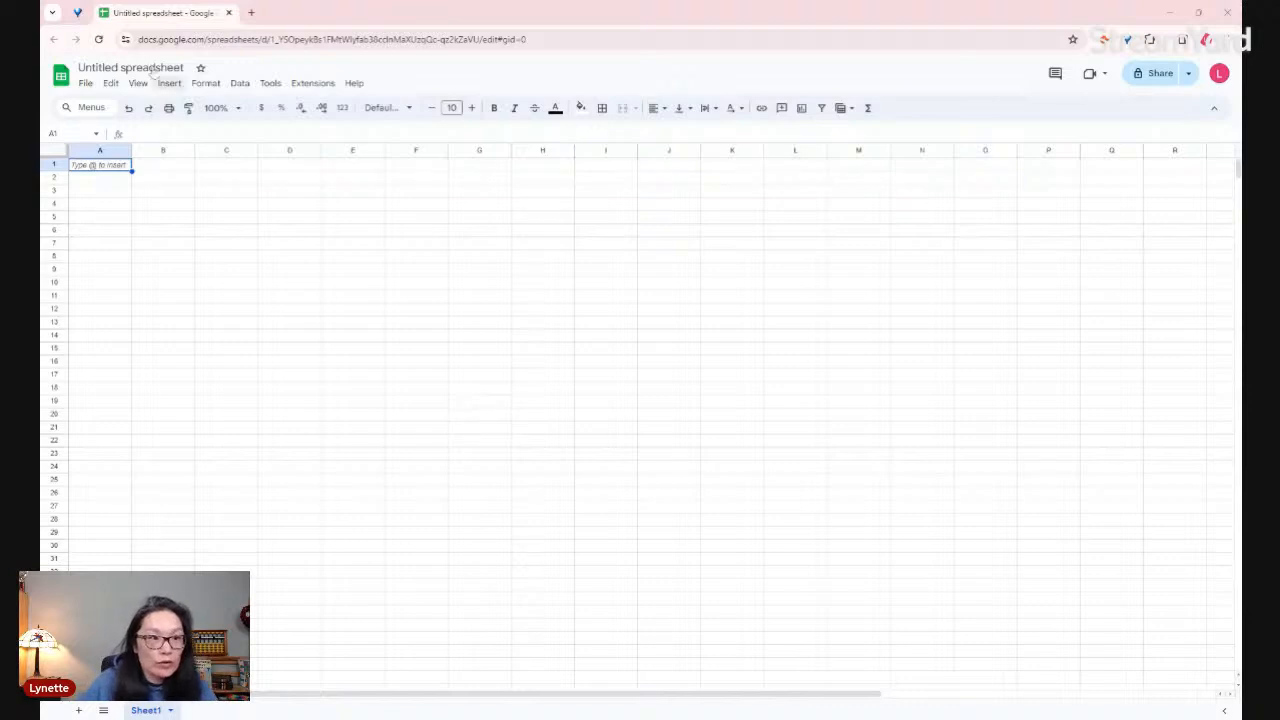
- Rename the untitled spreadsheet as Profit Loss Sheet
click(121, 67)
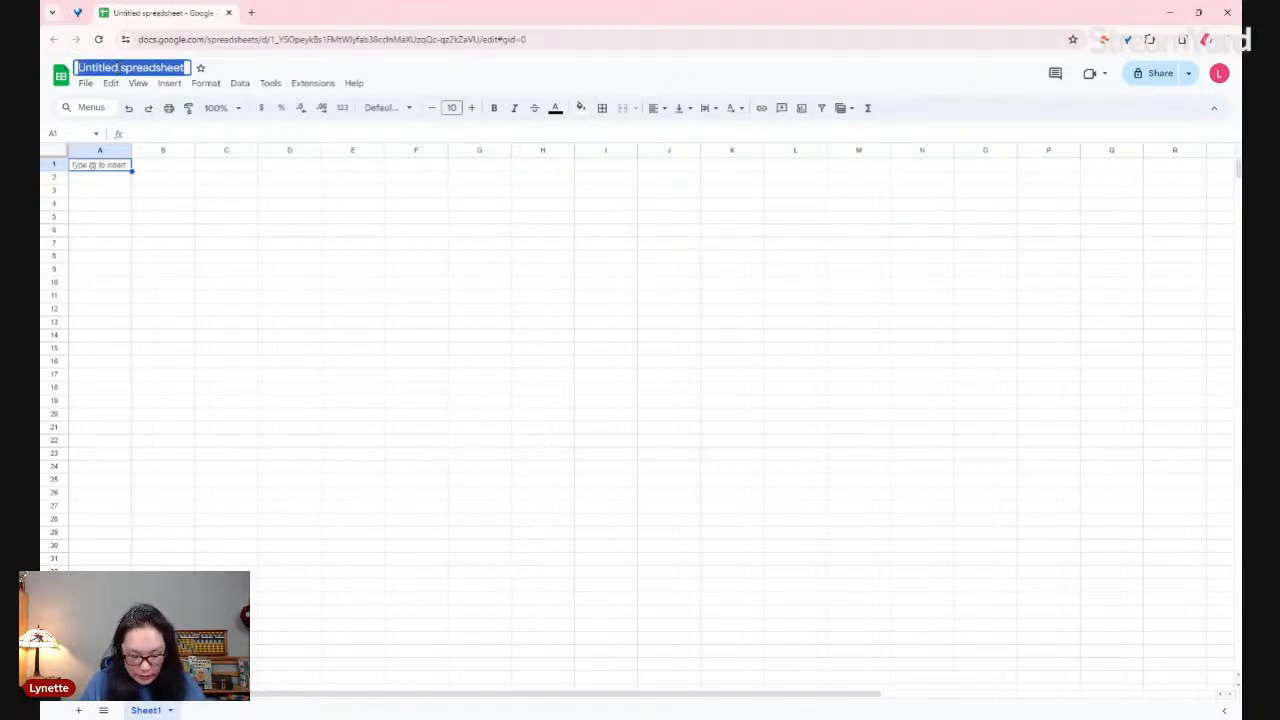
text(Proff)
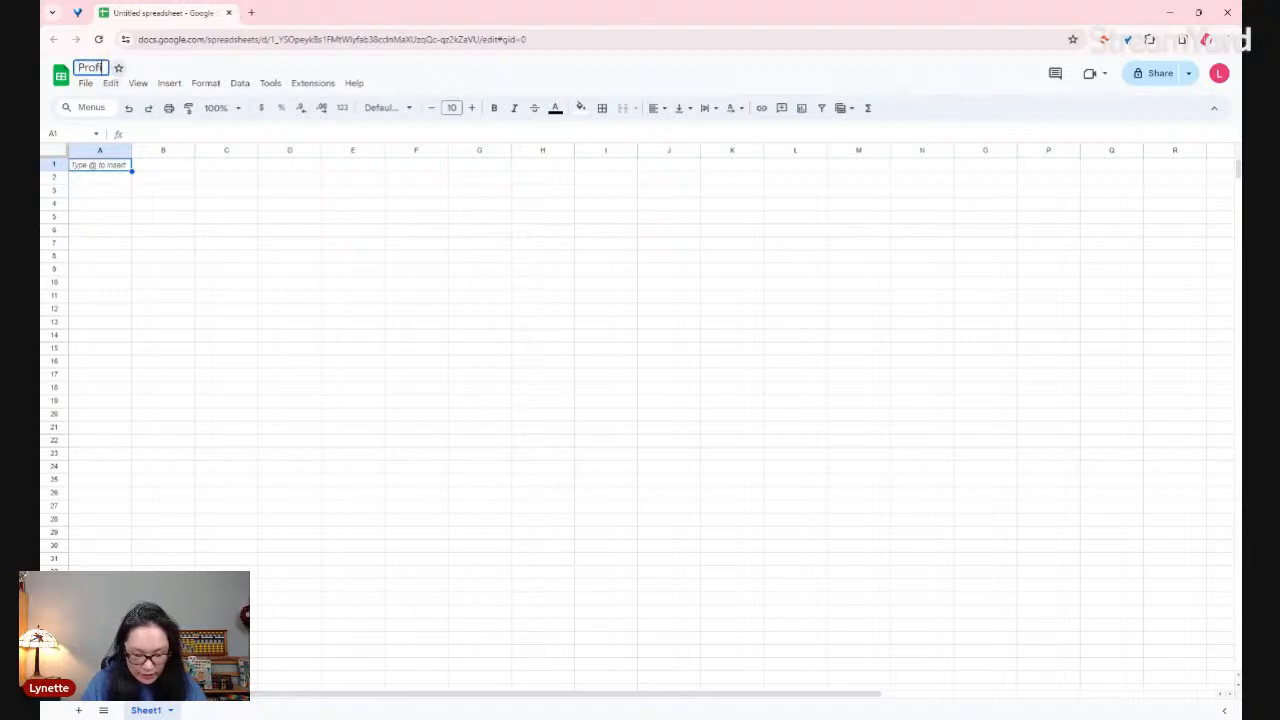
key(BackSpace)
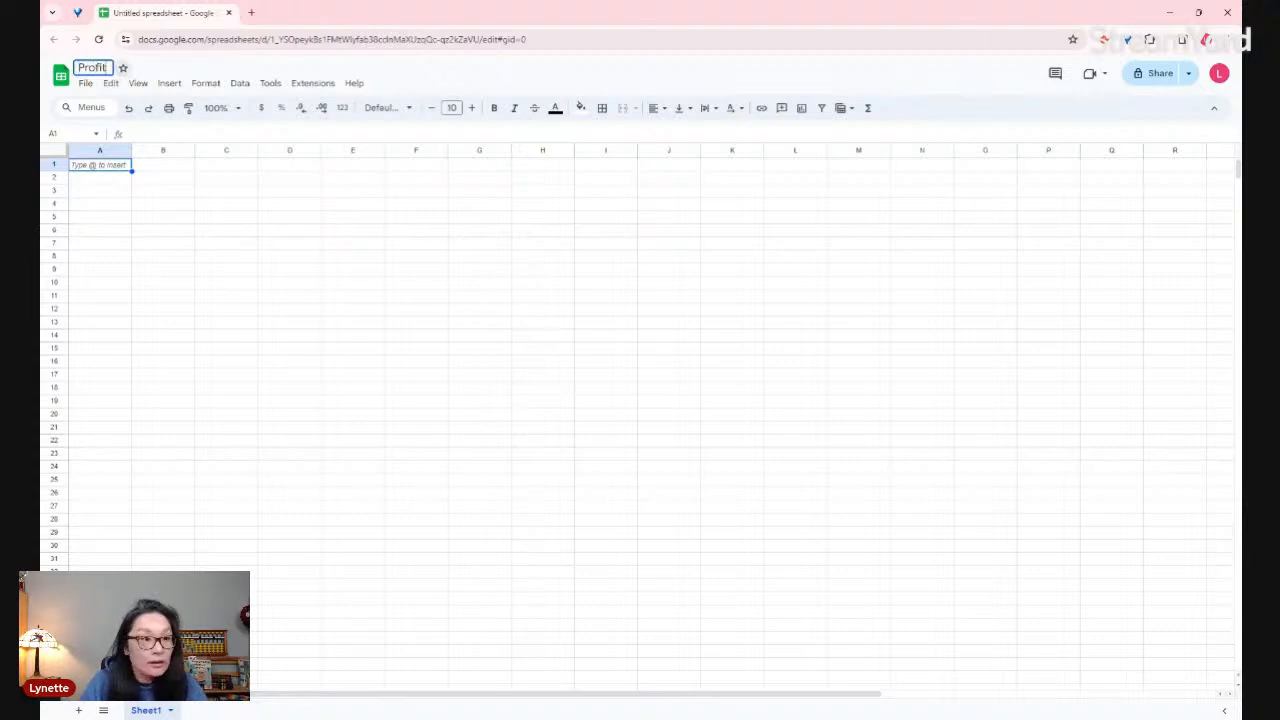
text(it)
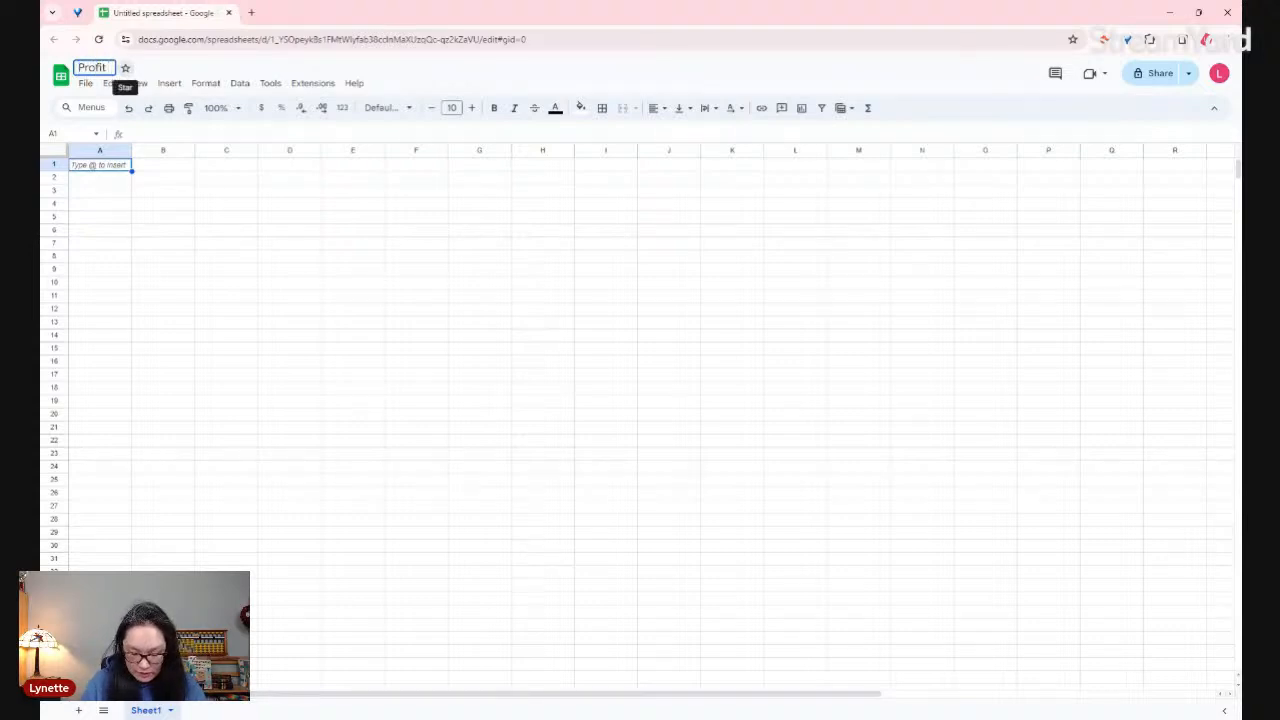
text( Loss)
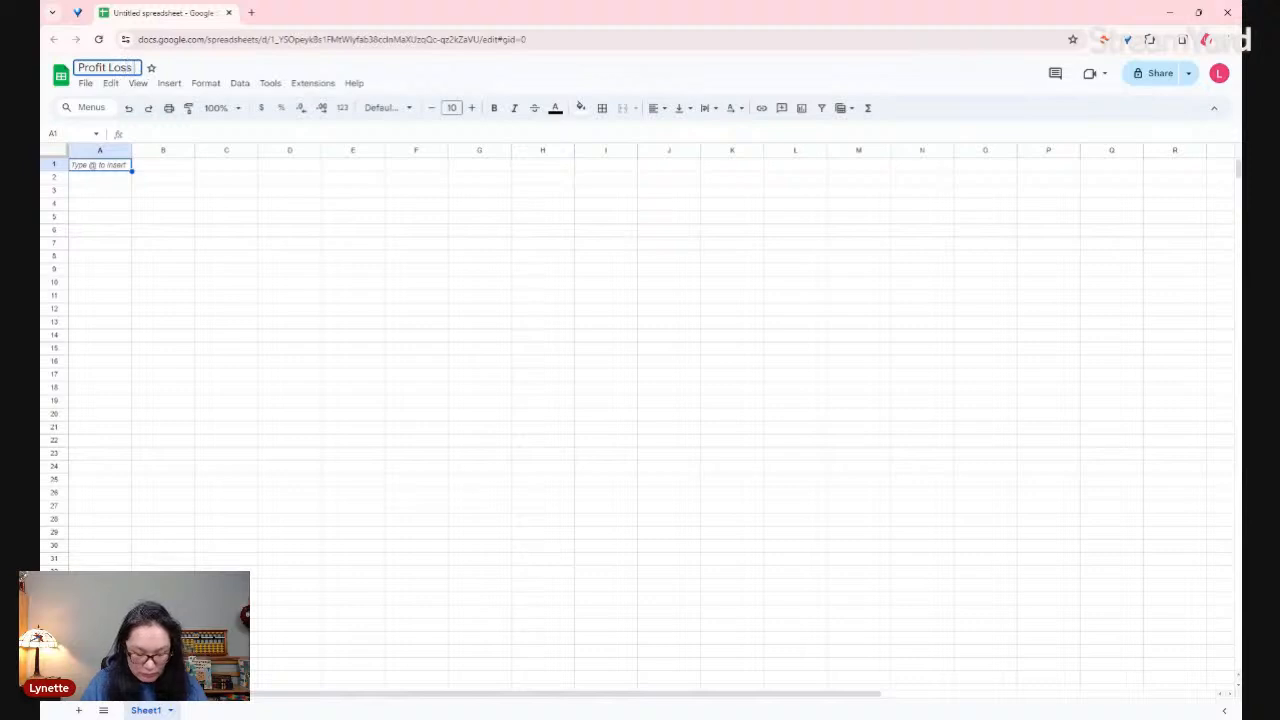
text( Sheet)
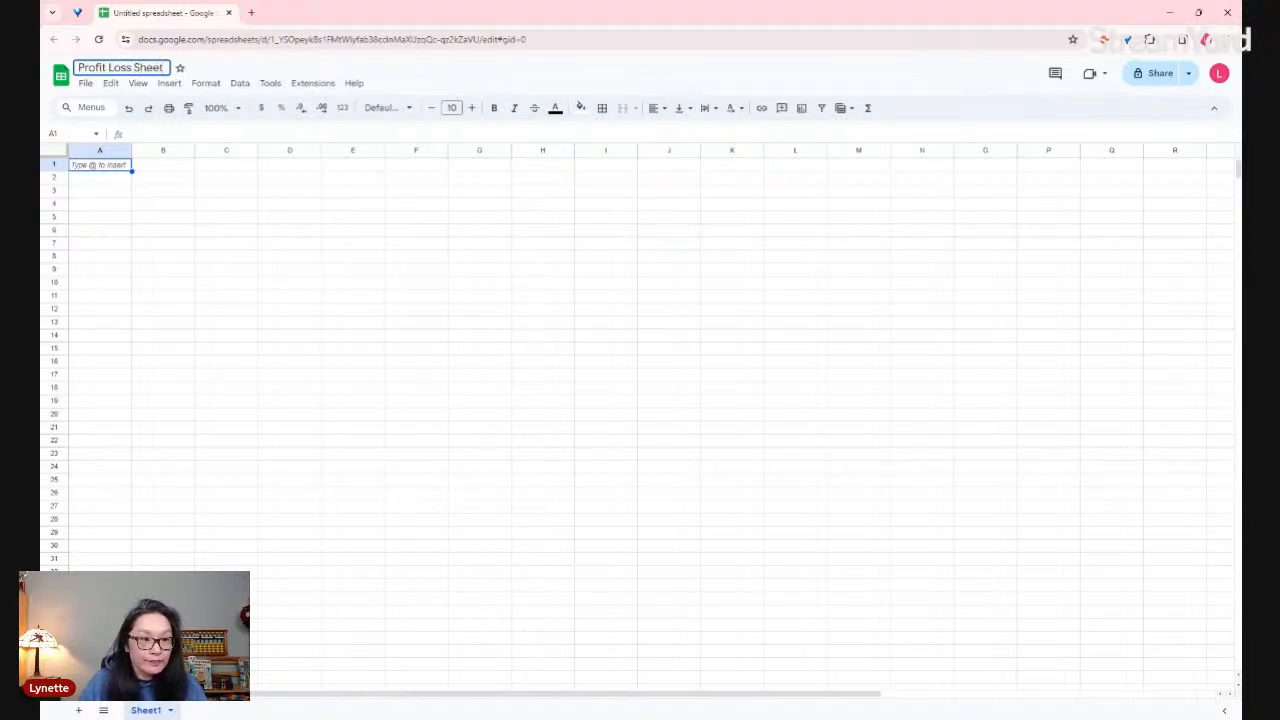
click(147, 206)
- Enter the heading Income in cell A3
click(109, 191)
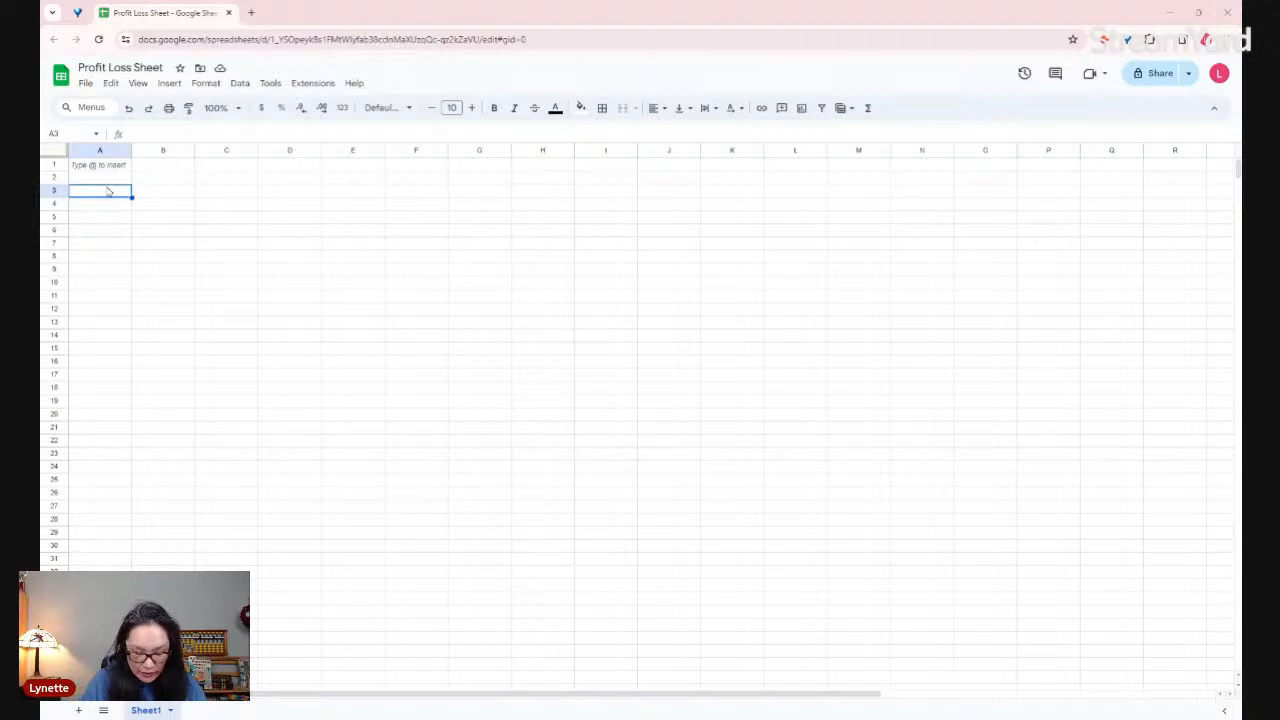
drag(113, 206, 118, 194)
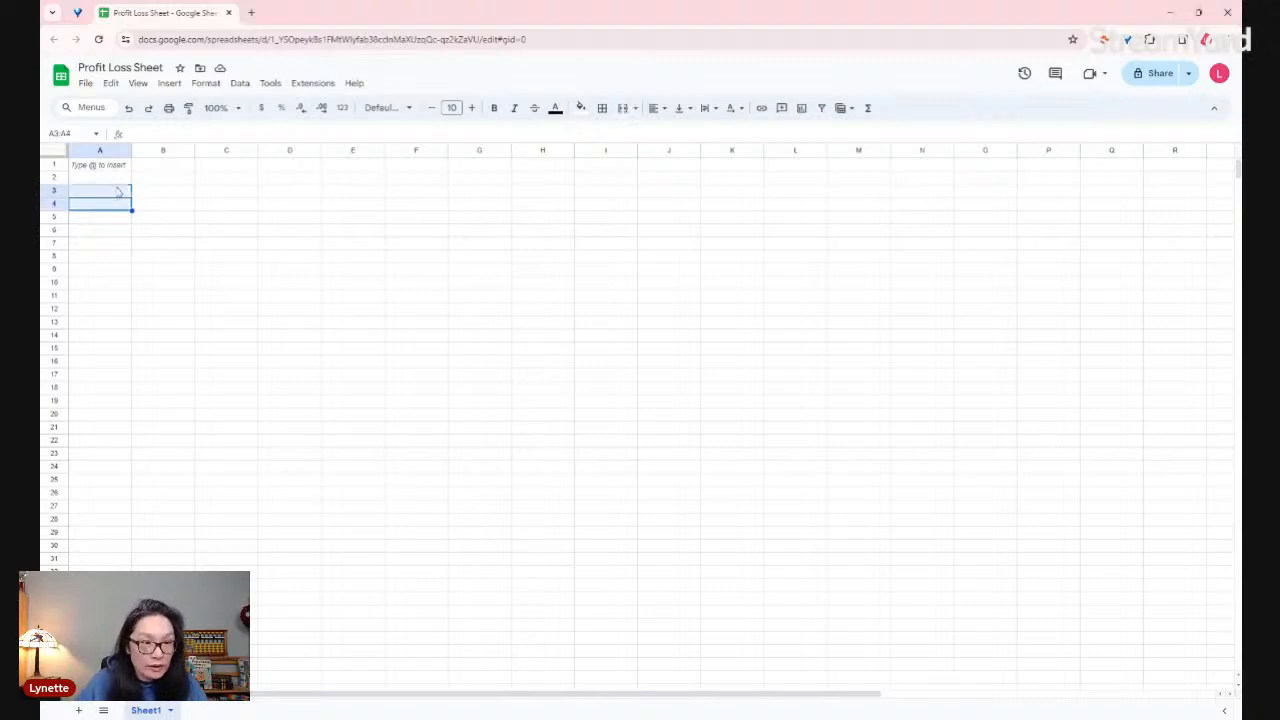
click(118, 191)
double_click(118, 191)
text(I)
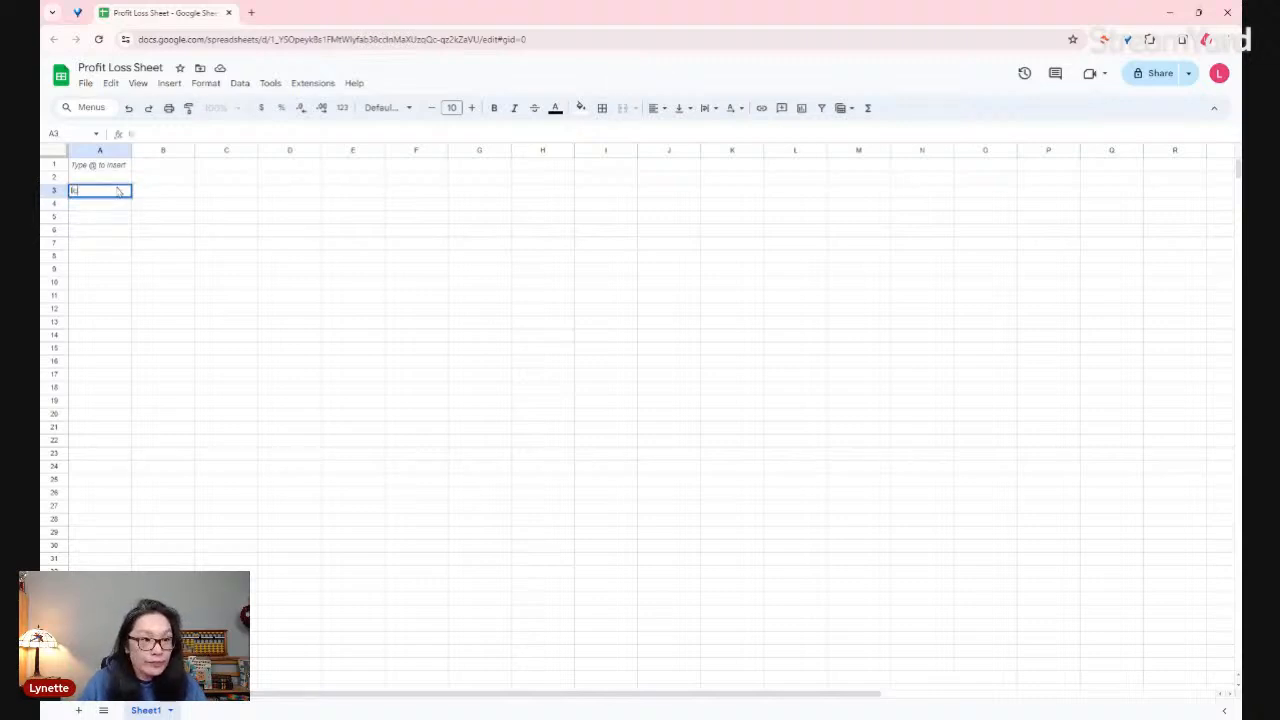
text(ncome)
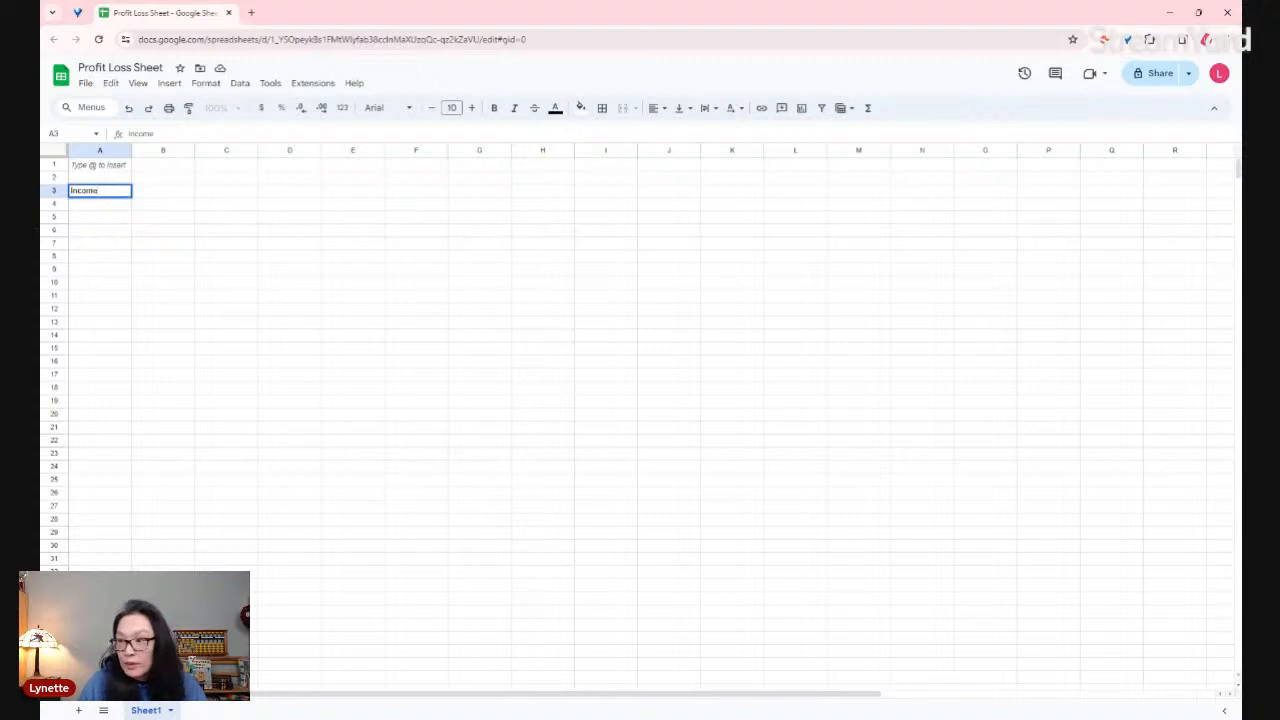
key(Return)
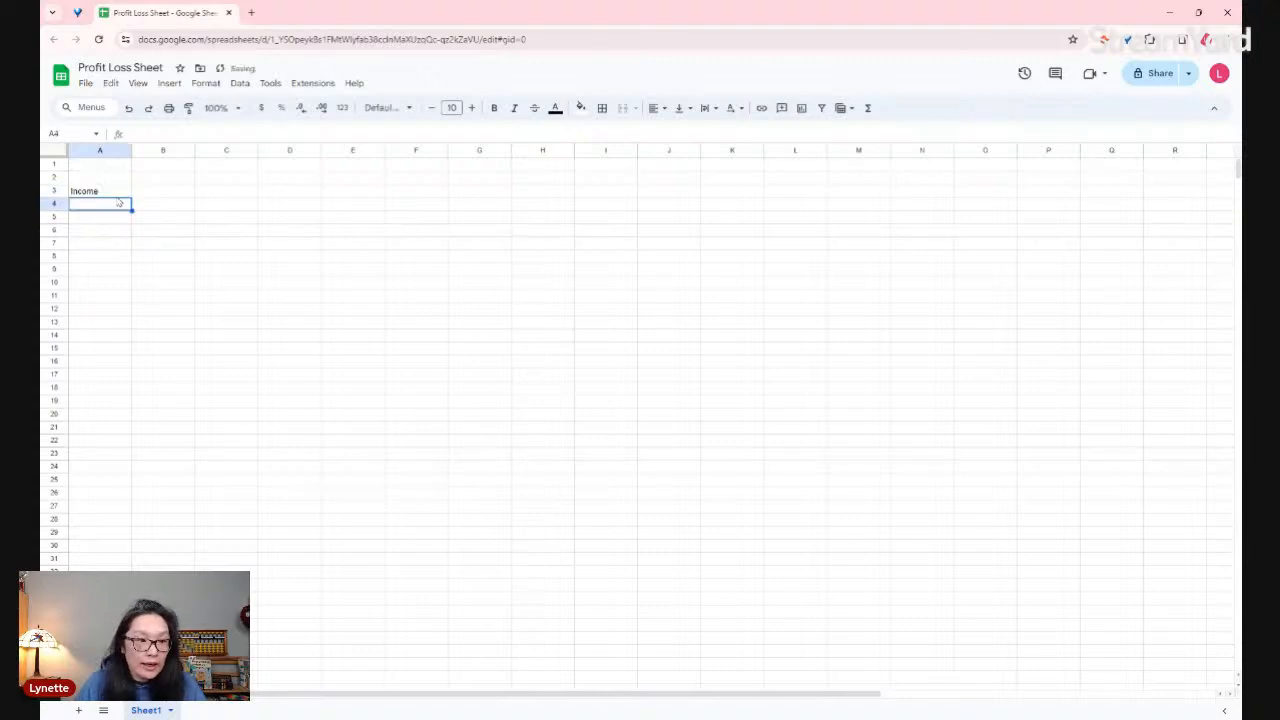
- Enter the month headers Jan through Dec across row 3, in cells B3 to M3
drag(114, 206, 117, 343)
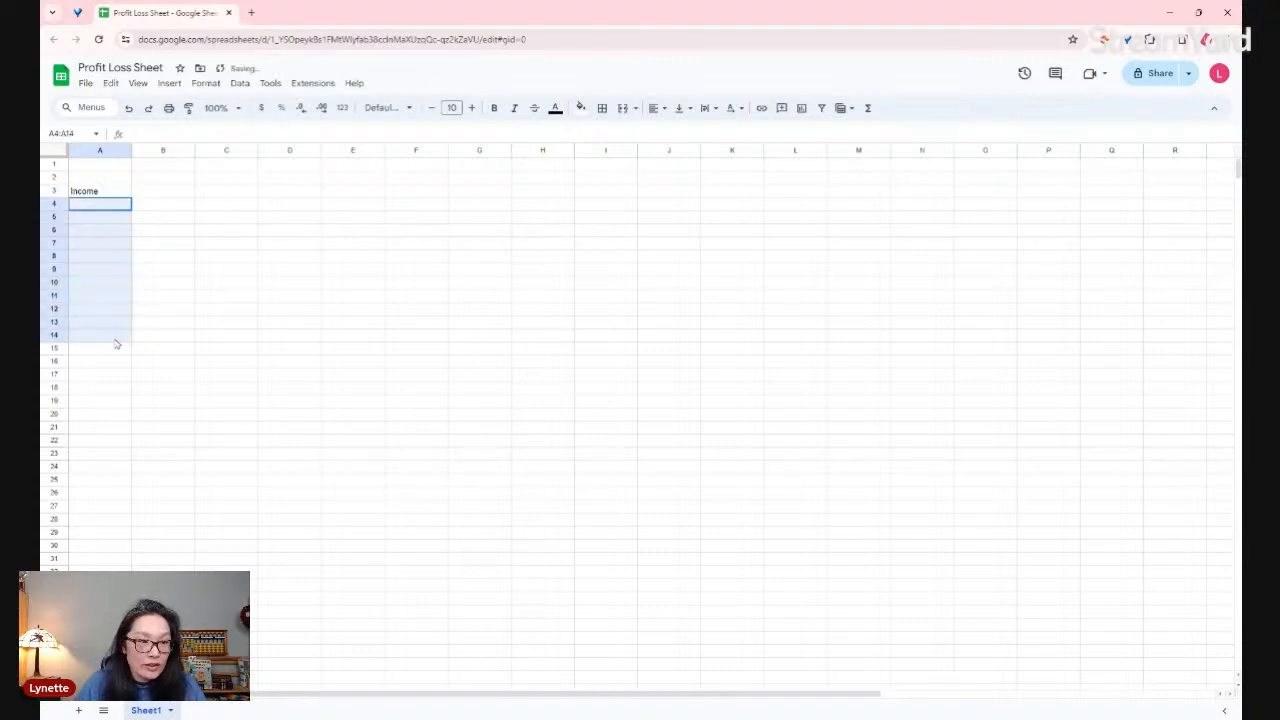
click(160, 195)
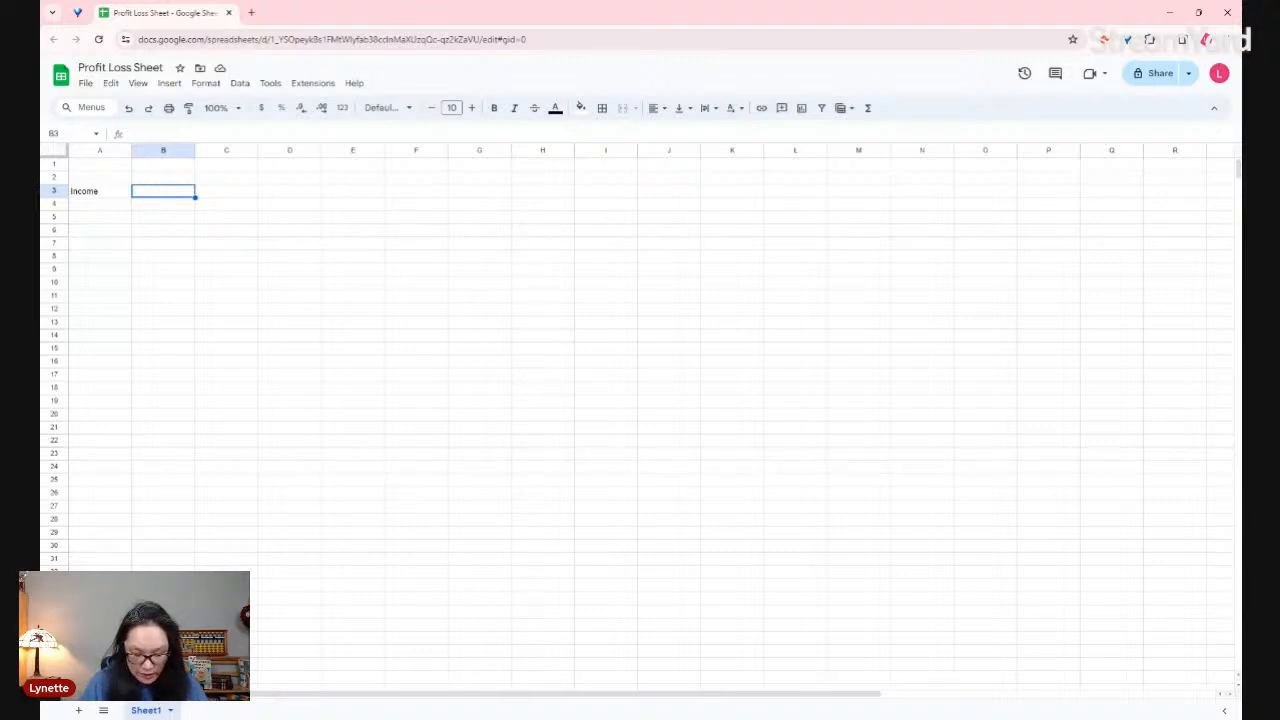
text(Jan)
key(Tab)
text(Feb)
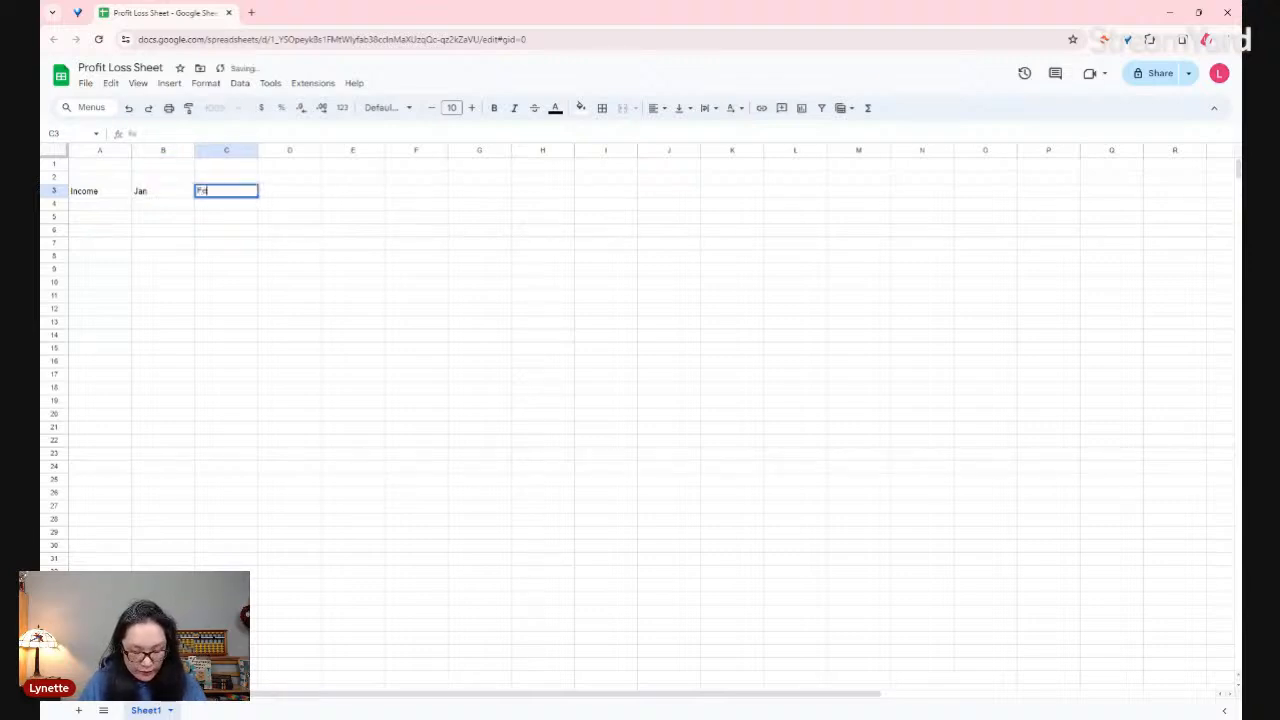
key(Tab)
text(Mar)
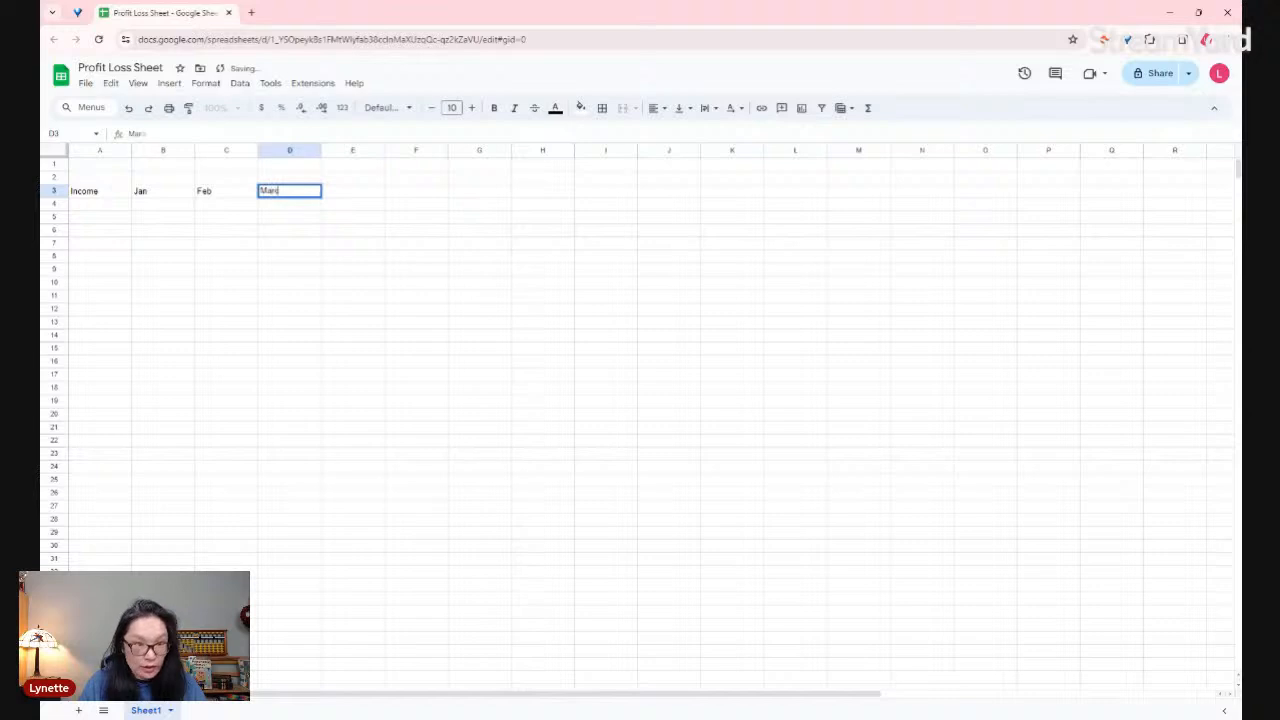
key(Tab)
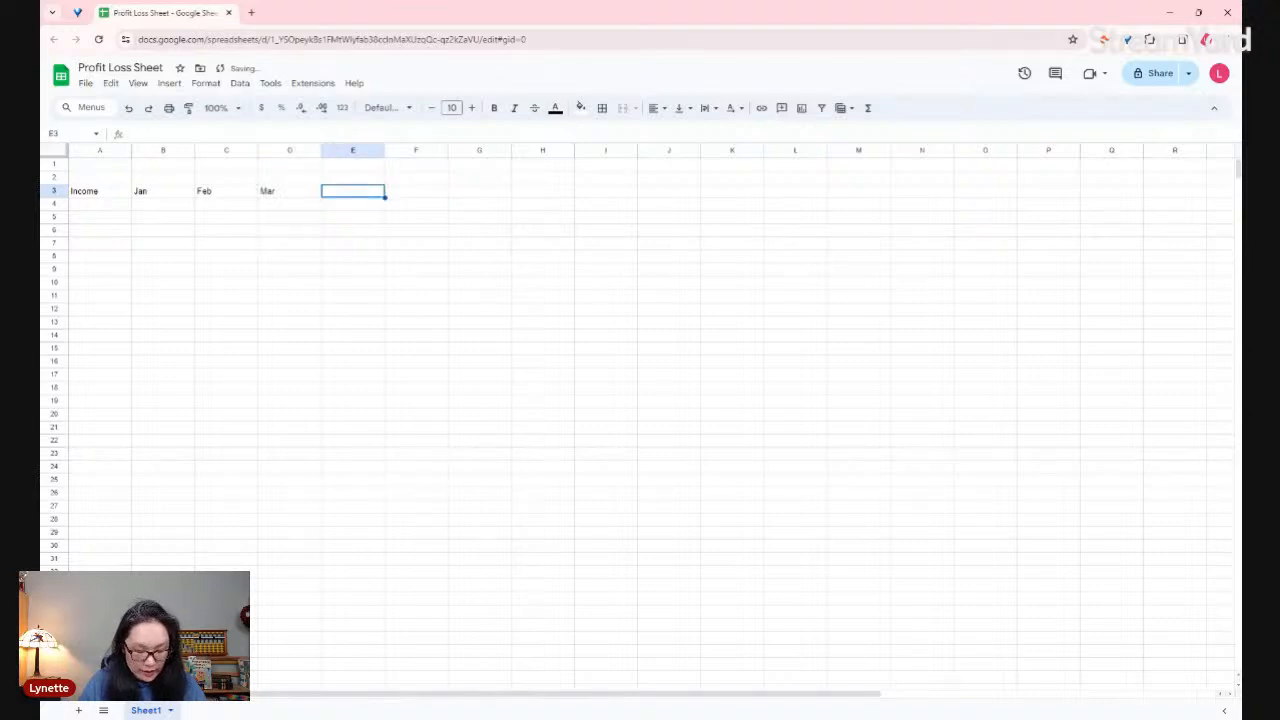
text(Apr)
key(Tab)
drag(150, 190, 882, 198)
- Add the column header Total in cell N3, after Dec
click(931, 182)
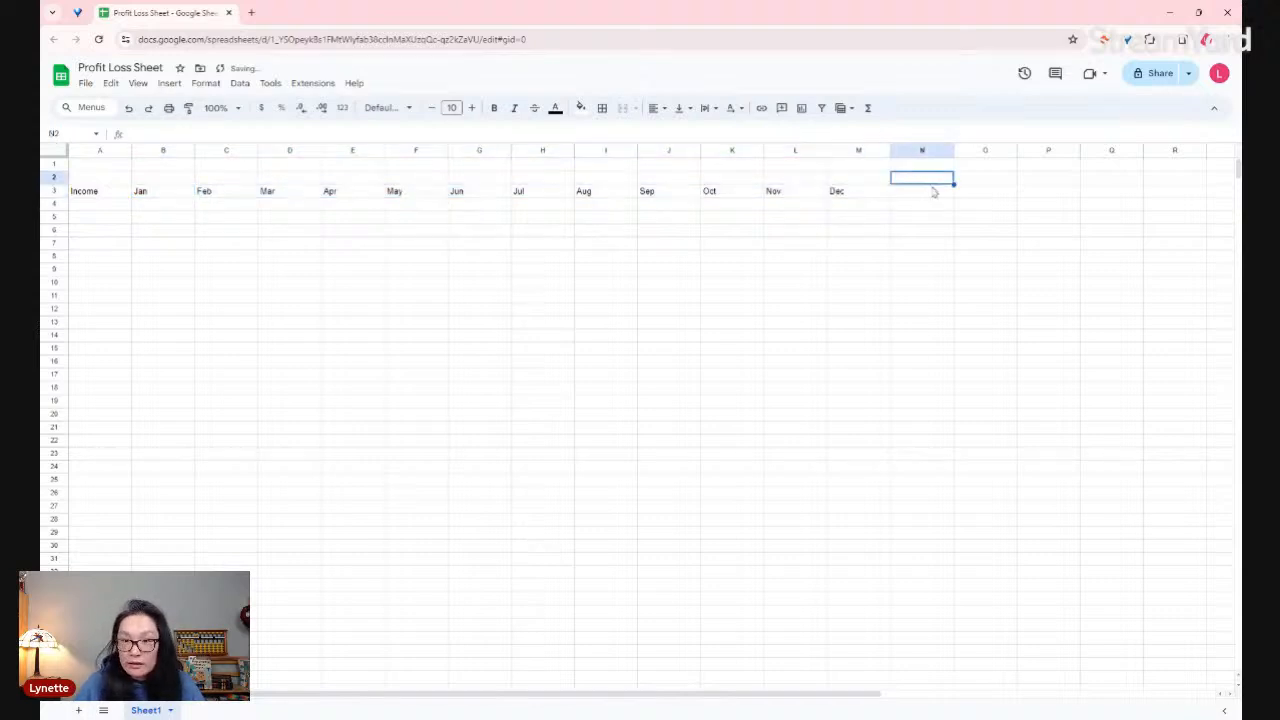
click(933, 190)
text(T)
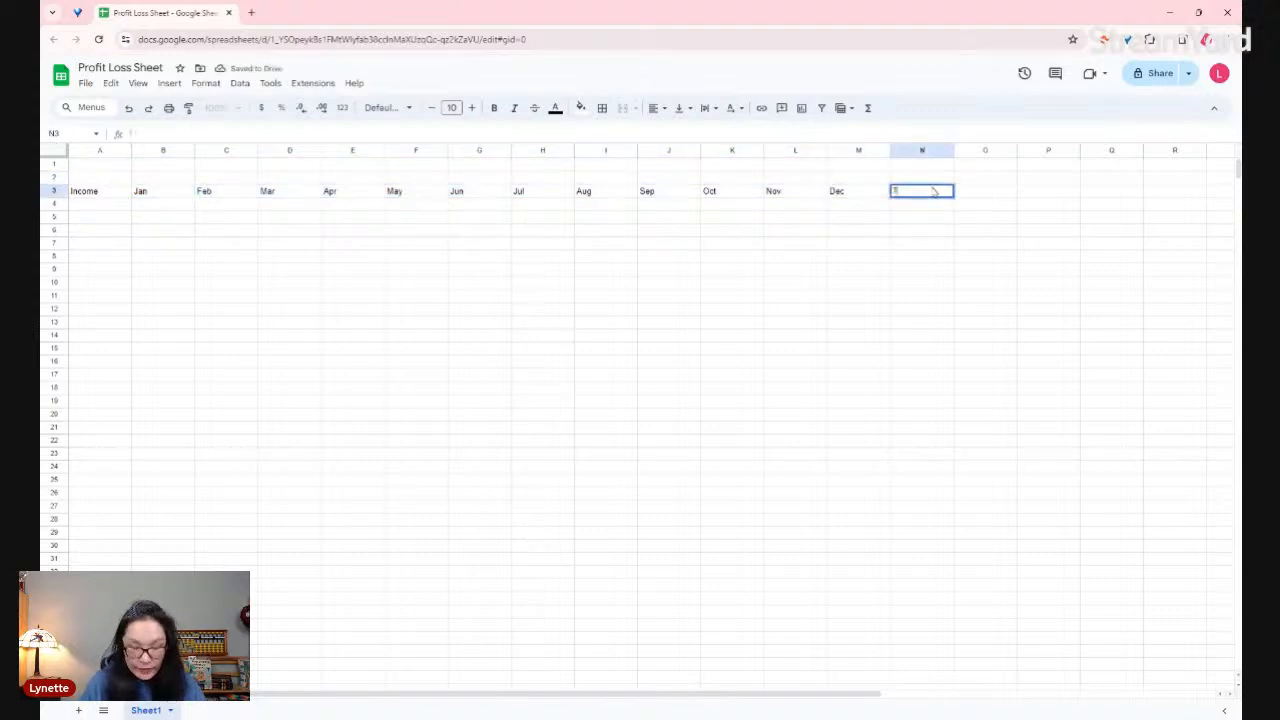
text(otal)
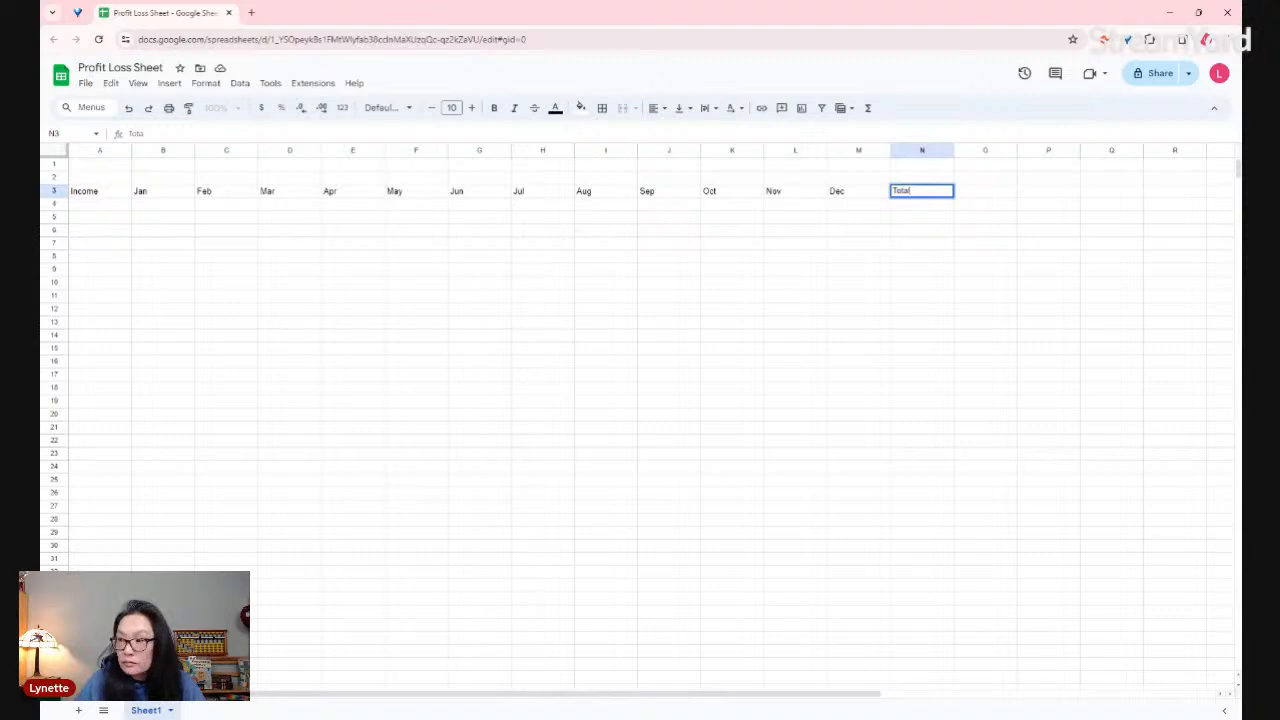
- Merge cells B1 through M1 in the first row into a single cell above the months
click(164, 166)
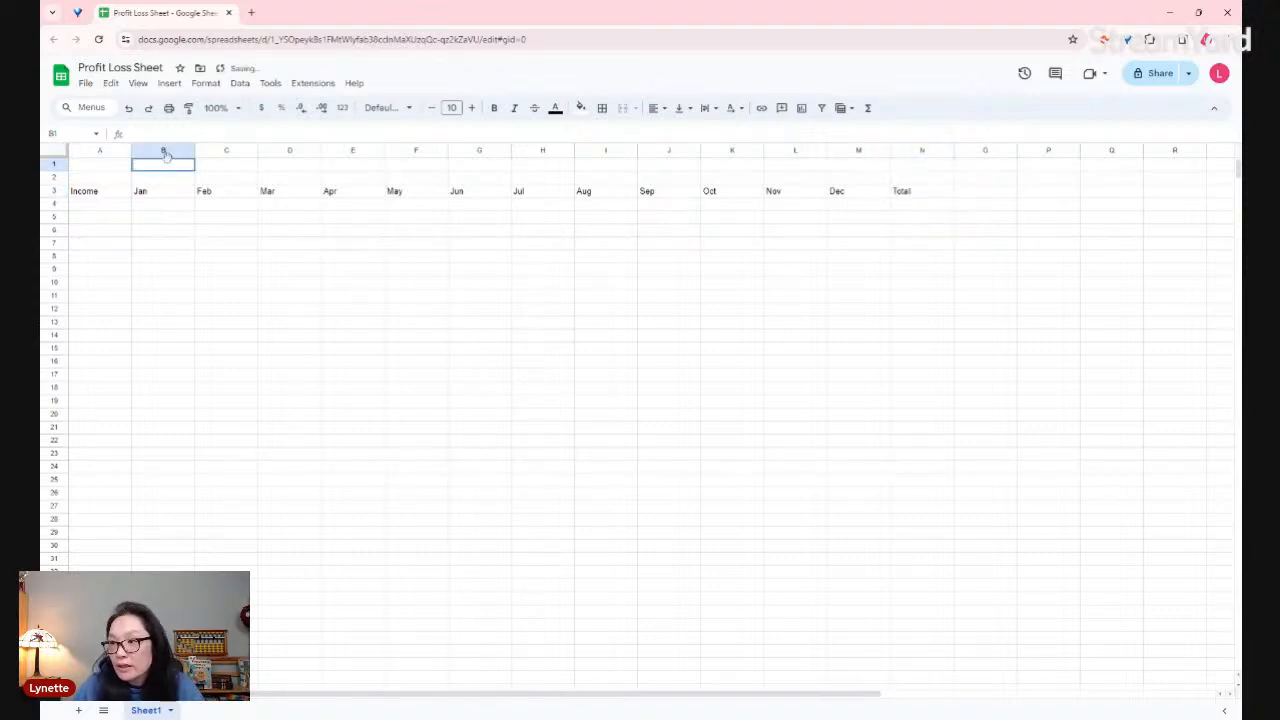
drag(165, 160, 884, 170)
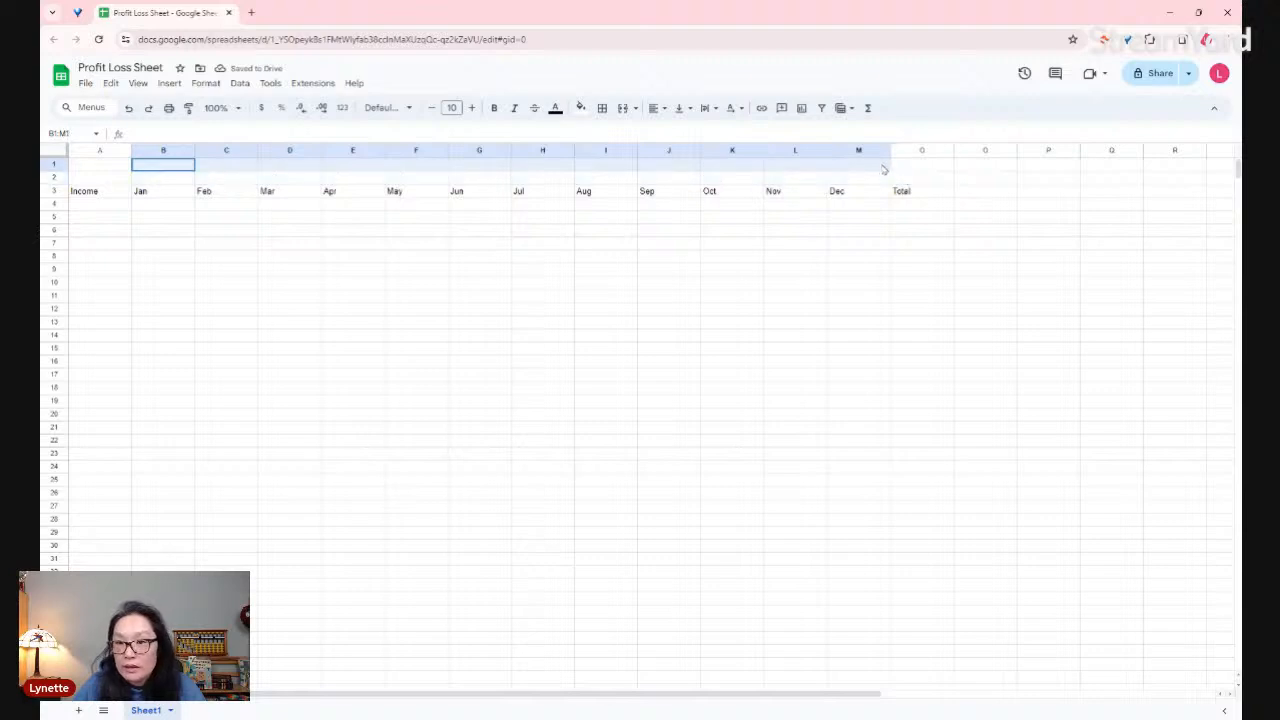
click(636, 110)
click(640, 129)
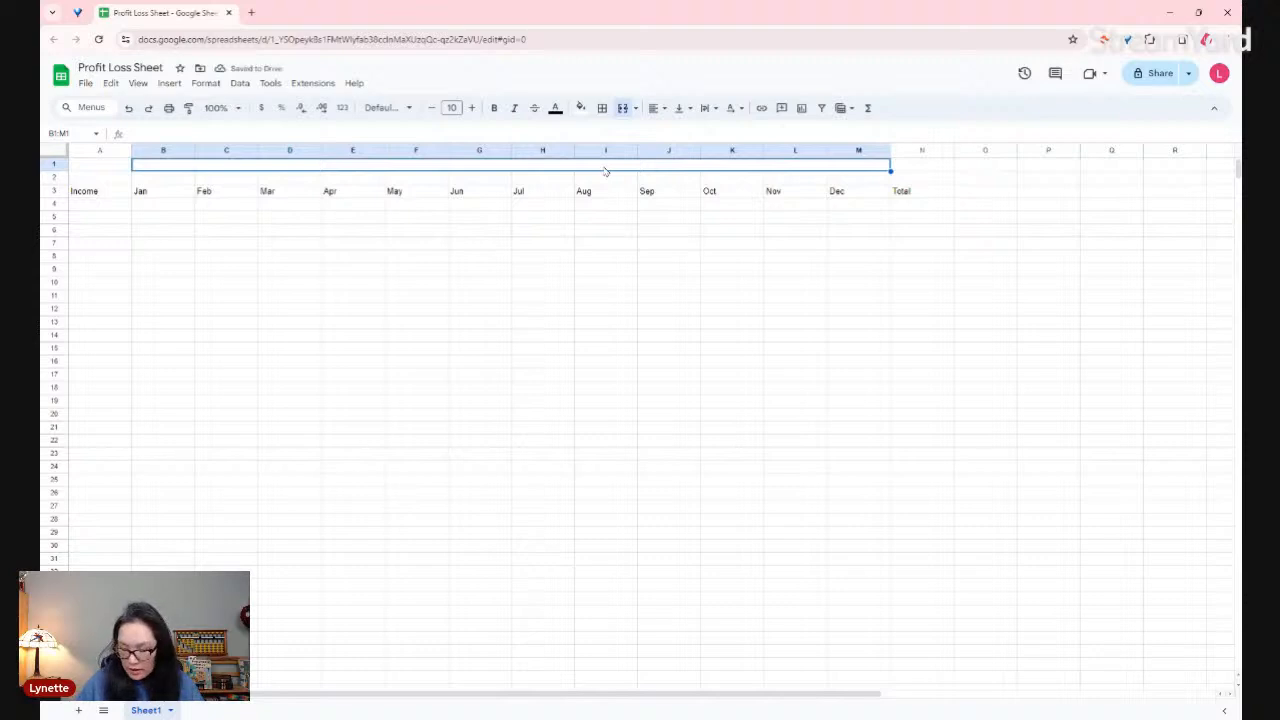
- Enter the title 2024 Profit/Loss Statement in the merged cell of row 1
text(2024 P)
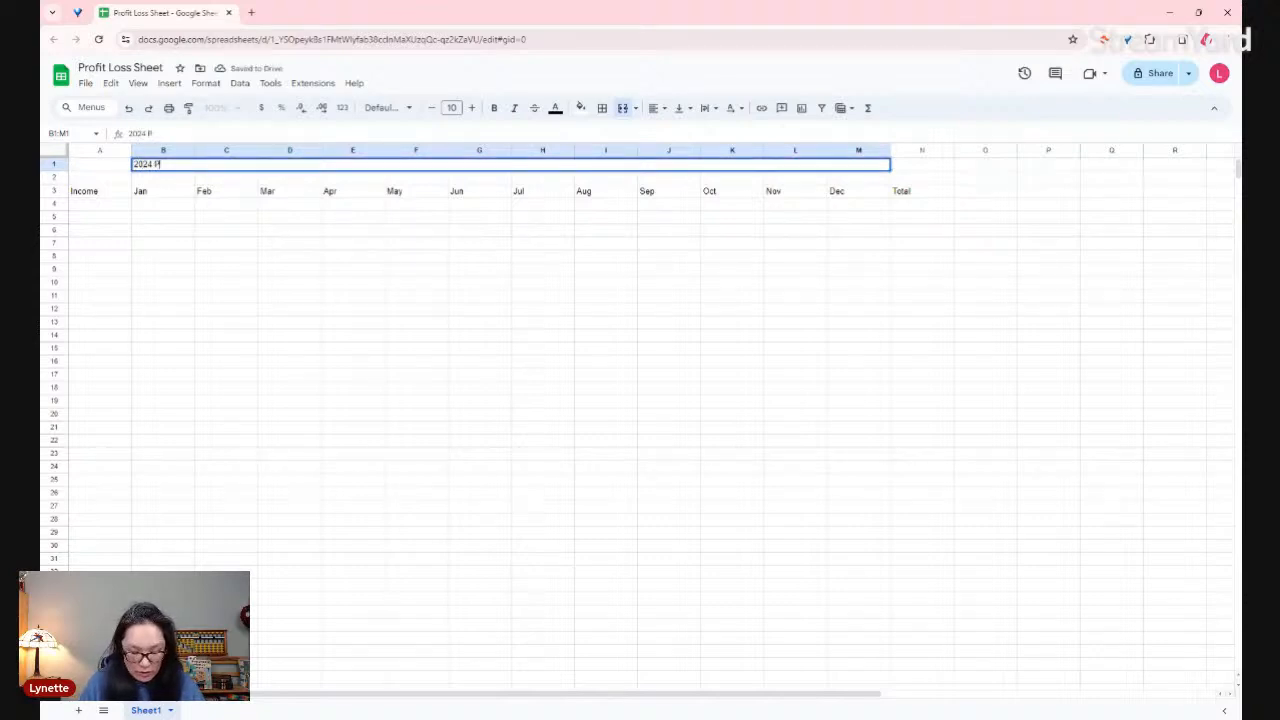
text(rofit)
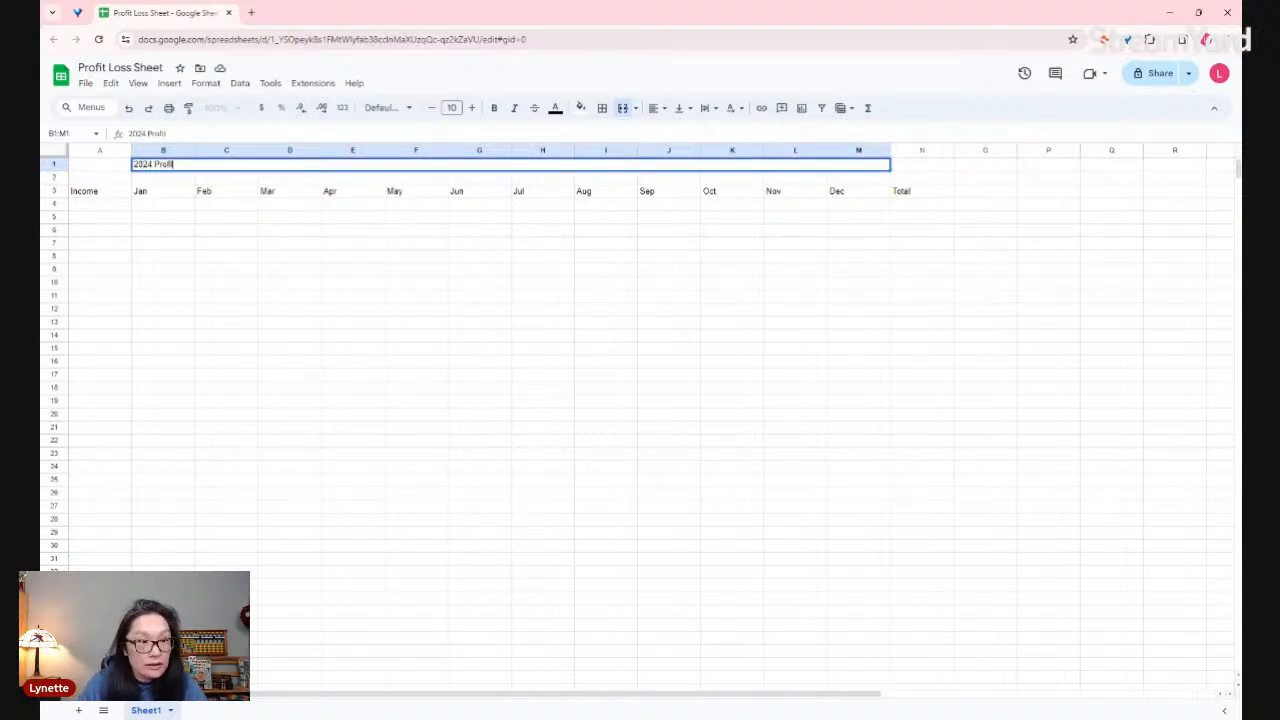
text(/Los)
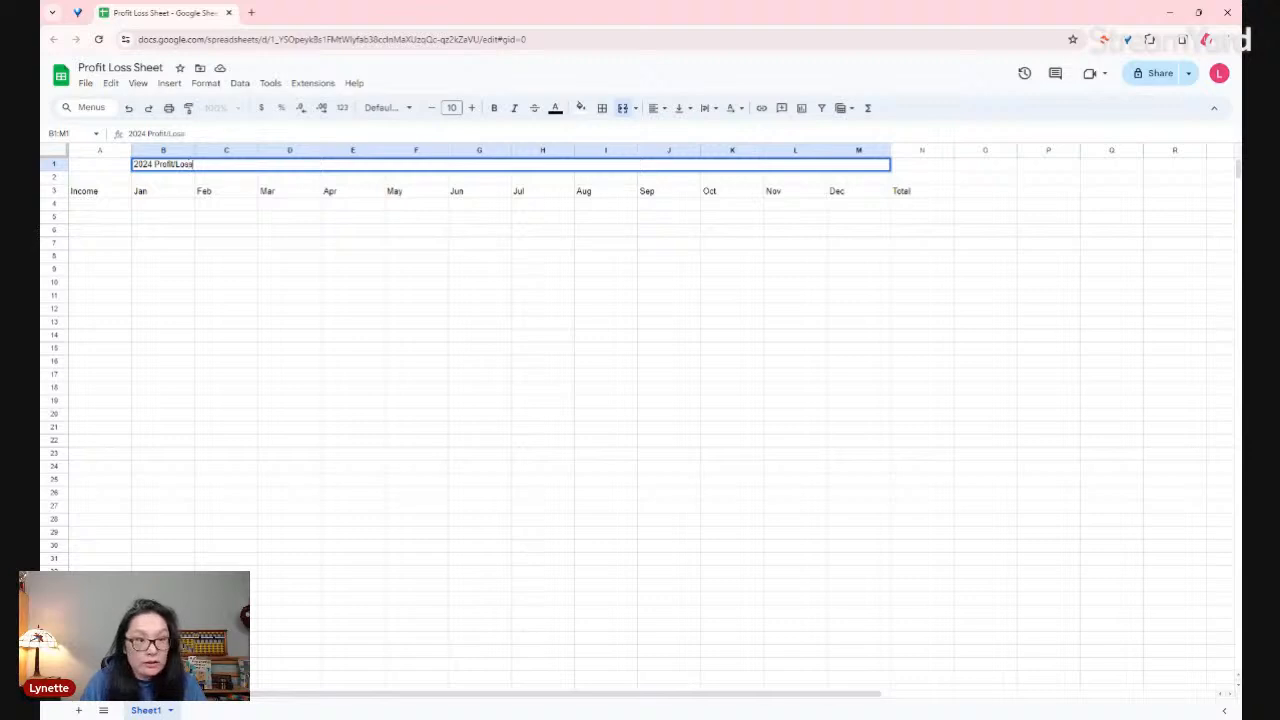
text(s Statement)
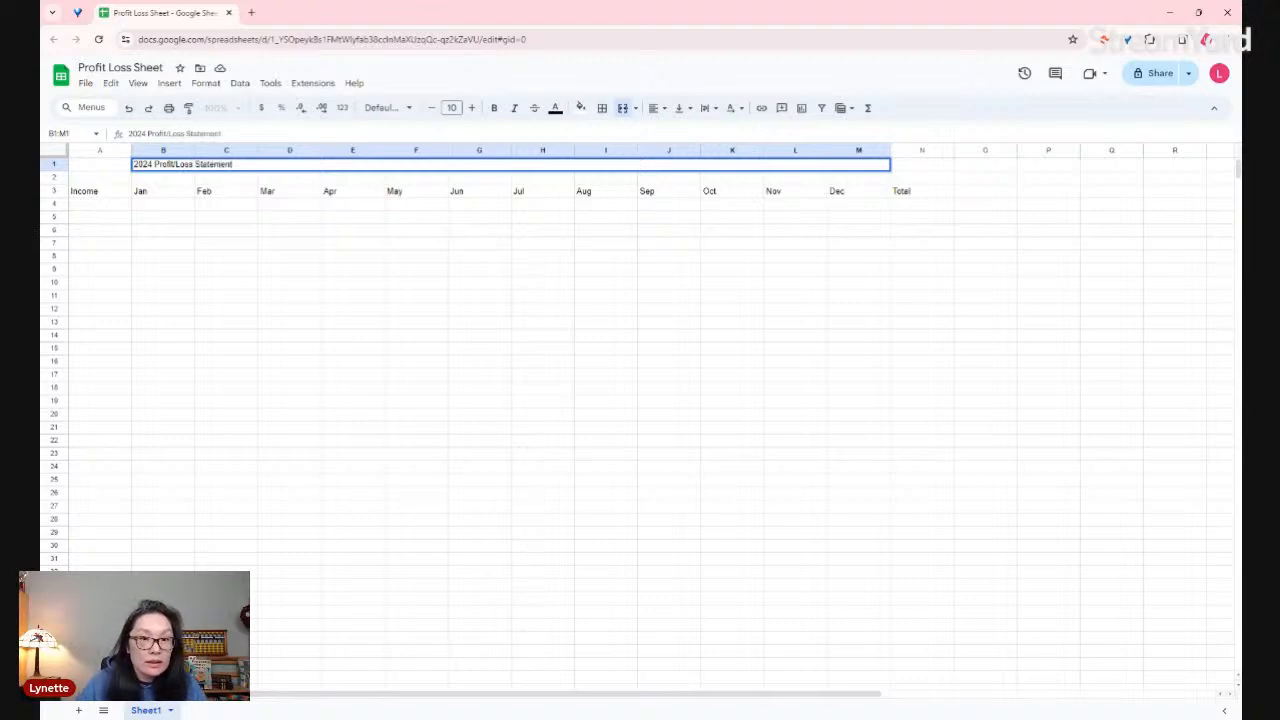
click(600, 214)
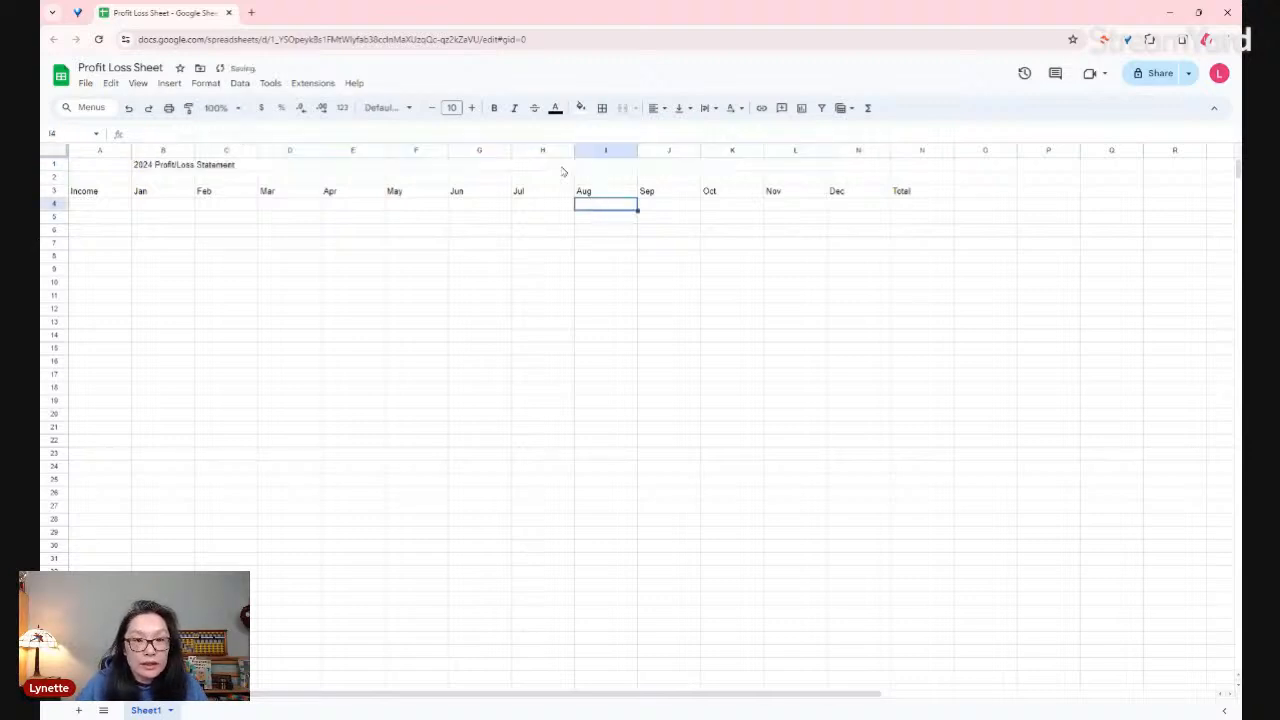
- Center the 2024 Profit/Loss Statement title horizontally within its merged cell
click(563, 168)
click(655, 108)
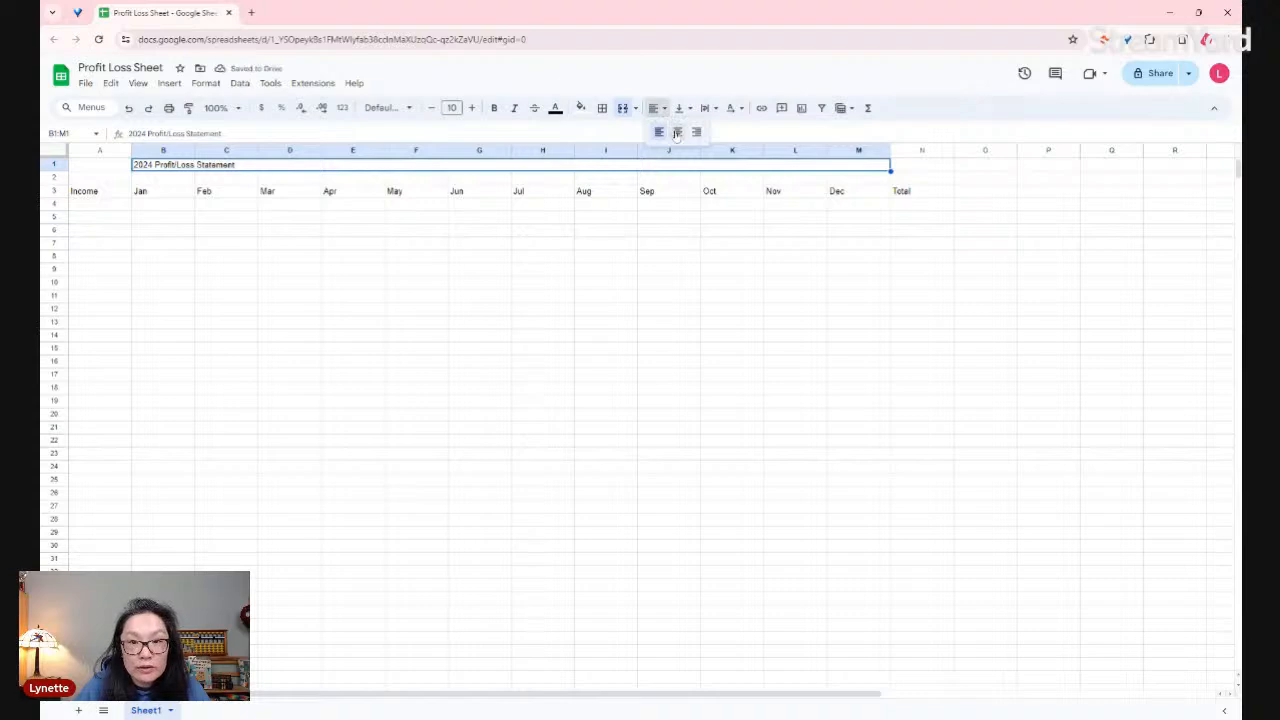
click(670, 130)
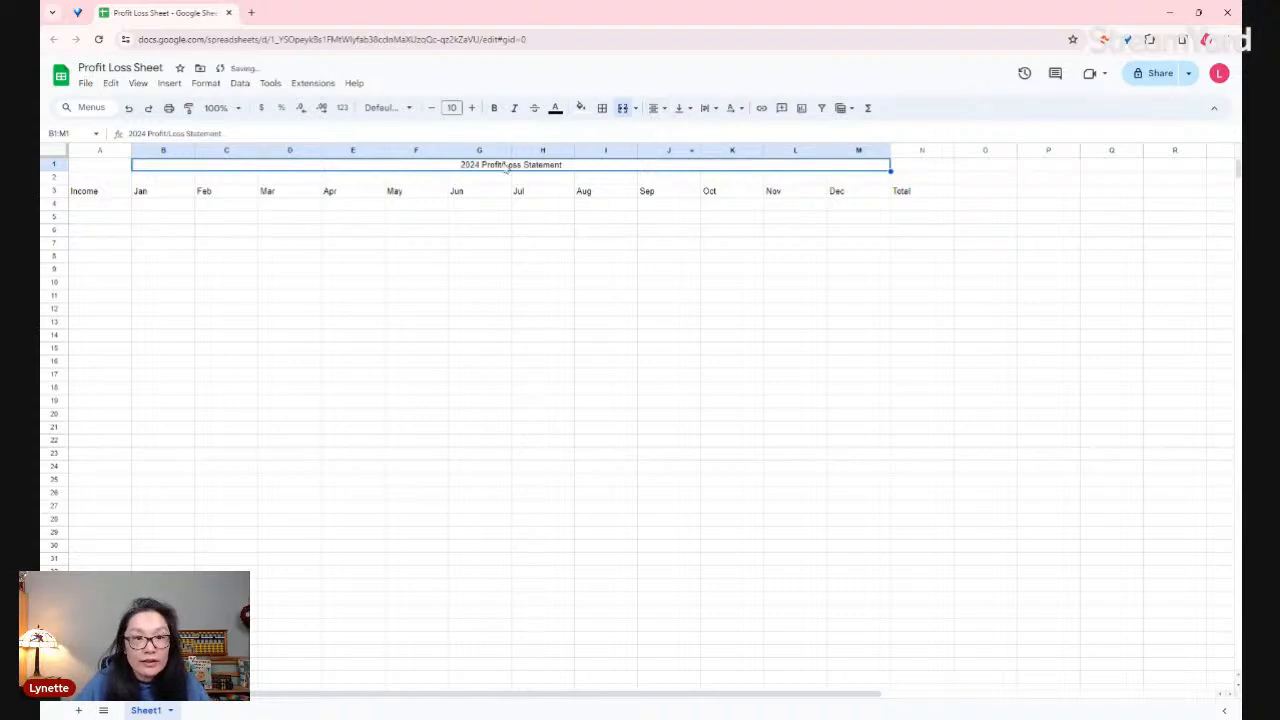
- Increase the font size of the 2024 Profit/Loss Statement title to 30
click(473, 108)
click(473, 108)
click(472, 108)
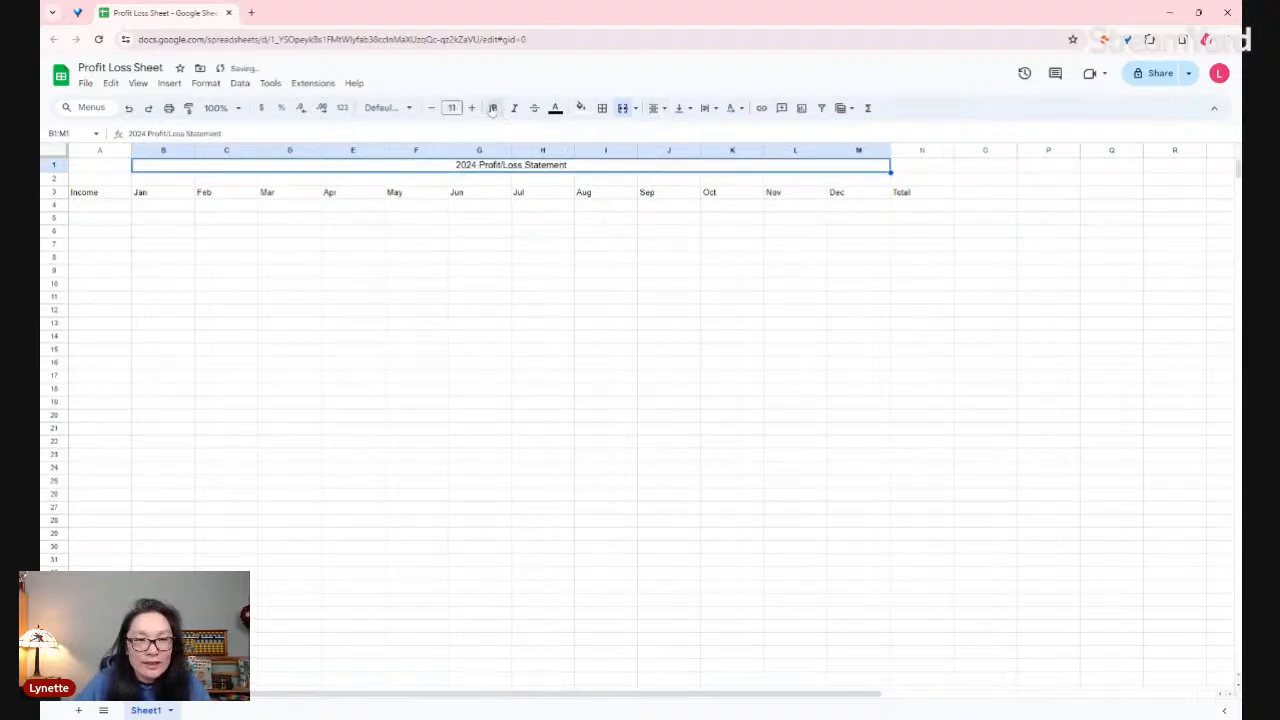
click(472, 108)
click(472, 111)
click(472, 111)
click(472, 111)
click(472, 111)
click(472, 111)
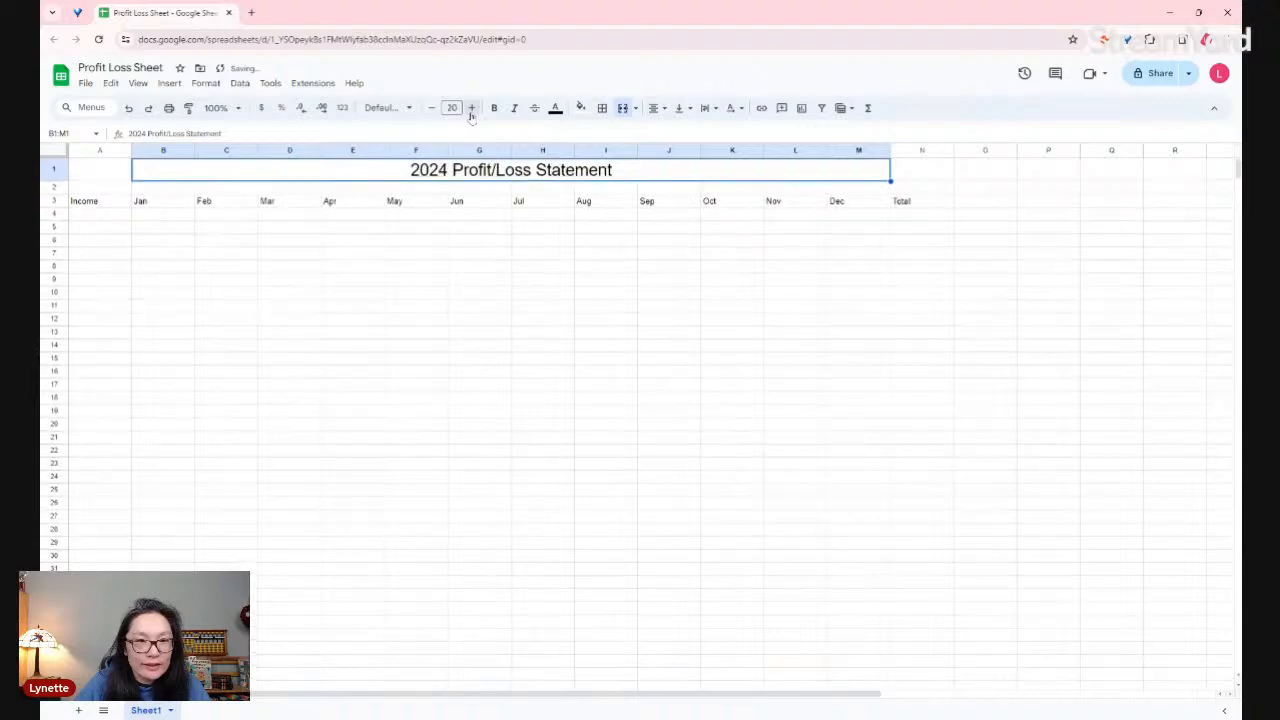
click(472, 111)
click(472, 111)
click(472, 111)
click(471, 109)
click(471, 109)
click(471, 109)
click(471, 109)
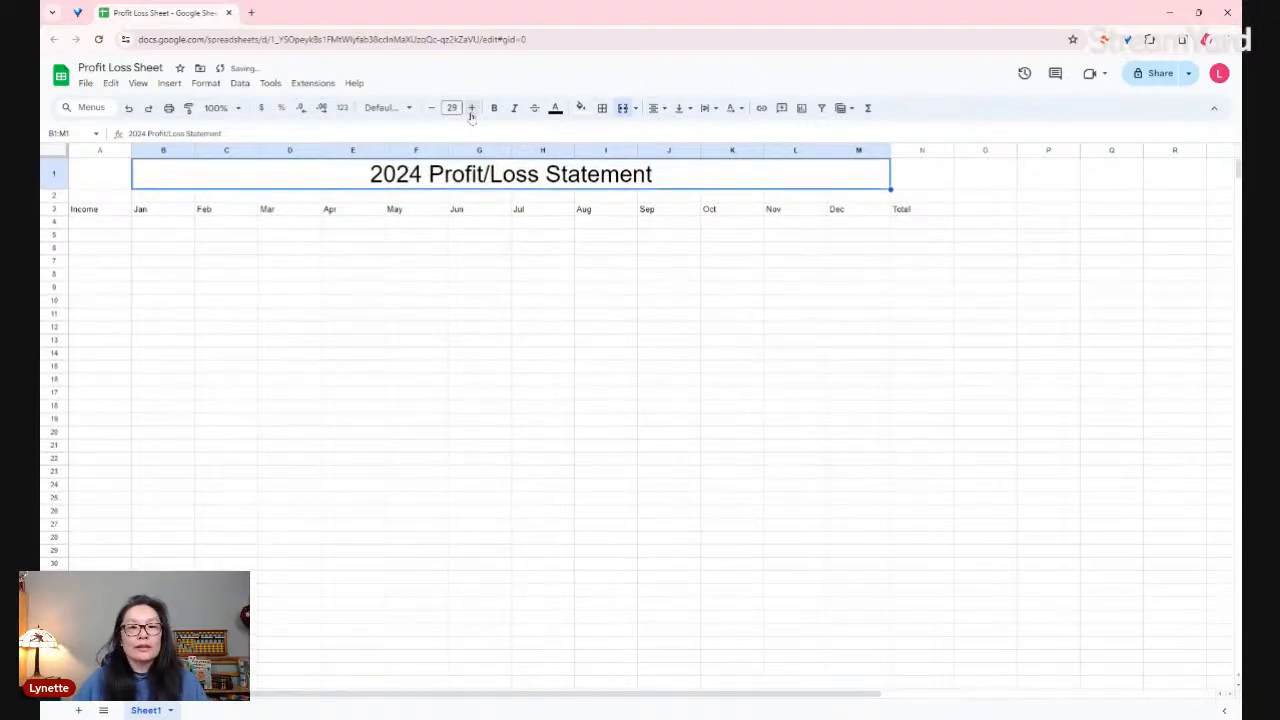
click(471, 109)
click(471, 109)
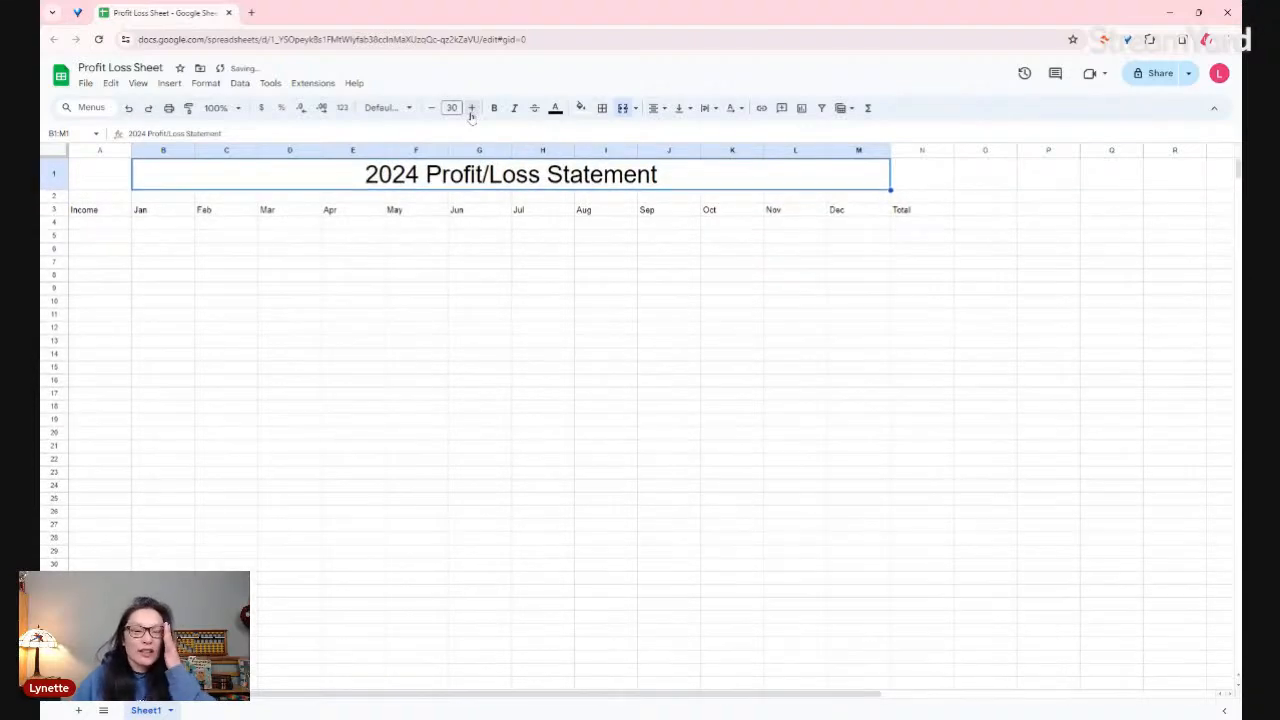
- Change the font of the entire sheet to Verdana
click(46, 155)
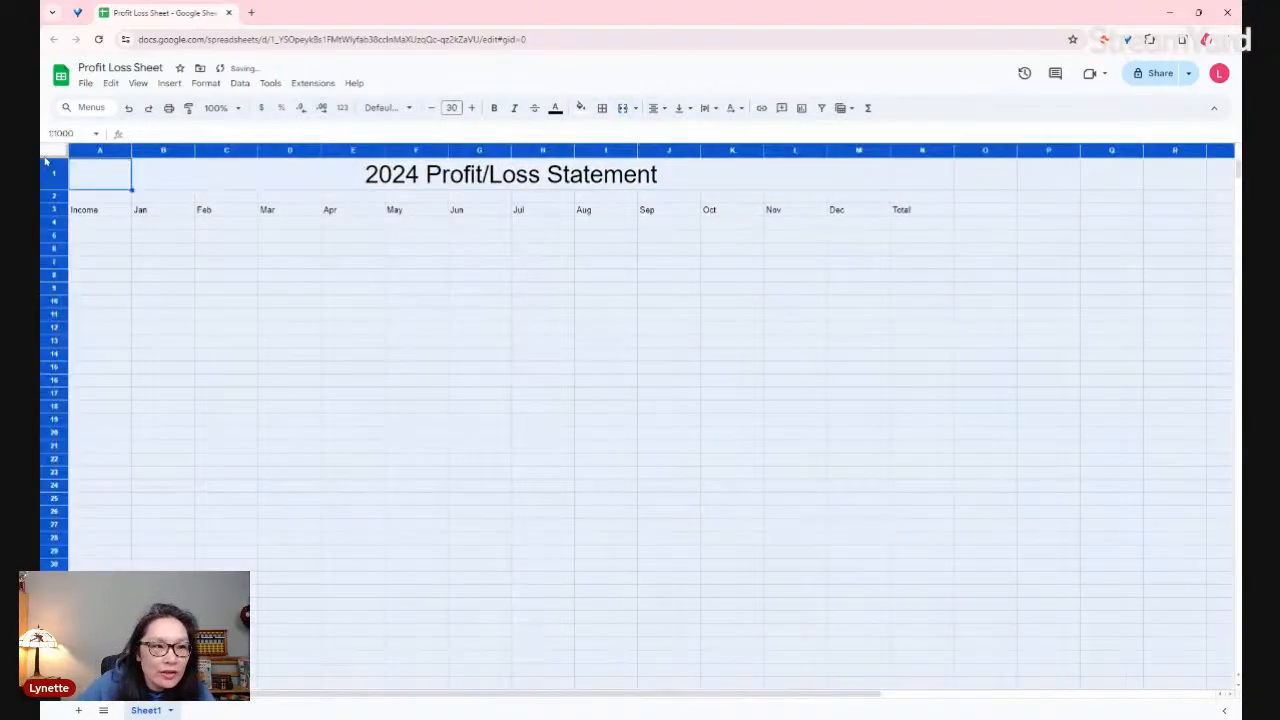
click(395, 108)
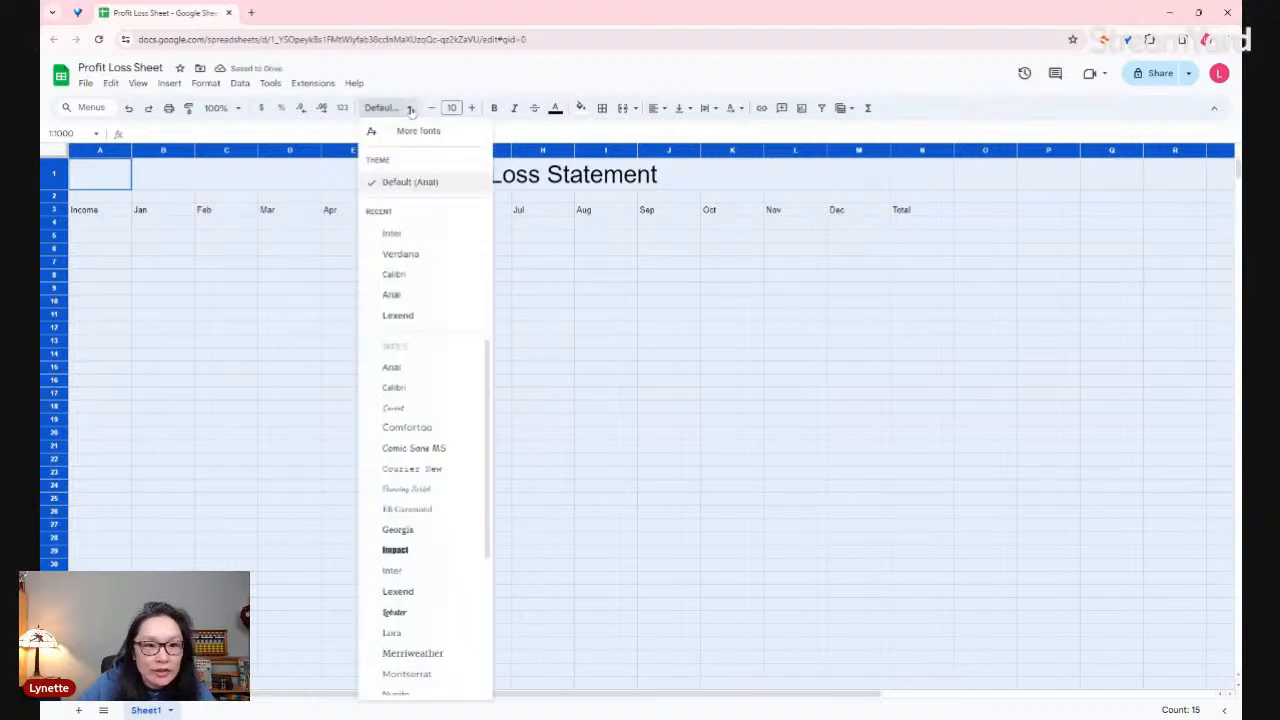
click(422, 263)
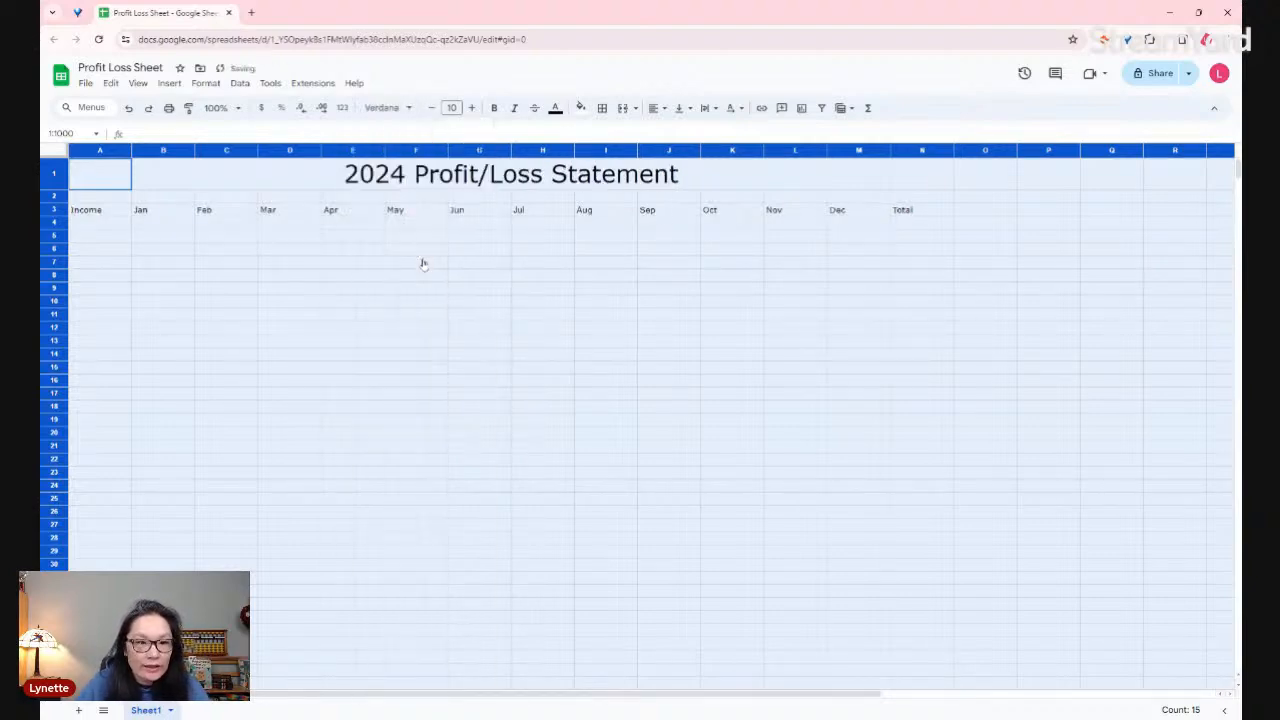
click(387, 108)
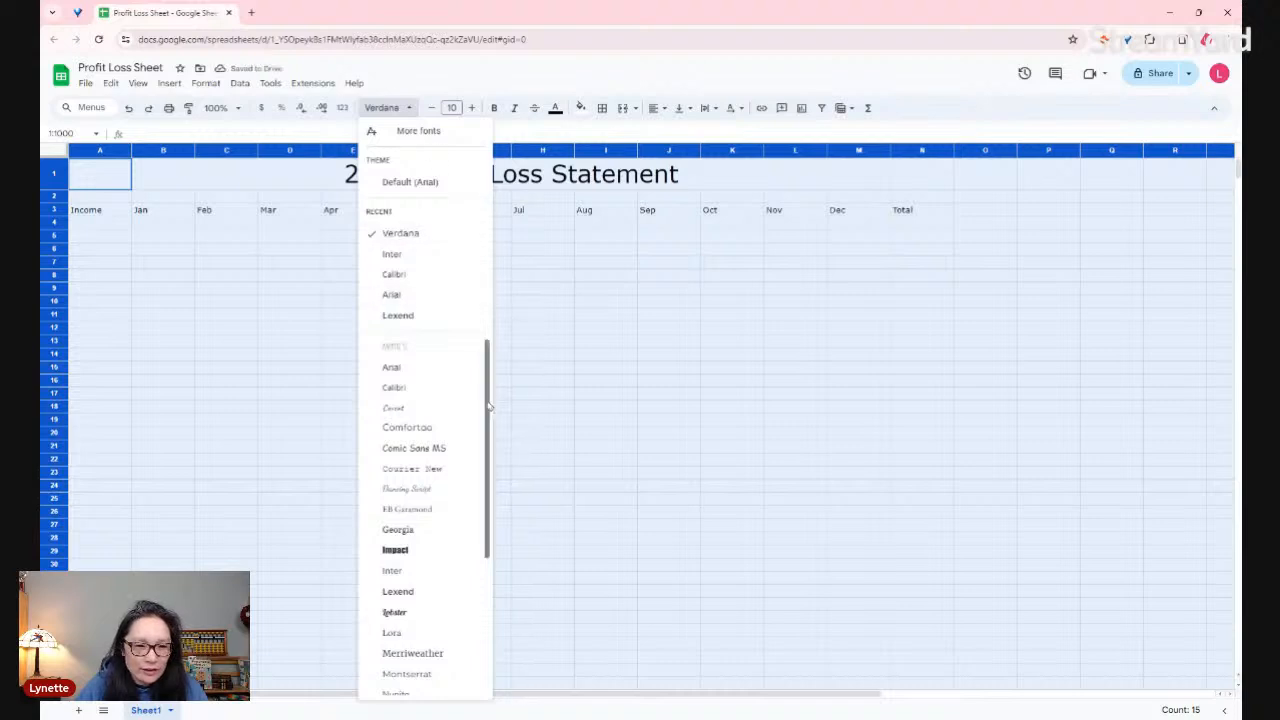
drag(486, 428, 502, 630)
scroll(458, 534, up, 3)
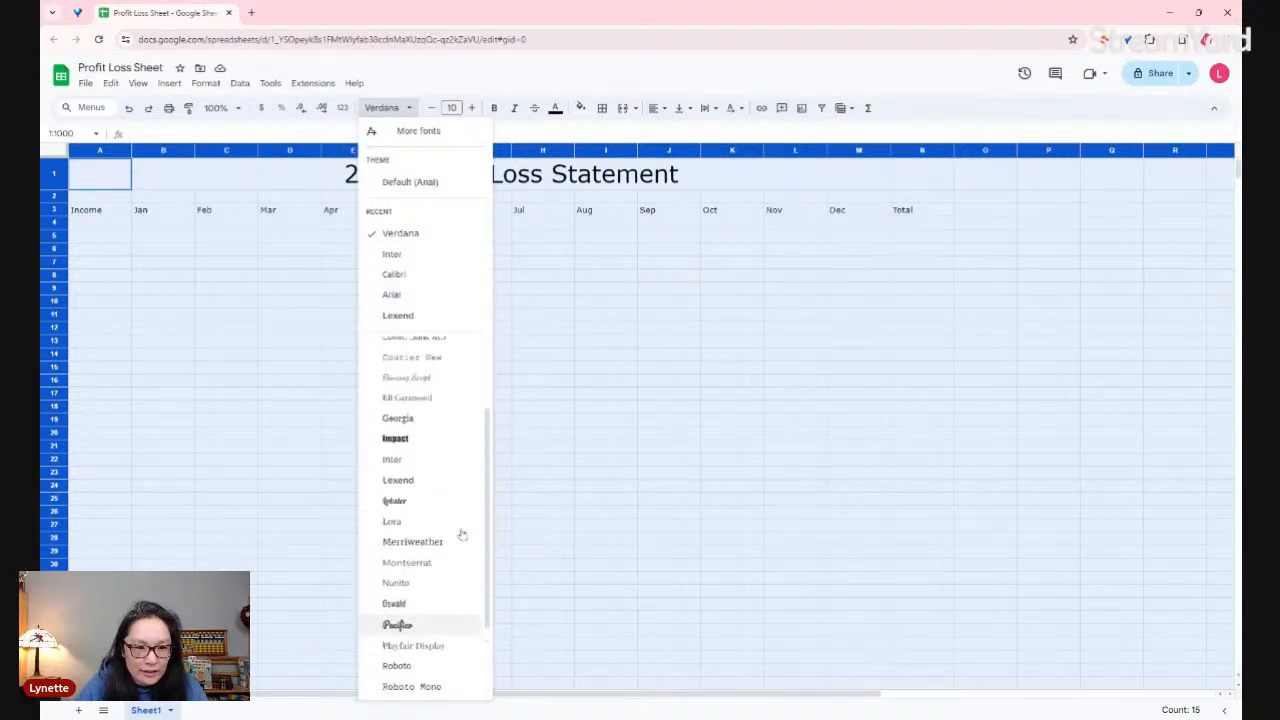
scroll(454, 540, down, 2)
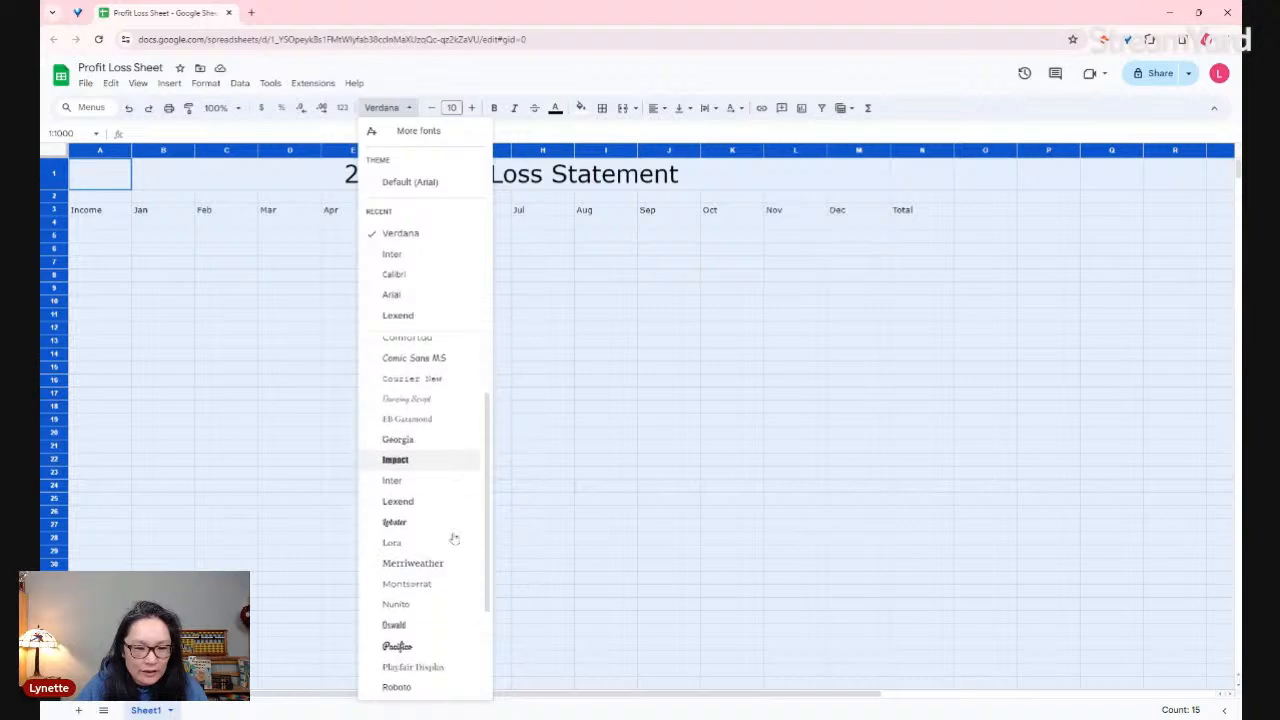
scroll(455, 543, down, 2)
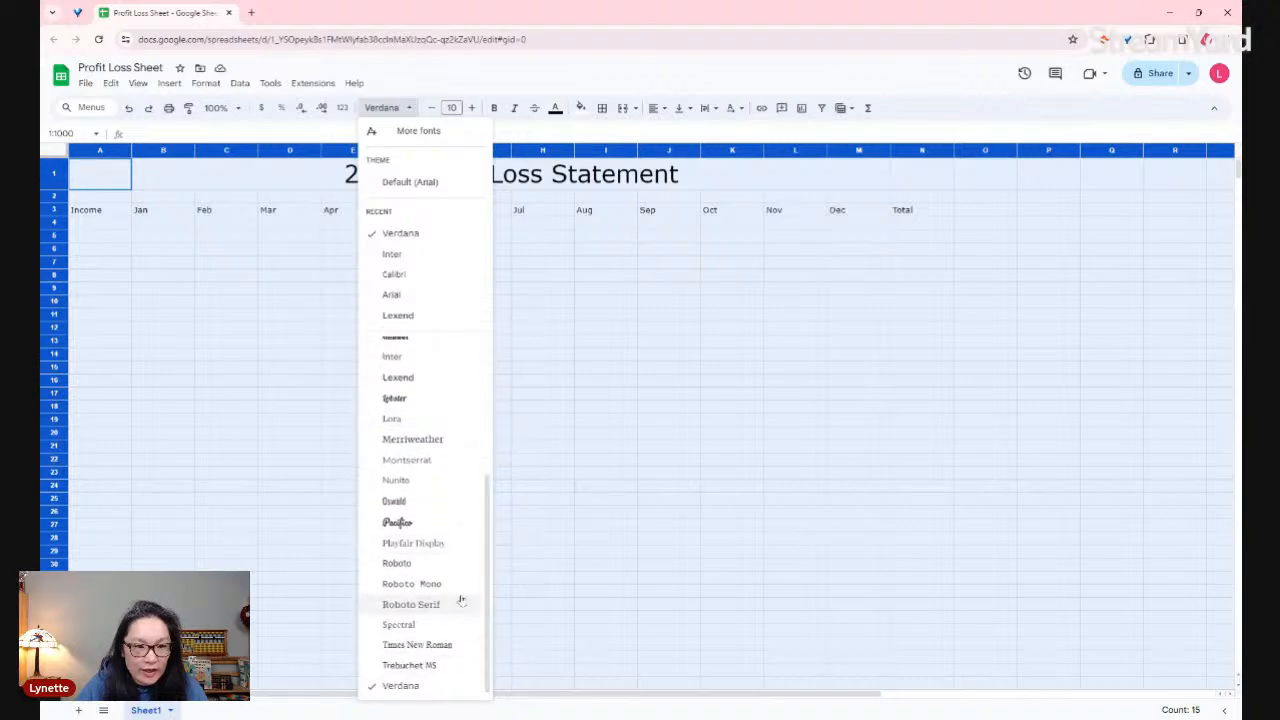
scroll(458, 598, up, 5)
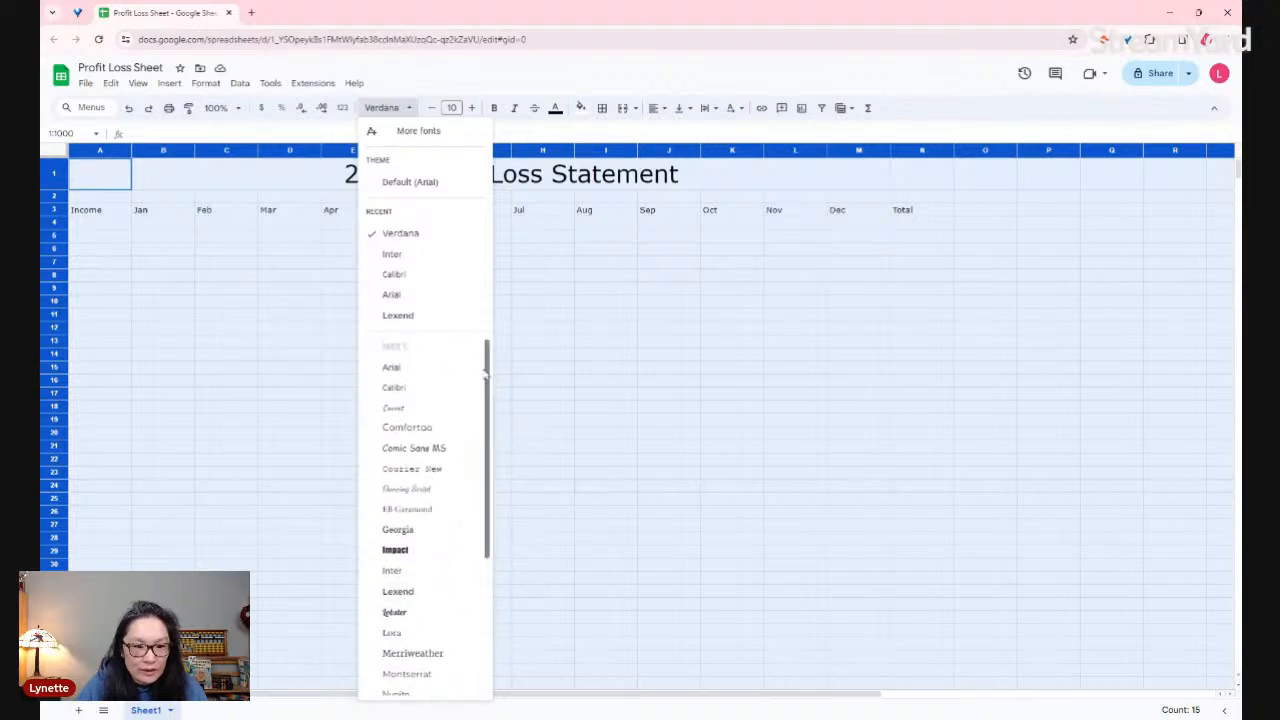
- Enter Tuition Fees as the first income category in cell A4, below the Income heading
click(127, 222)
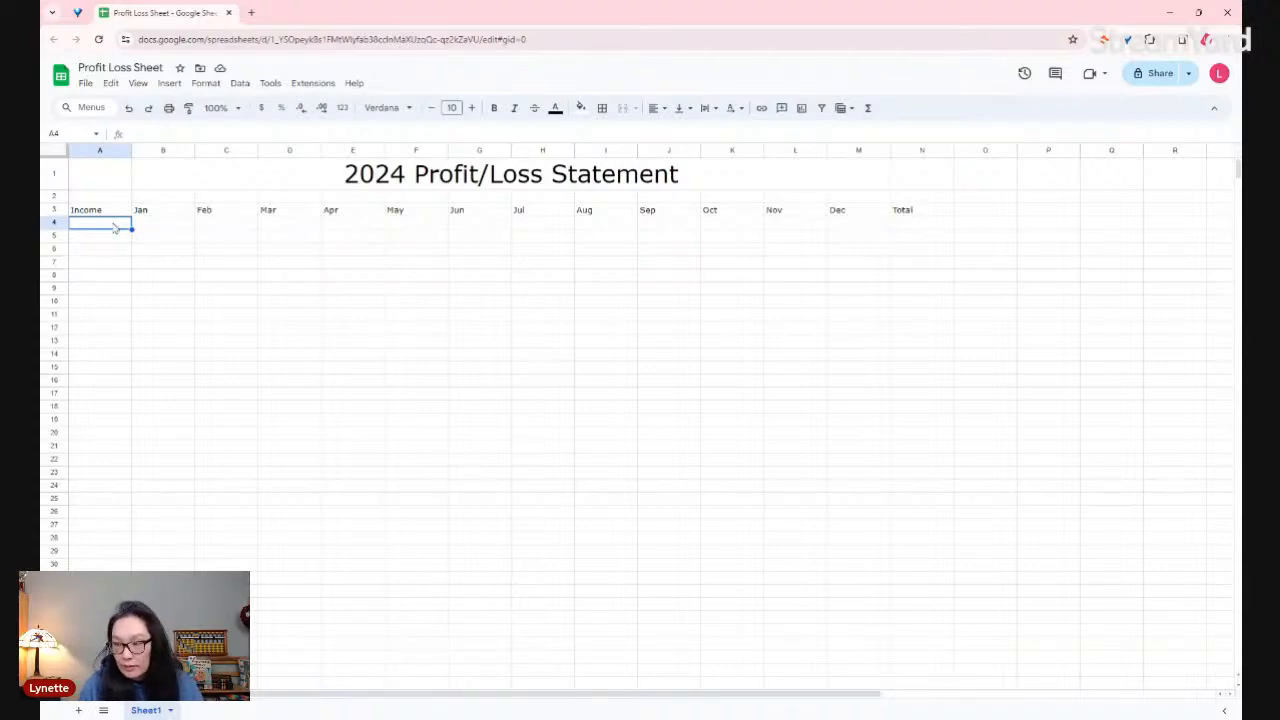
text(T)
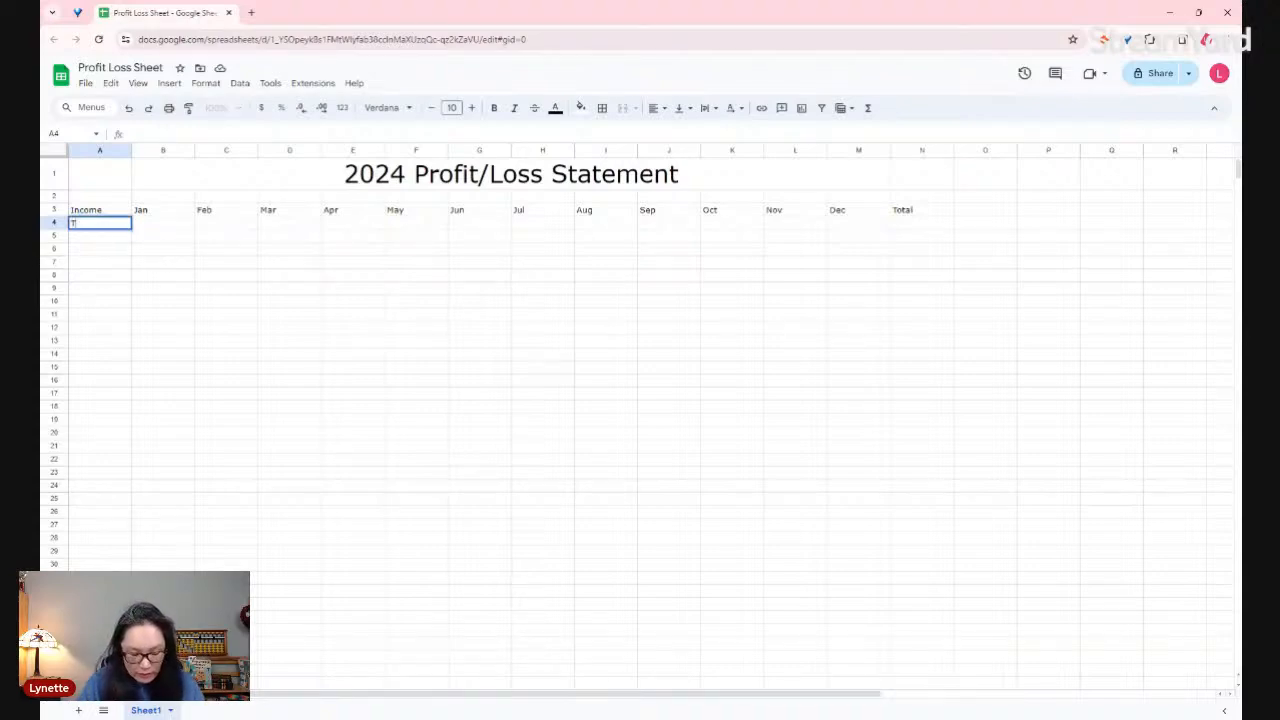
text(uit)
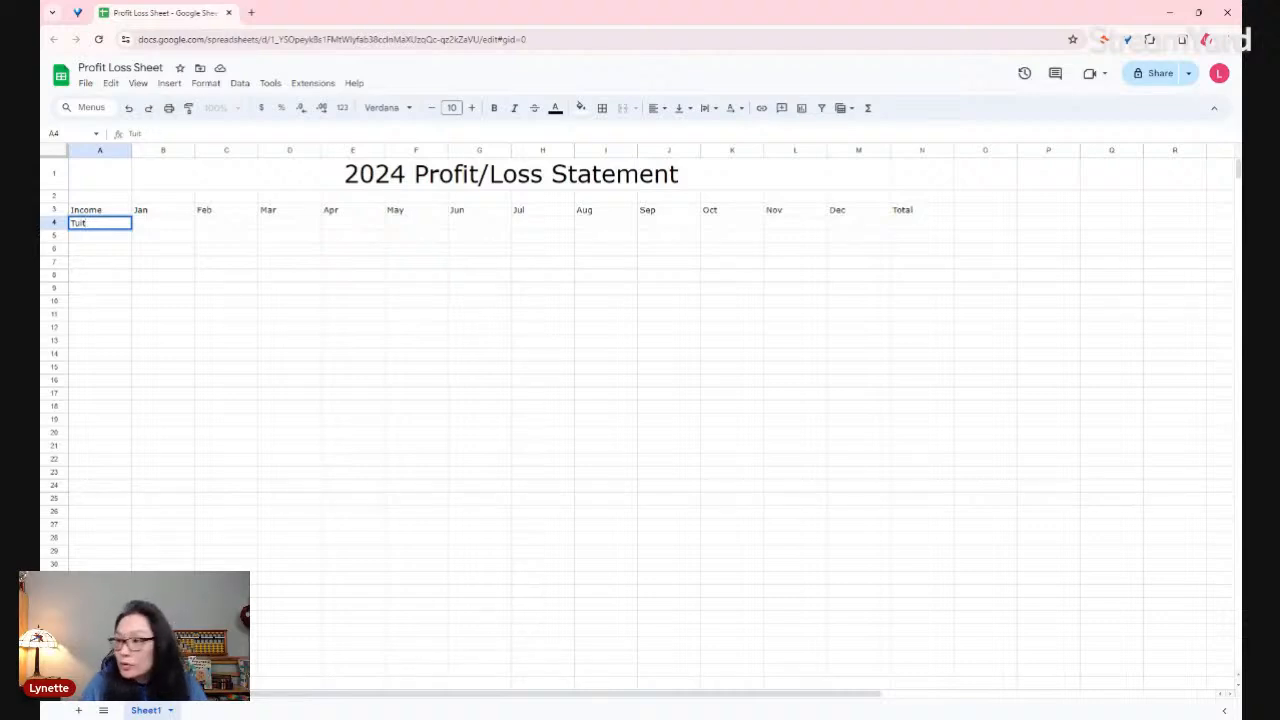
text(ion)
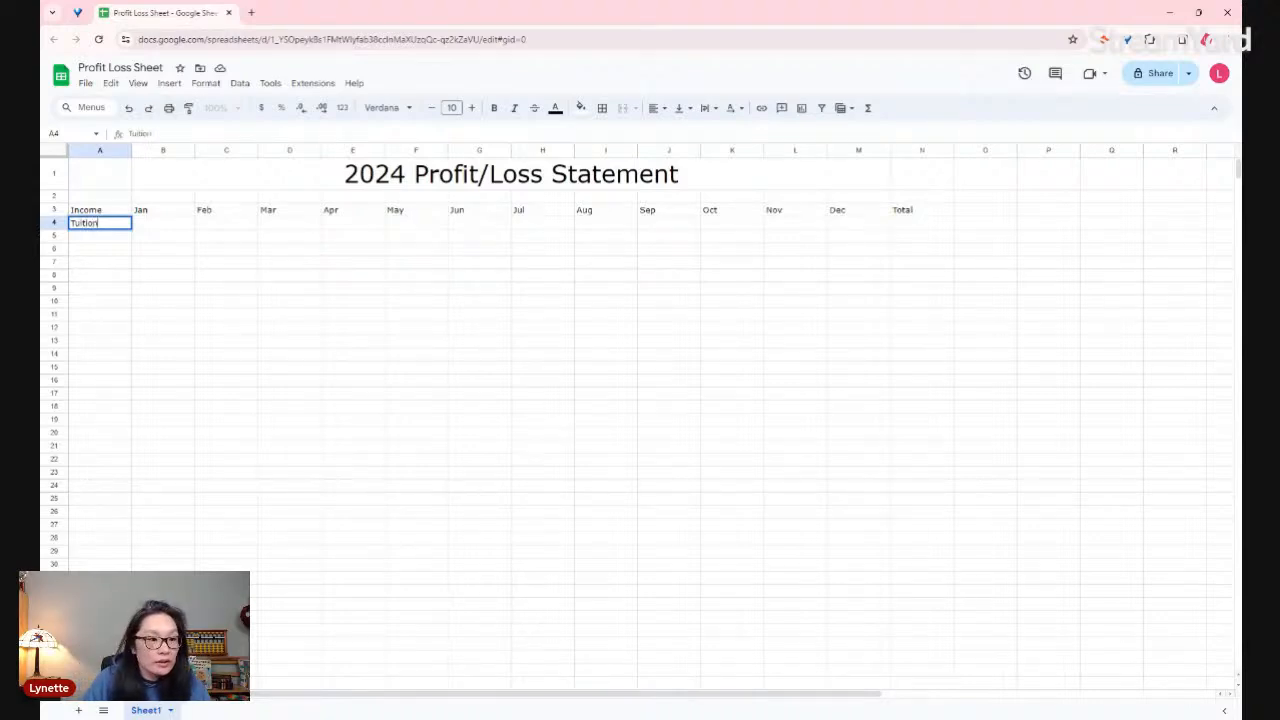
text( Fees)
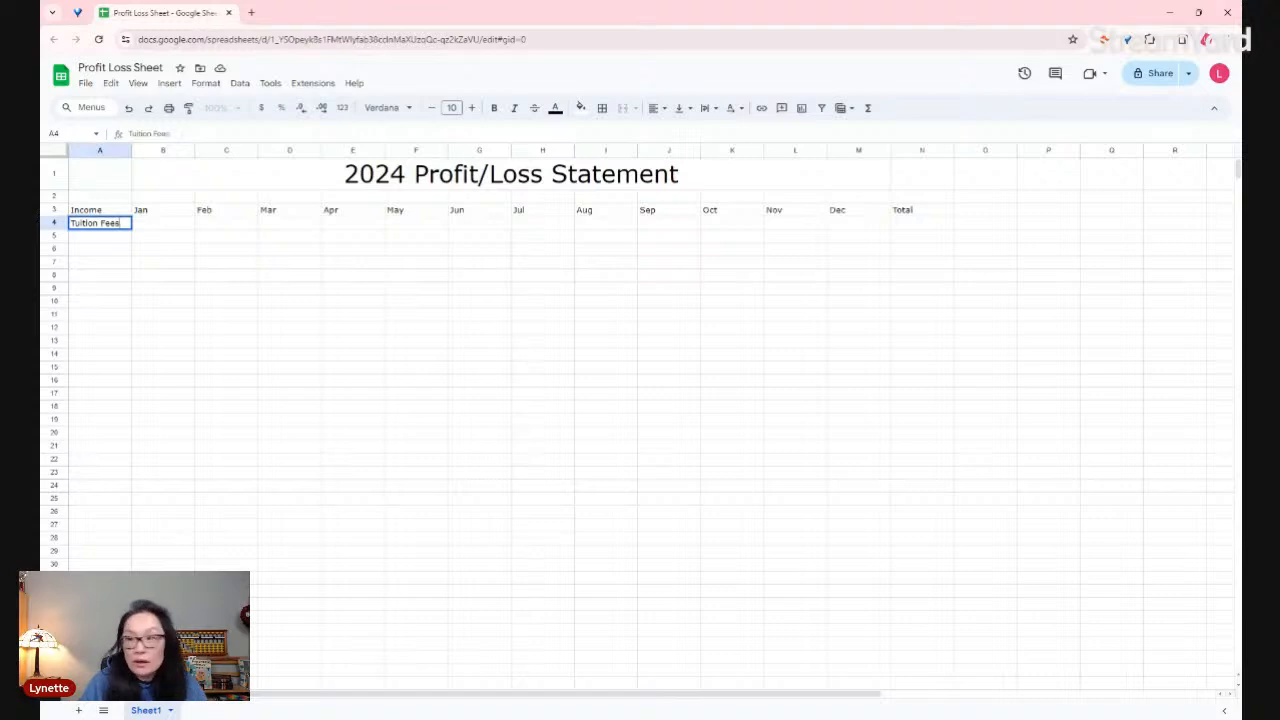
key(Return)
- Add the income categories Registration Fee in cell A5 and Freelance Income in cell A6
text(Reg)
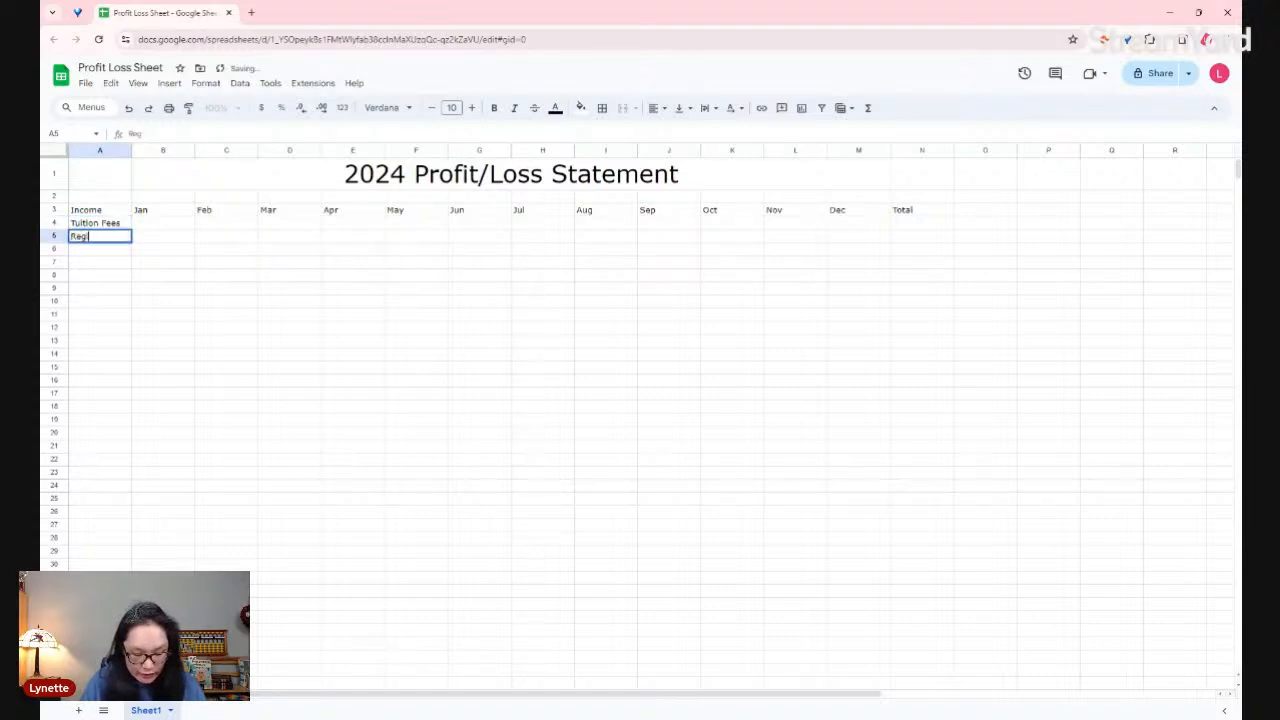
text(istration )
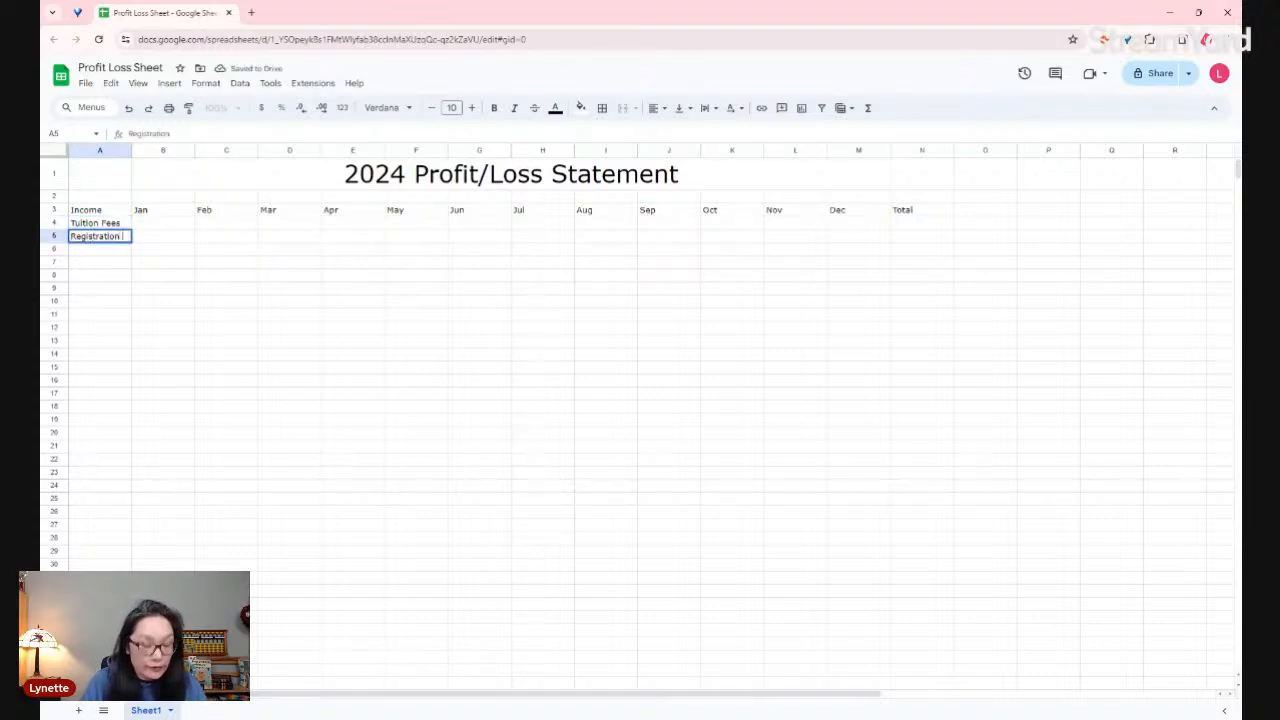
text(Fee)
key(Return)
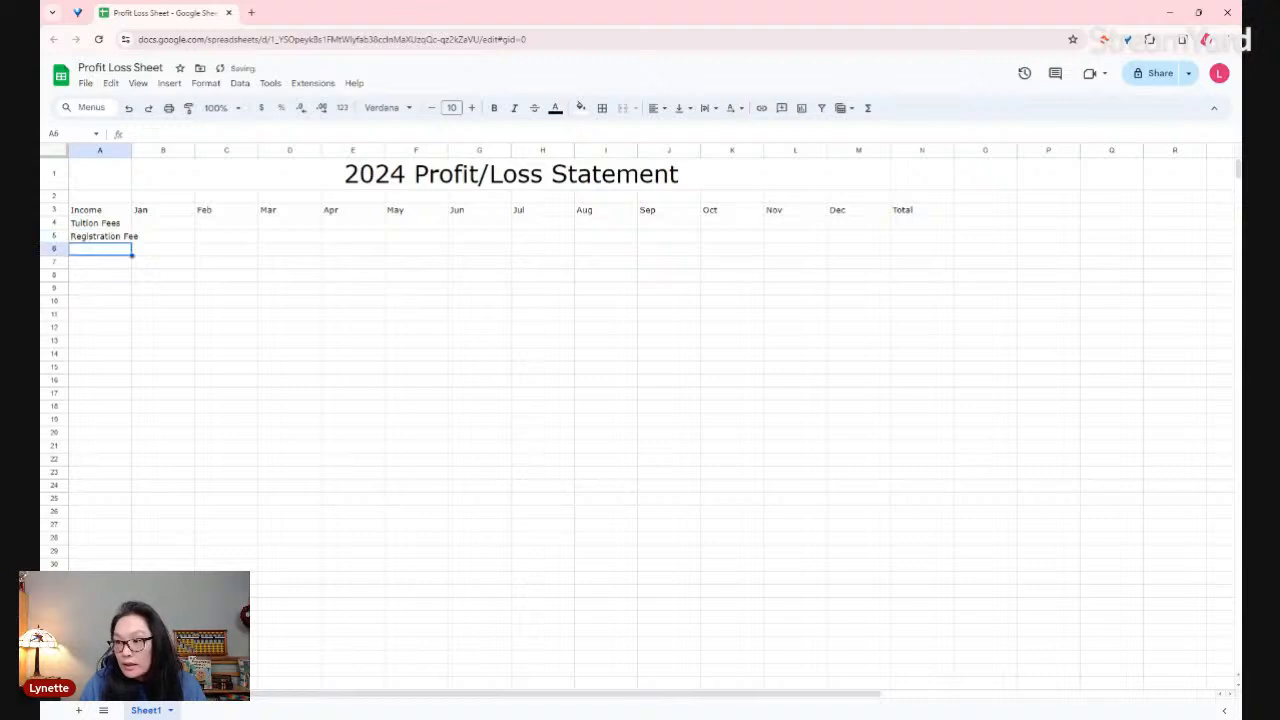
text(Do)
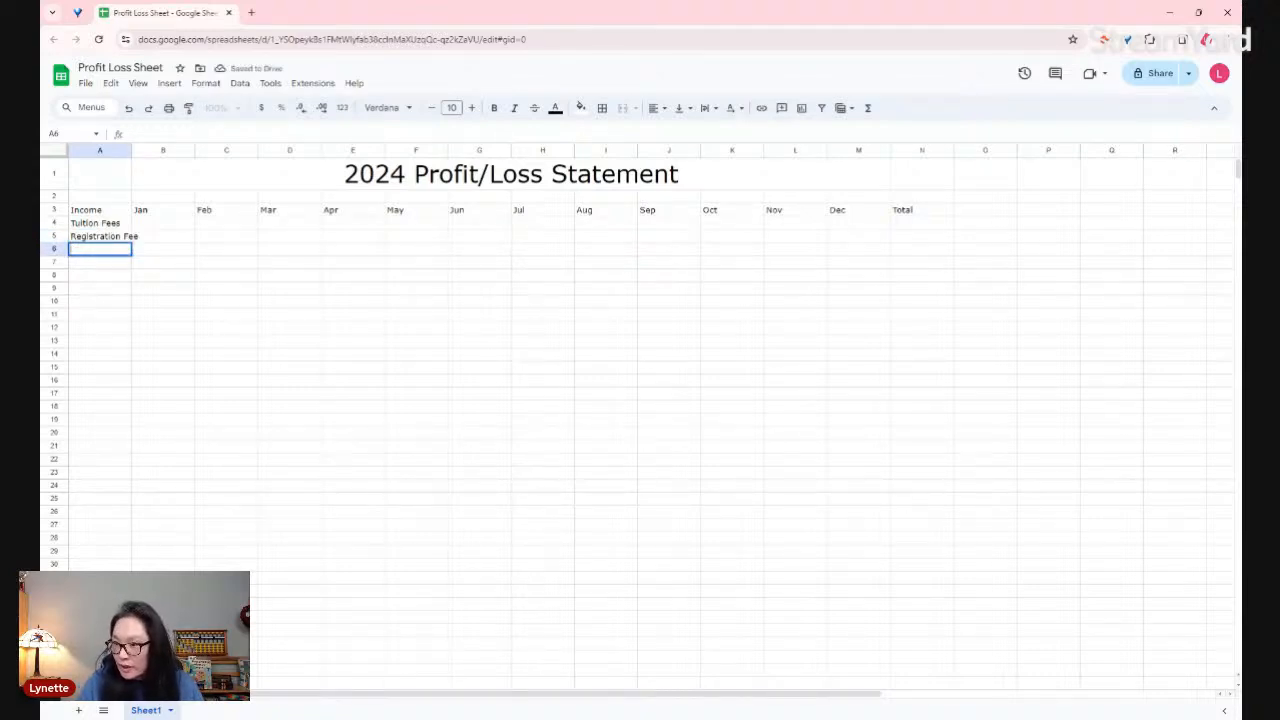
text(Fr)
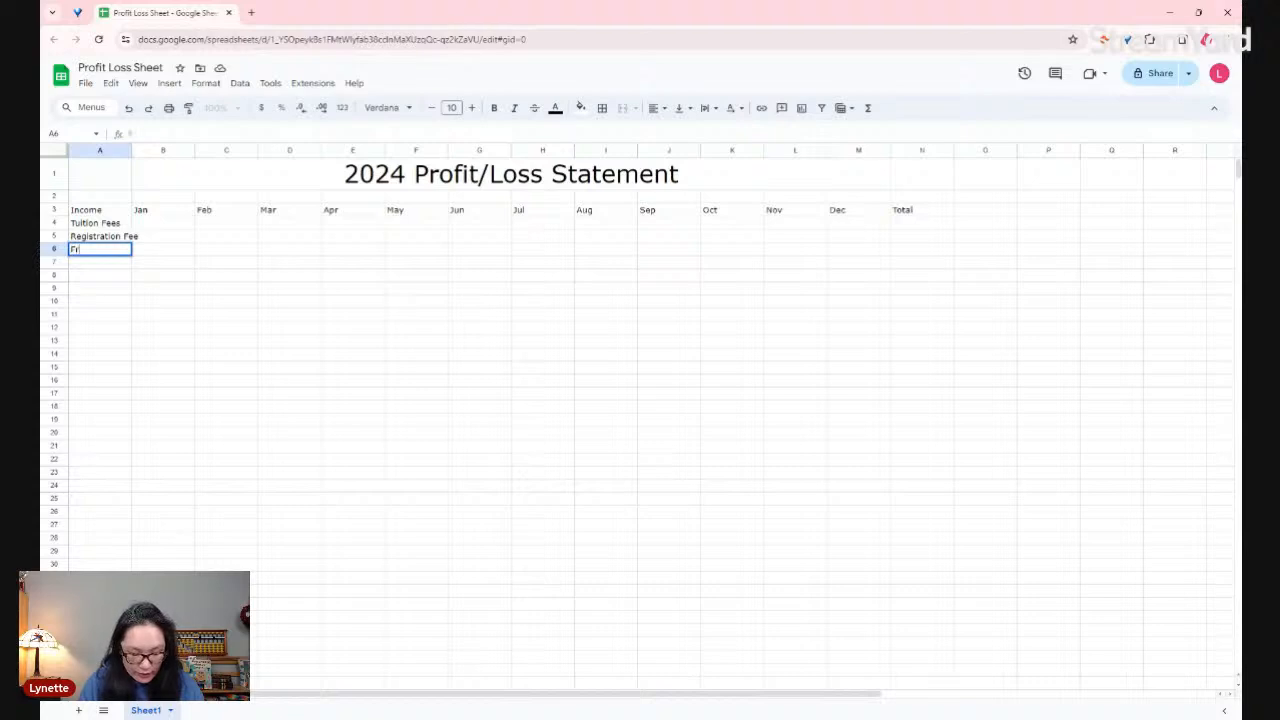
text(eelance Income)
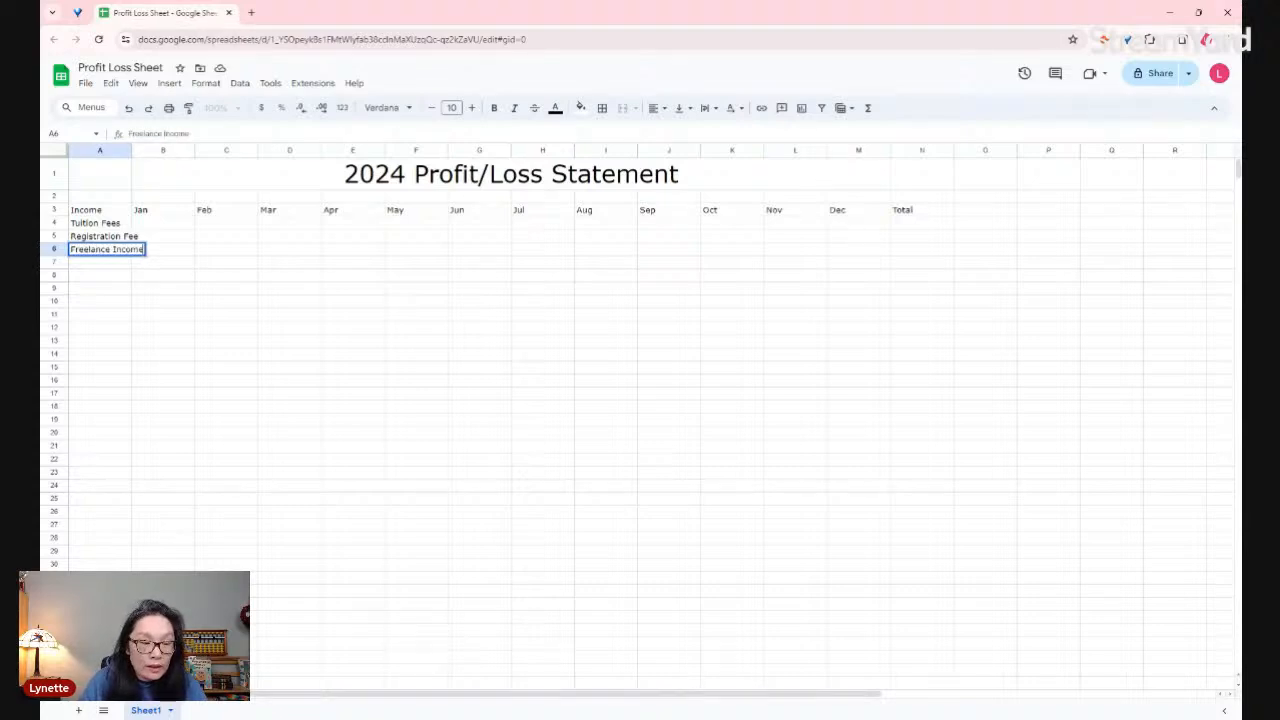
key(Return)
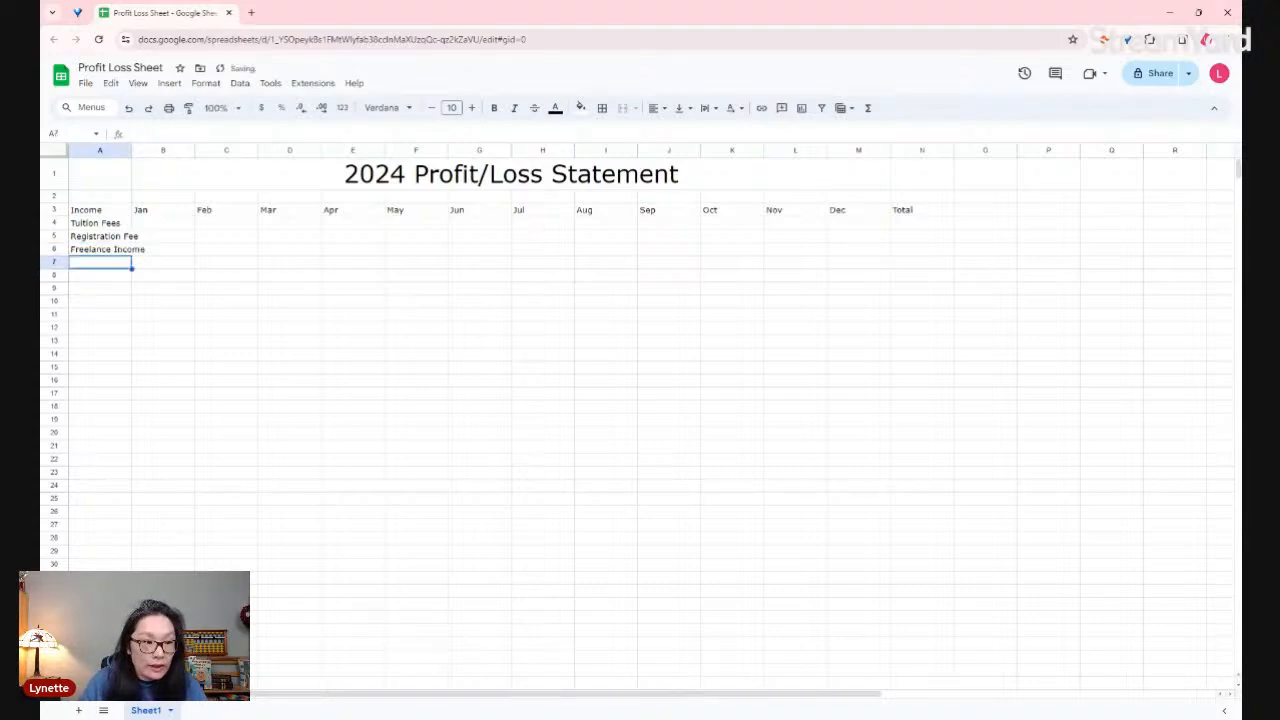
- Auto-fit the width of column A to the income category names
mouse_move(114, 229)
mouse_down()
mouse_move(108, 218)
mouse_move(112, 254)
mouse_up()
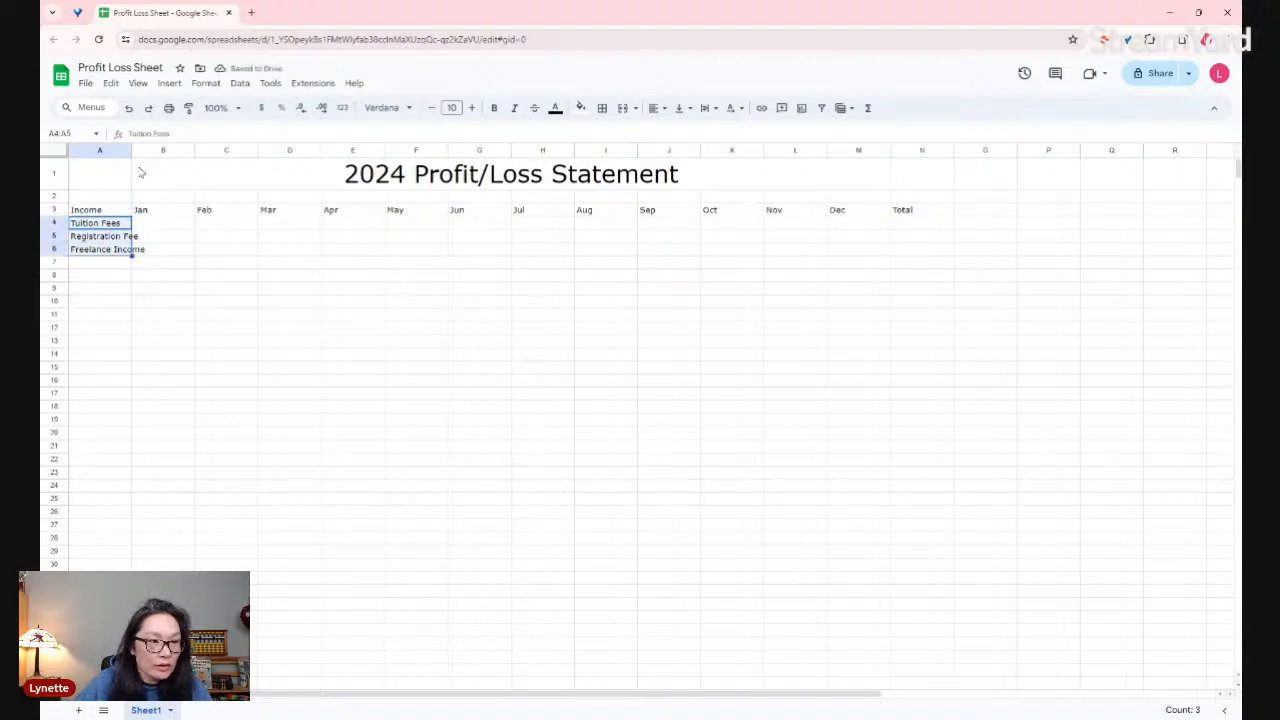
double_click(131, 150)
click(198, 226)
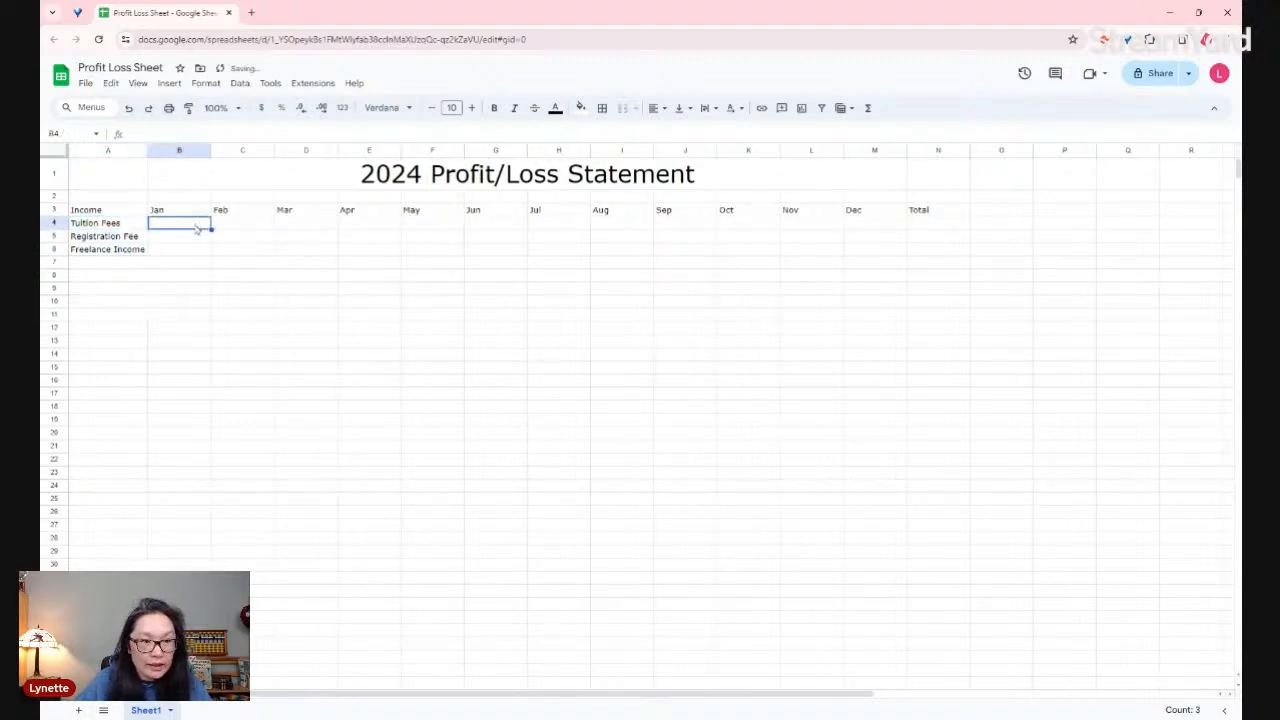
- Enter the label TOTAL Income in cell A7, with Income on a second line inside the cell
click(119, 266)
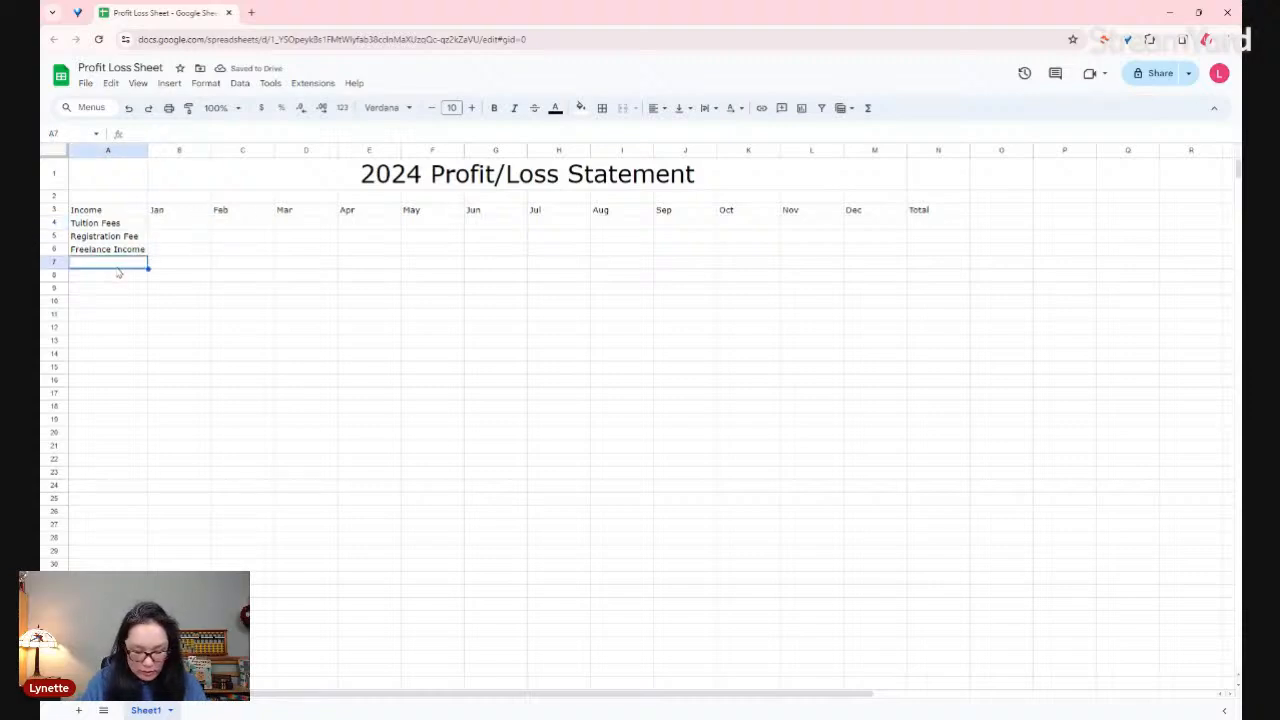
text(TOTAL)
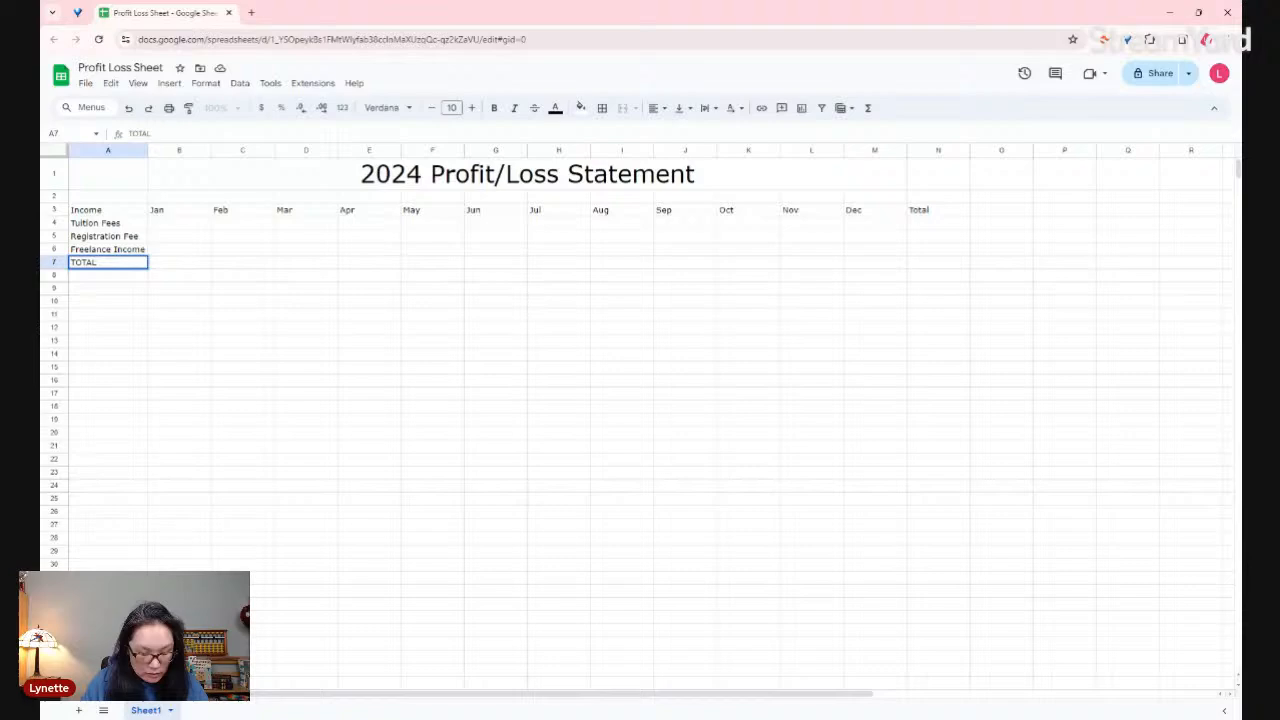
key(alt+Return)
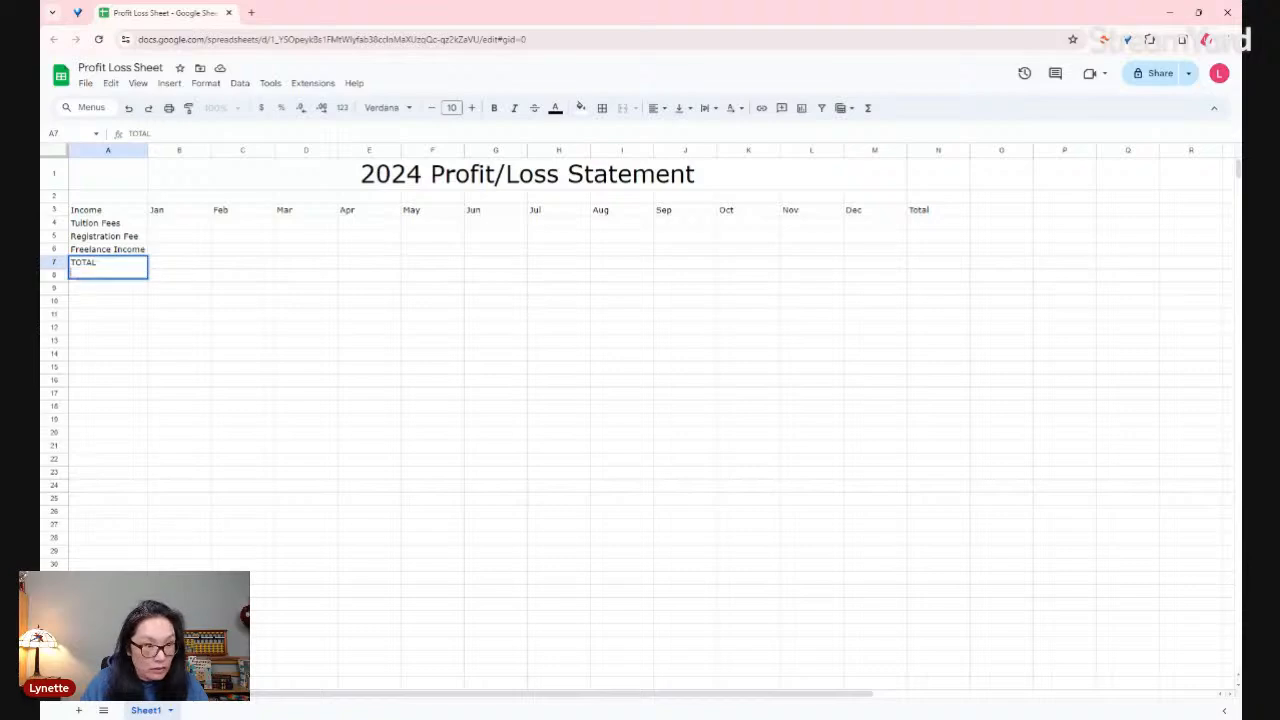
text(Income)
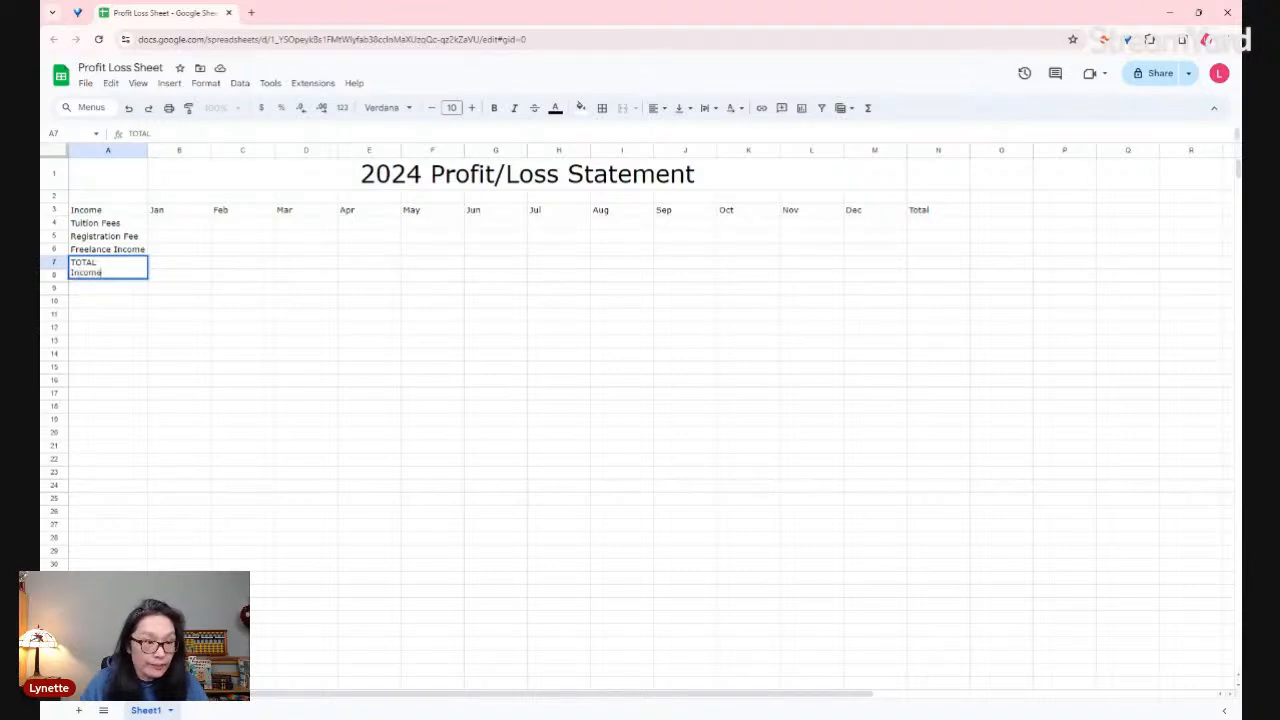
key(Return)
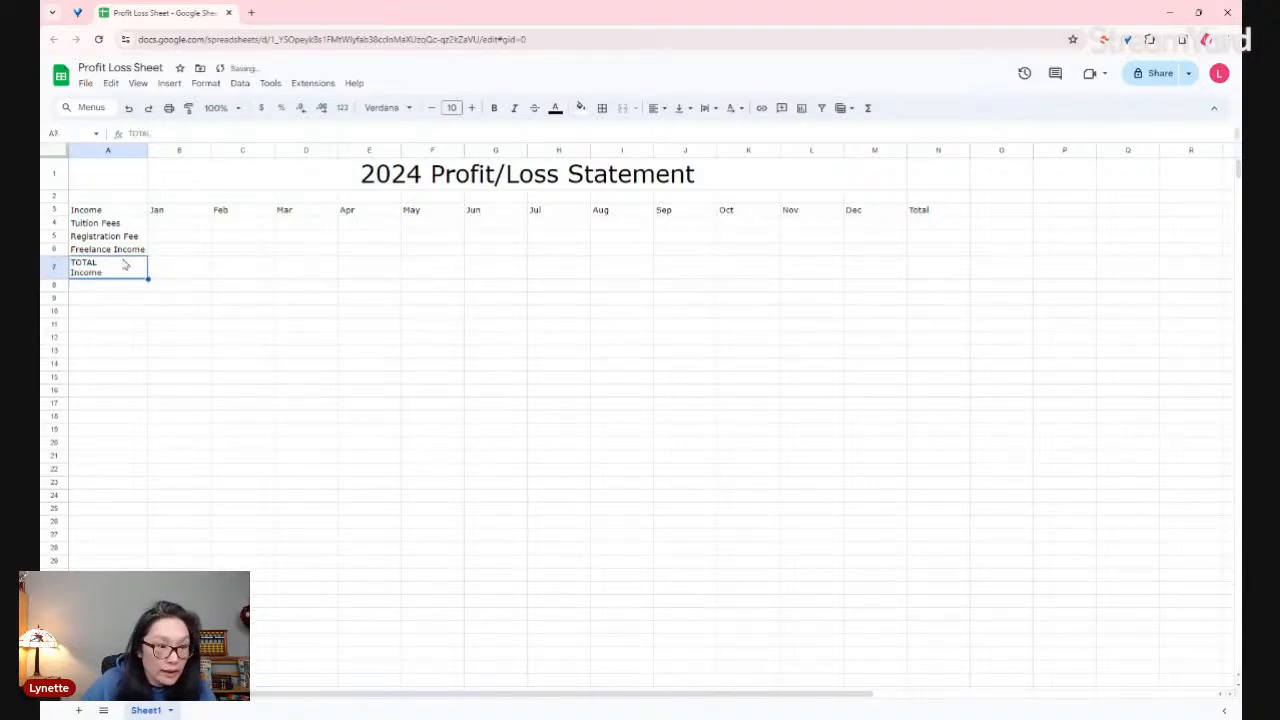
- Rename the sheet Sheet1 as Year
click(182, 273)
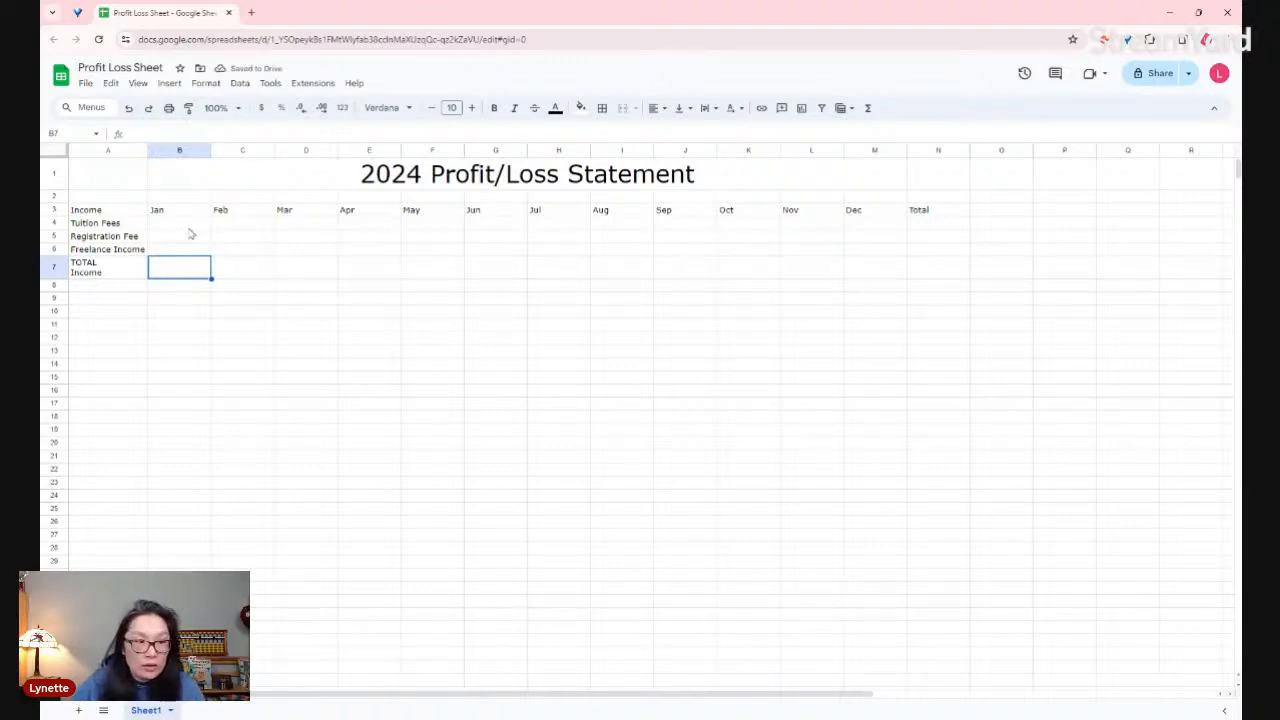
drag(191, 223, 188, 250)
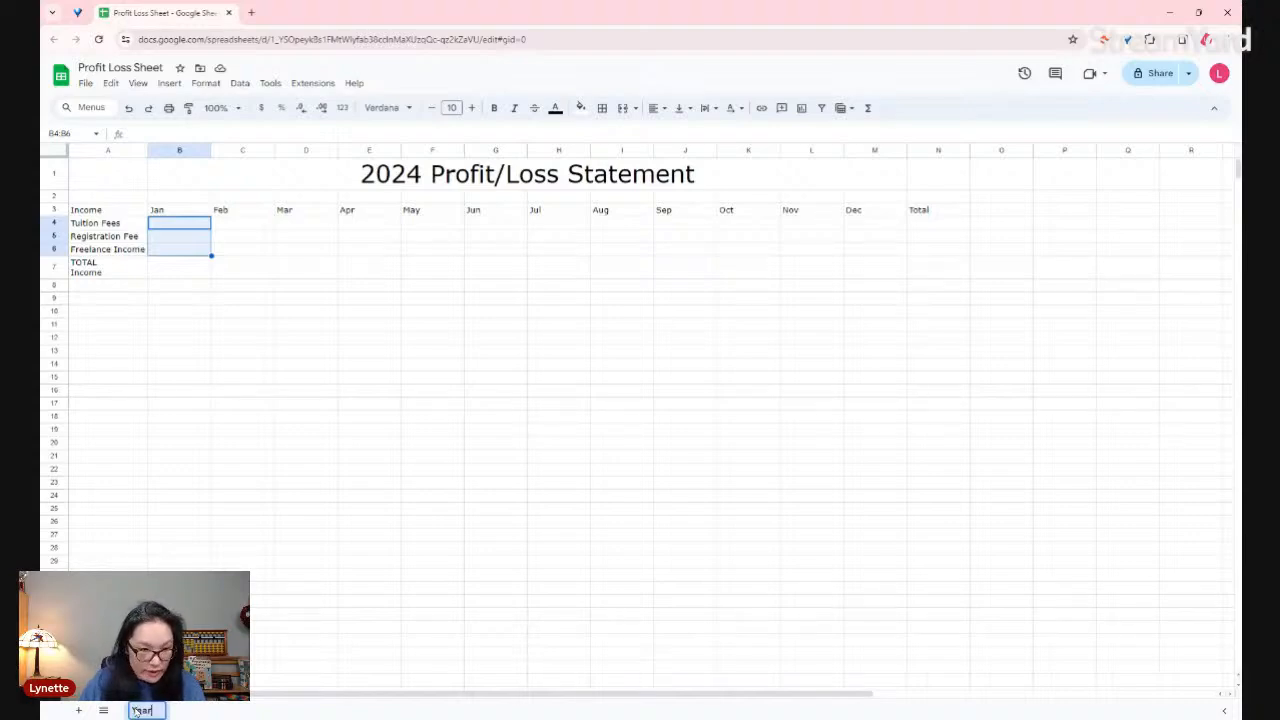
key(Return)
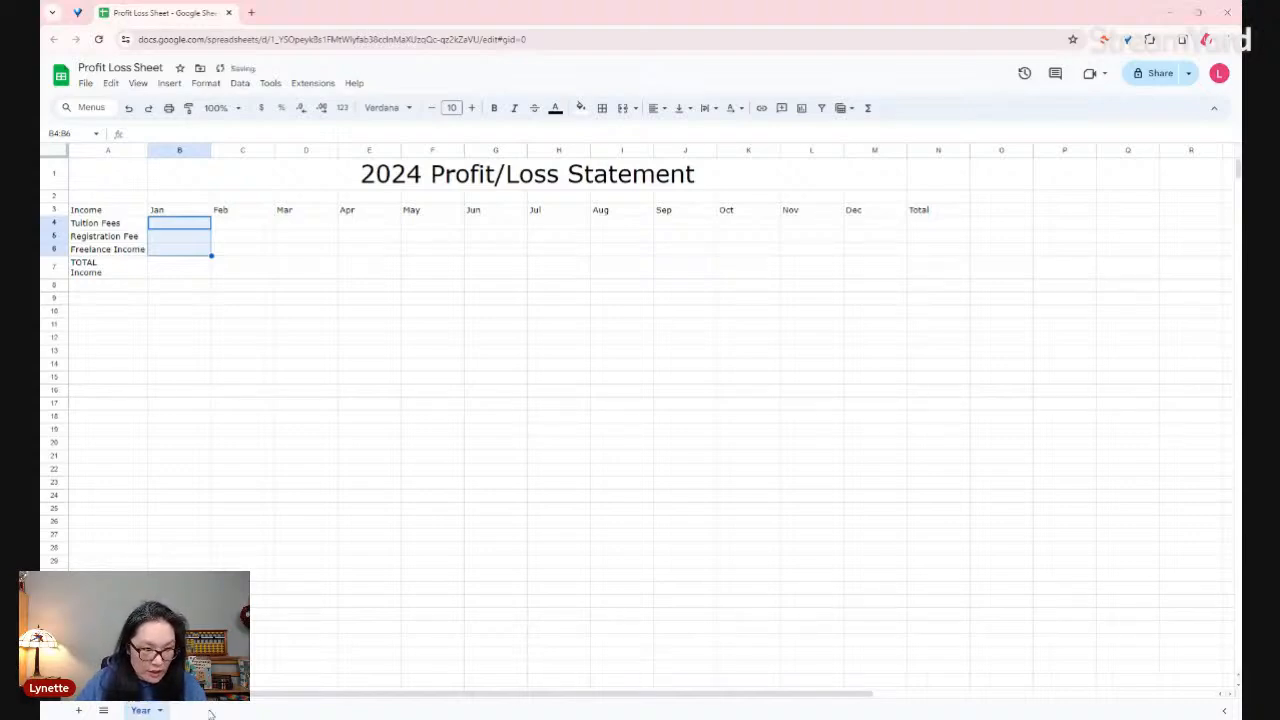
- Add two new sheets to the spreadsheet and name them Jan and Feb
click(77, 711)
text(J)
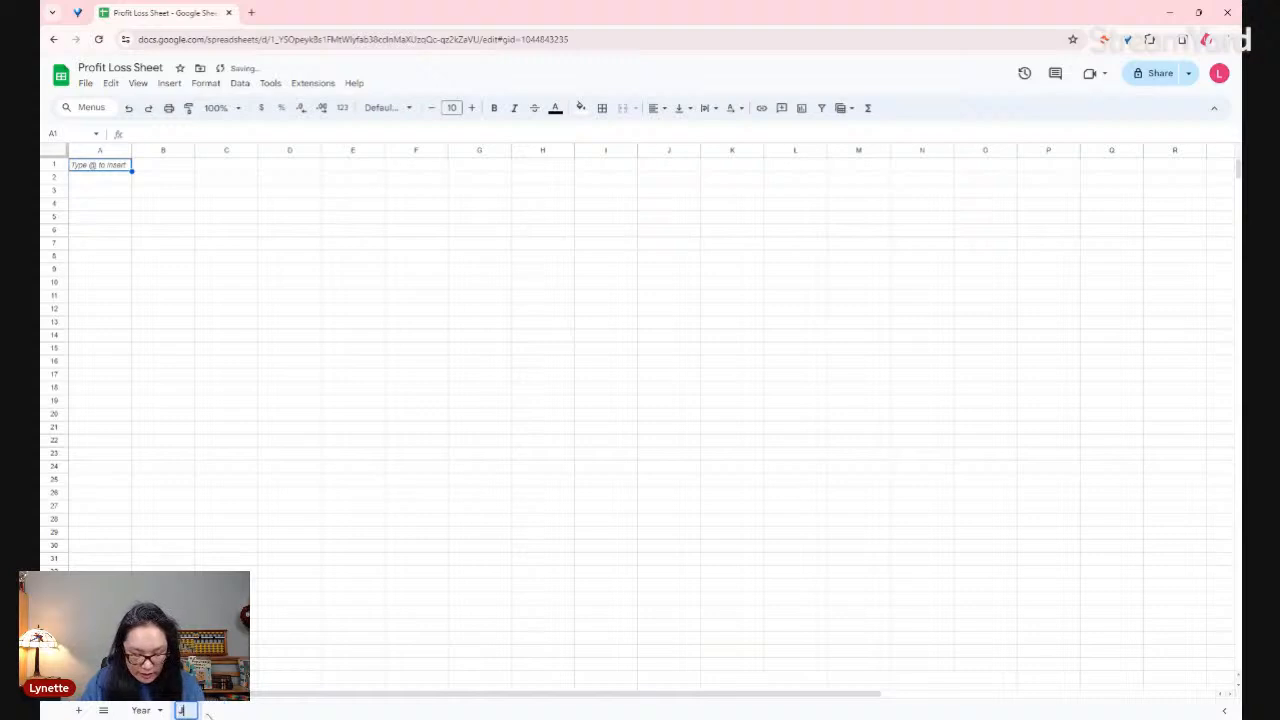
text(an)
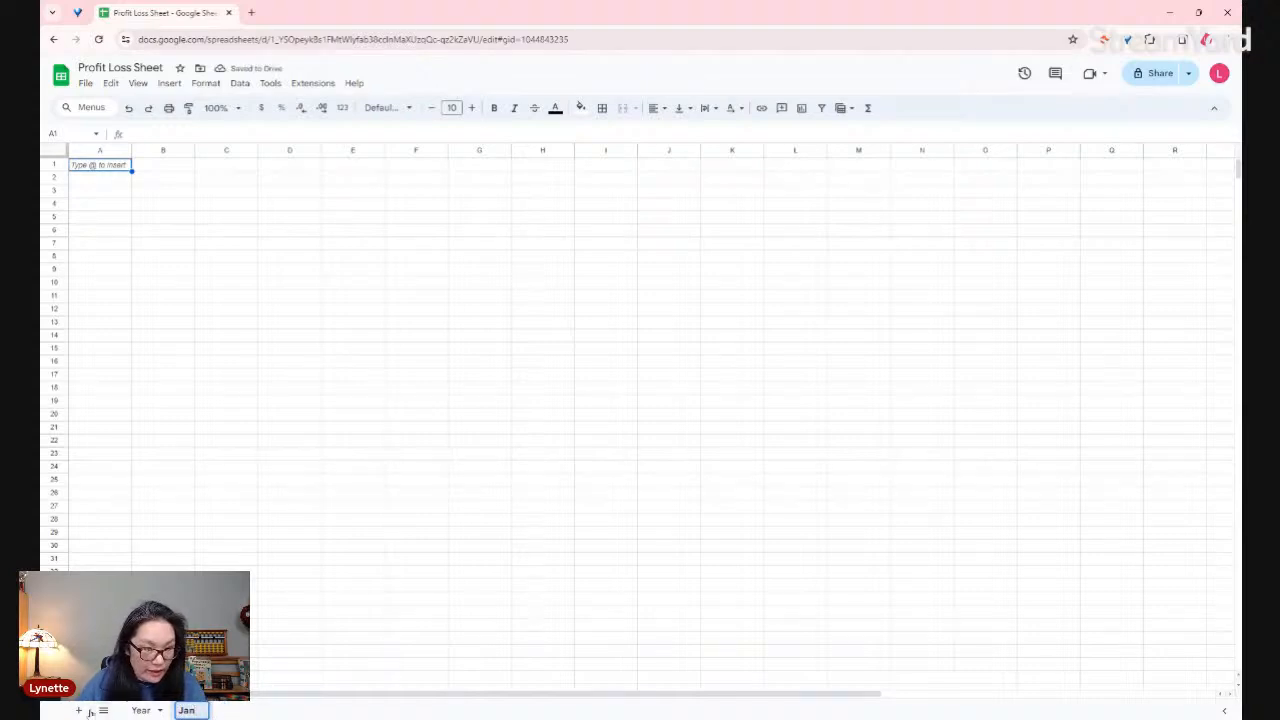
click(79, 711)
double_click(240, 710)
text(Feb)
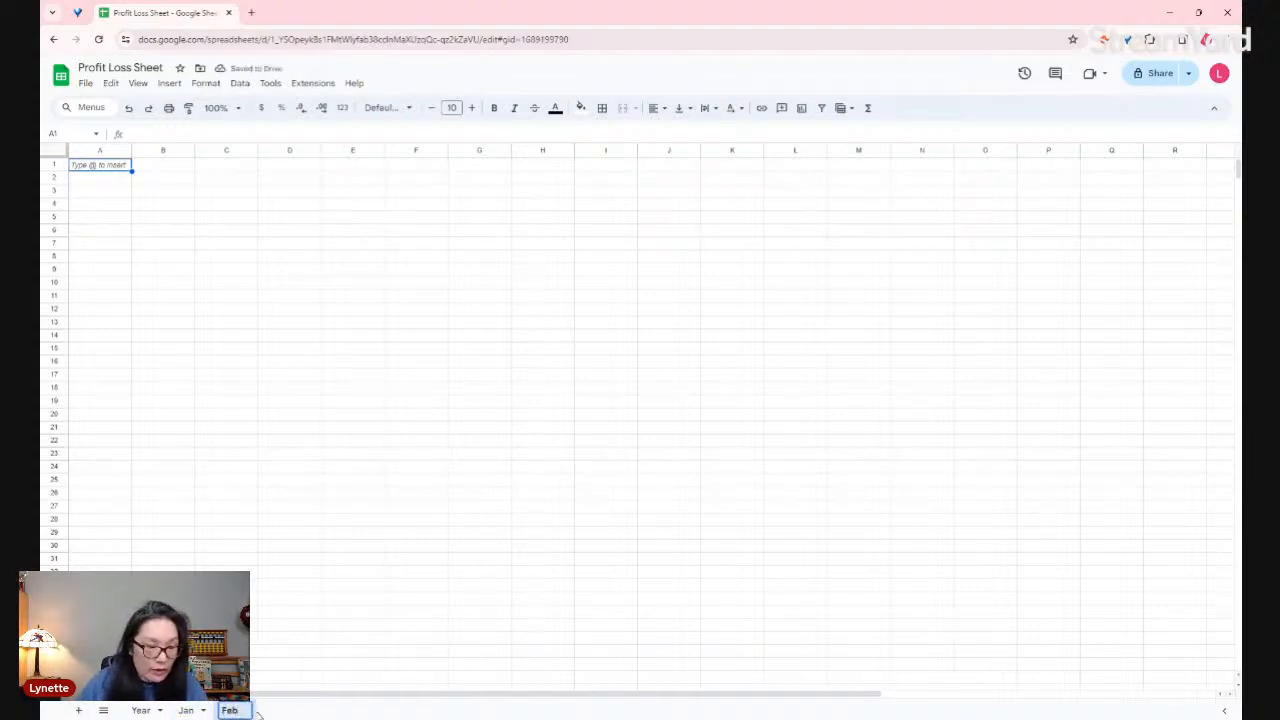
key(Return)
- Enter the column headers Date, Income and Expense in cells A1 to C1 of the Jan sheet
click(187, 711)
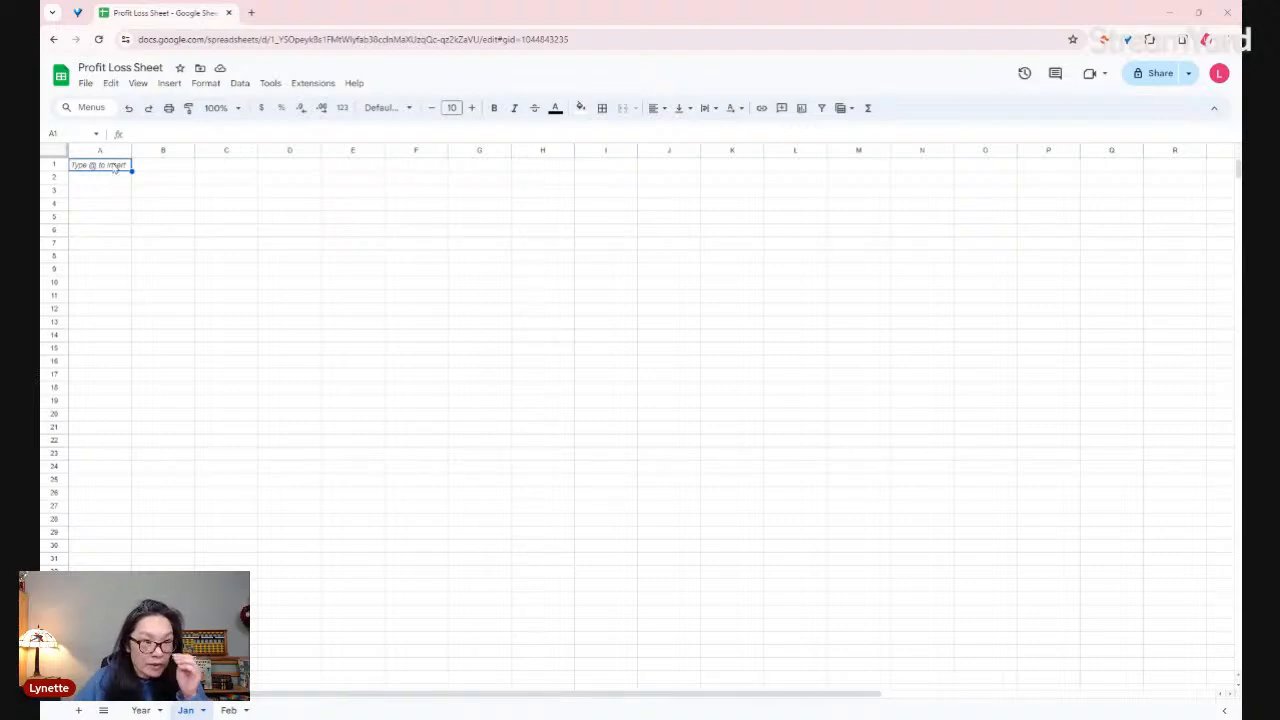
click(115, 170)
text(Date)
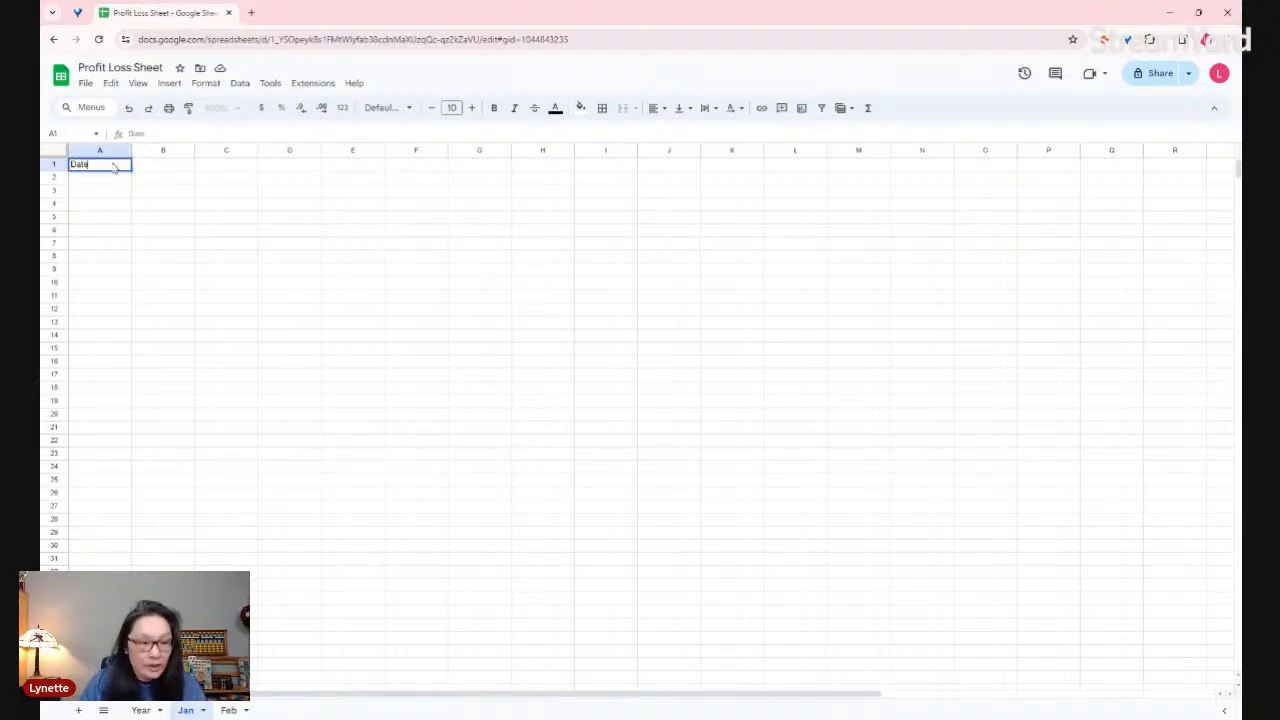
key(Tab)
text(In)
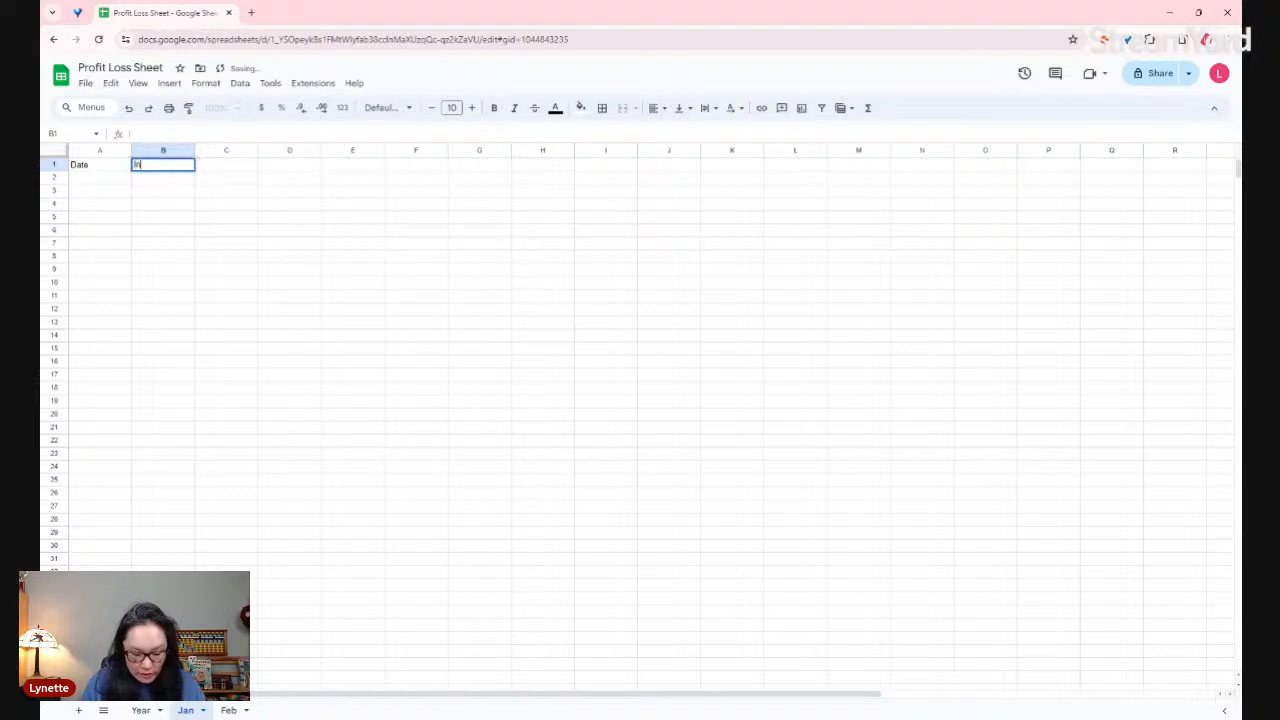
text(come)
key(Tab)
text(E)
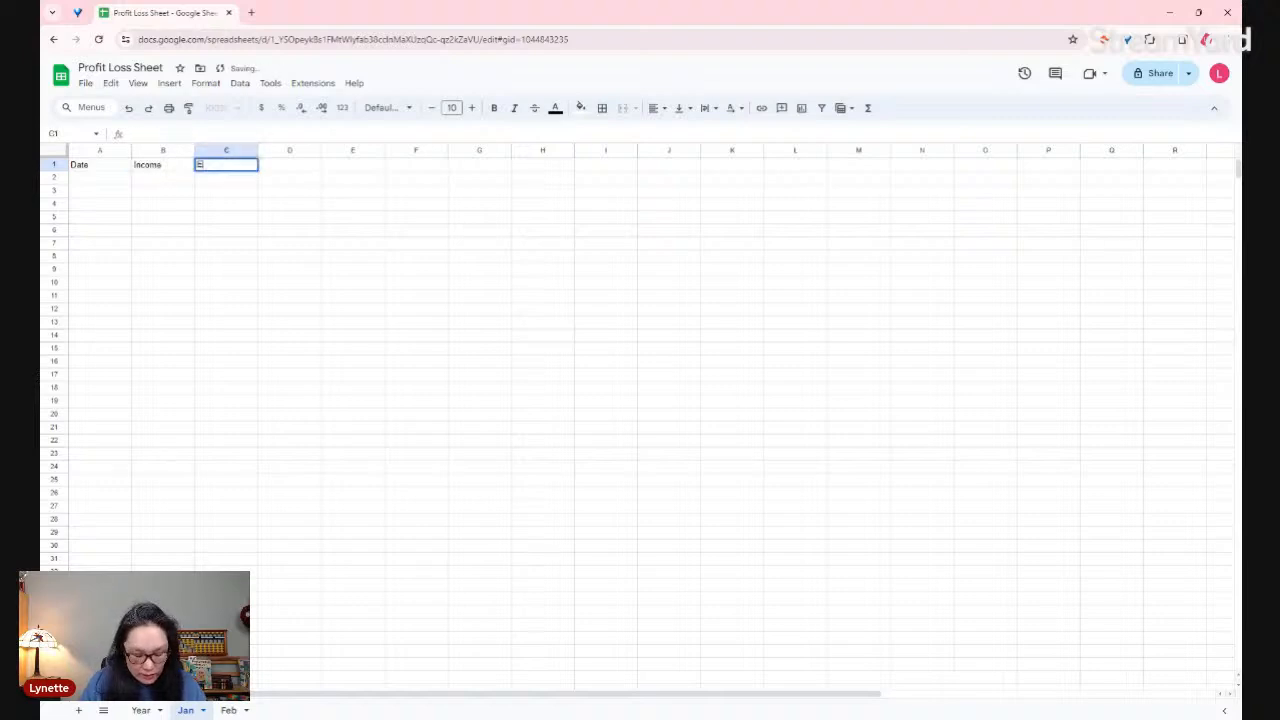
text(xpense)
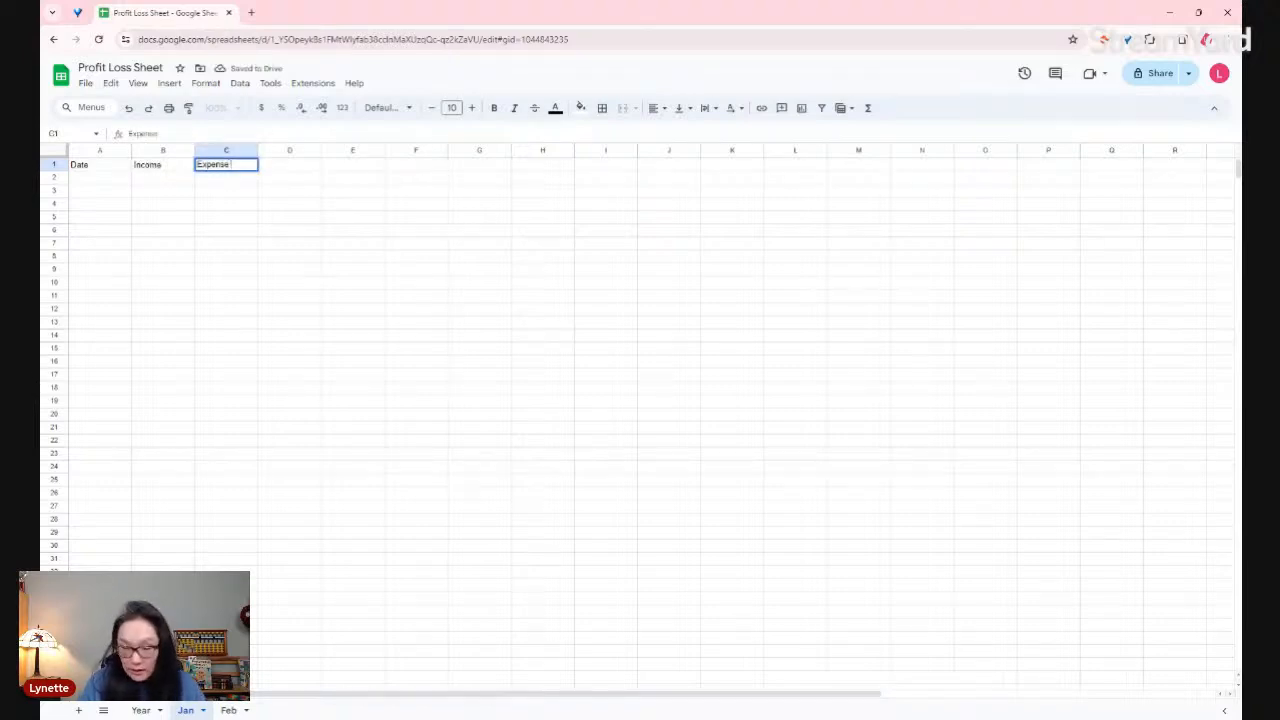
- Add the column headers Reference and Amount in cells D1 and E1 of the Jan sheet
key(Tab)
text(Refer)
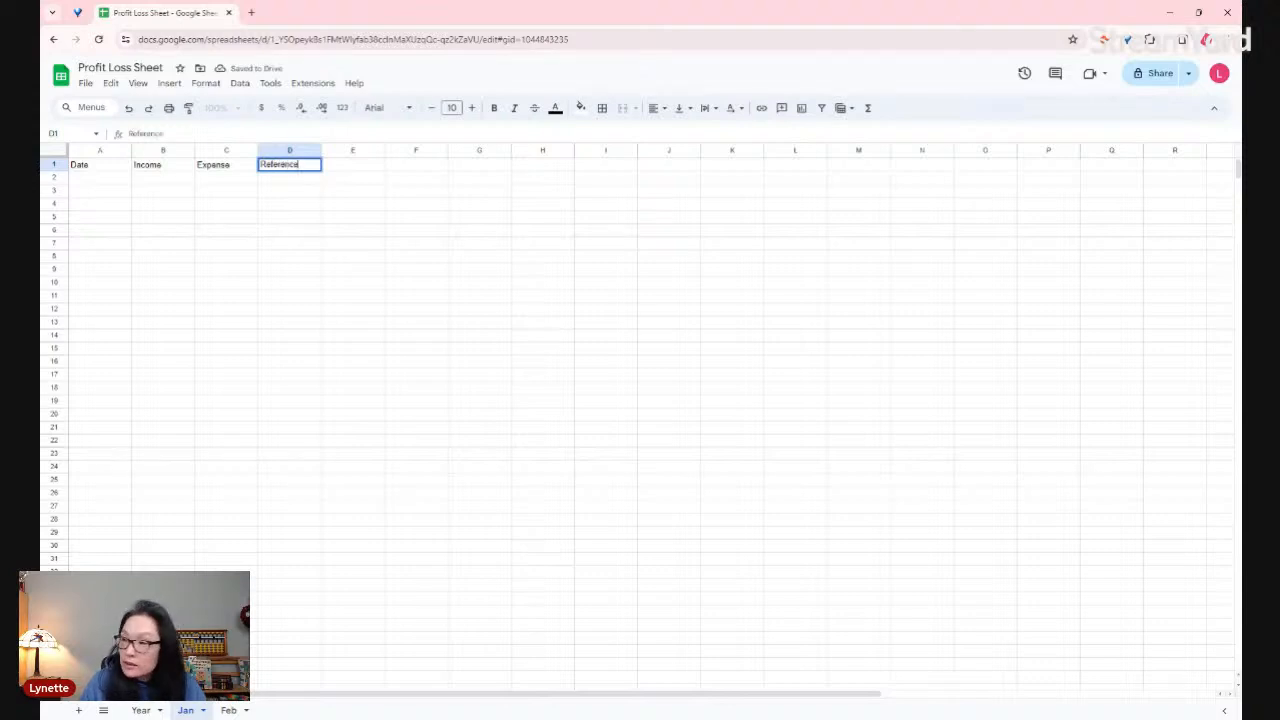
key(Tab)
text(A)
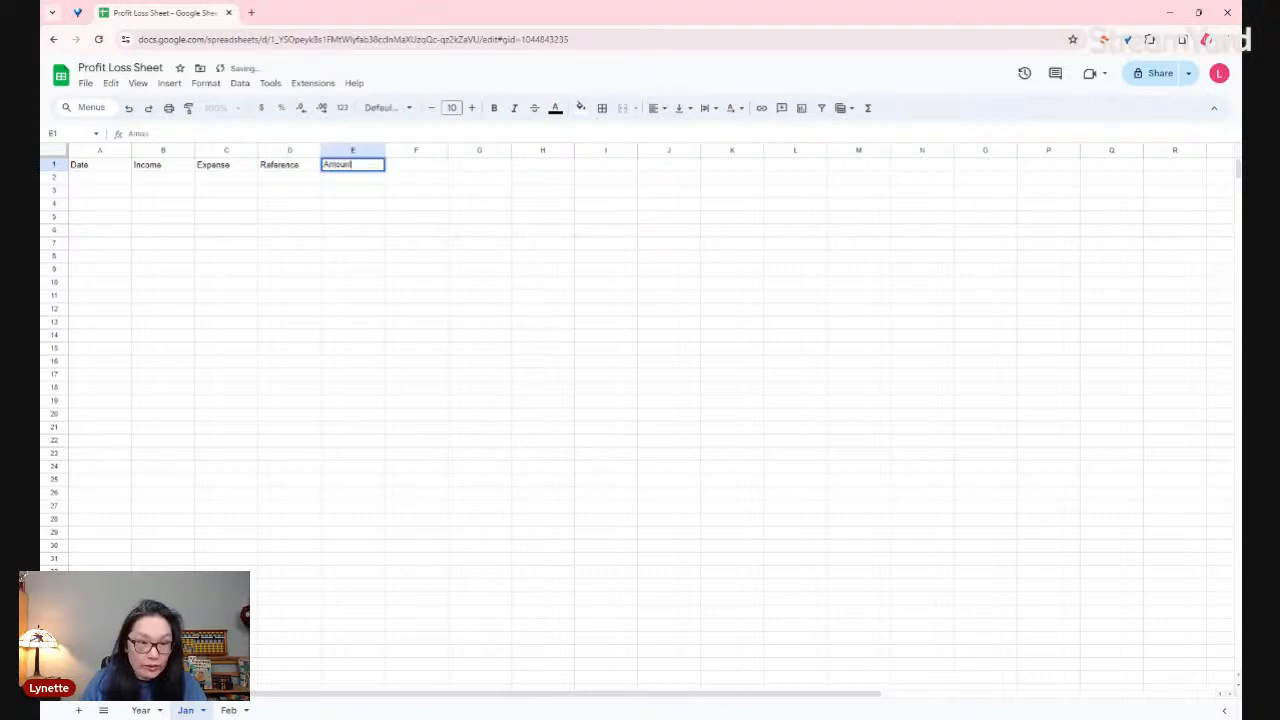
key(Down)
key(Left)
key(Left)
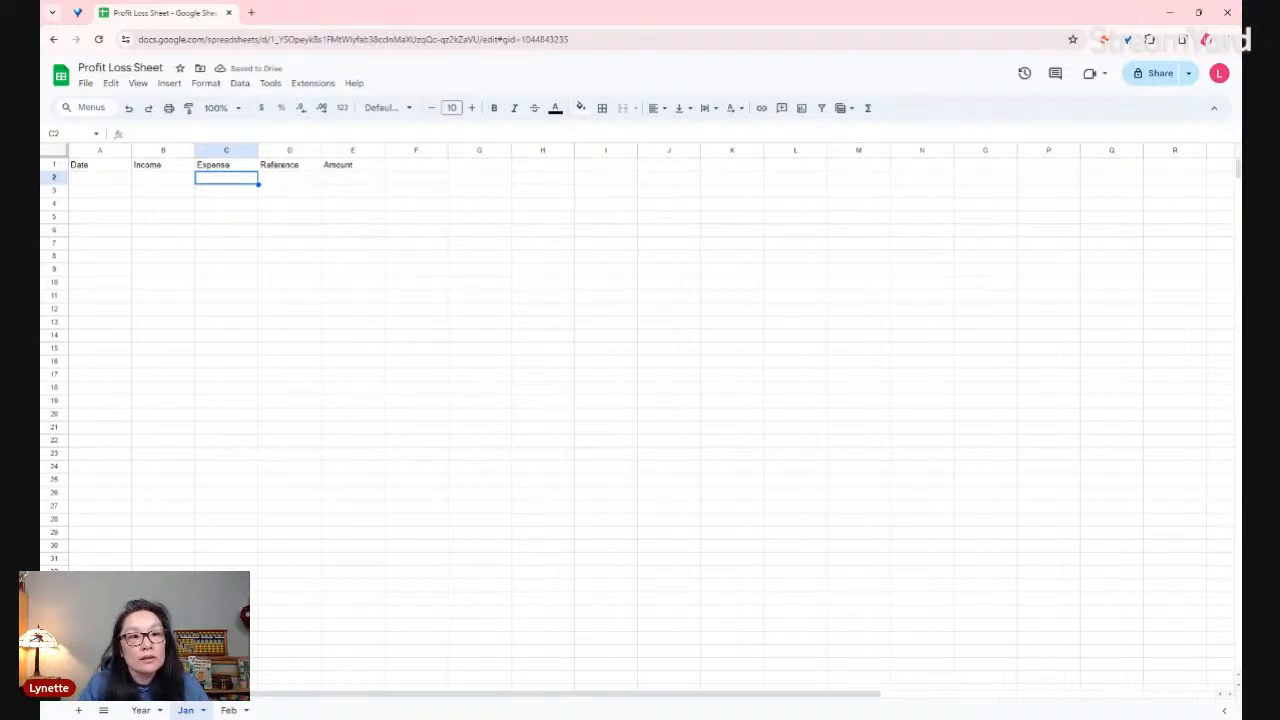
click(169, 186)
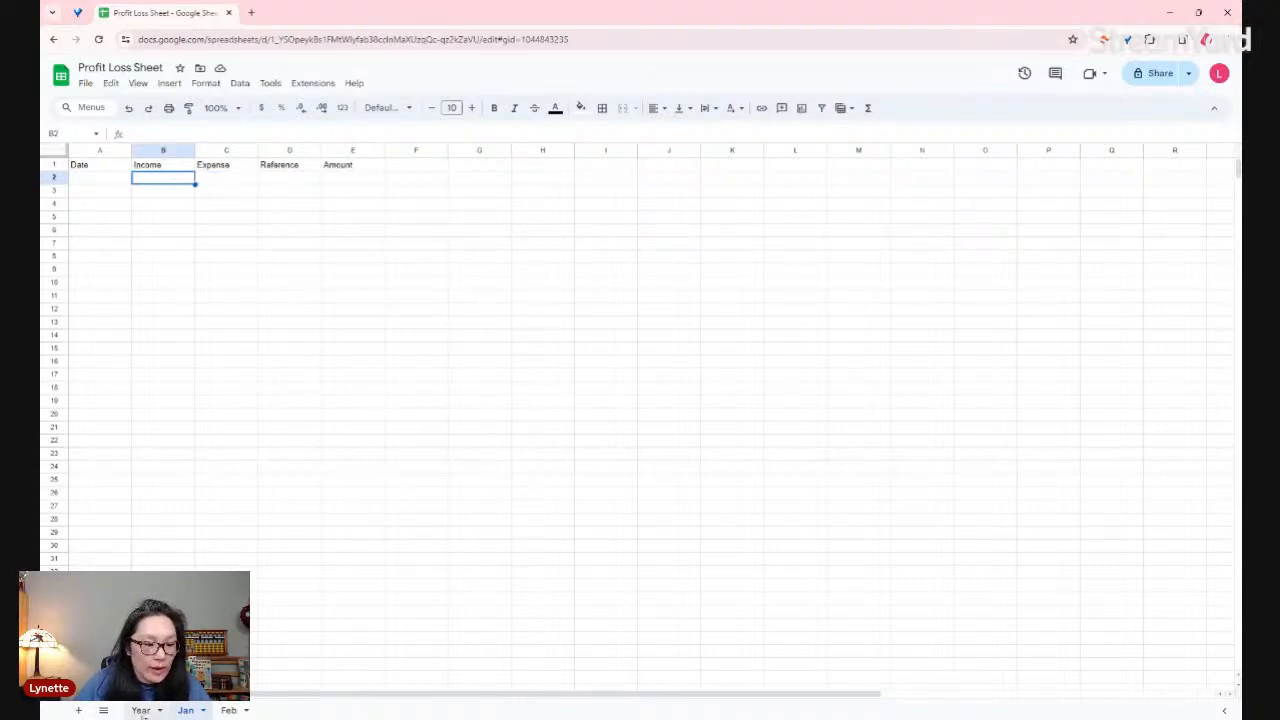
- Enter the section heading Expenses in cell A9 of the Year sheet, below the income categories
click(141, 710)
drag(88, 212, 92, 278)
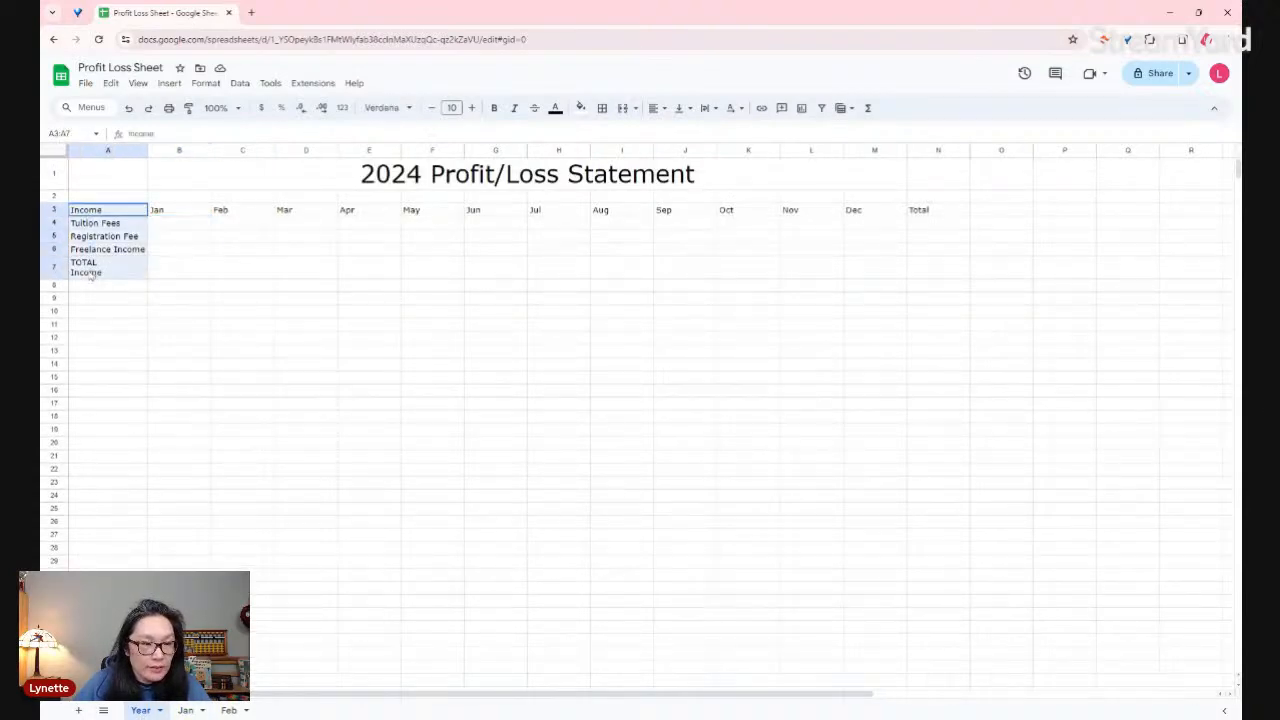
click(97, 303)
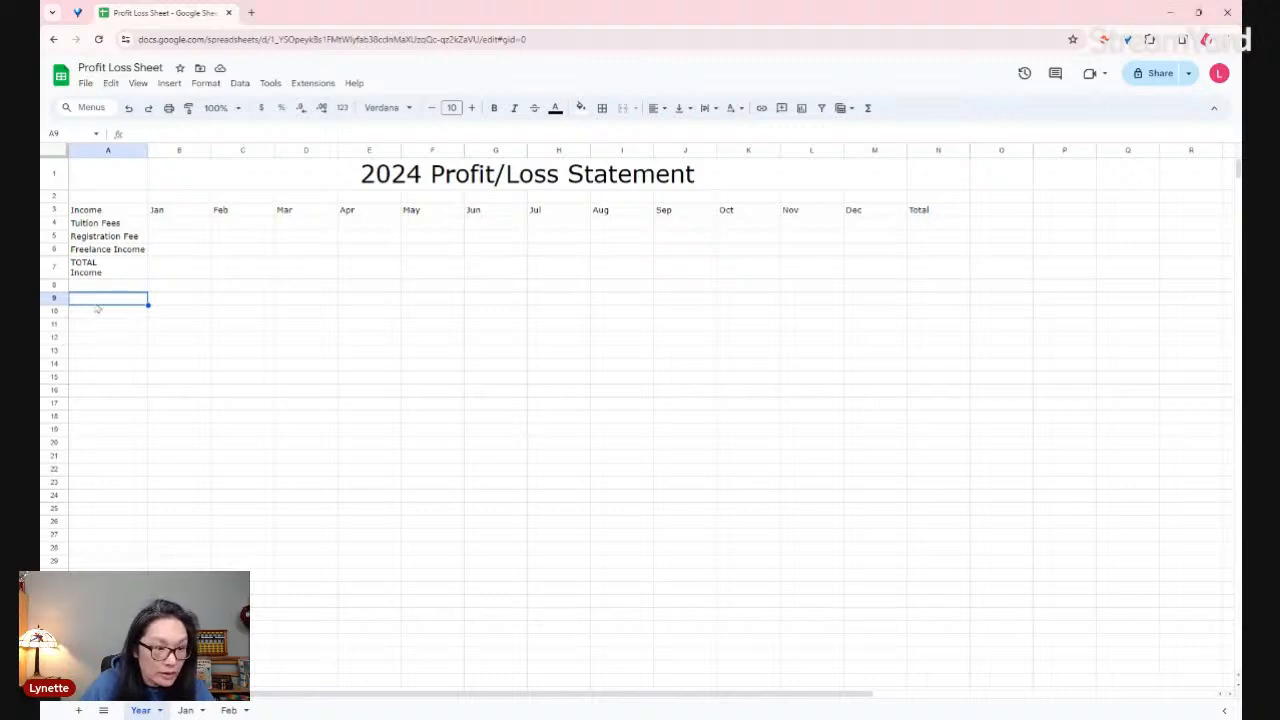
text(Expenses)
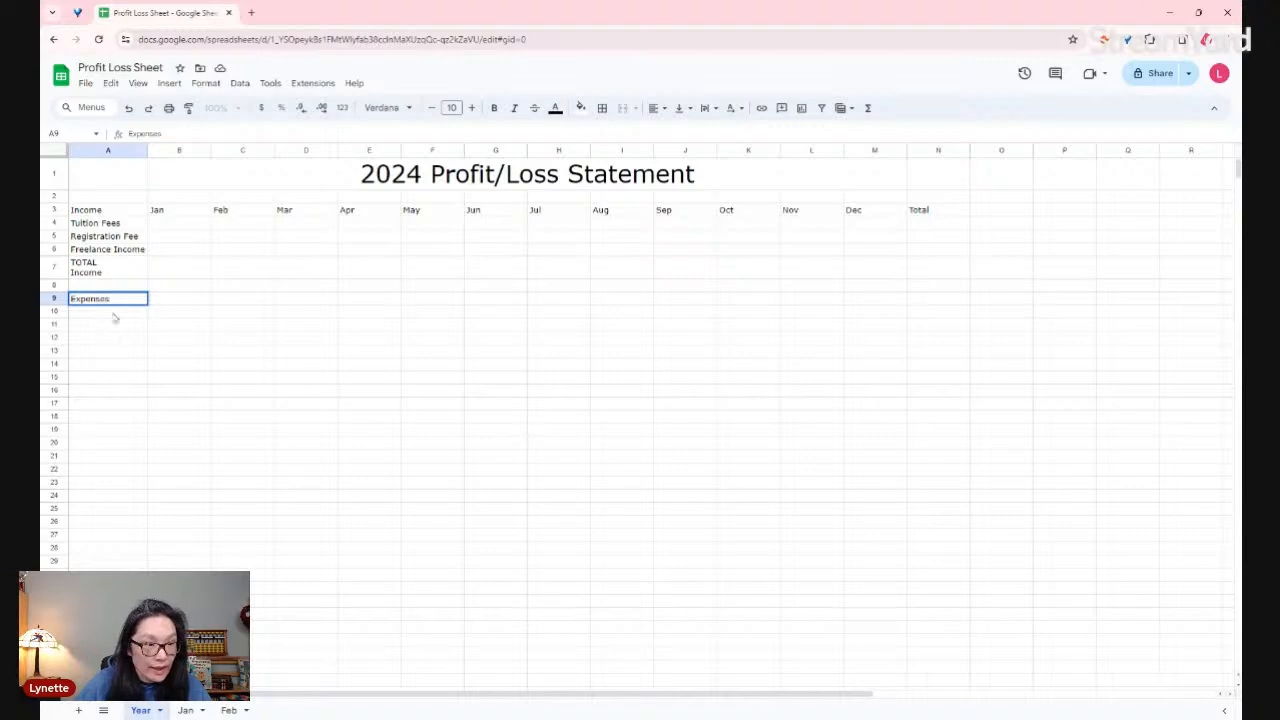
key(Return)
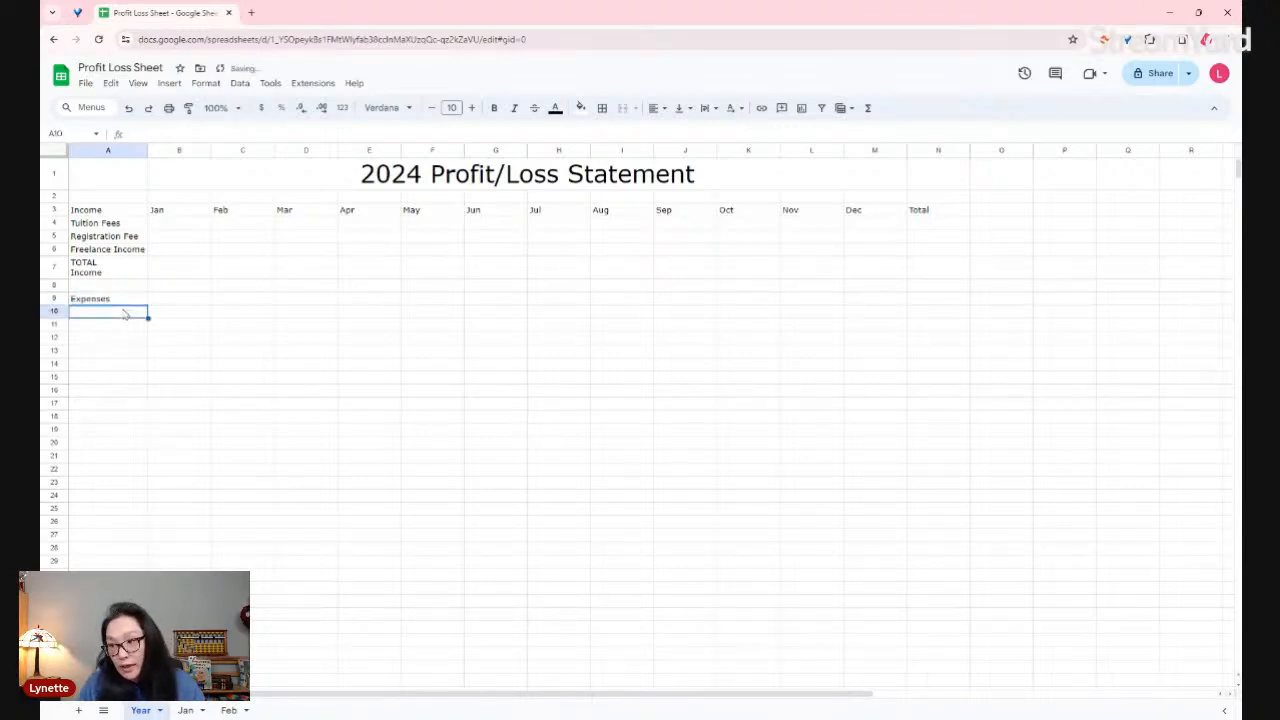
- List the expense categories Advertising, Office Supplies, Rent and Postage in cells A10 to A13
text(Adver)
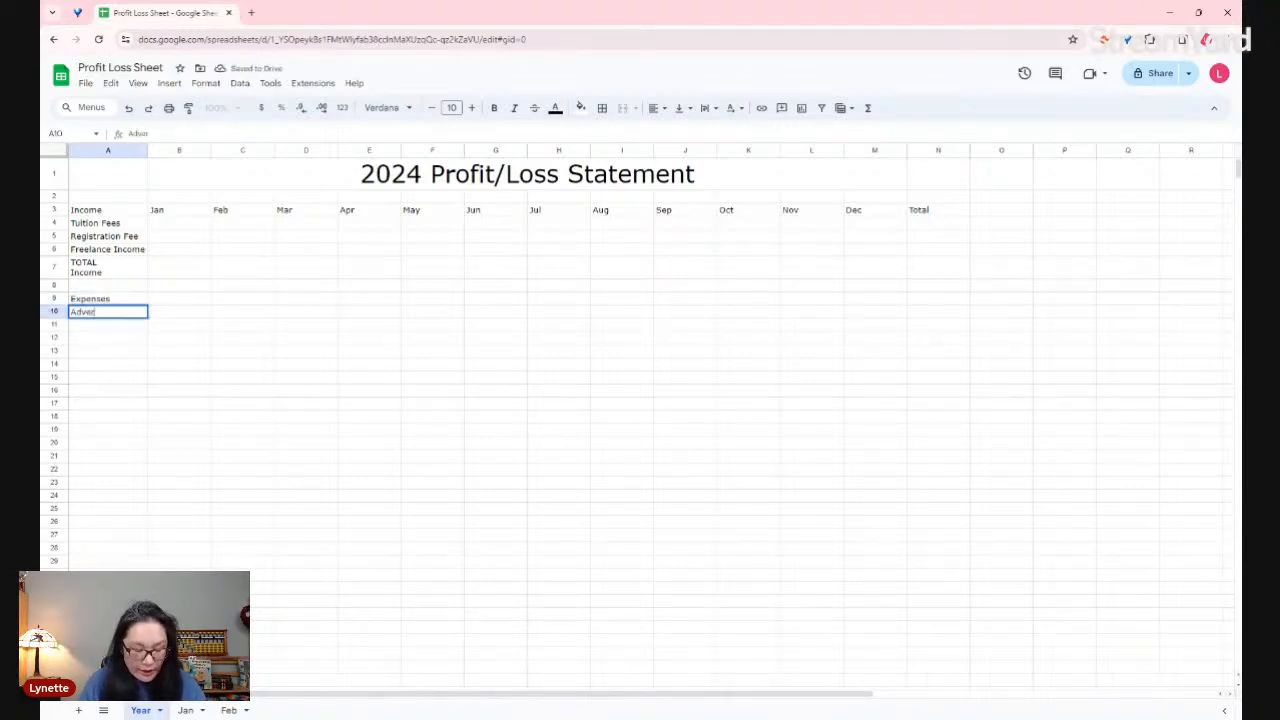
text(tising)
key(Return)
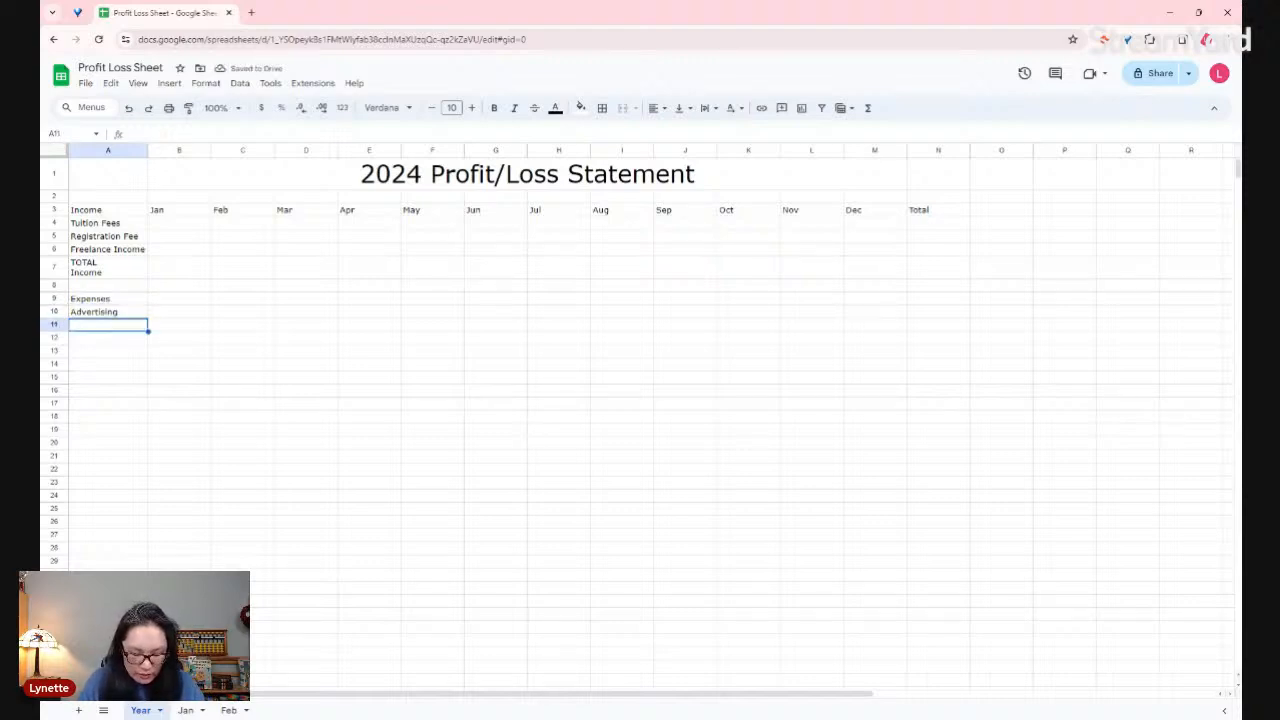
text(Office Supplies)
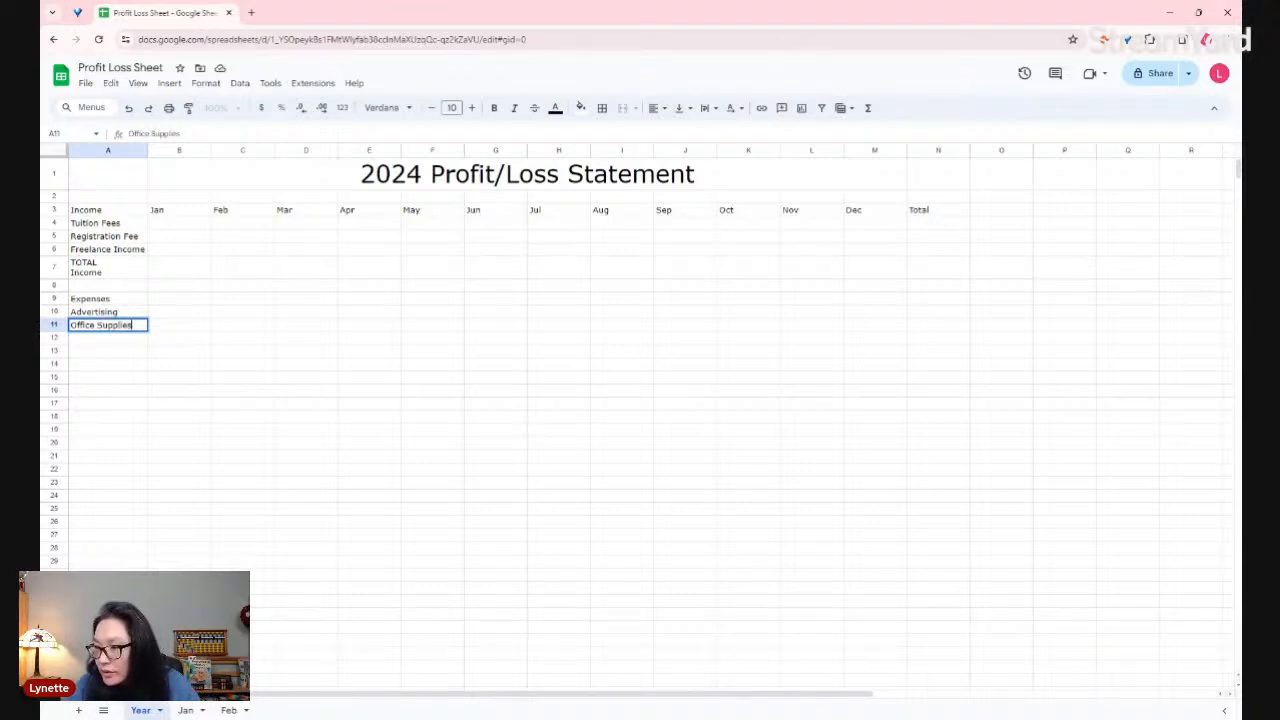
click(135, 343)
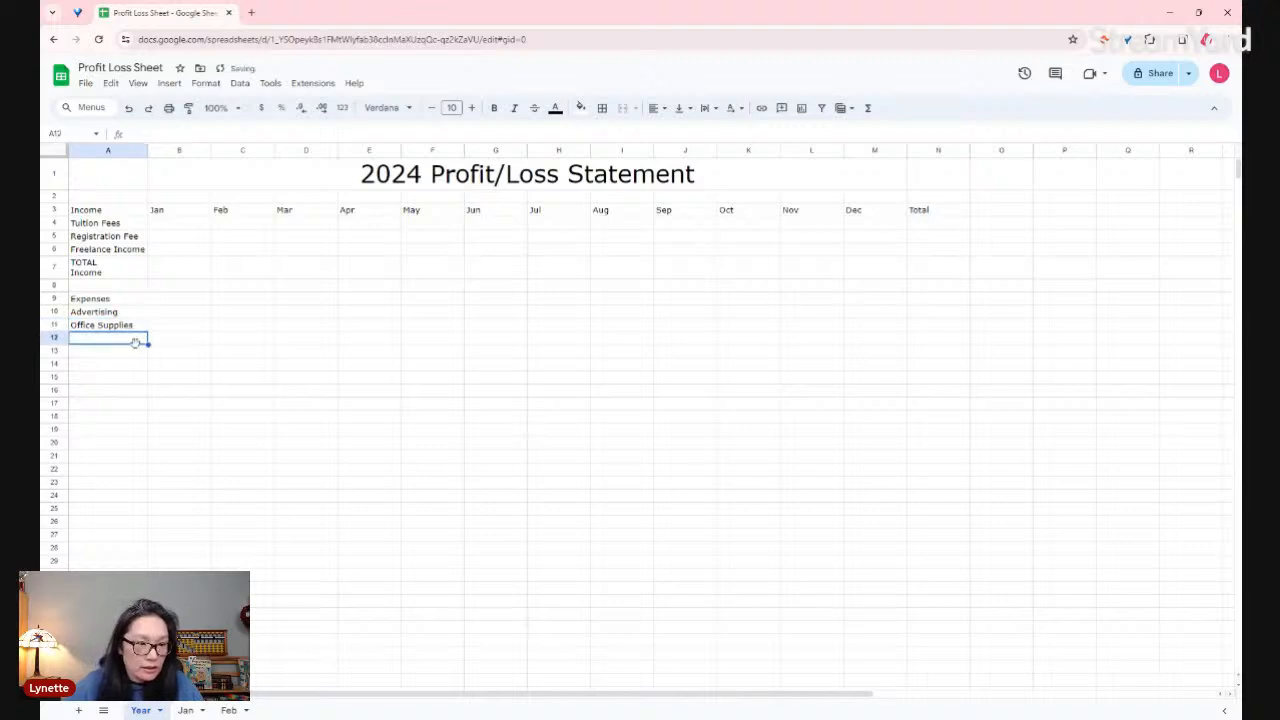
text(Rent)
key(Return)
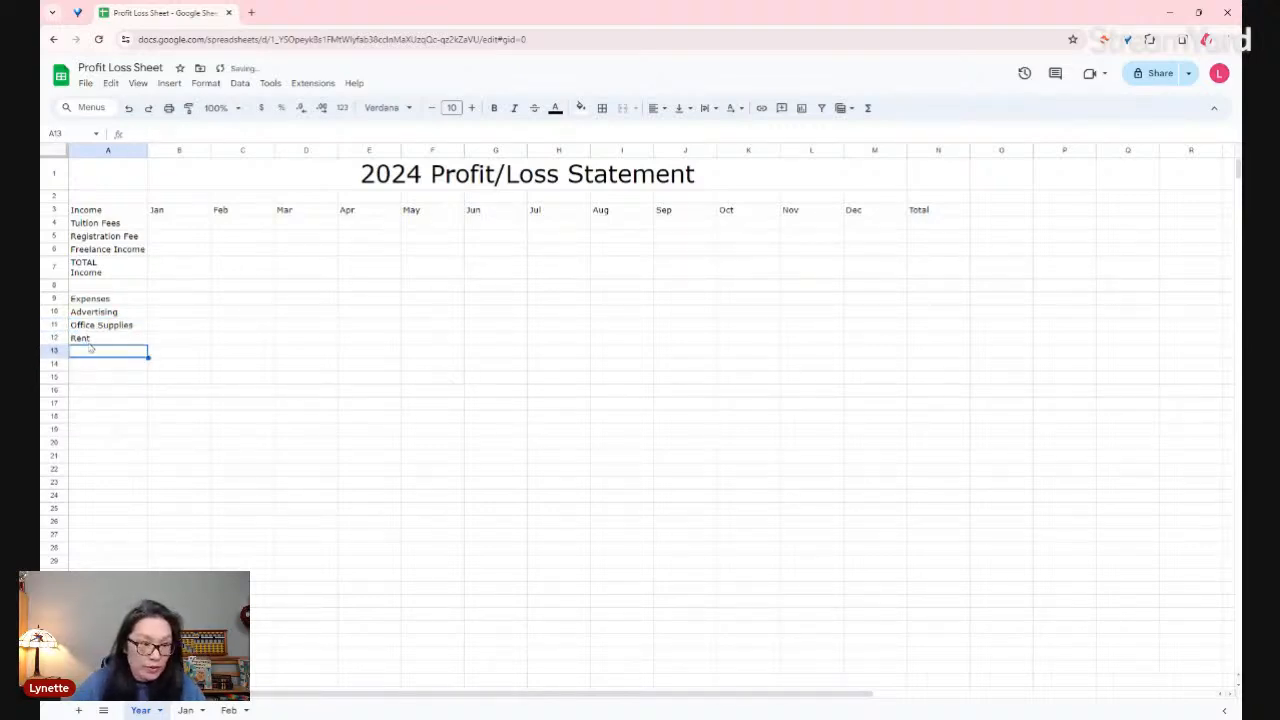
text(Postage)
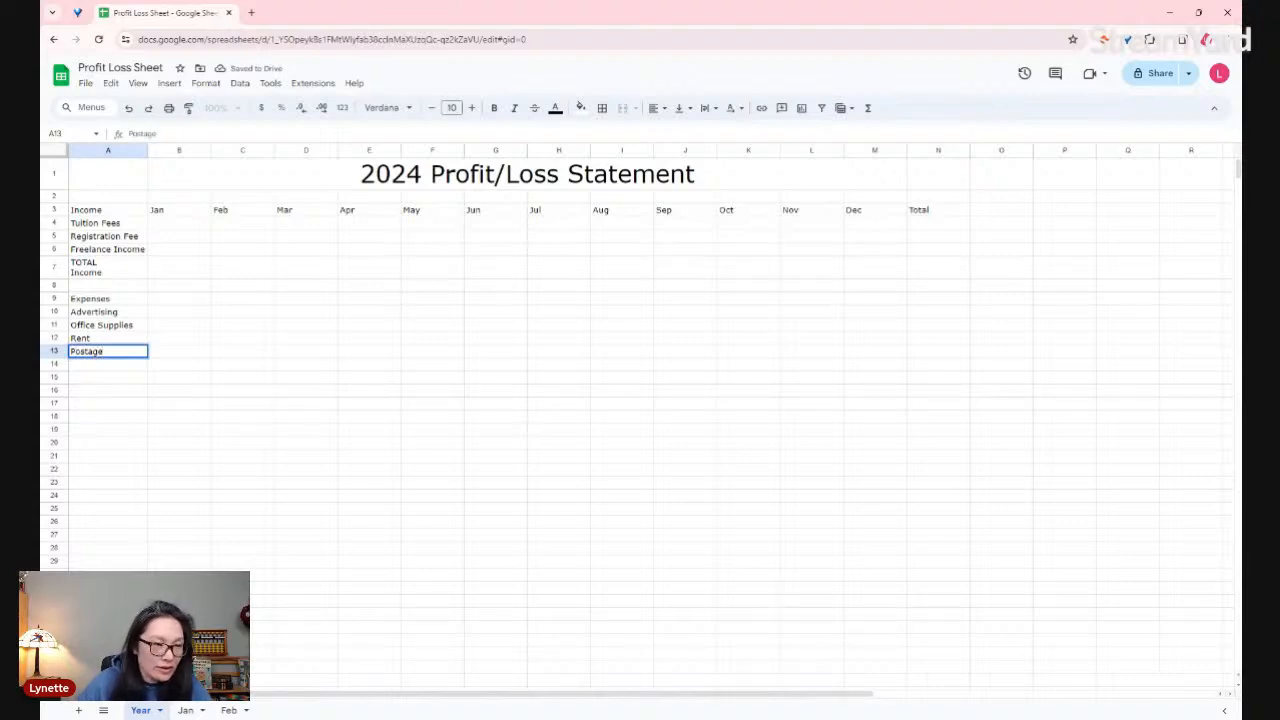
- Replace the Rent category in cell A12 with Licensing
click(104, 340)
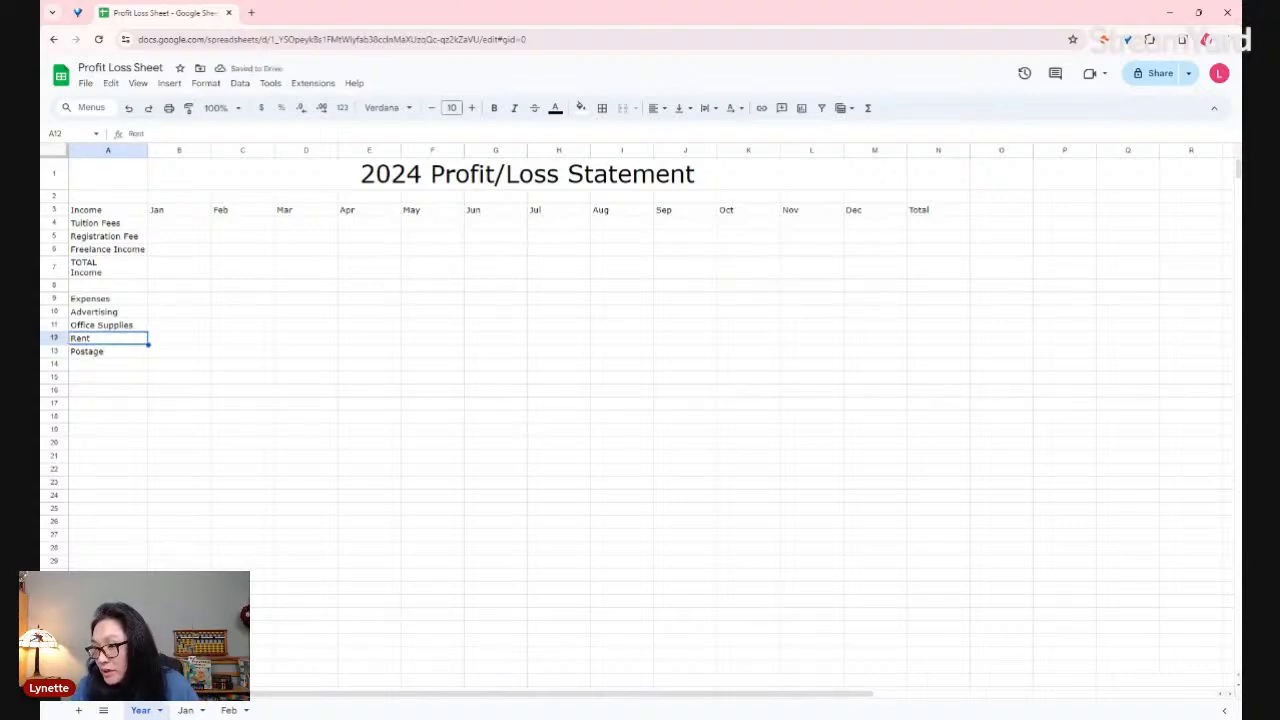
key(Delete)
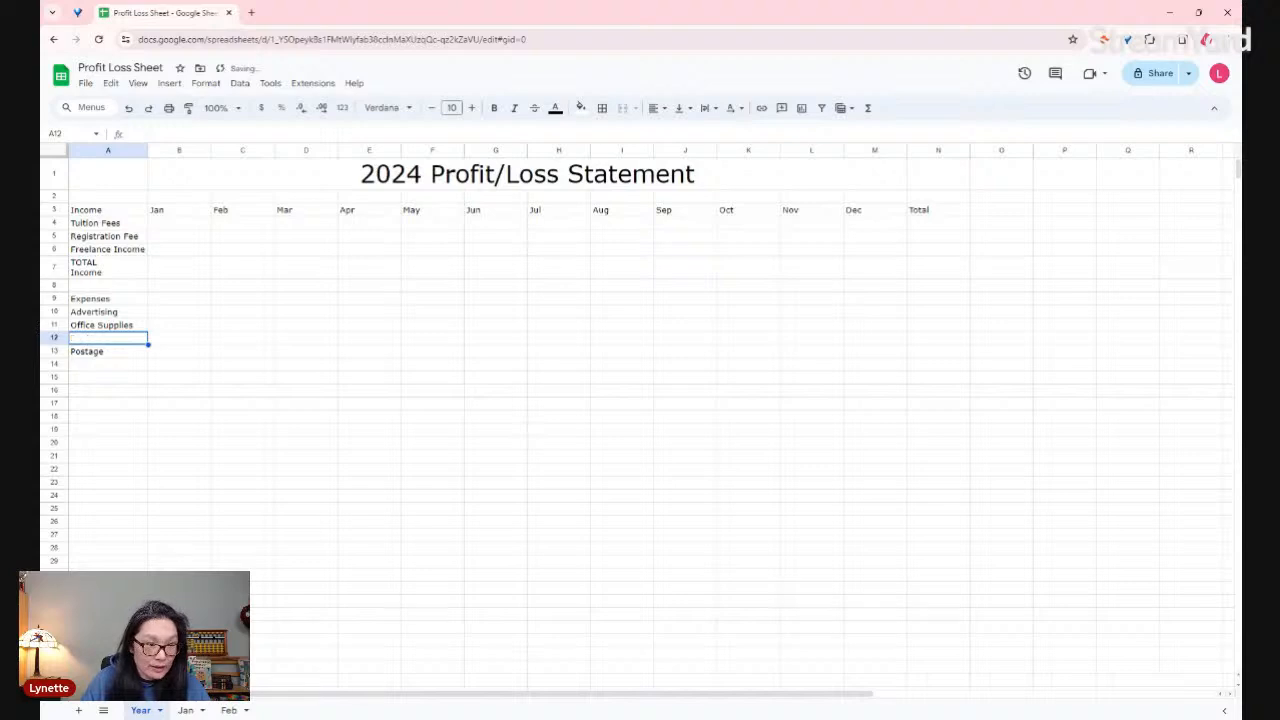
text(Lisc)
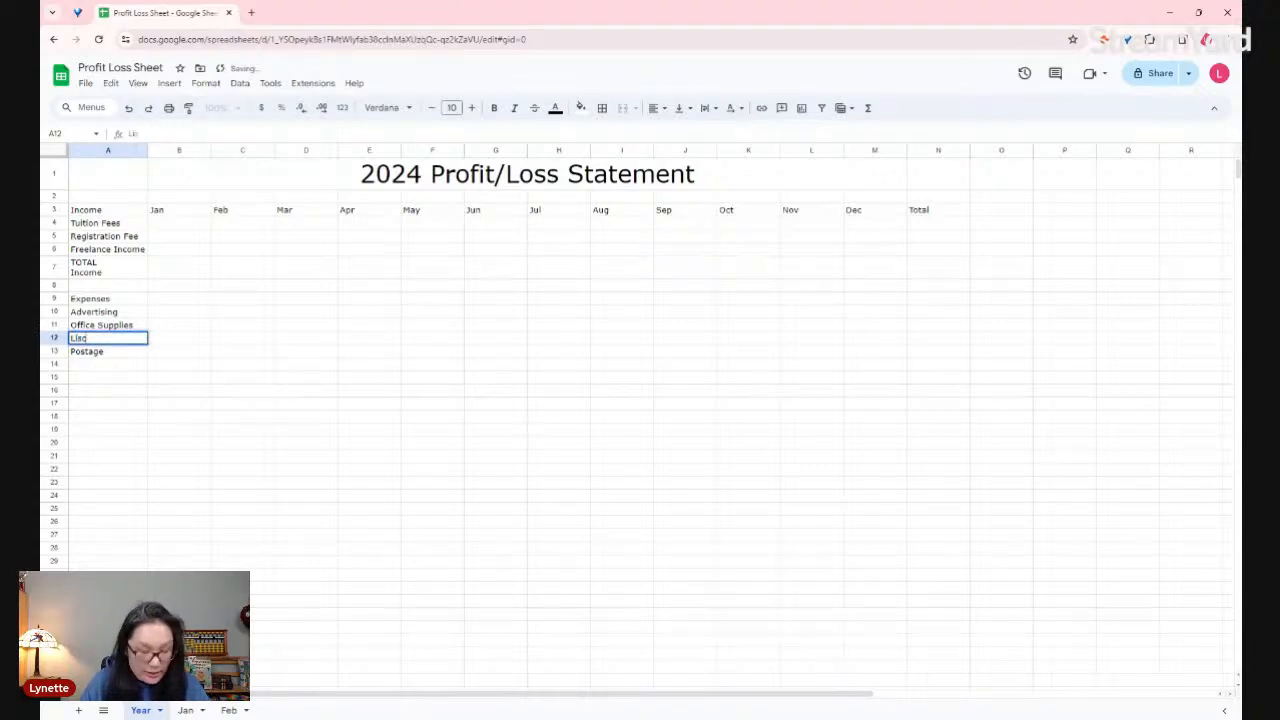
text(e)
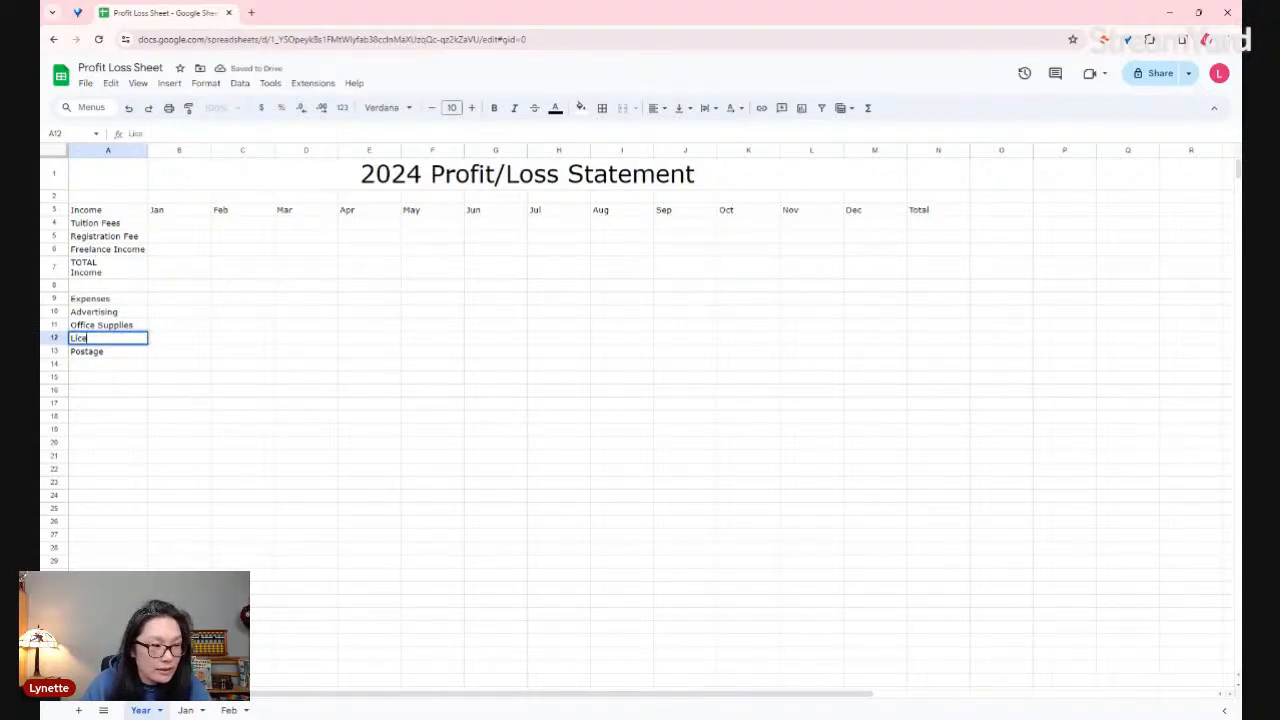
text(nsing)
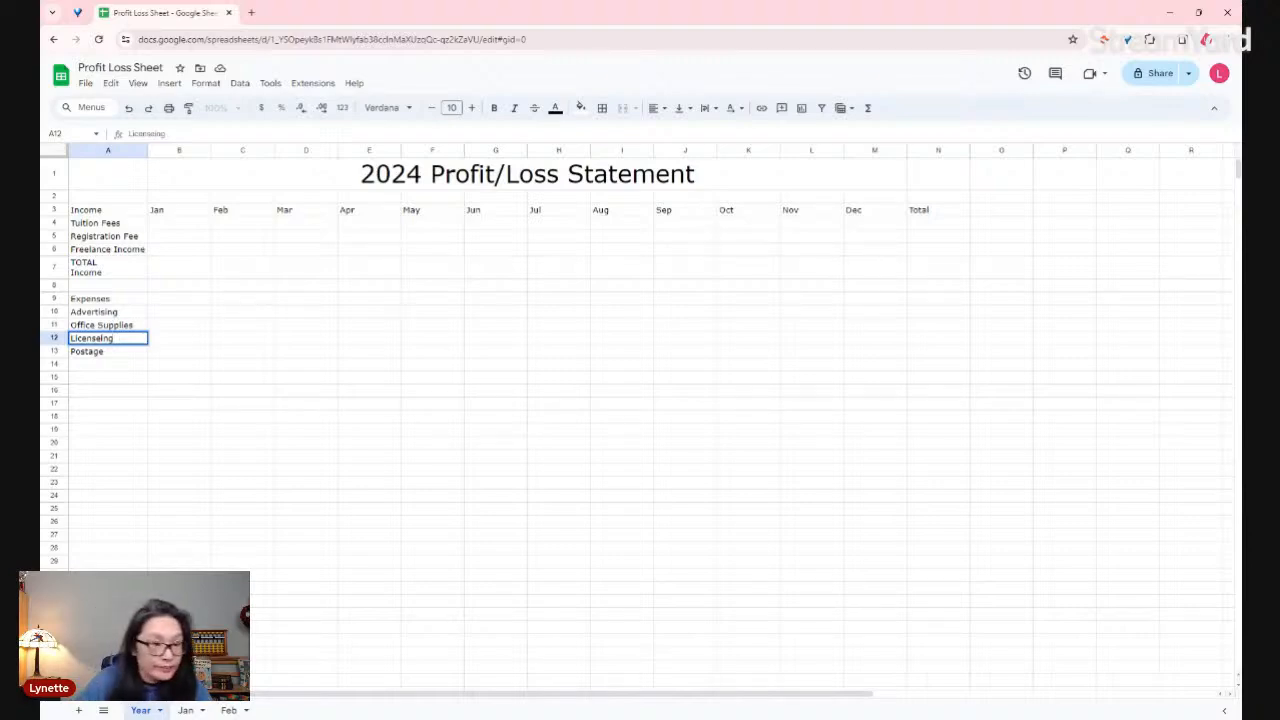
key(Return)
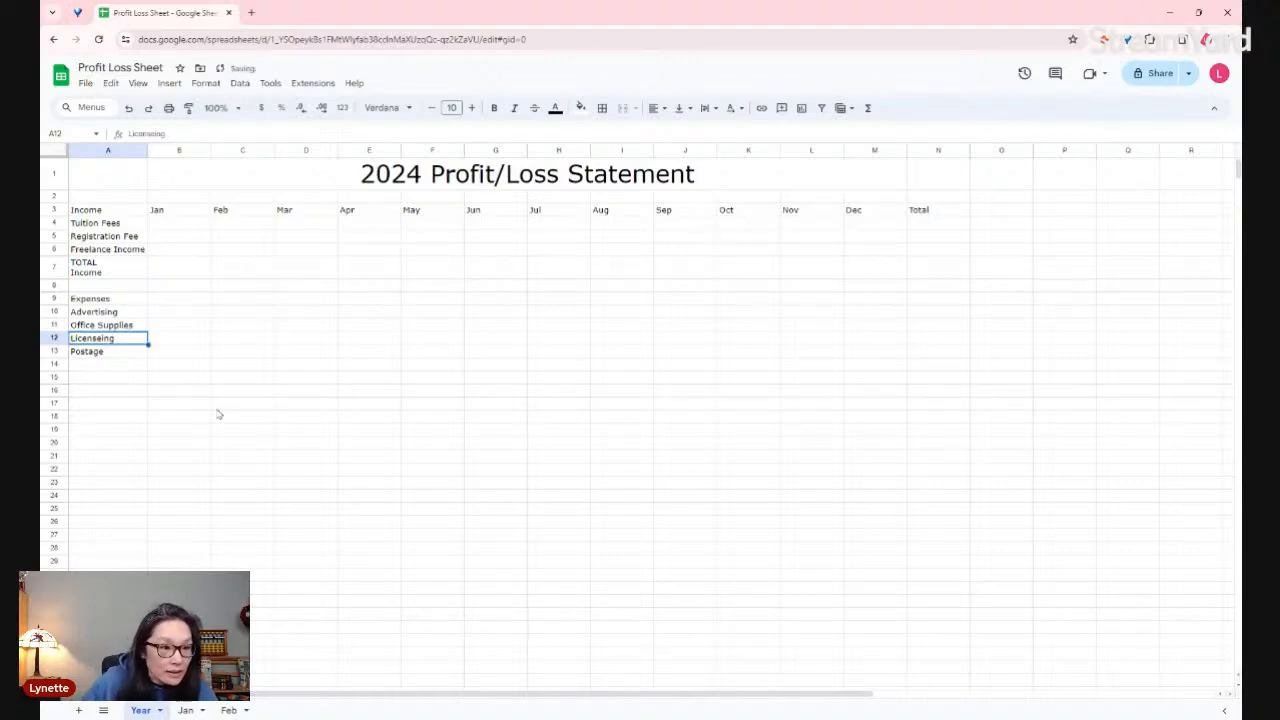
double_click(104, 341)
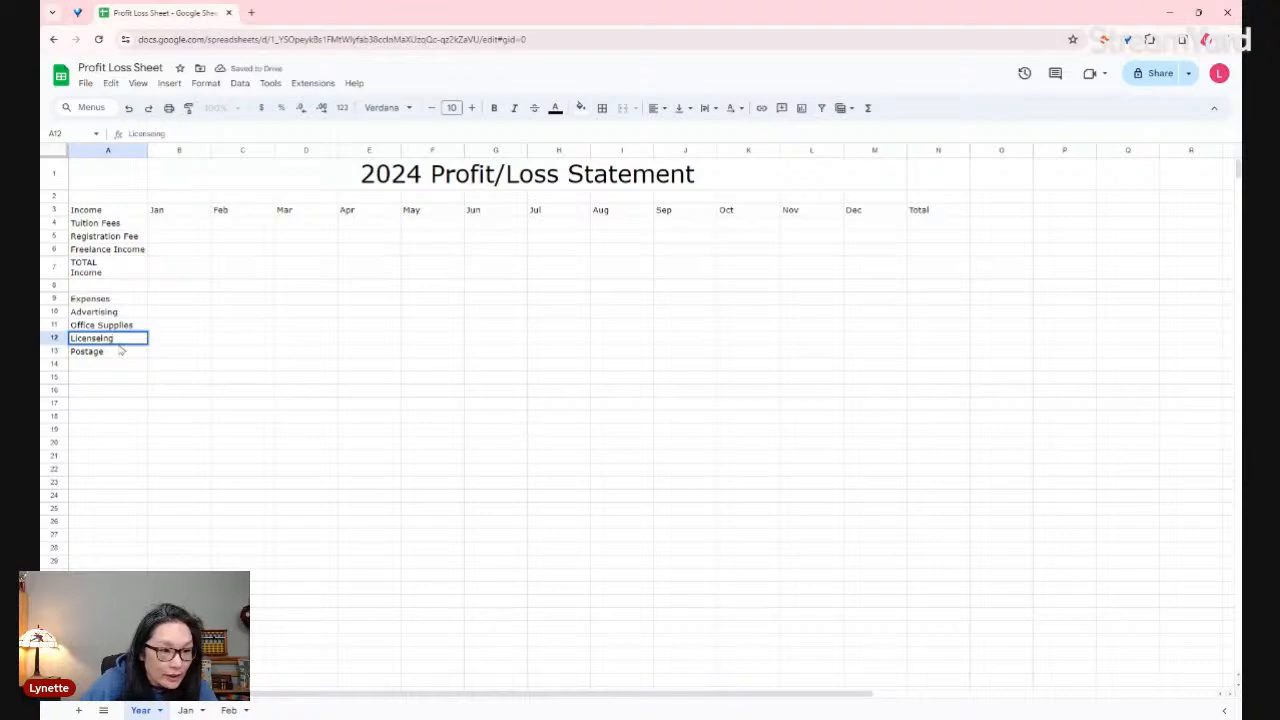
key(BackSpace)
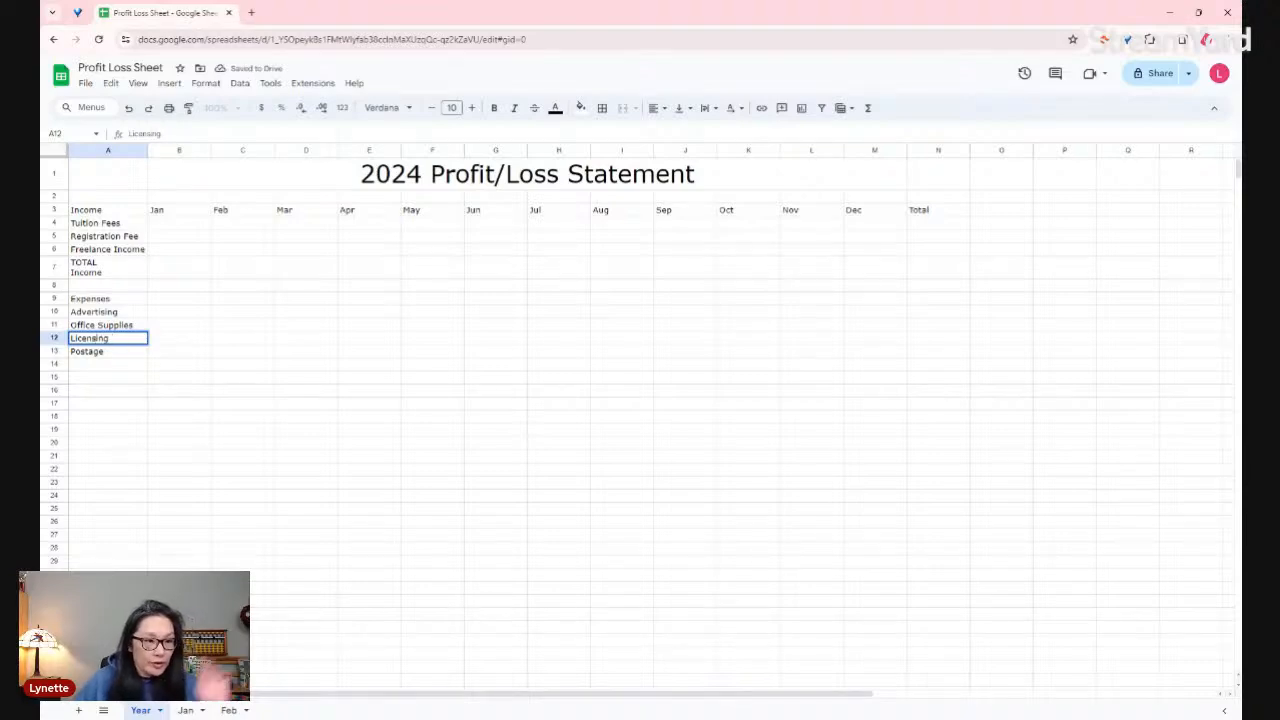
click(132, 389)
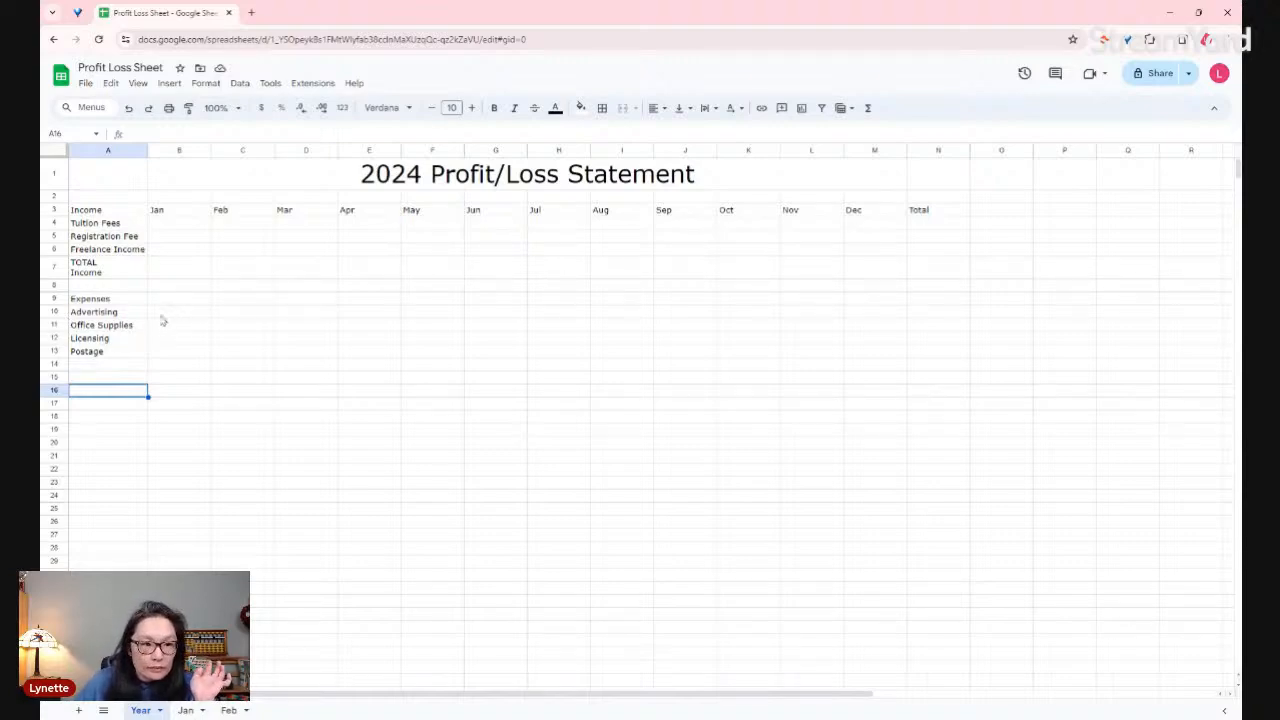
- Copy the four expense categories from the Year sheet into the Jan sheet's Expense column, starting at C2
drag(104, 312, 108, 353)
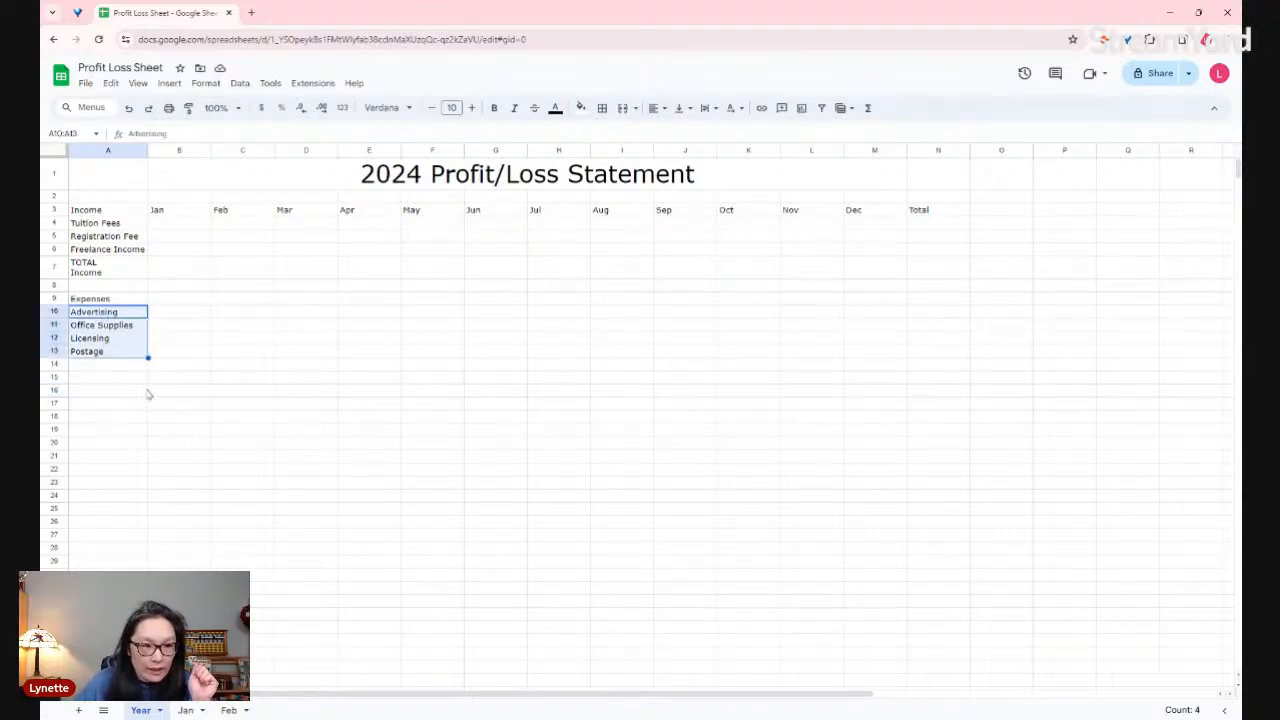
right_click(108, 352)
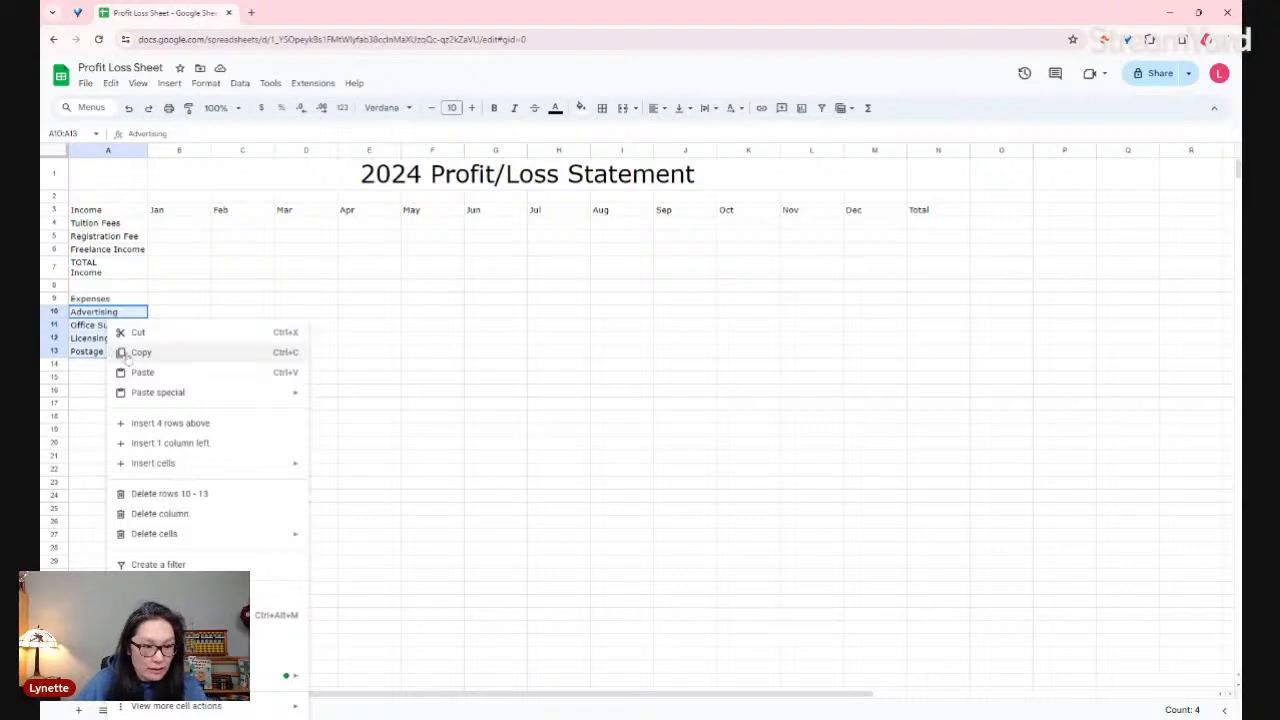
click(122, 350)
click(185, 710)
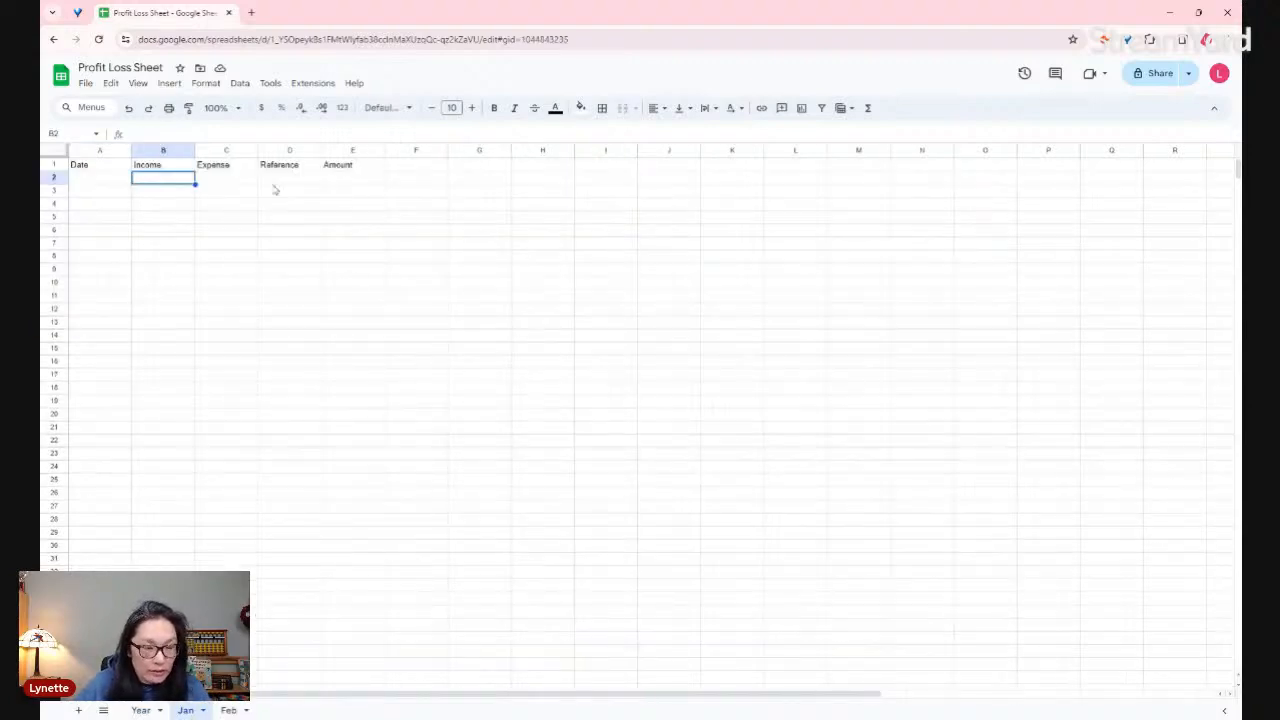
click(240, 180)
key(ctrl+v)
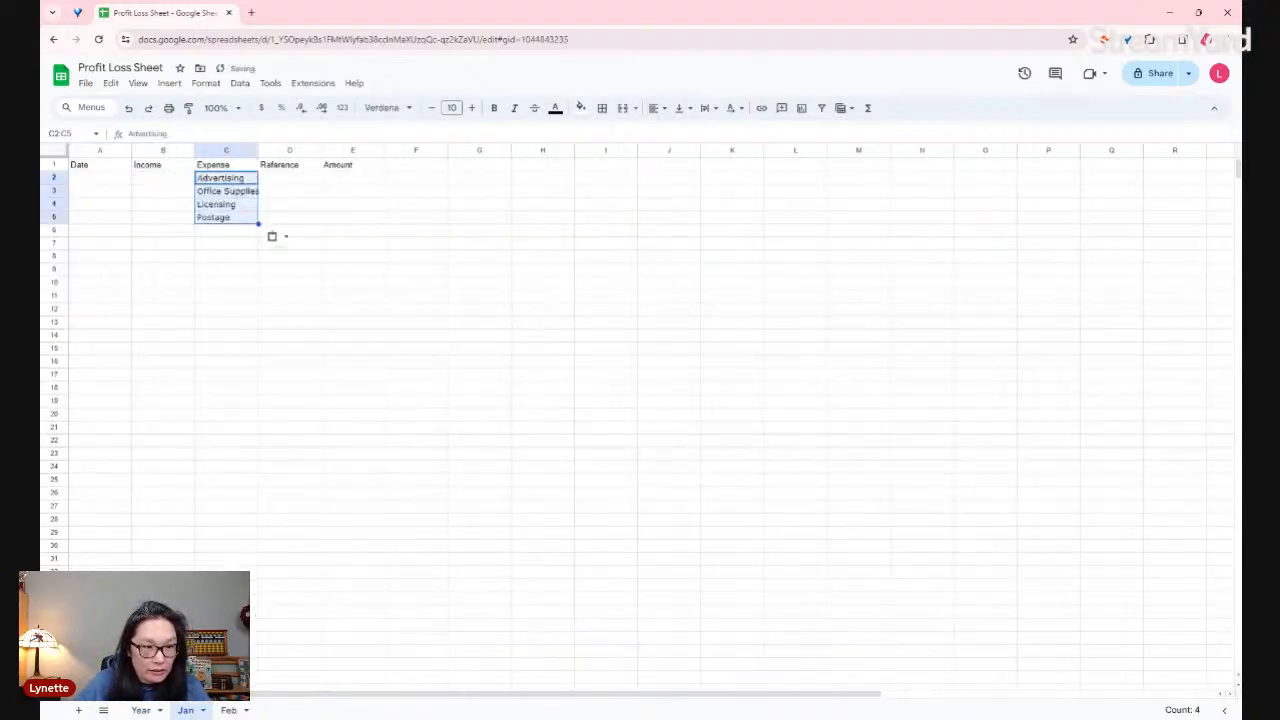
- Copy the three income categories from the Year sheet to B2 of the Jan sheet, and widen columns B and C to fit their text
click(141, 710)
drag(98, 223, 106, 249)
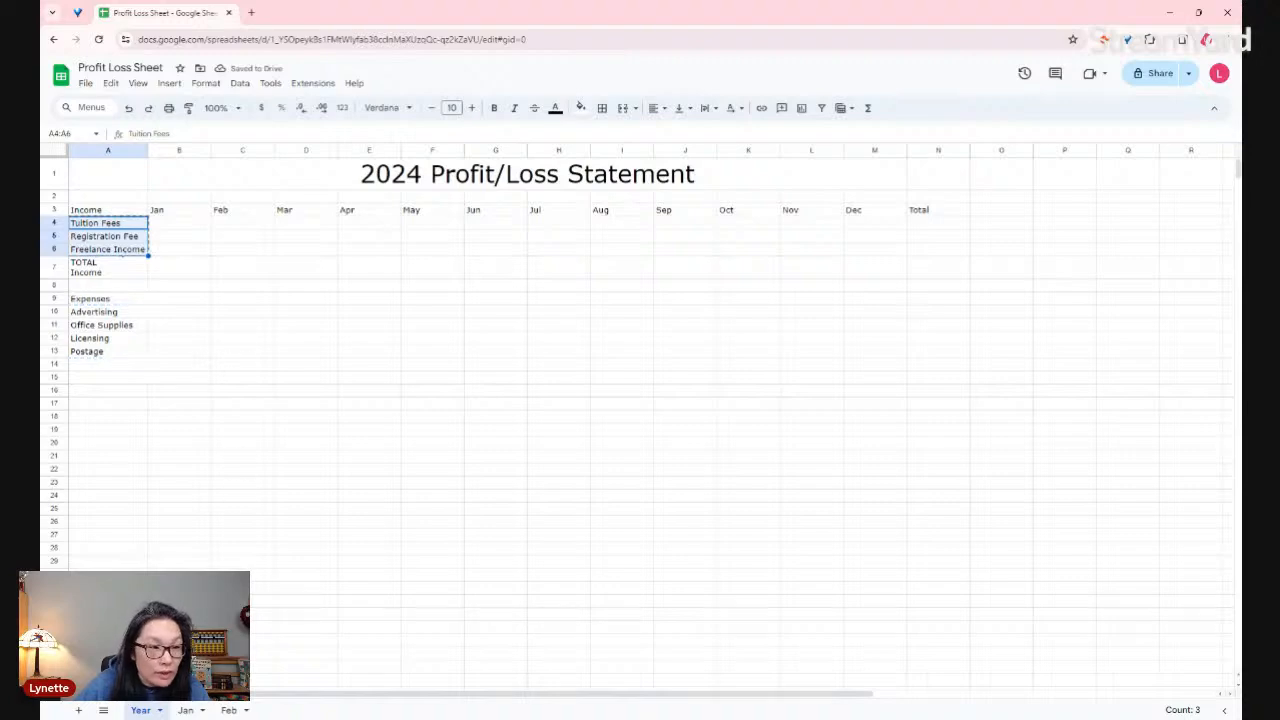
key(ctrl+c)
click(185, 710)
click(160, 178)
key(ctrl+v)
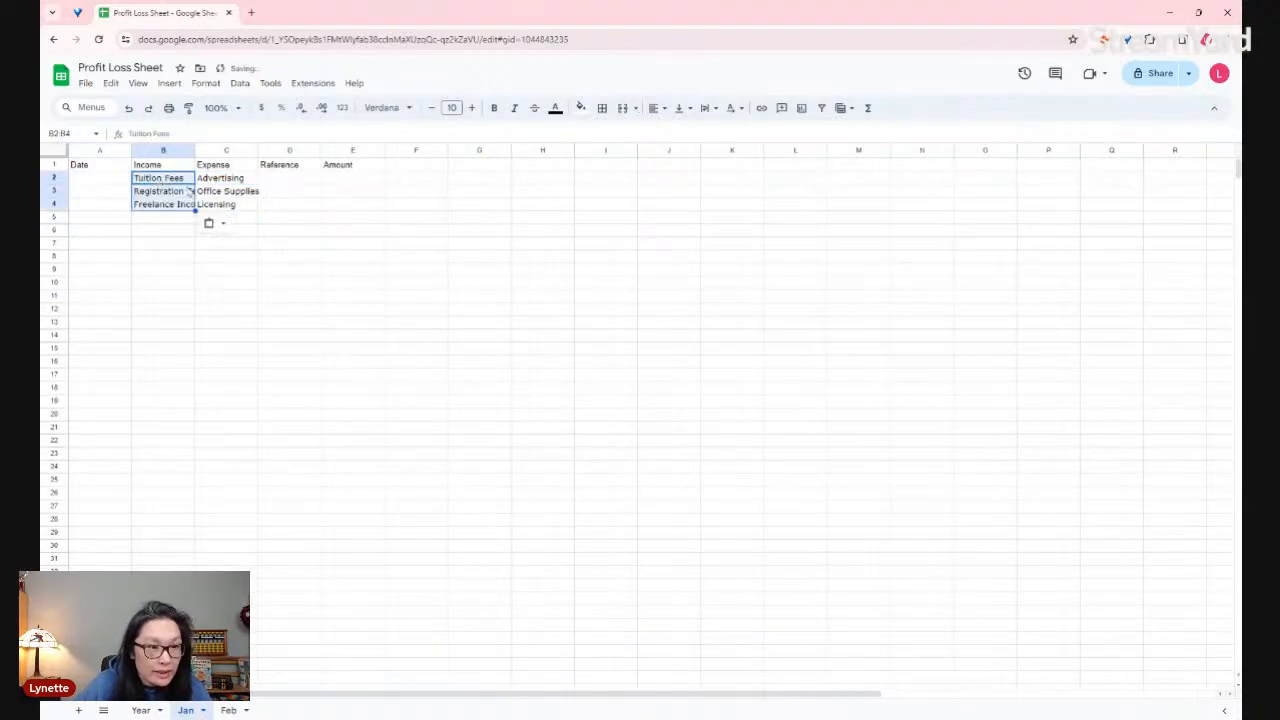
drag(194, 150, 301, 150)
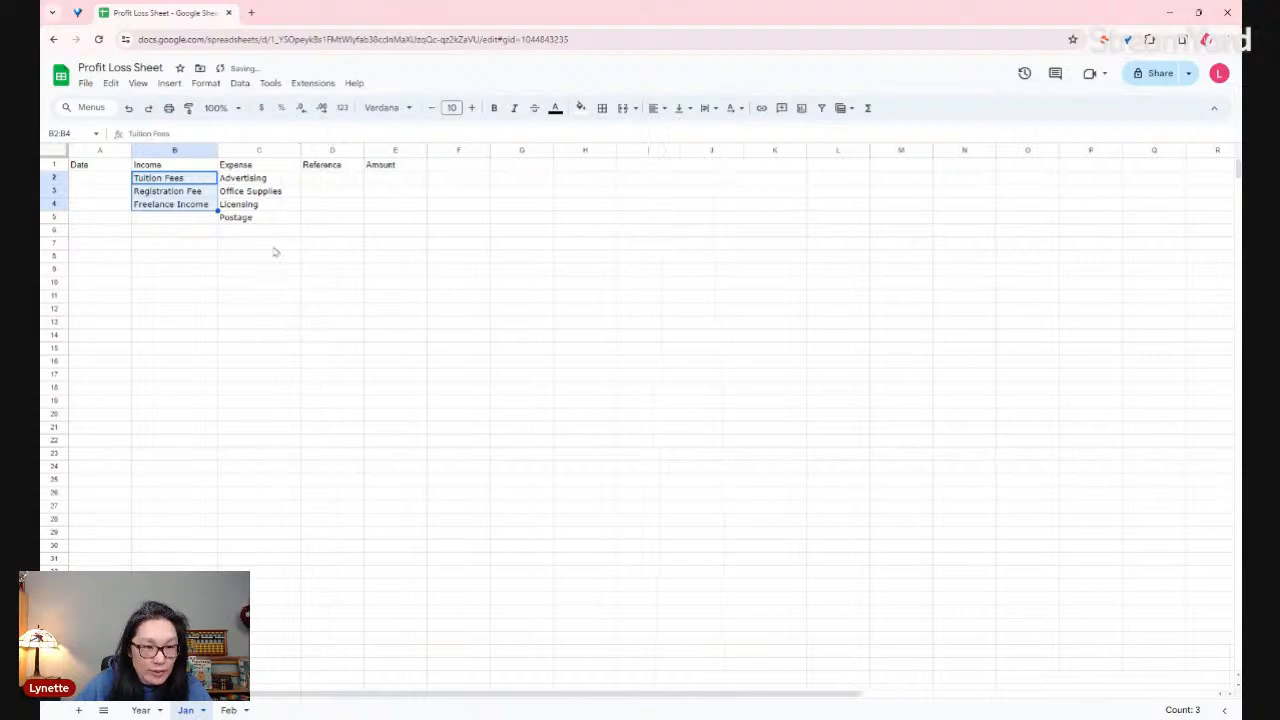
- Insert a dropdown in cell B5 of the Jan sheet with Tuition Fees and Registration Fee from the Income column as its first two options
click(209, 219)
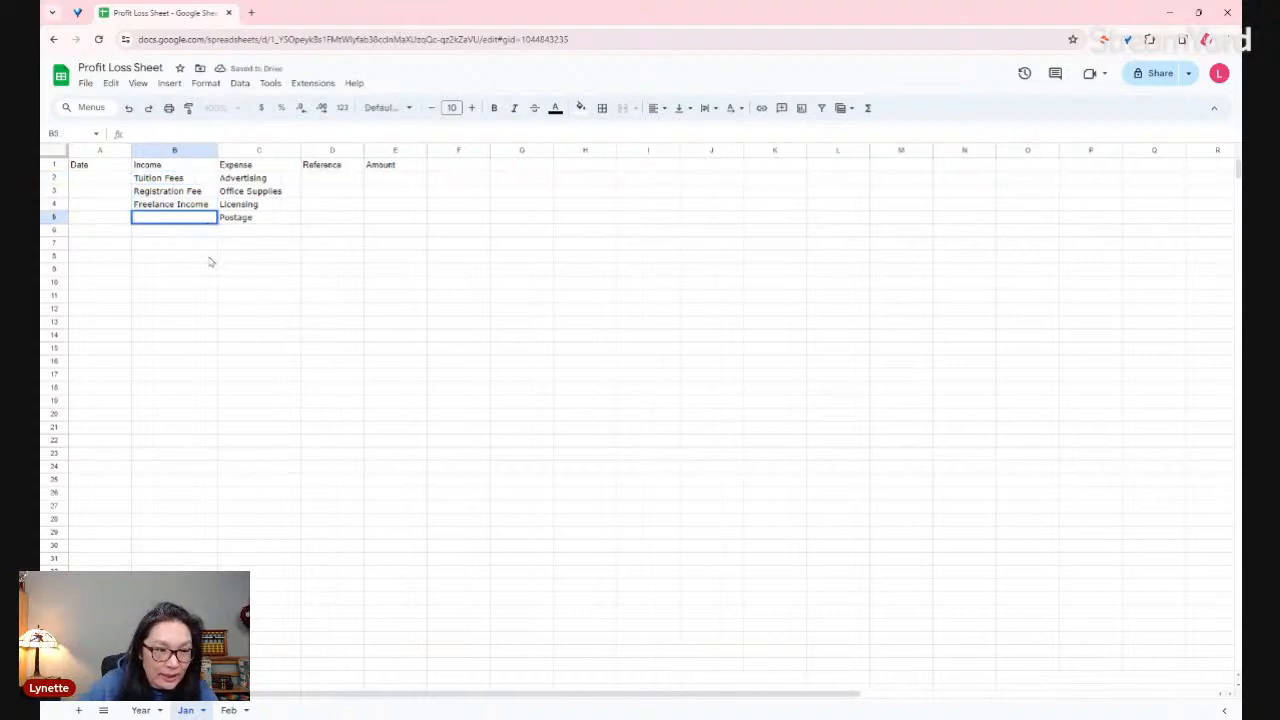
right_click(193, 214)
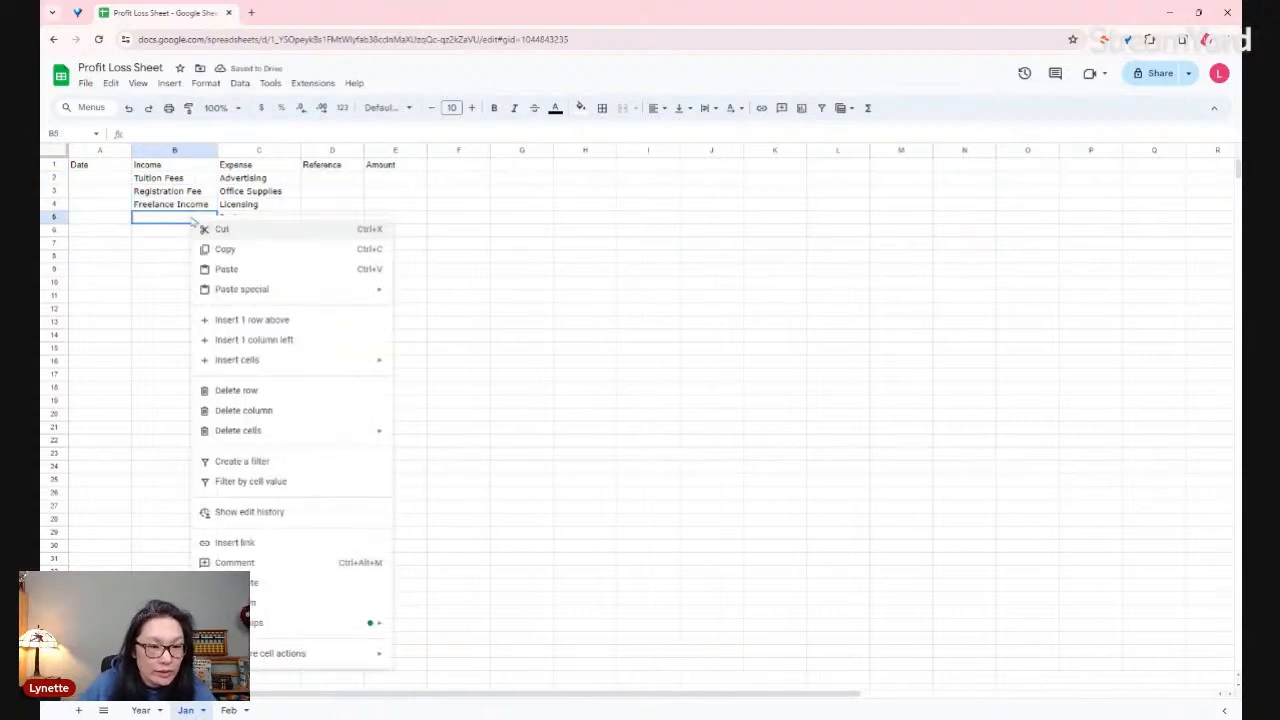
click(168, 84)
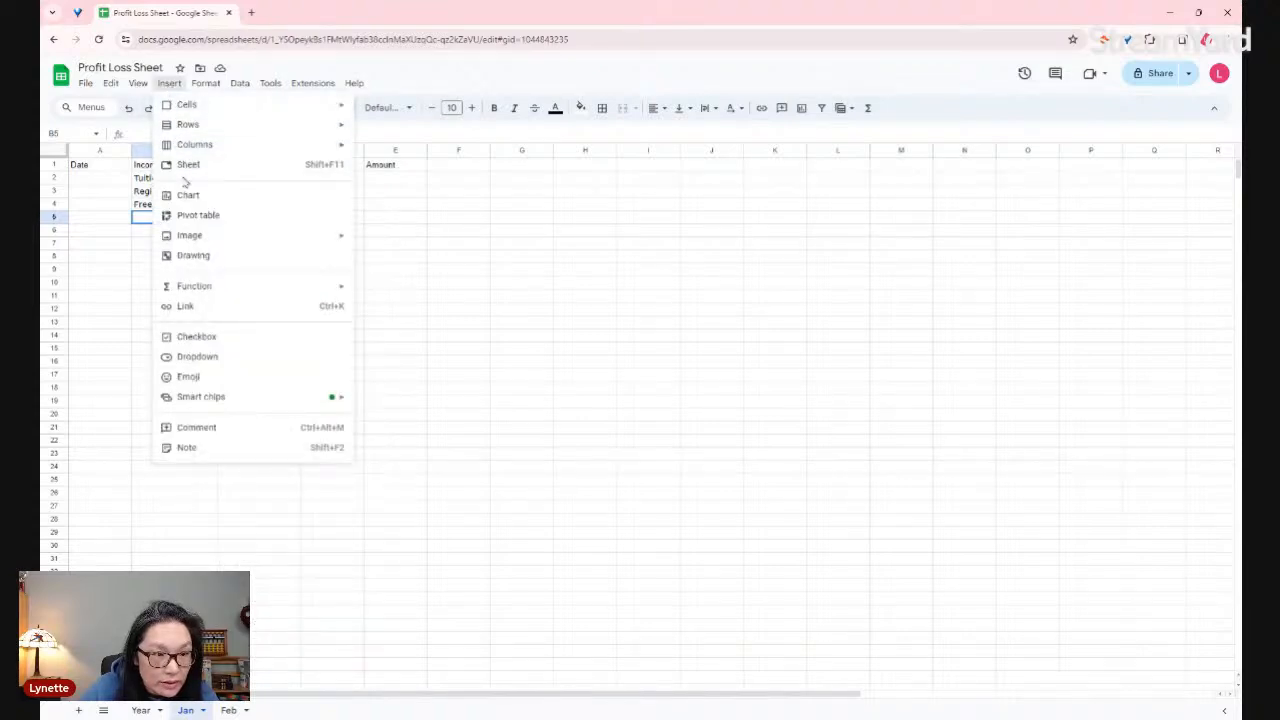
click(218, 358)
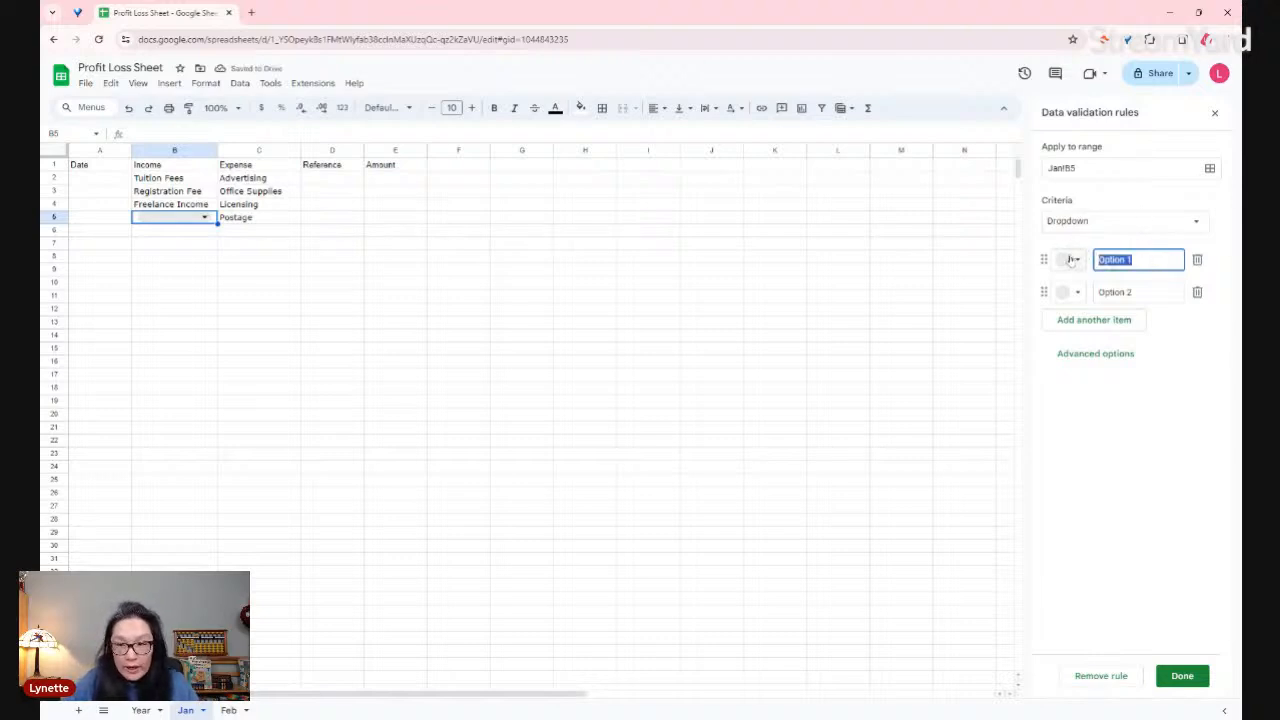
click(190, 178)
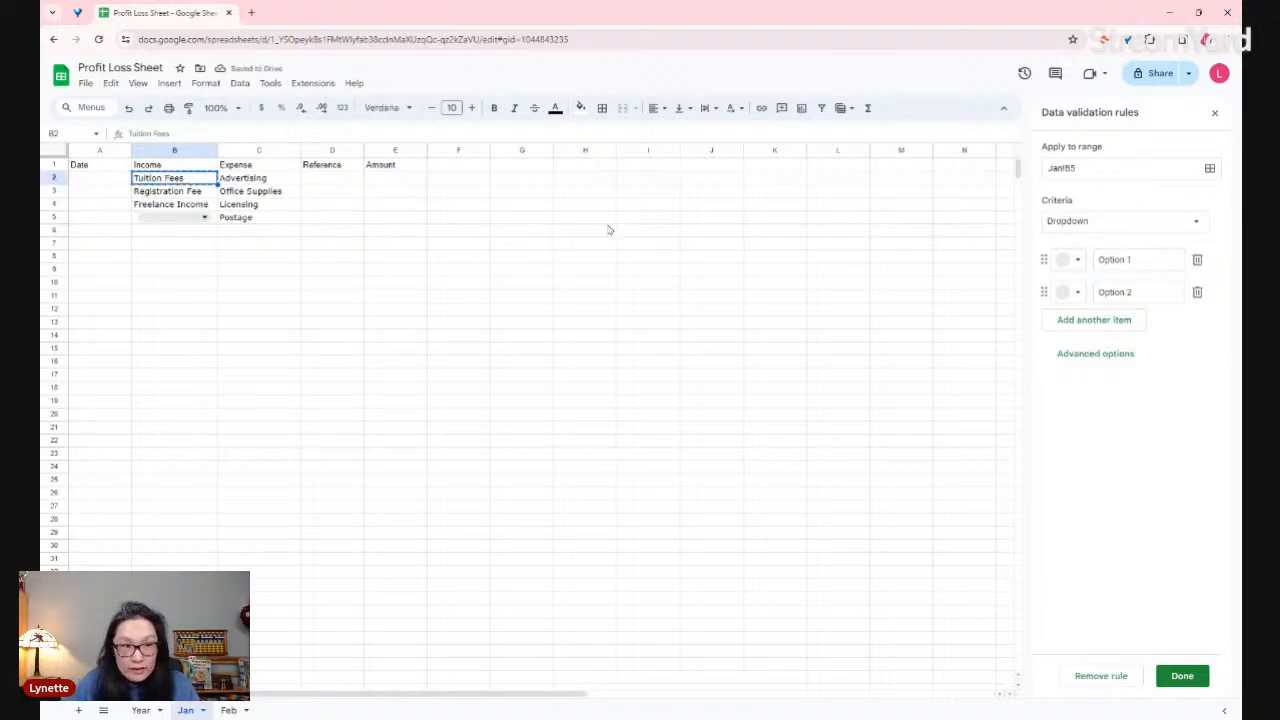
click(1155, 262)
key(ctrl+v)
click(178, 192)
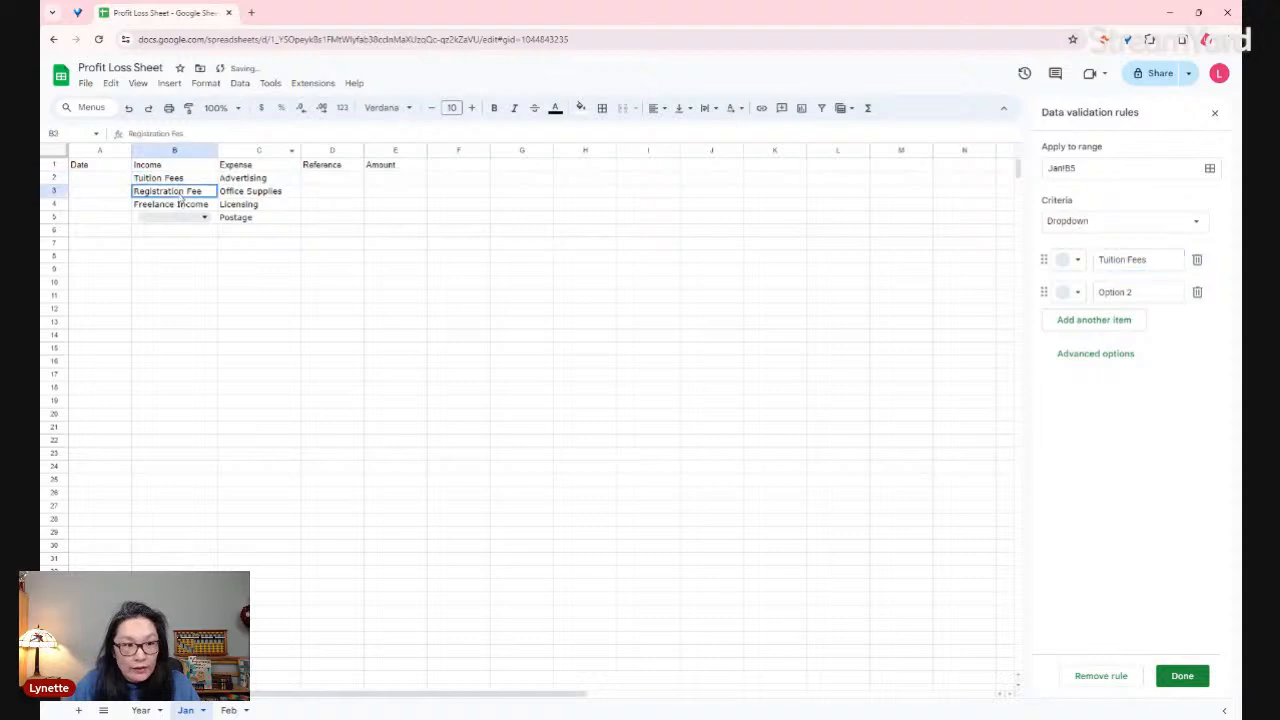
key(ctrl+c)
click(1120, 292)
key(ctrl+v)
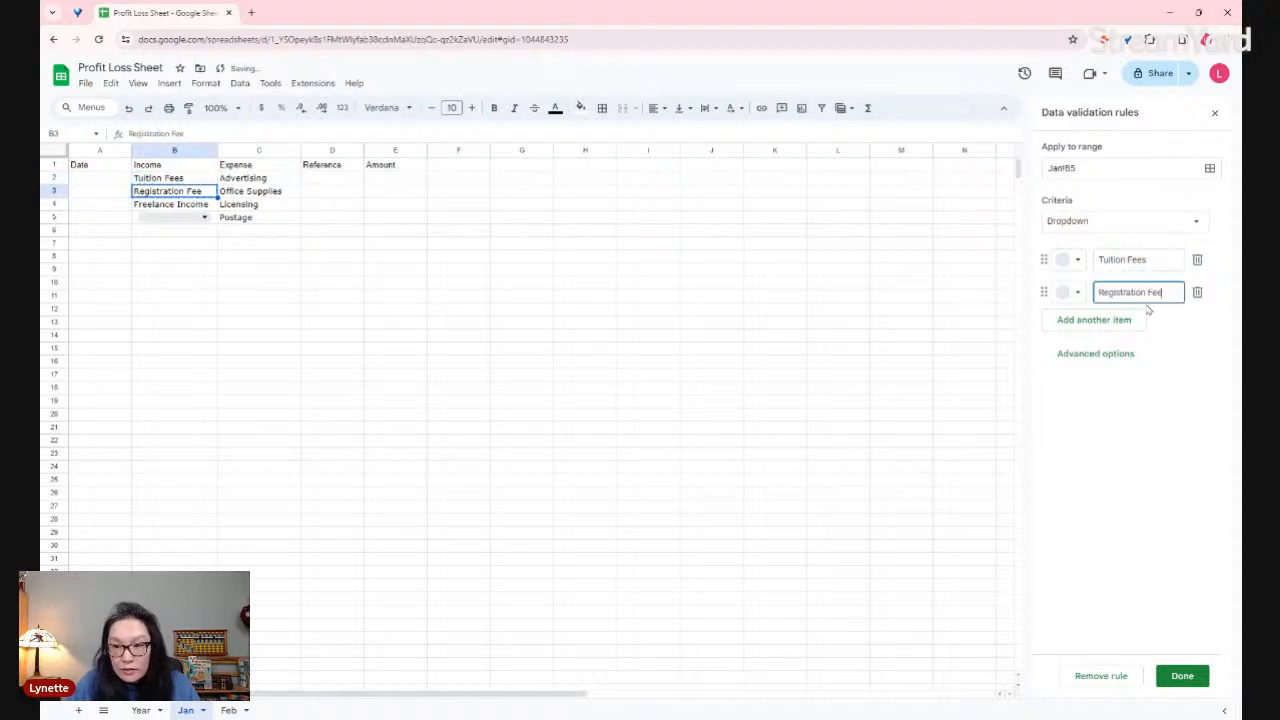
- Add Freelance Income as the third option of the B5 dropdown, save the rule and check the cell's option list
click(1112, 319)
click(162, 206)
key(ctrl+c)
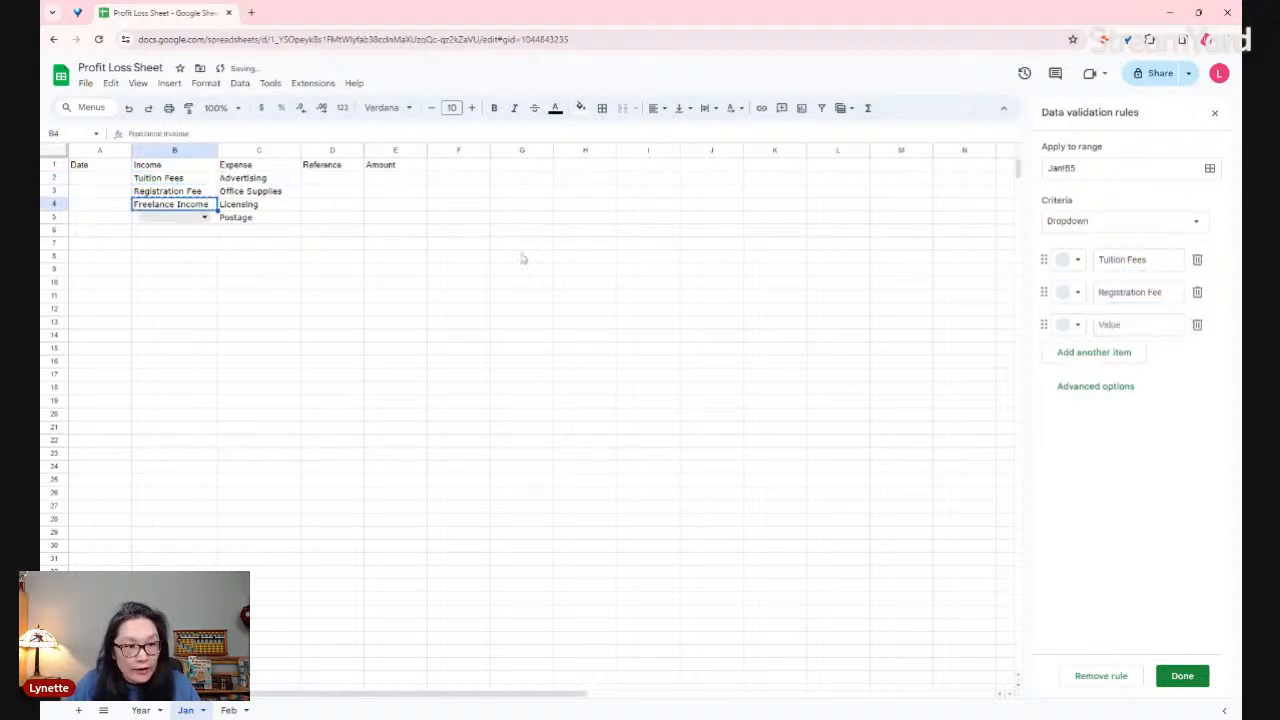
click(1108, 324)
key(ctrl+v)
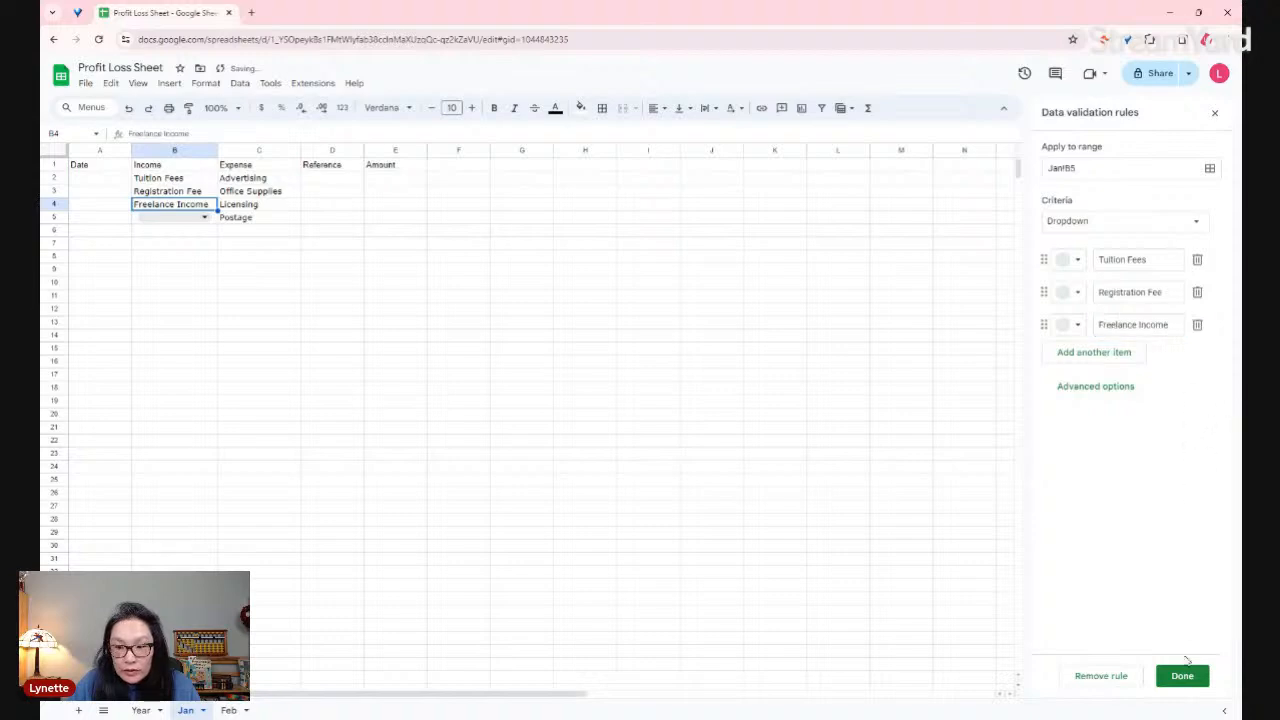
click(1182, 676)
click(206, 219)
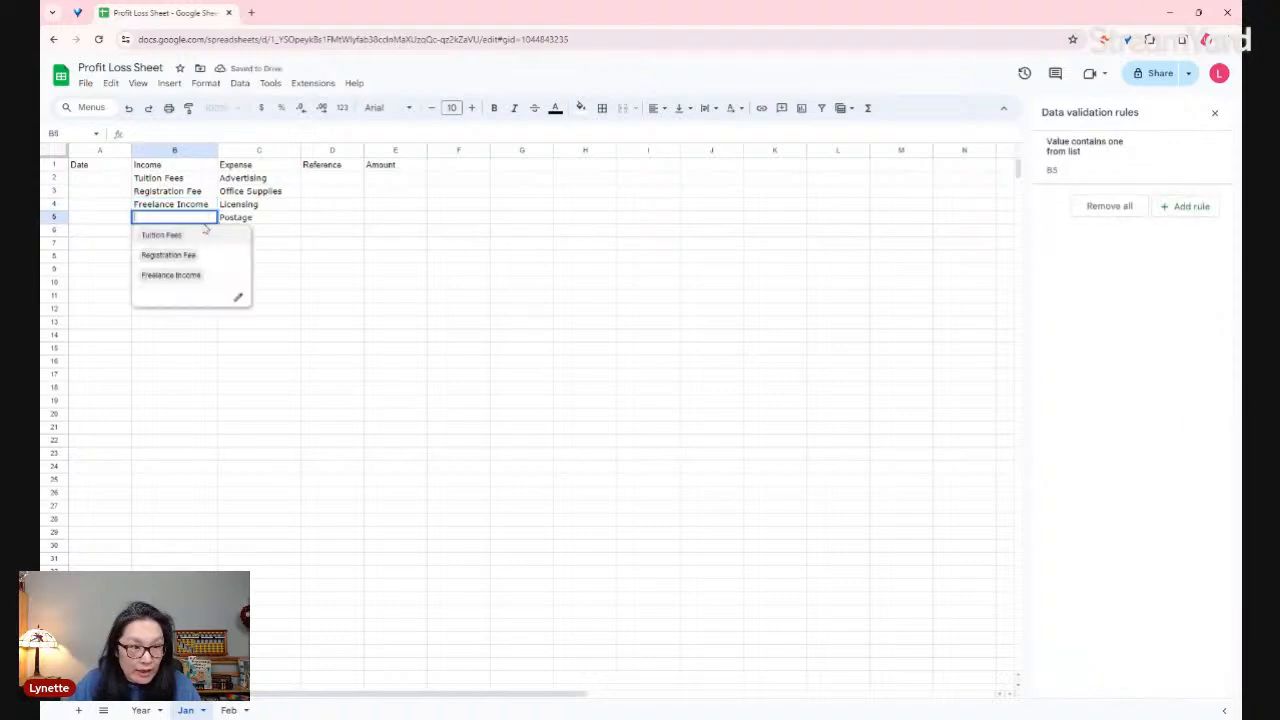
click(395, 283)
- Insert a dropdown in cell C6 with Advertising from the Expense column as its first option
click(240, 221)
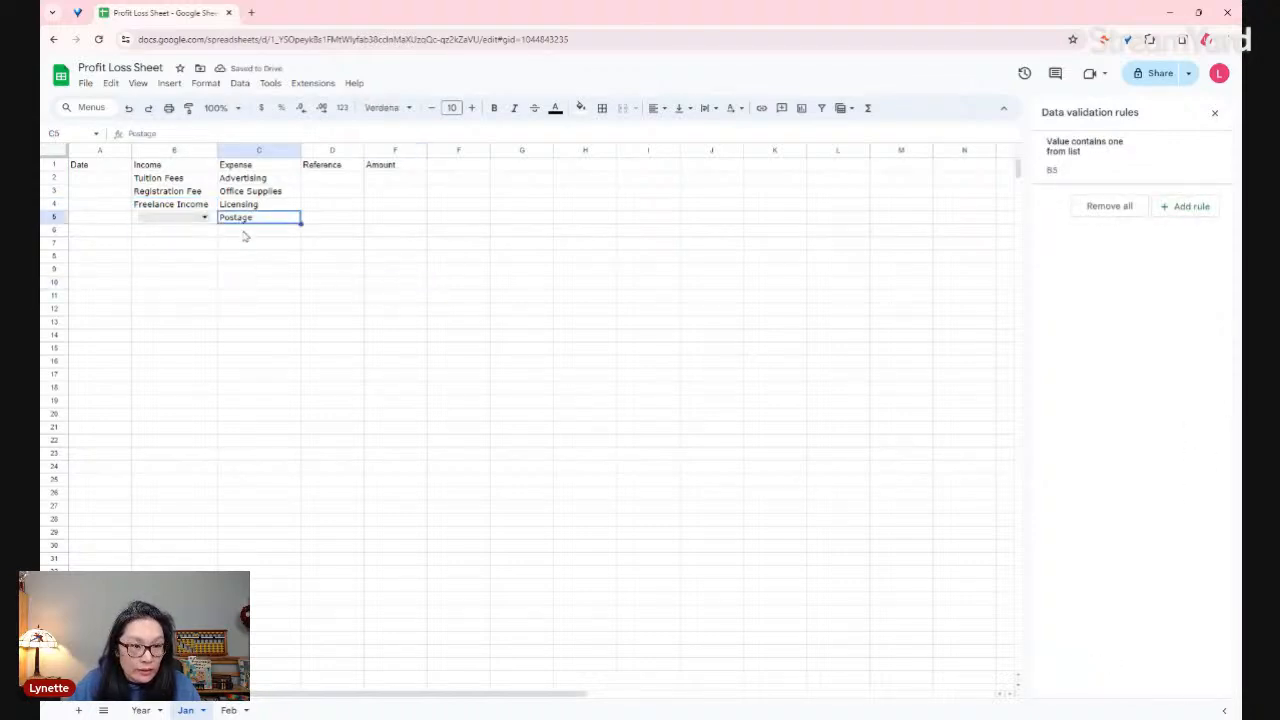
click(246, 234)
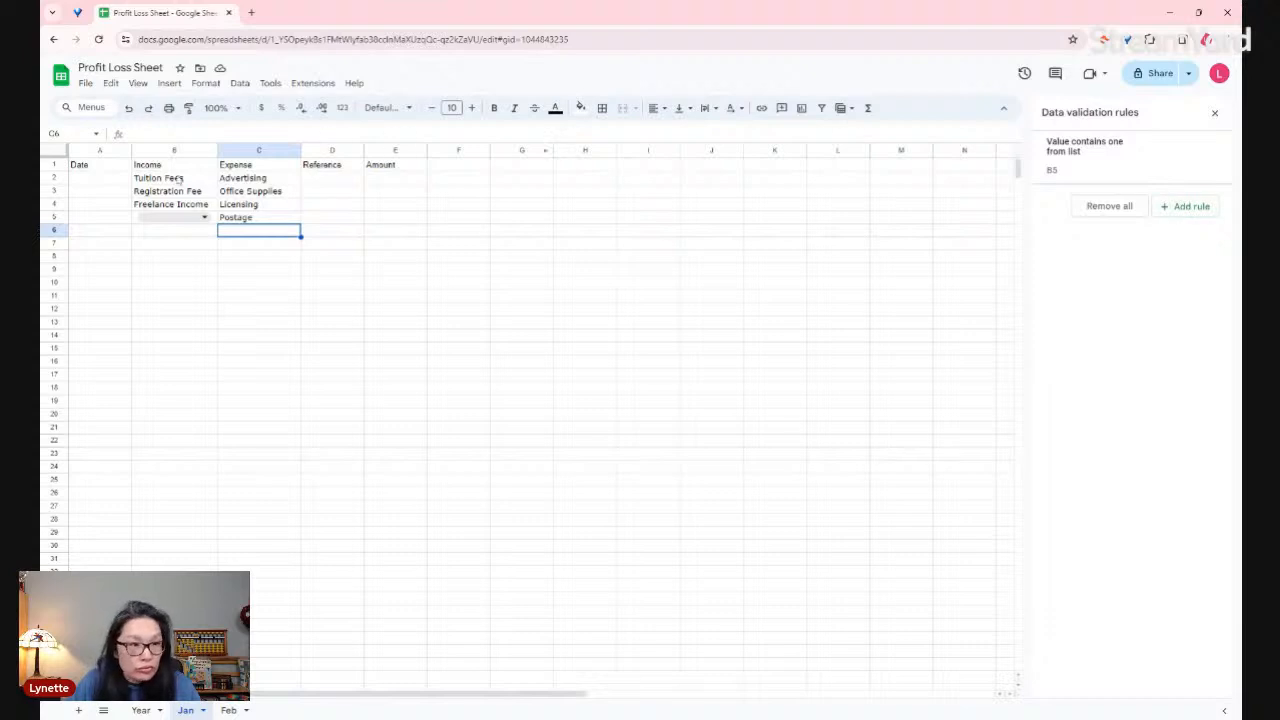
click(169, 83)
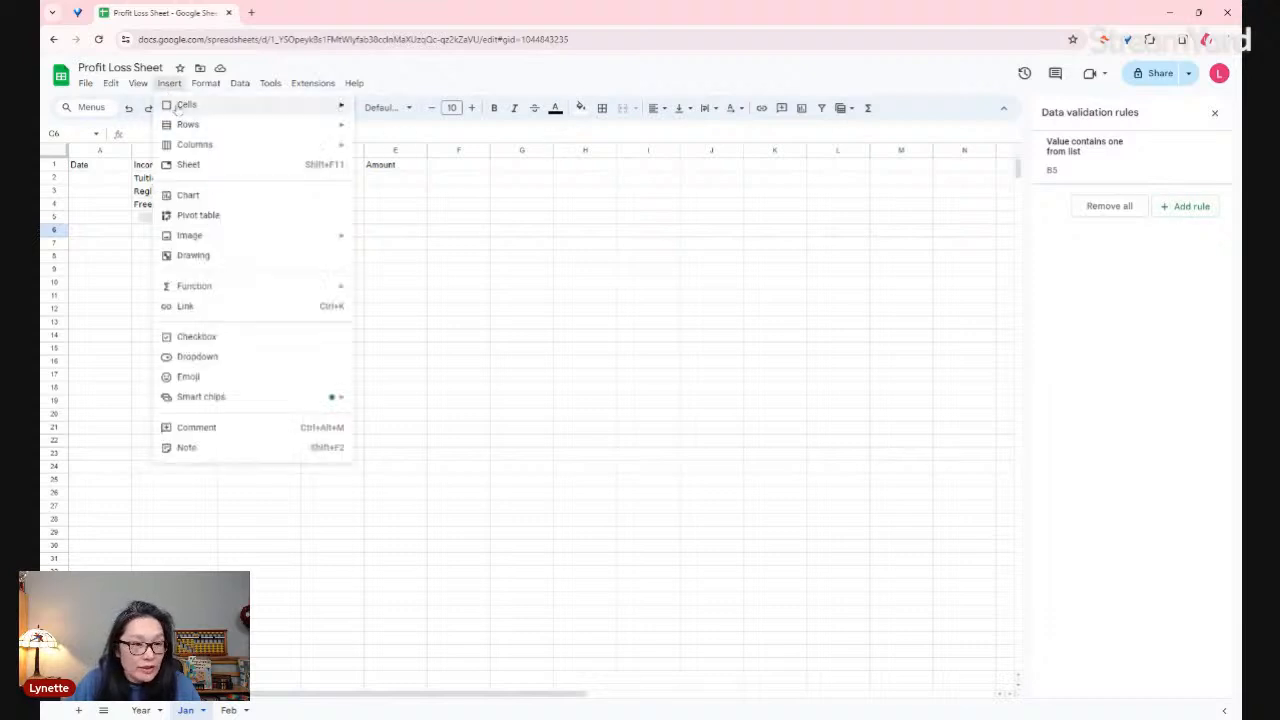
click(215, 360)
click(250, 177)
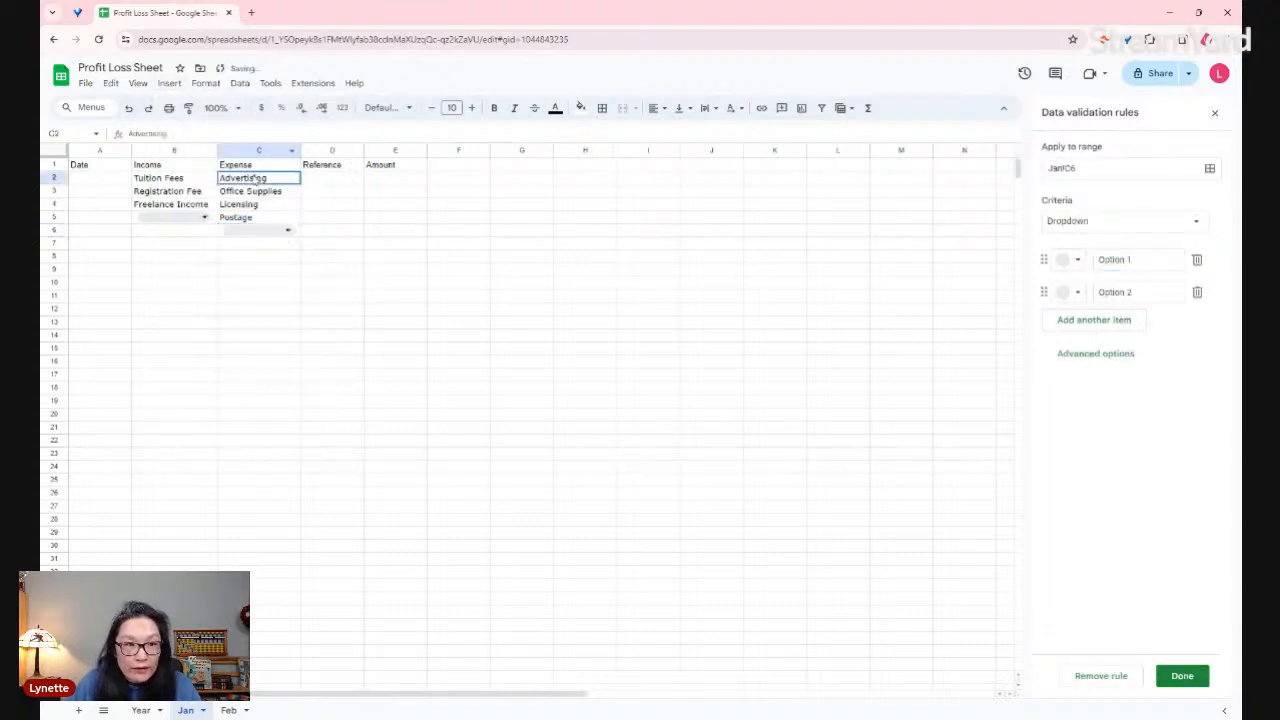
key(ctrl+c)
click(1117, 260)
key(ctrl+v)
key(ctrl+a)
key(ctrl+v)
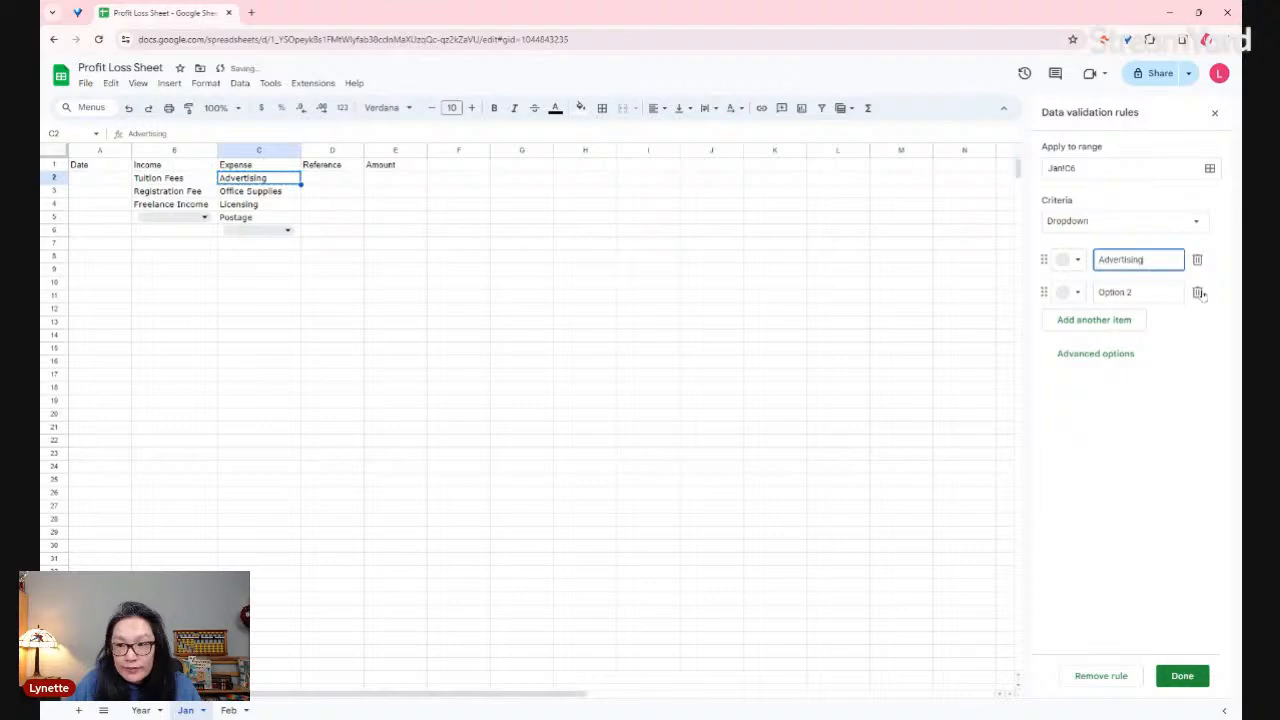
- Replace the second placeholder option of the C6 dropdown with Office Supplies, copied from C3
click(1198, 292)
click(1121, 290)
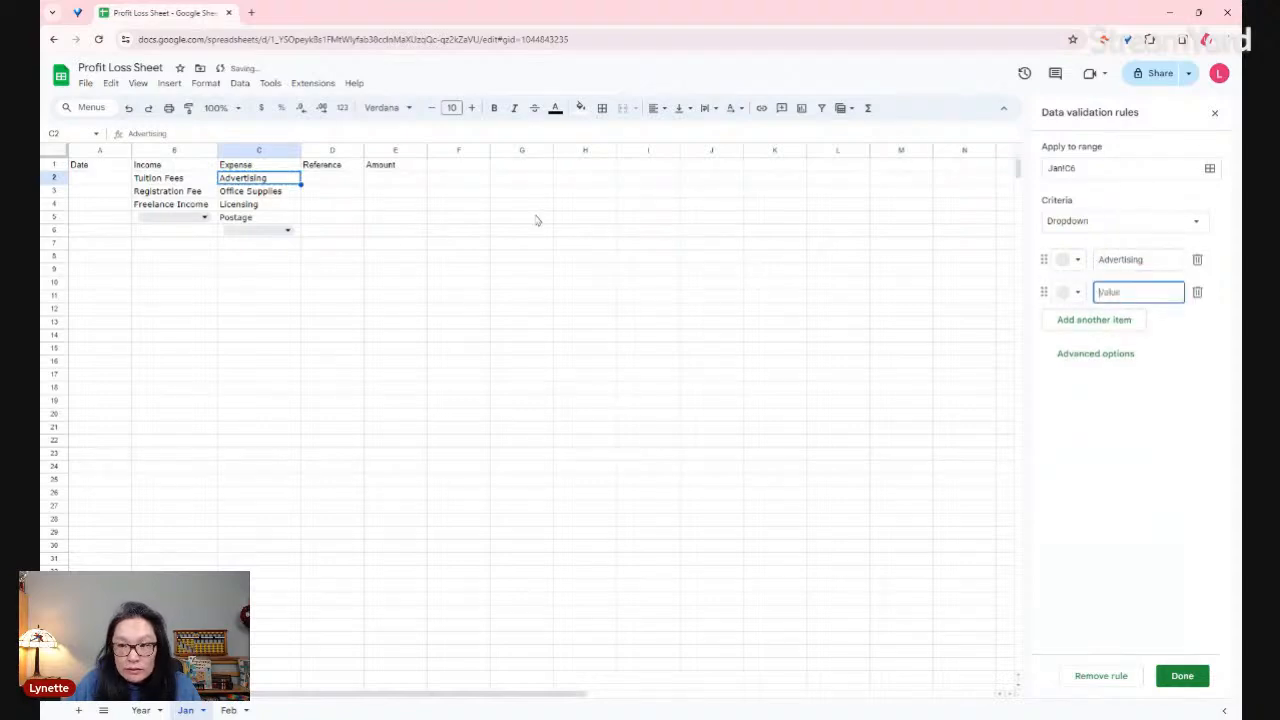
click(267, 196)
key(ctrl+c)
click(1137, 292)
key(ctrl+v)
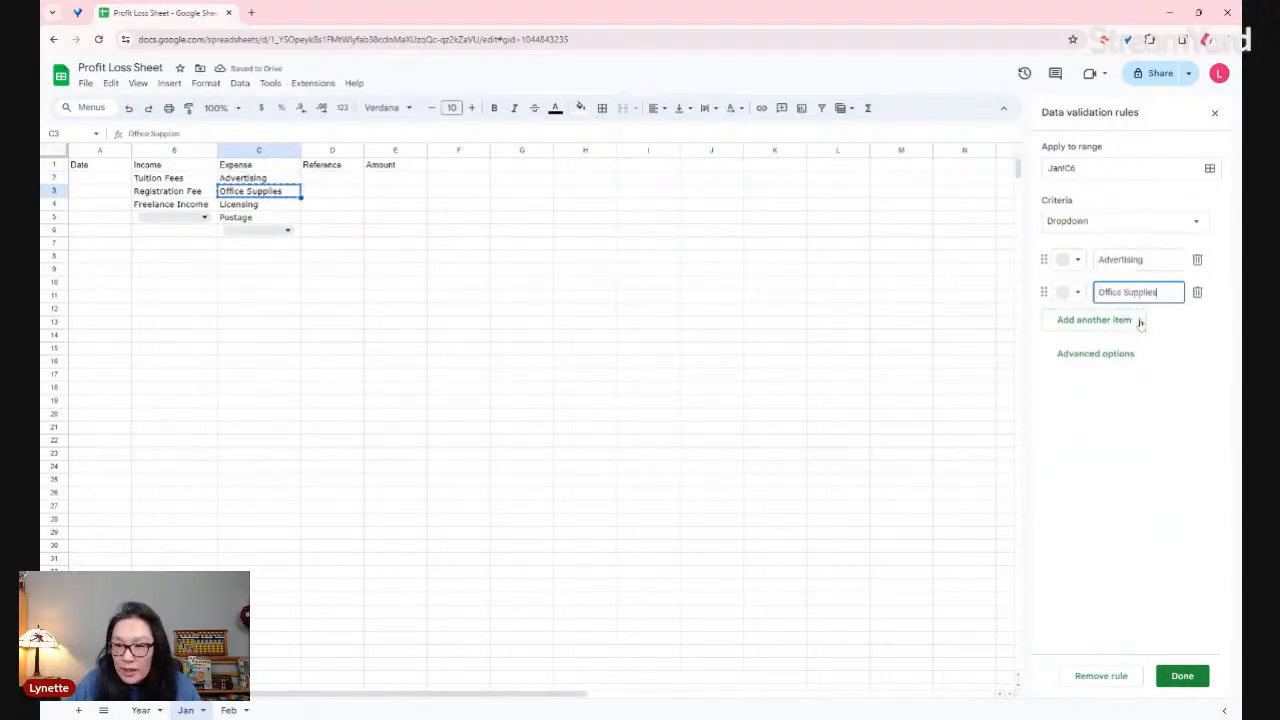
- Add Licensing, copied from C4, as the third option of the C6 dropdown
click(1137, 320)
click(272, 206)
key(ctrl+c)
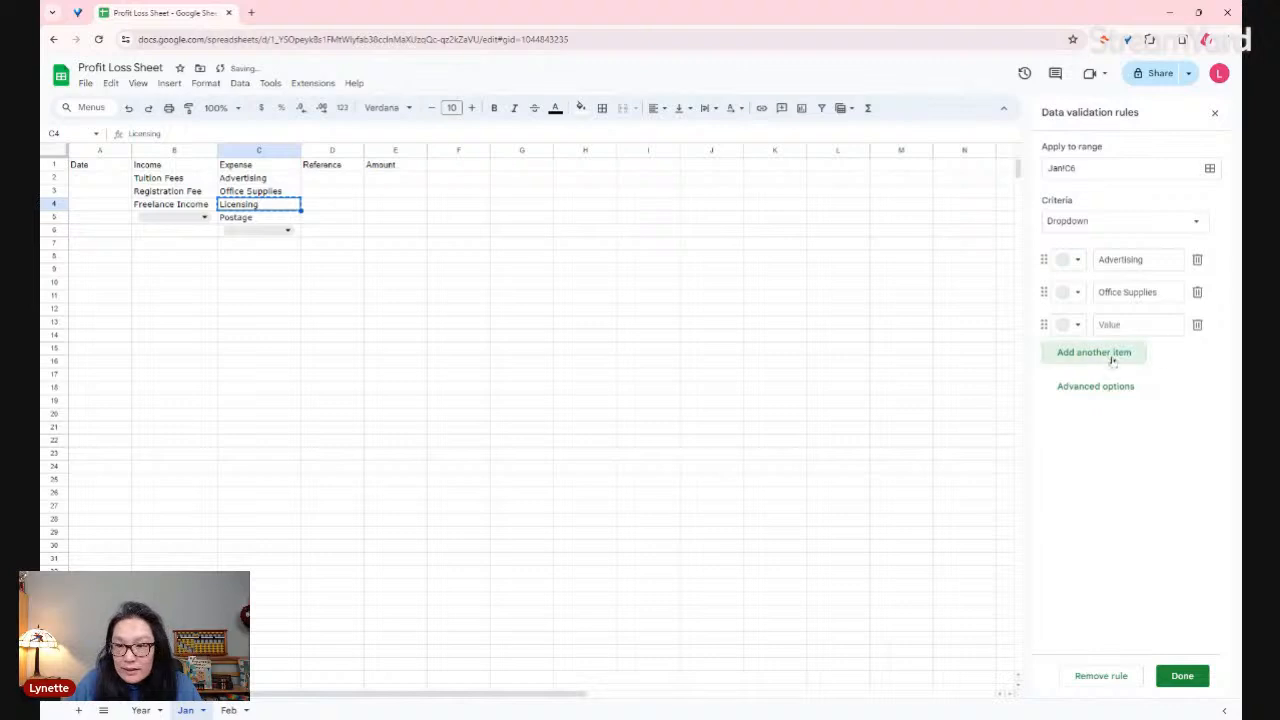
click(1137, 324)
key(ctrl+v)
- Add Postage, copied from C5, as the fourth option of the C6 dropdown and save the rule
click(1110, 355)
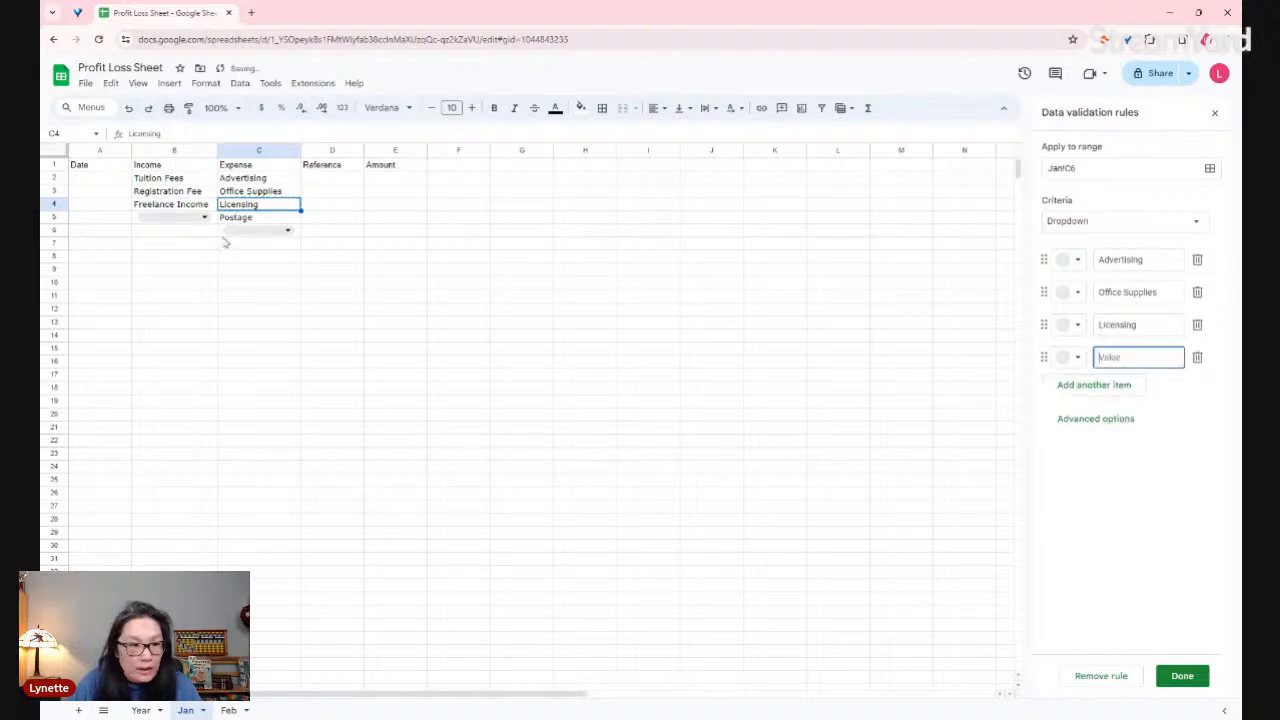
click(237, 220)
key(ctrl+c)
click(1122, 357)
key(ctrl+v)
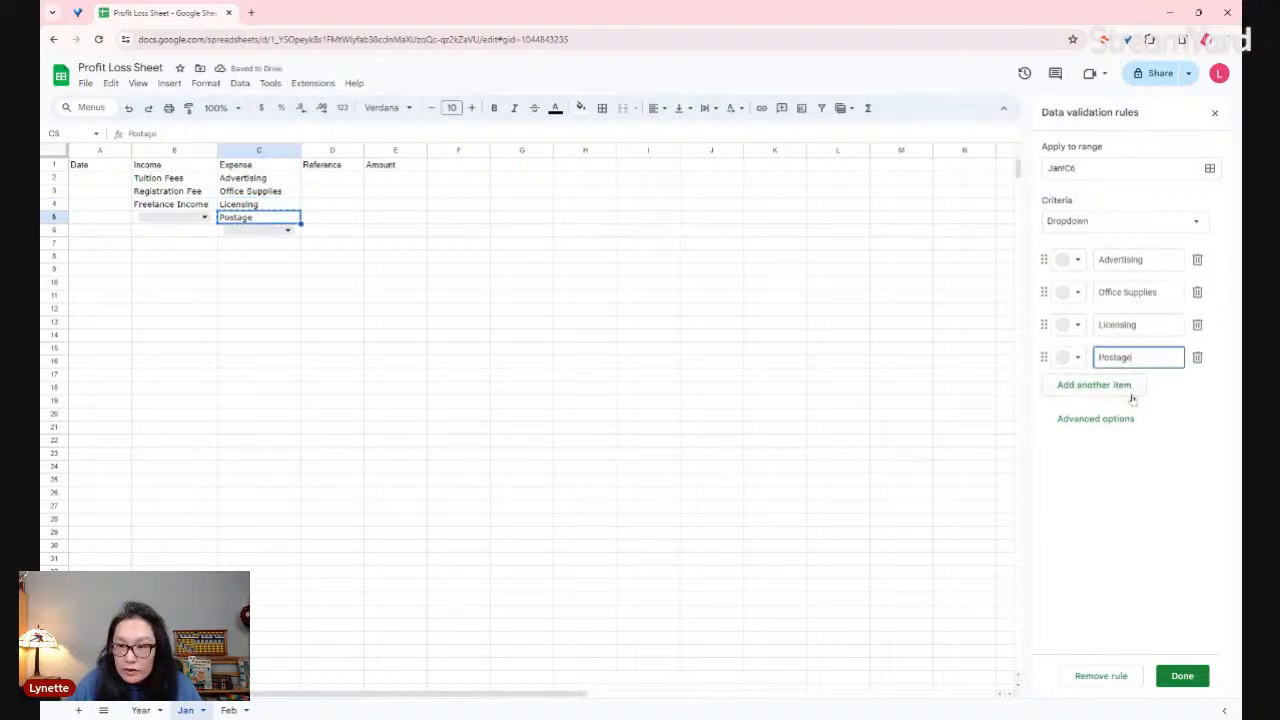
click(1131, 388)
click(1197, 390)
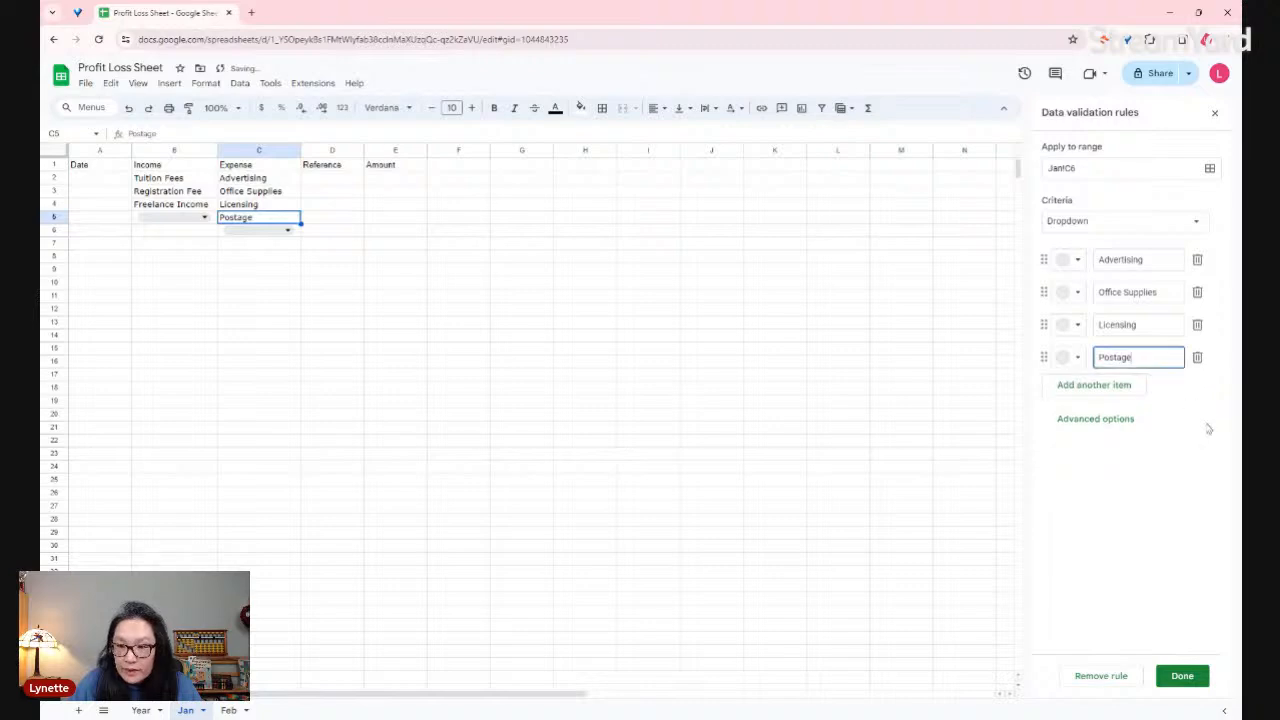
click(1182, 676)
- Paste Postage over the Advertising entry in cell C2
click(423, 234)
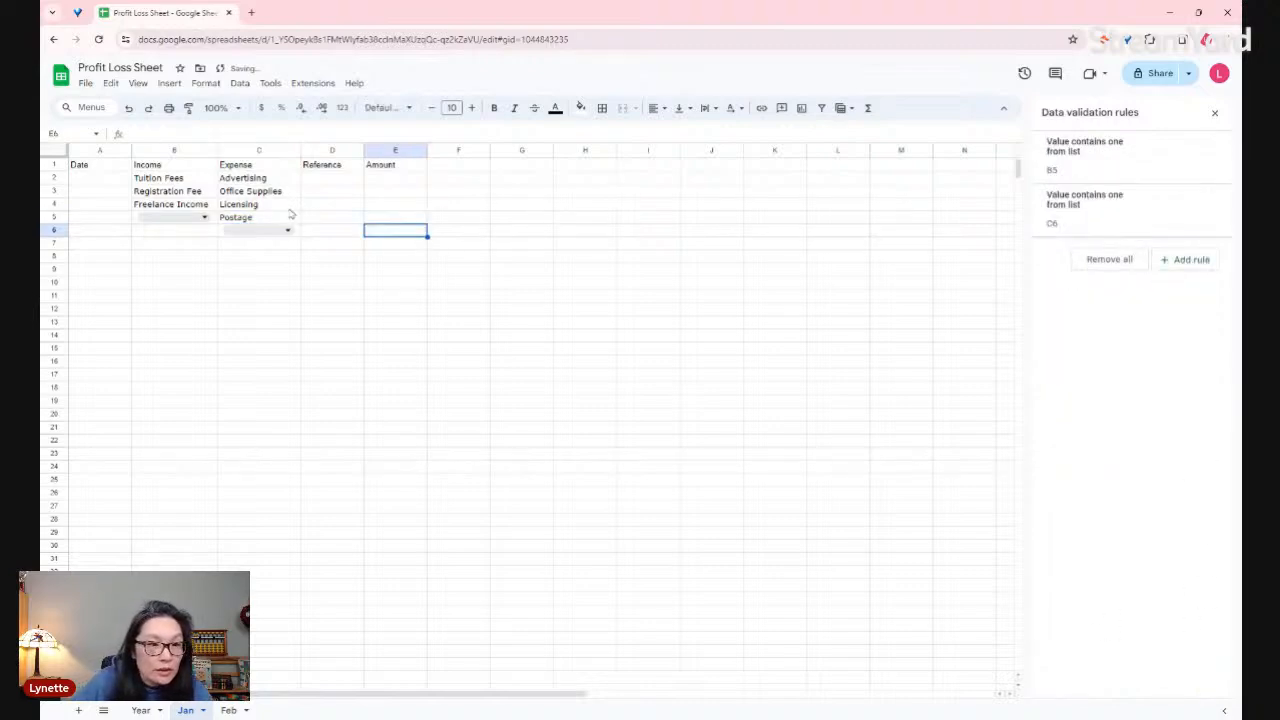
click(263, 230)
click(257, 181)
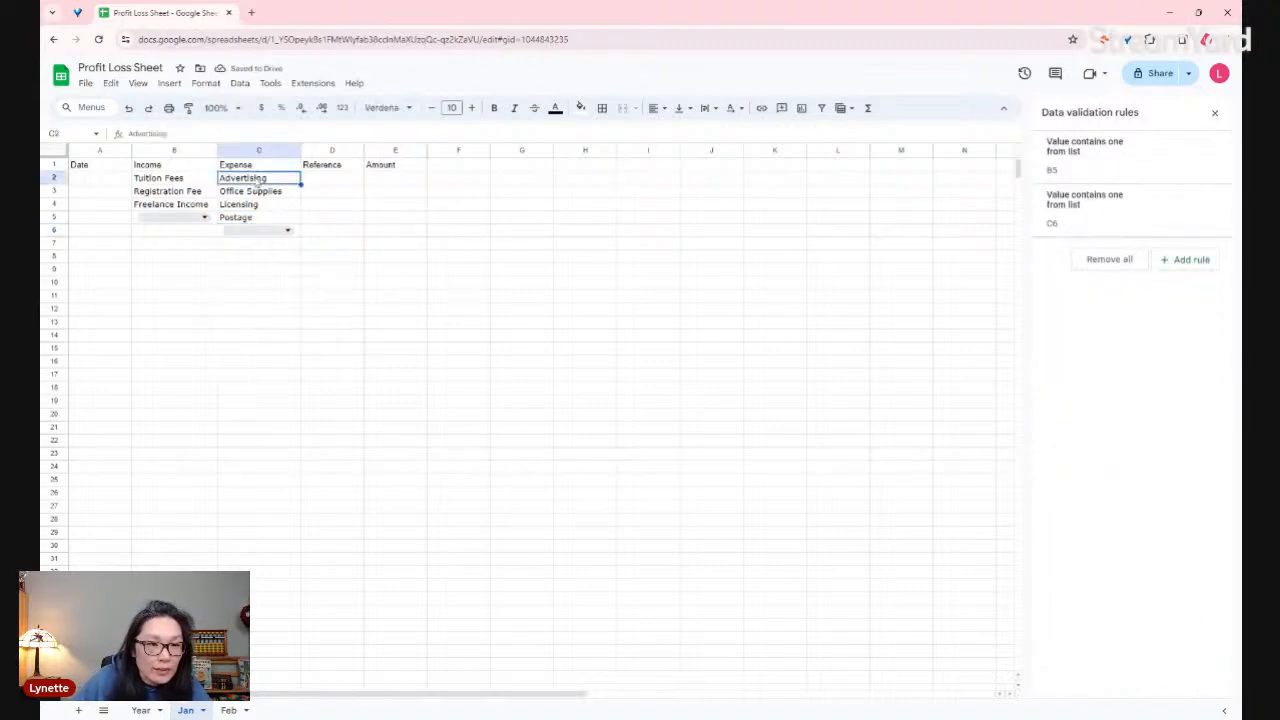
key(ctrl+v)
- Check the expense options offered by the dropdown in cell C6
click(269, 193)
click(282, 218)
click(283, 231)
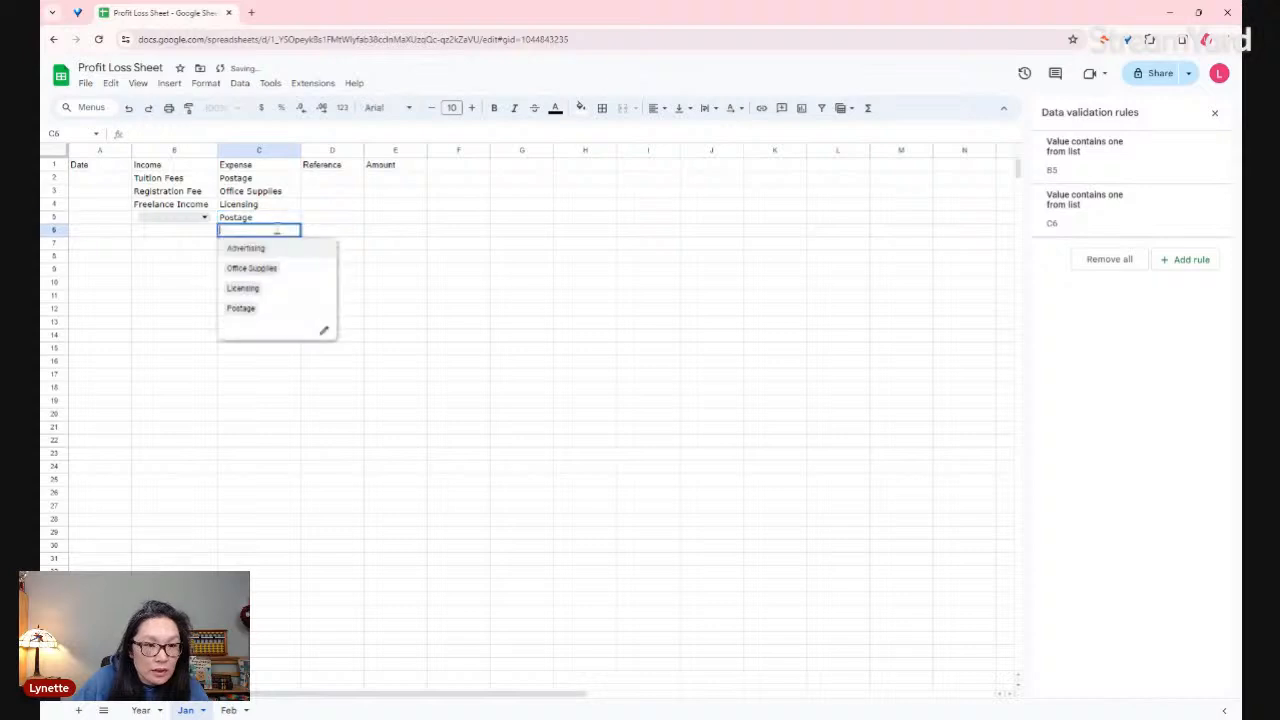
click(584, 324)
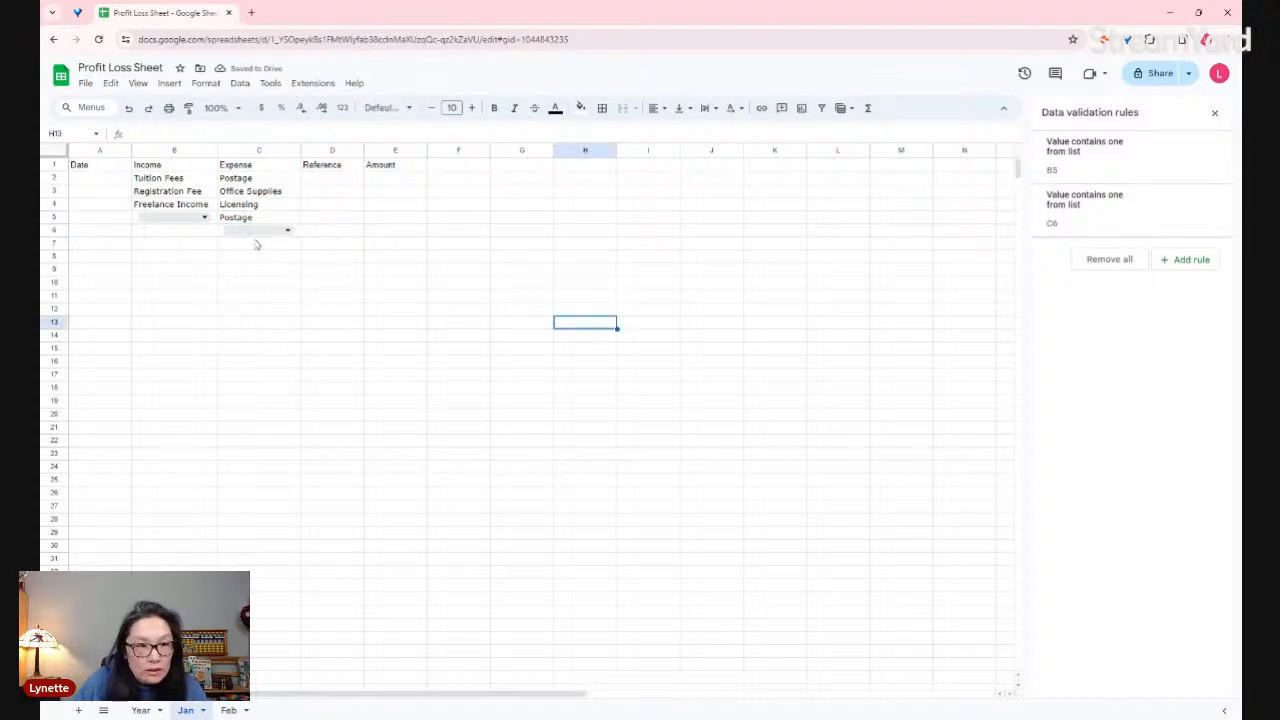
click(296, 231)
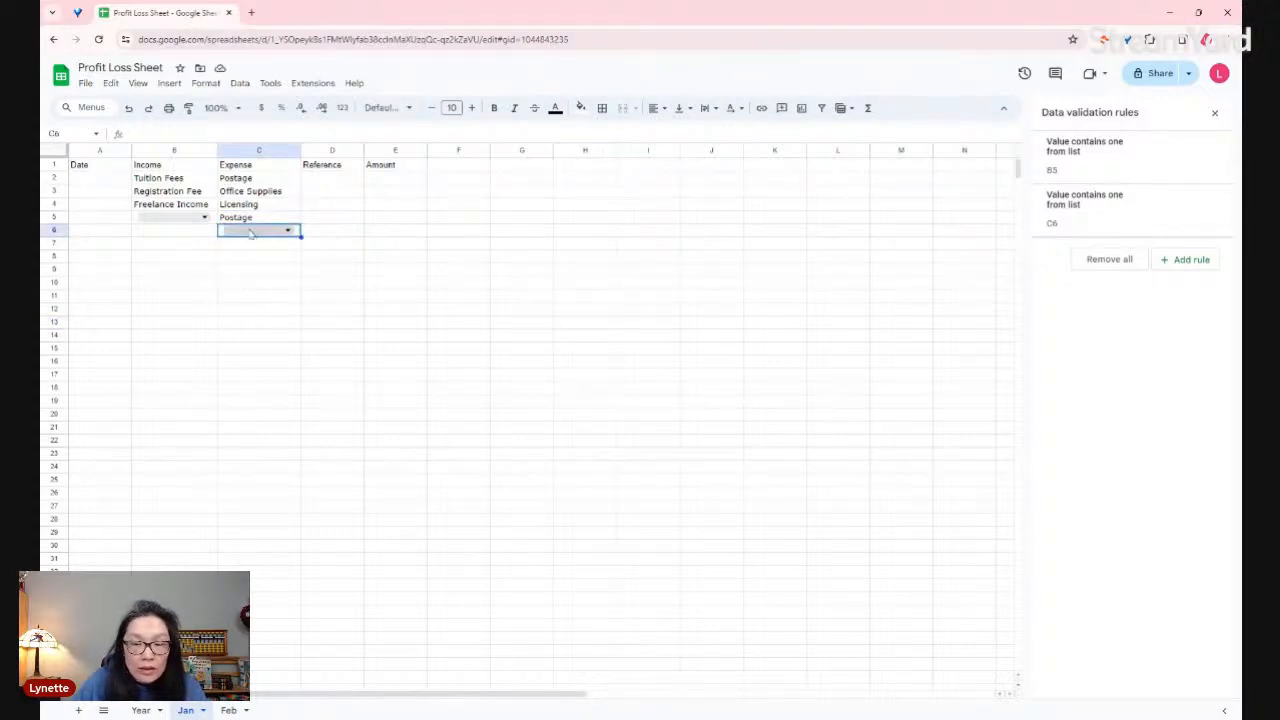
click(251, 232)
click(445, 268)
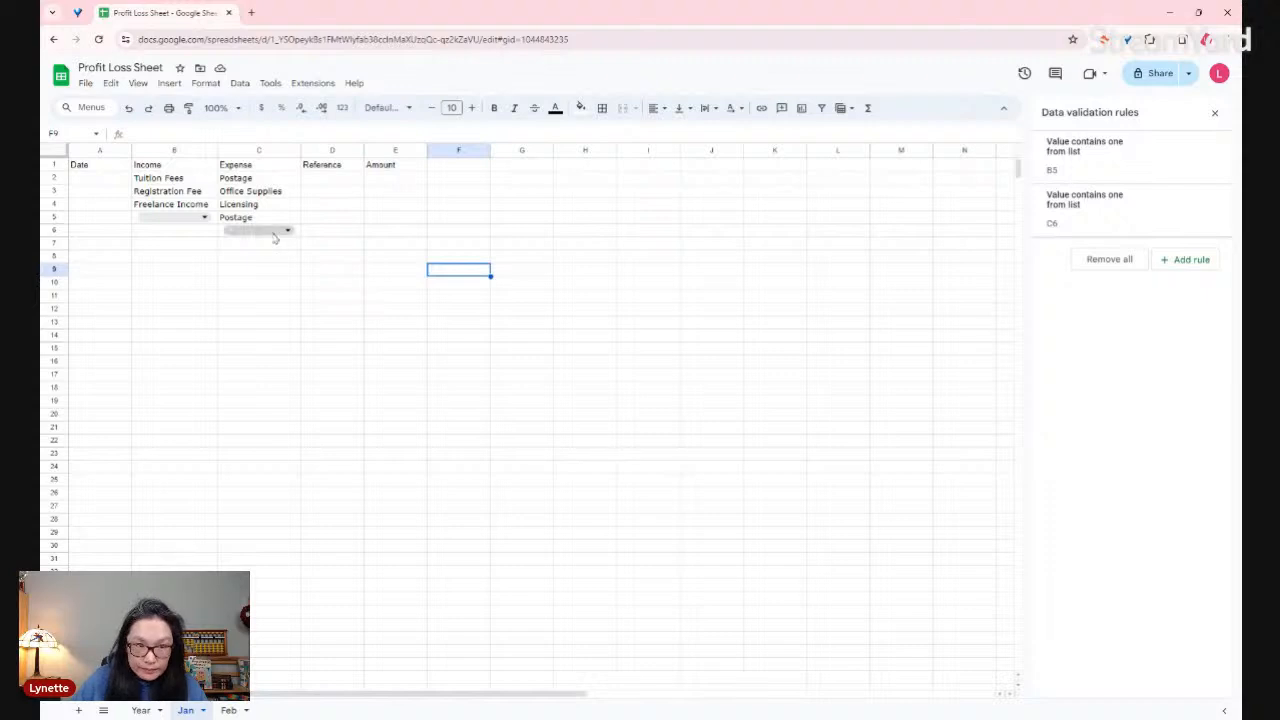
- Clear the expense category entries from cells C2 to C5, leaving the dropdown in C6
click(264, 180)
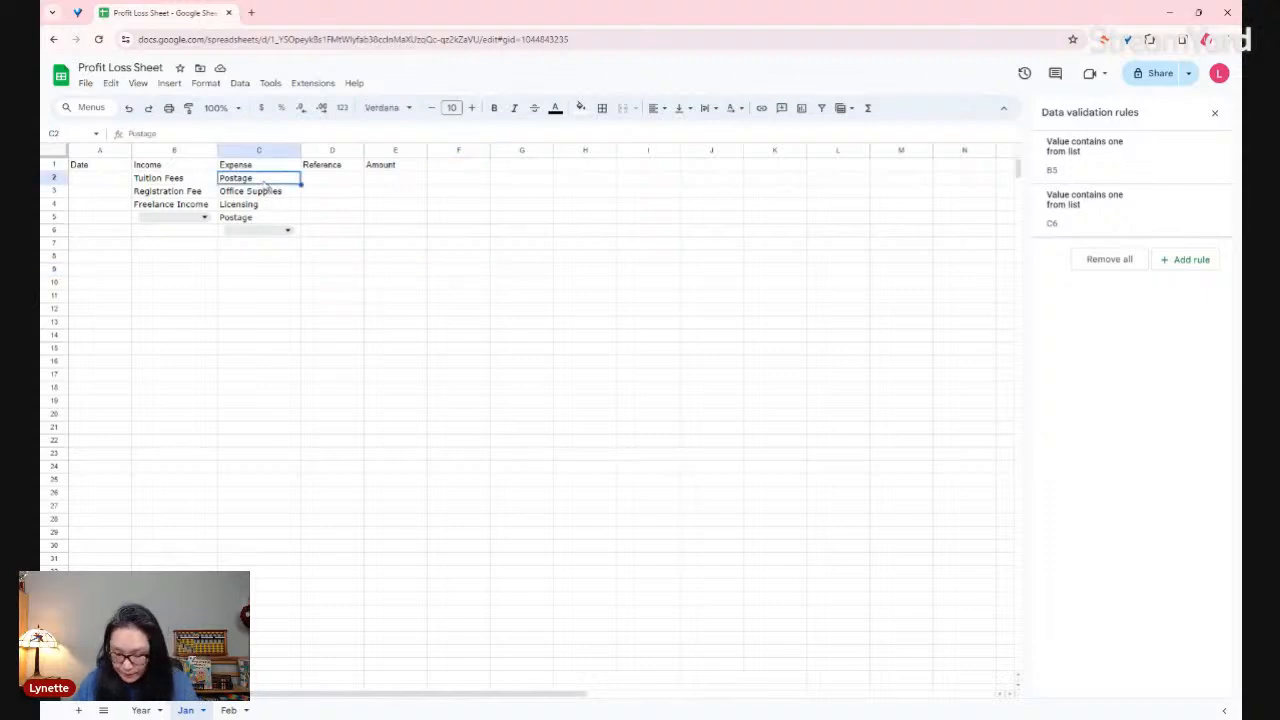
key(Delete)
key(Down)
key(Delete)
key(Down)
key(Delete)
key(Down)
key(Delete)
- Clear the income category entries from cells B2 to B4, leaving the dropdown in B5
key(Left)
key(Up)
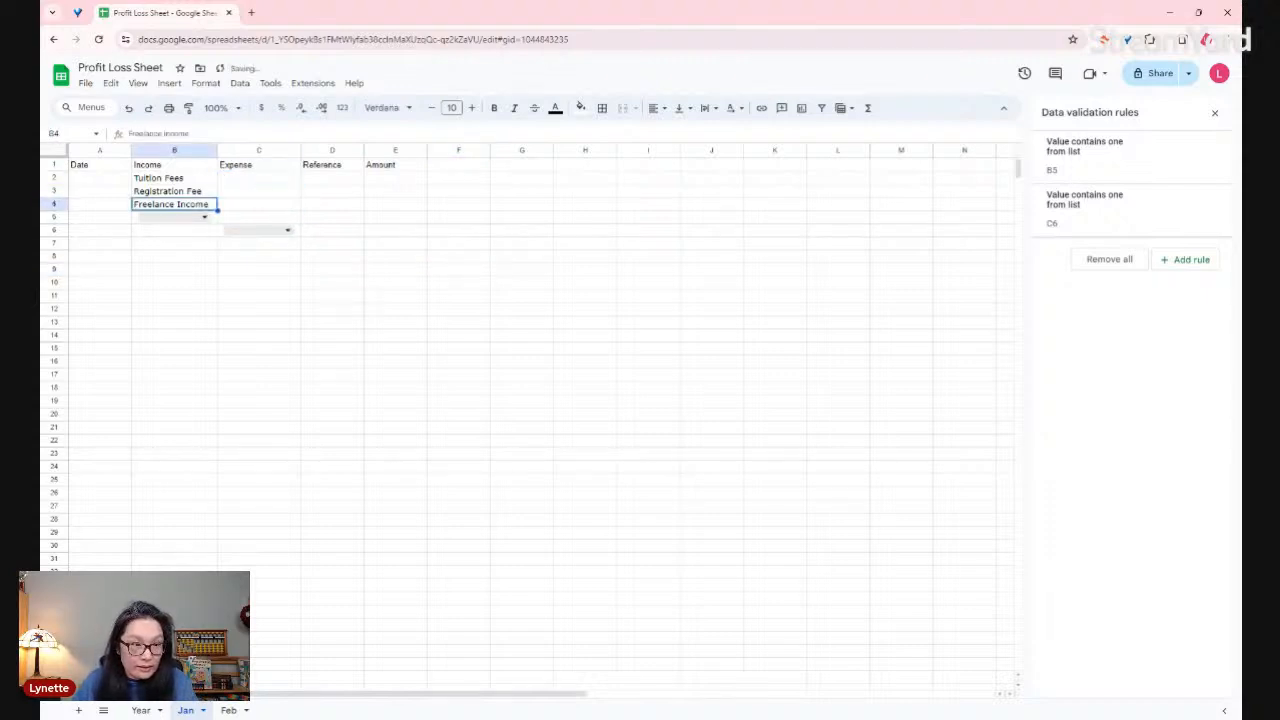
key(Delete)
key(Up)
key(Delete)
key(Up)
key(Delete)
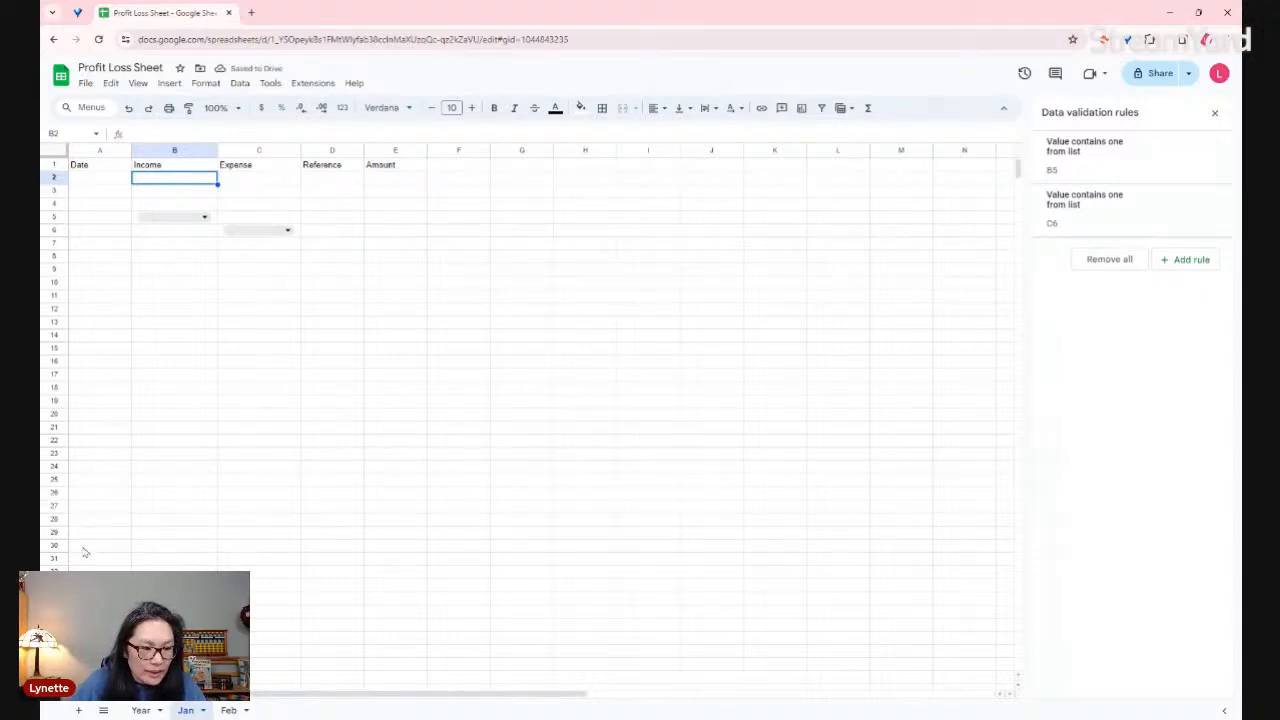
drag(85, 549, 458, 168)
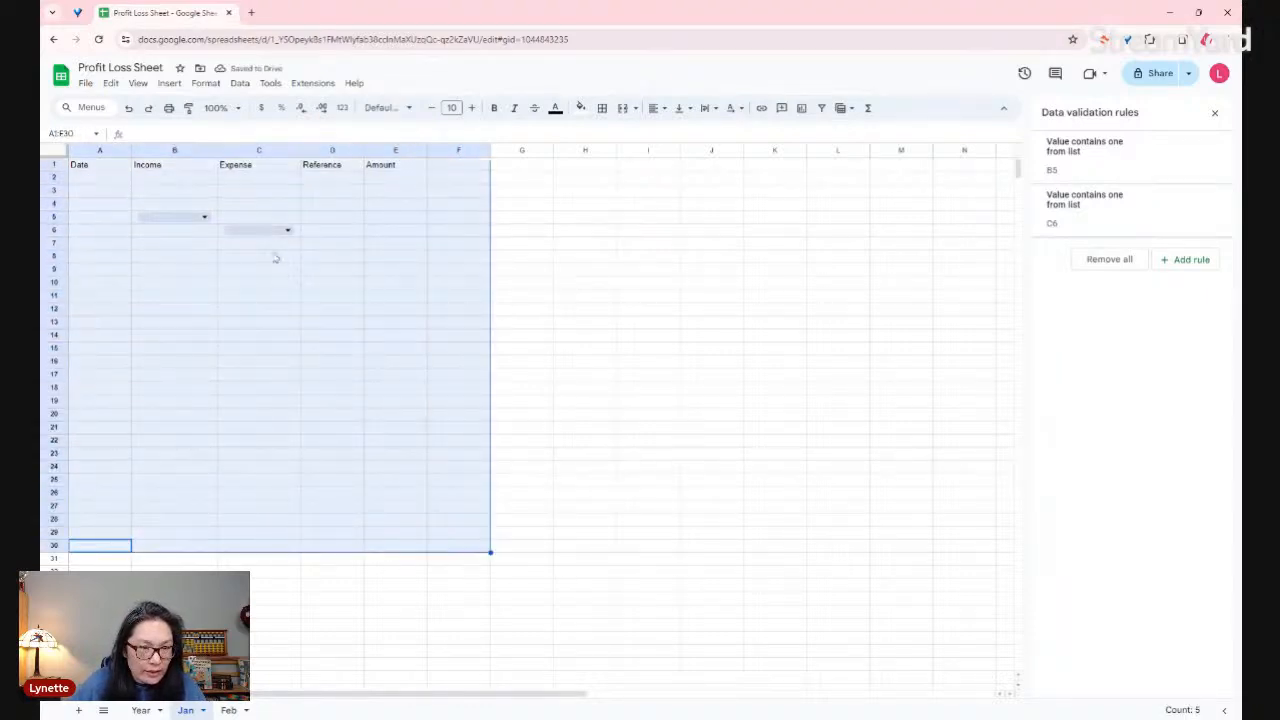
click(257, 232)
click(278, 206)
click(275, 181)
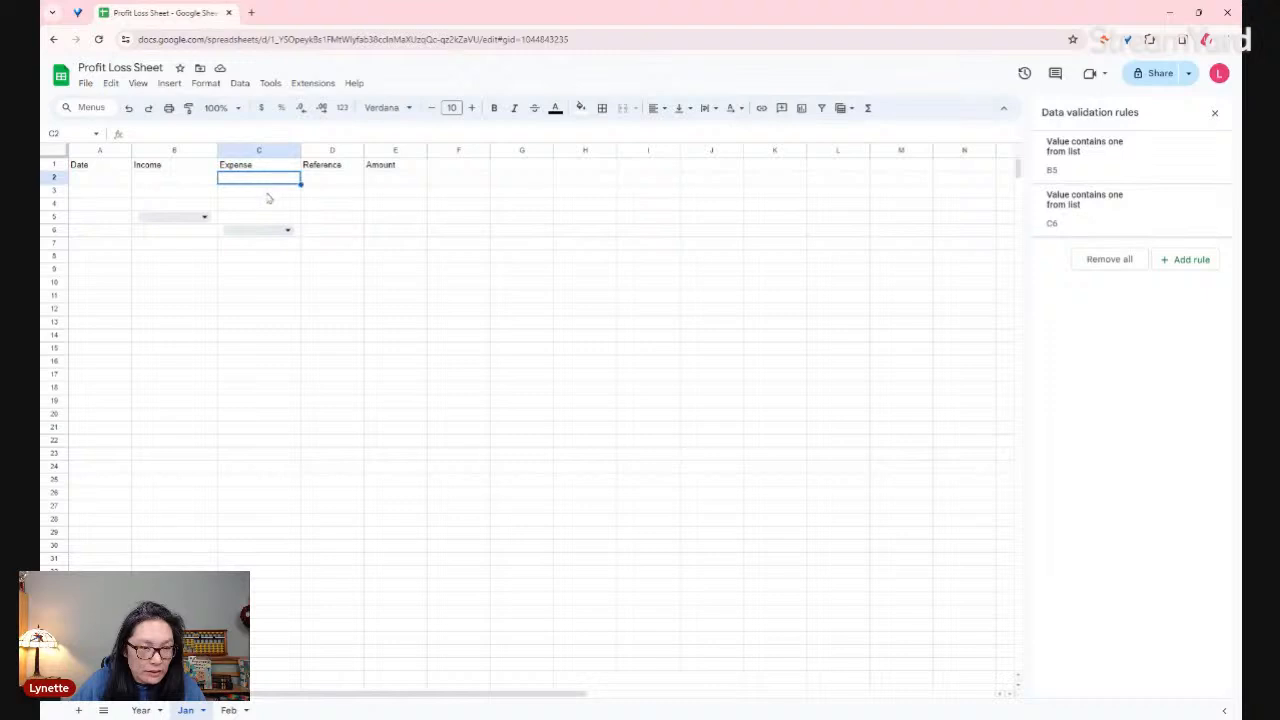
click(269, 194)
click(271, 205)
click(276, 230)
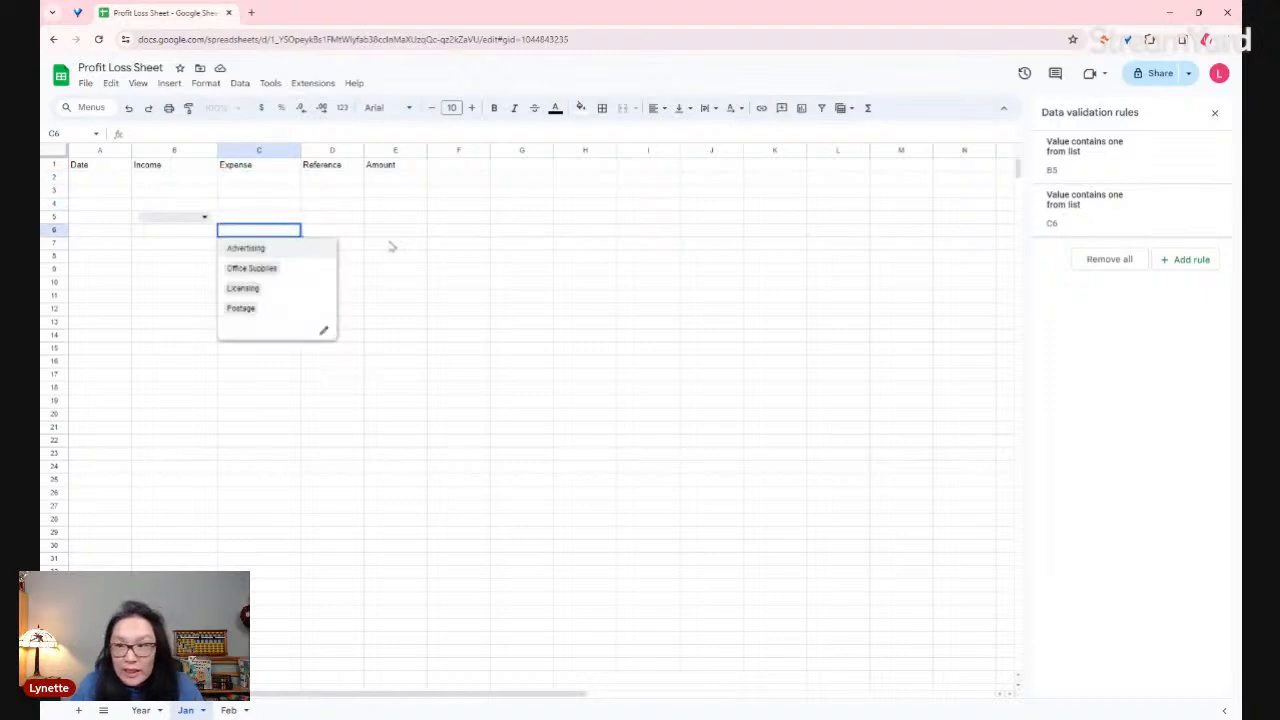
click(422, 230)
click(270, 232)
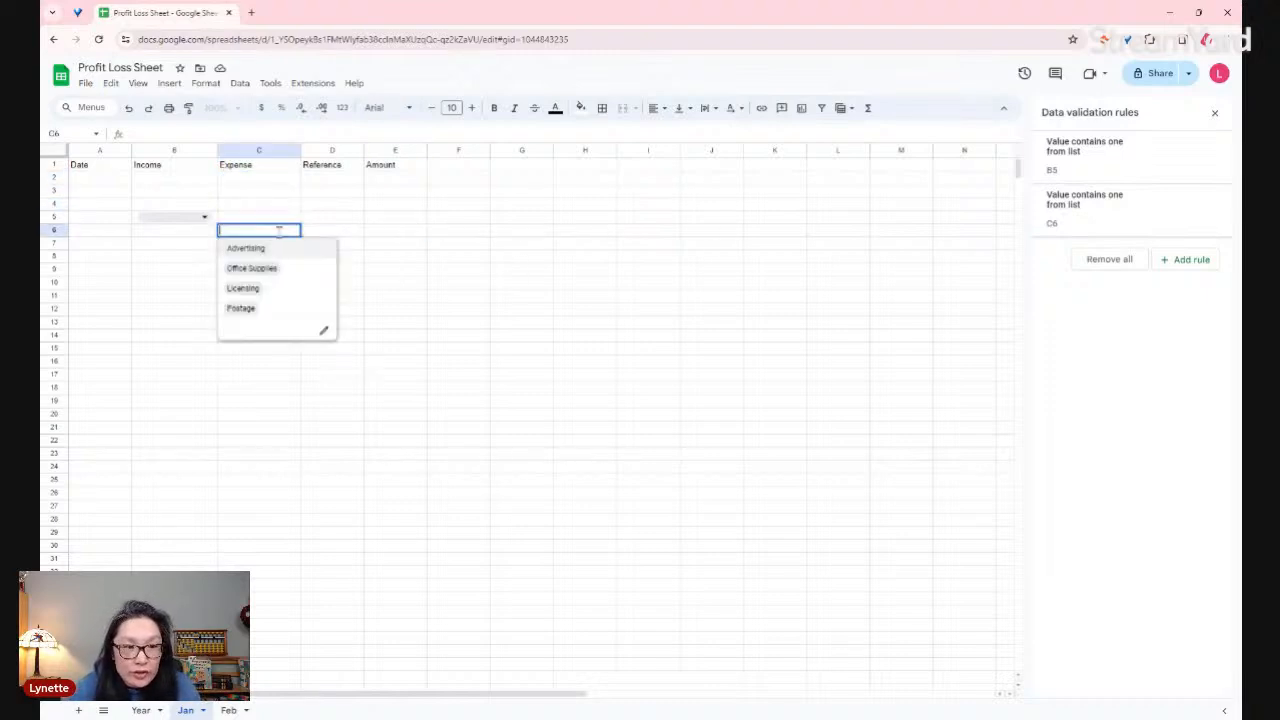
- Extend the range of the income dropdown rule from cell B5 to B2:B30 on the Jan sheet
click(1056, 172)
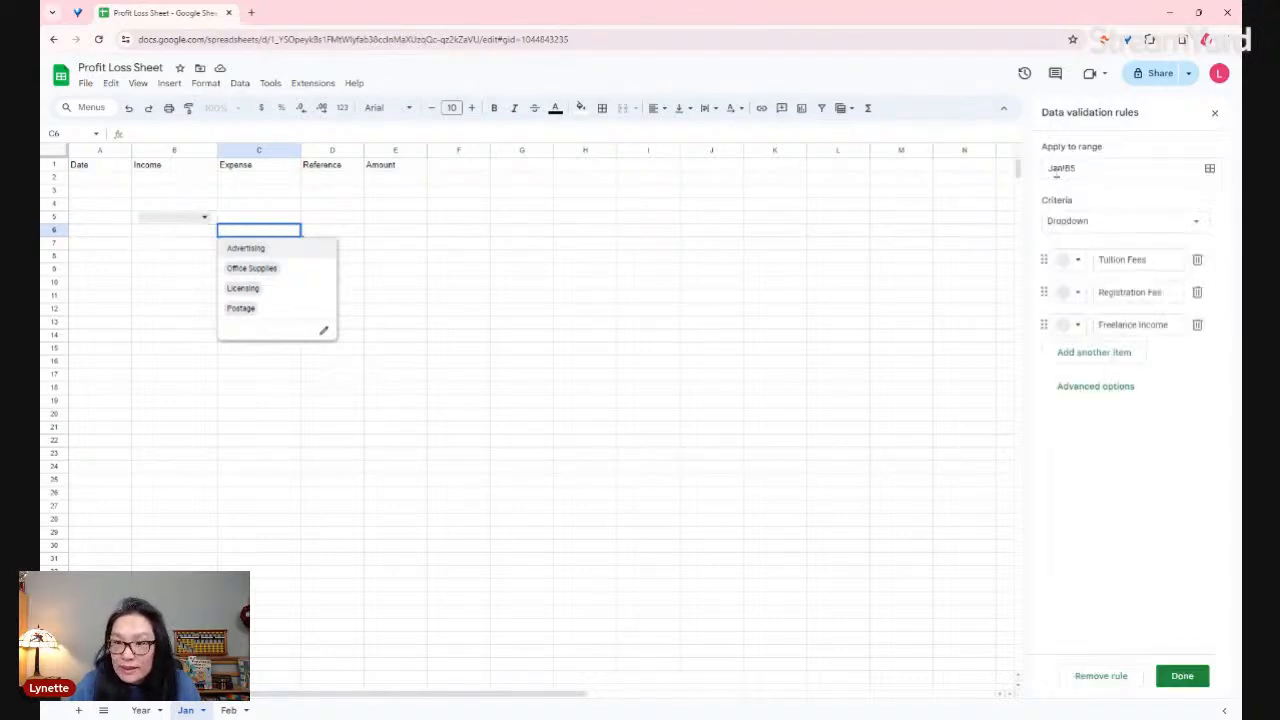
click(1102, 172)
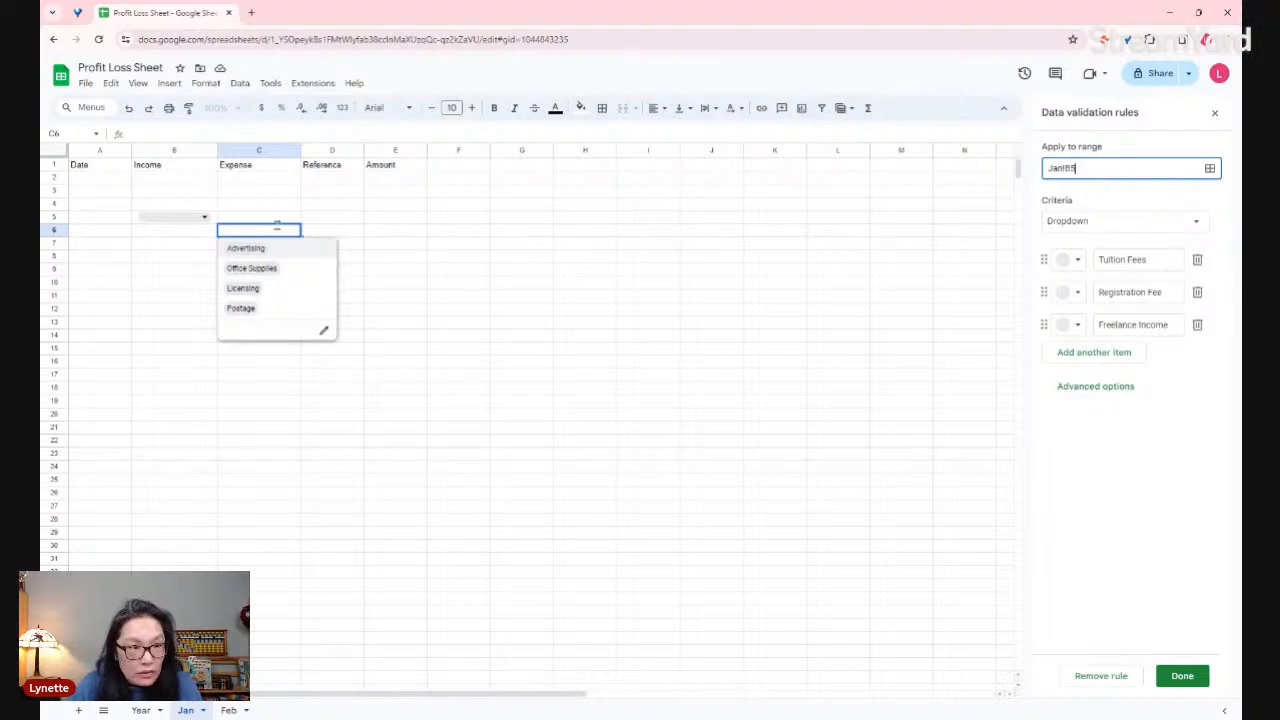
click(168, 217)
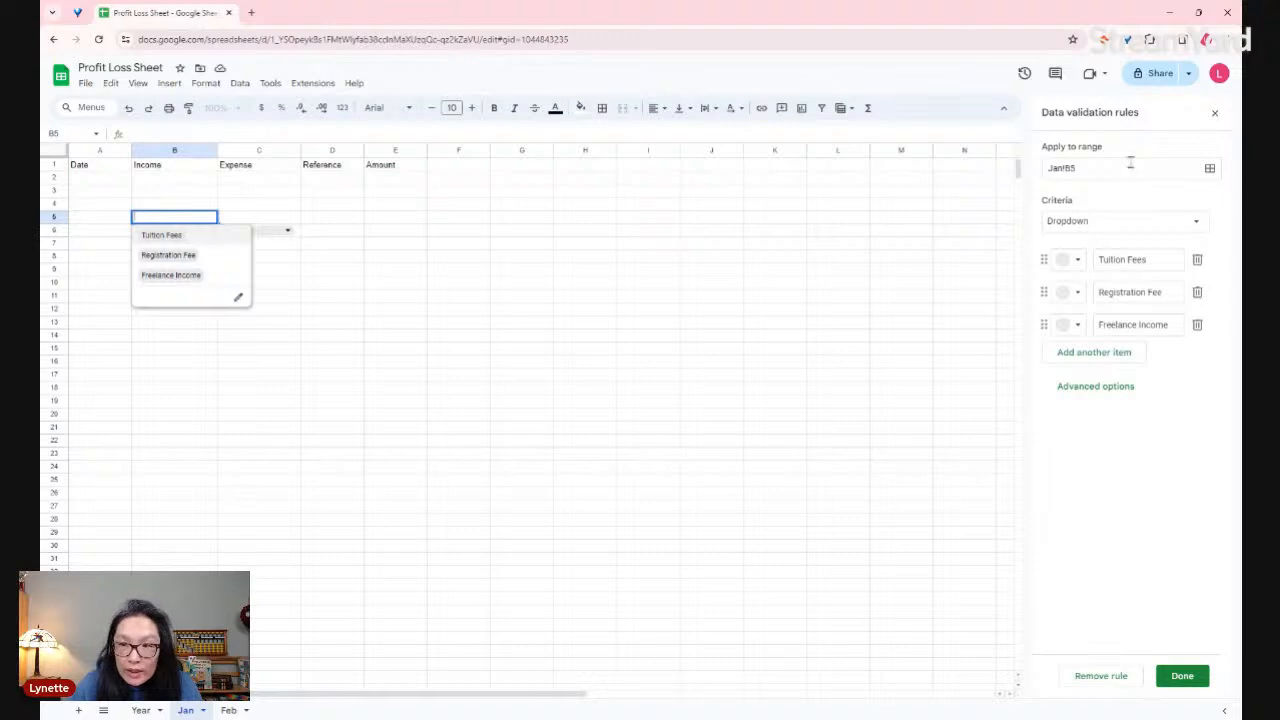
click(1209, 168)
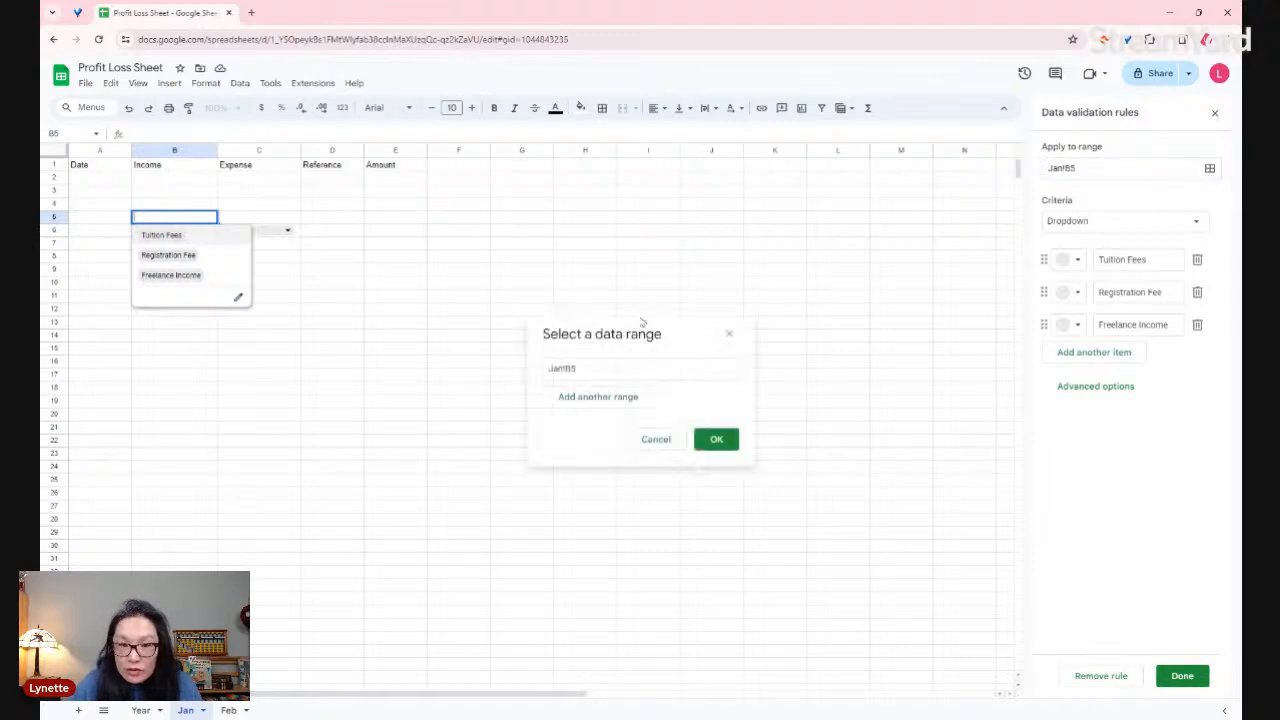
click(618, 367)
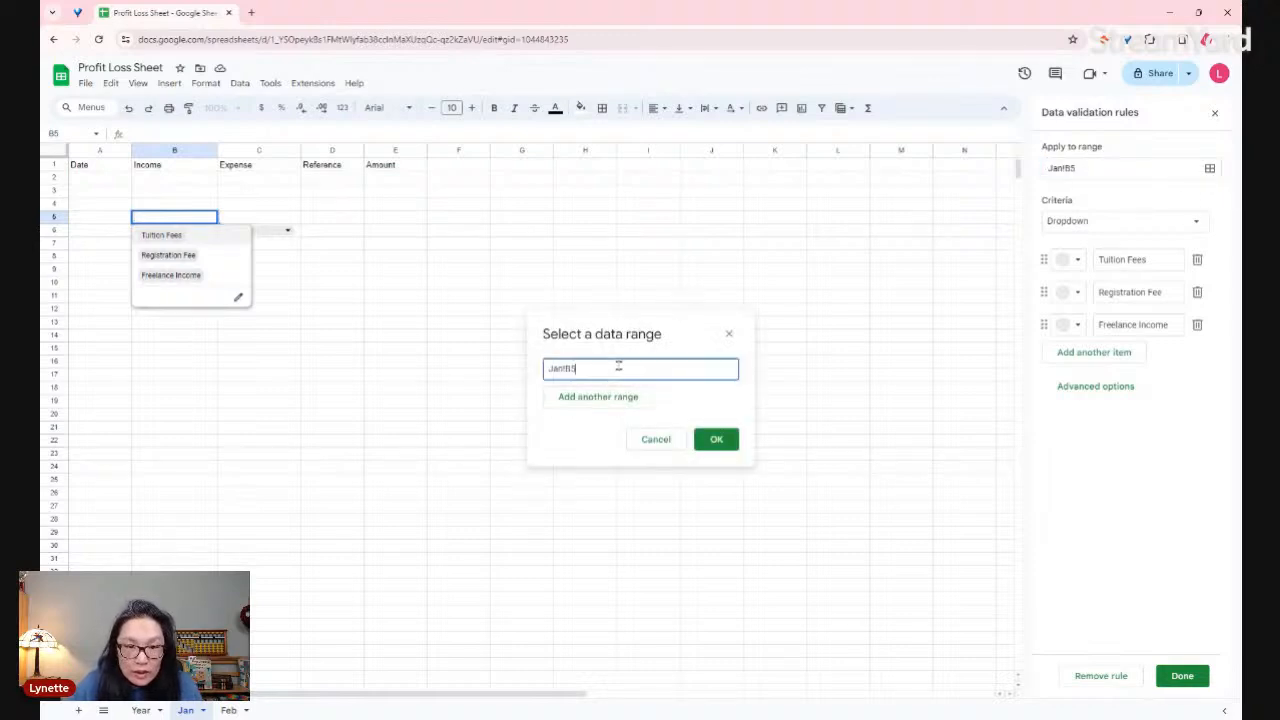
key(BackSpace)
text(2)
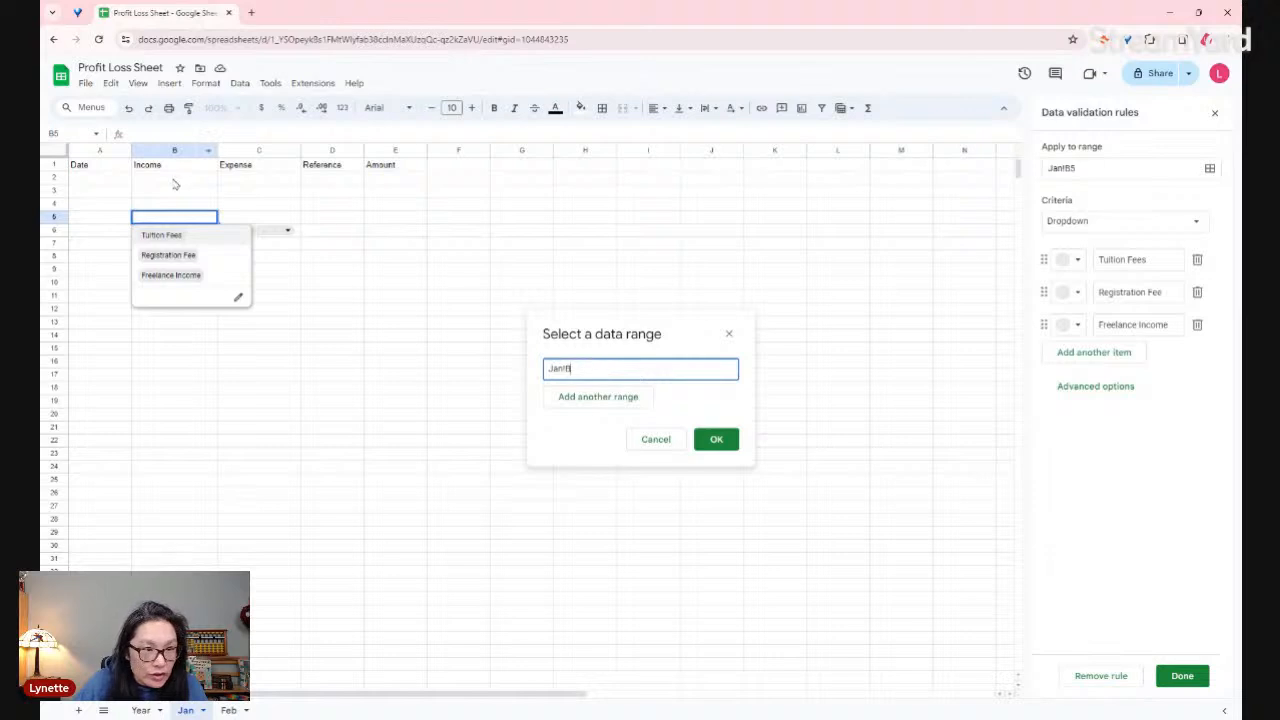
click(594, 397)
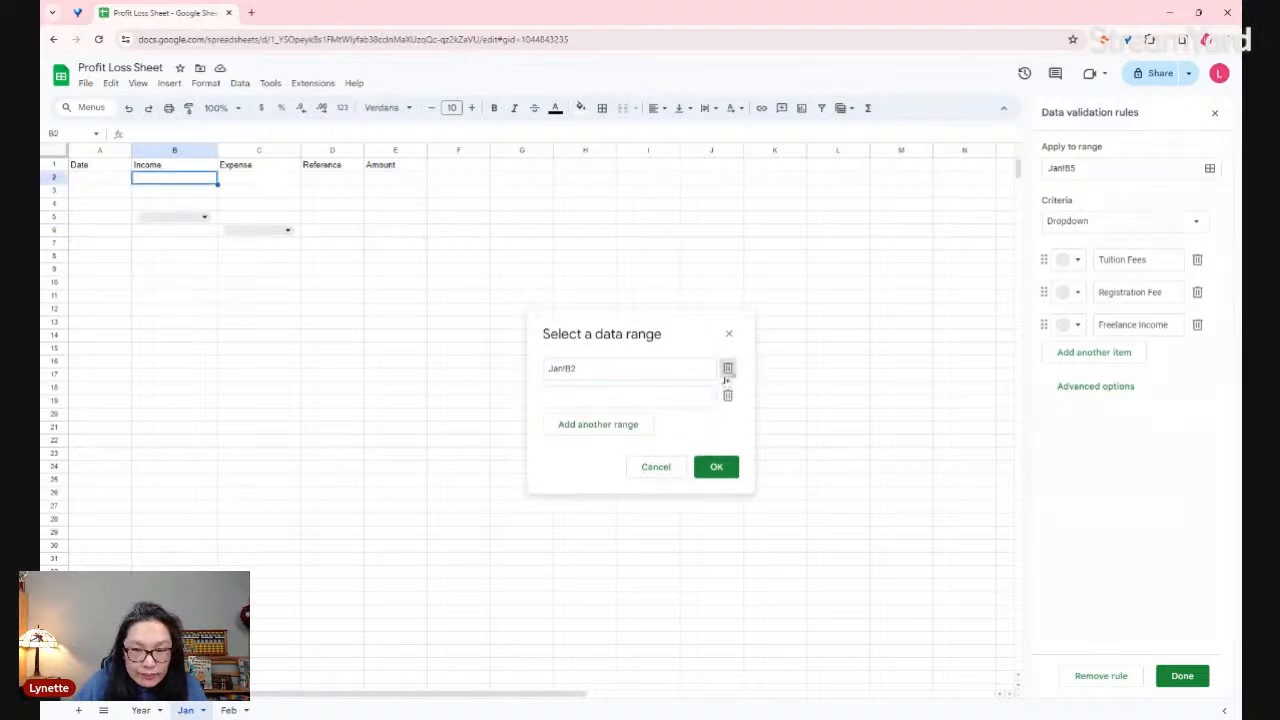
click(727, 369)
drag(188, 180, 194, 199)
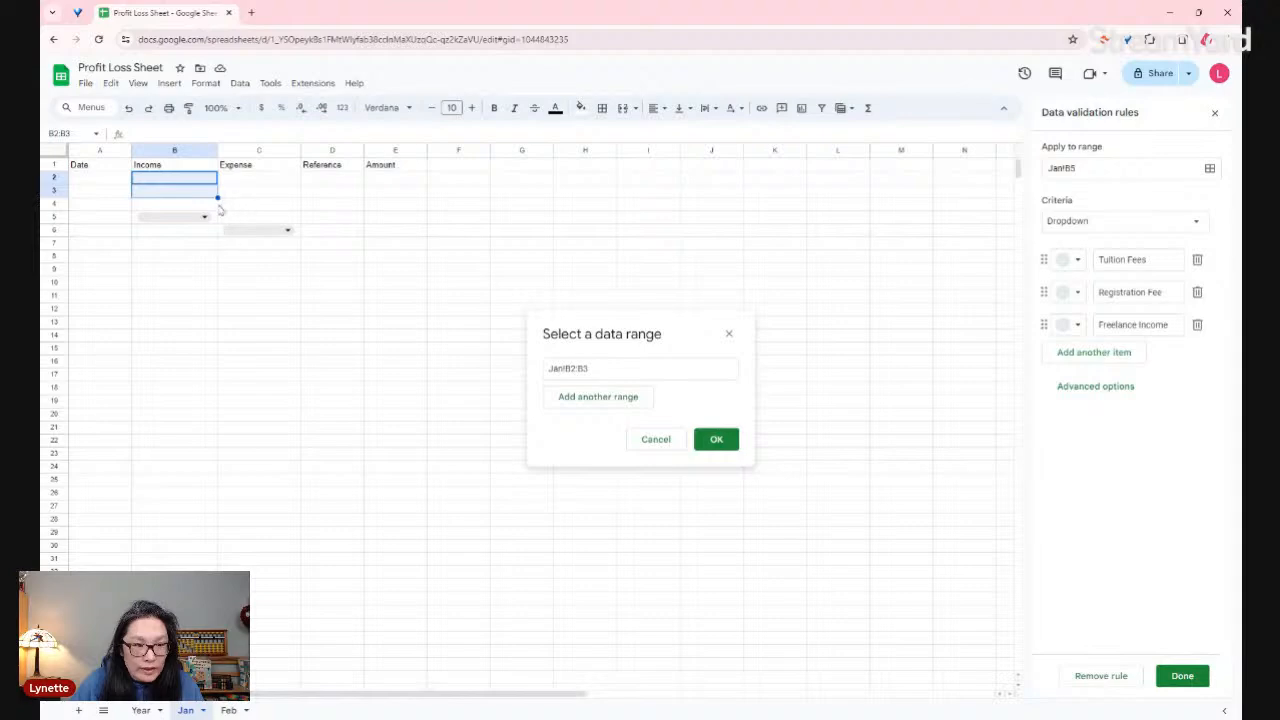
drag(217, 196, 201, 520)
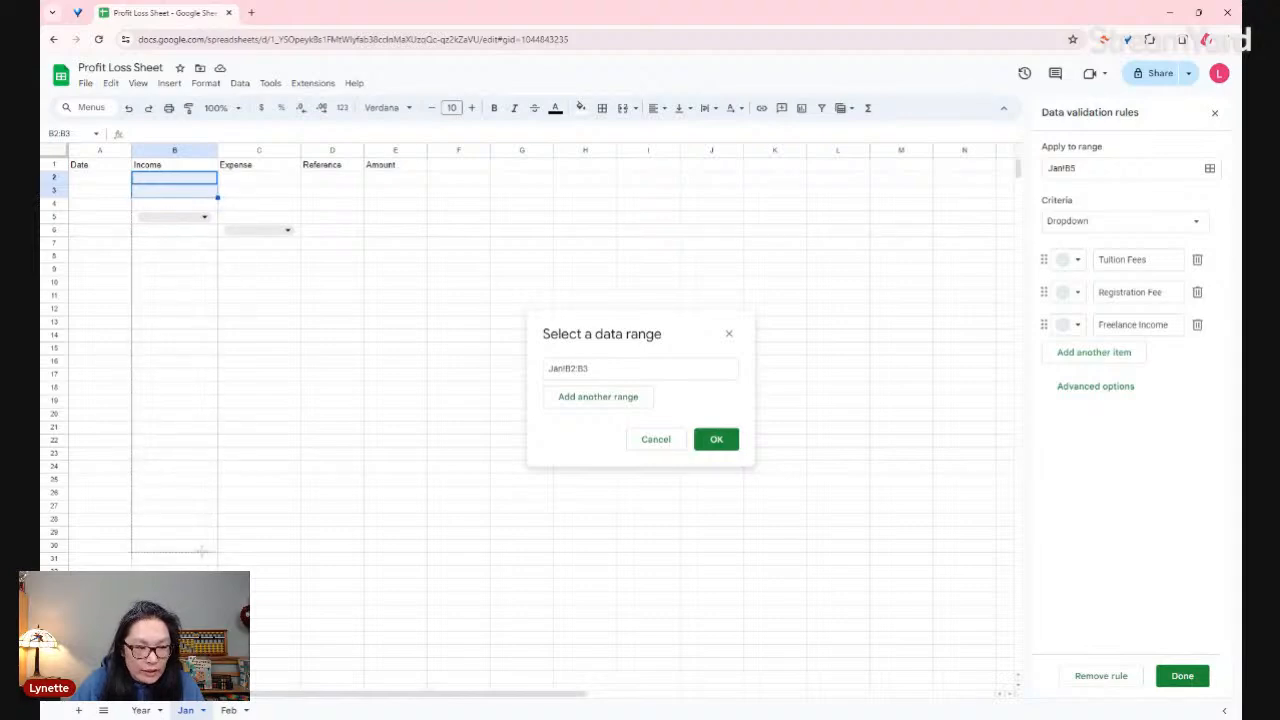
drag(201, 551, 214, 551)
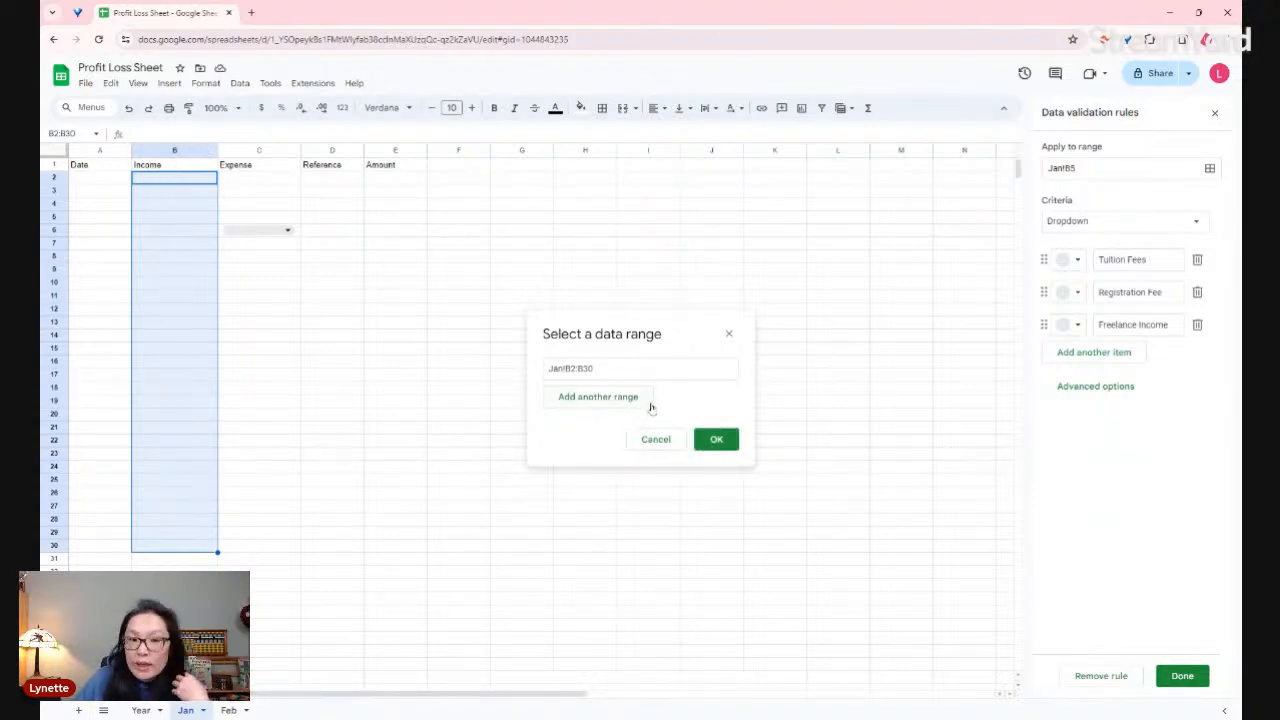
click(716, 440)
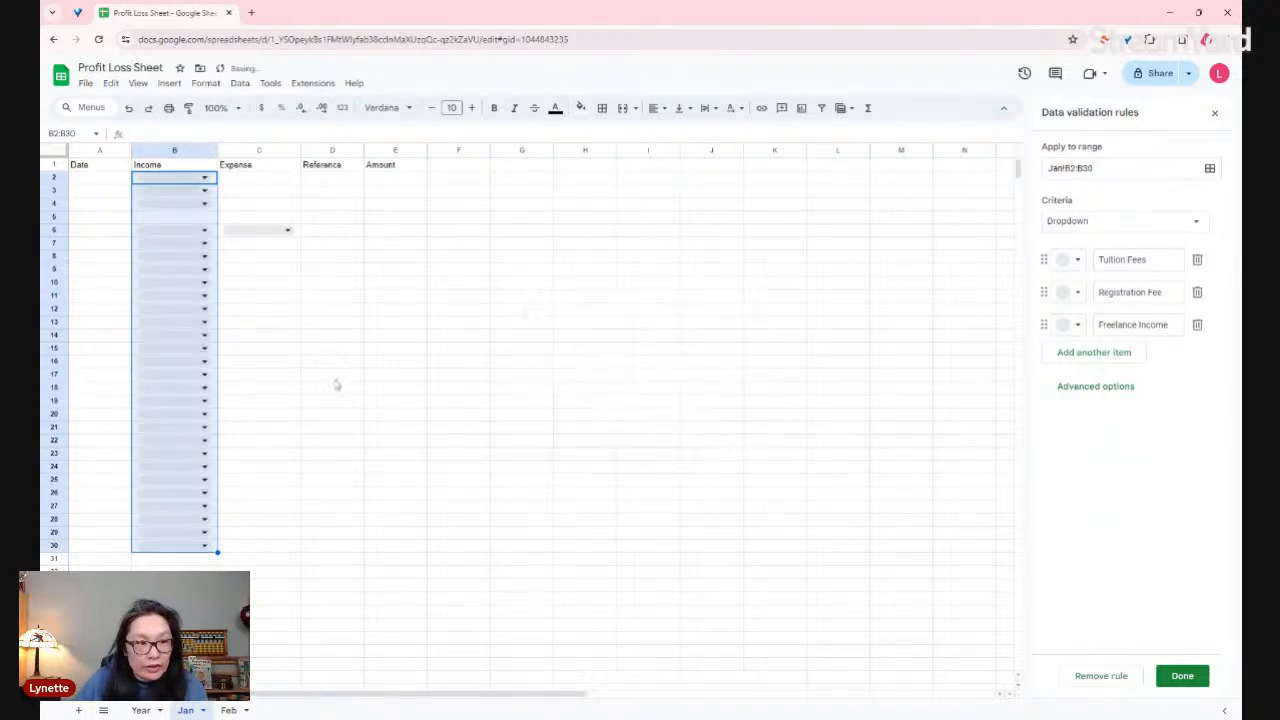
- Check which cells around B5 in the Income column offer the dropdown, and compare with the expense dropdown in C6
click(199, 217)
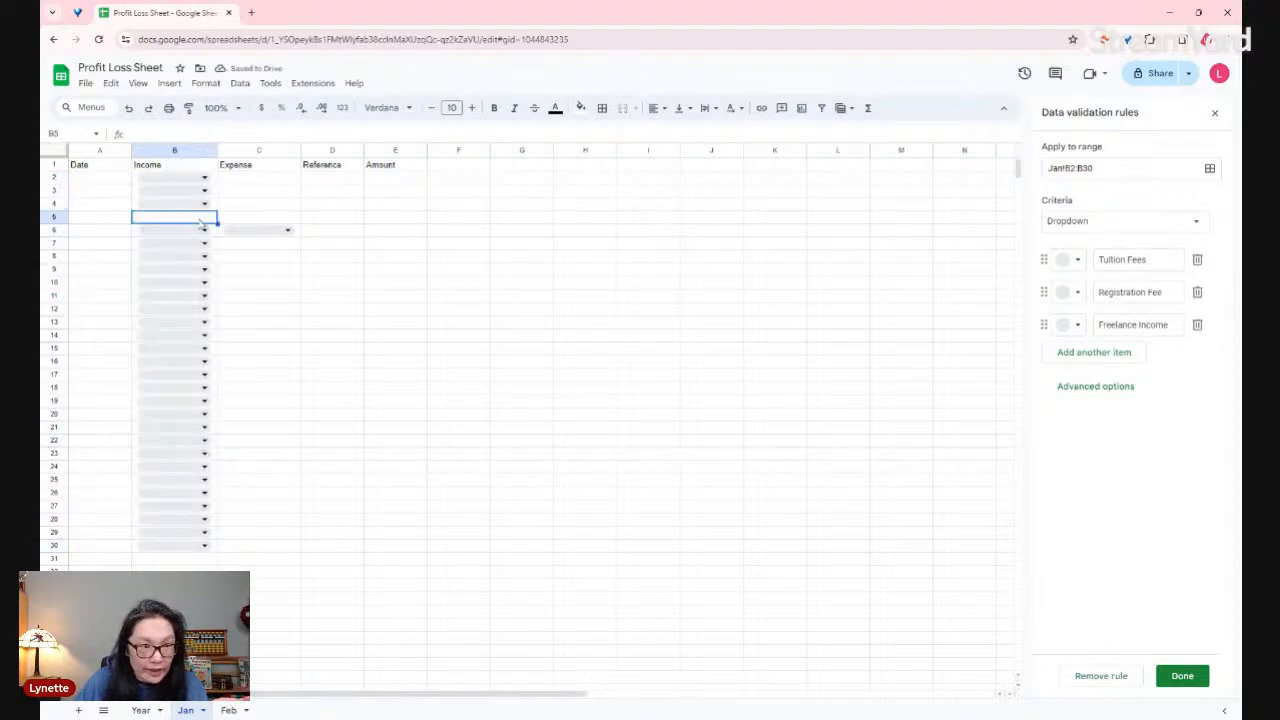
click(172, 231)
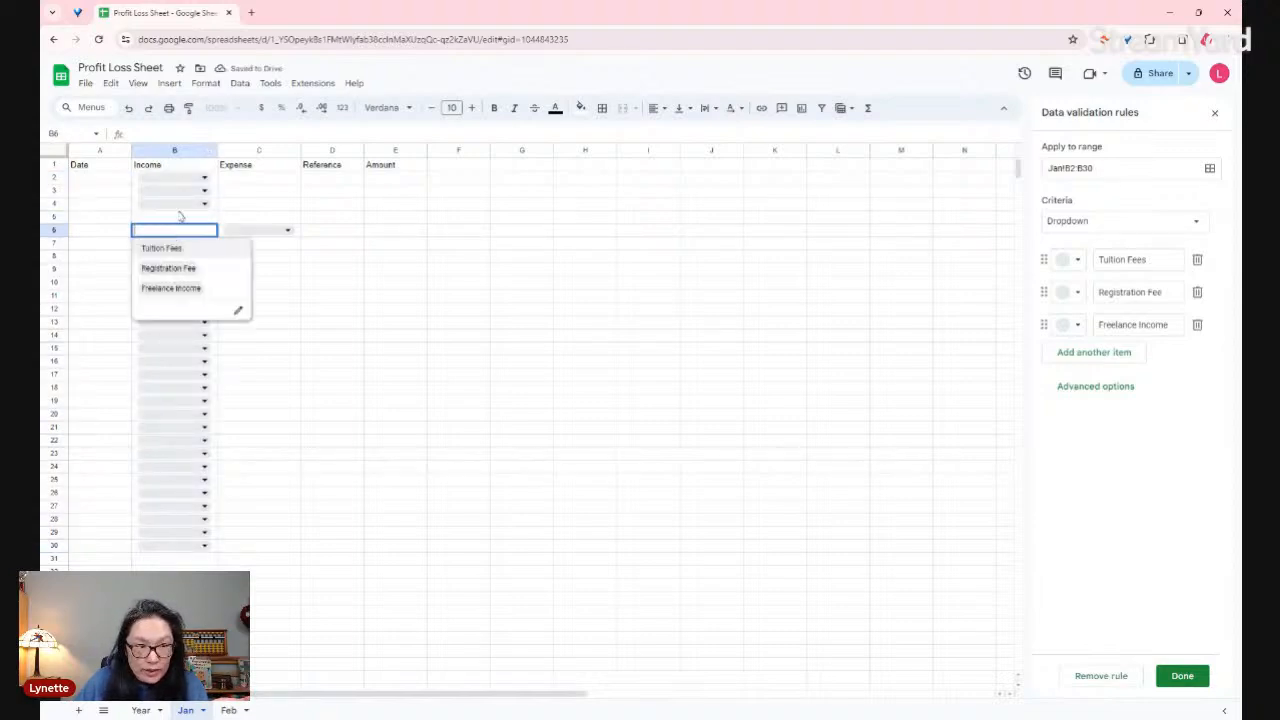
click(181, 216)
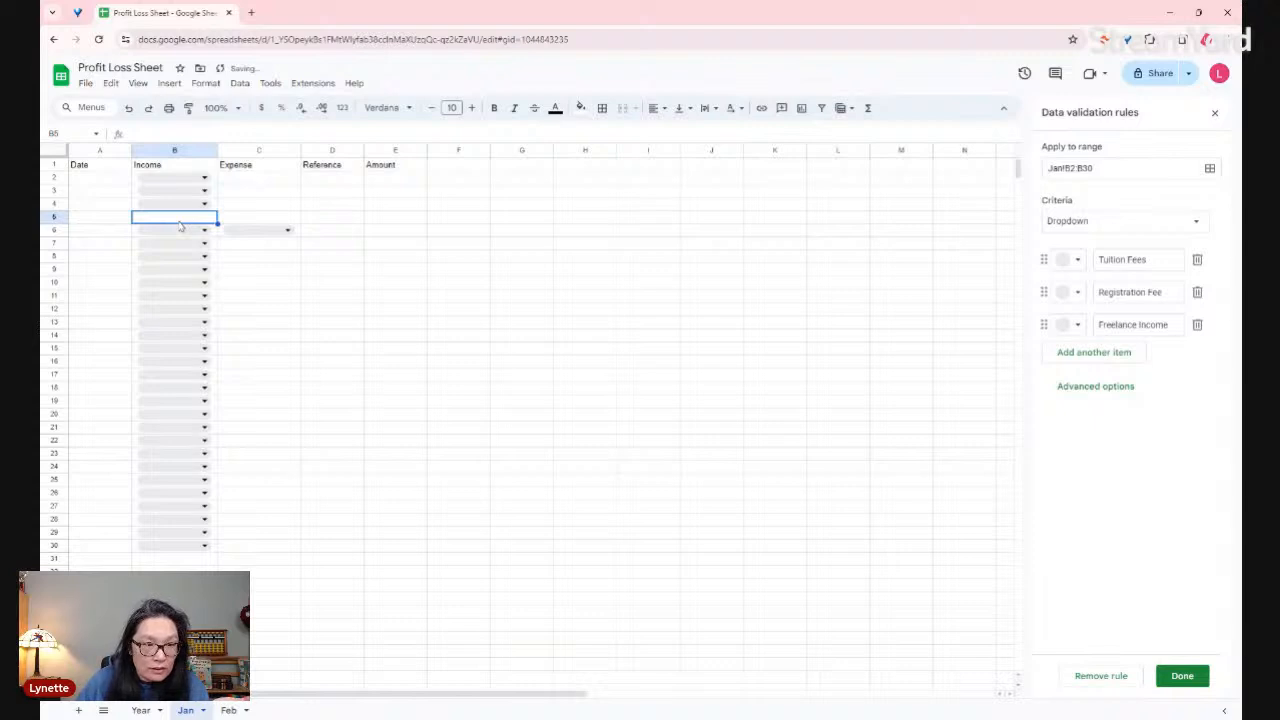
click(139, 193)
click(186, 220)
click(260, 231)
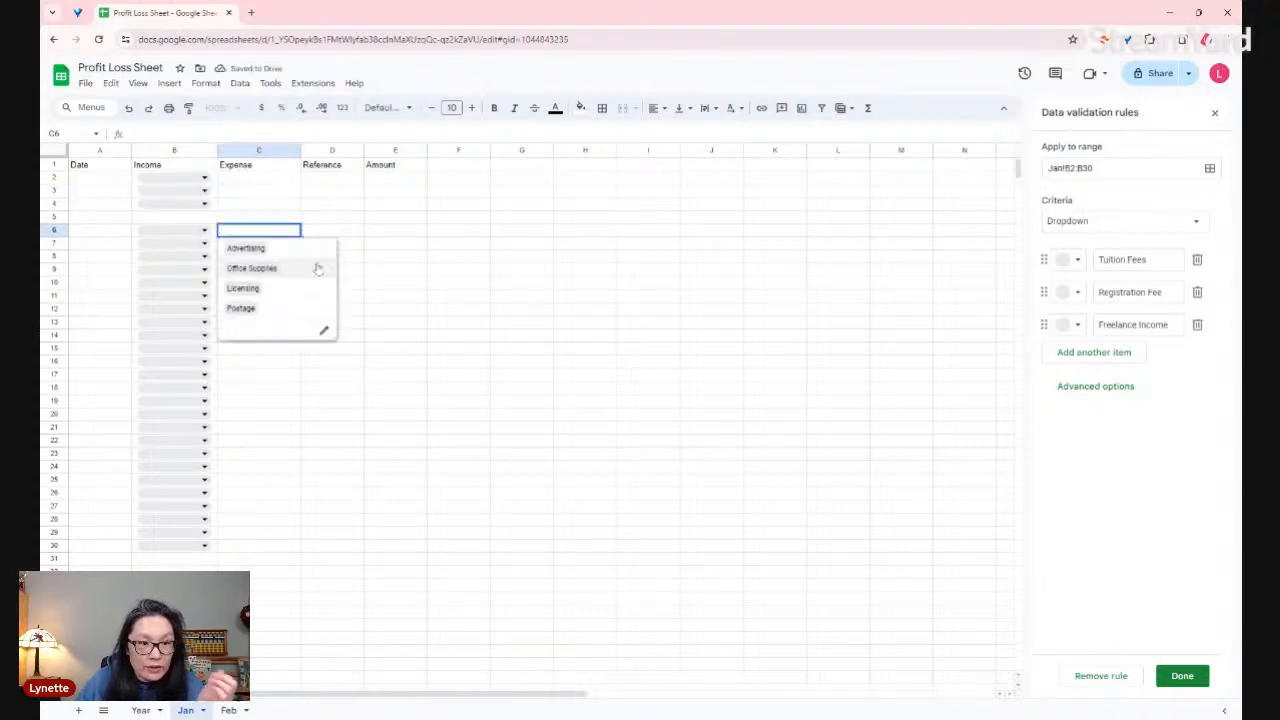
click(392, 269)
click(170, 209)
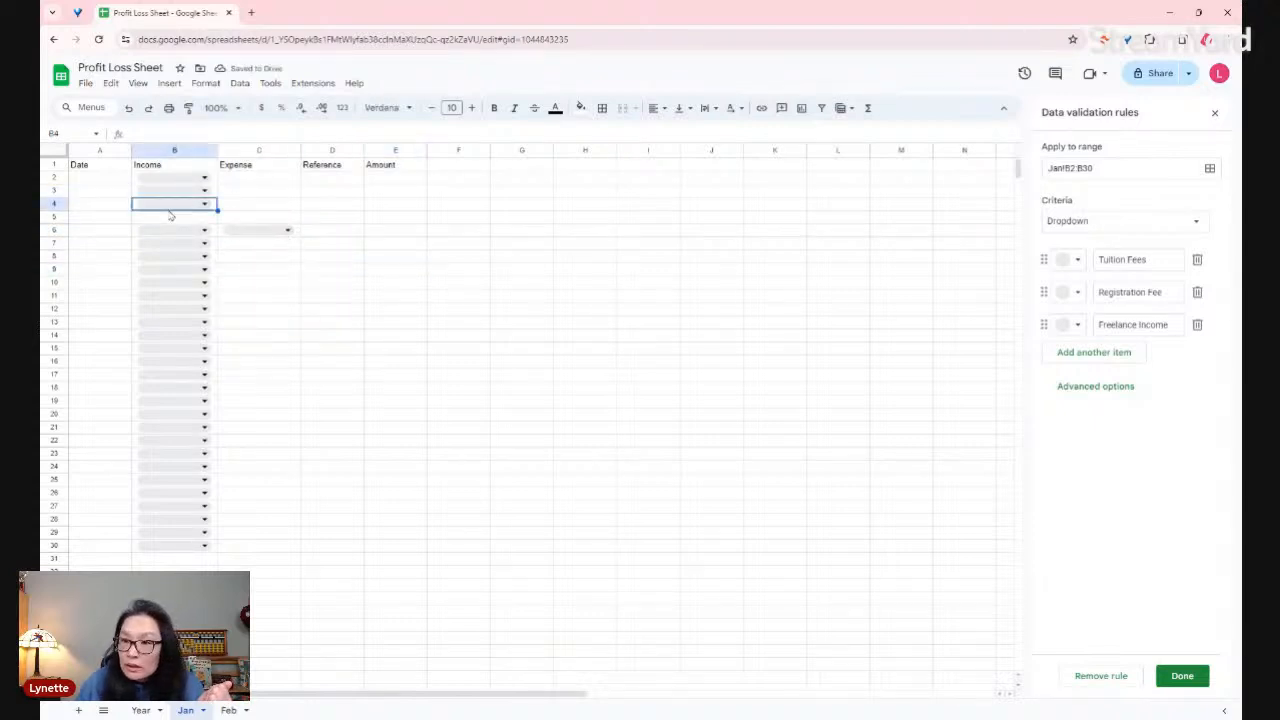
- Replace the income dropdown rule's split range with the single continuous range B2:B30 and save the rule
click(1182, 676)
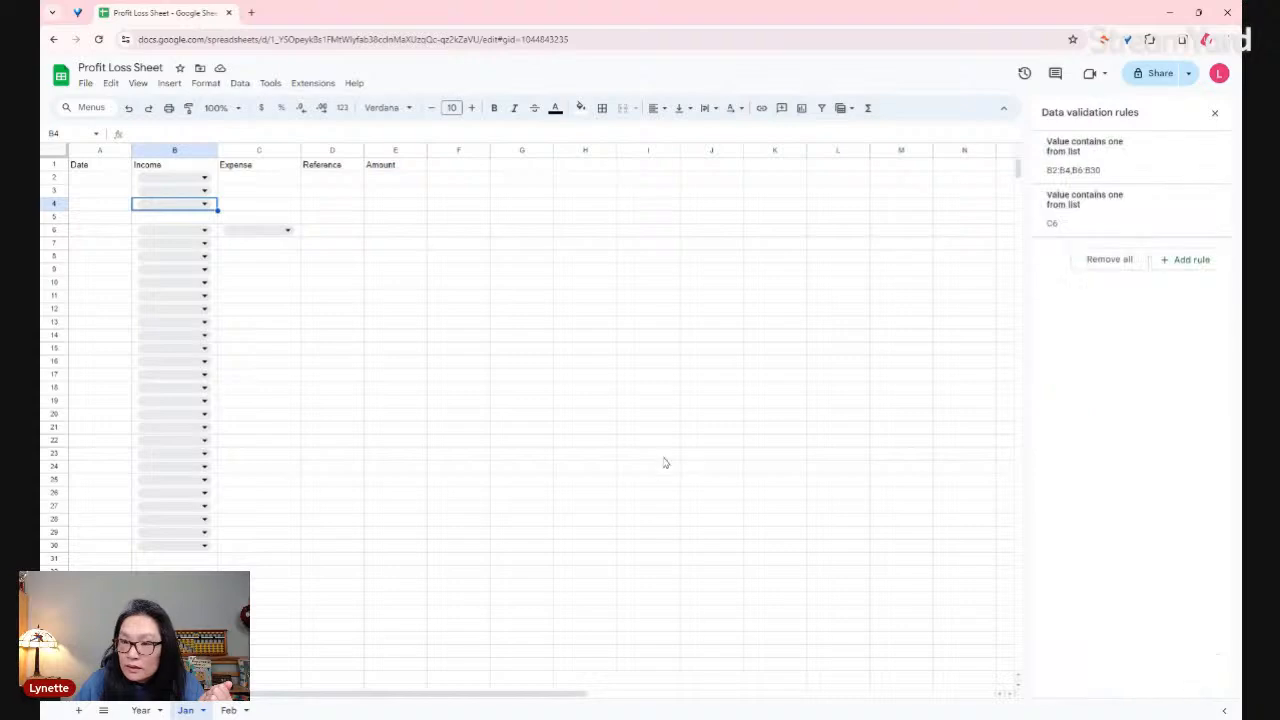
click(1102, 172)
double_click(1093, 168)
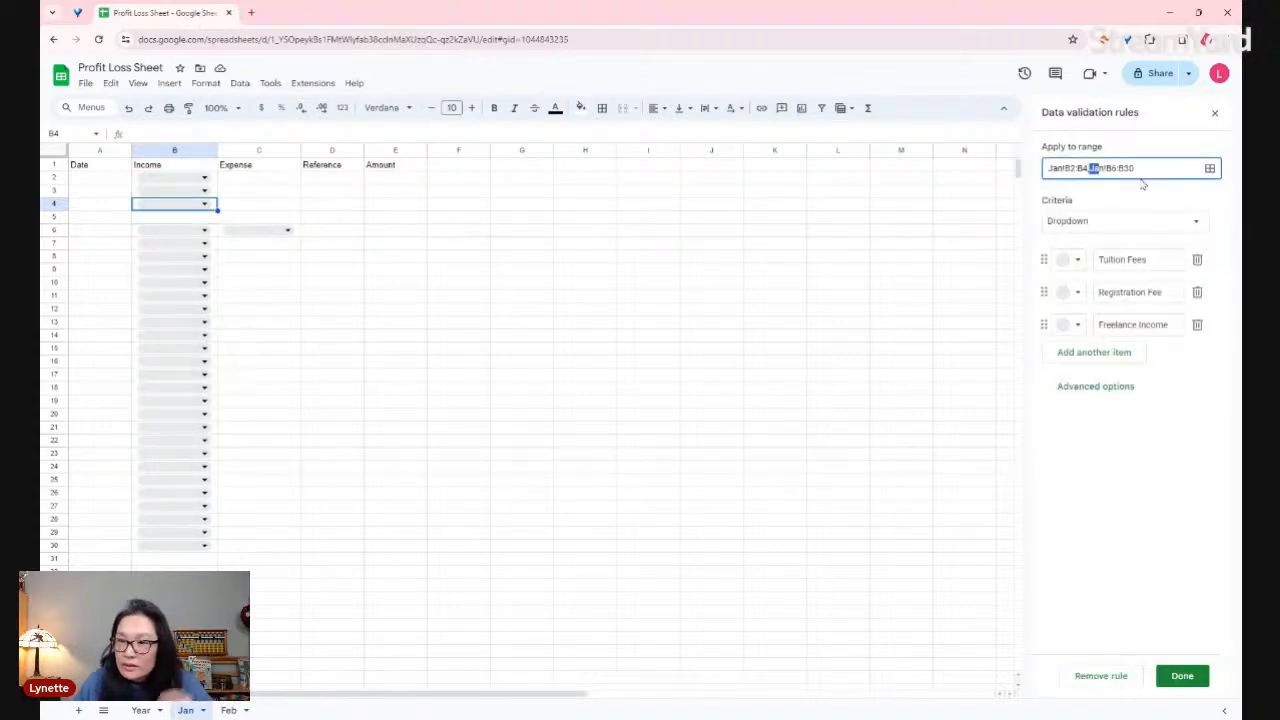
key(BackSpace)
key(BackSpace)
key(BackSpace)
key(BackSpace)
key(BackSpace)
key(BackSpace)
key(BackSpace)
key(BackSpace)
key(BackSpace)
key(BackSpace)
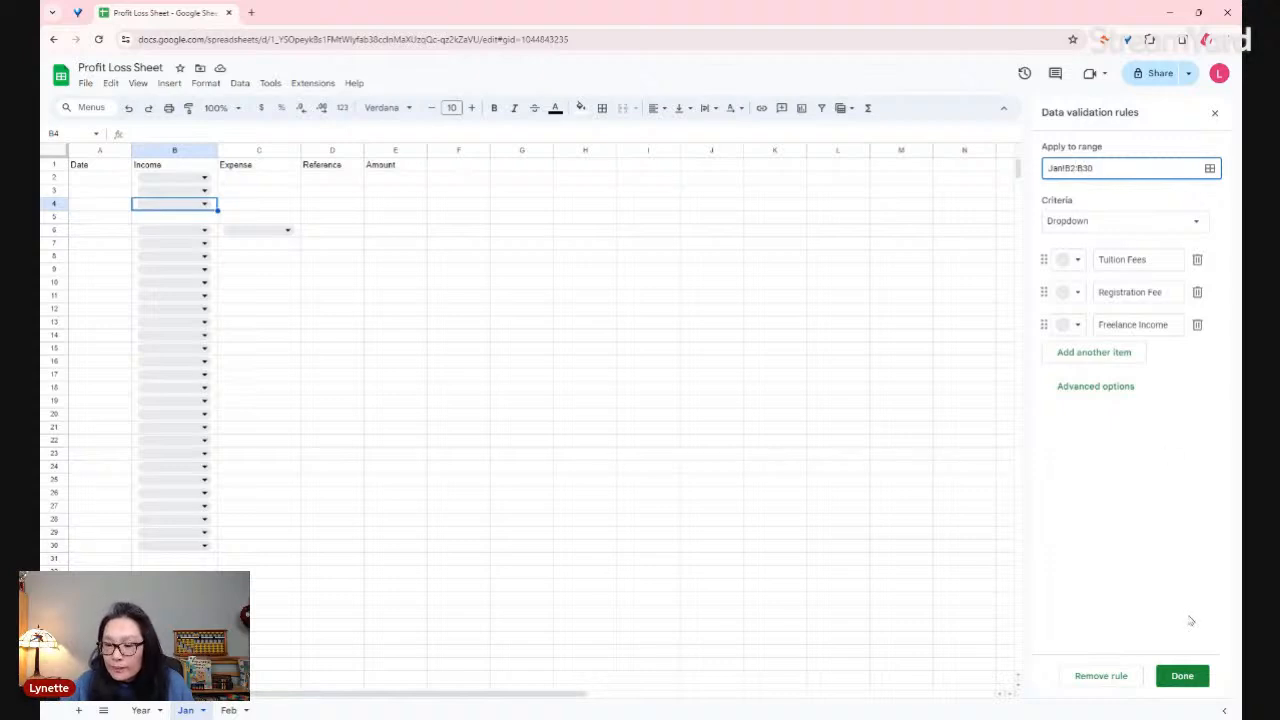
click(1184, 676)
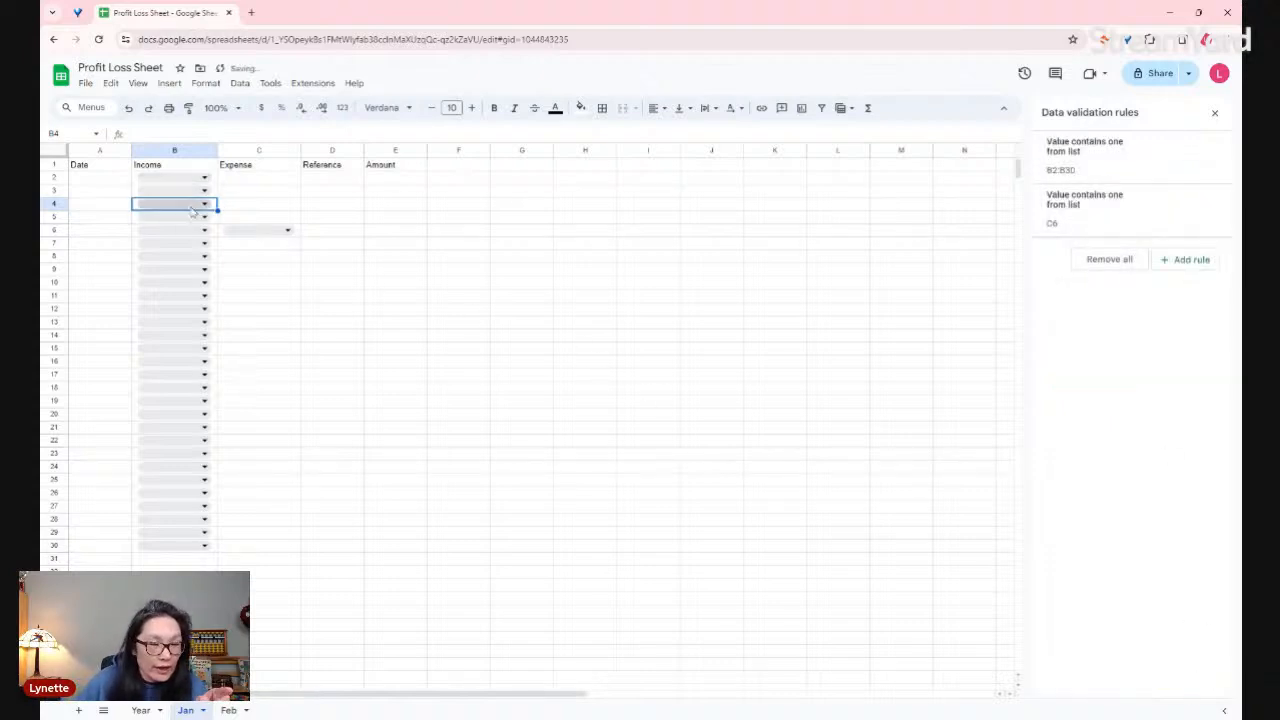
- Extend the range of the expense dropdown rule from cell C6 to C2:C30 and save the rule
click(287, 230)
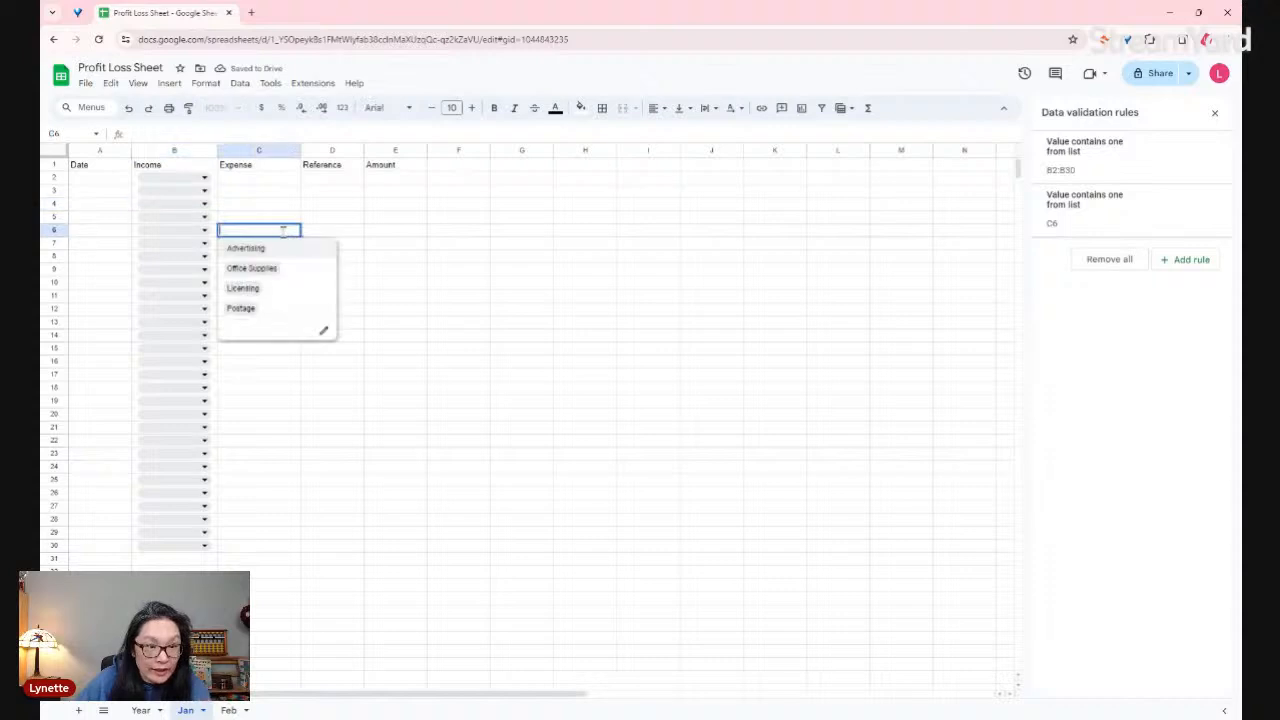
click(485, 362)
click(287, 230)
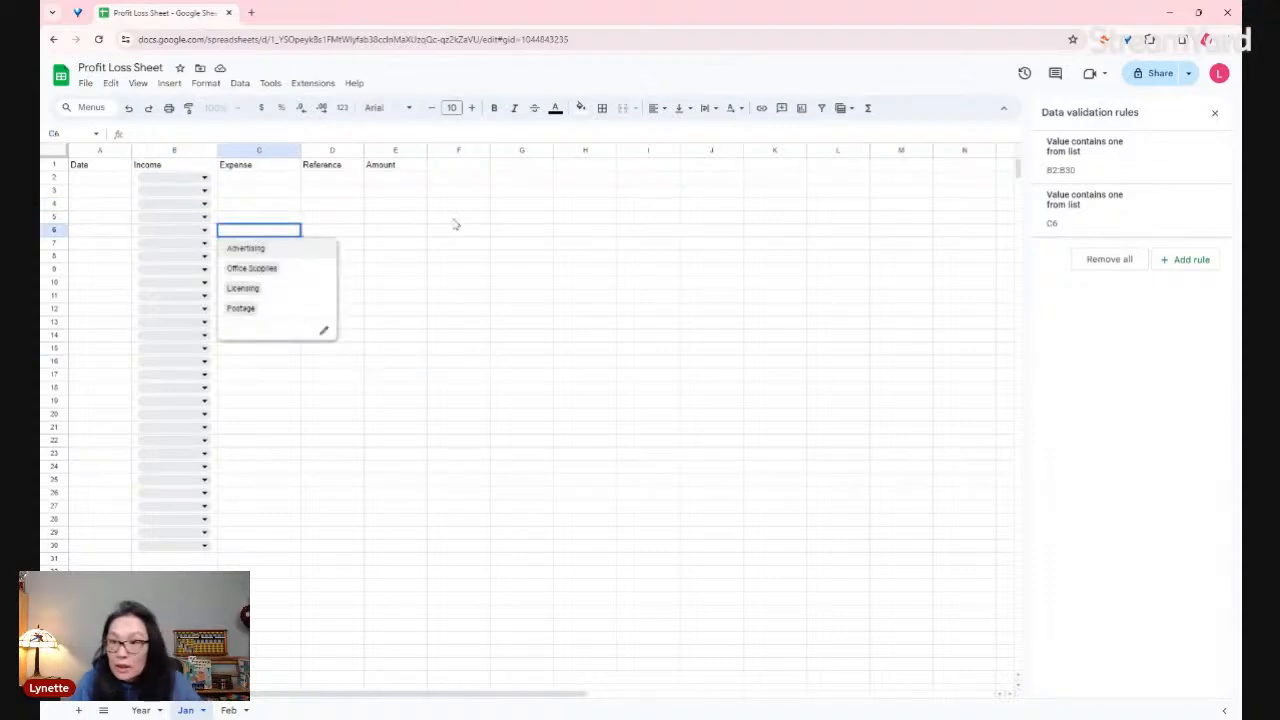
mouse_move(1116, 166)
click(458, 309)
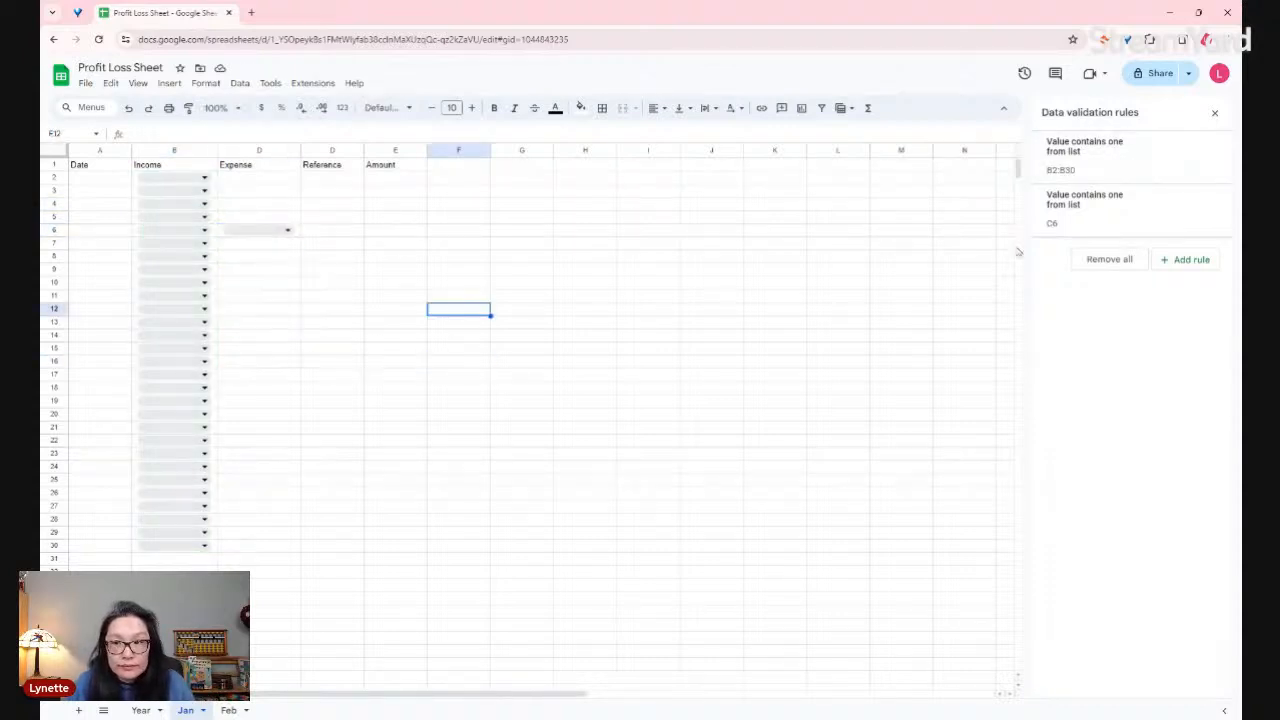
click(252, 237)
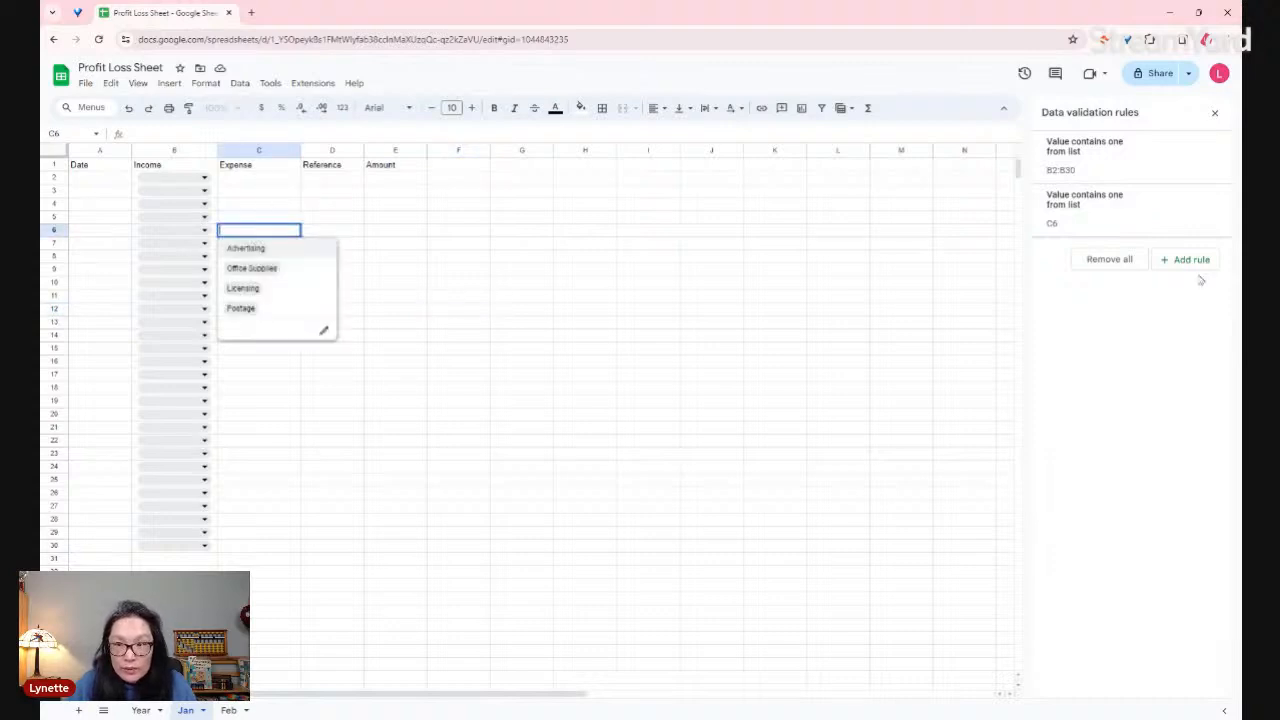
mouse_move(1107, 211)
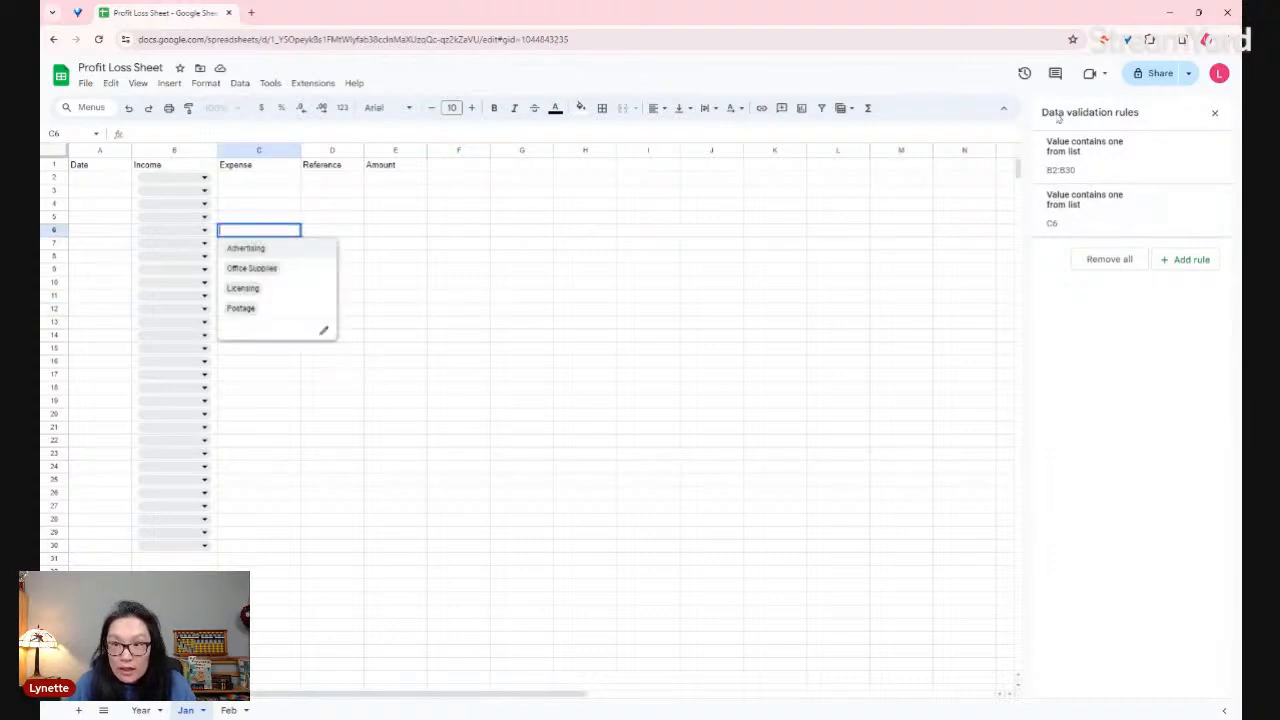
click(1103, 217)
click(1100, 168)
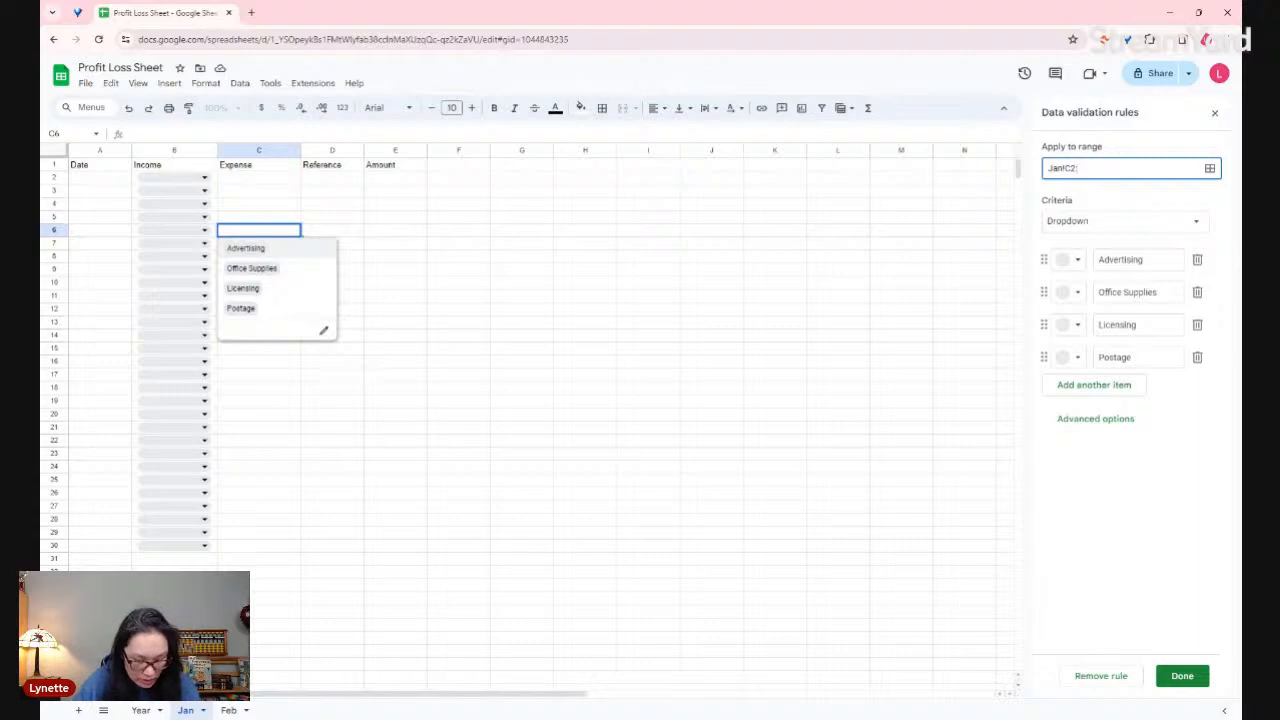
text(2:c30)
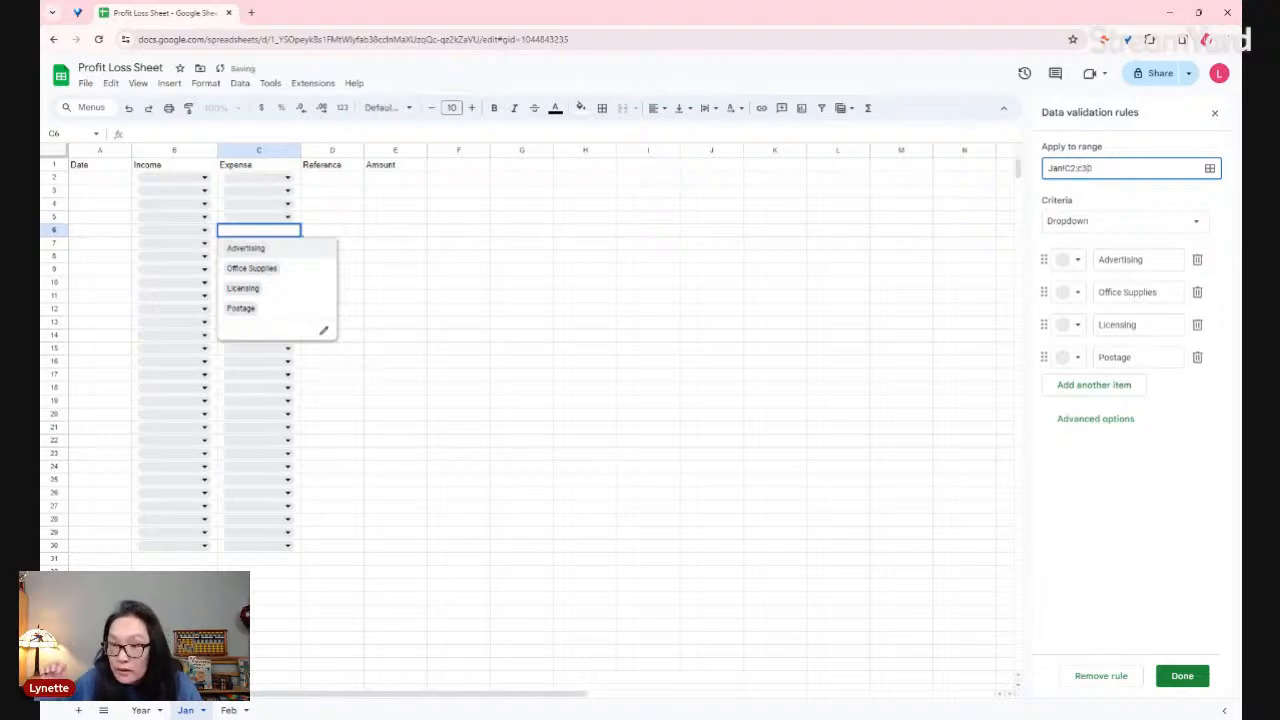
click(1183, 676)
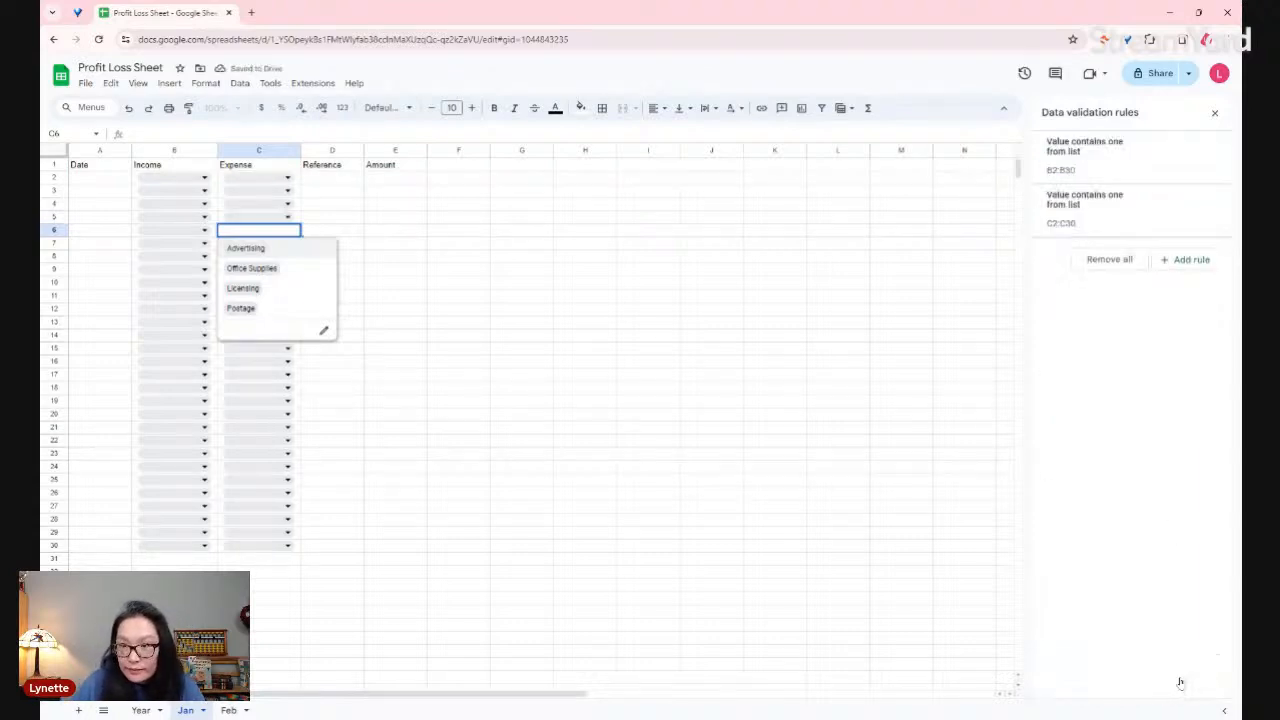
- Check the expense dropdowns in C2 and C17 and the income dropdown in B6, and look over the Date and Amount entry cells
click(640, 334)
click(260, 177)
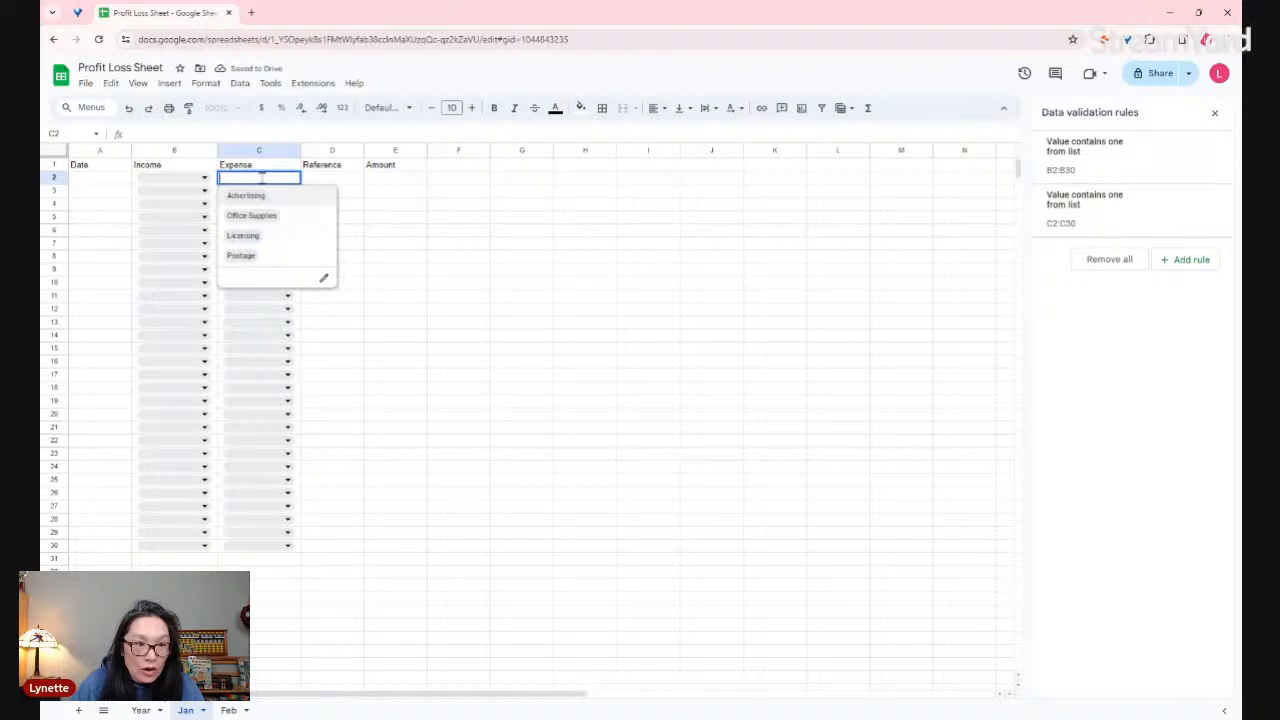
click(252, 374)
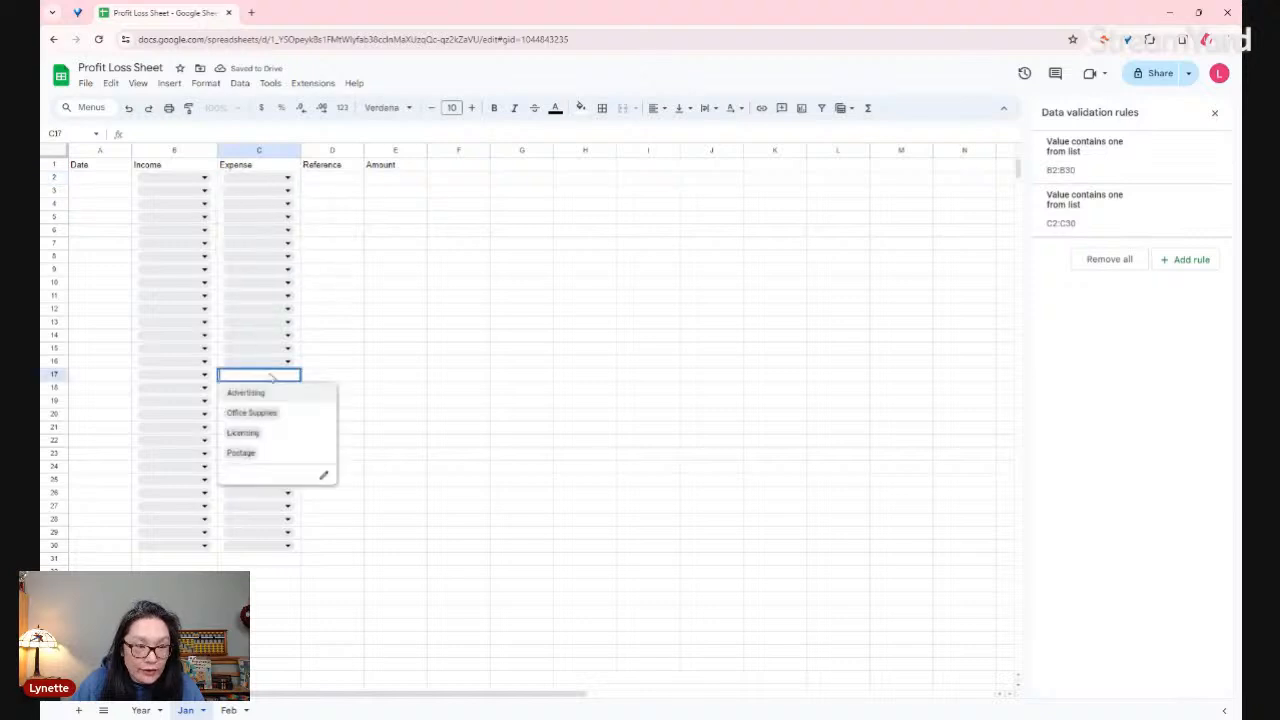
click(177, 234)
drag(100, 177, 106, 532)
drag(400, 182, 379, 551)
- Add a SUM formula in E31 that totals the Amount column range E2:E30
click(377, 563)
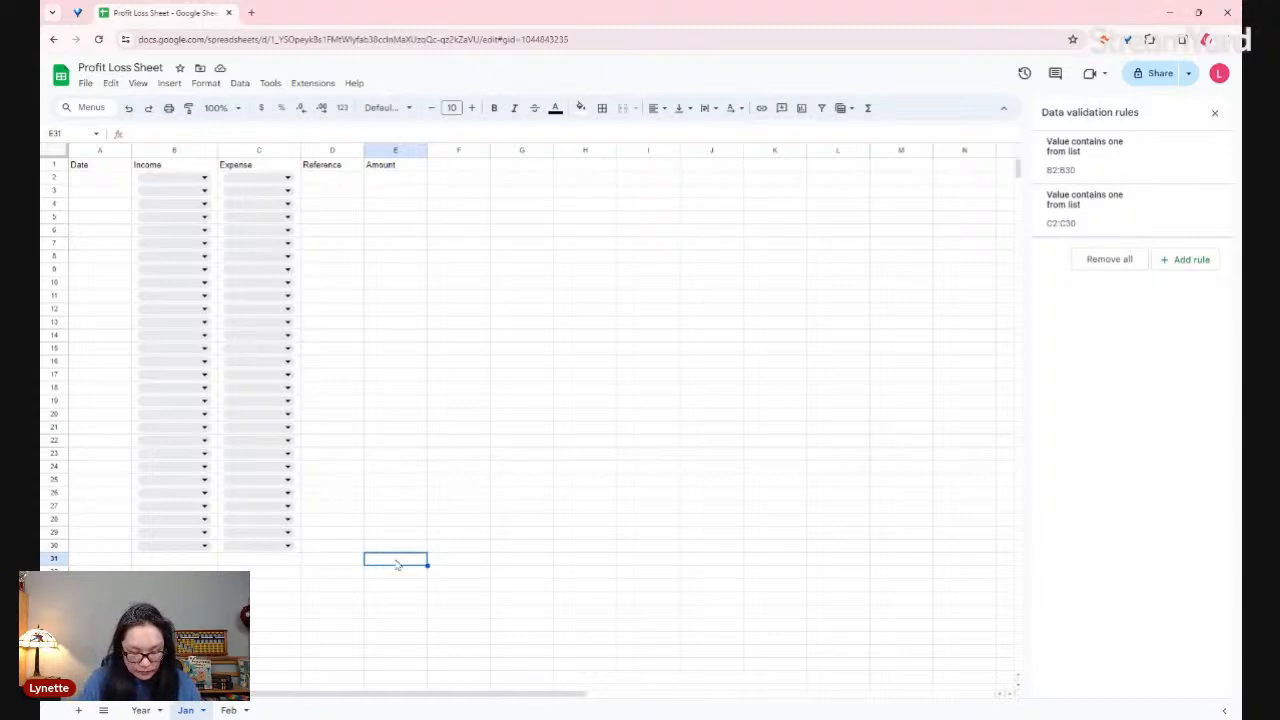
text(=sum)
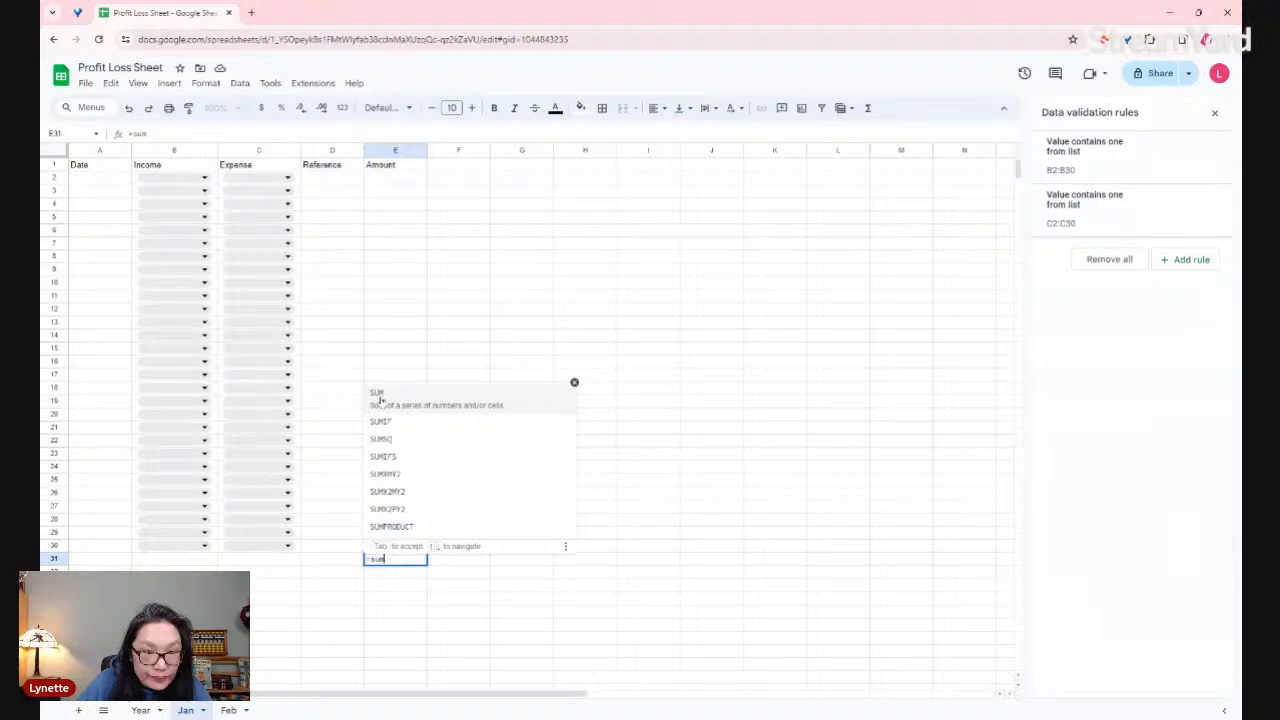
click(386, 405)
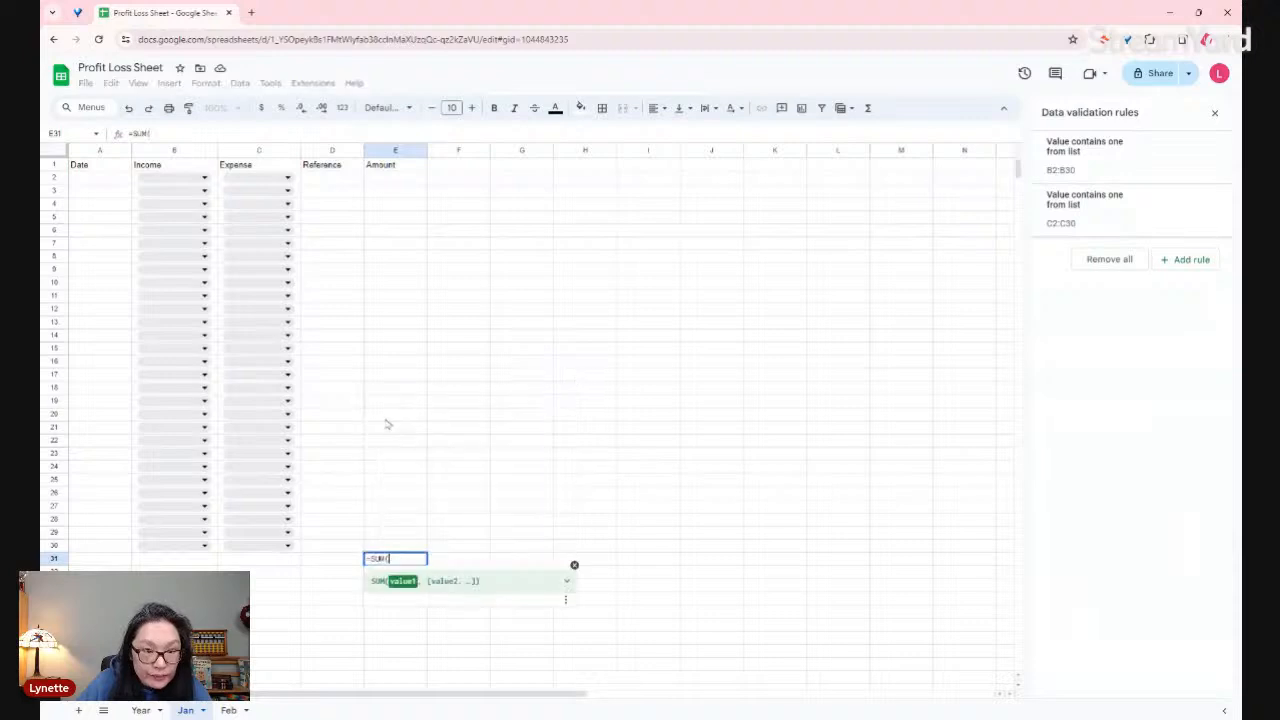
drag(397, 542, 386, 184)
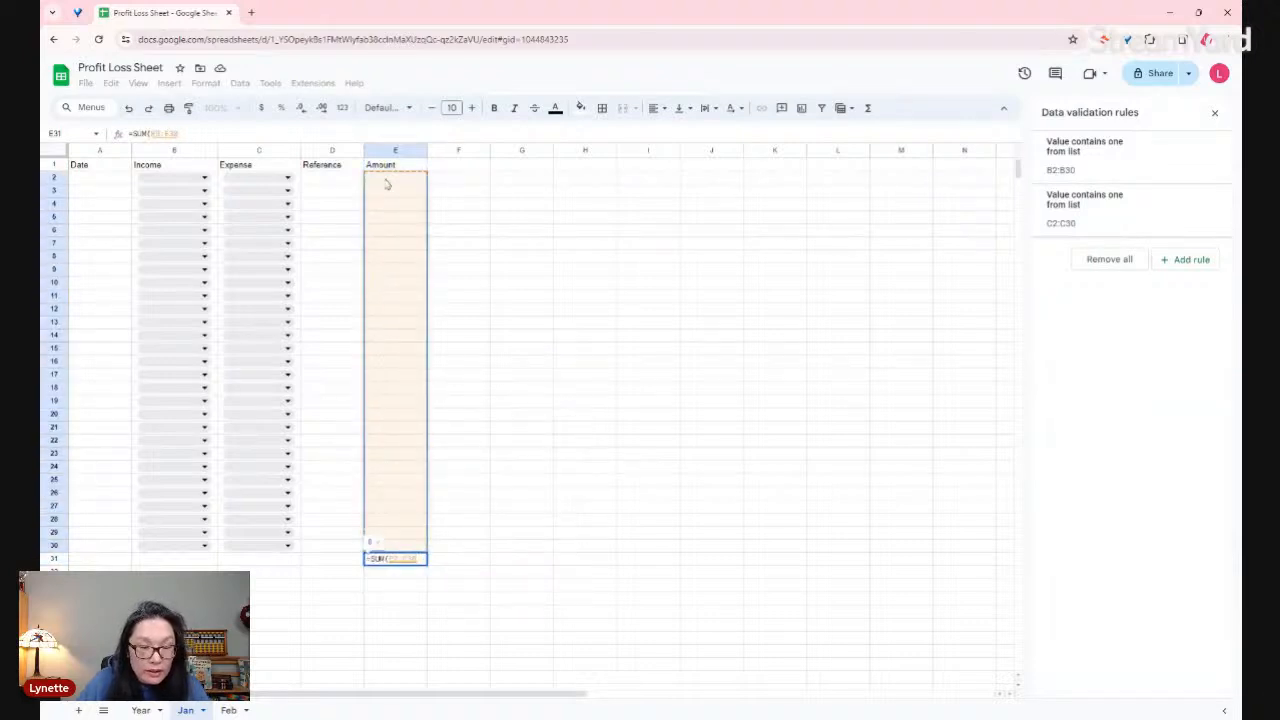
key(Return)
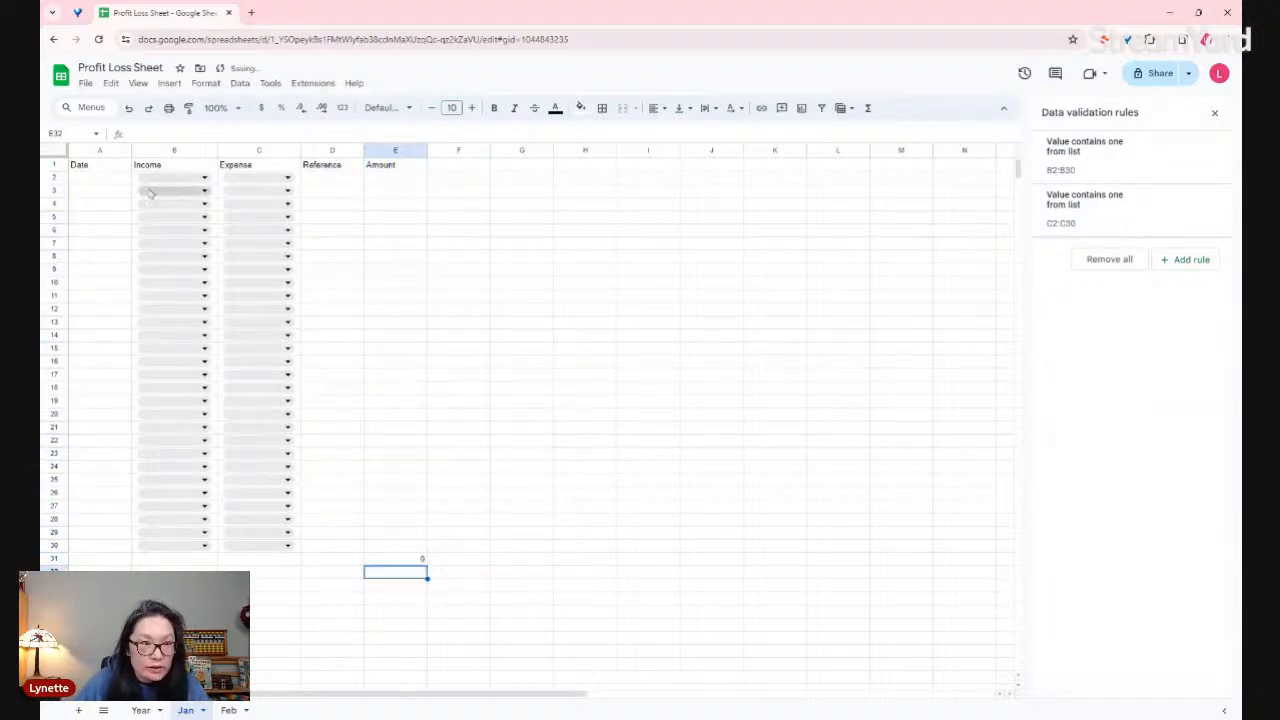
- Enter the date 1/22/2024 in A2 and choose Registration Fee as the income category in B2
click(97, 181)
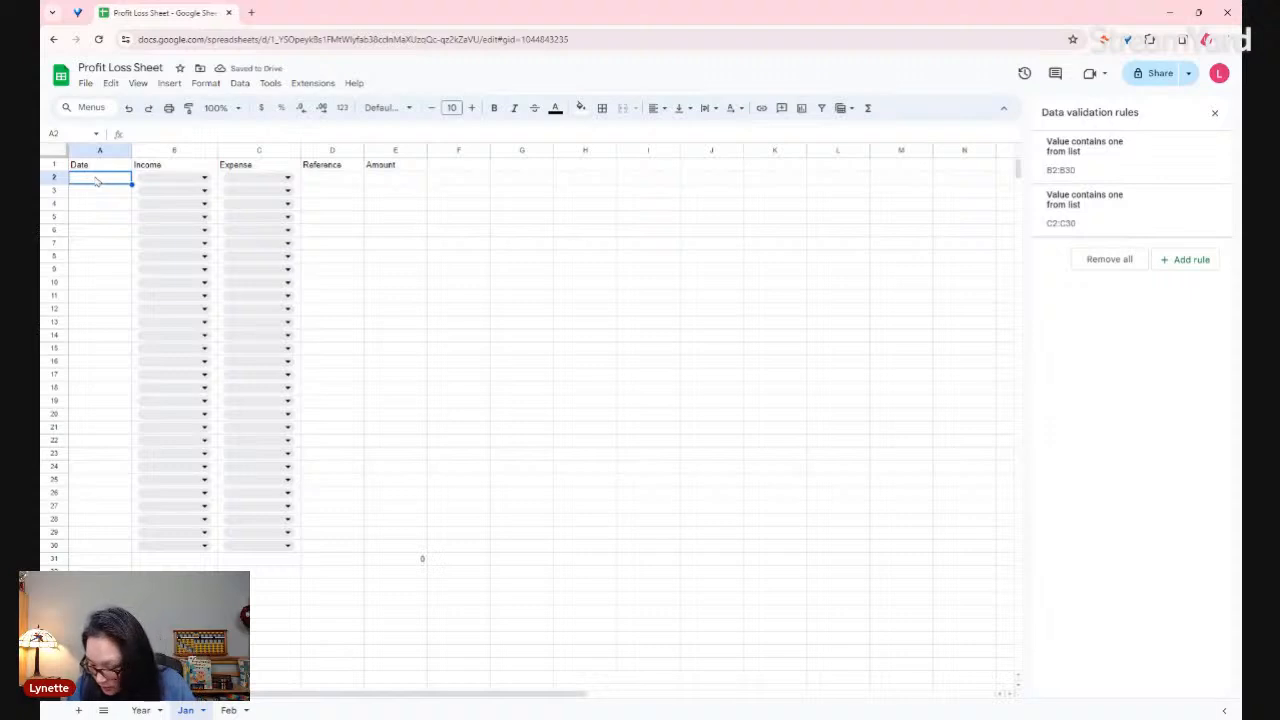
text(1/22/202)
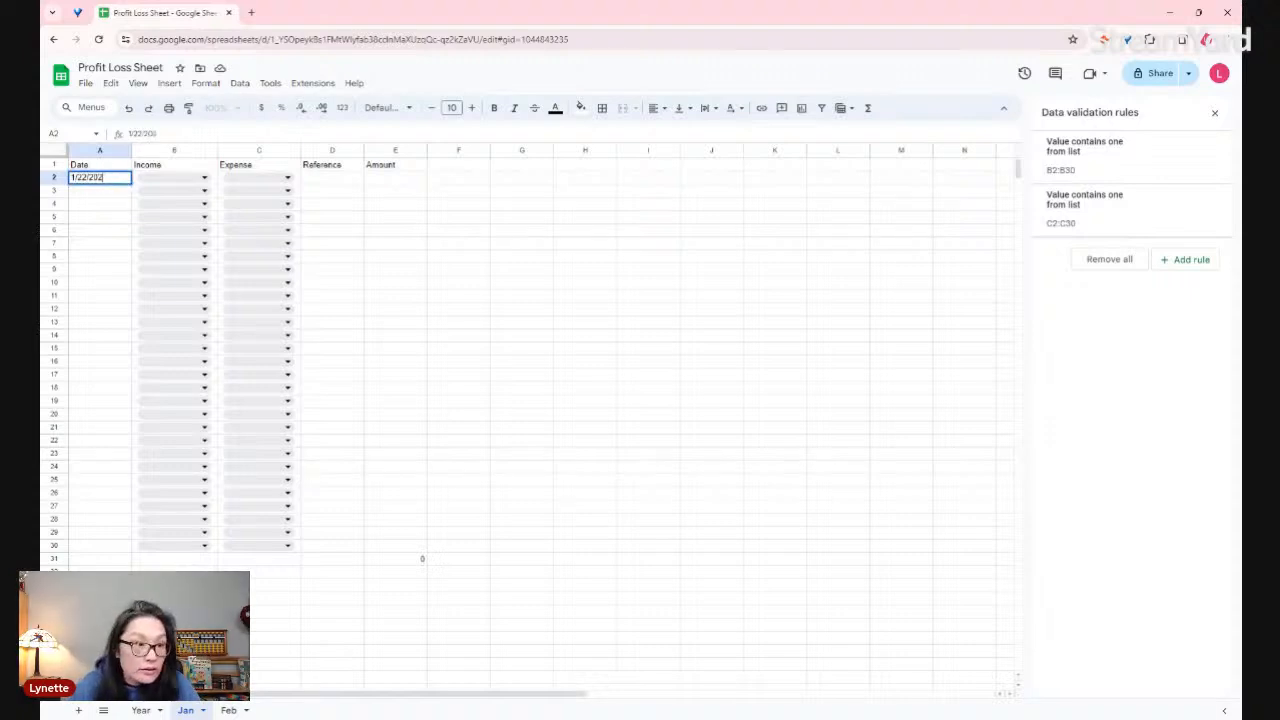
text(4)
key(Tab)
click(190, 178)
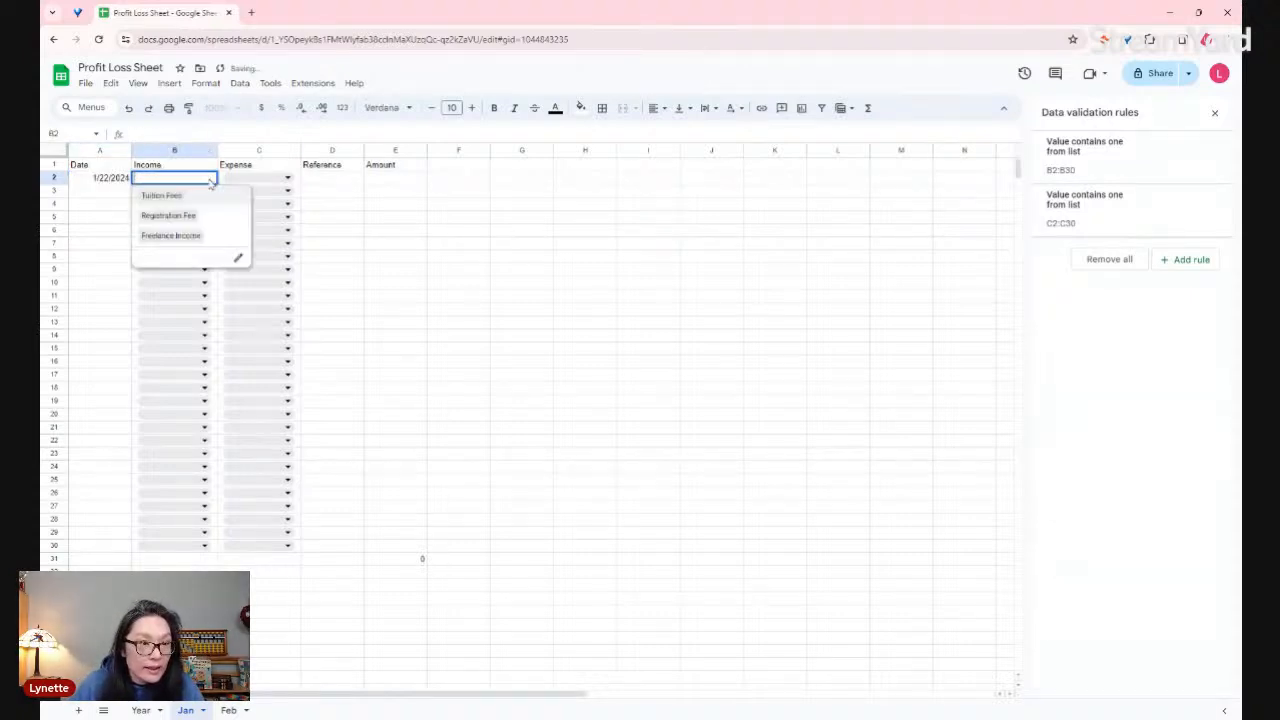
click(225, 214)
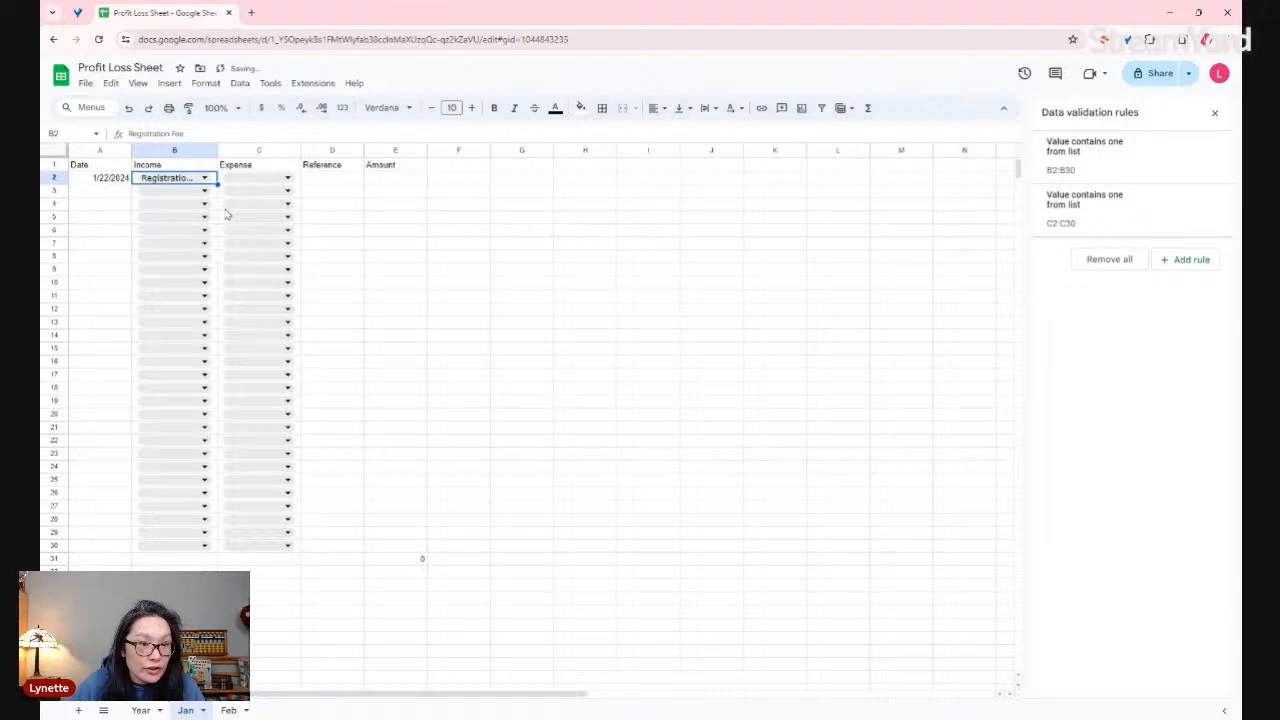
- Widen the Reference column and complete row 2 with the reference "class starts" and an amount of 50
click(325, 180)
drag(363, 150, 464, 150)
text(cl)
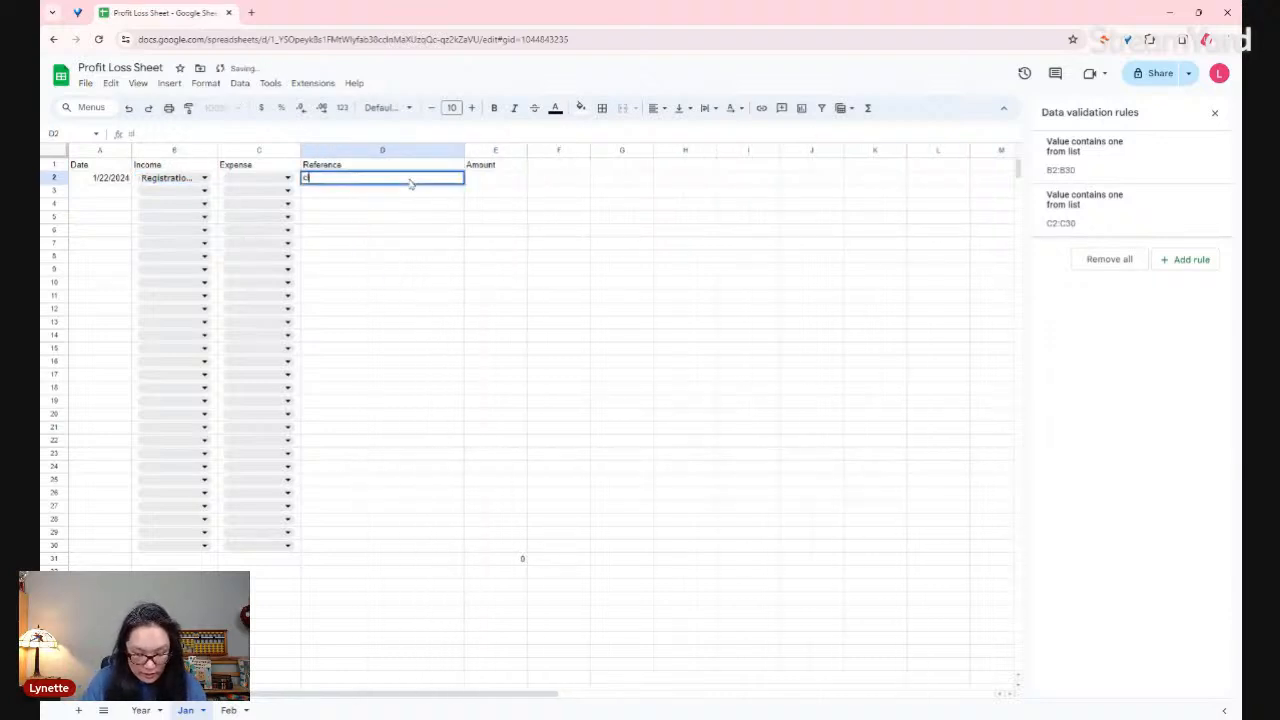
text(ass startes)
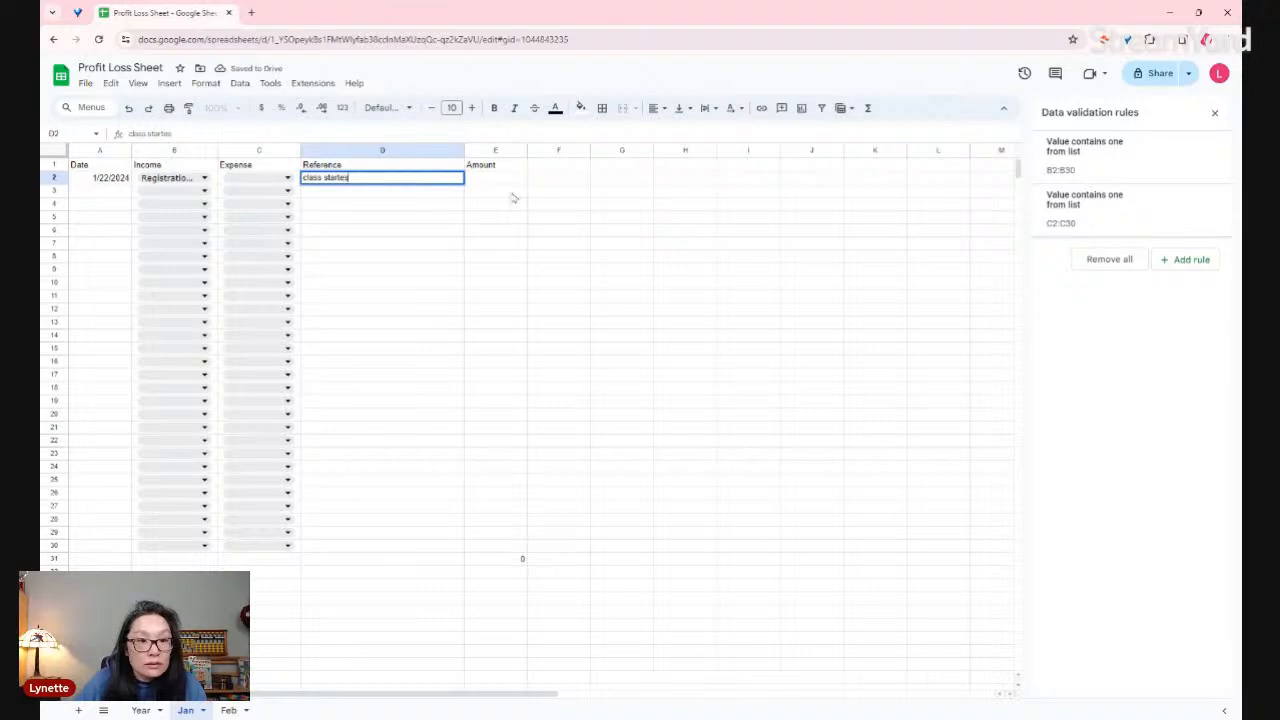
click(495, 181)
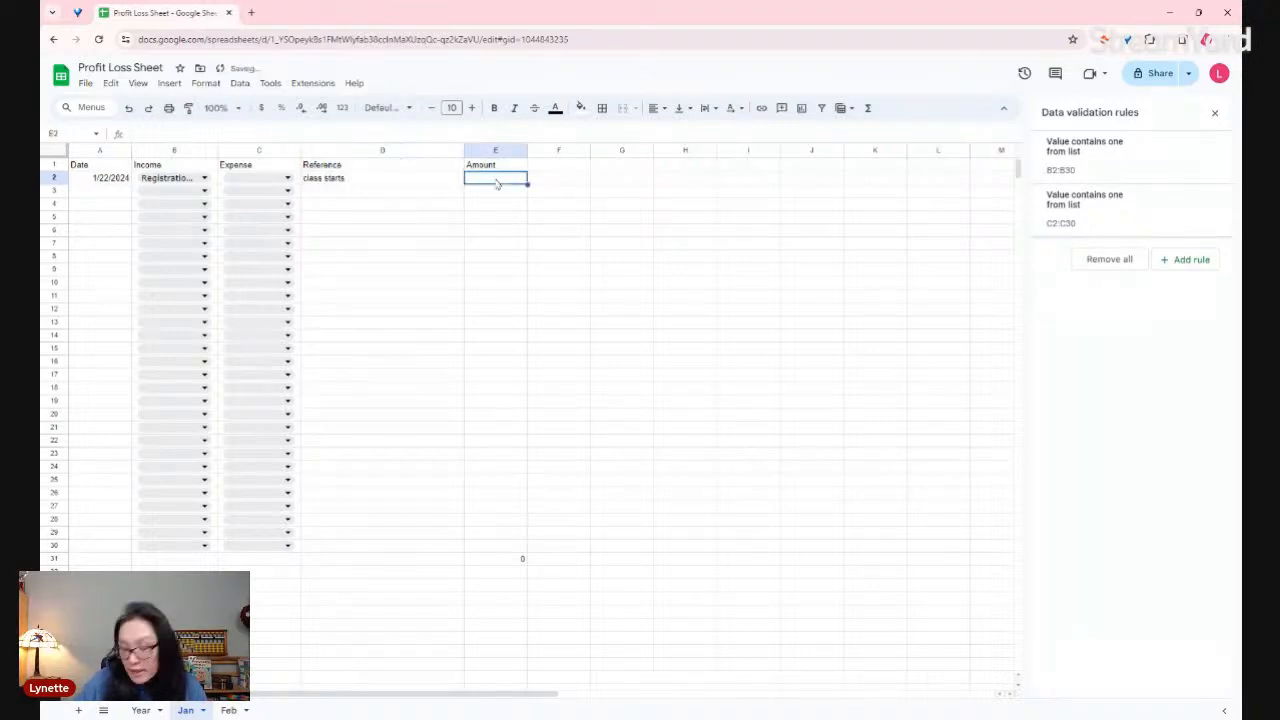
text(50)
key(Return)
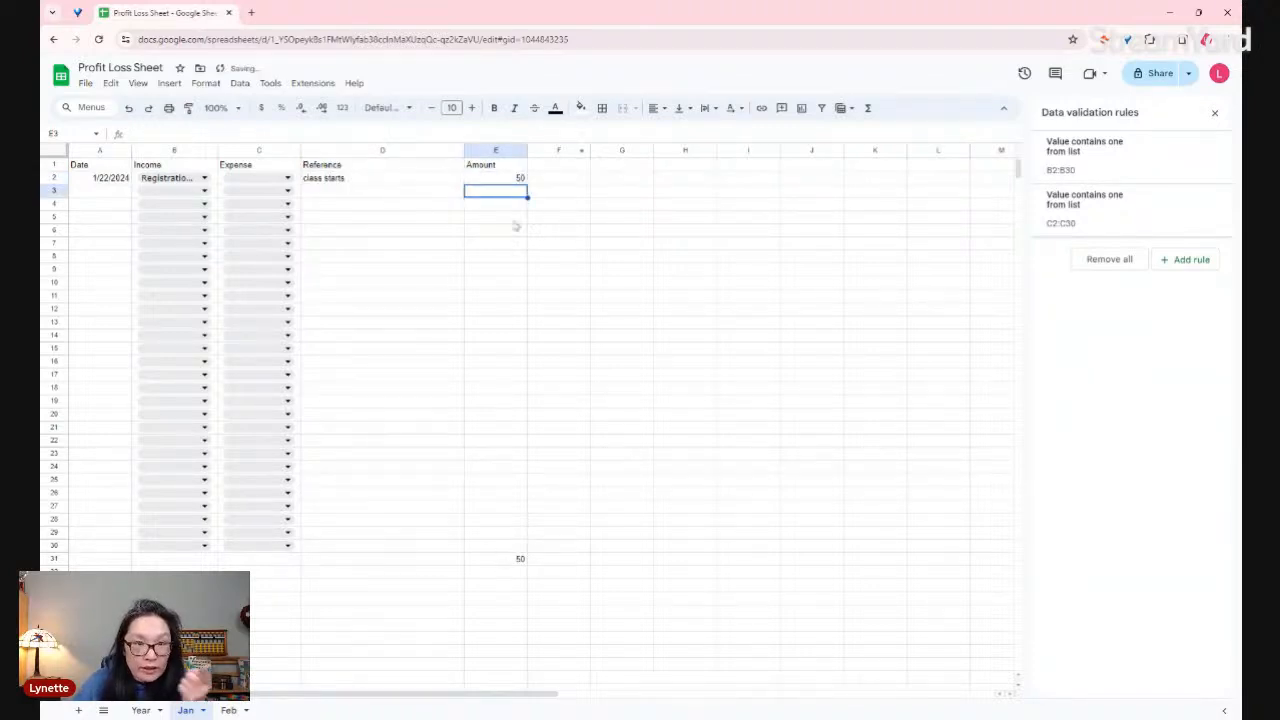
drag(516, 181, 520, 510)
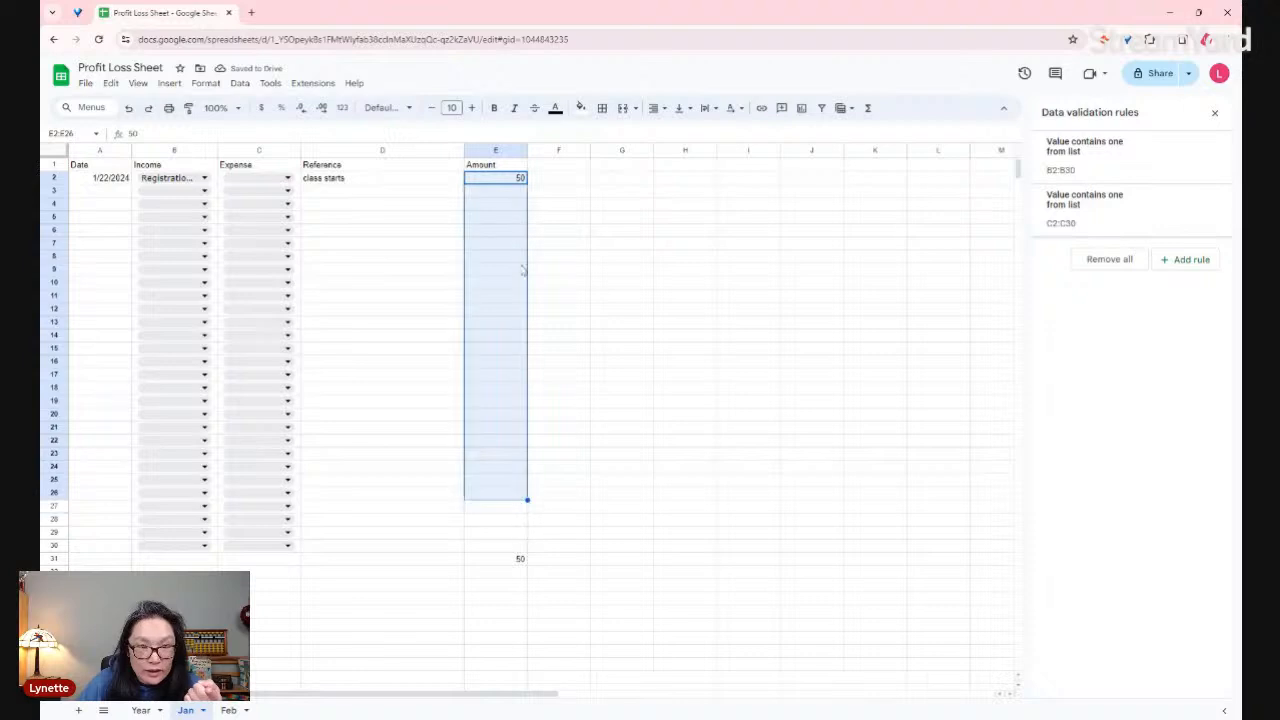
click(604, 245)
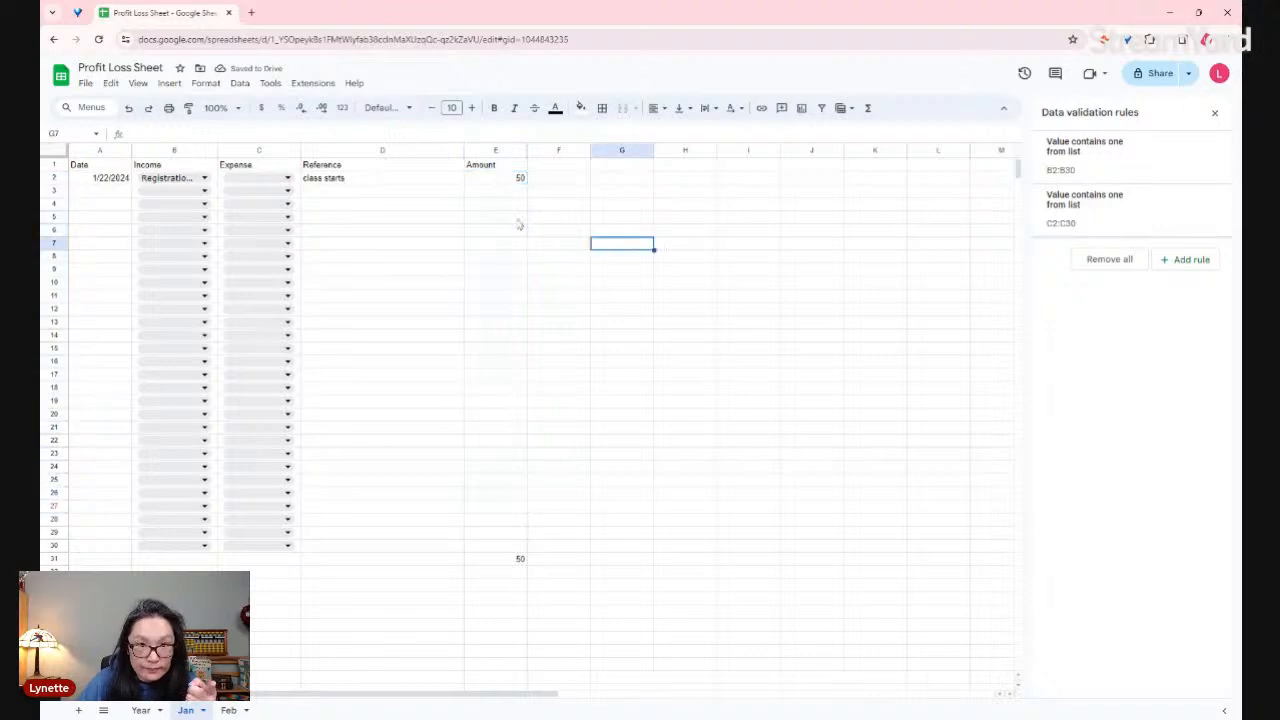
- Fill in row 3 with the Freelance Income category, the reference "website" and an amount of 100
click(202, 190)
click(178, 250)
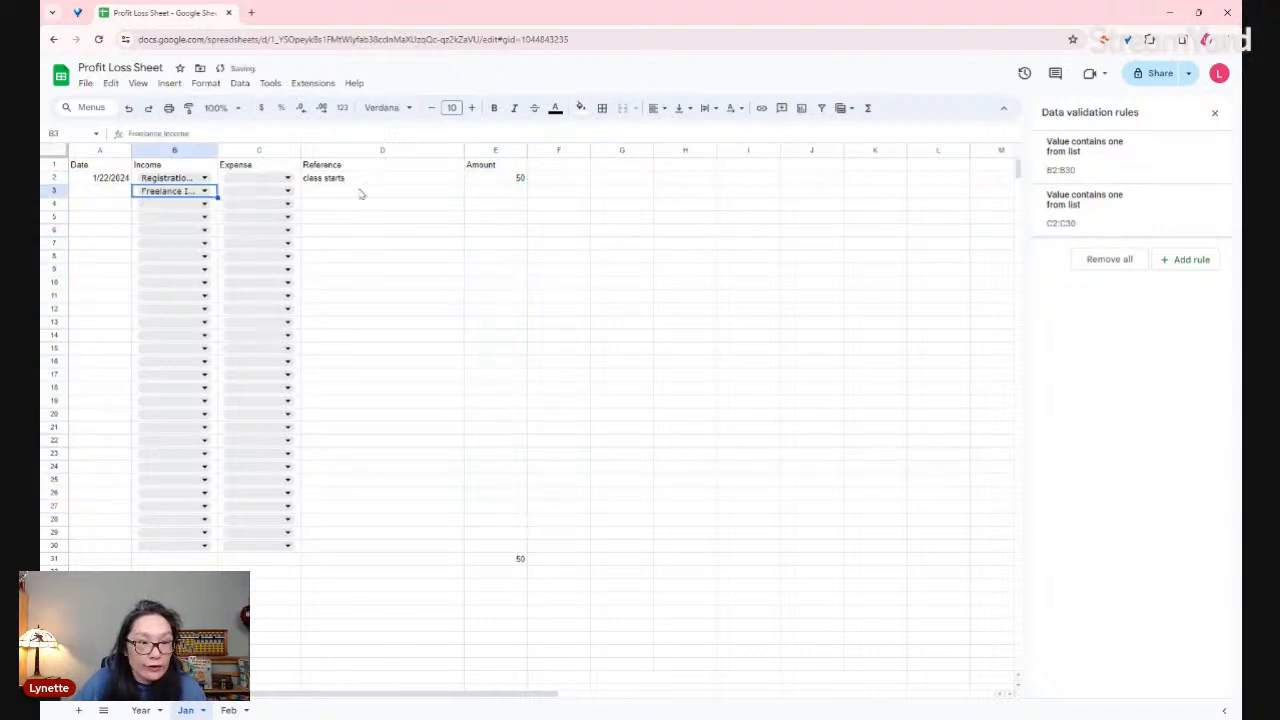
click(360, 194)
text(website)
key(Tab)
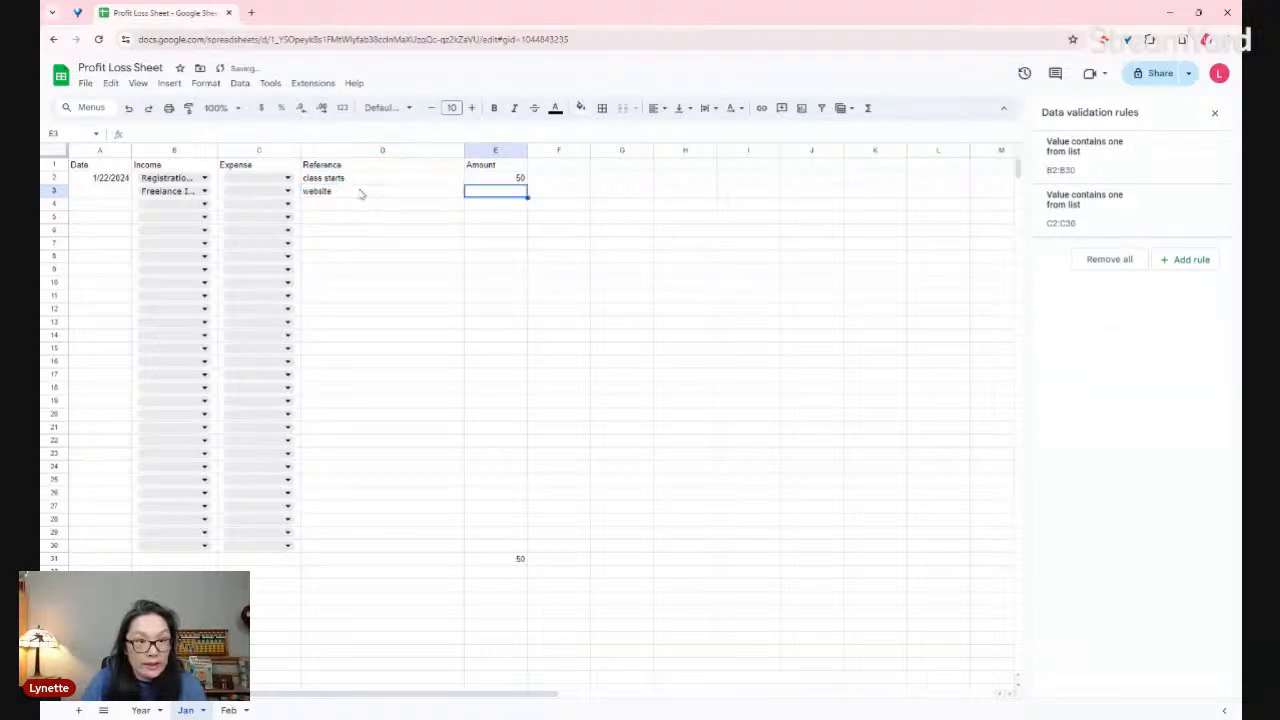
text(100)
key(Return)
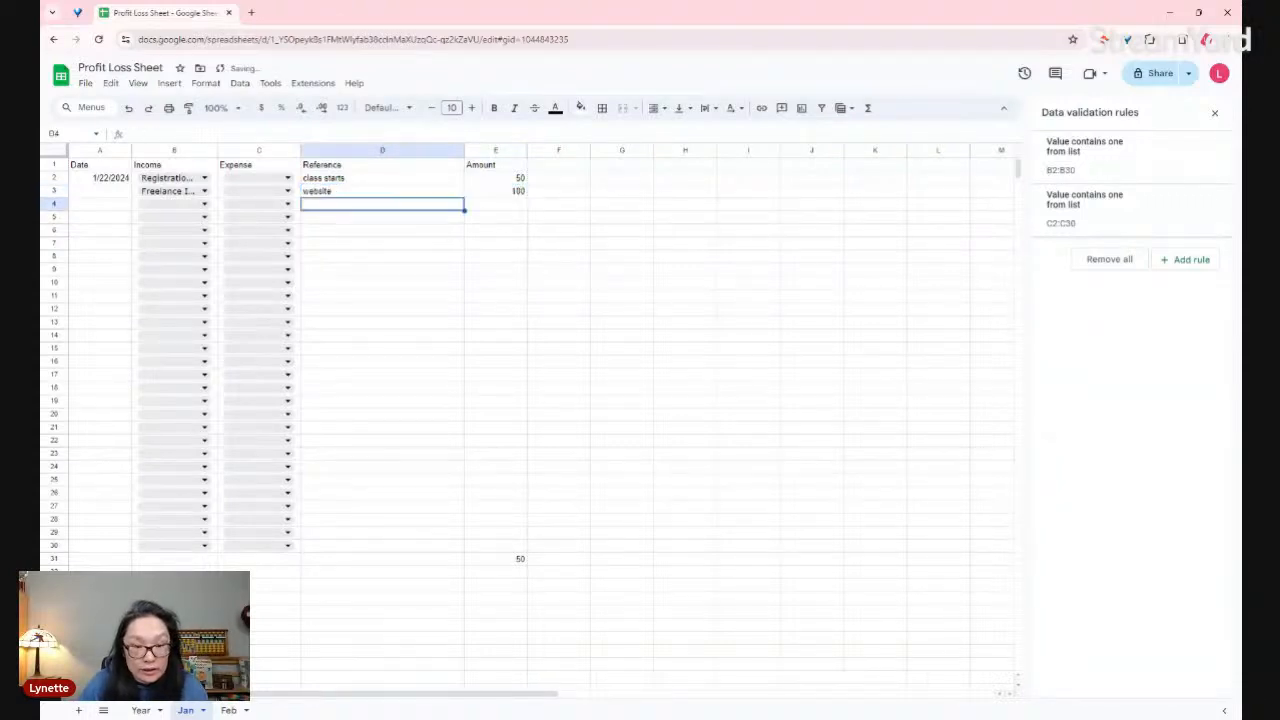
- Label the sum row with "TOTAL" in D31 and right-align the label
click(497, 563)
click(415, 559)
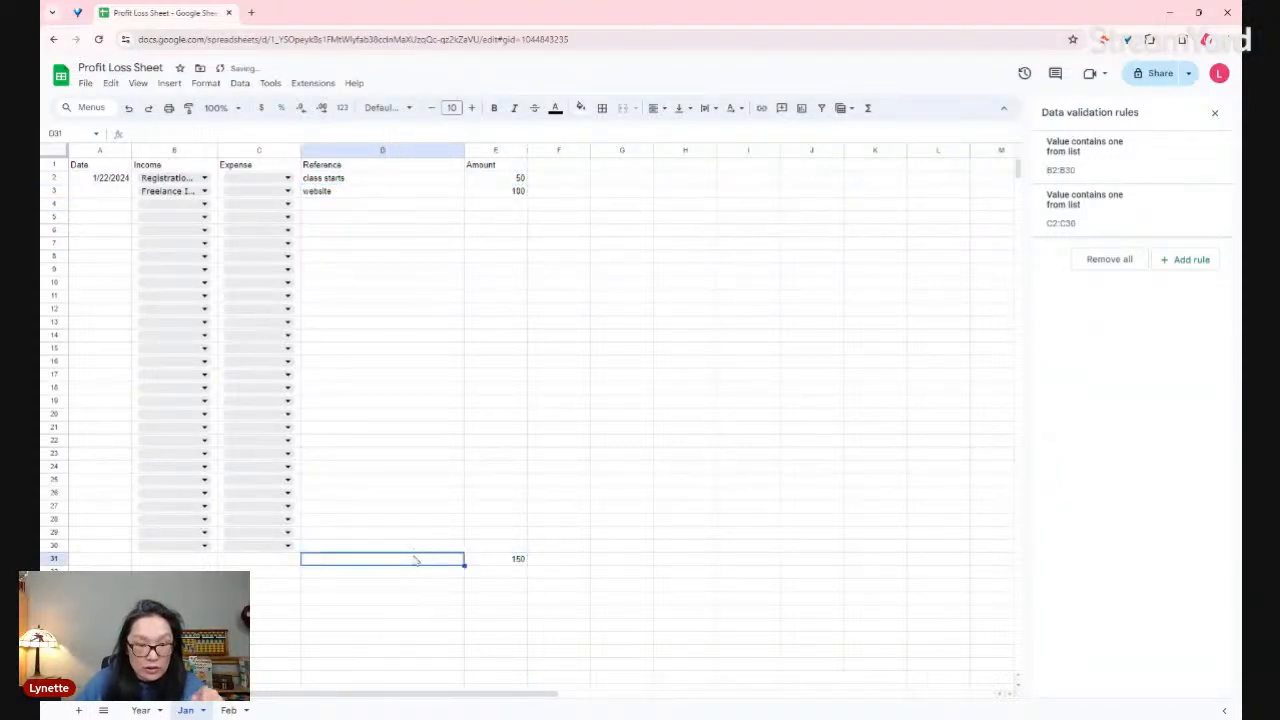
text(TOTAL)
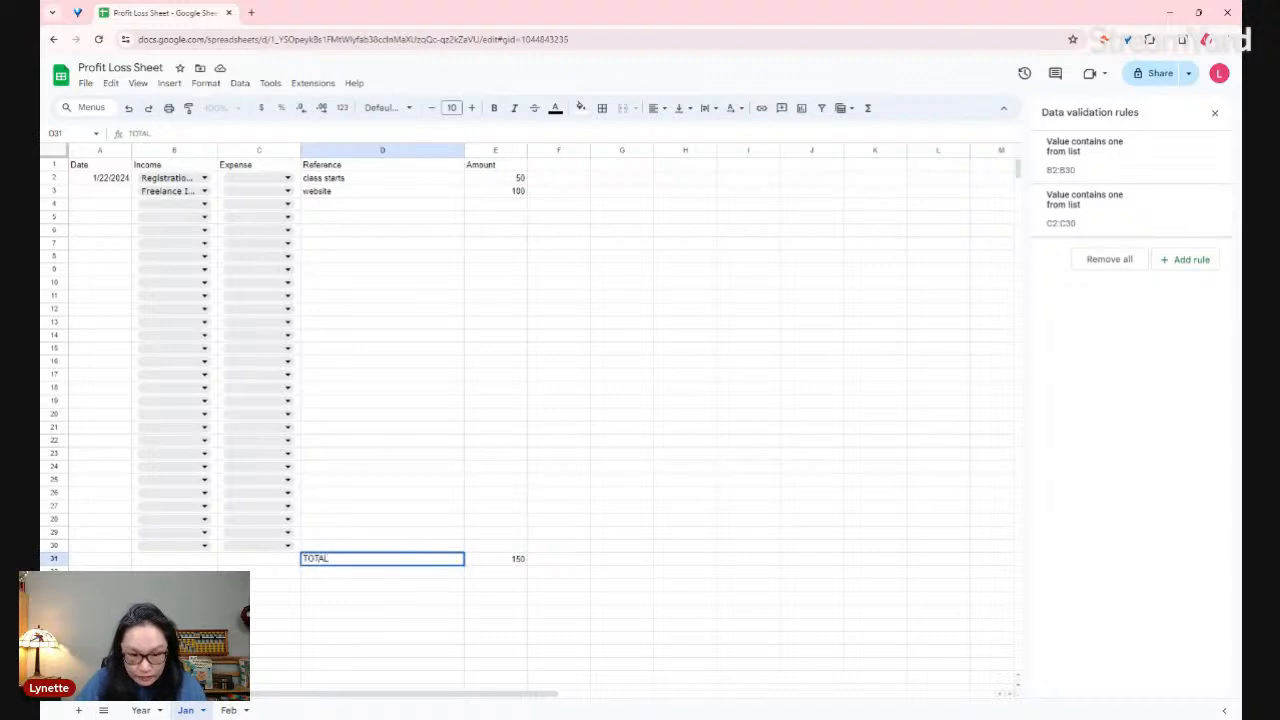
key(Return)
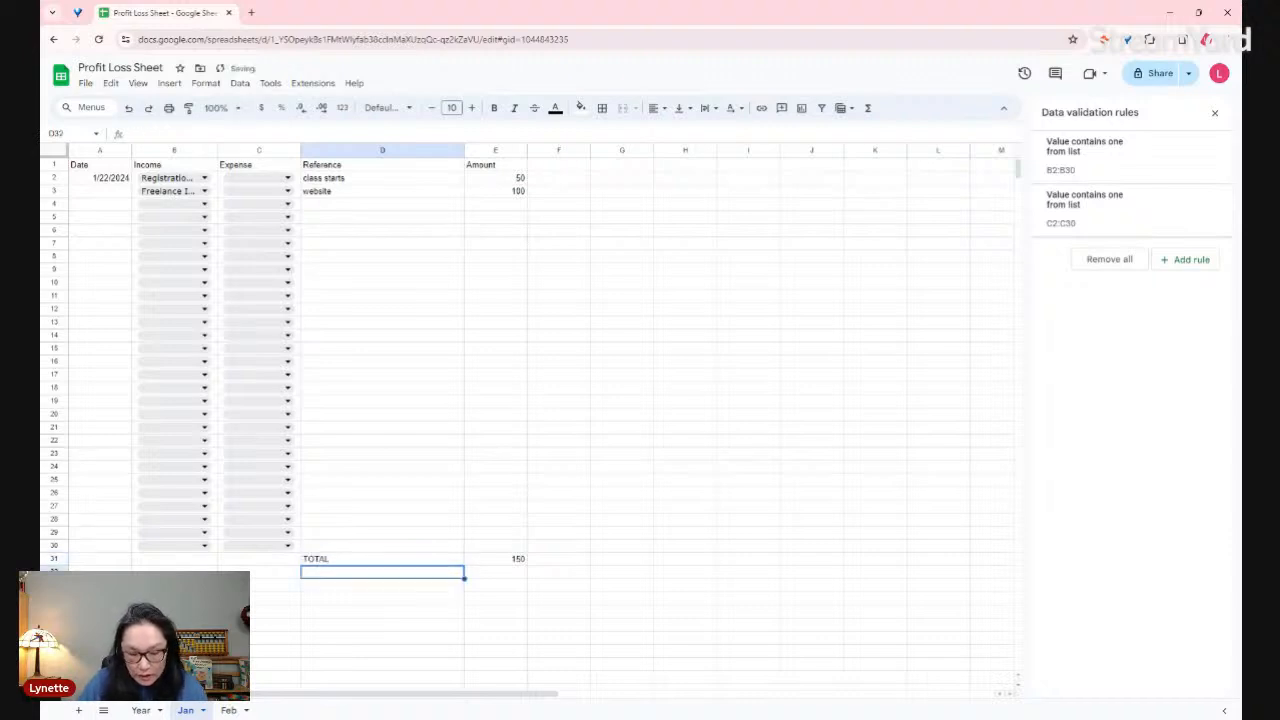
click(415, 561)
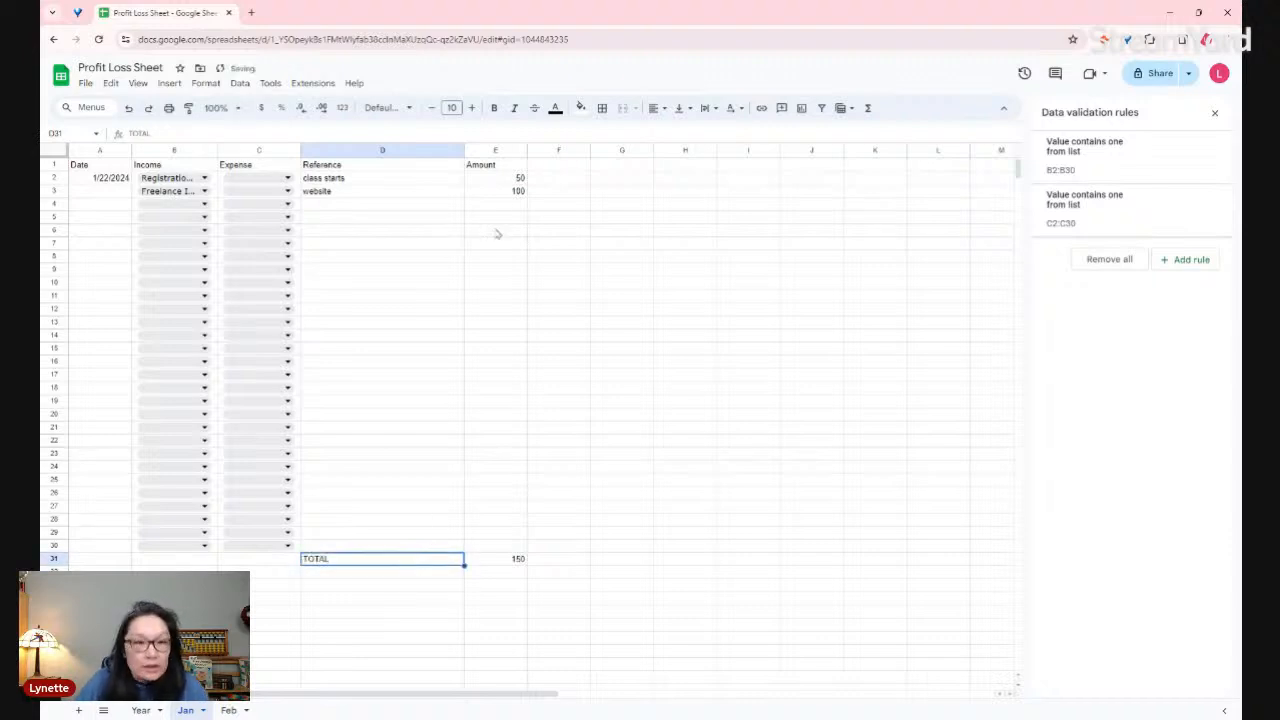
click(663, 108)
click(696, 131)
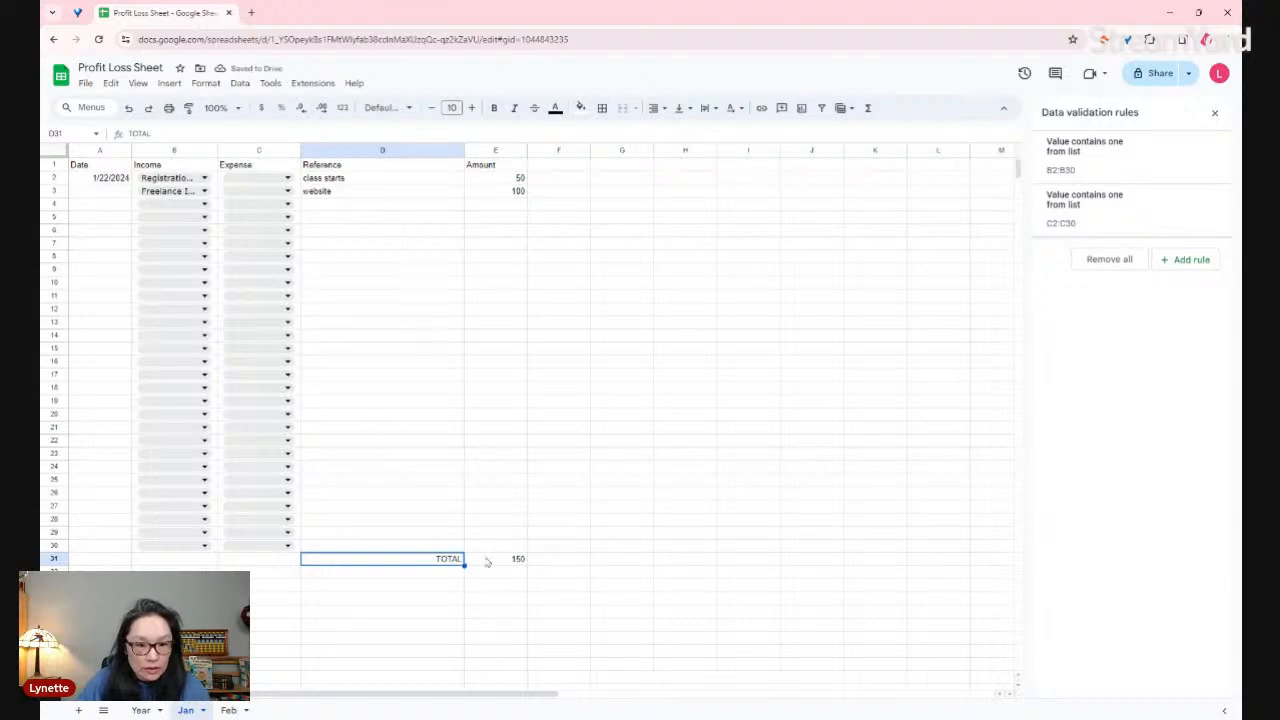
- Review the total in E31 and the income choices in B2, and compare them with the Tuition Fees row for Jan on the Year sheet
click(505, 562)
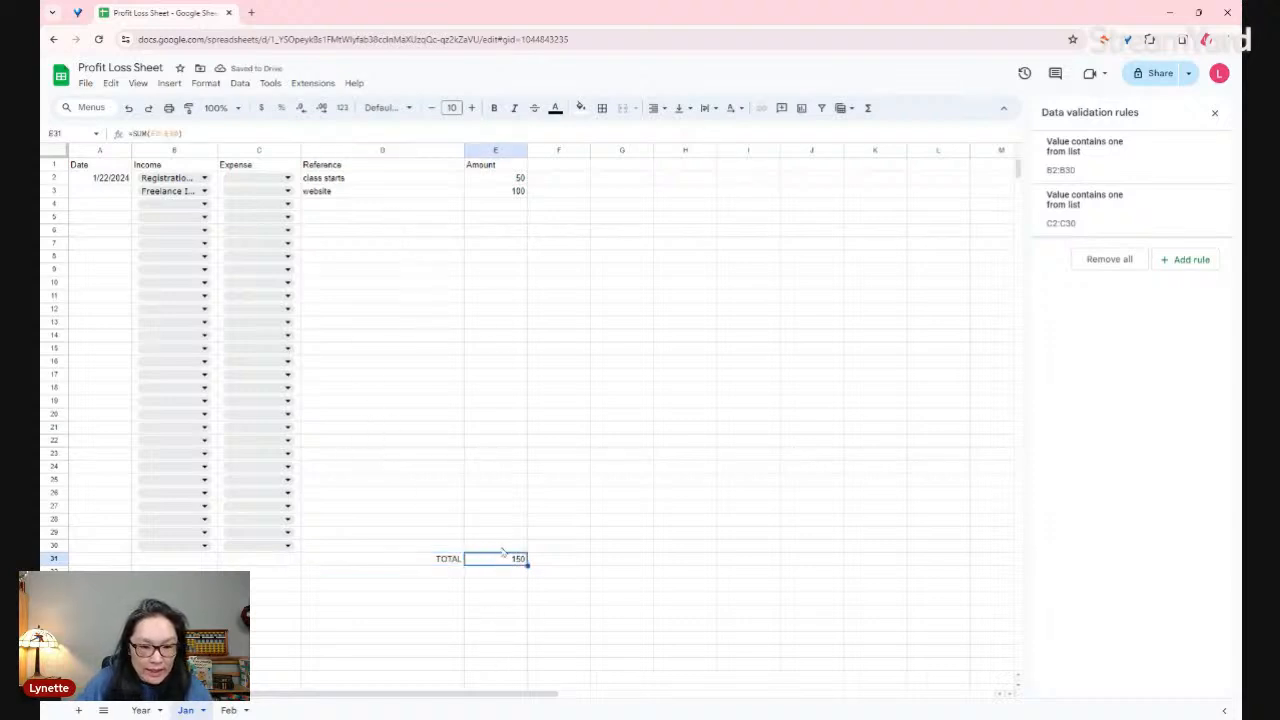
click(179, 181)
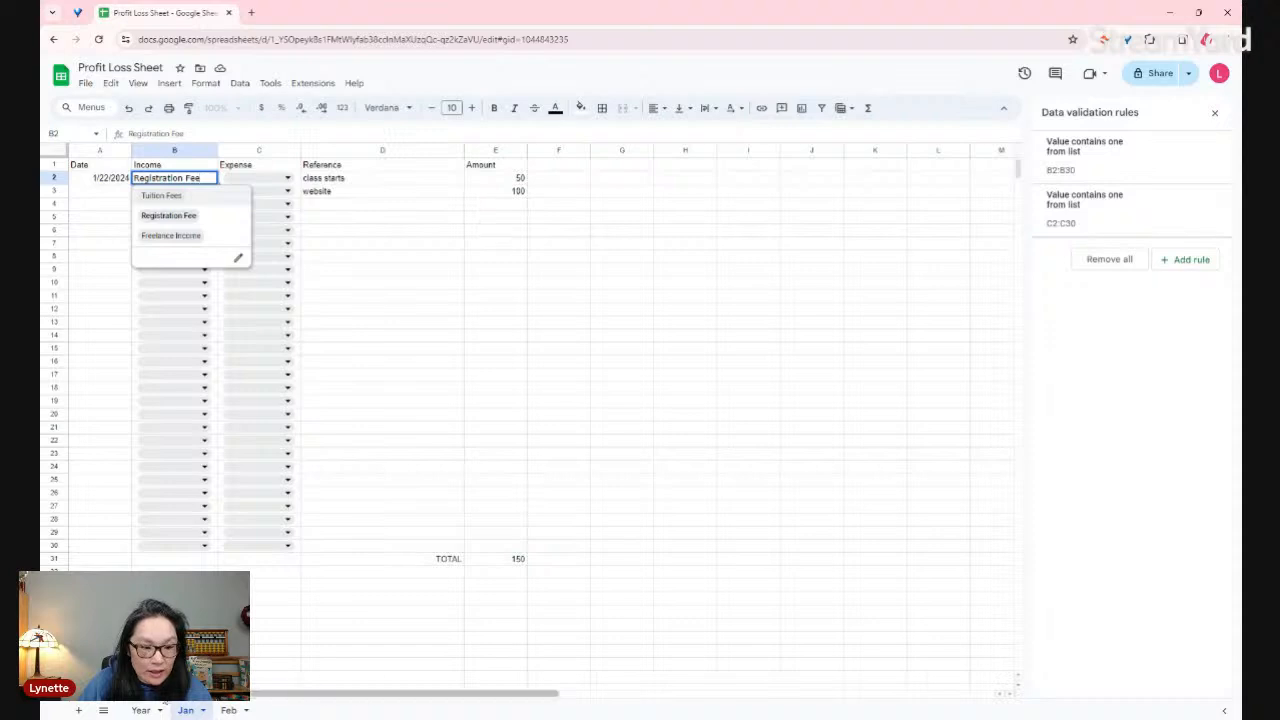
click(141, 710)
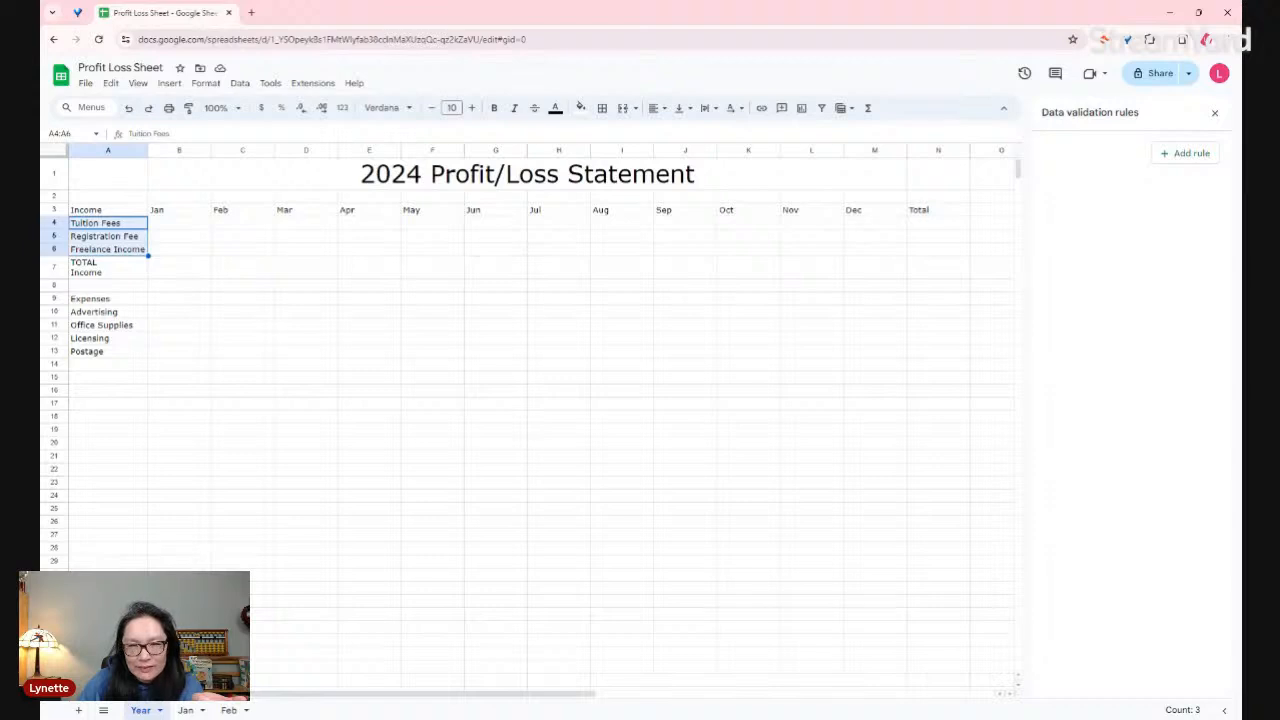
click(190, 224)
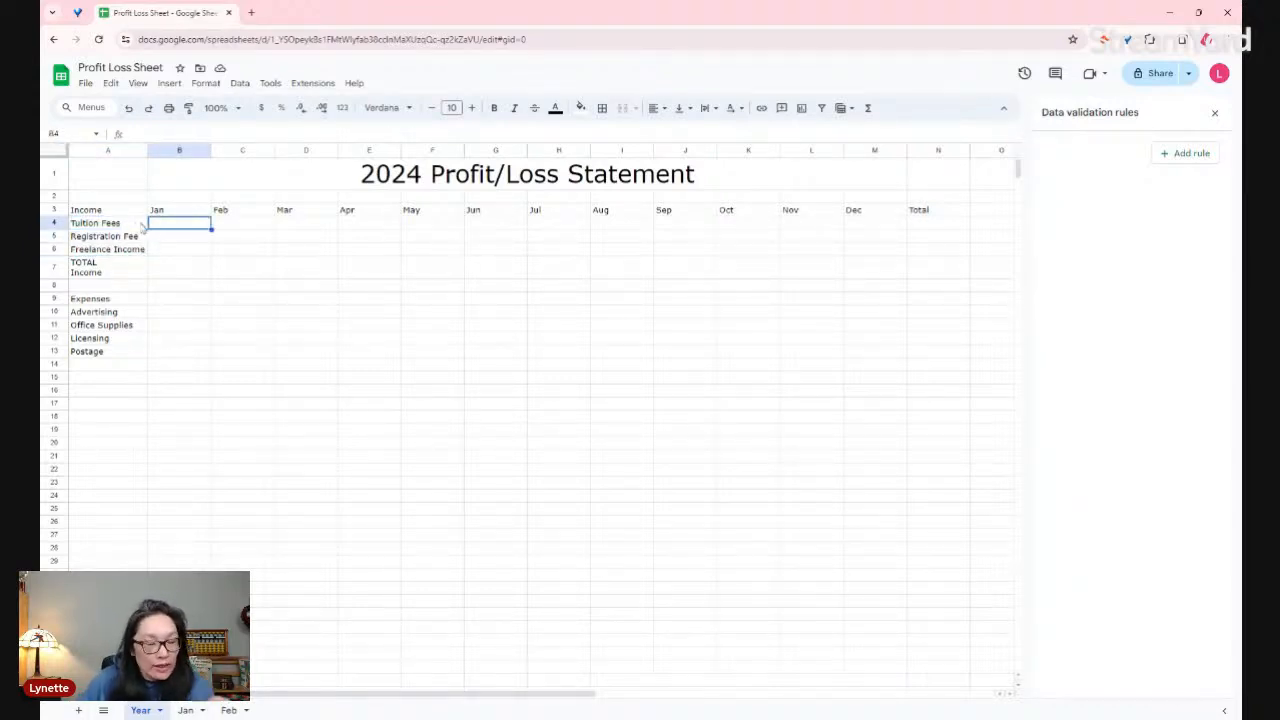
click(116, 226)
click(178, 223)
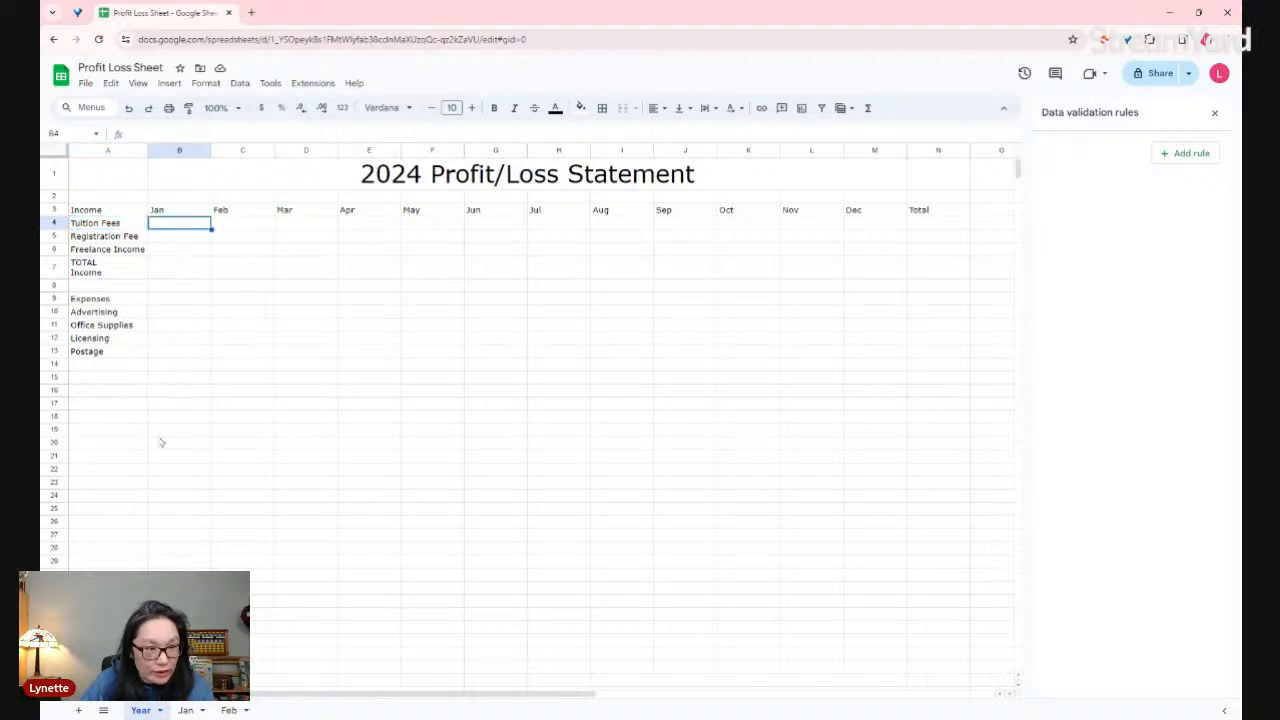
- On the Jan sheet, choose Tuition Fees in B4 and fill the date series from A2 down to A8
click(186, 710)
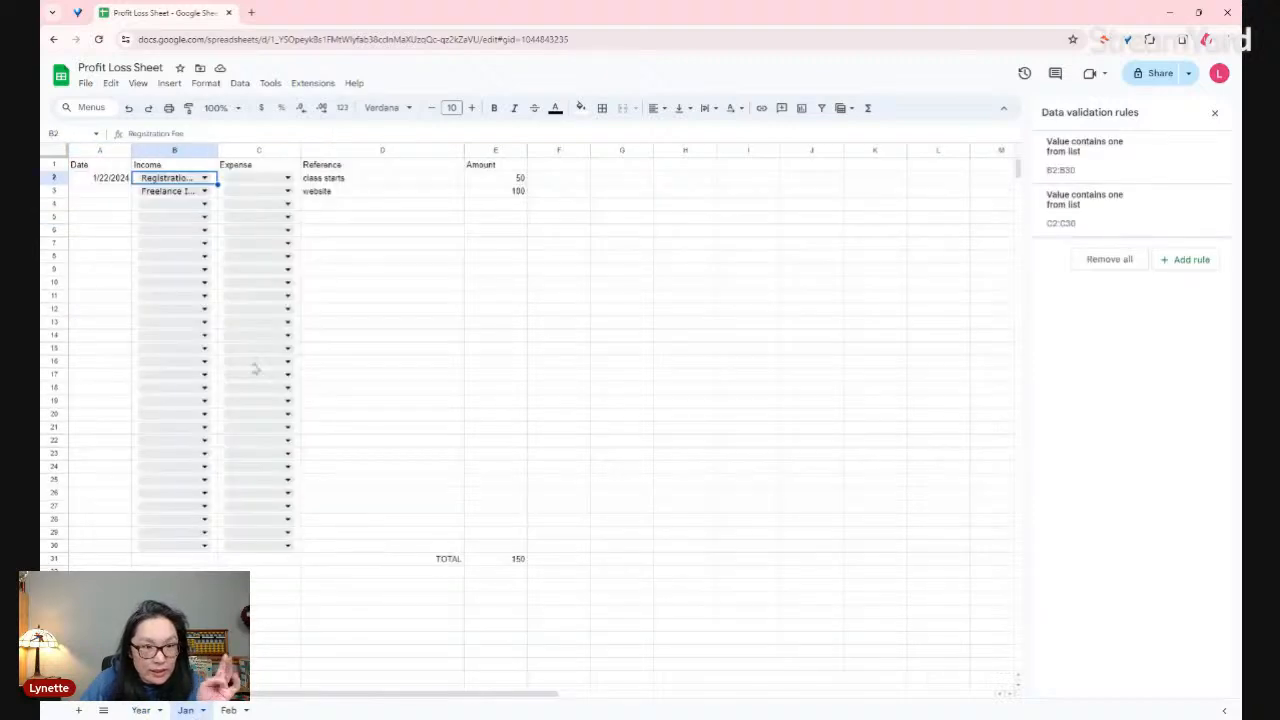
click(183, 203)
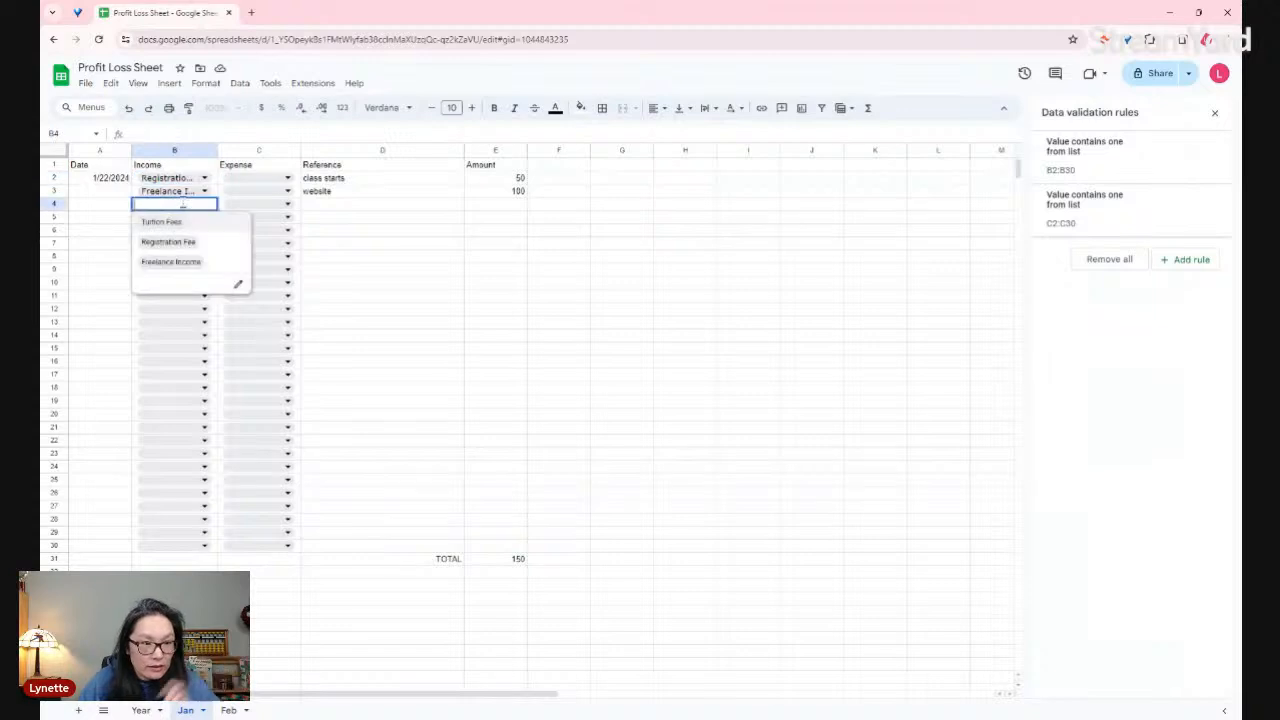
click(163, 221)
click(122, 181)
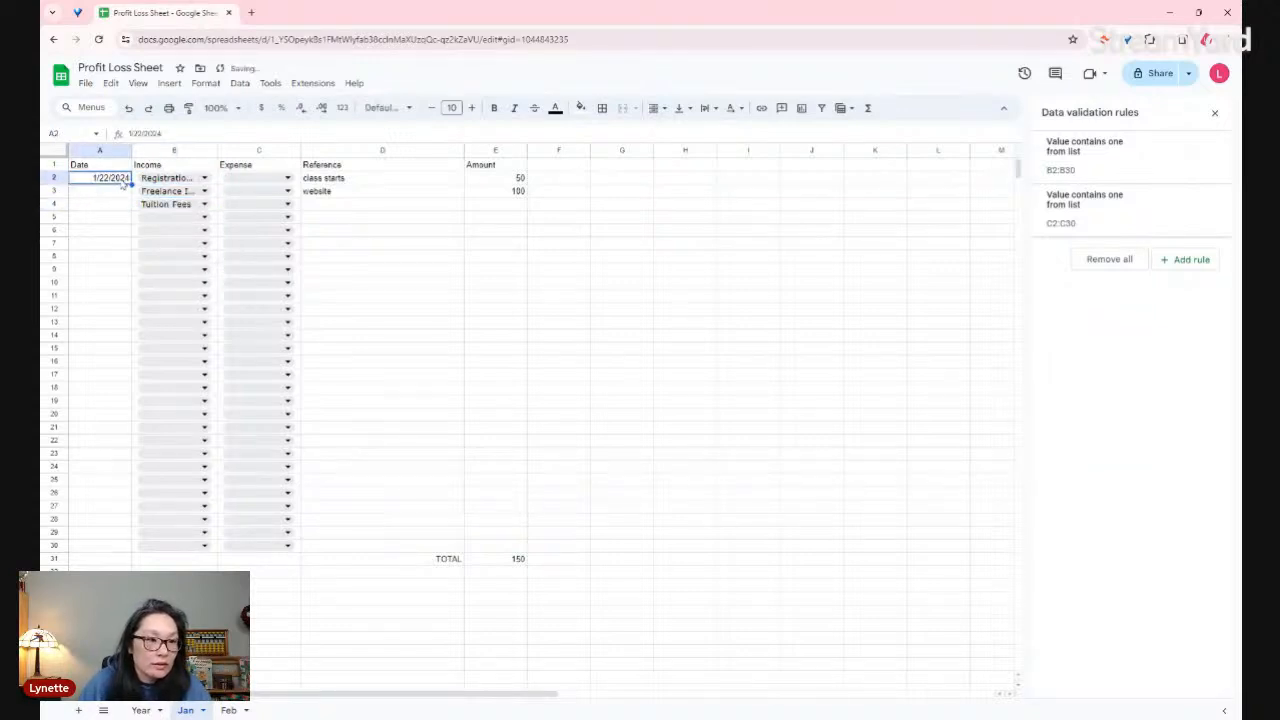
drag(131, 185, 131, 257)
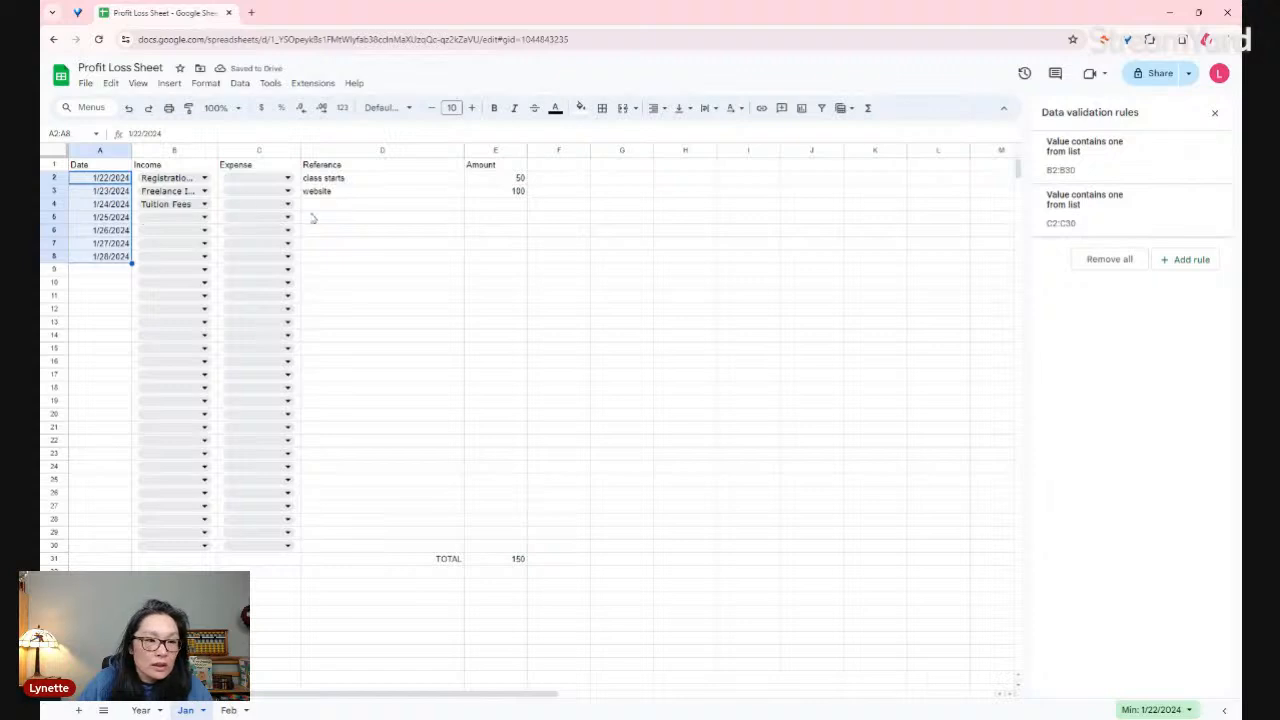
- Fill in row 4 with the reference "Abacus Class" and an amount of 300
click(356, 207)
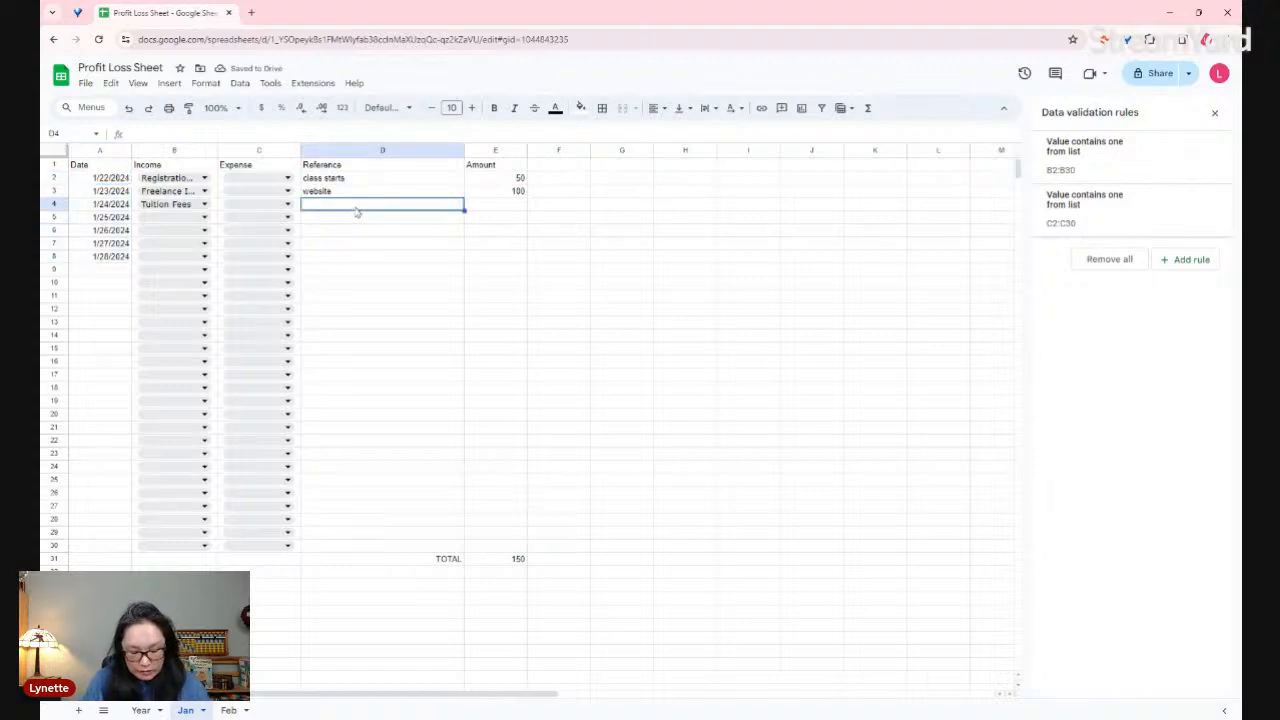
text(class)
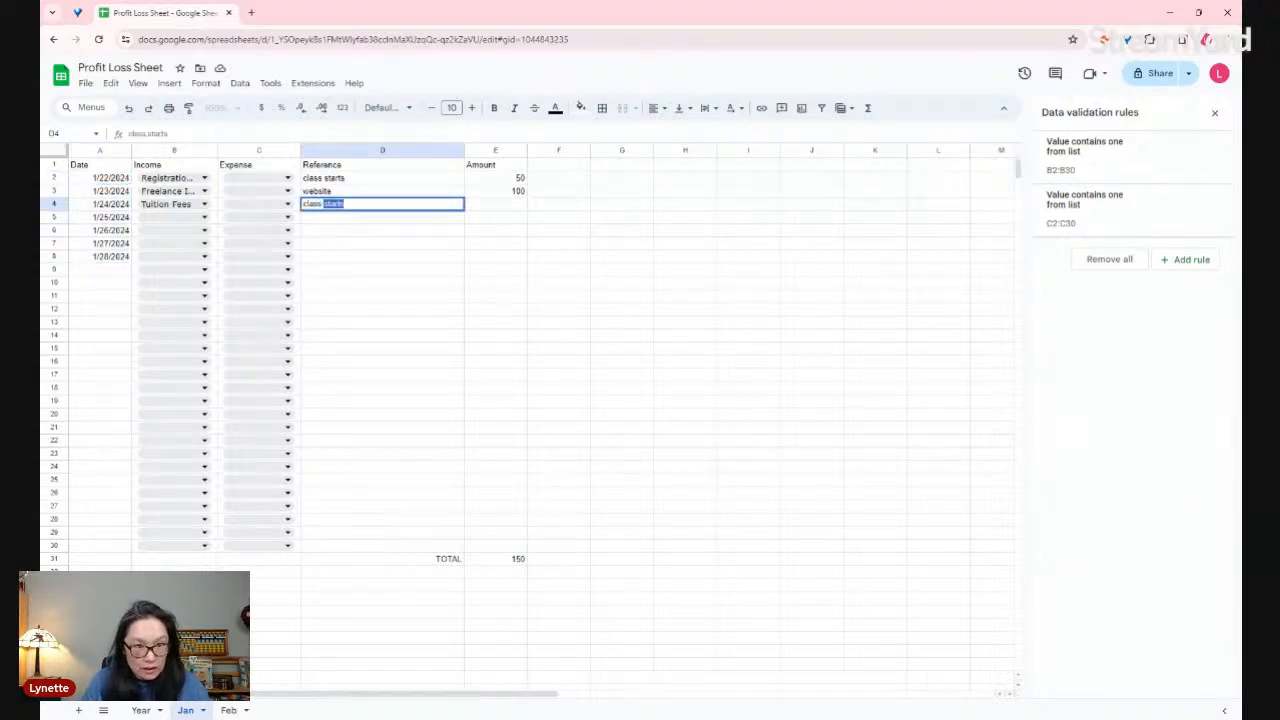
text( t)
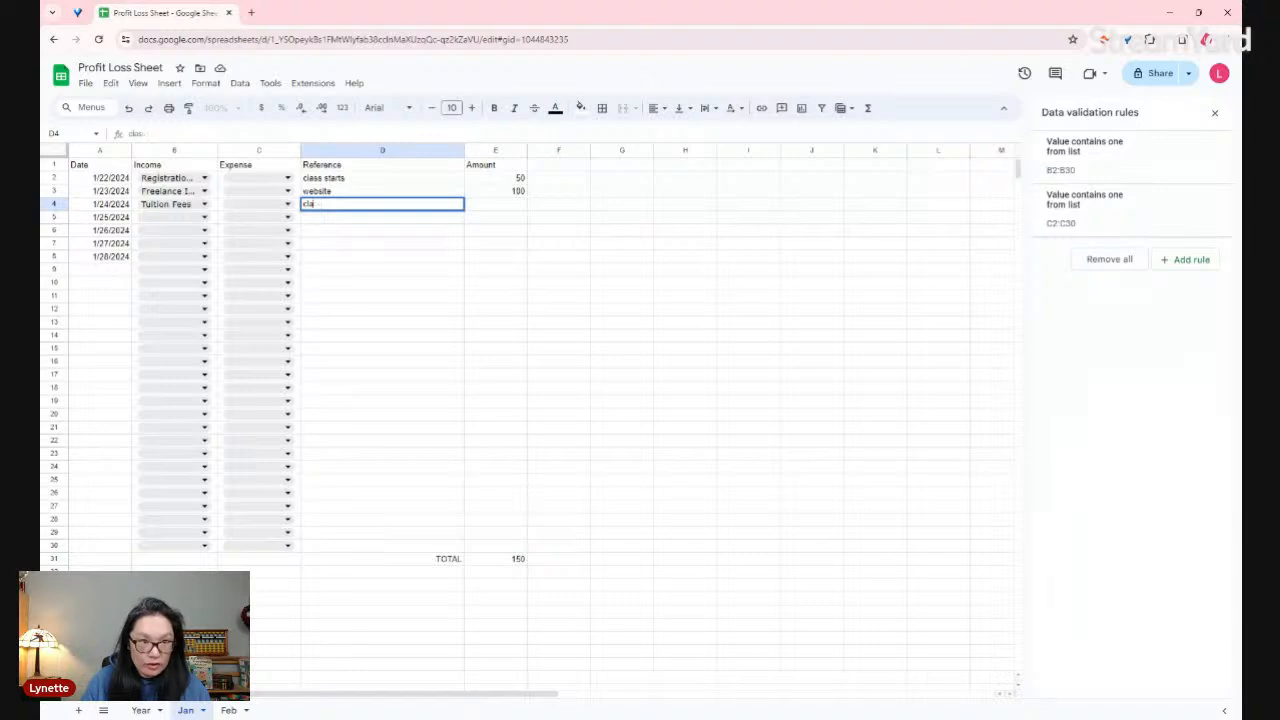
text(ABacus c)
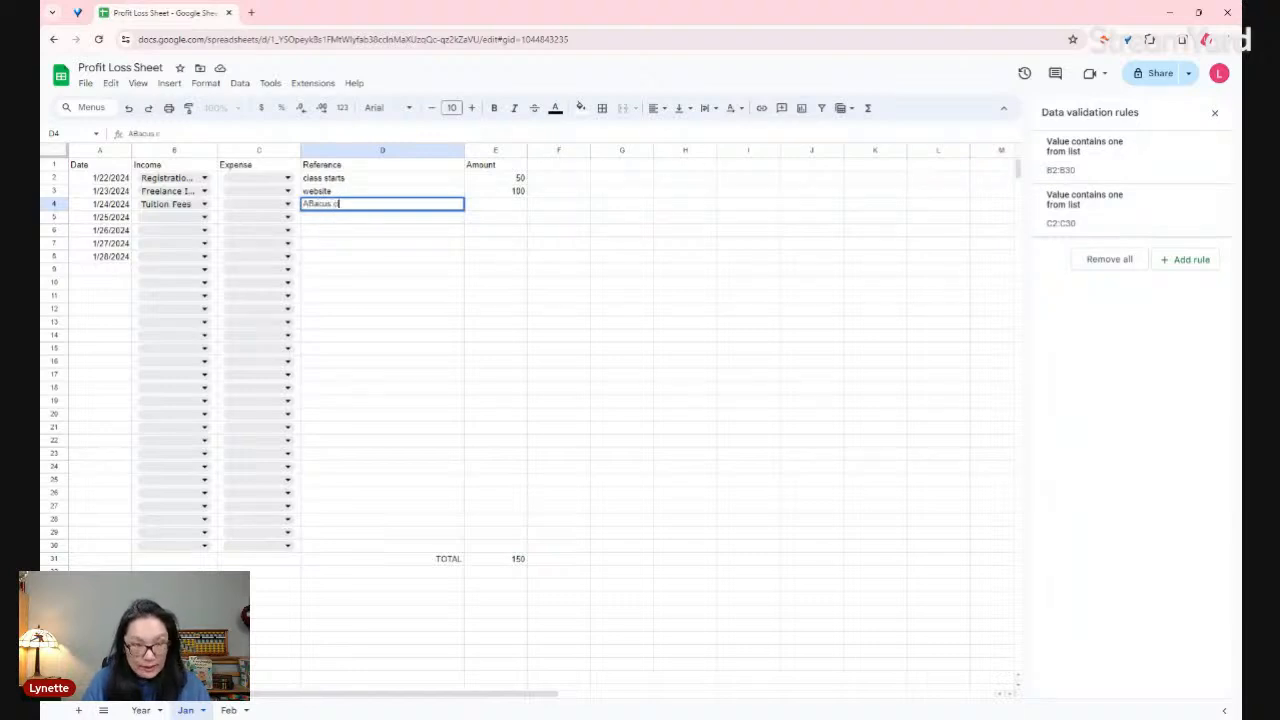
text(lass)
key(Tab)
text(6)
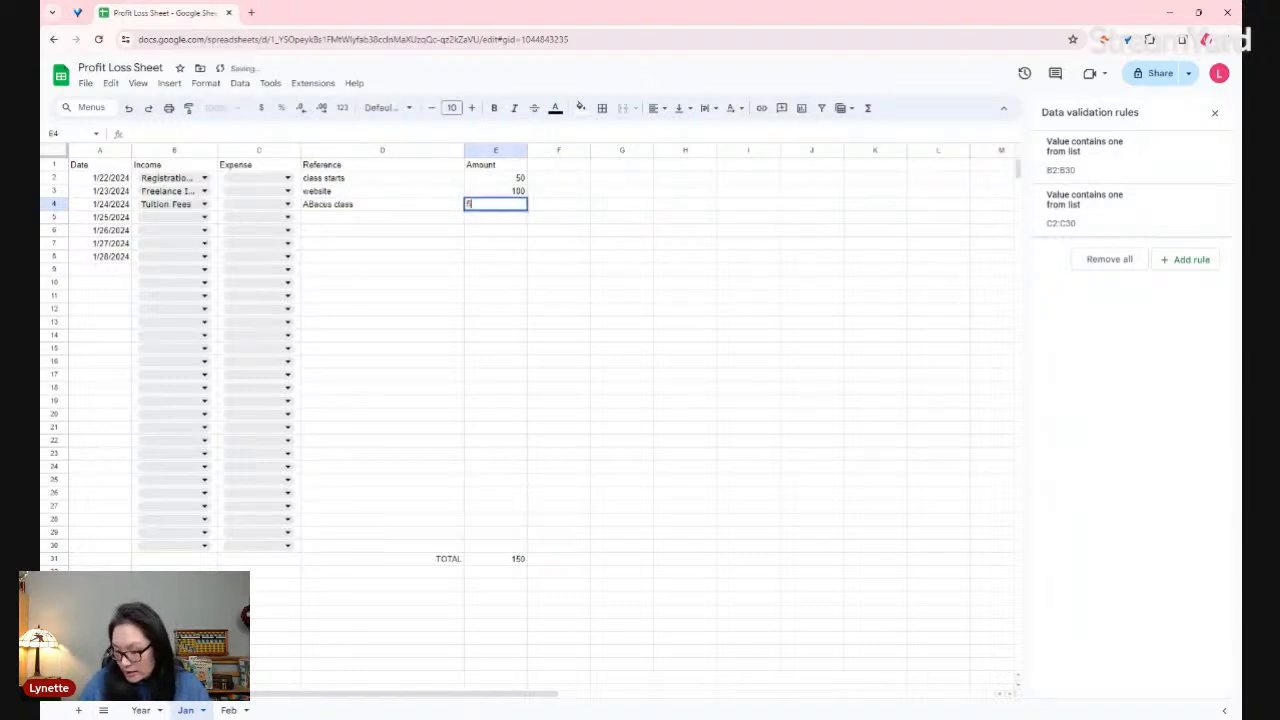
key(BackSpace)
text(30)
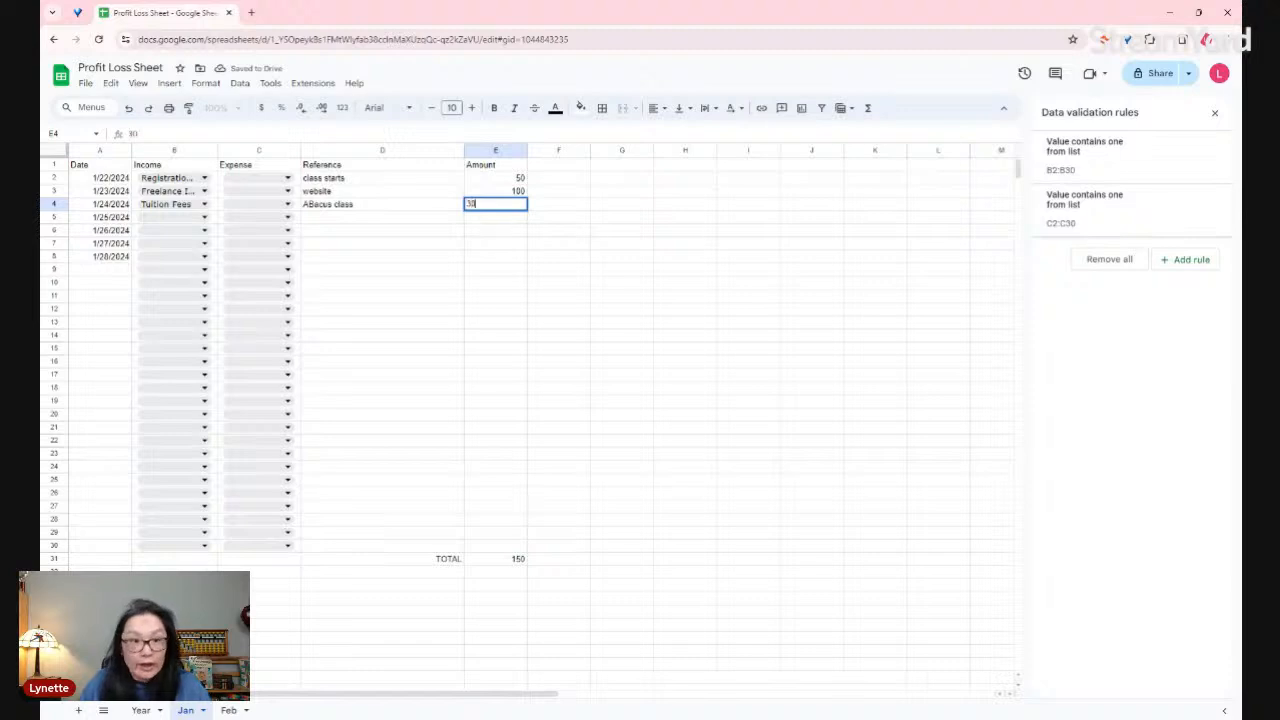
text(0)
click(357, 208)
text(A)
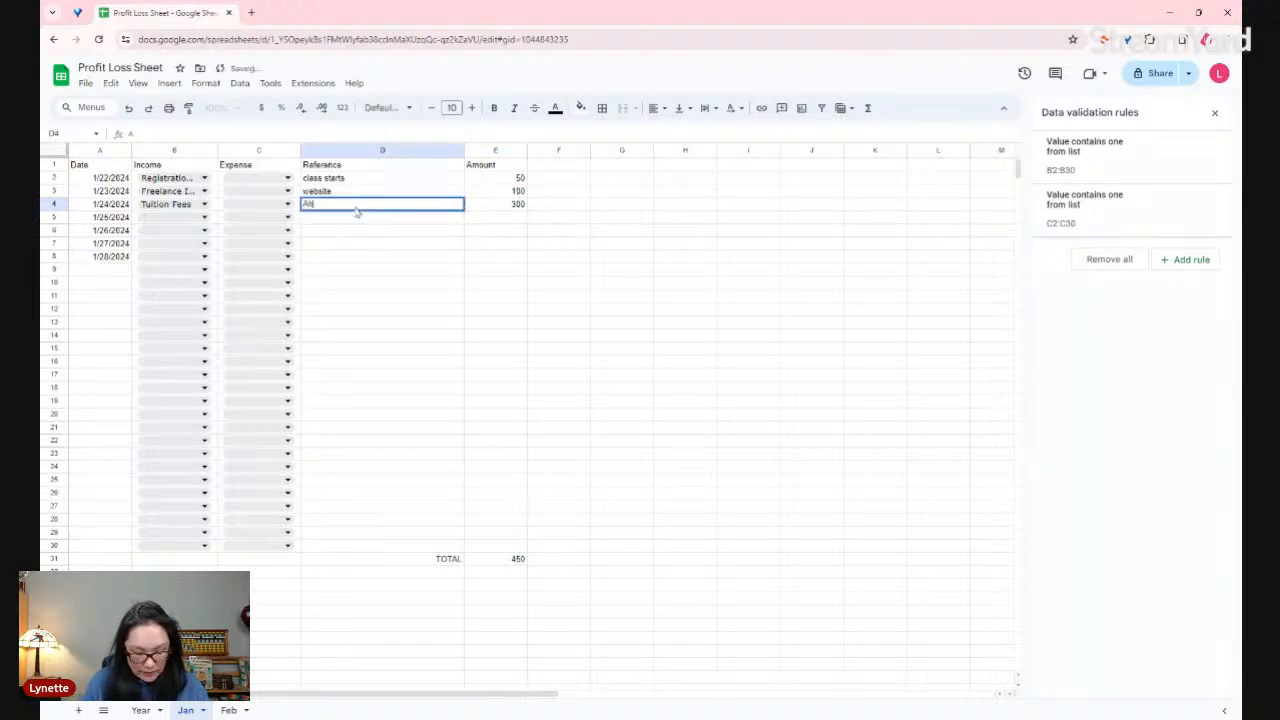
text(bacus Class)
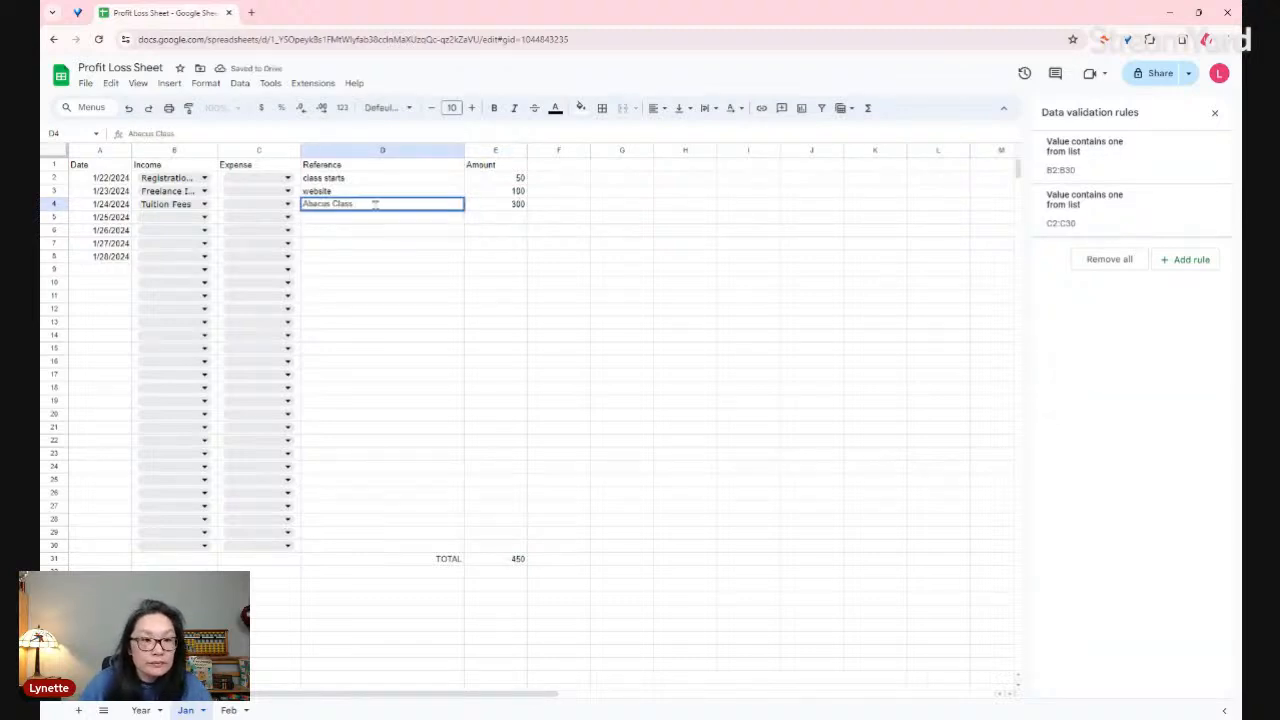
- Replace the reference in D2 with "Enrollment" and check the total in E31
click(379, 180)
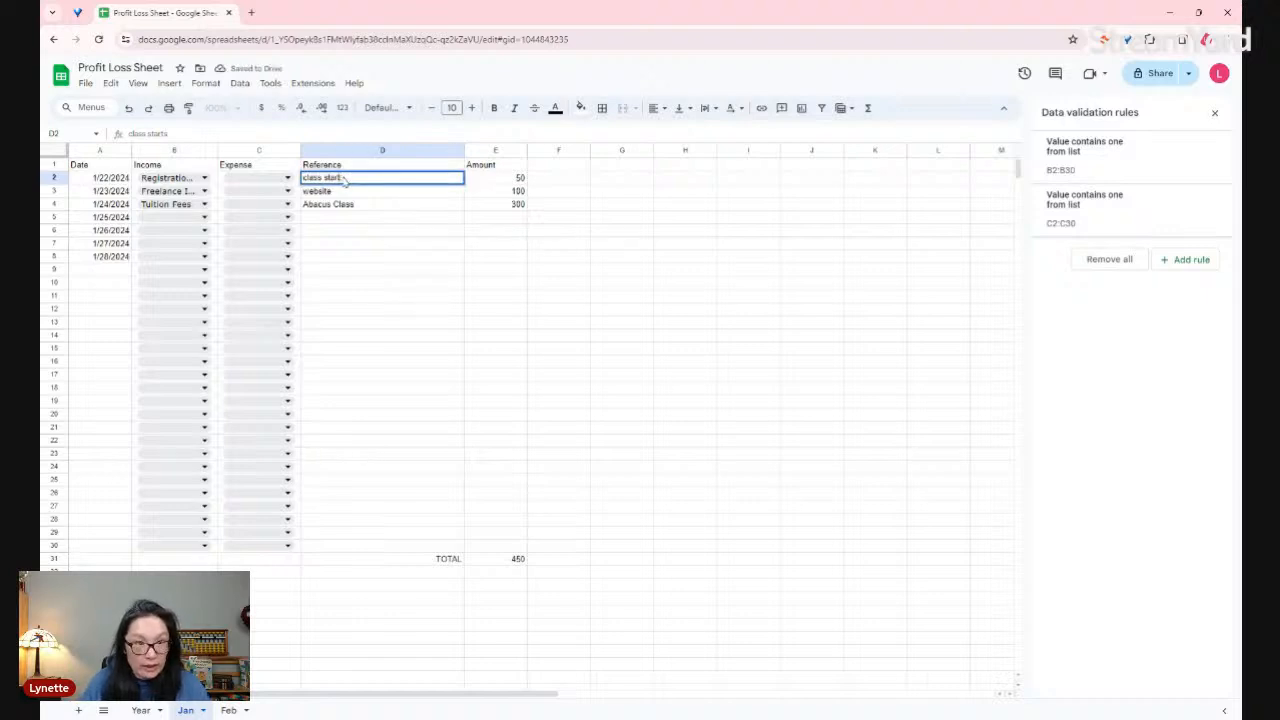
key(BackSpace)
key(BackSpace)
key(BackSpace)
key(BackSpace)
key(BackSpace)
key(BackSpace)
key(BackSpace)
key(BackSpace)
text(Enrollment)
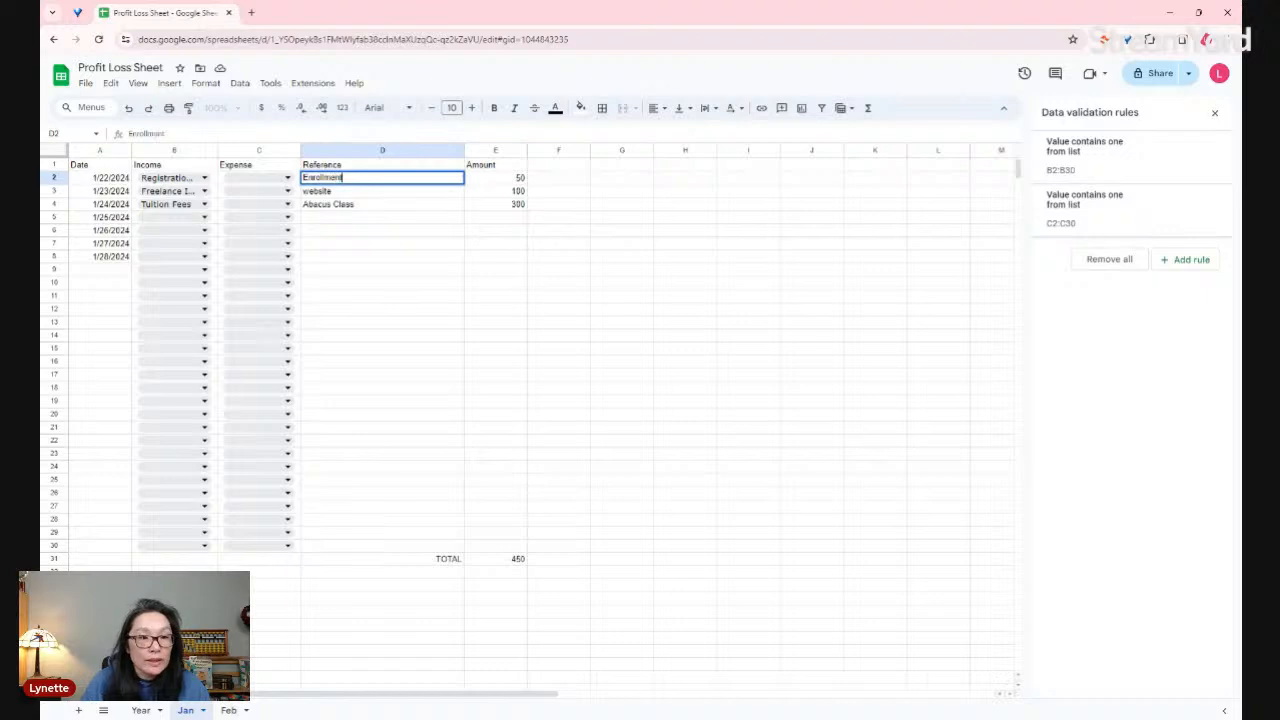
click(368, 246)
click(518, 561)
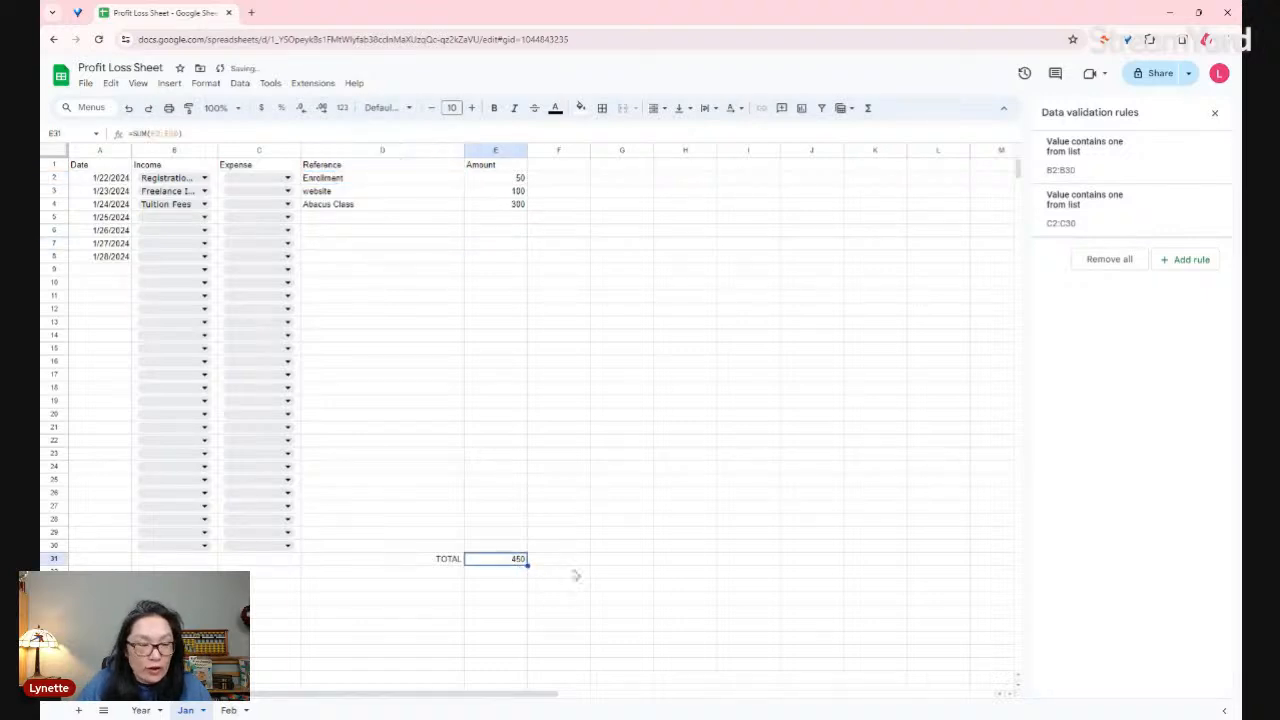
- Fill in row 5 with the Advertising expense, the reference "Facebook ad" and an amount of 500
click(250, 218)
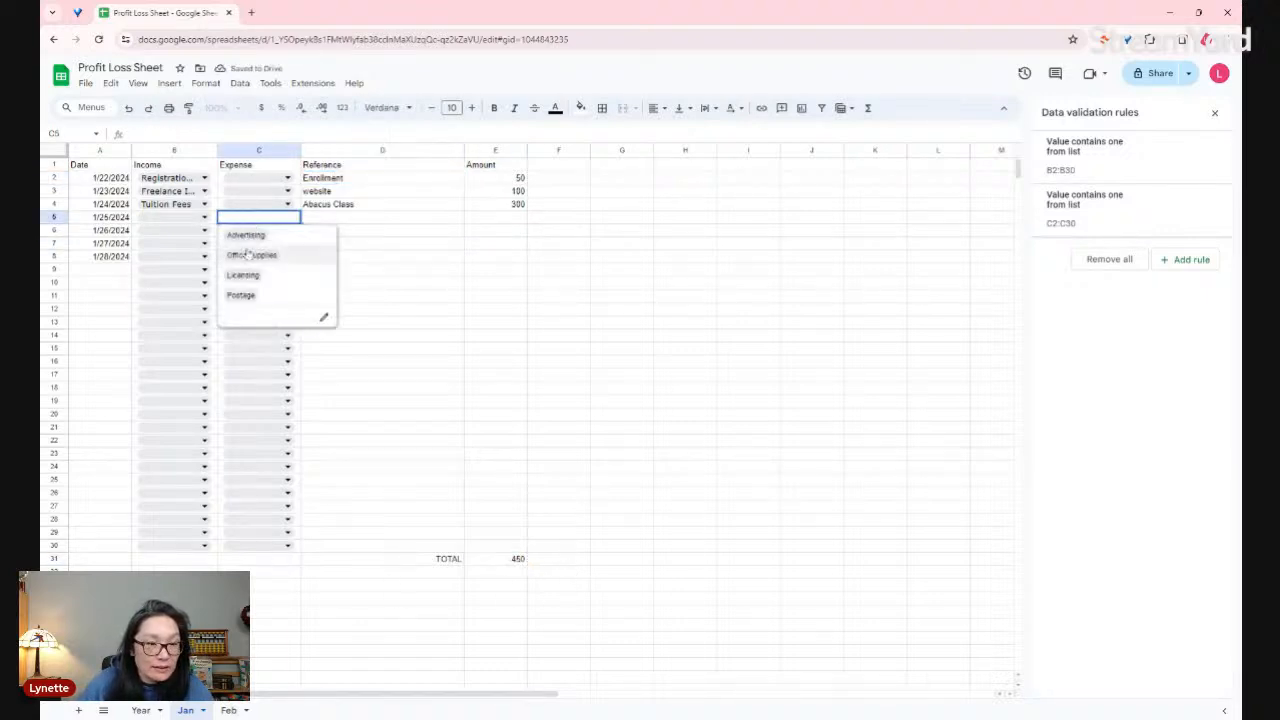
click(246, 235)
click(349, 217)
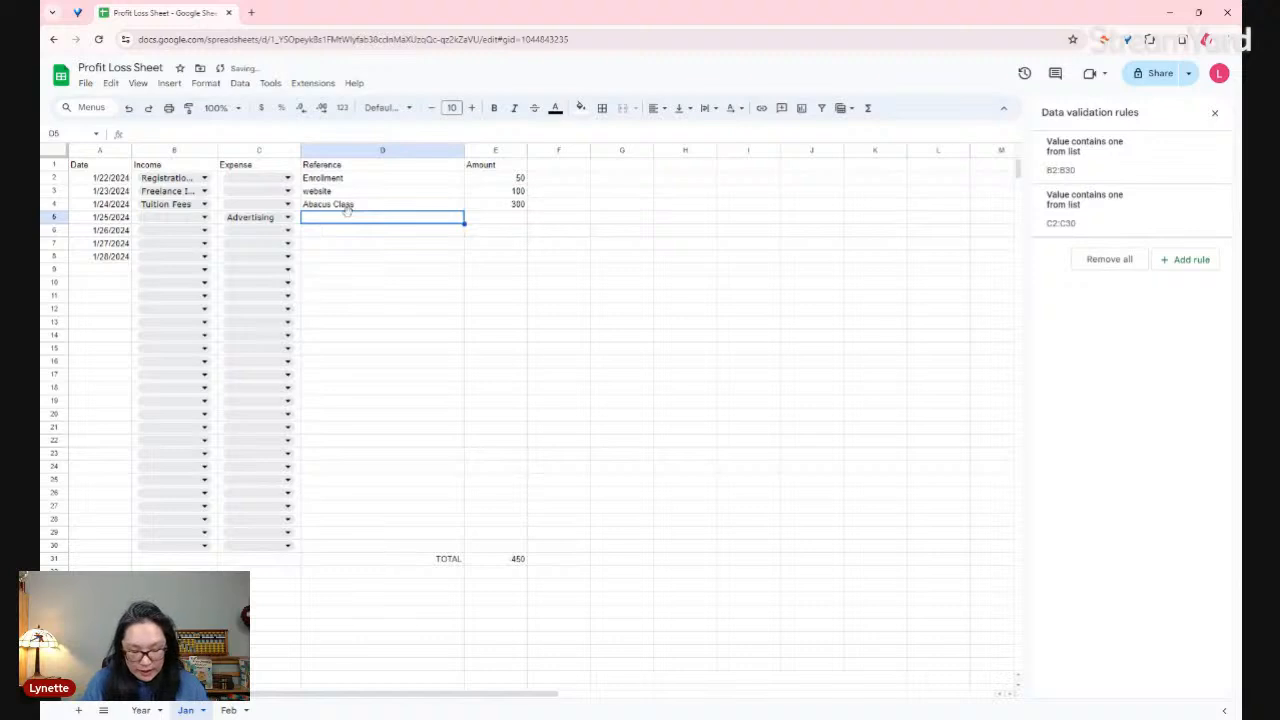
text(Facebook a)
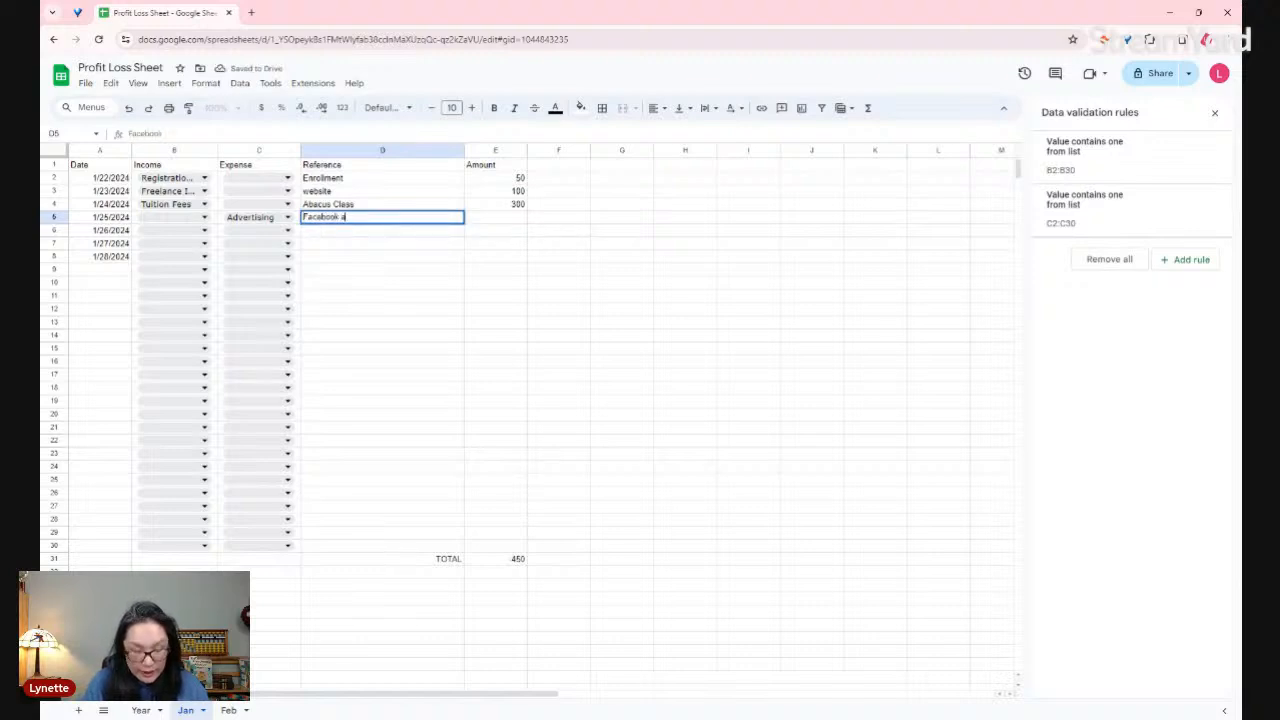
text(d)
key(Tab)
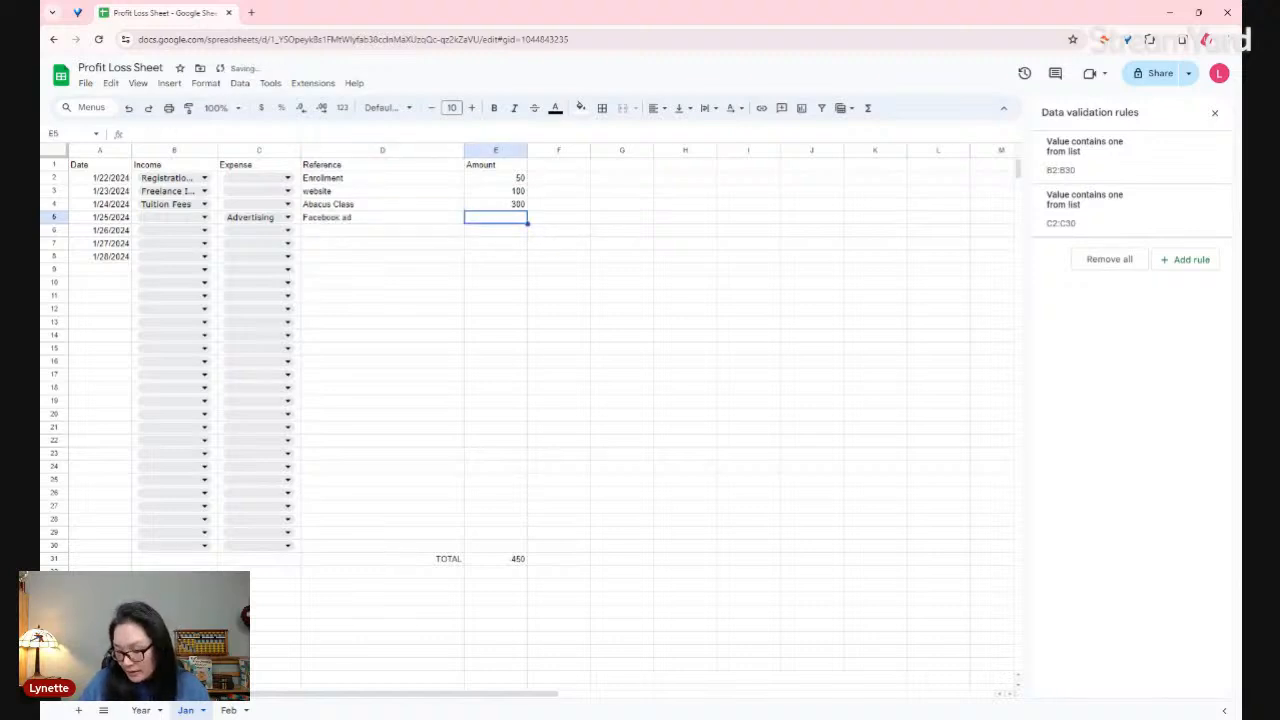
text(500)
key(Return)
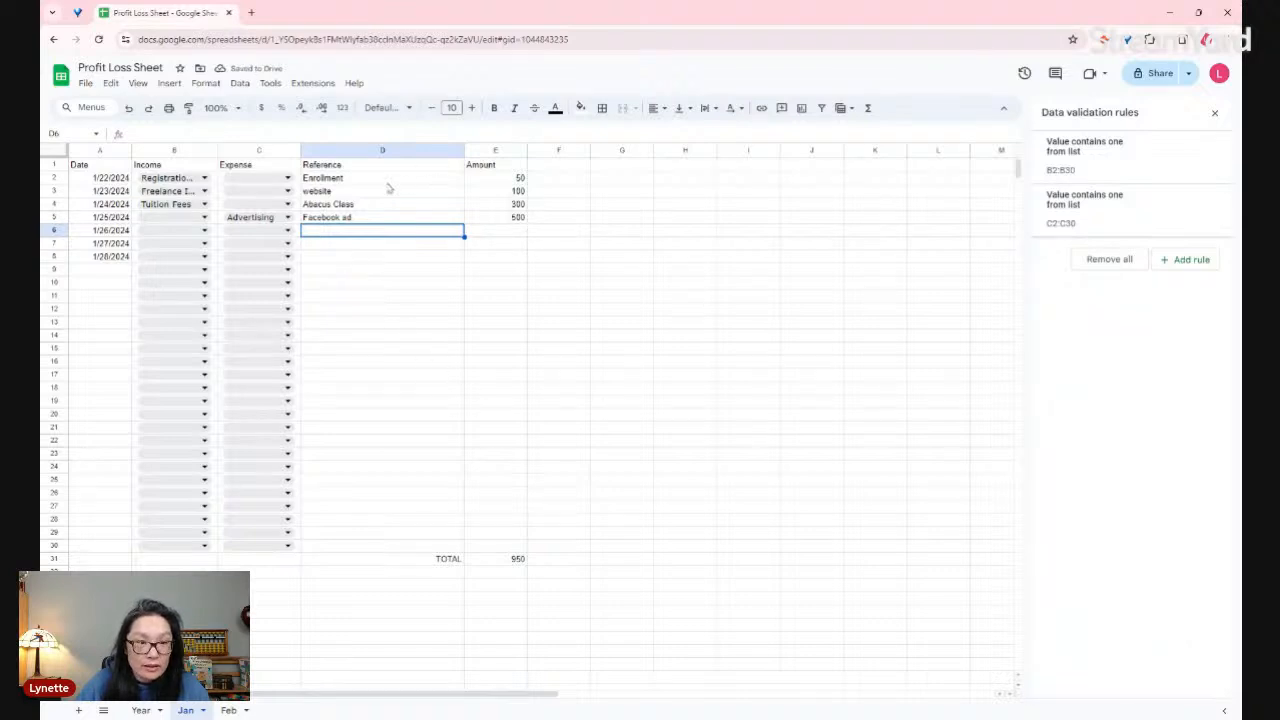
- Review the expense choices in C6 and compare the E31 sum formula with the listed amounts and the Income column
click(278, 220)
click(280, 233)
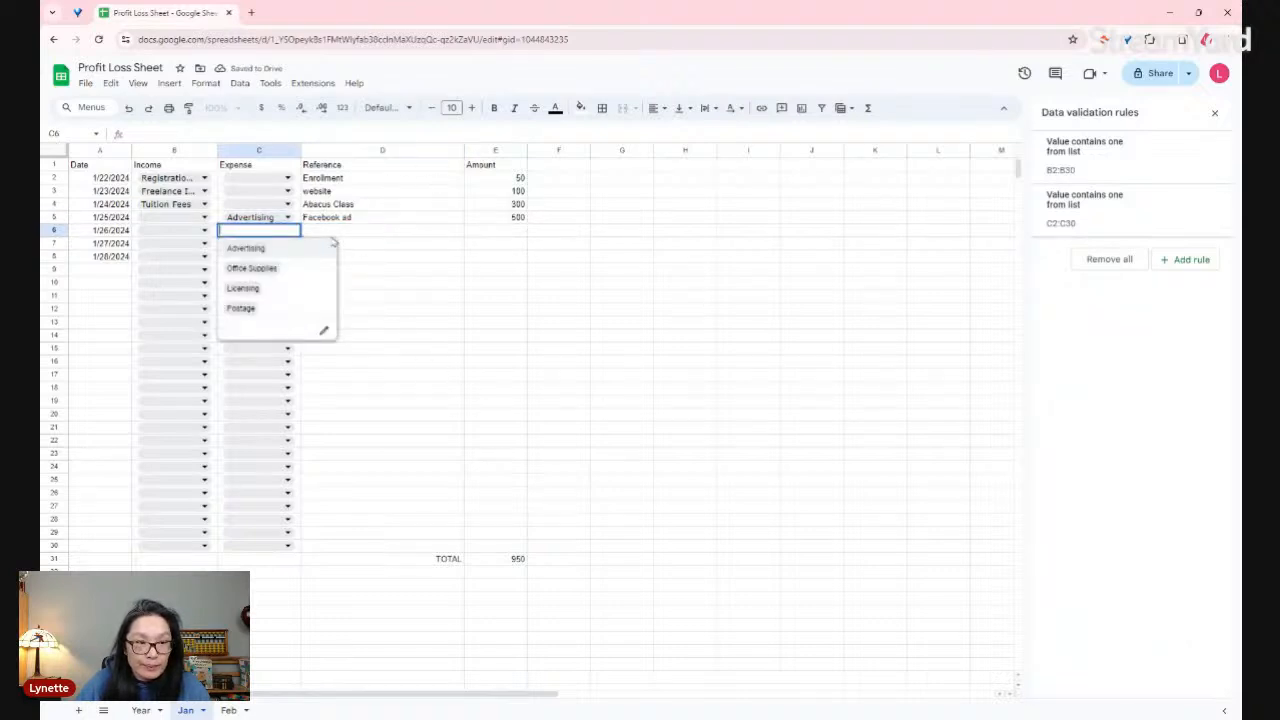
click(414, 236)
click(500, 560)
double_click(497, 560)
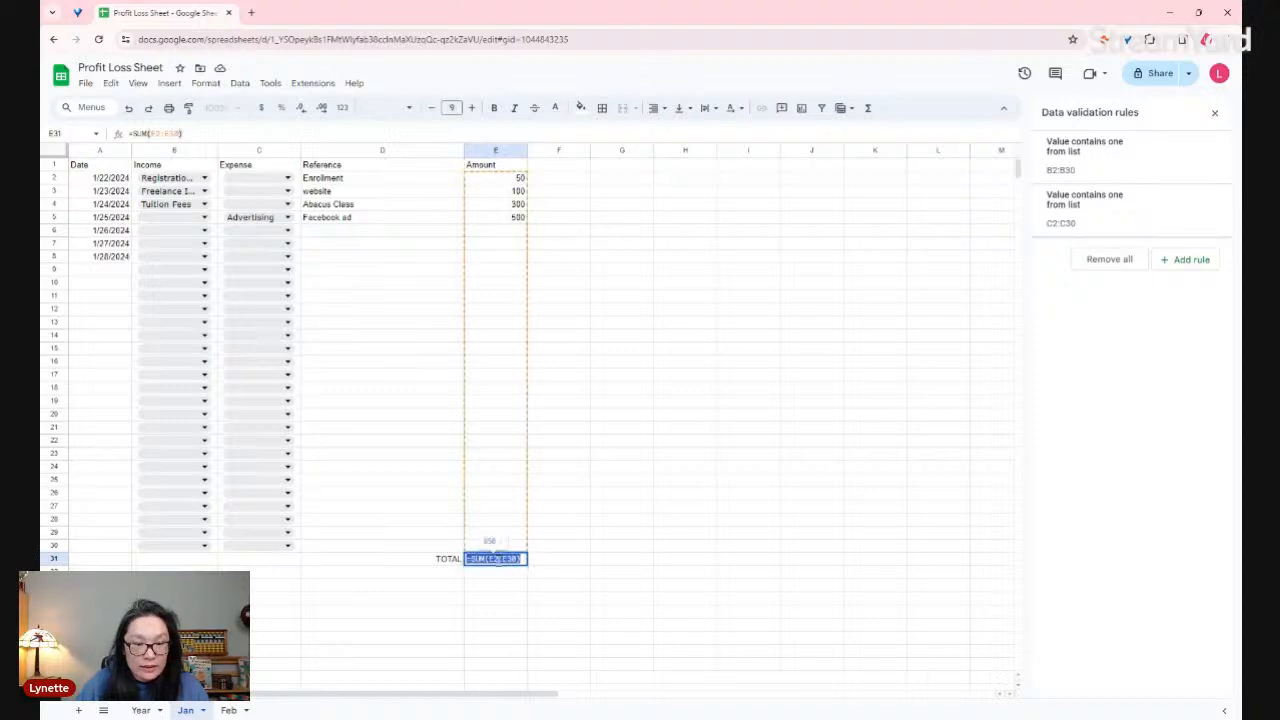
click(566, 562)
drag(510, 179, 511, 216)
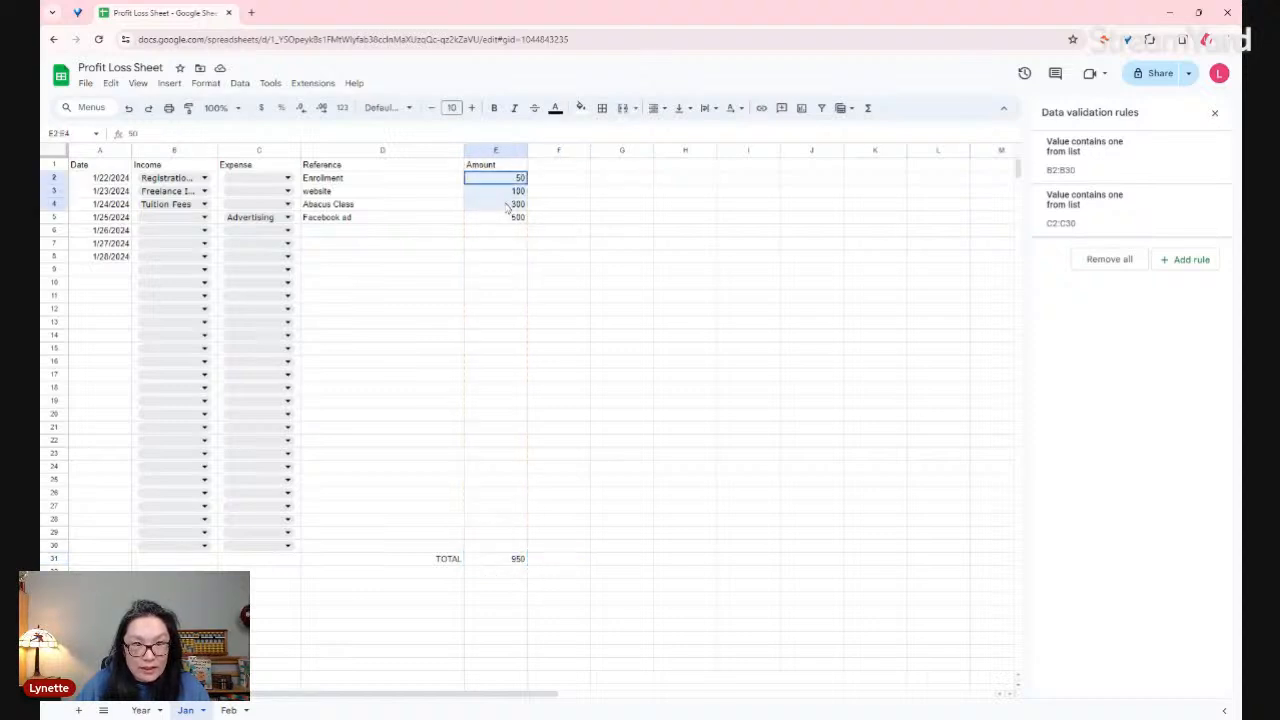
click(512, 560)
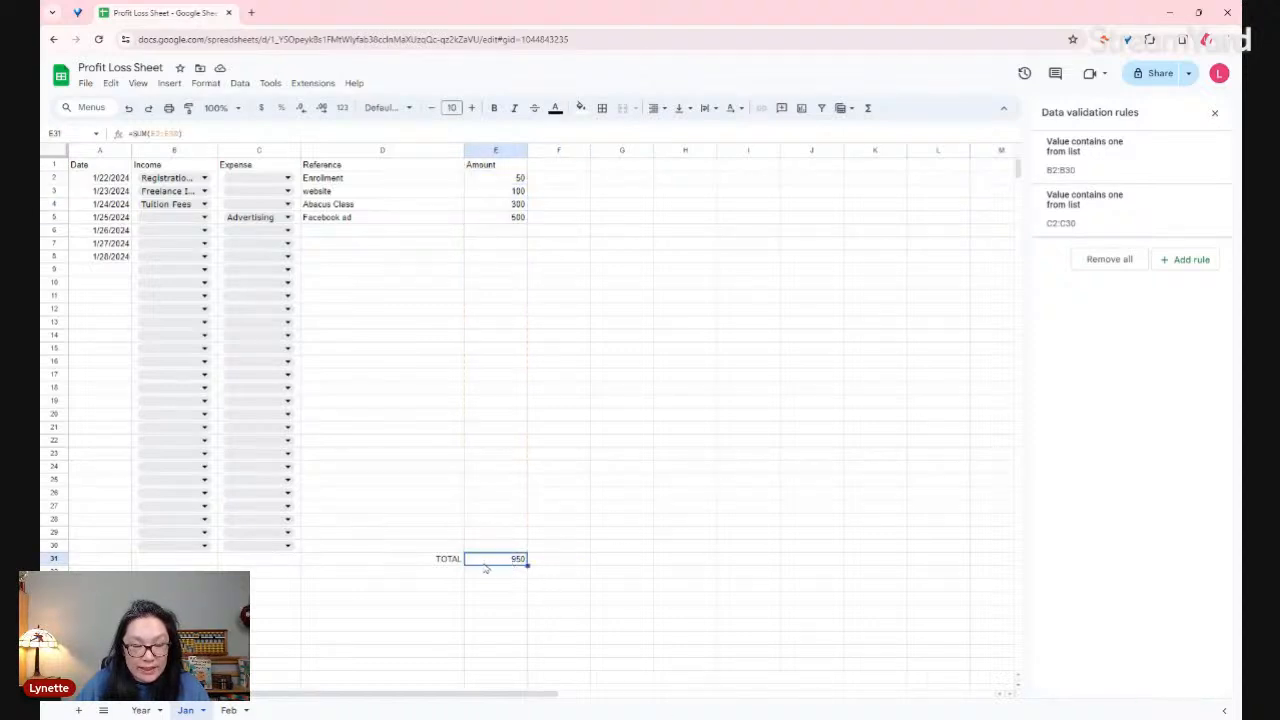
click(167, 150)
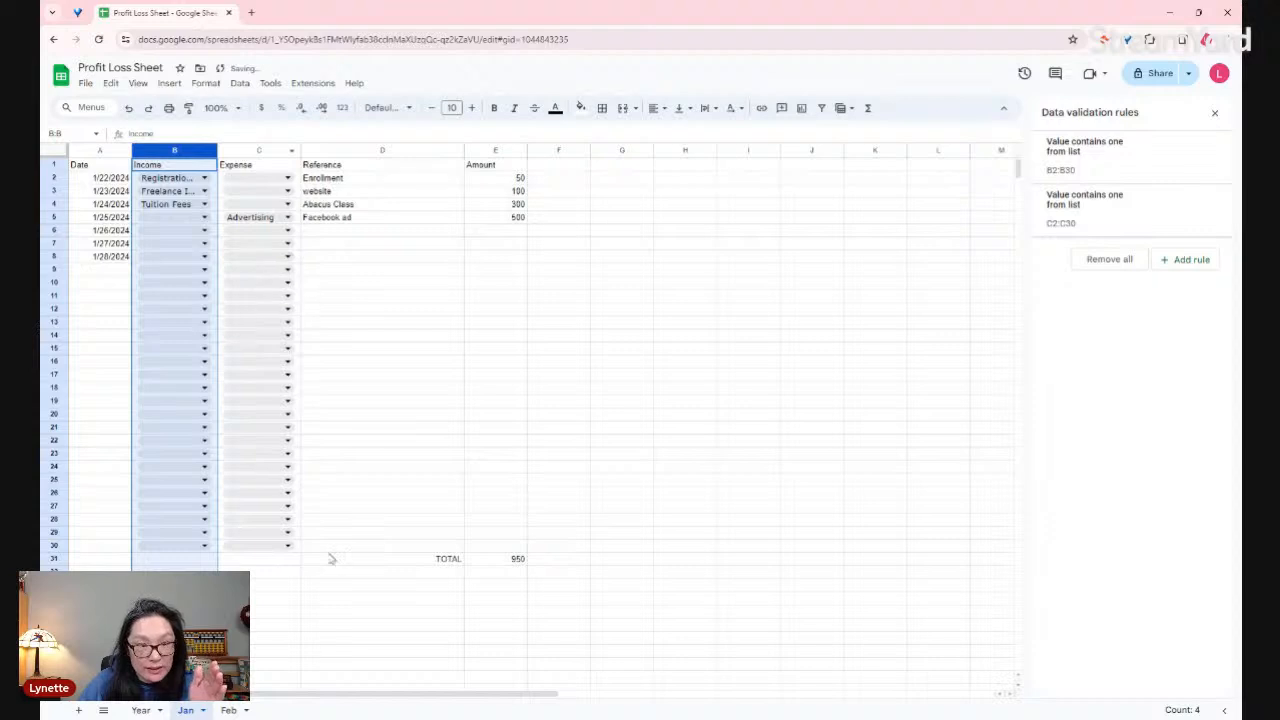
click(510, 558)
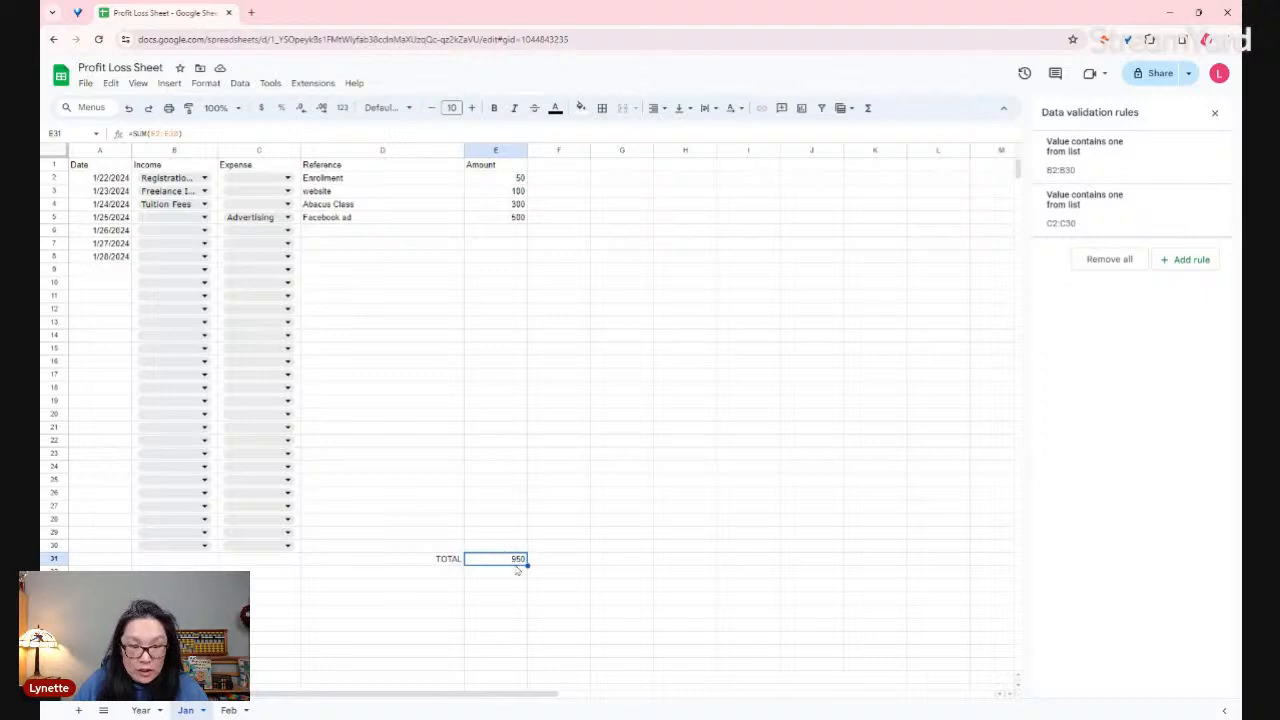
drag(548, 572, 576, 585)
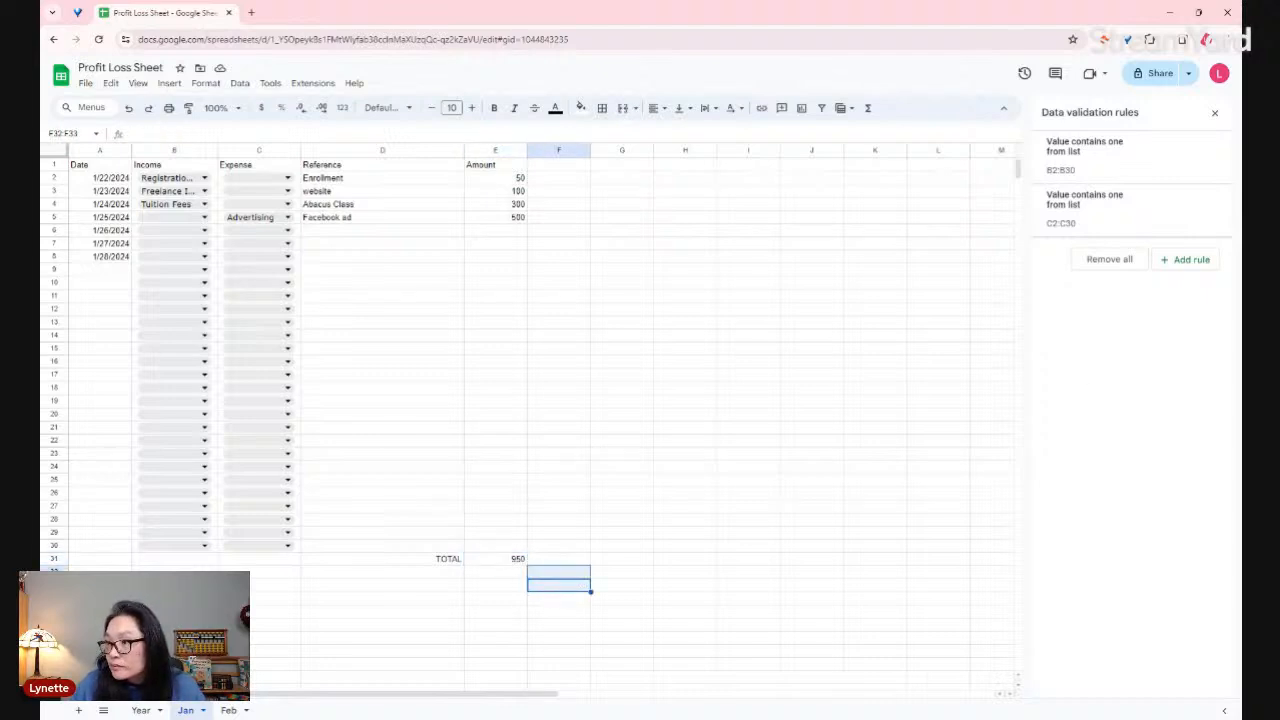
click(602, 522)
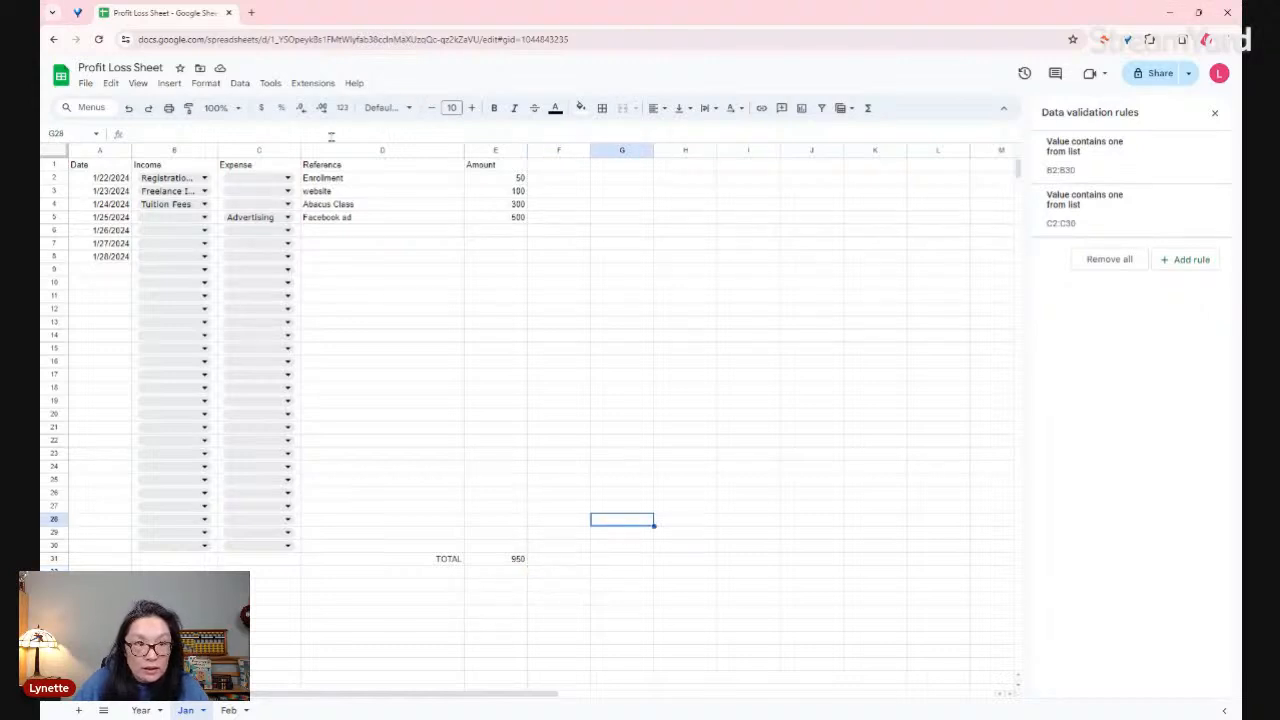
- Replace the sum in E31 with a SUMIF formula that tests the income range B2:B30 against the criterion "<>"
double_click(520, 558)
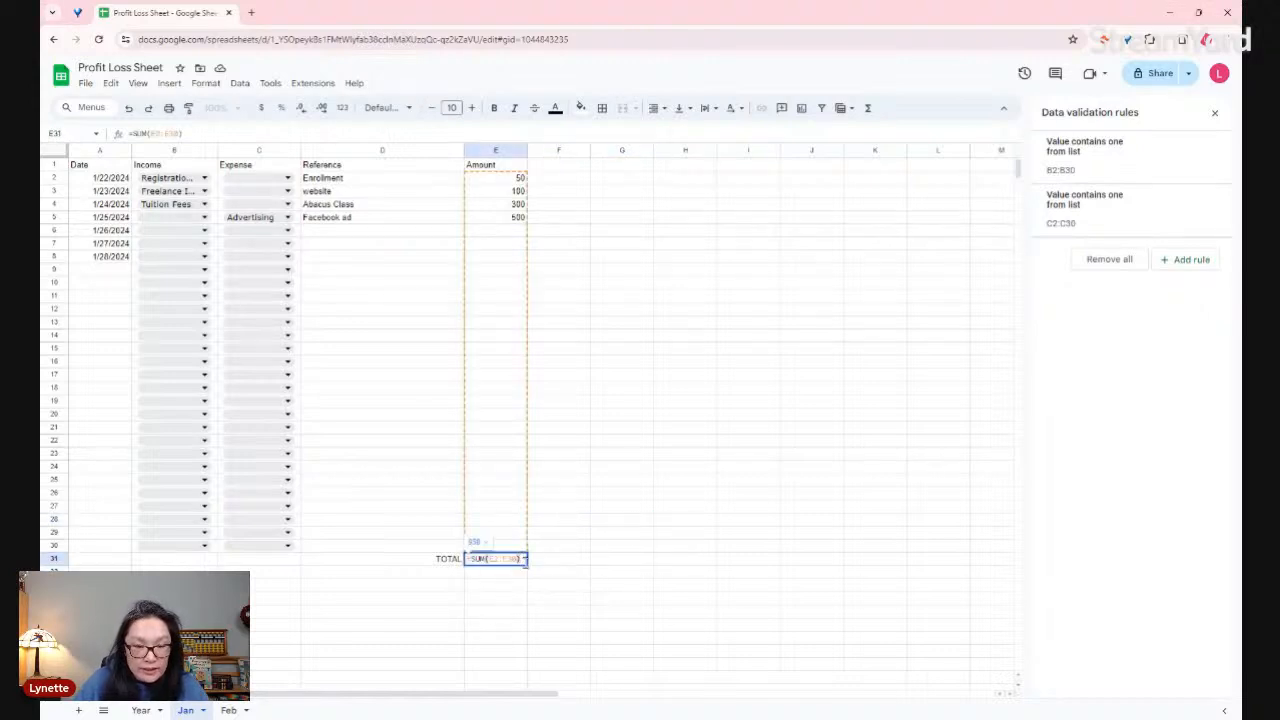
key(BackSpace)
key(BackSpace)
key(BackSpace)
key(BackSpace)
key(BackSpace)
key(BackSpace)
key(BackSpace)
key(BackSpace)
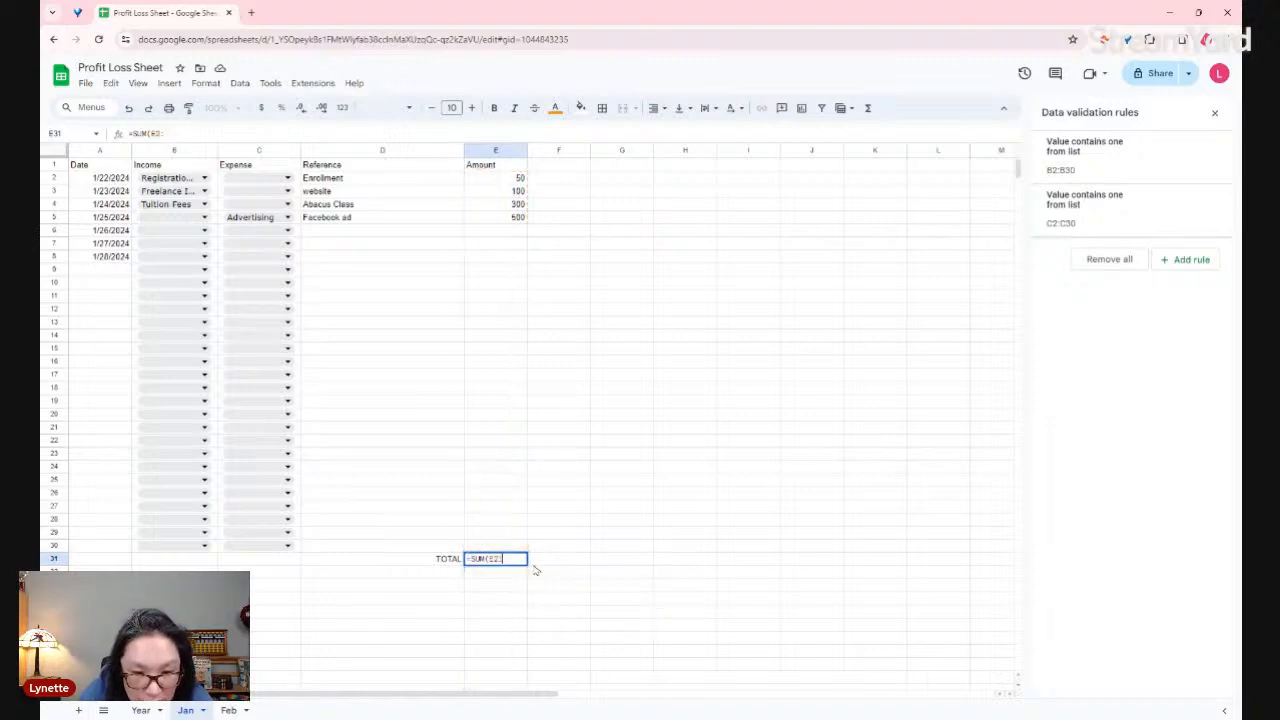
text(IF)
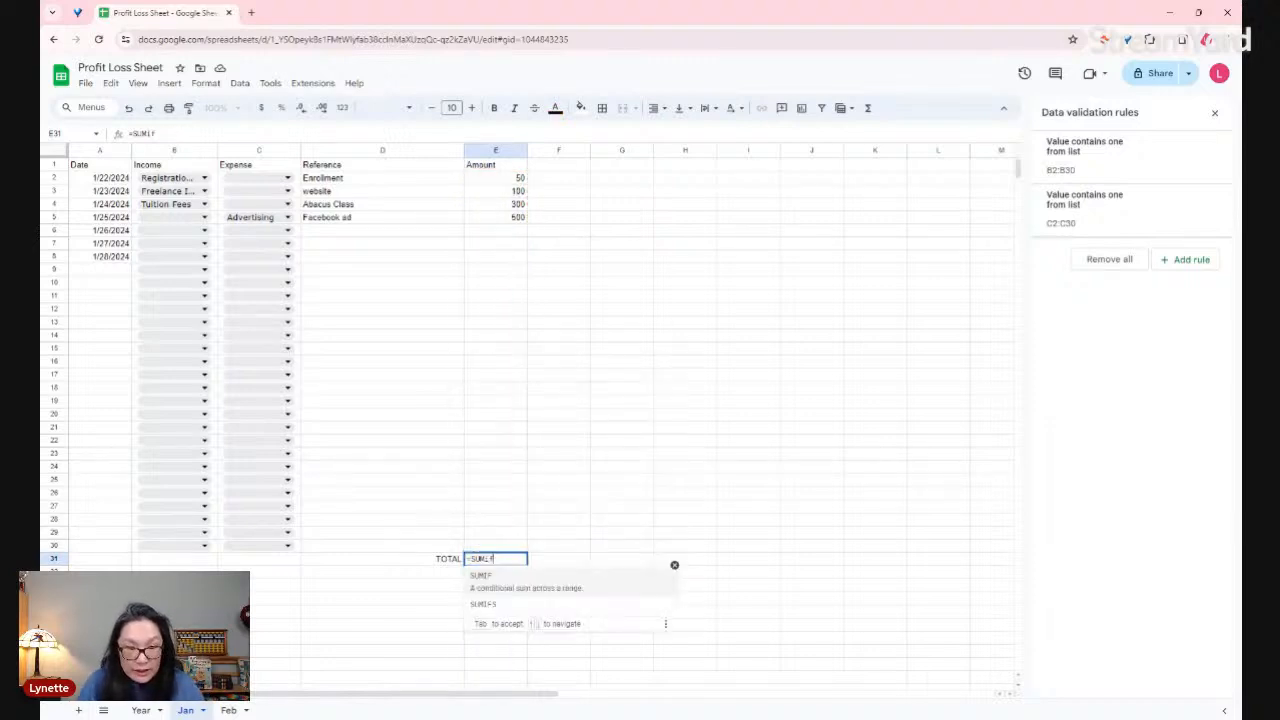
text(()
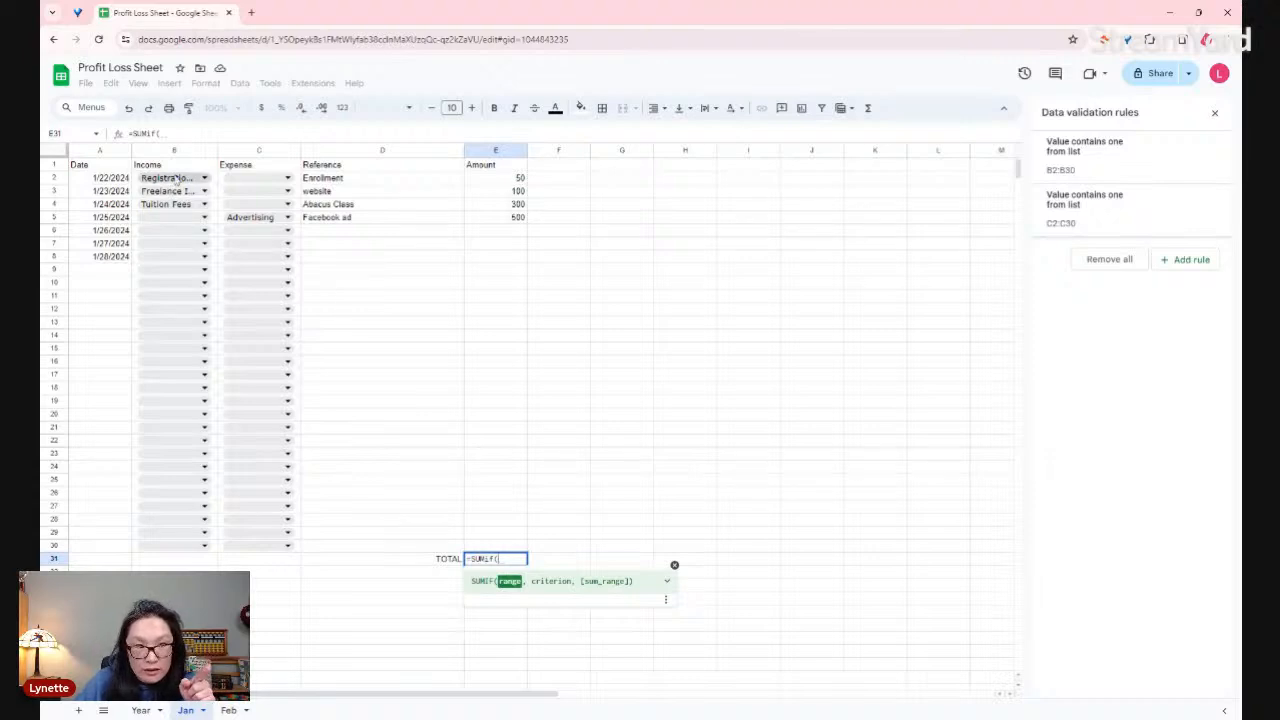
drag(172, 180, 167, 546)
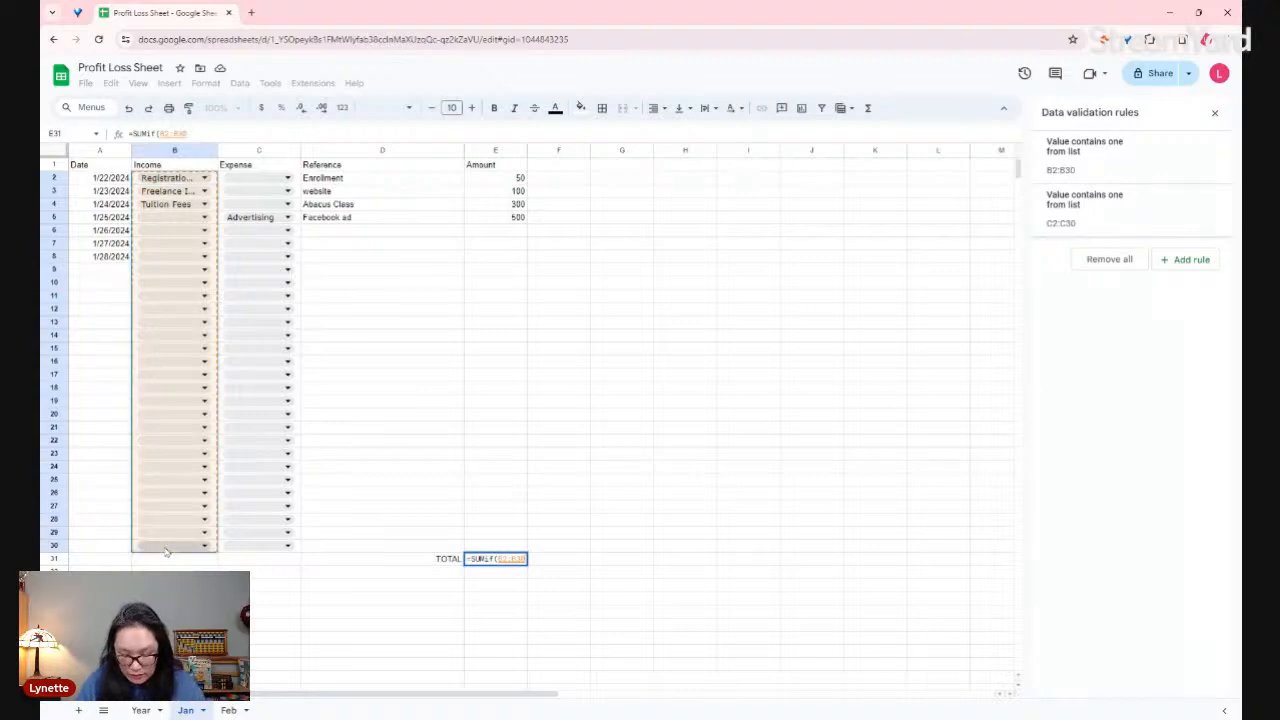
text(,)
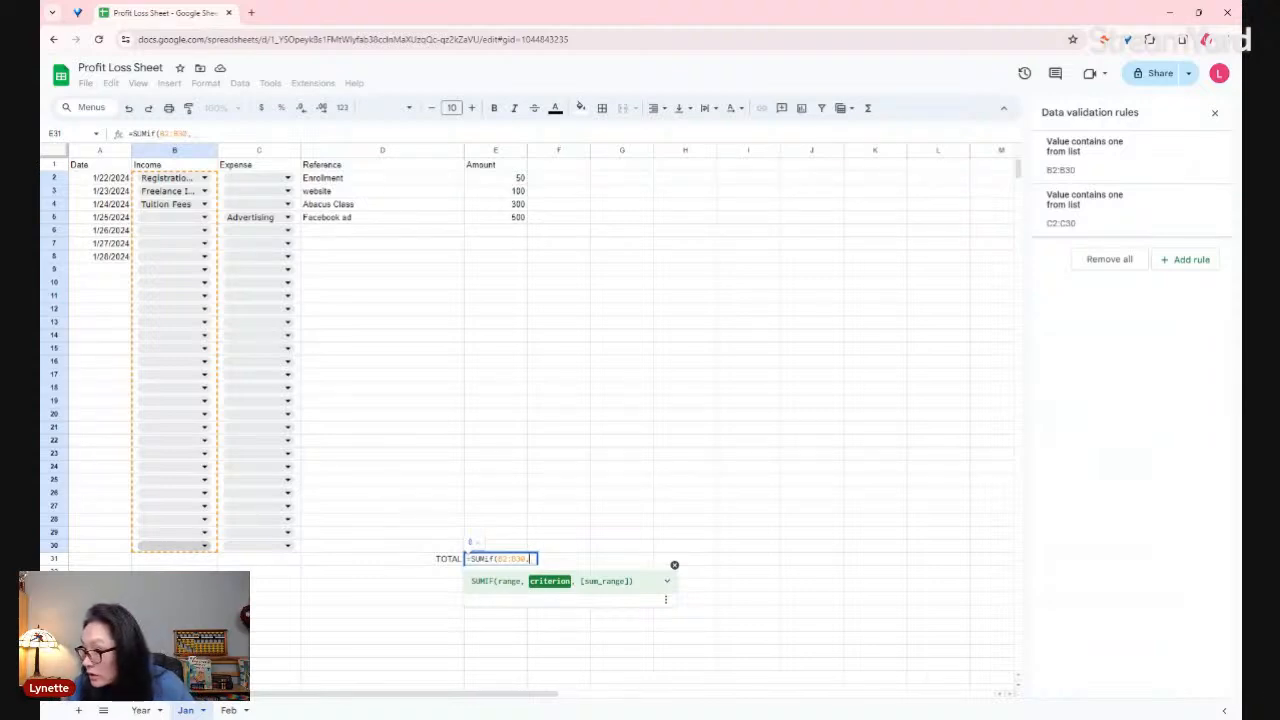
text("")
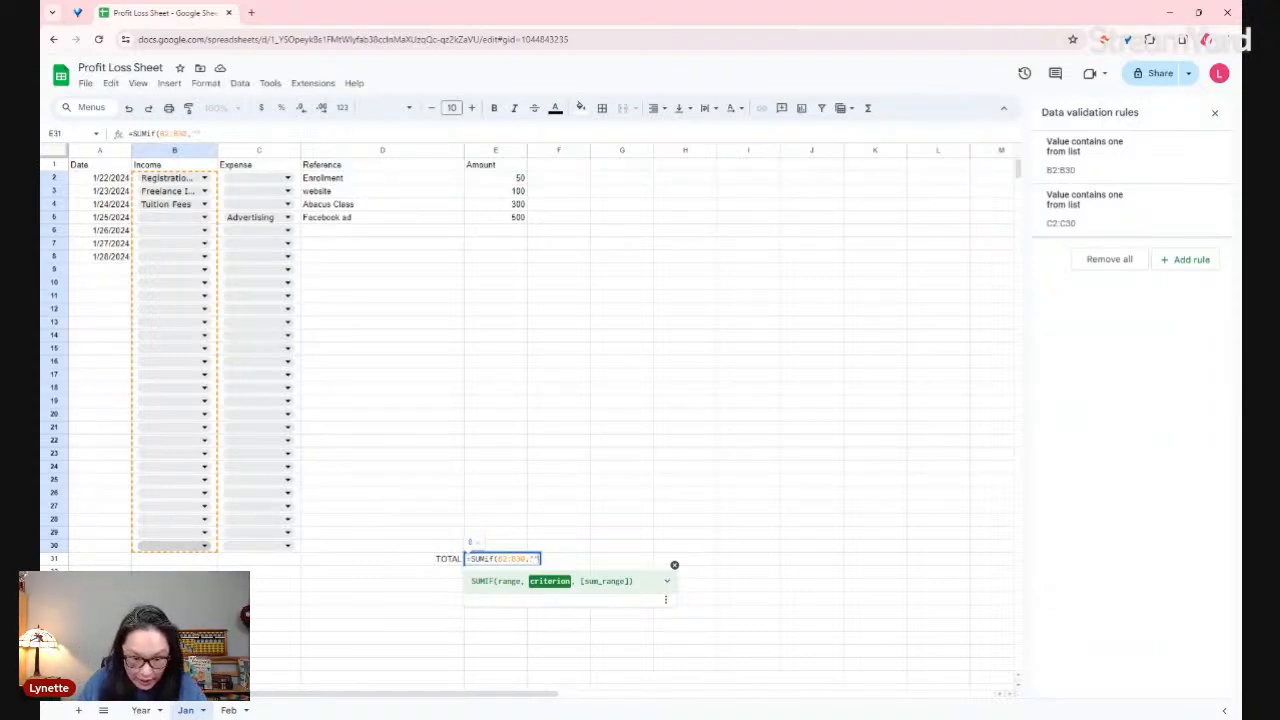
text(<>)
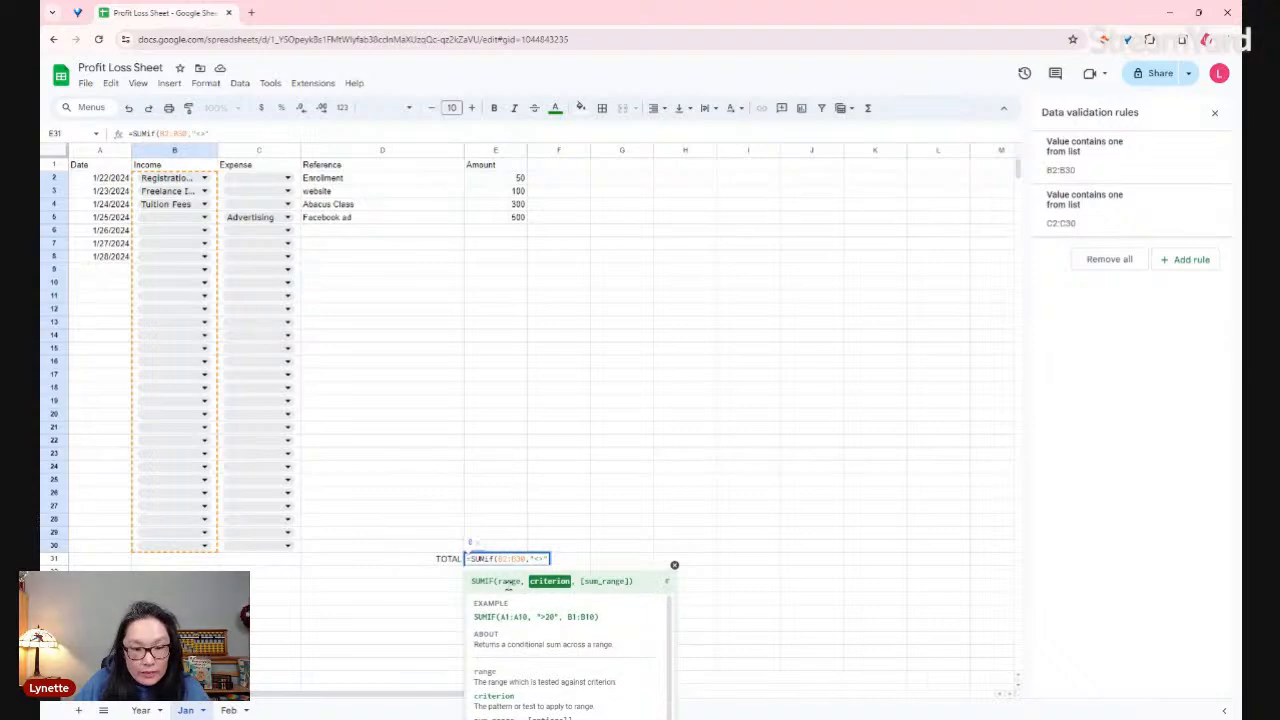
- Insert the amount range E2:E30 as the first argument of the SUMIF formula in E31, ahead of B2:B30
drag(505, 183, 505, 548)
click(505, 563)
double_click(505, 563)
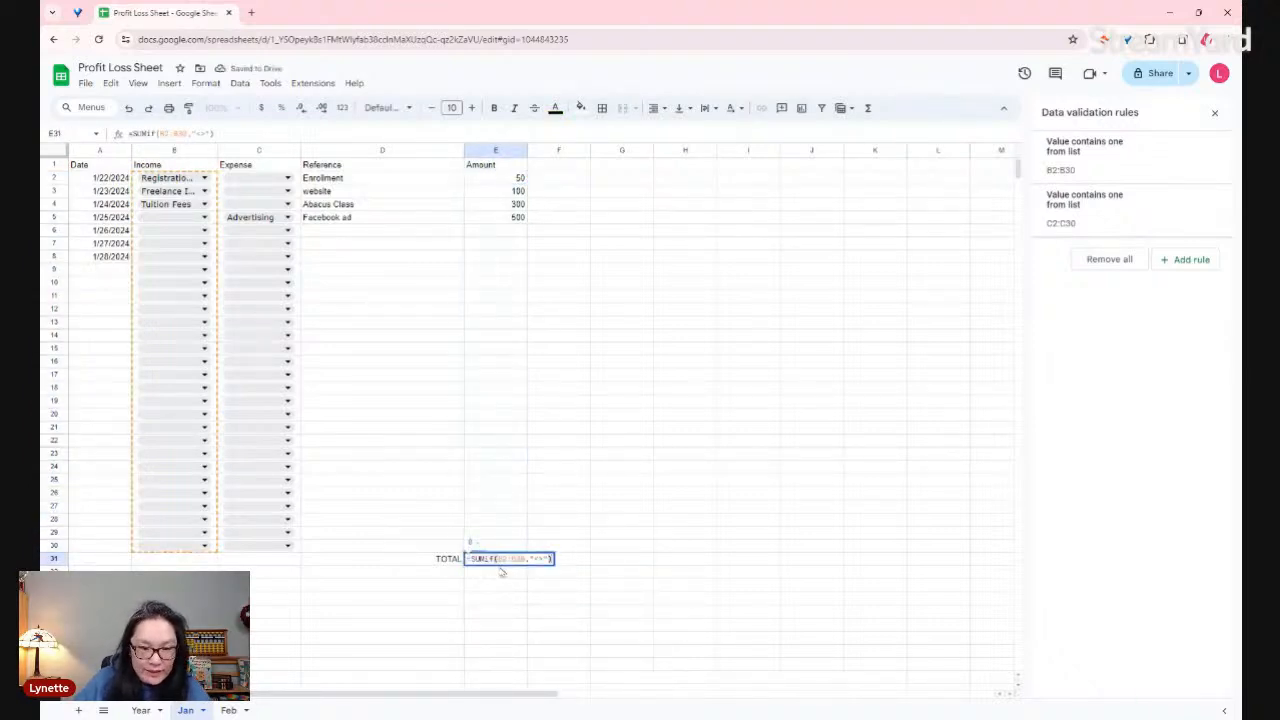
click(508, 177)
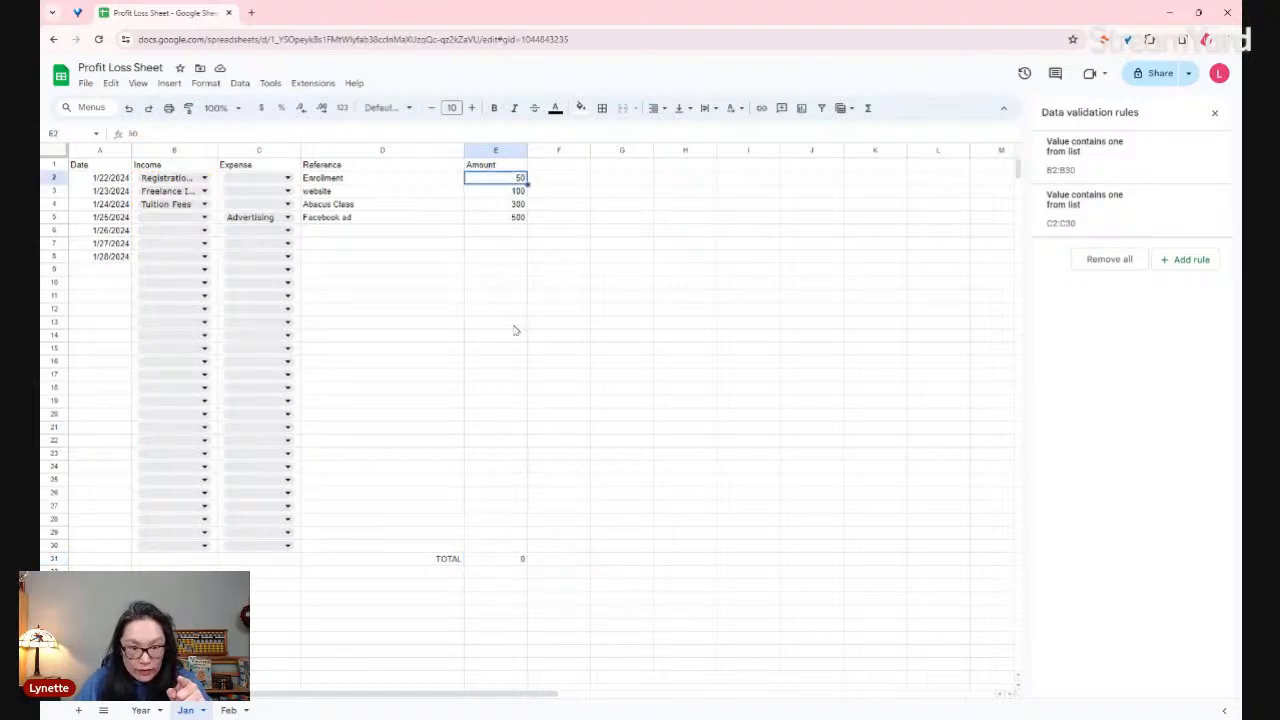
double_click(505, 559)
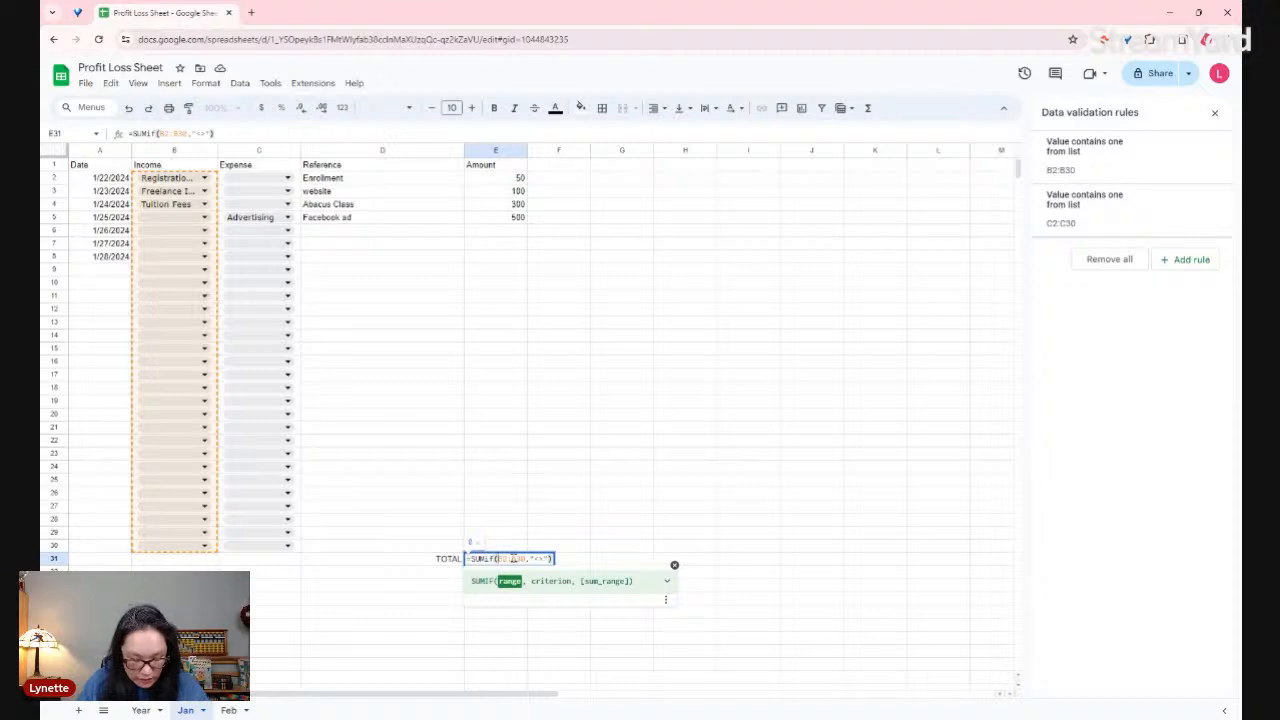
text(E2:)
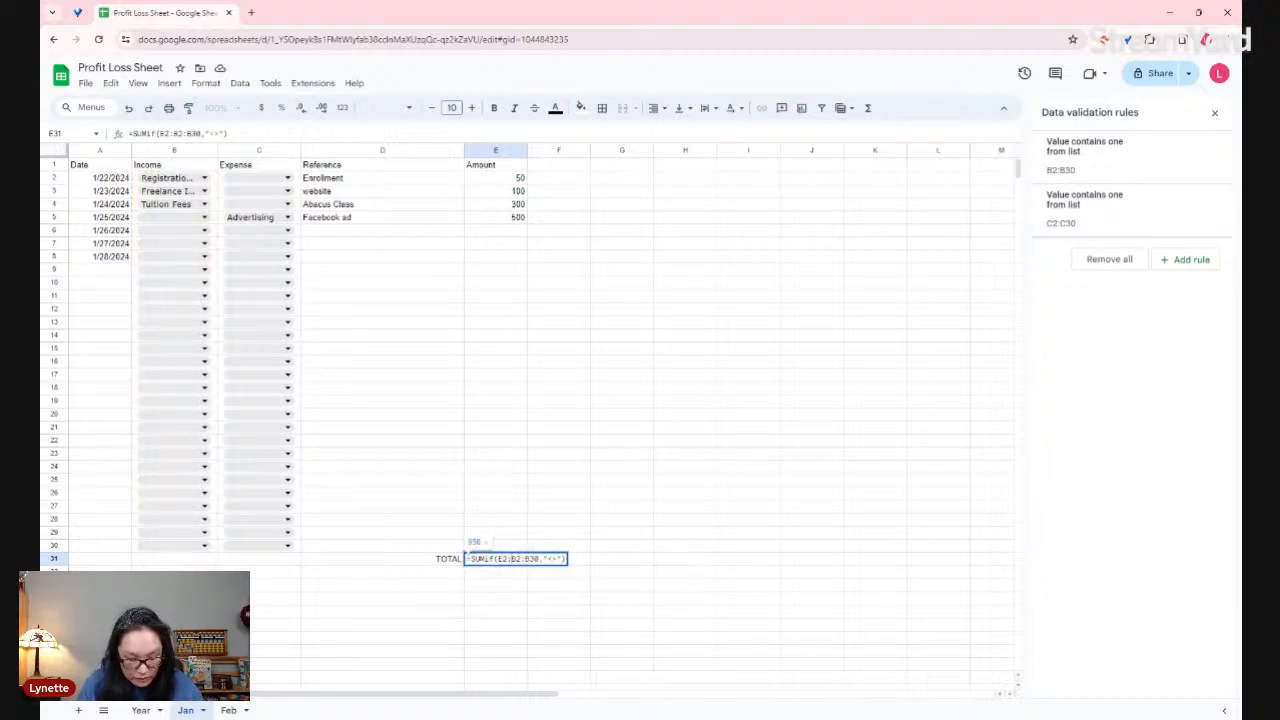
text(E30)
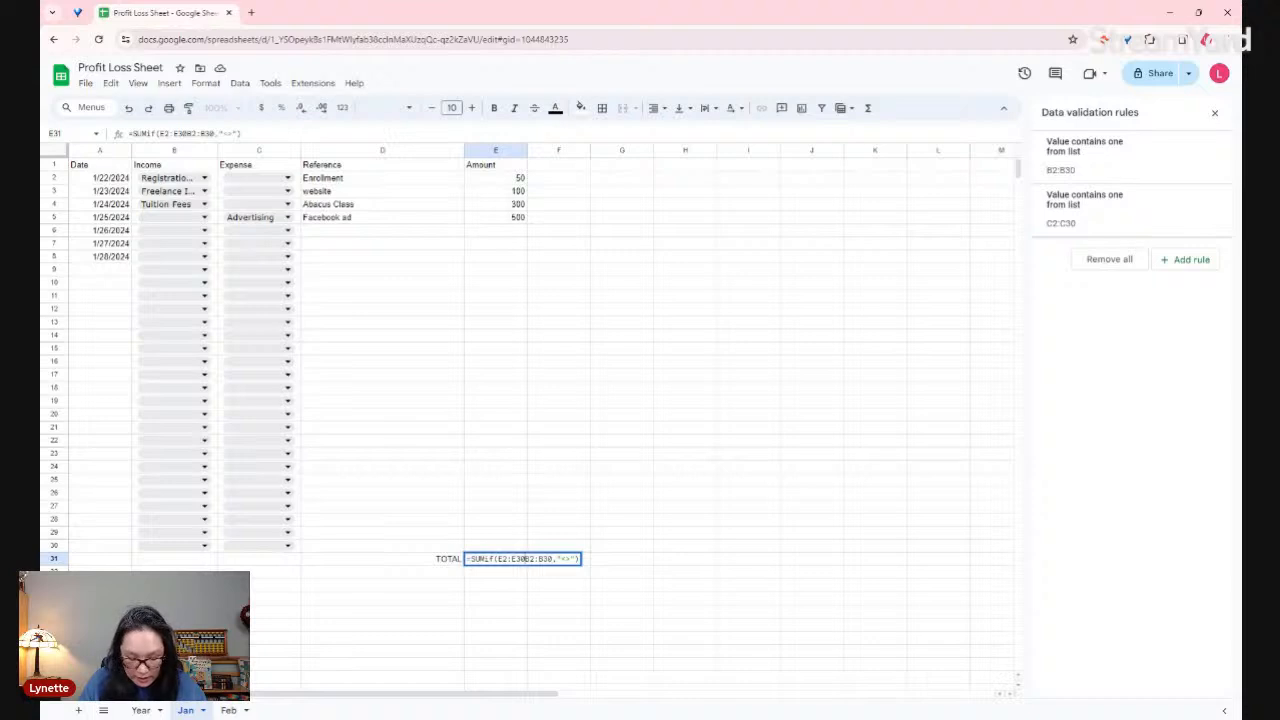
text(,)
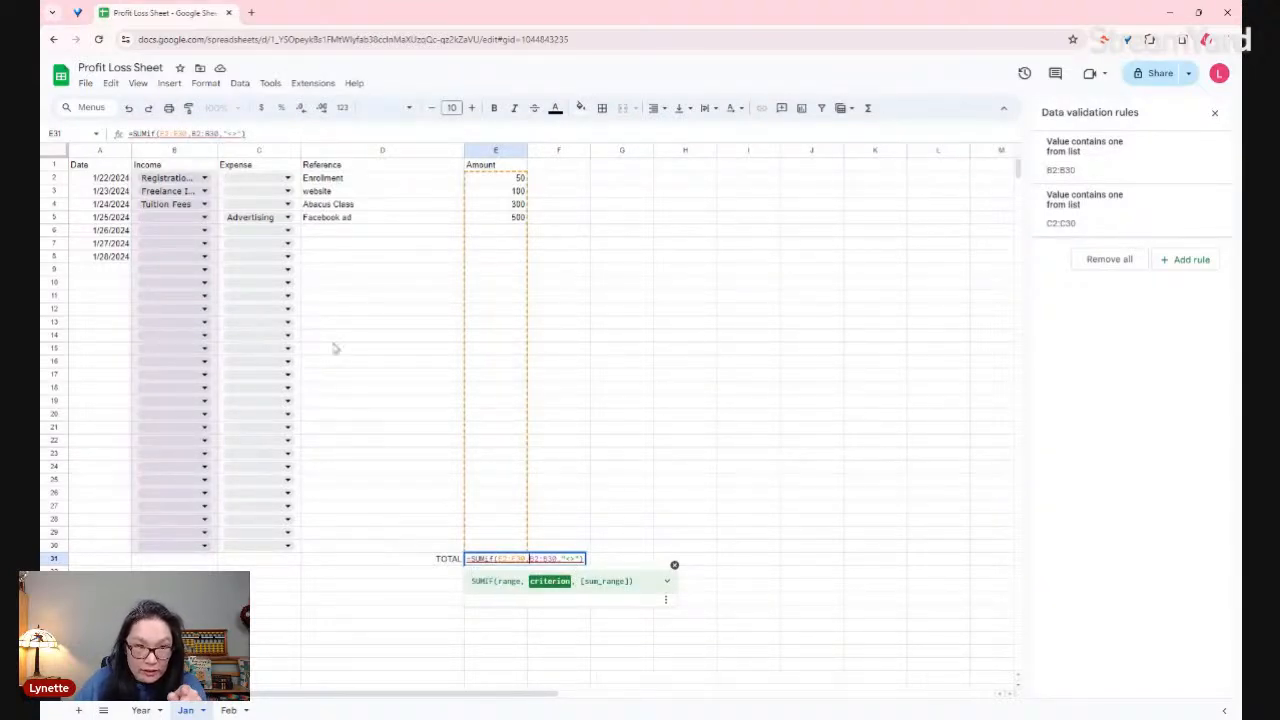
drag(170, 179, 163, 540)
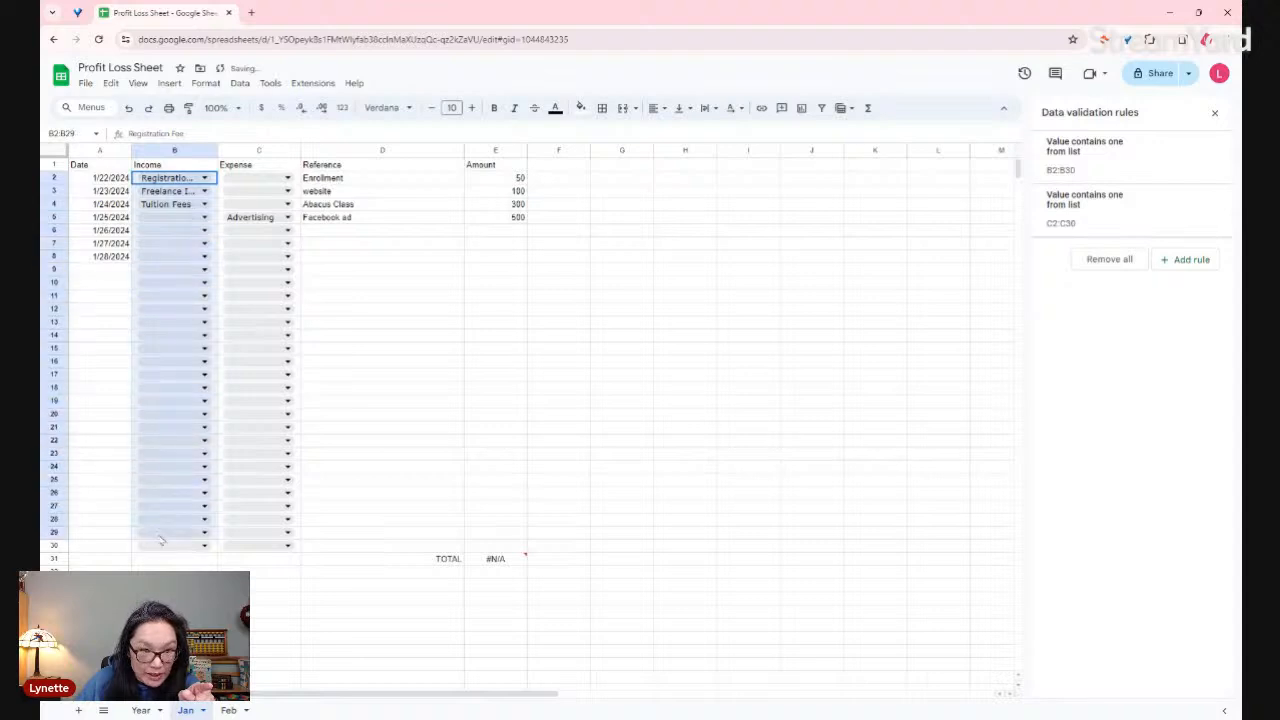
- Change the function in E31 to SUMIFS, keeping E2:E30 as sum range and B2:B30 with the criterion "<>"
click(512, 562)
double_click(512, 562)
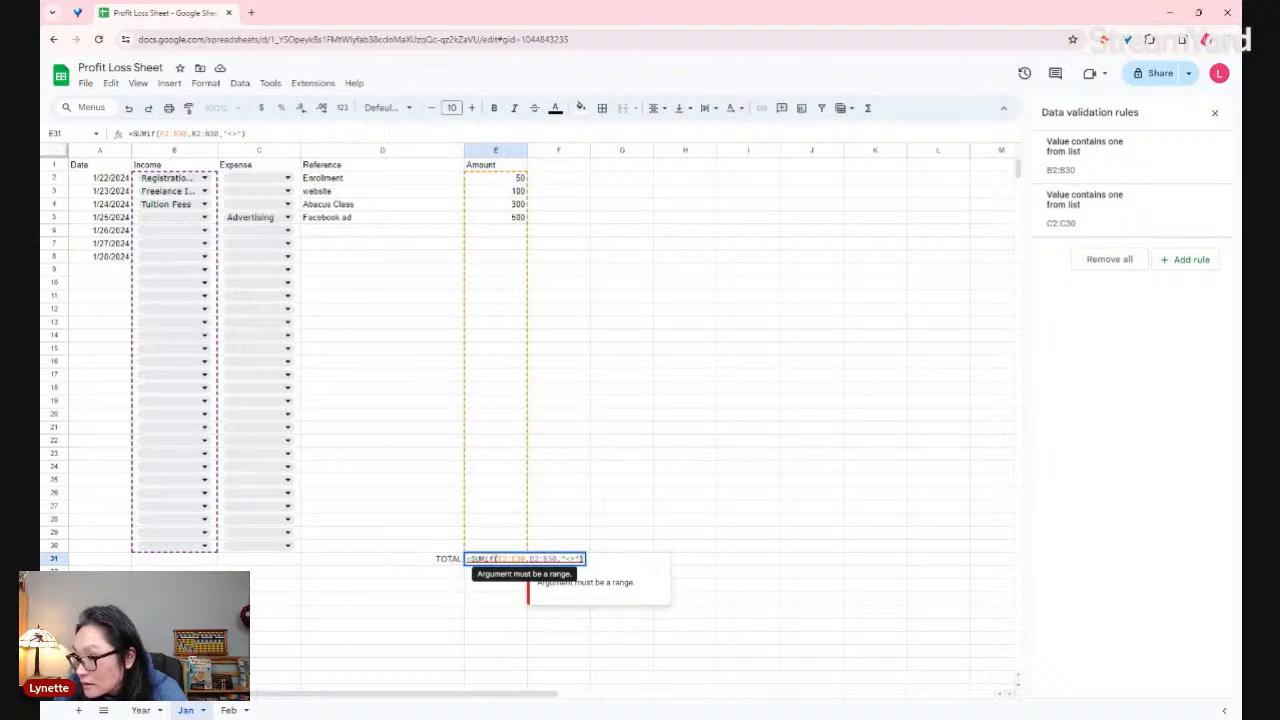
click(498, 560)
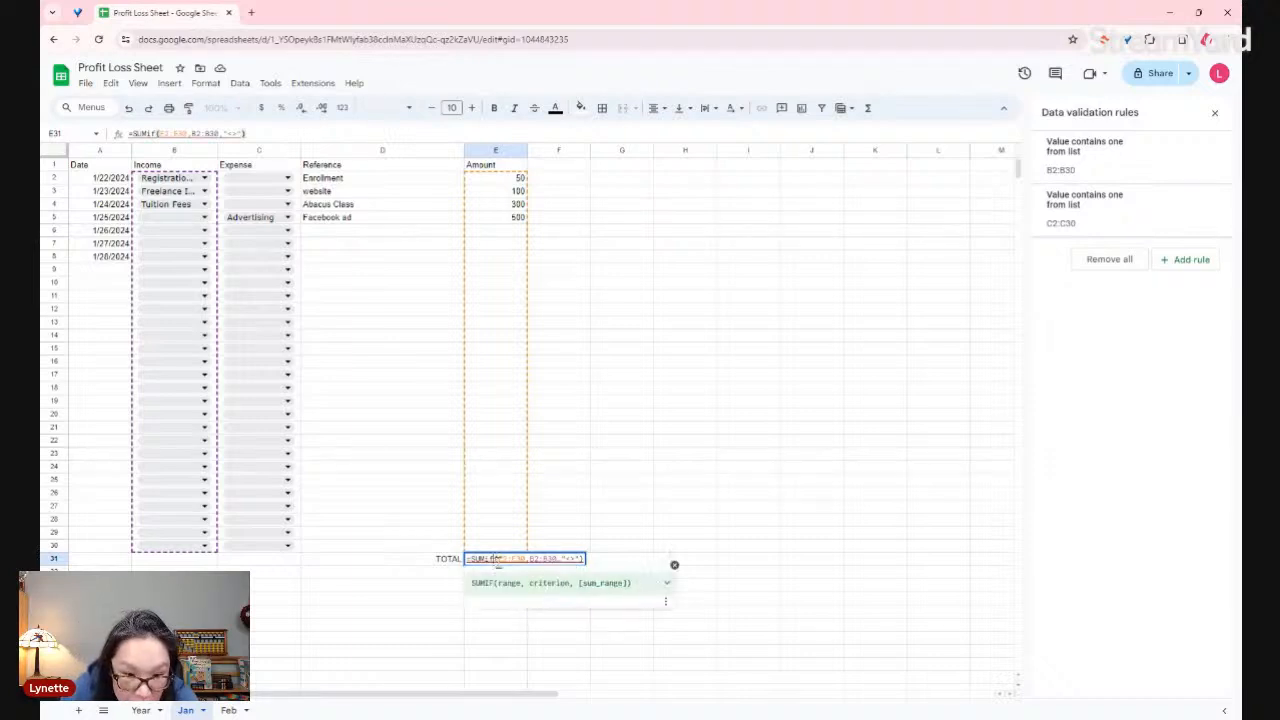
text(s)
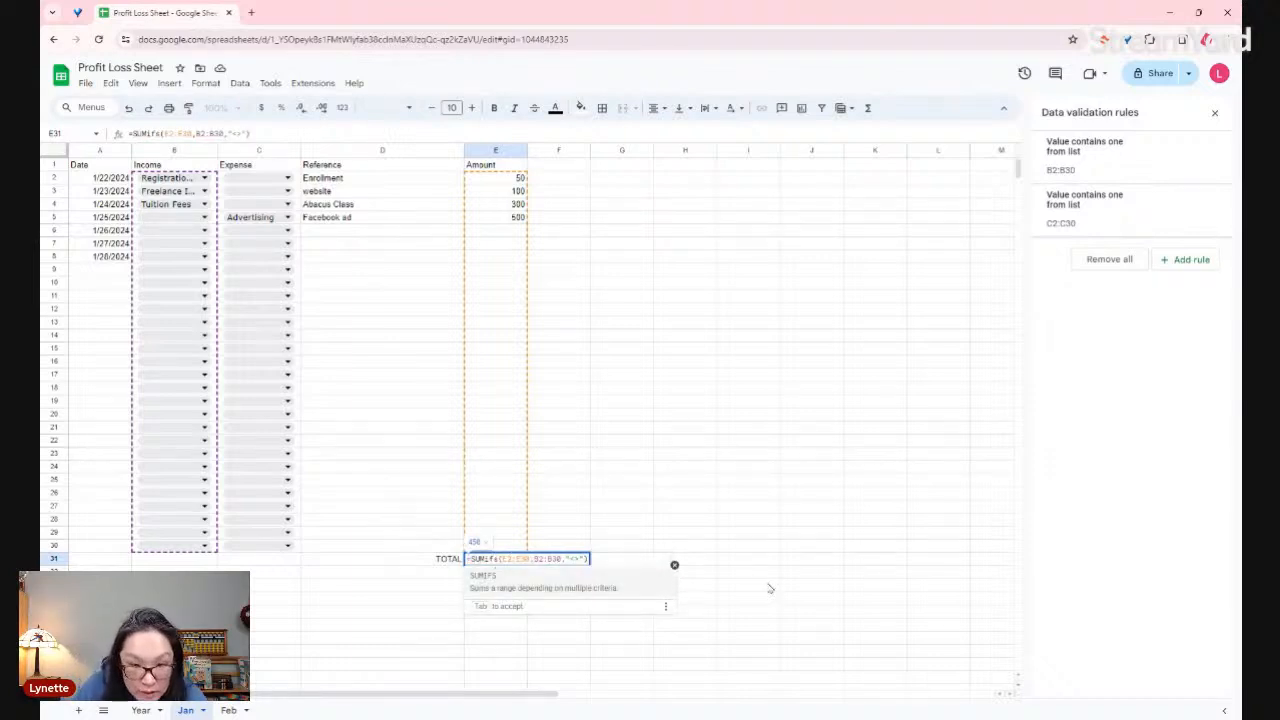
key(Right)
key(Right)
key(Right)
key(Right)
key(Right)
key(Right)
key(Right)
key(Right)
key(Right)
key(Right)
key(Right)
key(Right)
key(Right)
key(Right)
key(Right)
key(Right)
key(Right)
key(Right)
key(Right)
key(Right)
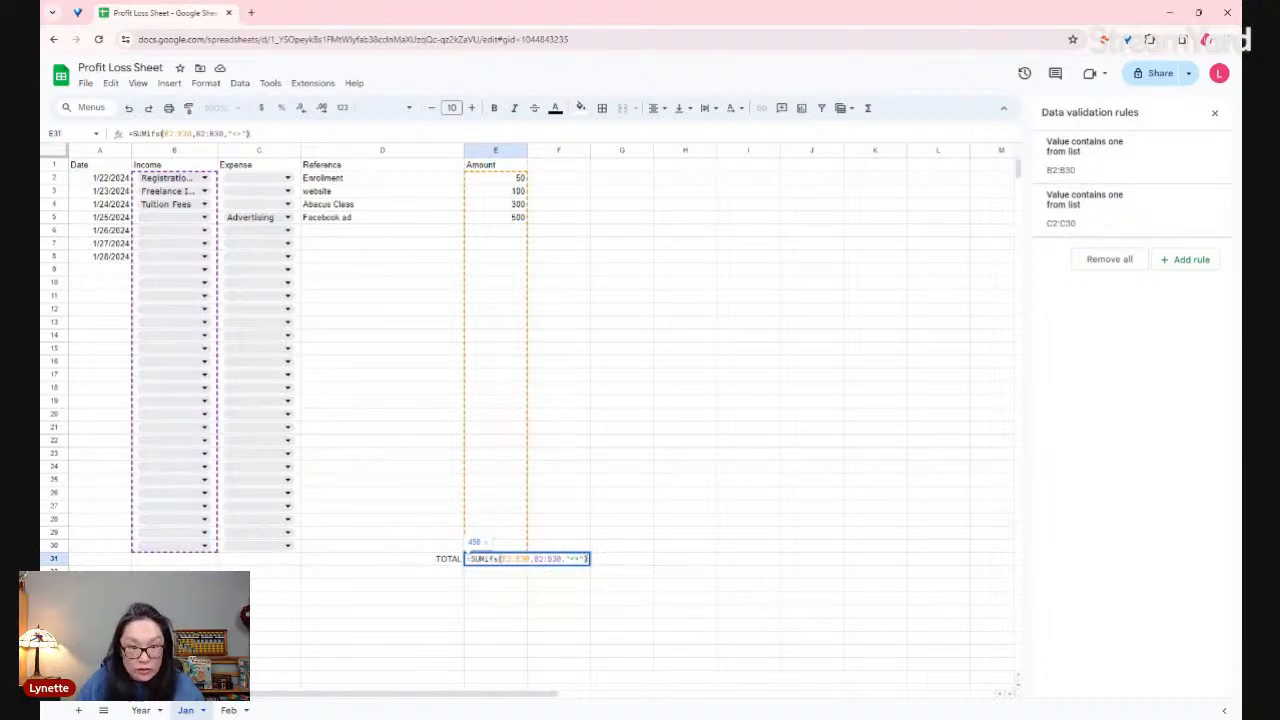
key(Return)
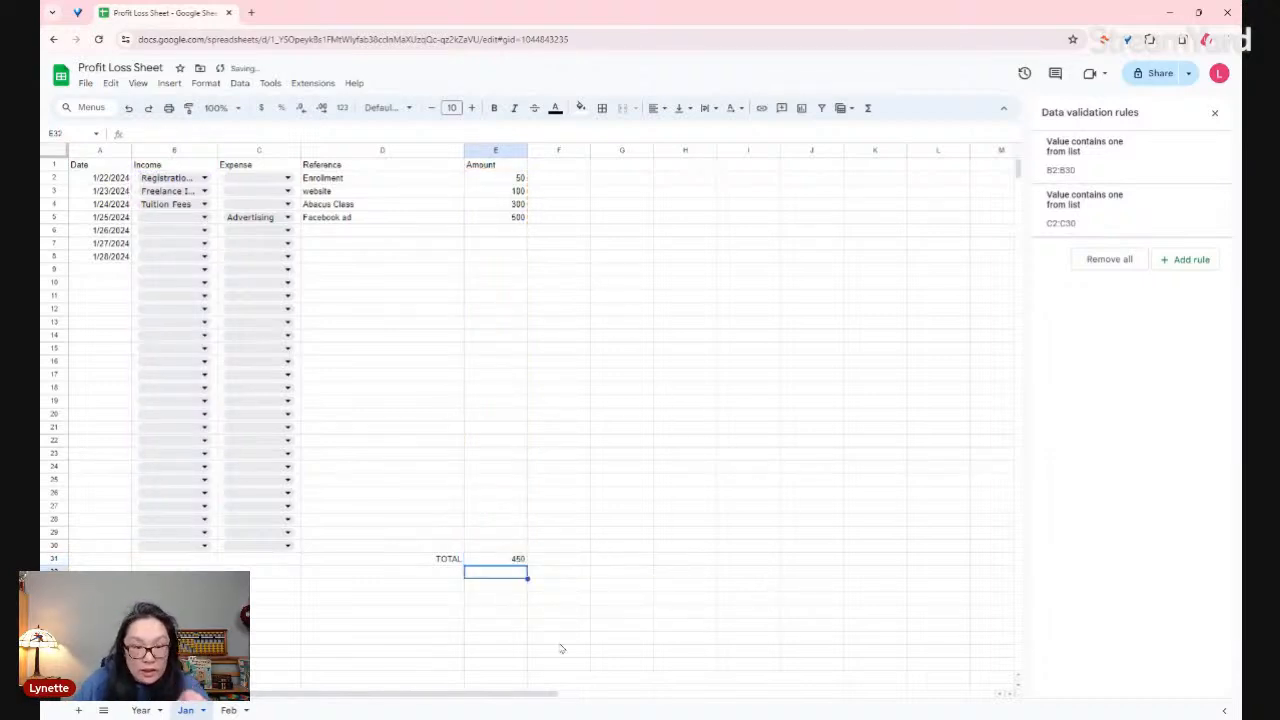
- Extend the E31 formula by subtracting a second SUMIFS function with E2:E30 as its sum range
click(516, 561)
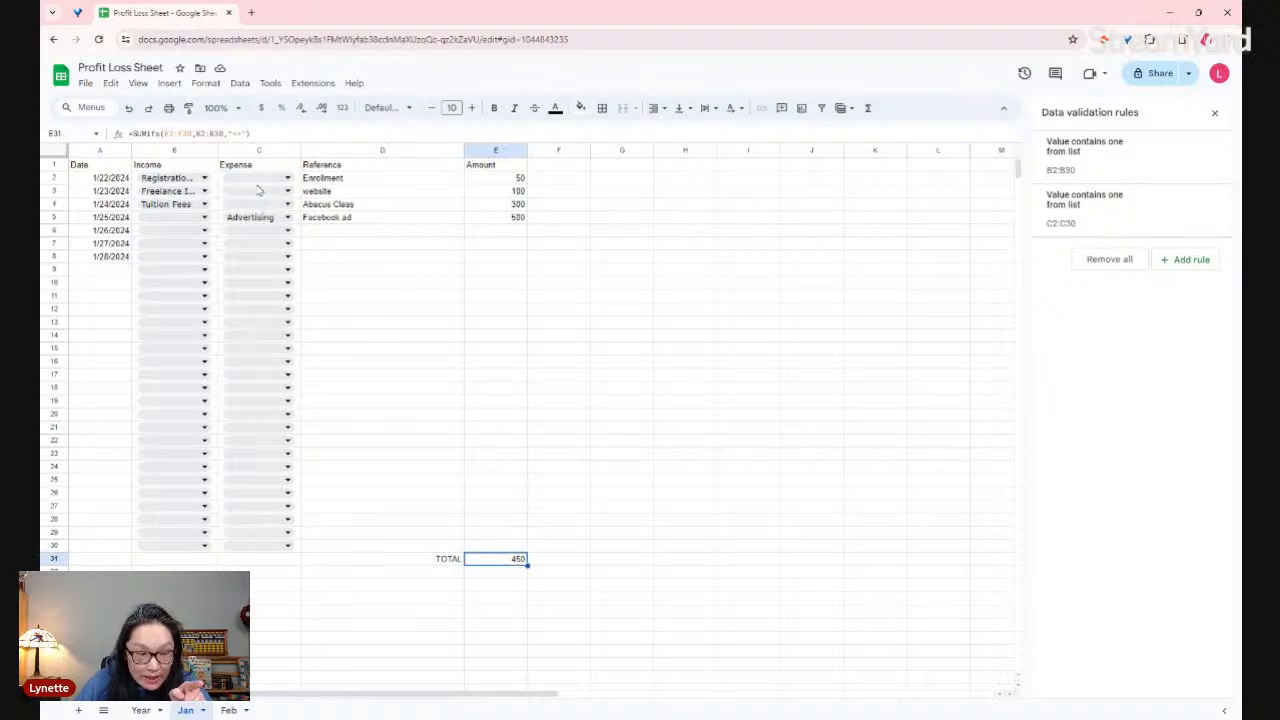
double_click(500, 561)
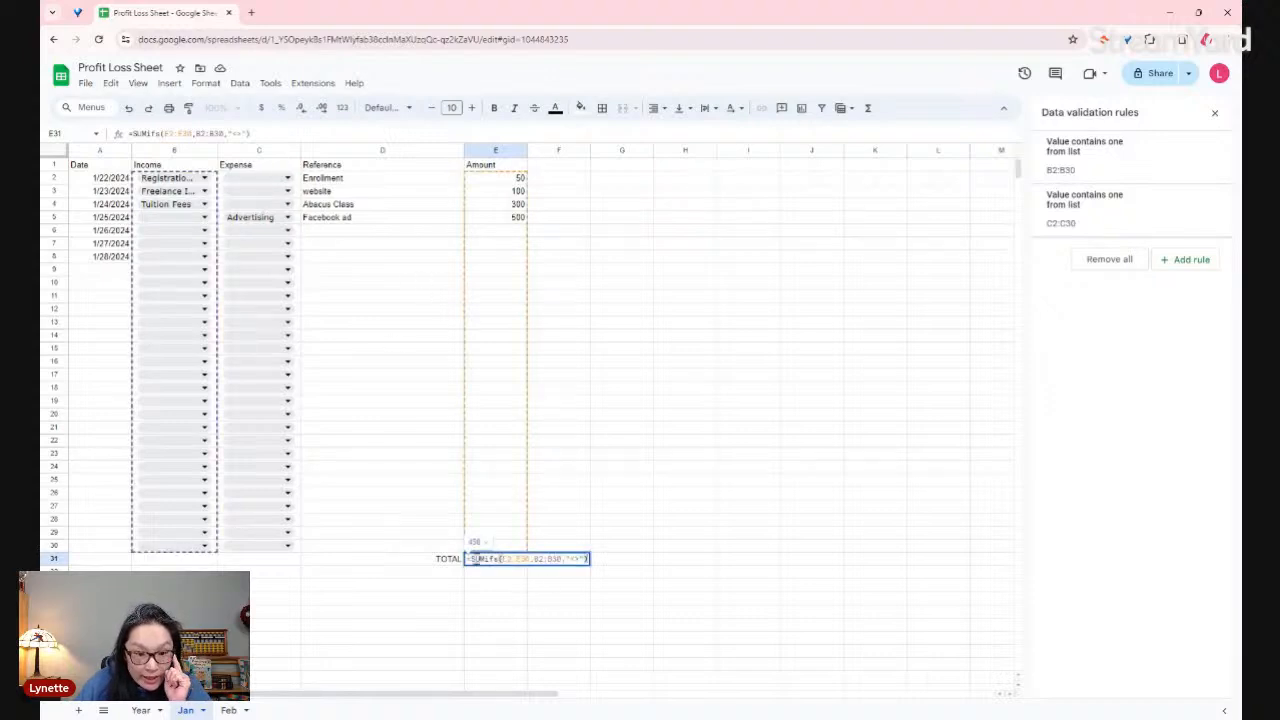
drag(473, 559, 591, 558)
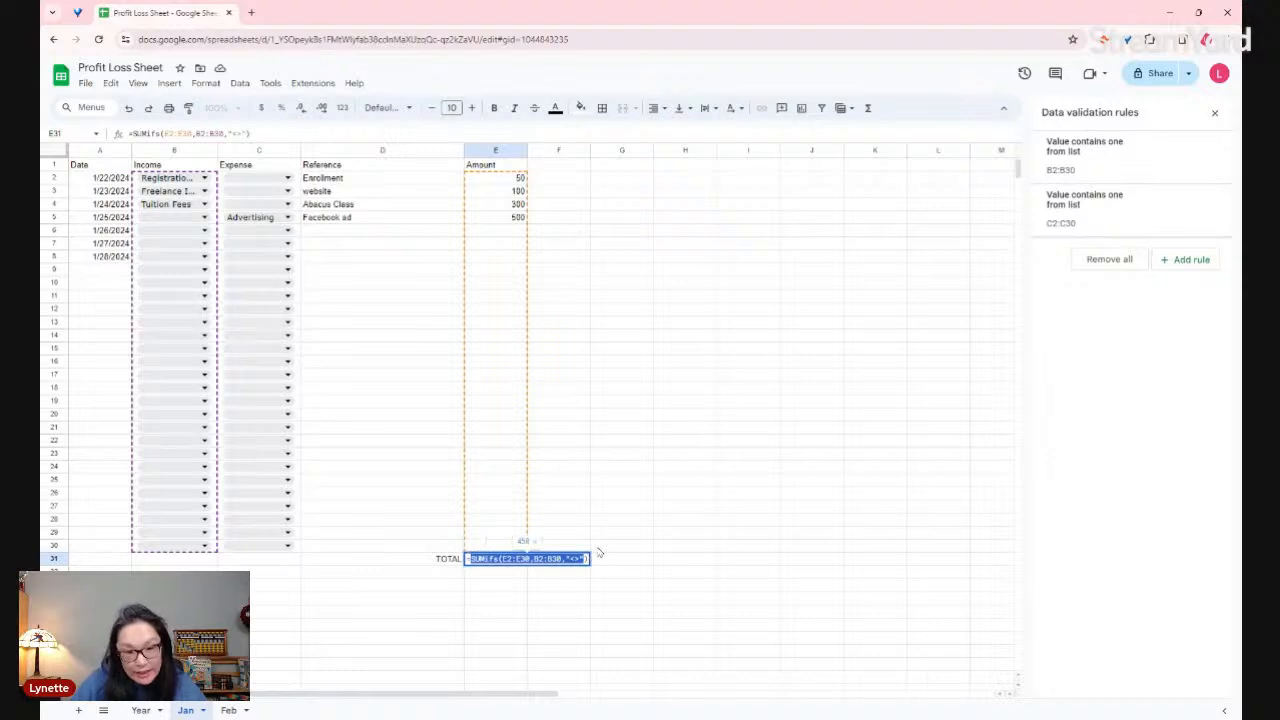
key(Right)
key(Right)
text(-)
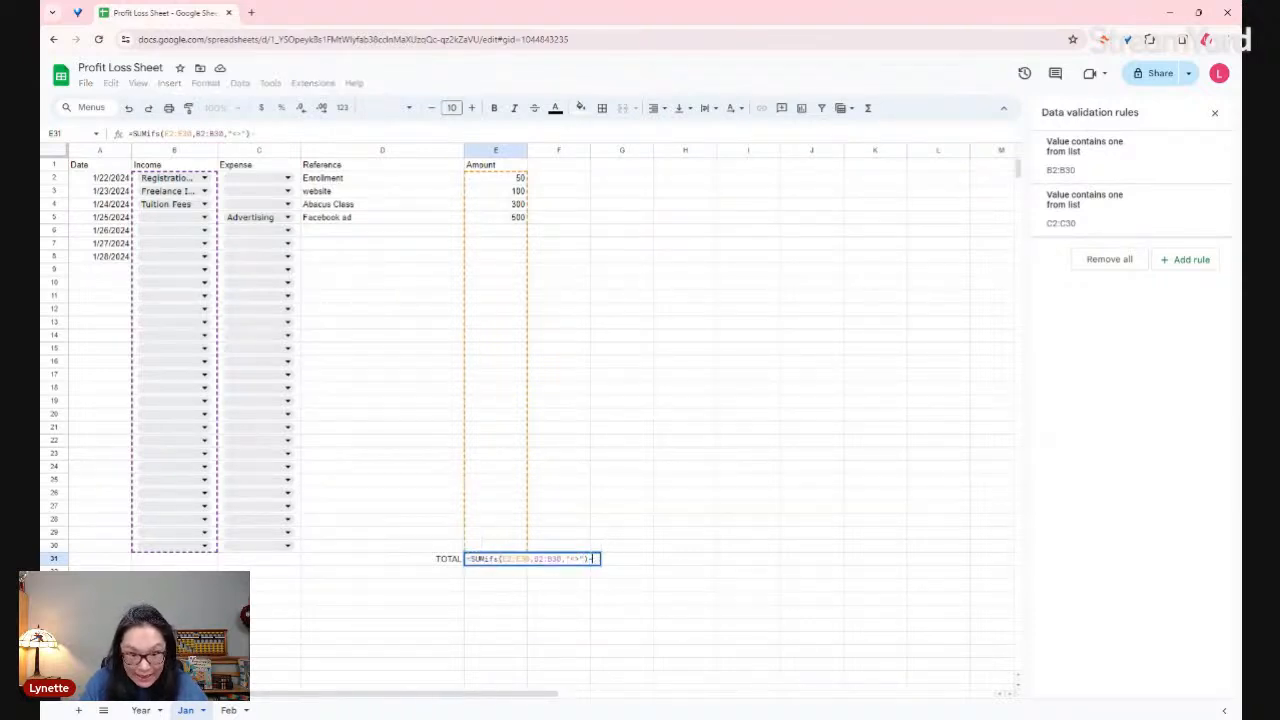
text(sumif)
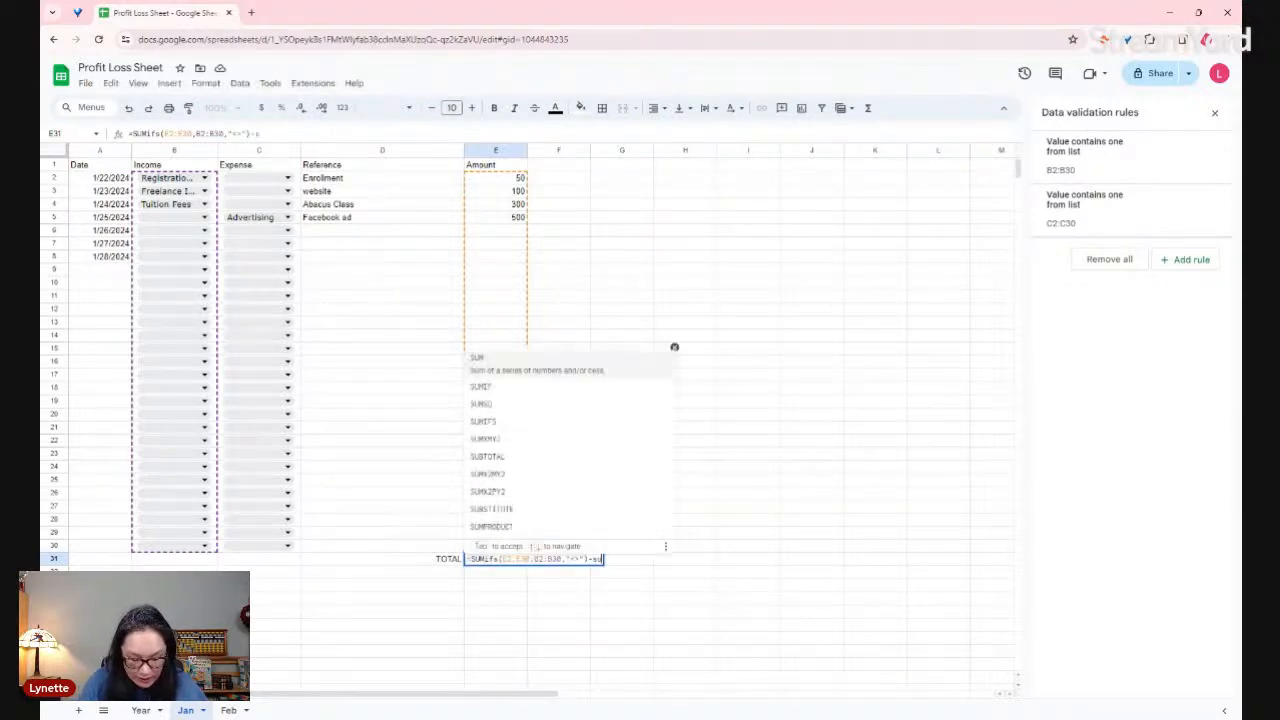
text(s)
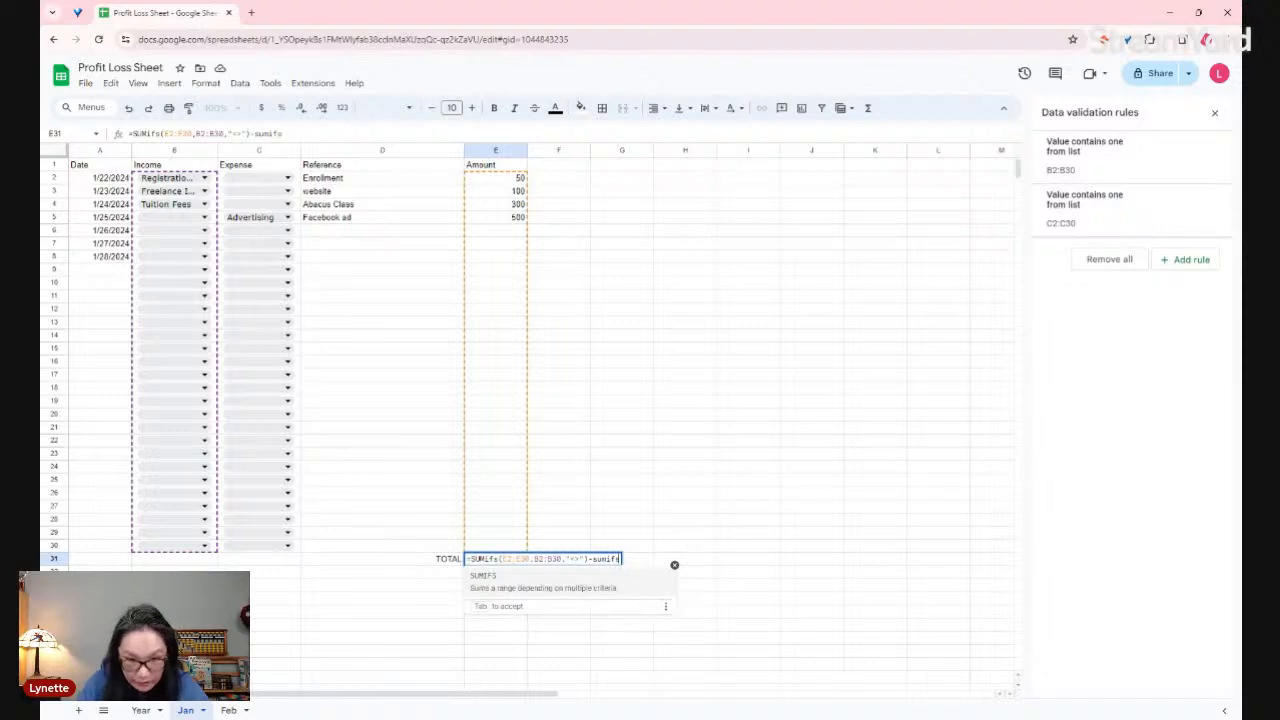
text(()
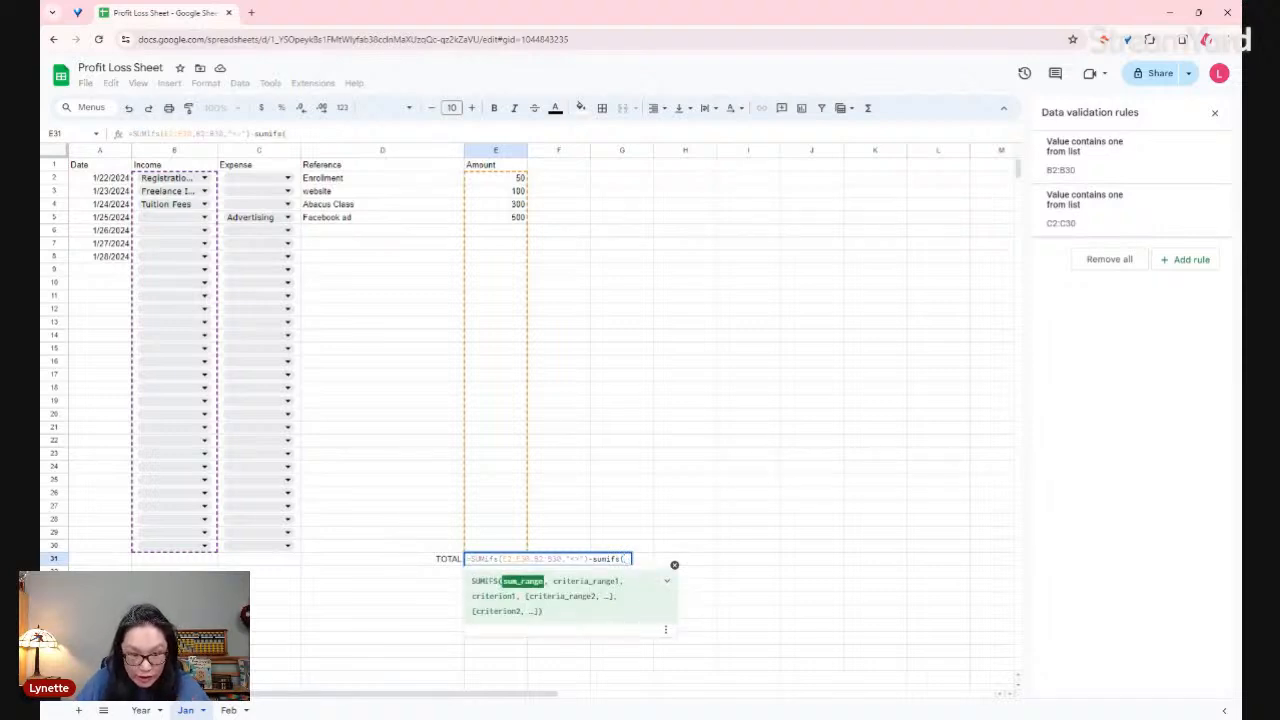
text(e2)
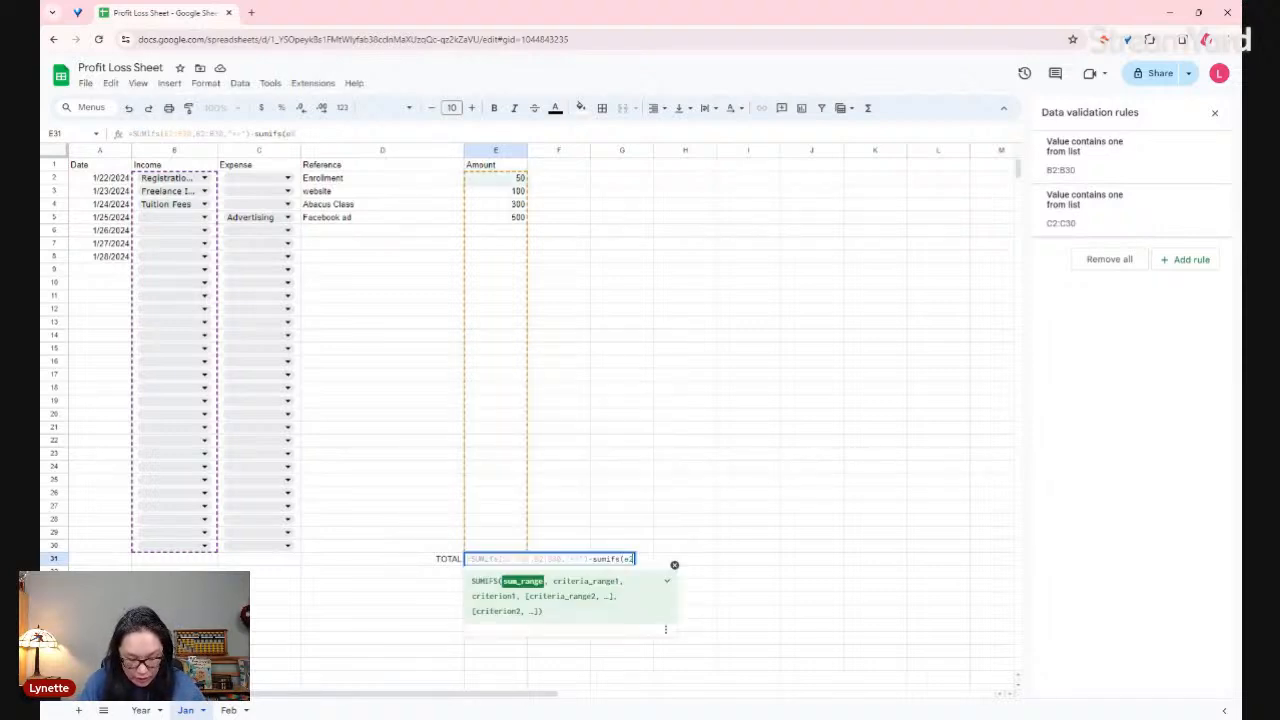
text(:e30)
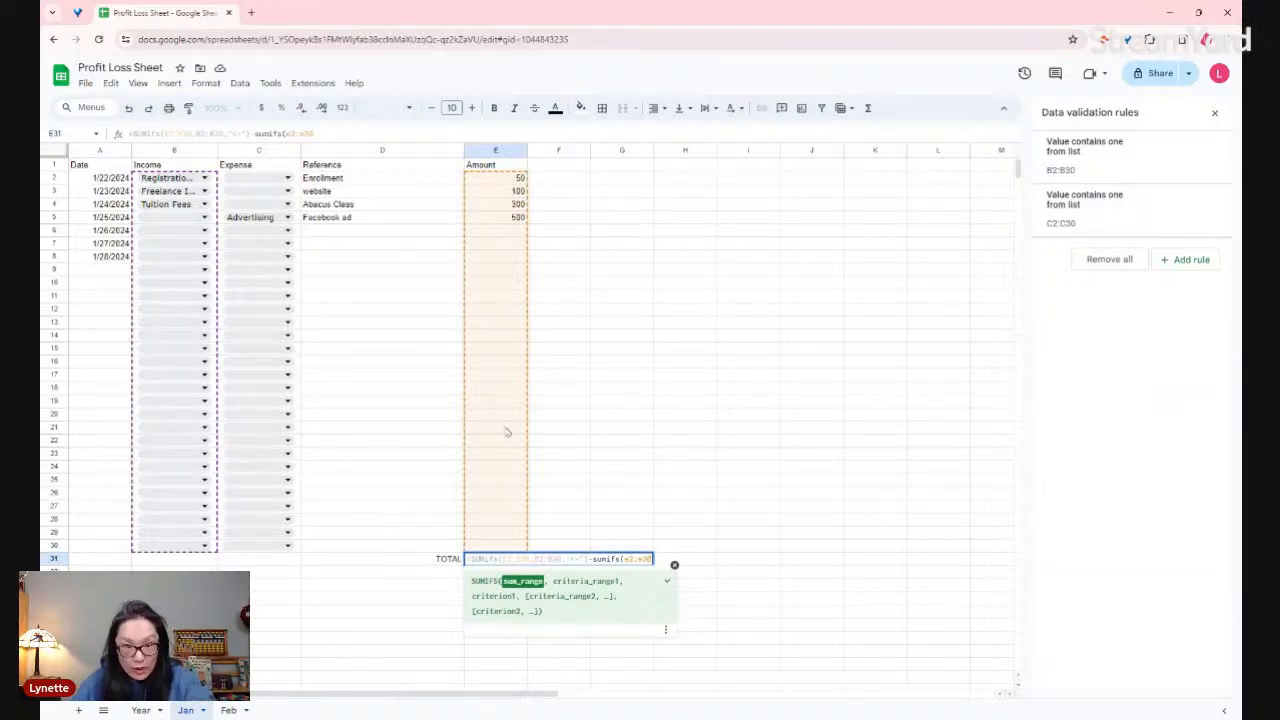
- Complete the second SUMIFS in E31 with the expense range C2:C30 and the criterion "<>"
text(,C)
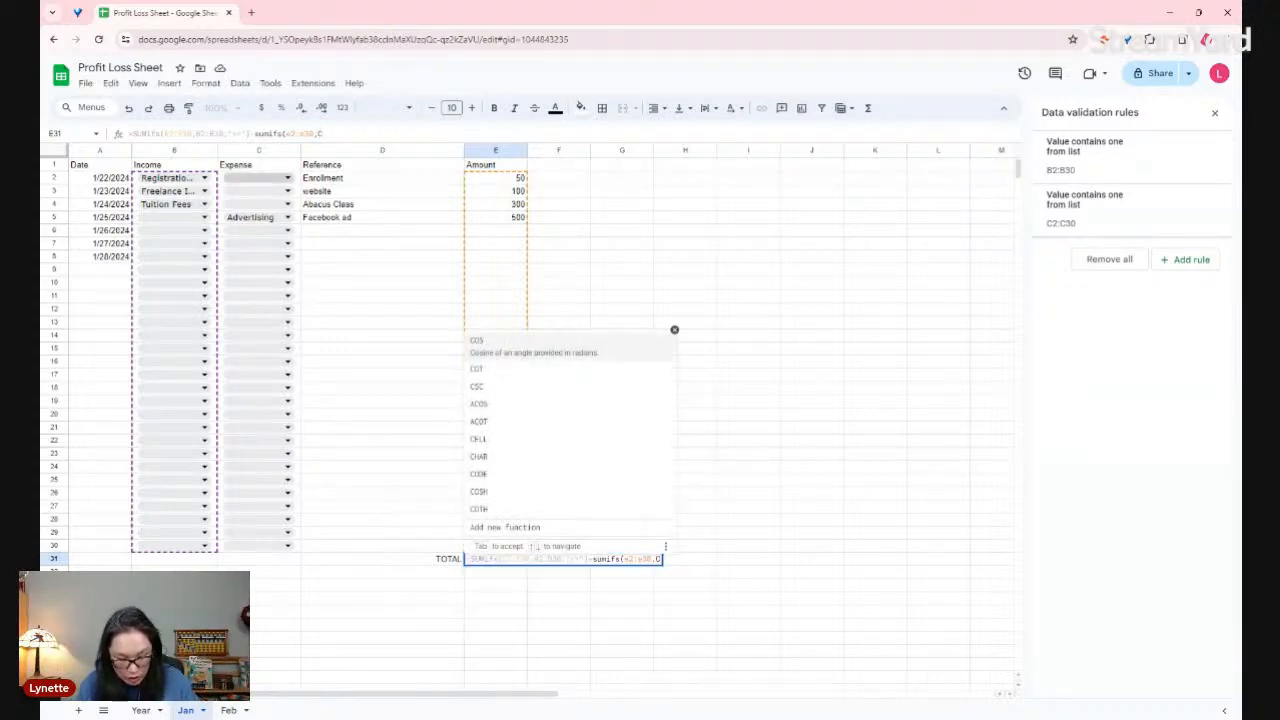
click(262, 178)
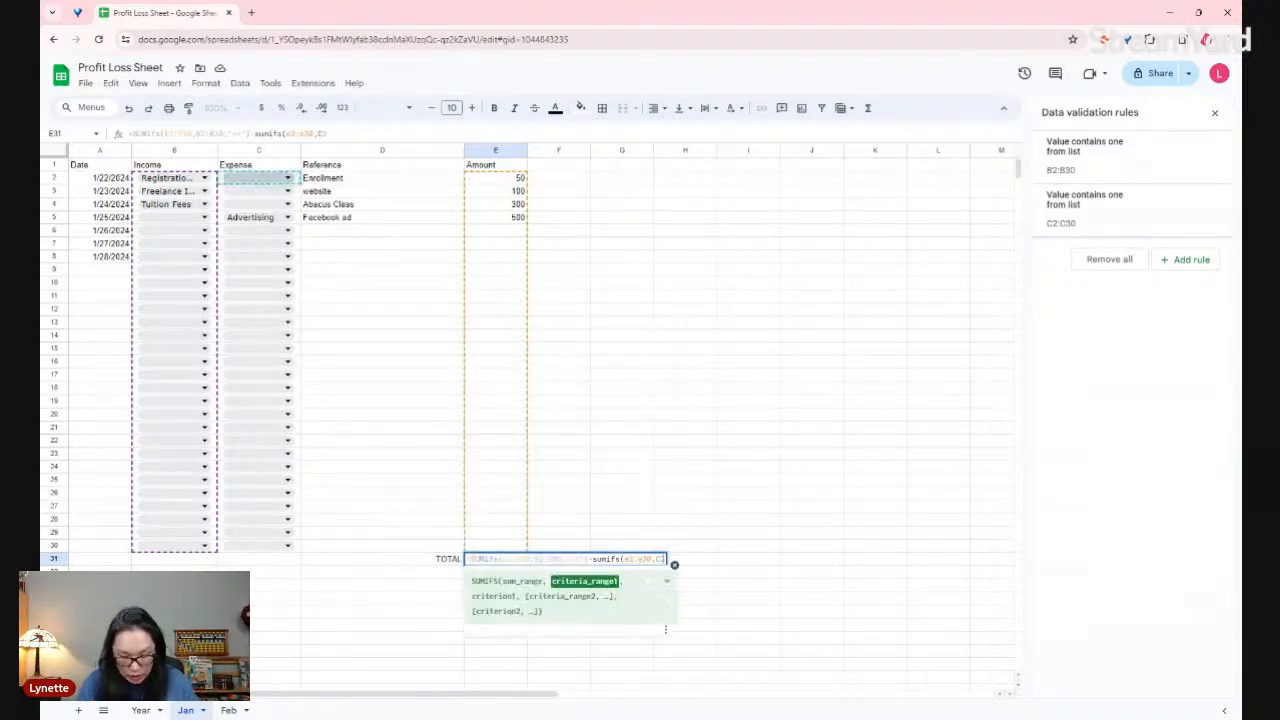
text(:C30)
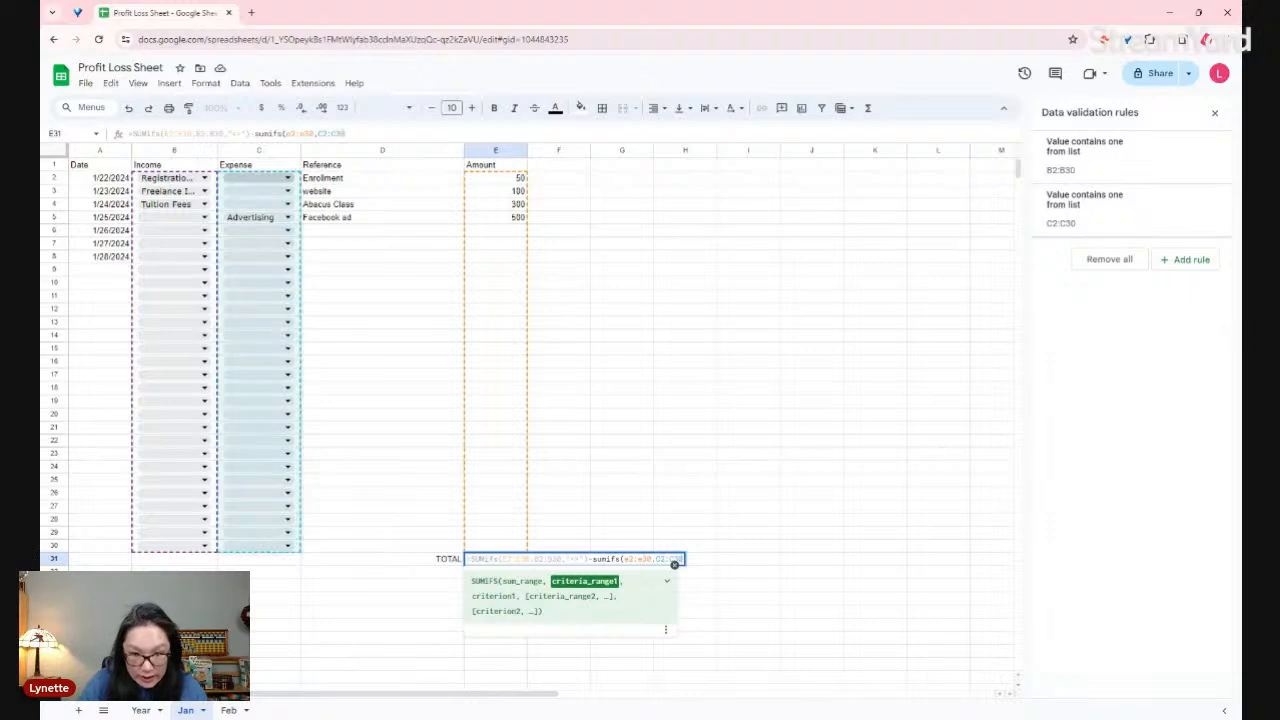
text(, ")
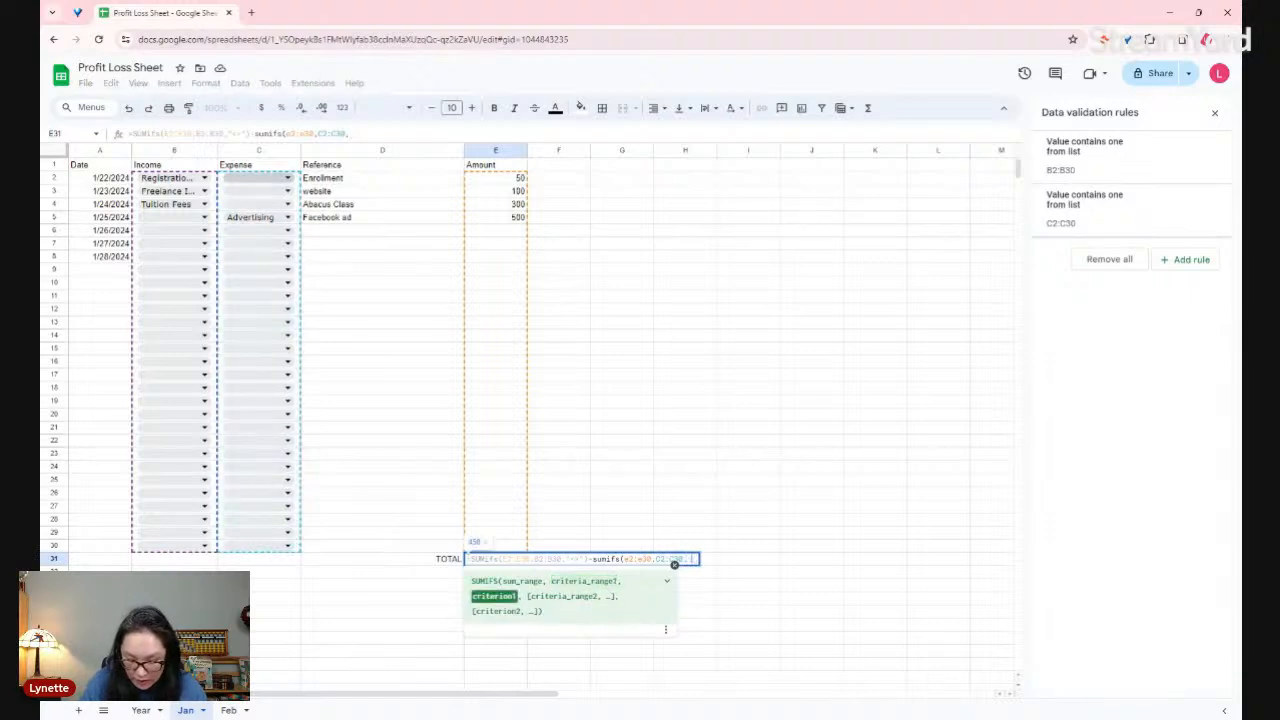
text(<>")
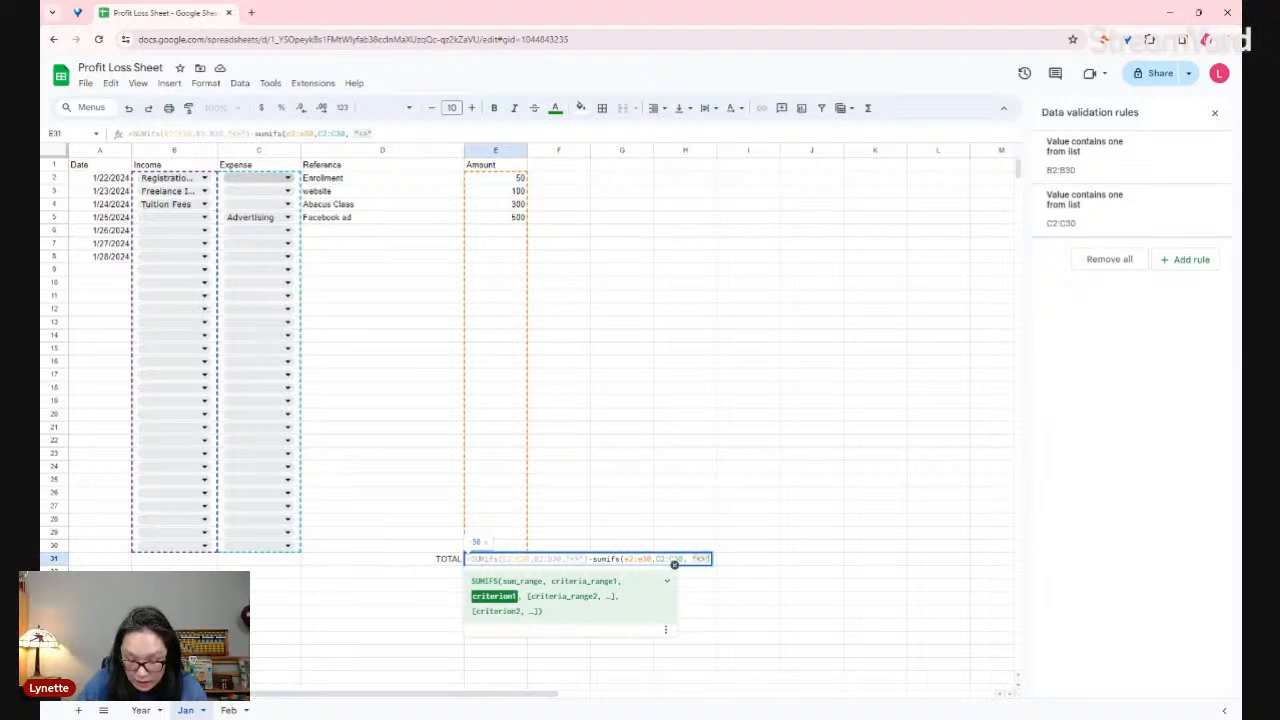
text())
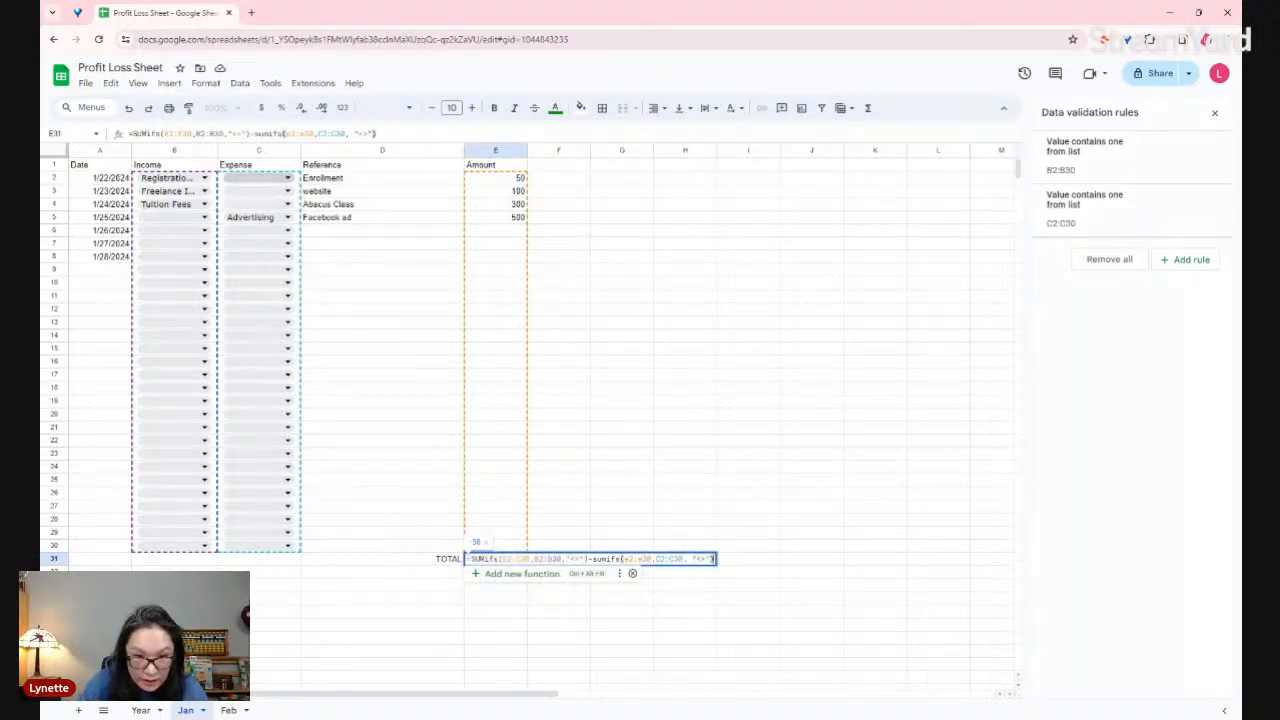
key(Return)
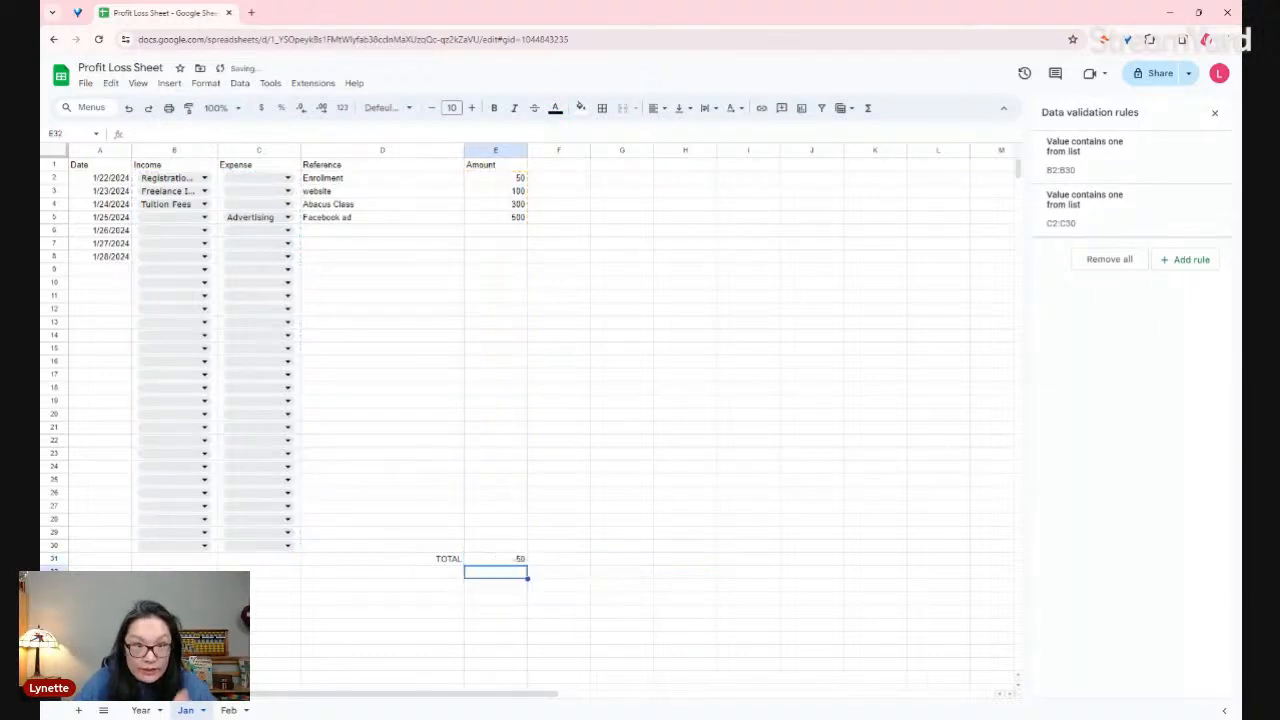
- Check the total and formula in E31 against the advertising amount in E5 and the income and expense ranges
click(518, 221)
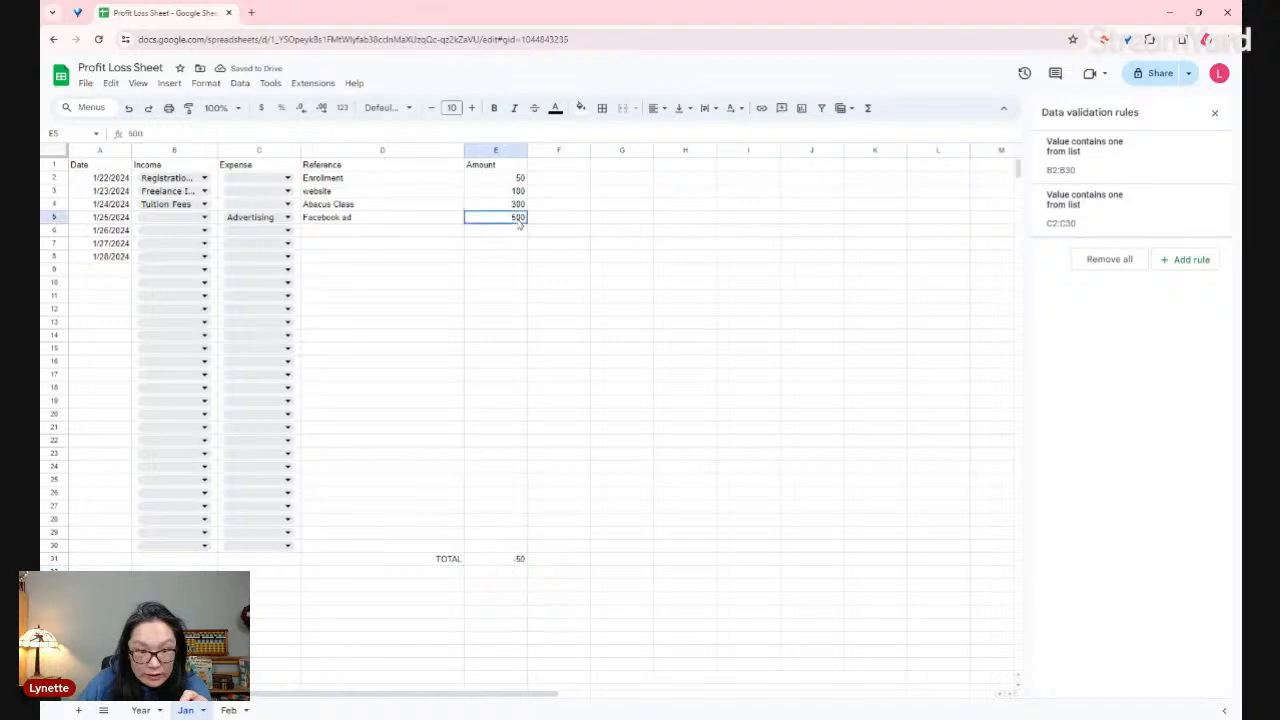
click(505, 560)
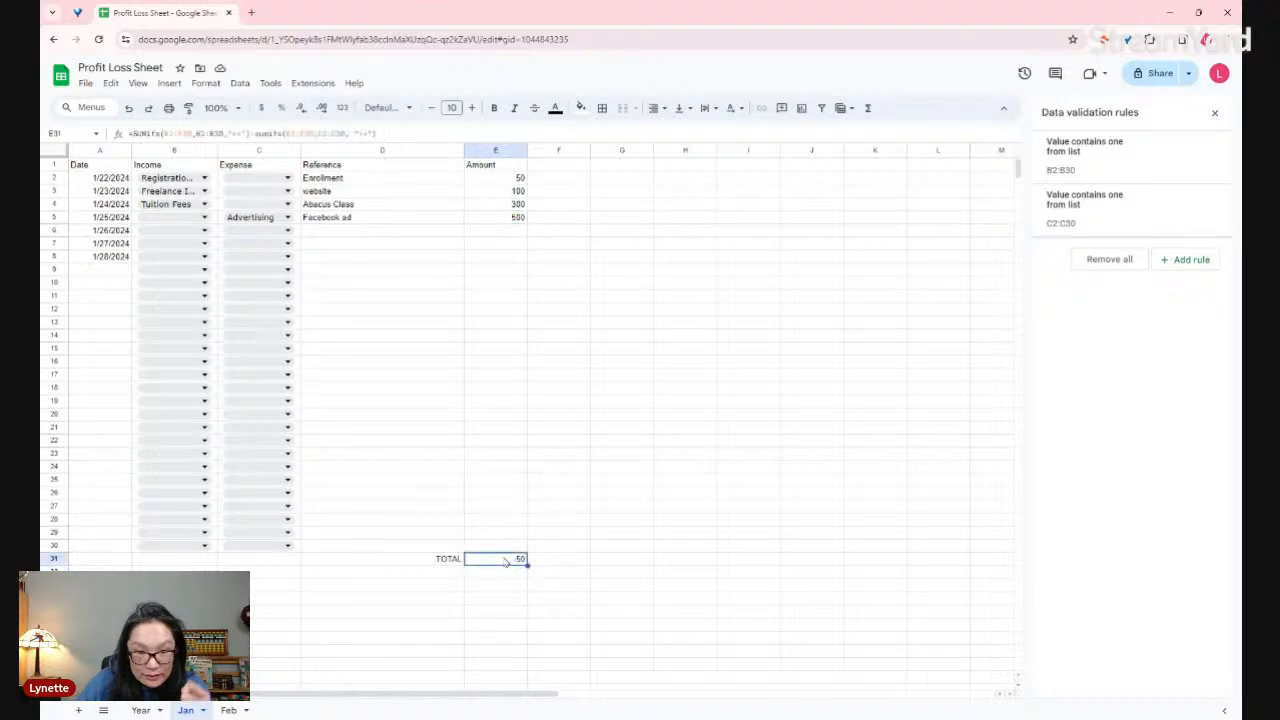
double_click(503, 561)
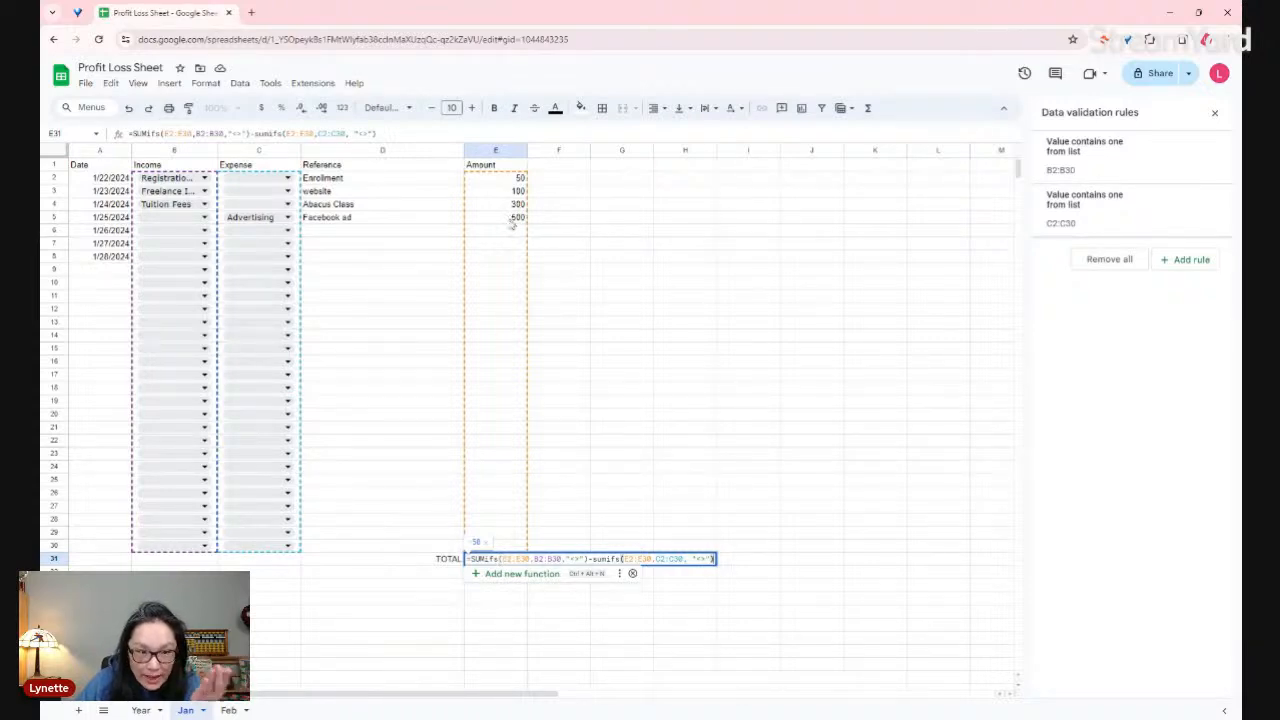
click(739, 482)
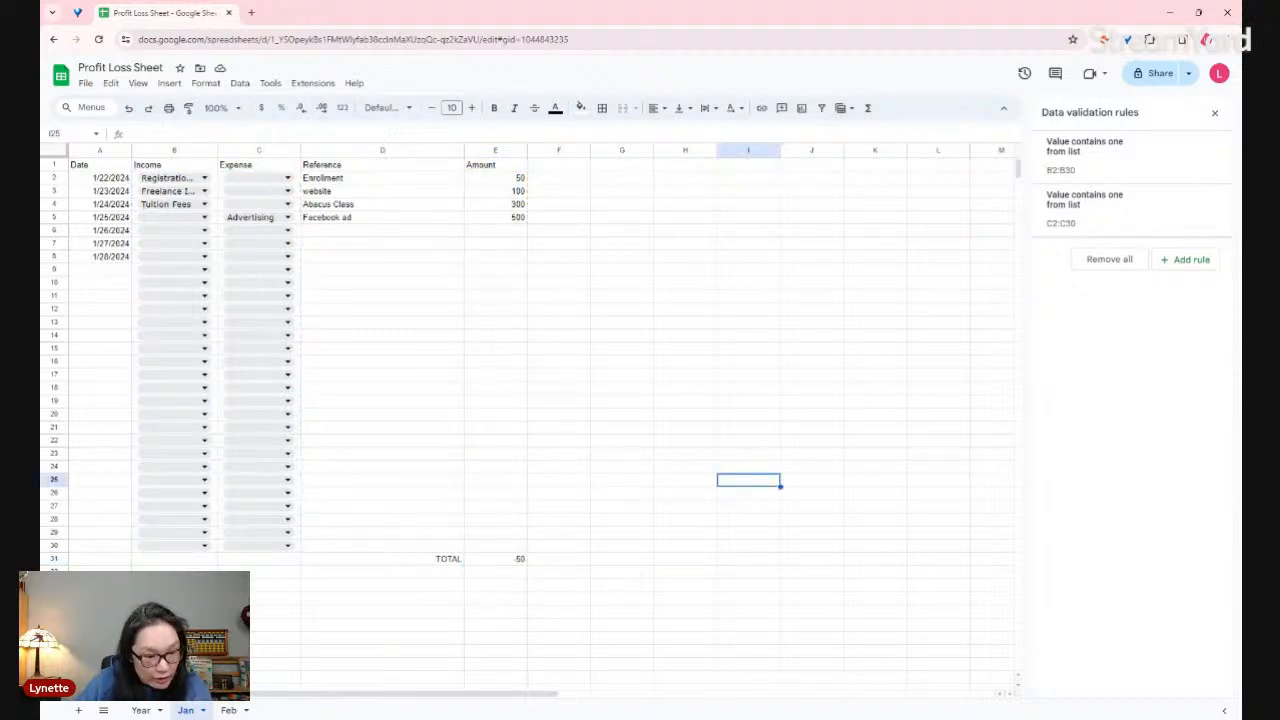
click(483, 562)
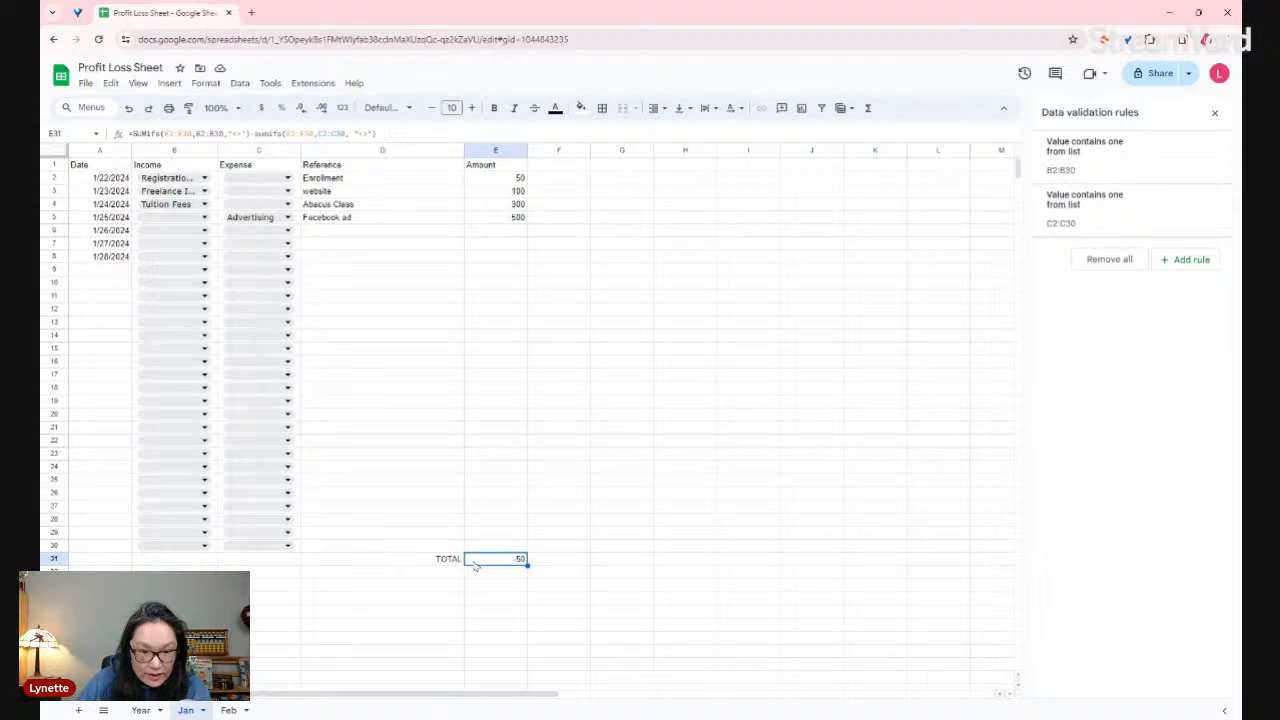
double_click(476, 562)
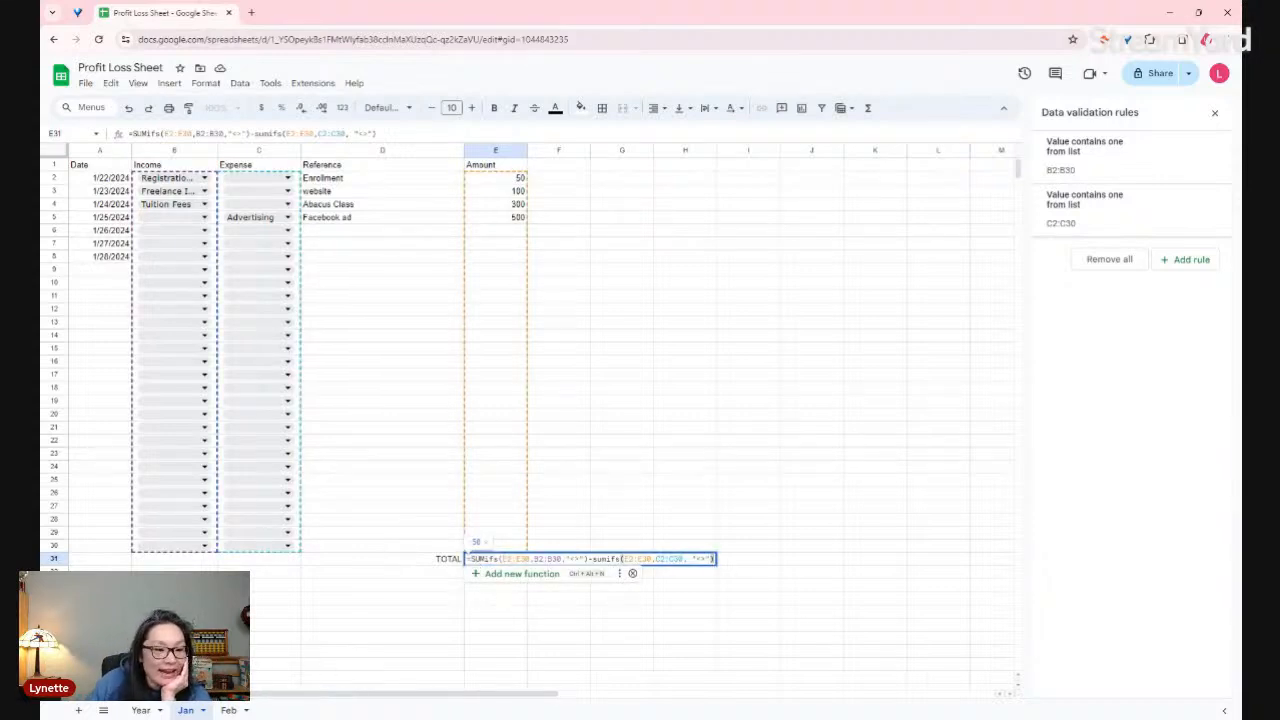
click(310, 662)
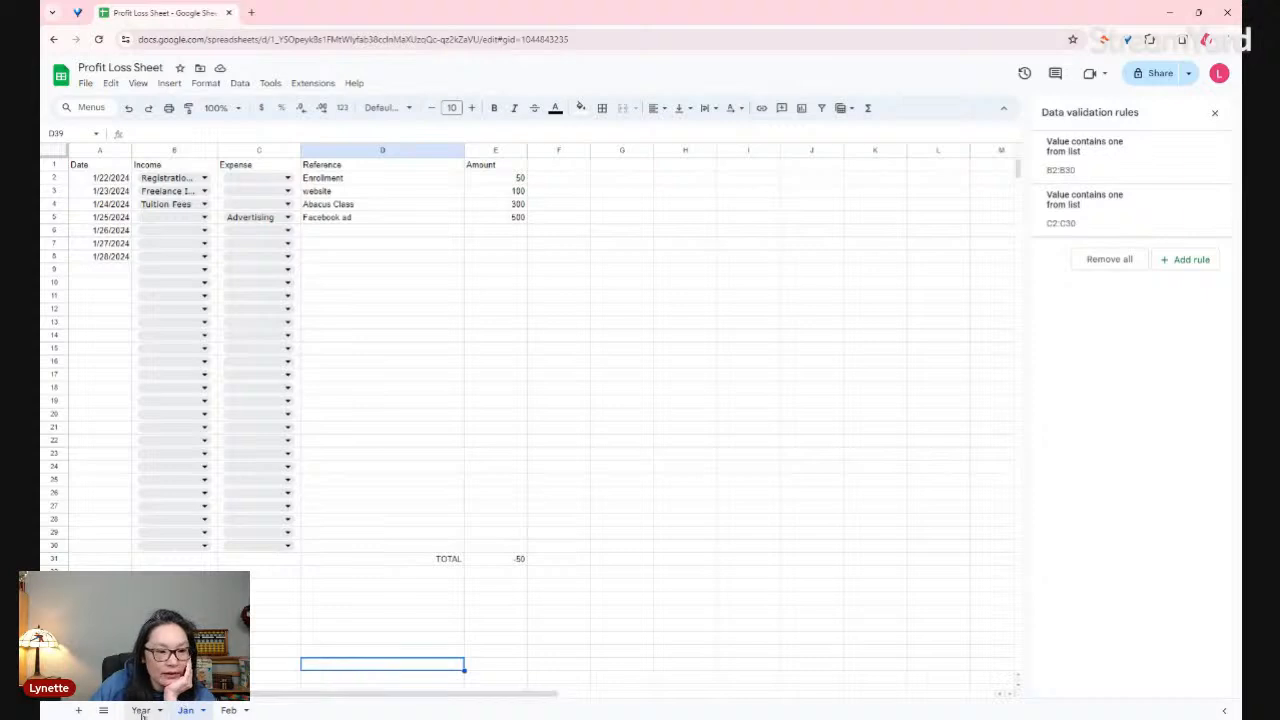
- Copy the TOTAL Income label from A7 to A14, below Postage, on the Year sheet
click(141, 710)
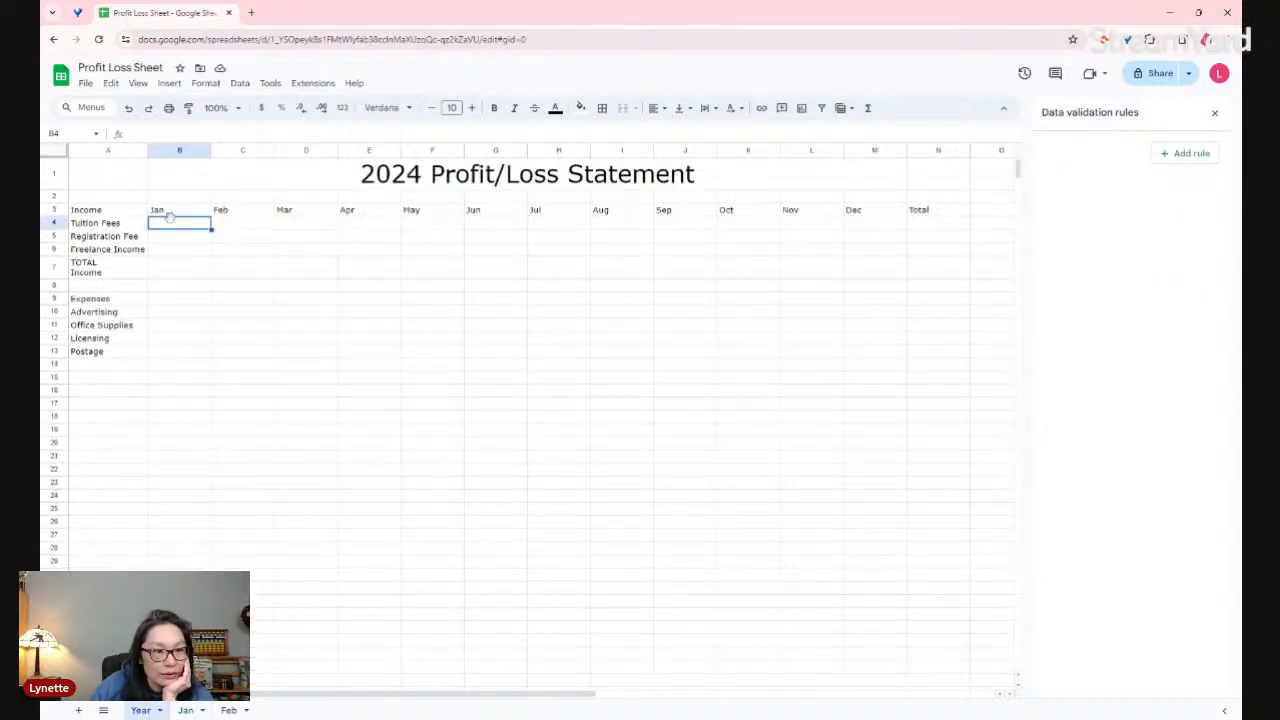
click(186, 710)
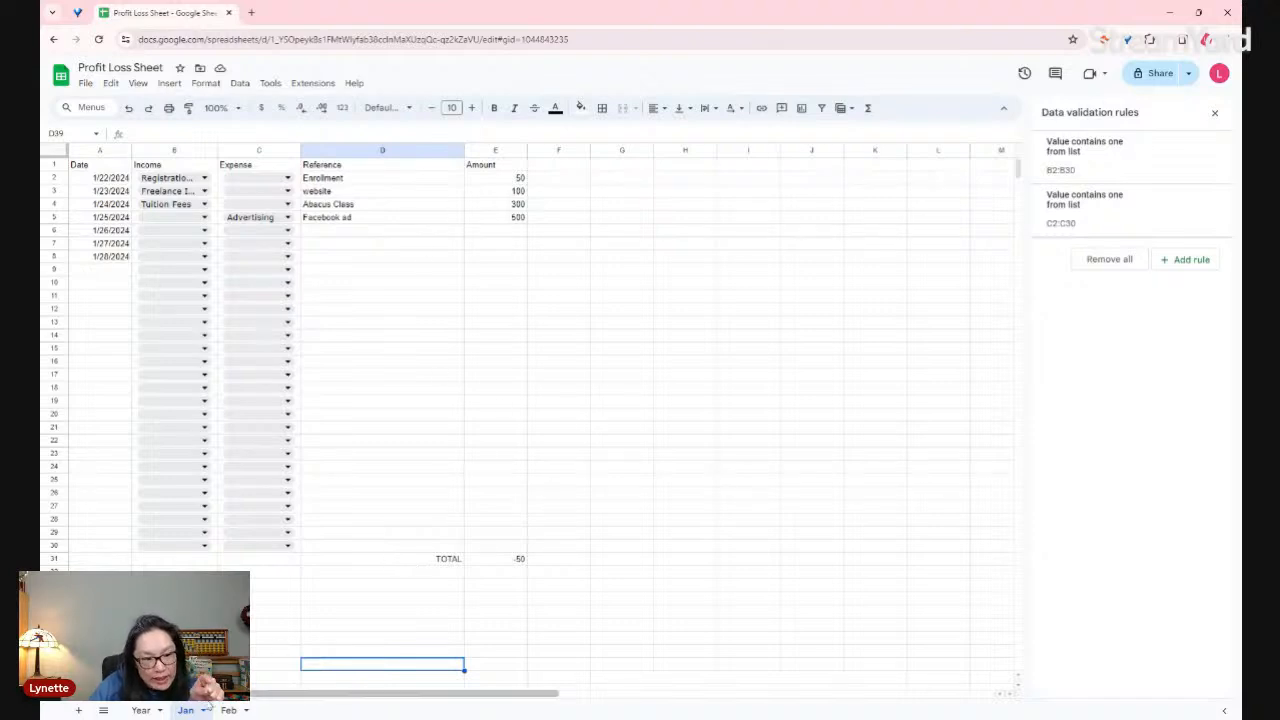
click(141, 710)
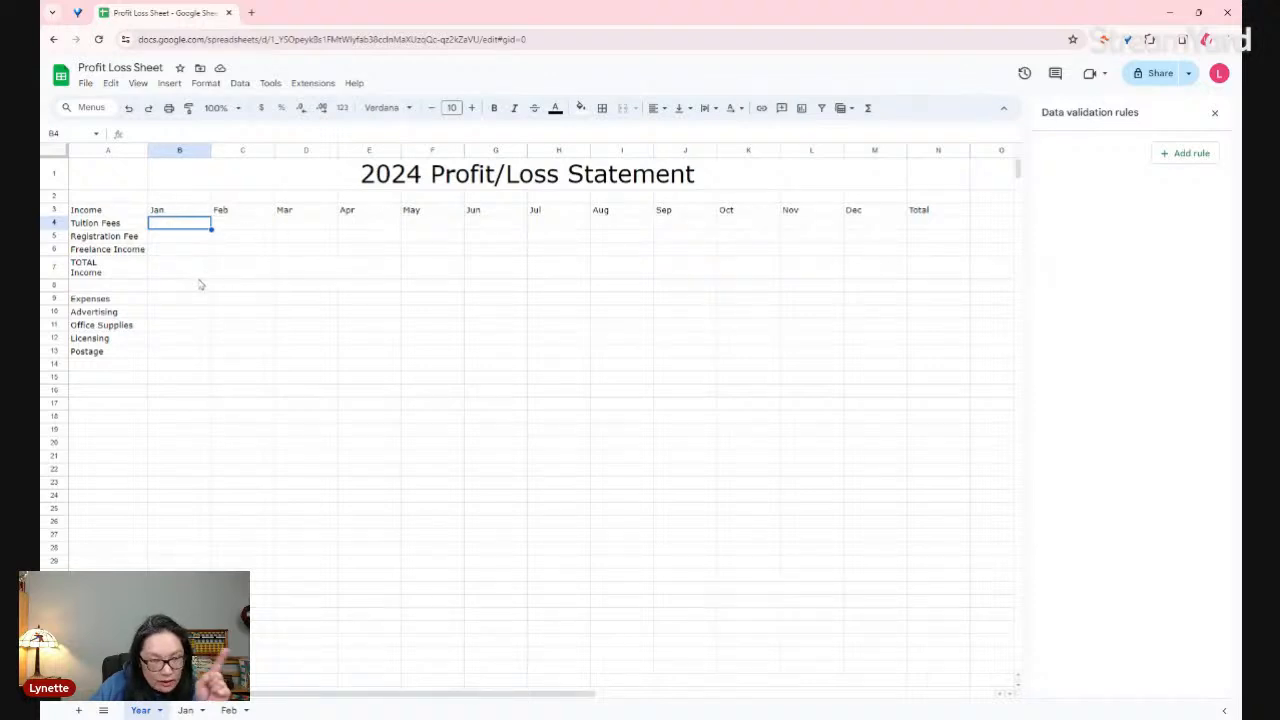
click(100, 272)
key(ctrl+c)
double_click(112, 366)
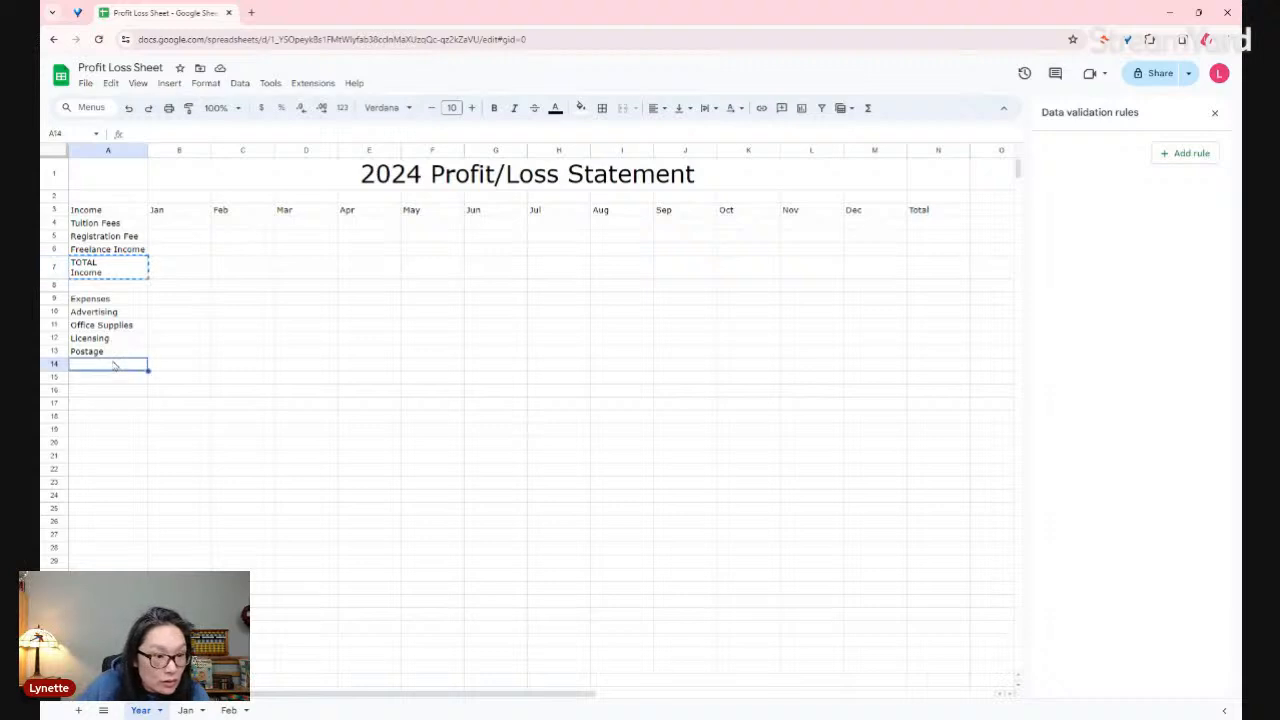
key(ctrl+v)
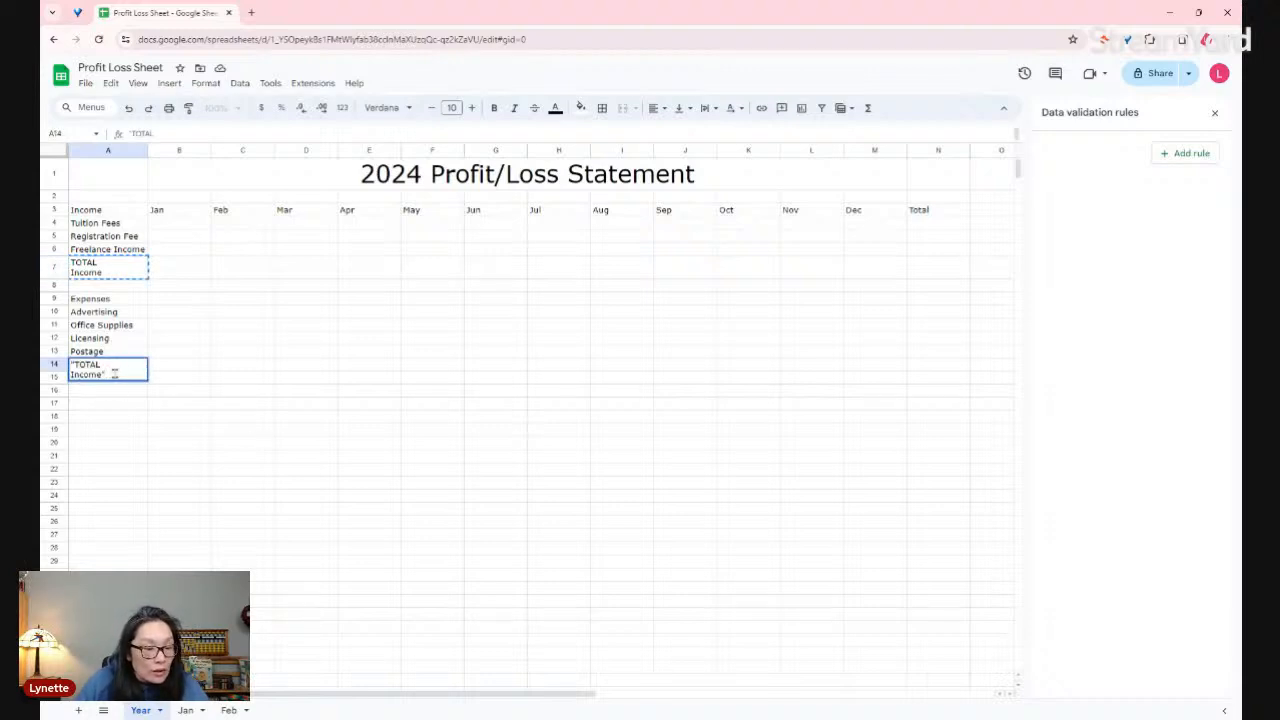
- Change the copied label in A14 to "TOTAL Expense" without quotation marks
key(BackSpace)
key(BackSpace)
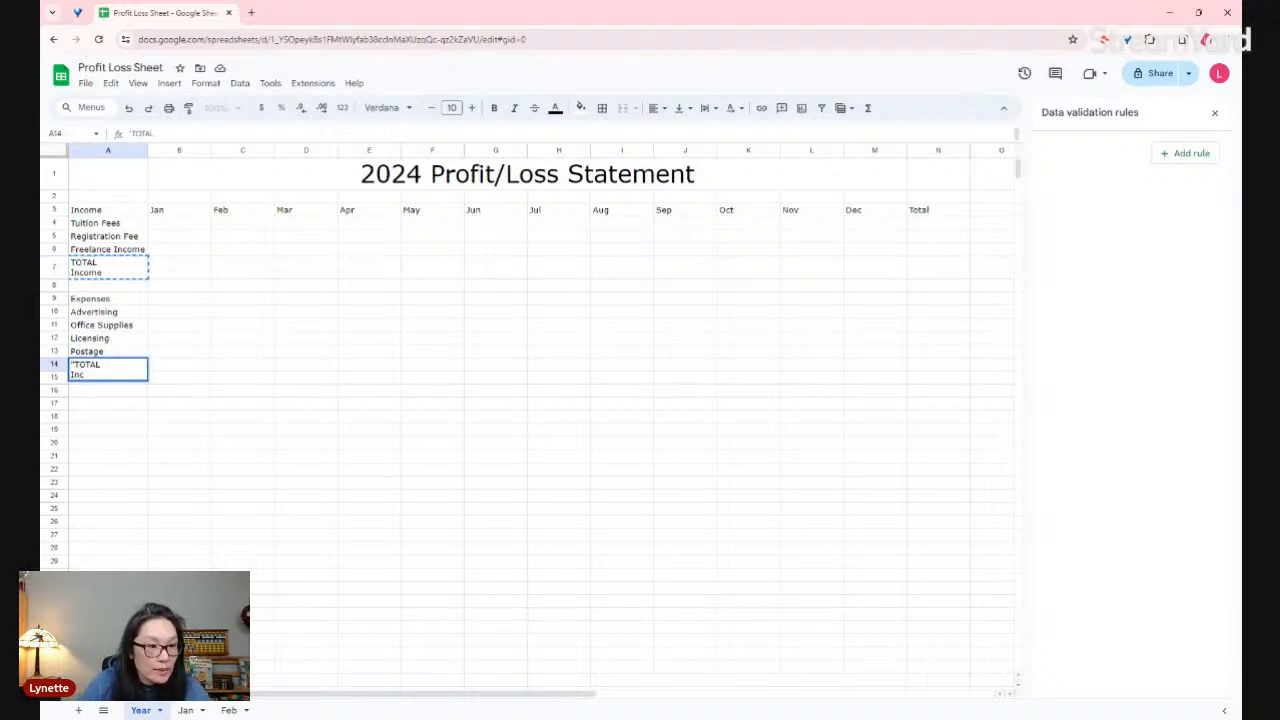
text(Expe)
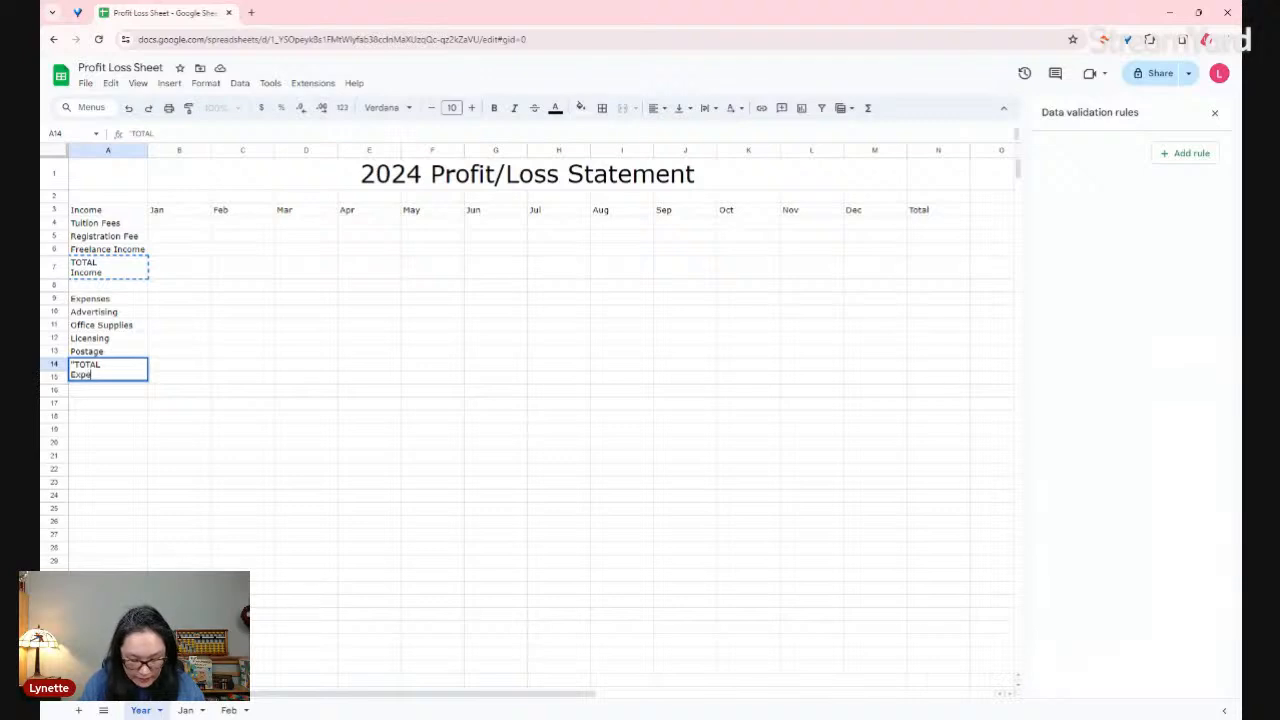
text(nse)
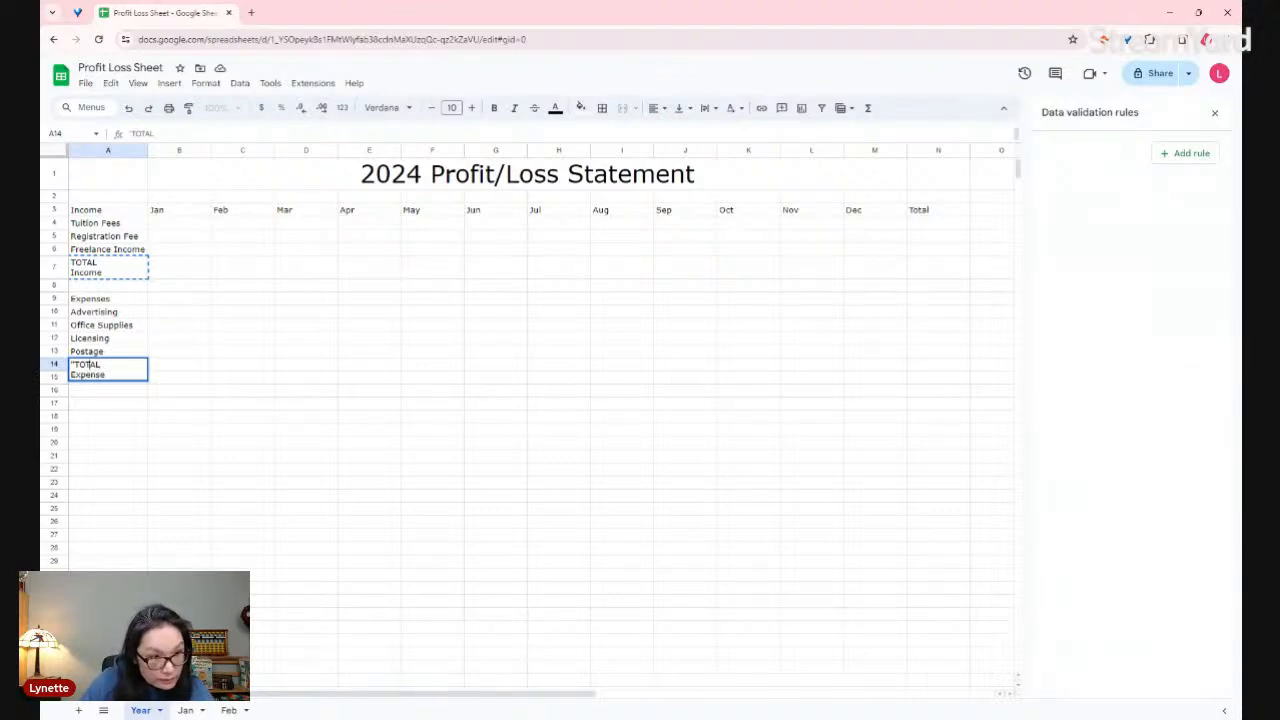
key(BackSpace)
click(238, 402)
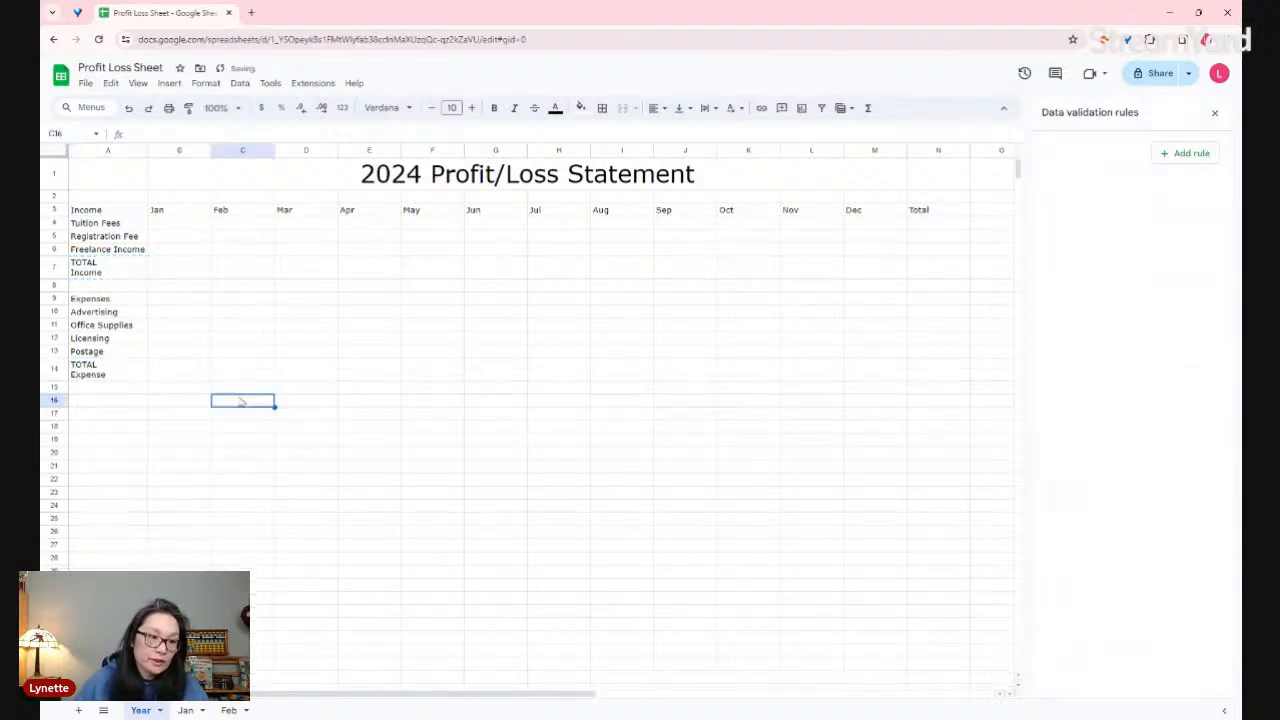
- Compare the Jan cell for Tuition Fees on the Year sheet with the tuition fees entry on the Jan sheet
click(168, 369)
click(197, 228)
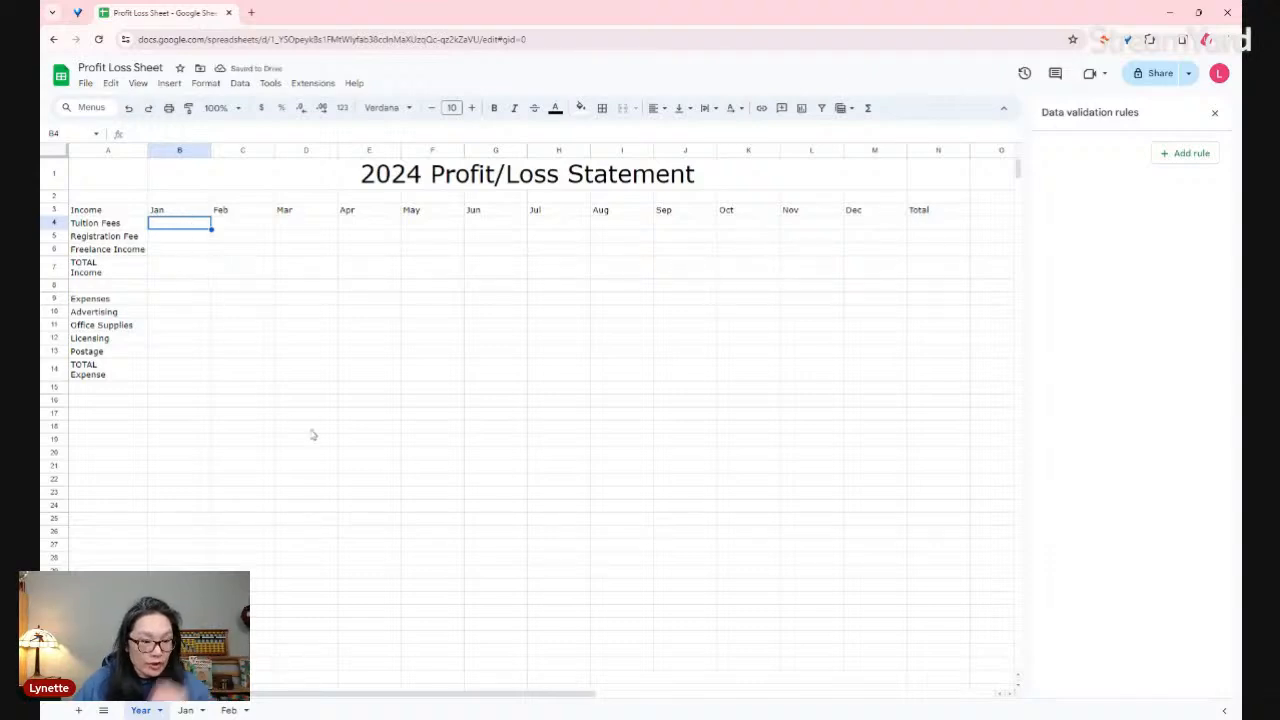
click(185, 710)
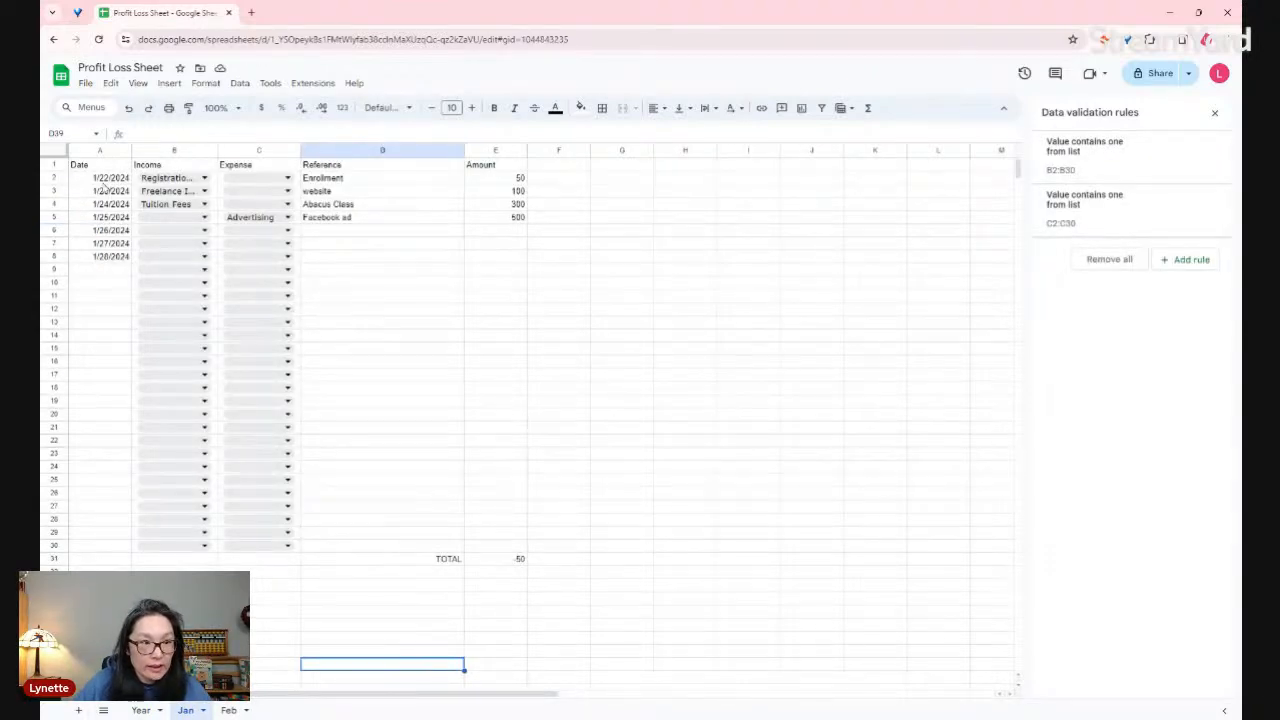
click(150, 203)
click(495, 321)
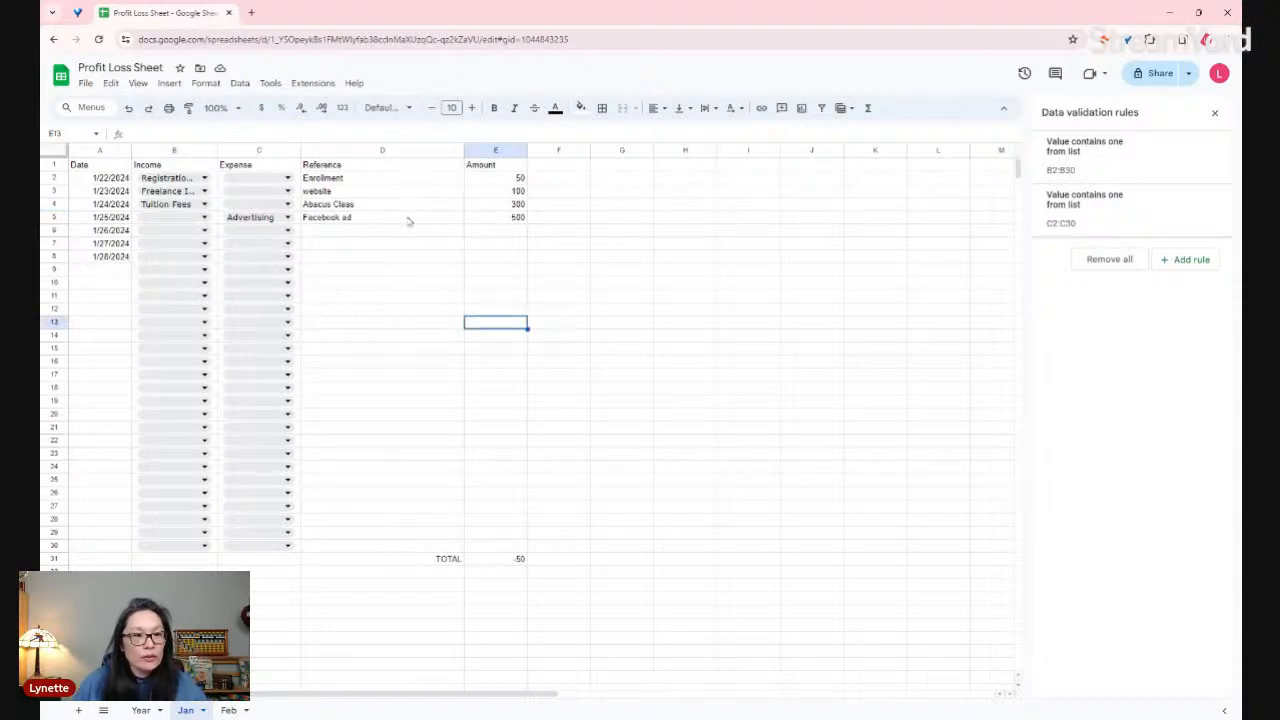
click(152, 204)
click(437, 492)
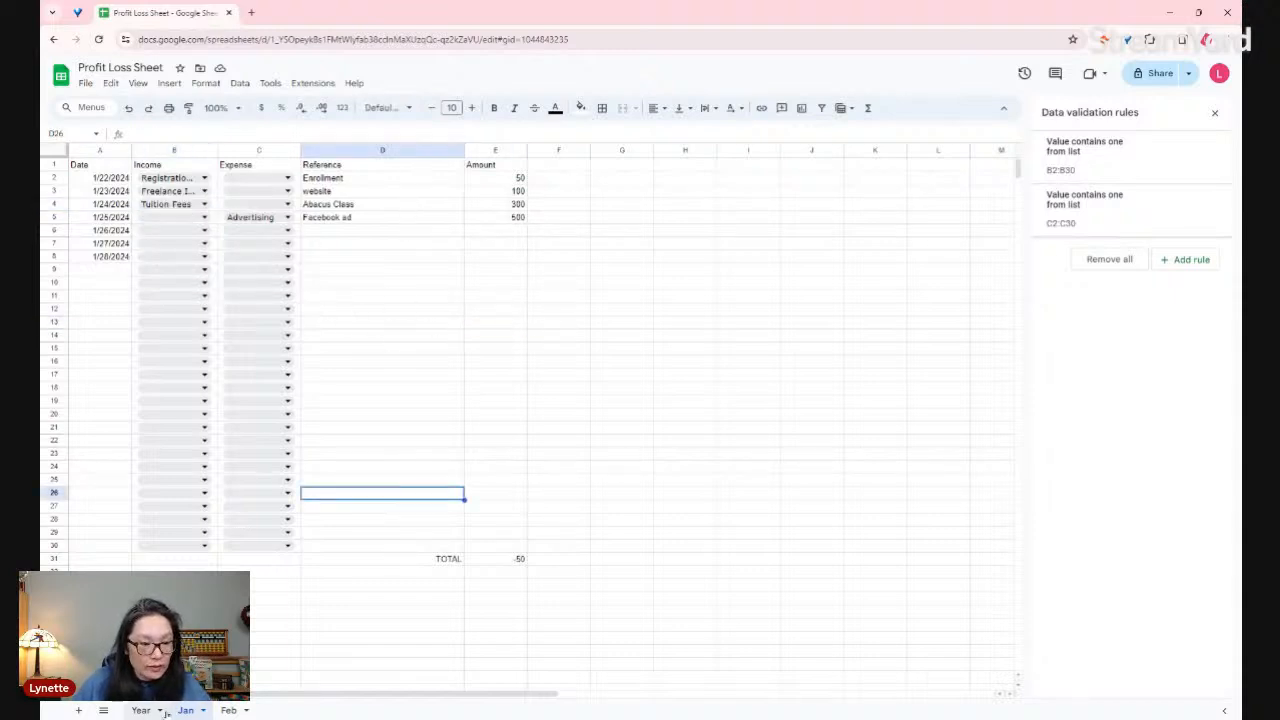
- Enter a formula in B4 of the Year sheet that references the amounts in Jan!E2:E30
click(140, 710)
double_click(158, 222)
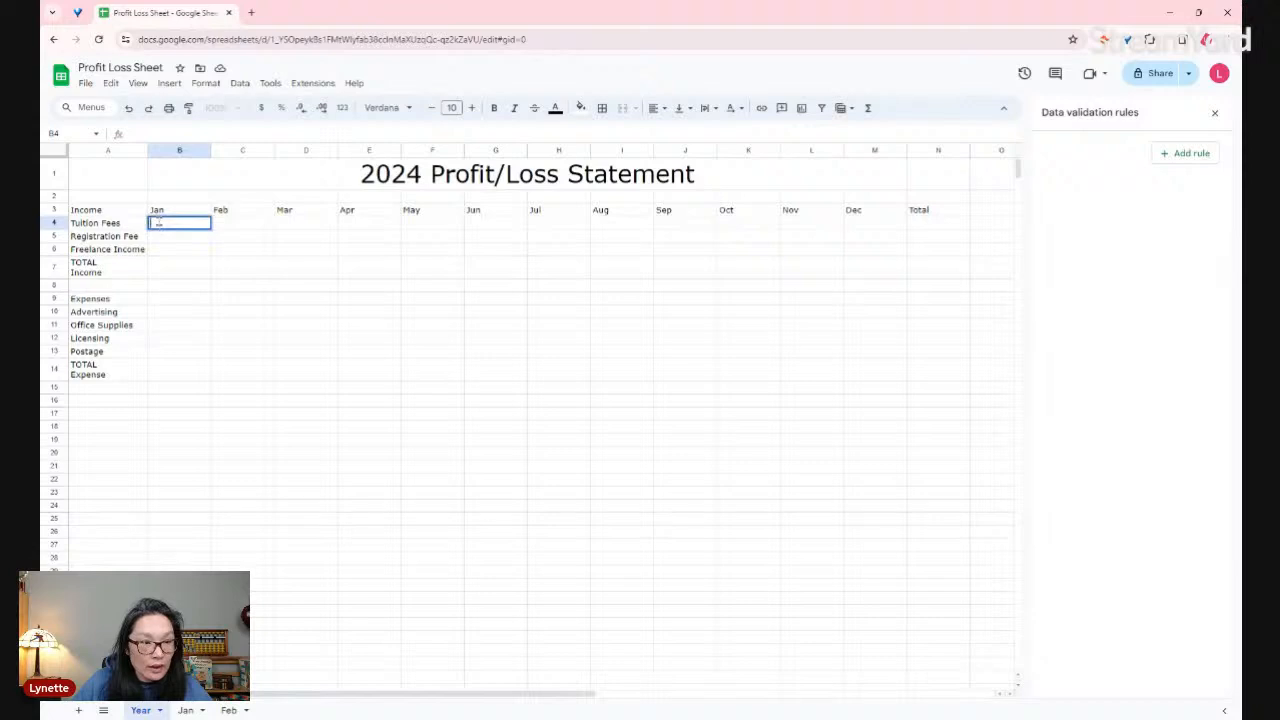
text(=)
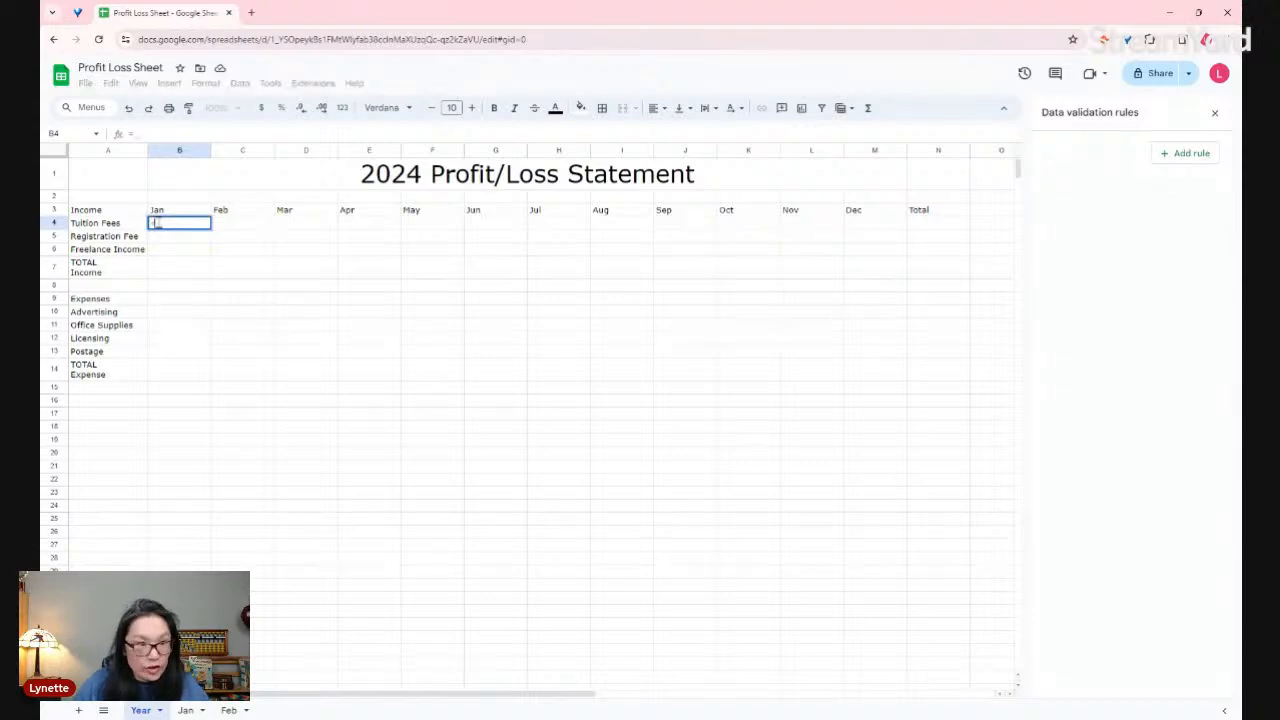
click(187, 710)
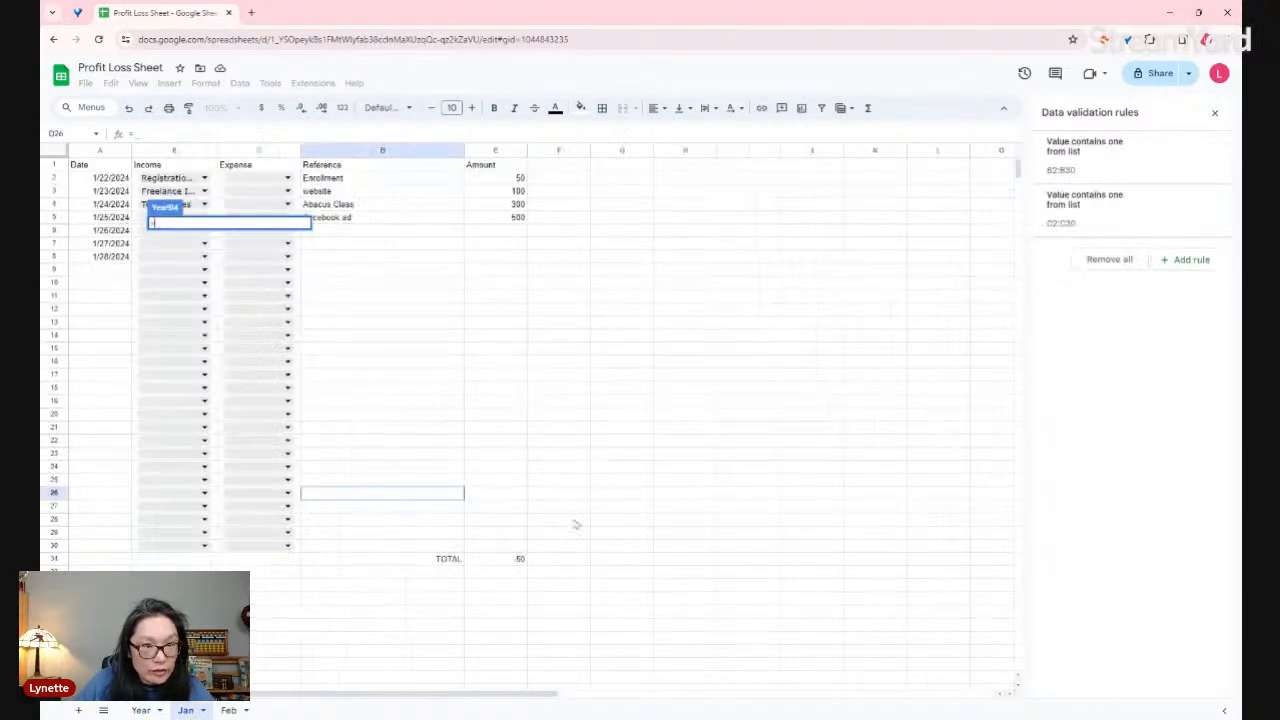
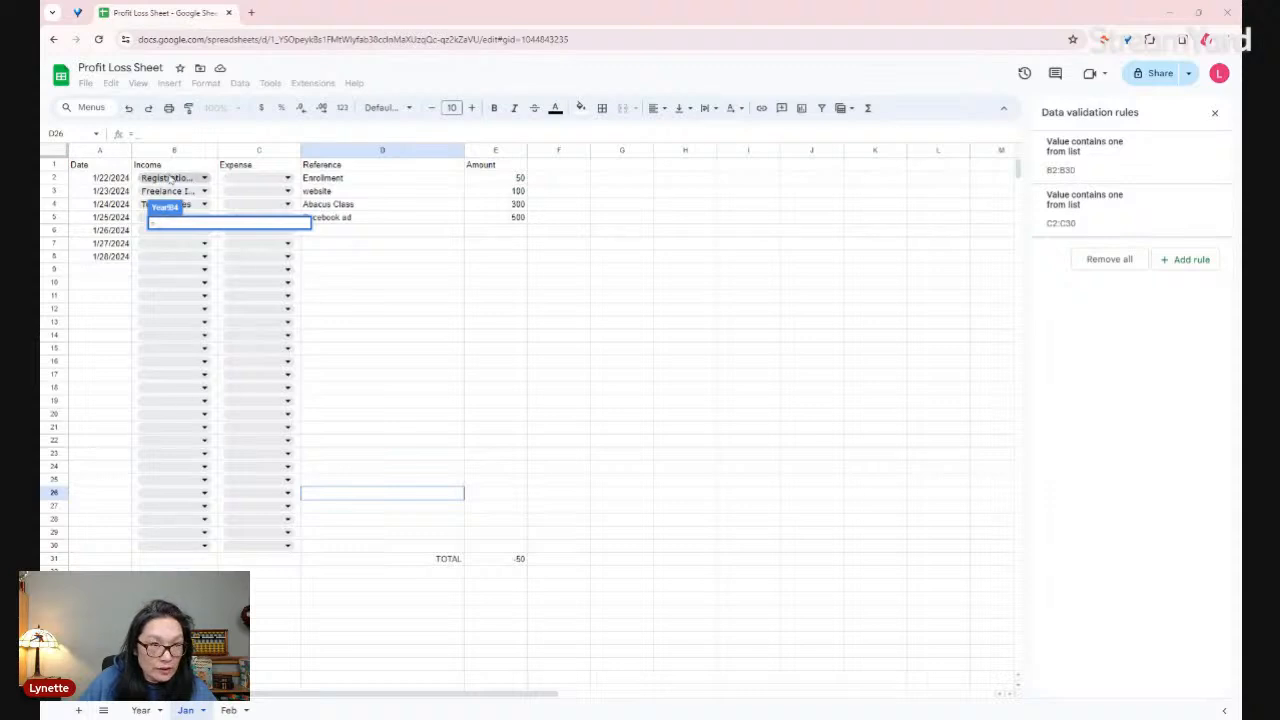
click(506, 178)
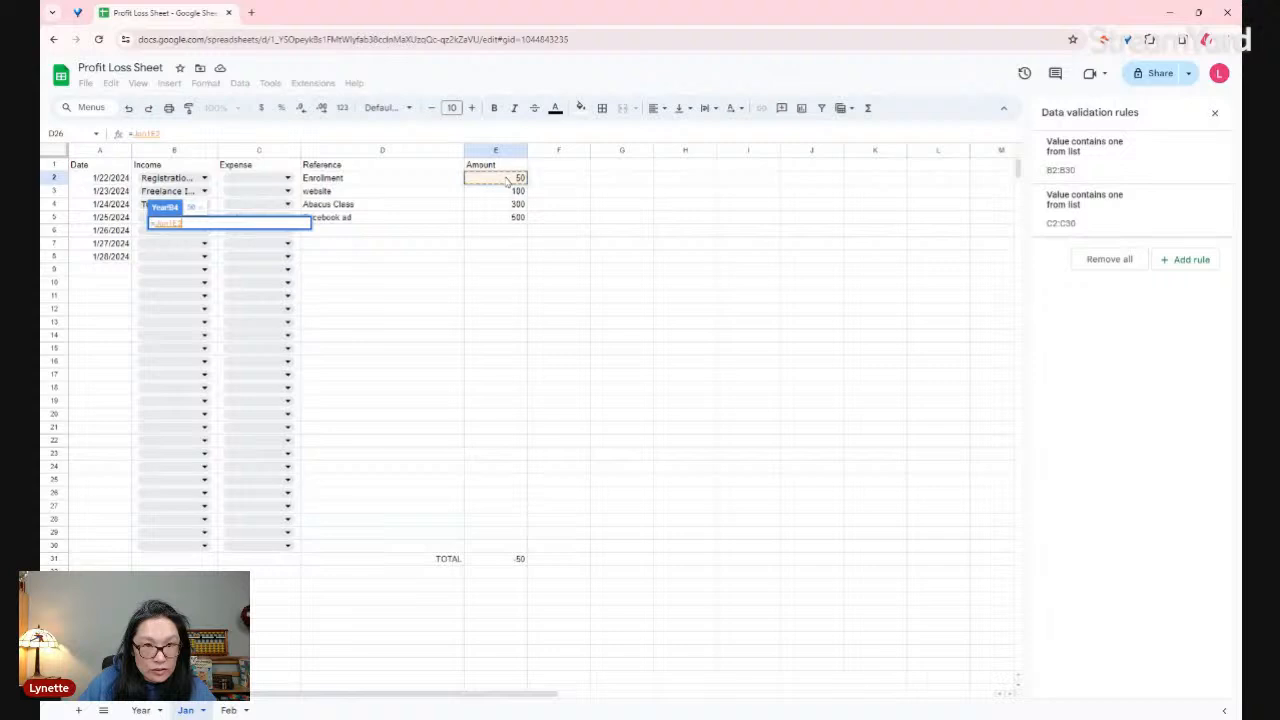
drag(506, 180, 520, 548)
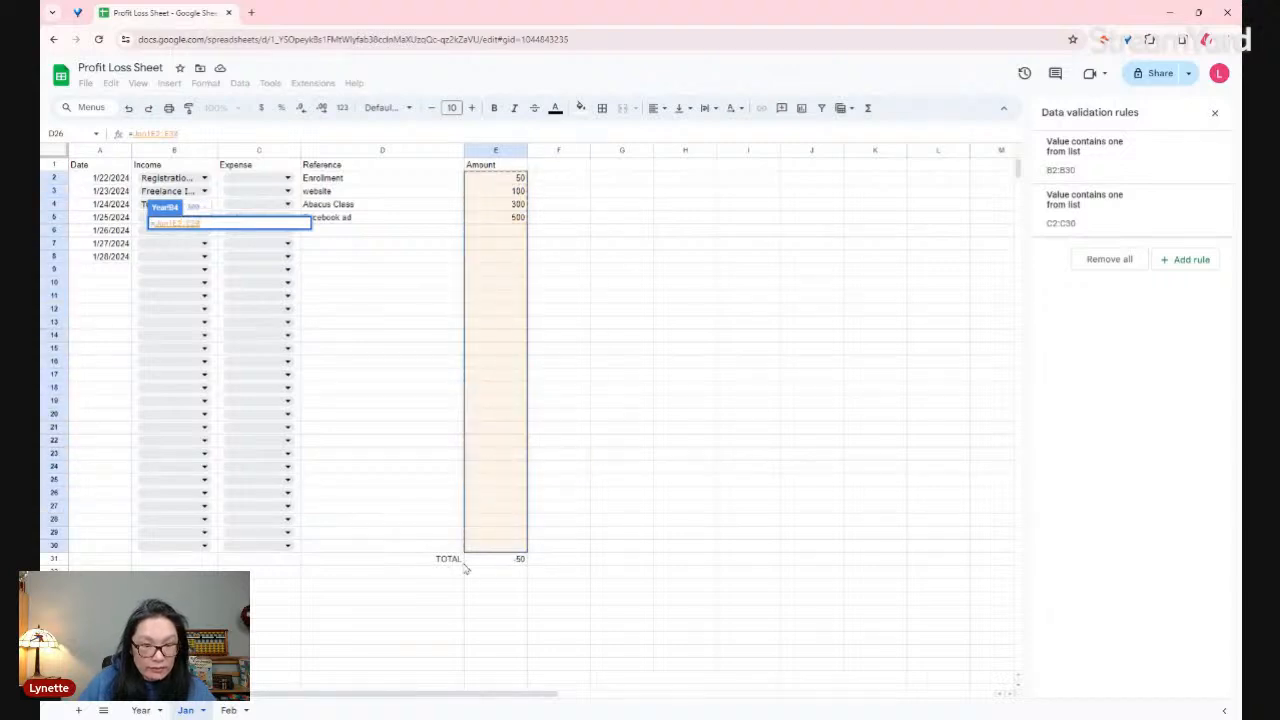
key(Return)
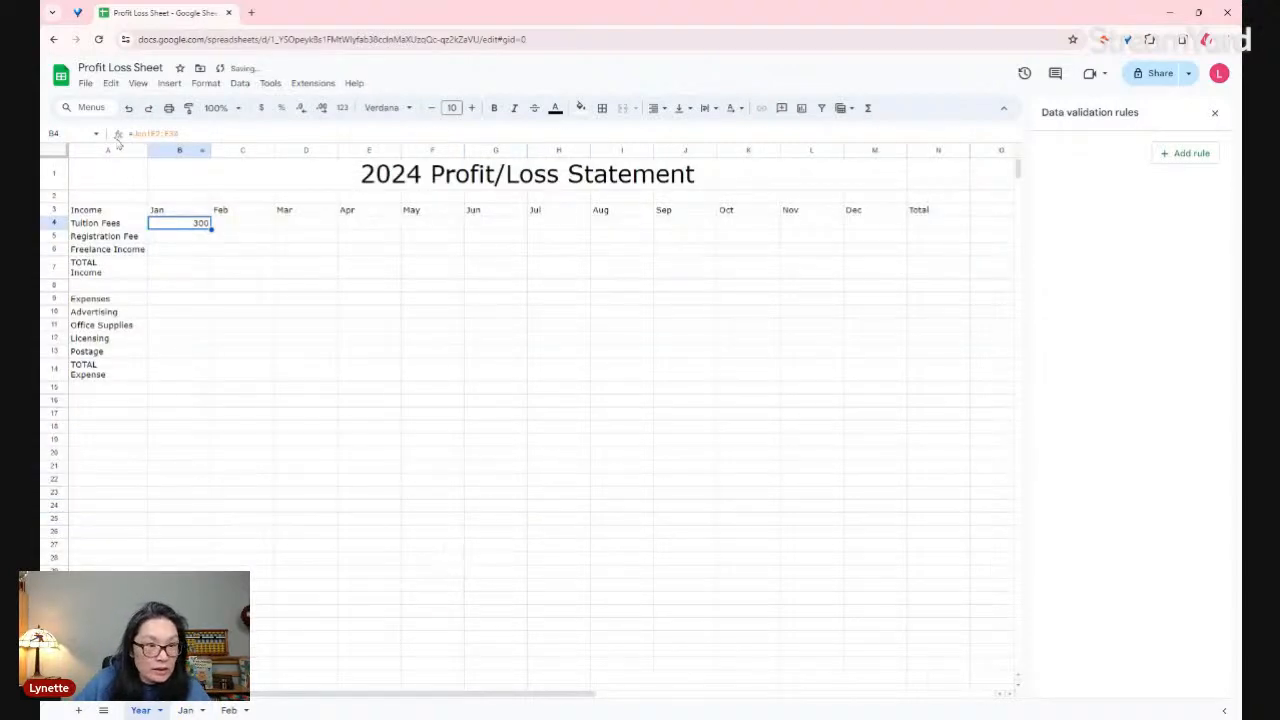
- Extend the B4 formula with the SUMIFS function, using Jan!E2:E30 as the sum range
double_click(167, 225)
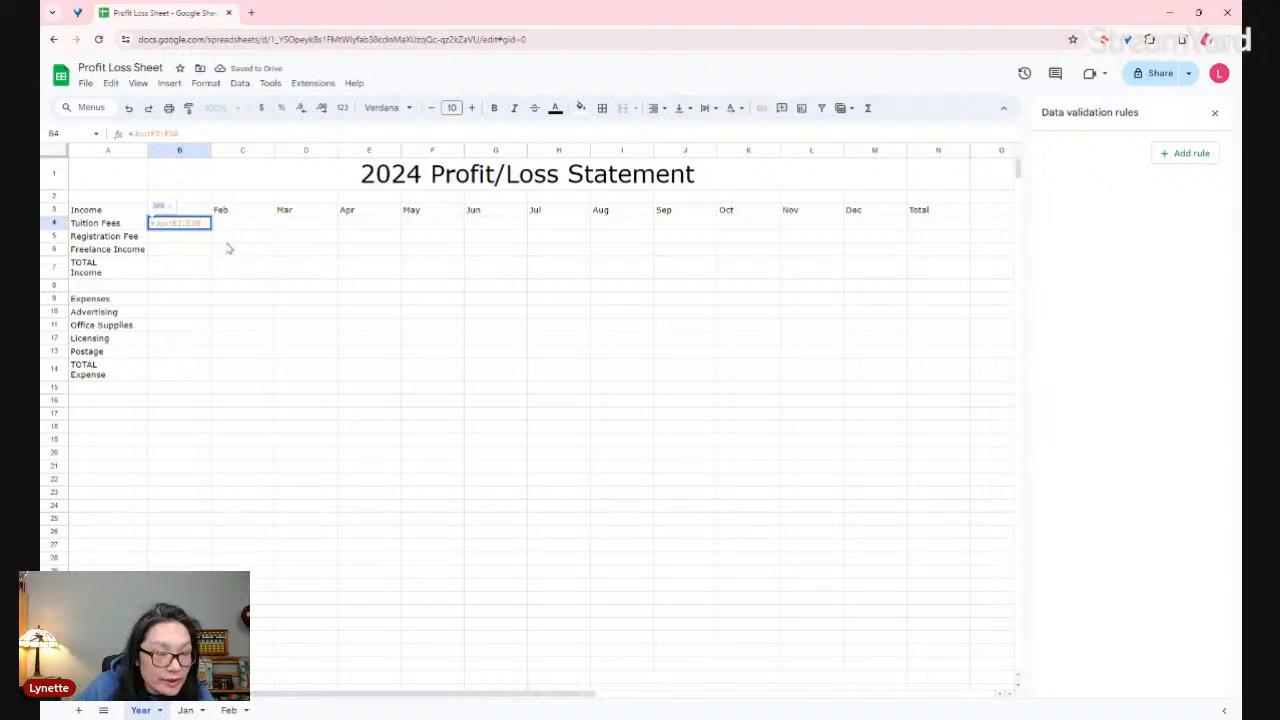
click(155, 224)
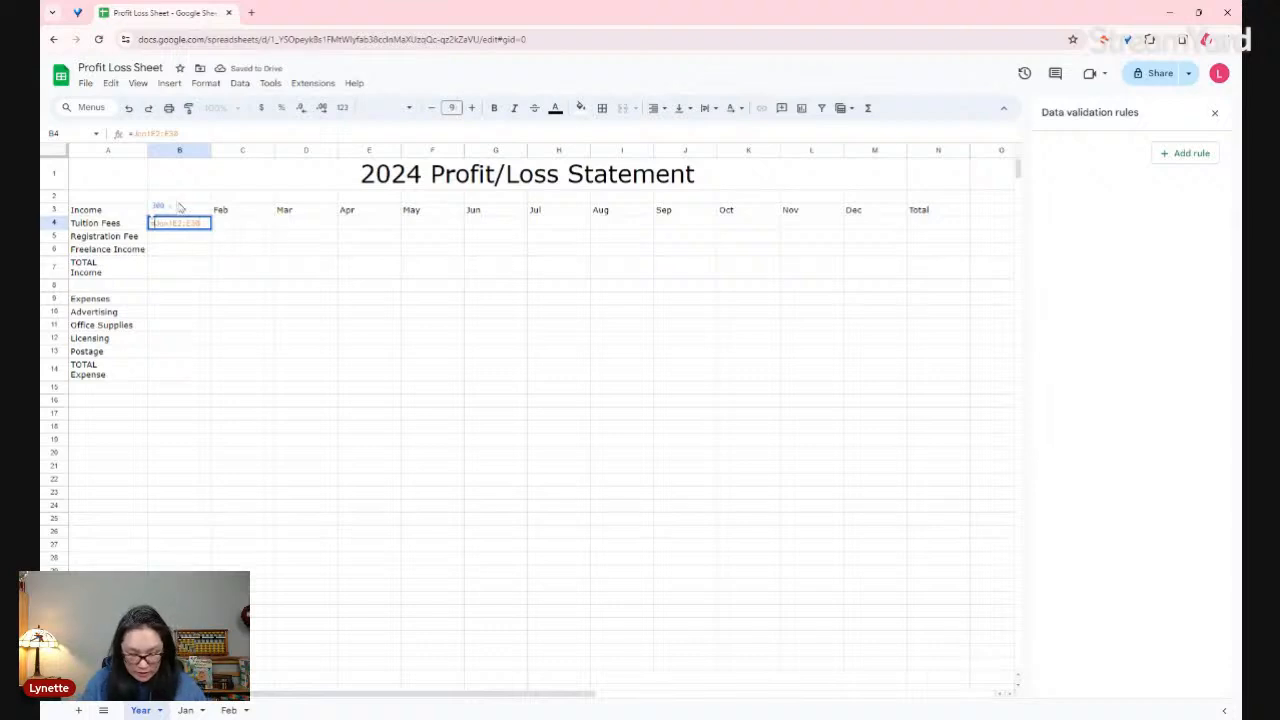
text(Sum()
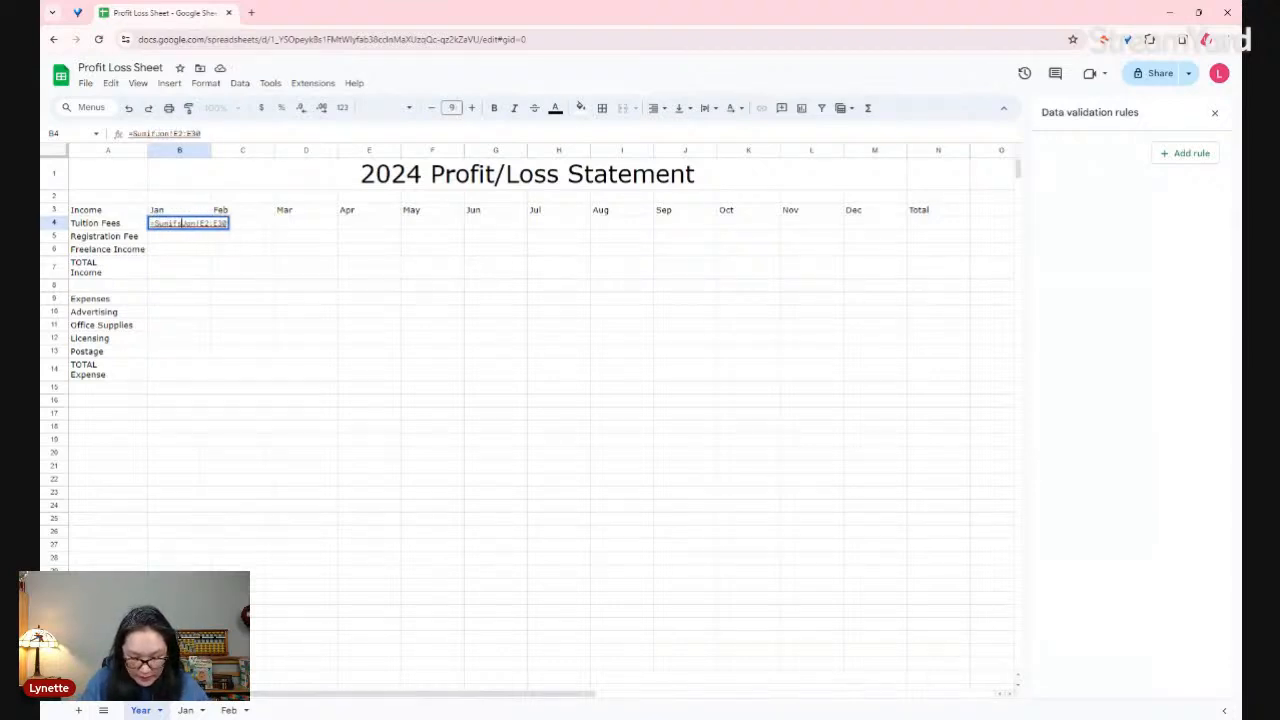
text(s()
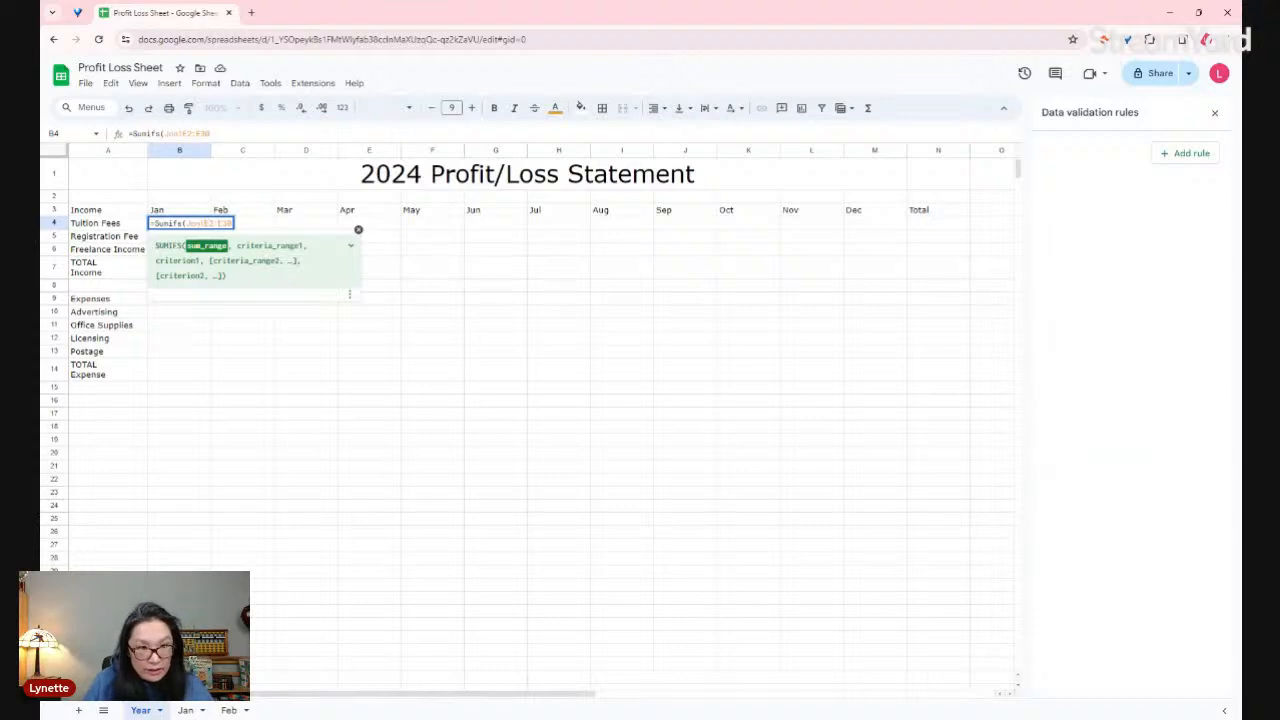
text(,)
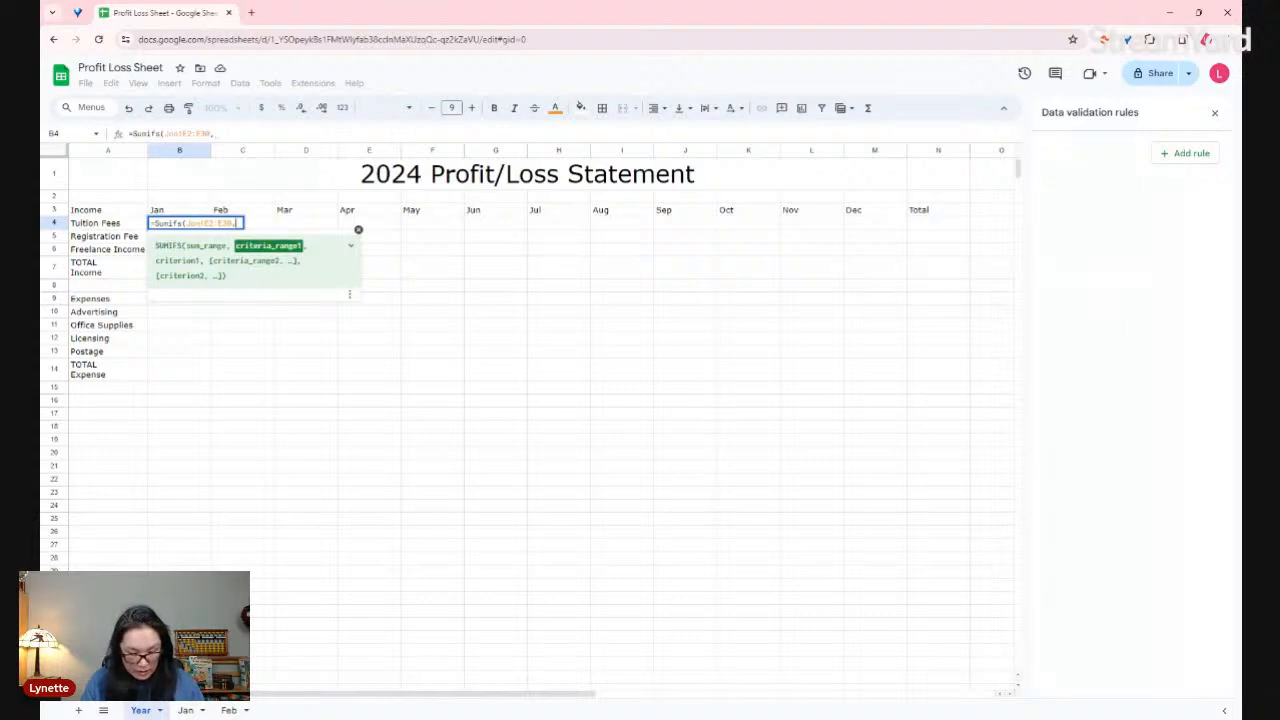
- Complete the SUMIFS in B4 with the criteria range B2:B30 and the criterion "Tuition Fees"
text(B2)
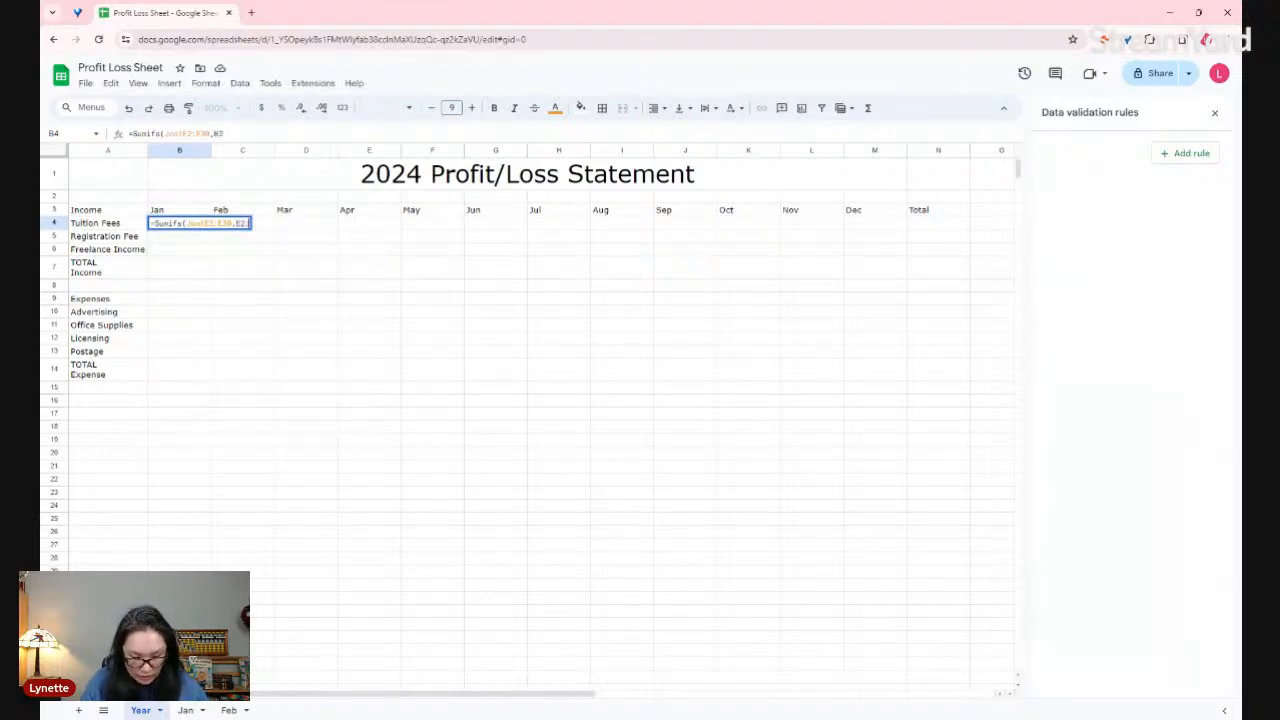
text(:b30)
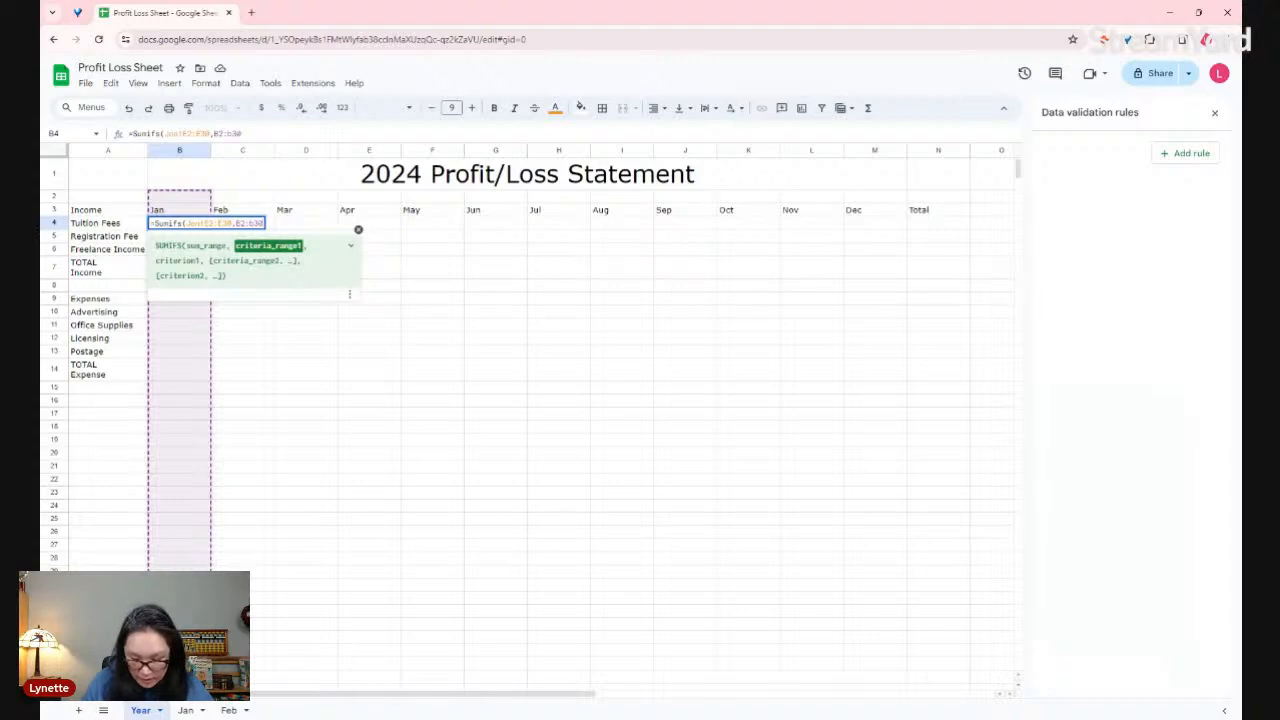
text(,)
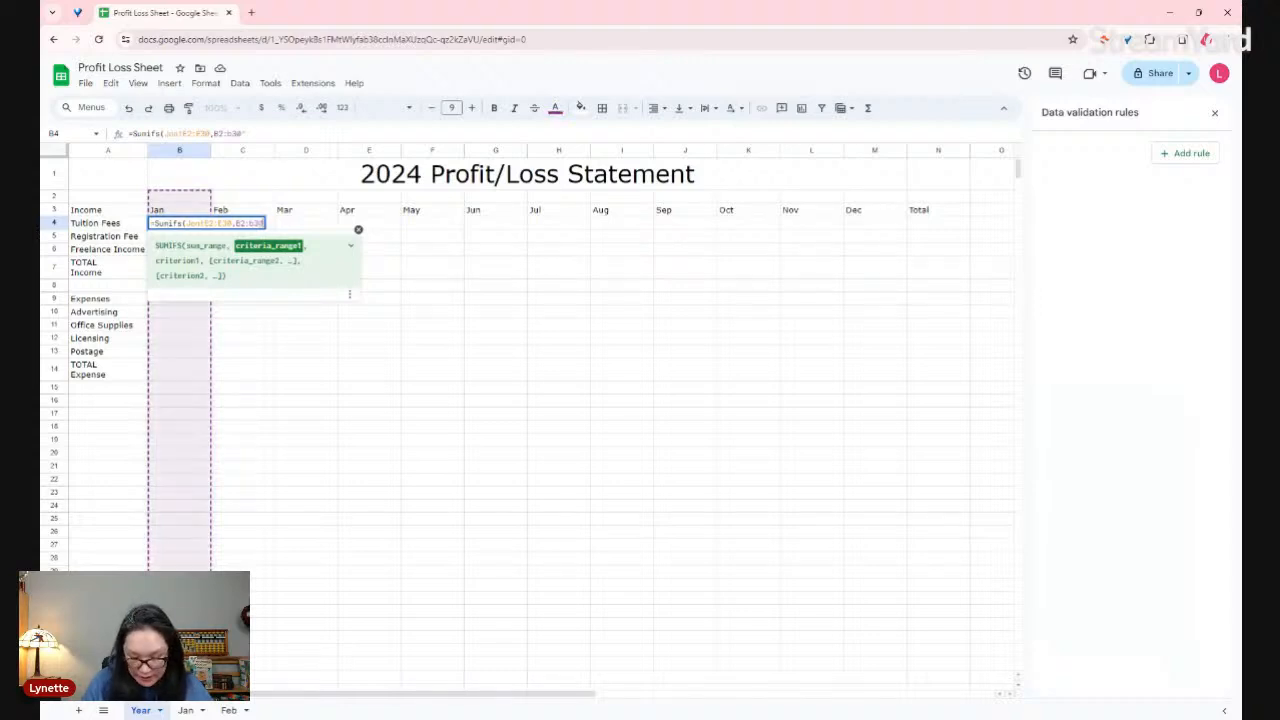
text(, ")
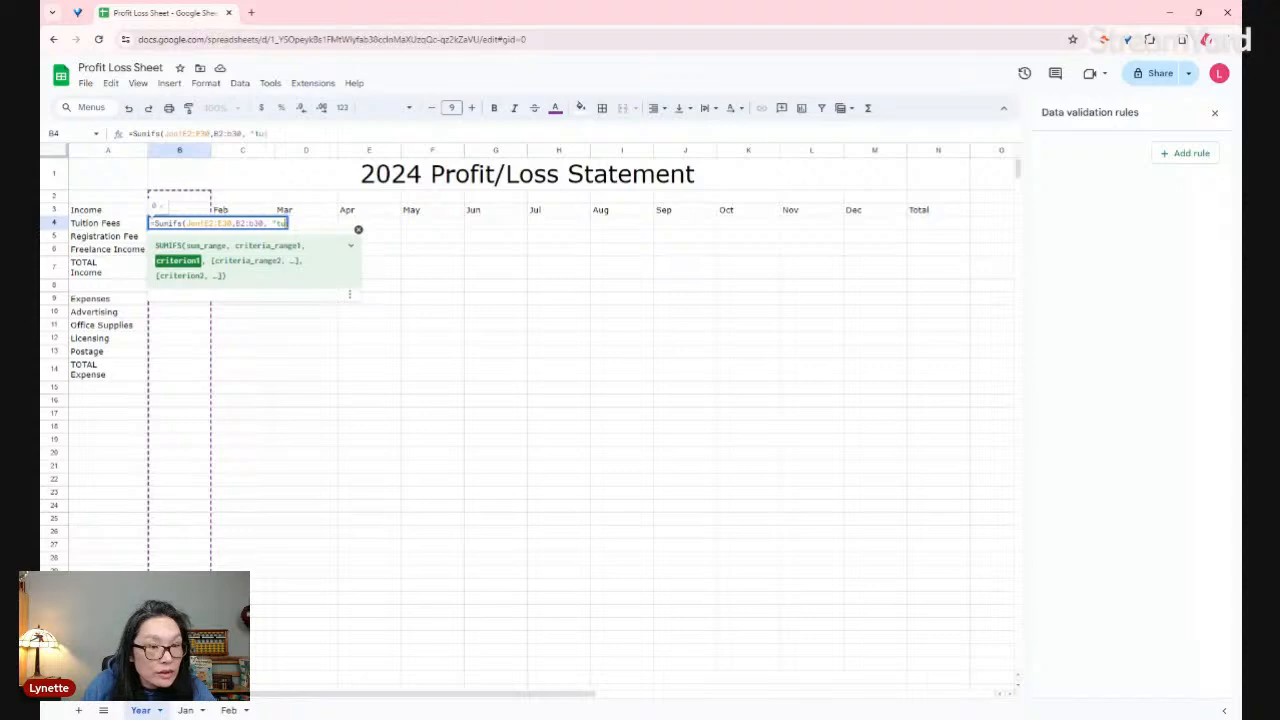
text(Tuition)
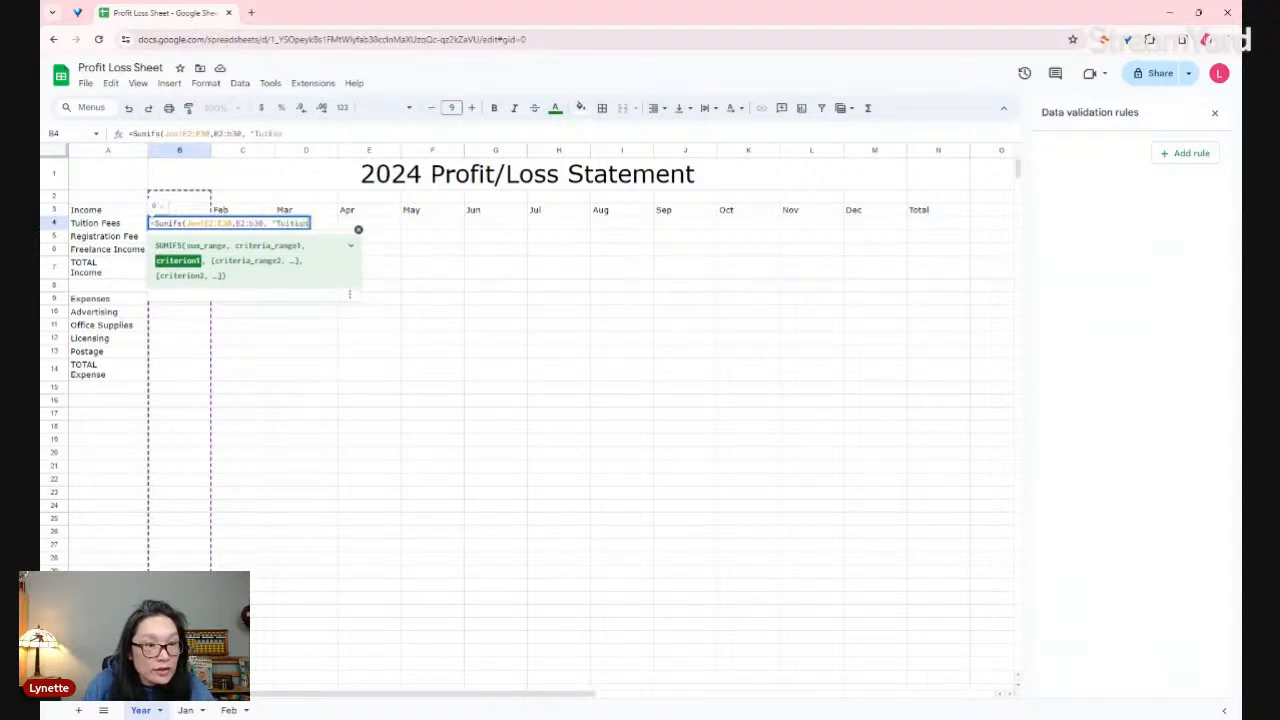
text( Fees")
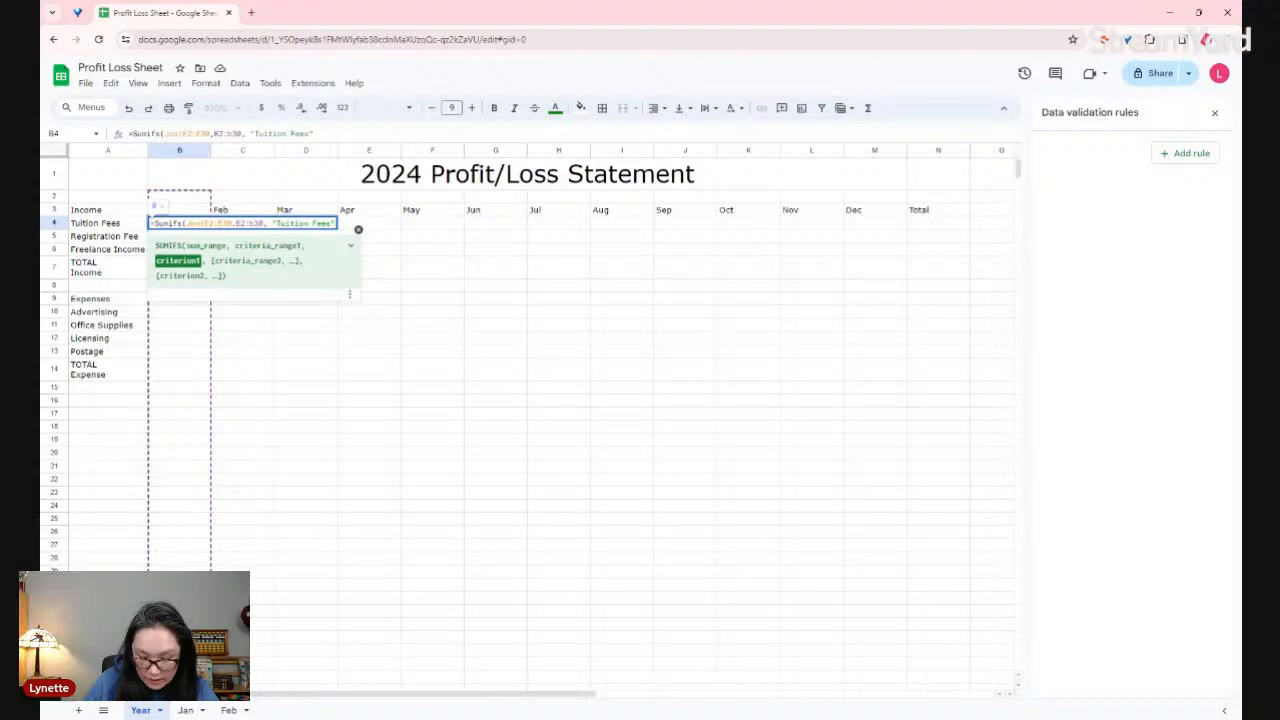
key(Return)
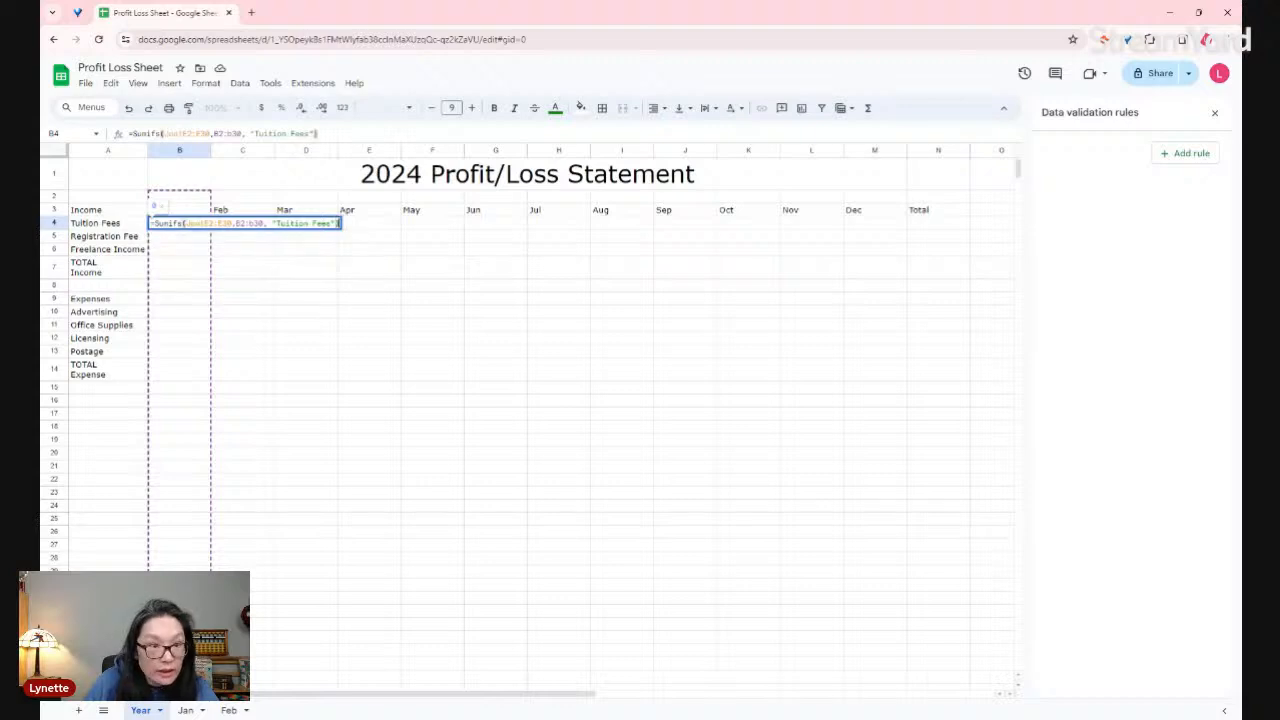
- Replace the text criterion in the B4 SUMIFS formula with a reference to the Tuition Fees label in A4
click(194, 224)
double_click(195, 226)
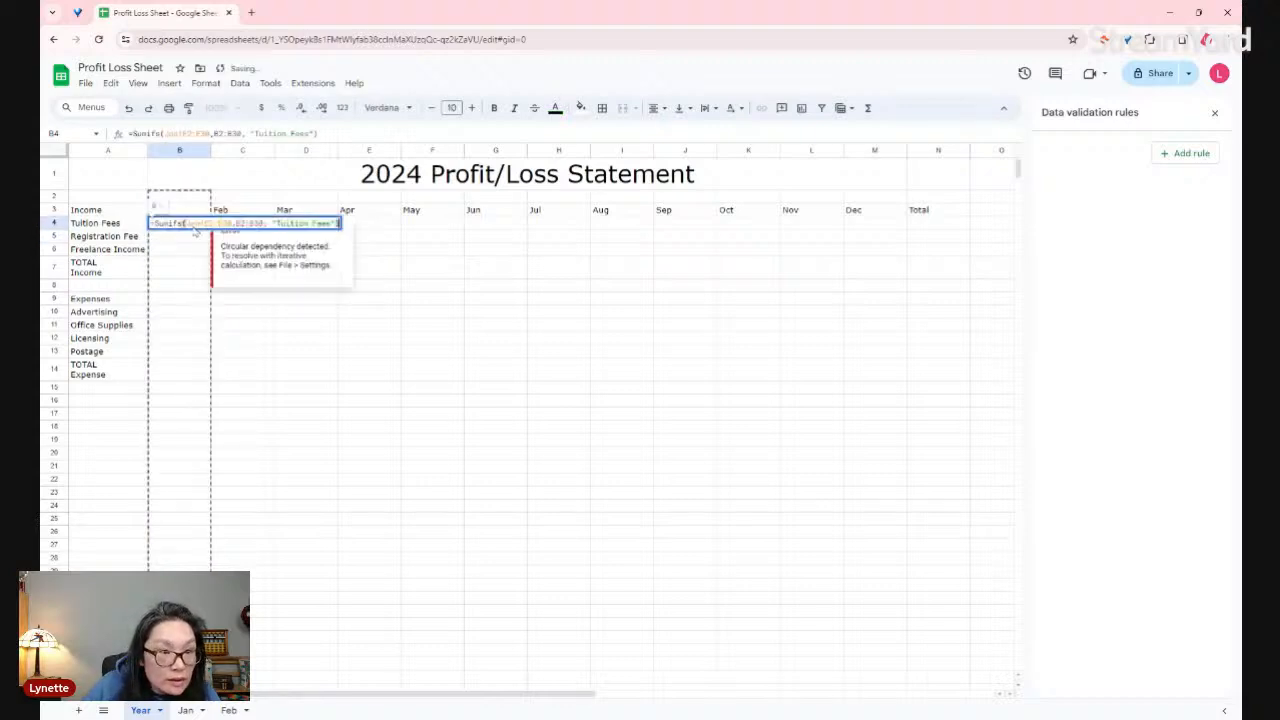
drag(272, 223, 341, 224)
key(BackSpace)
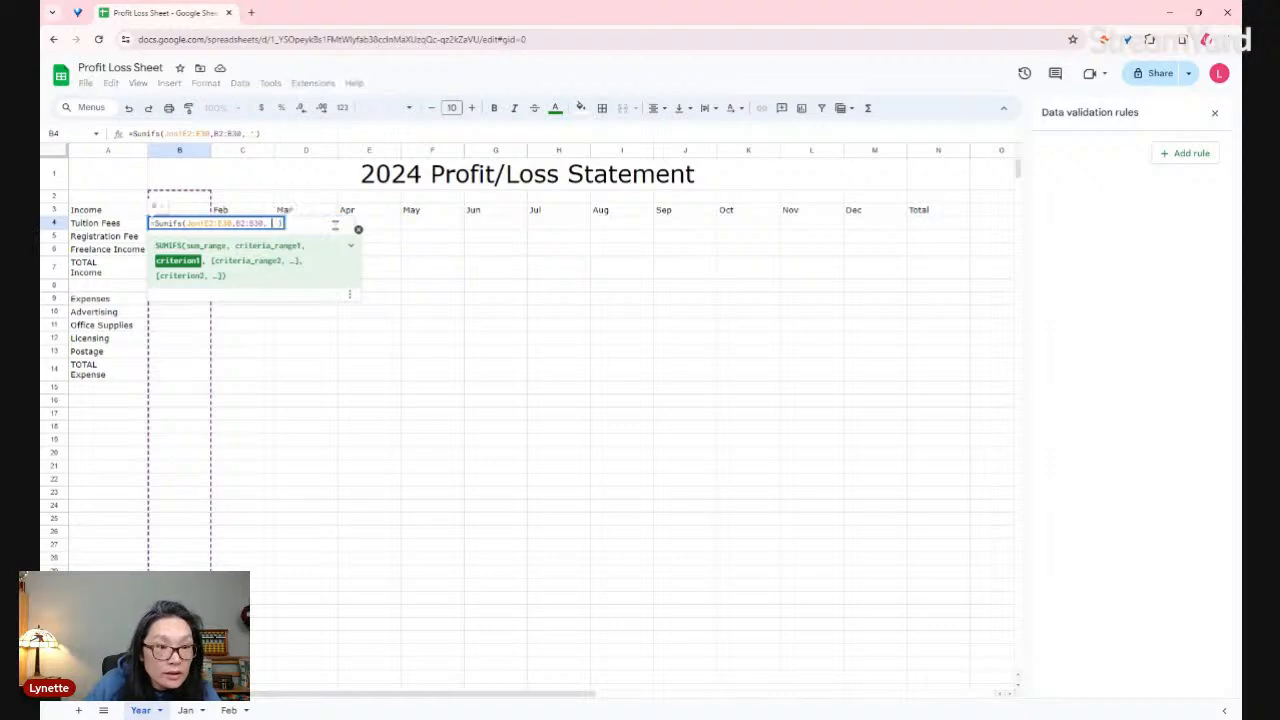
click(93, 228)
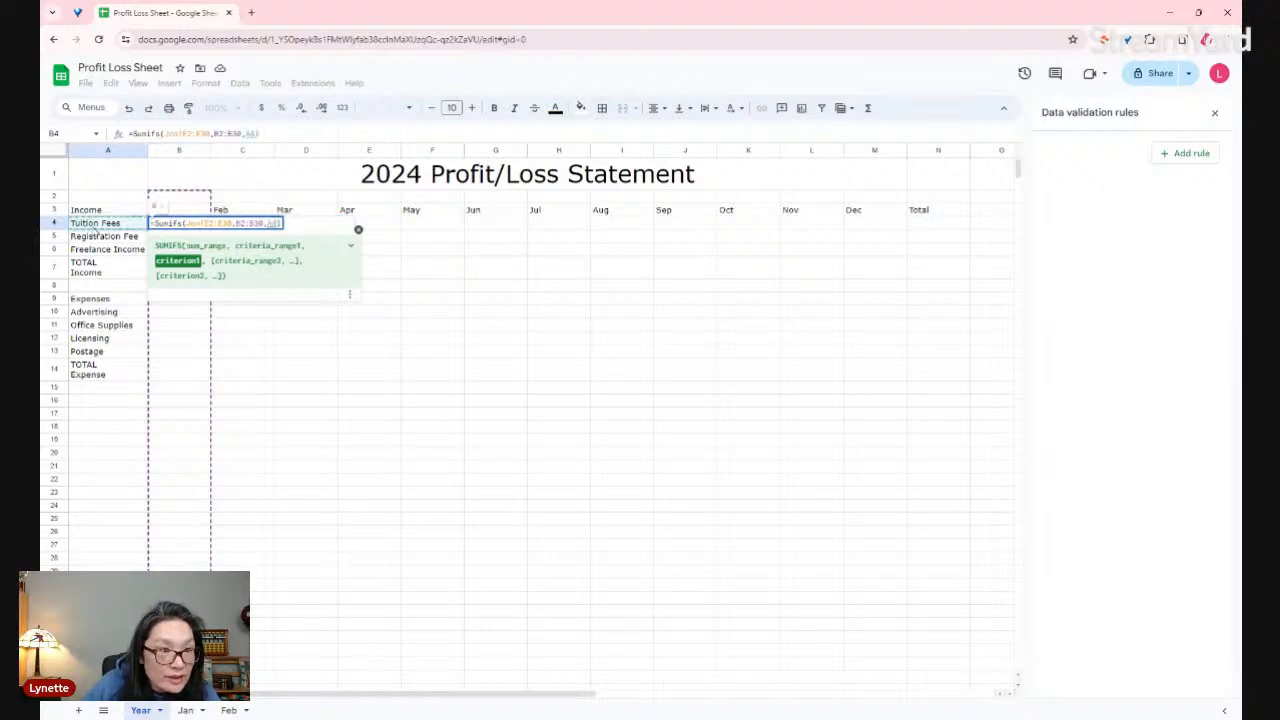
key(Return)
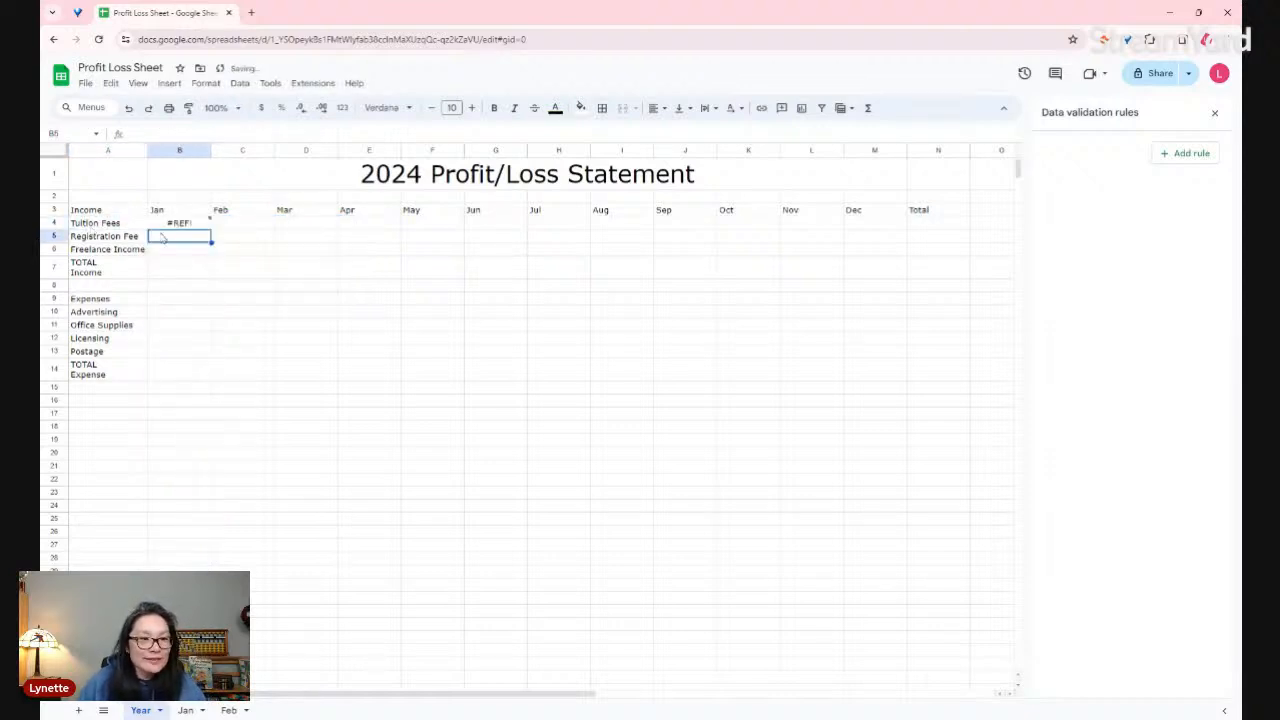
- Point the criteria range of the B4 formula to the Jan sheet as Jan!B2:B30
double_click(187, 228)
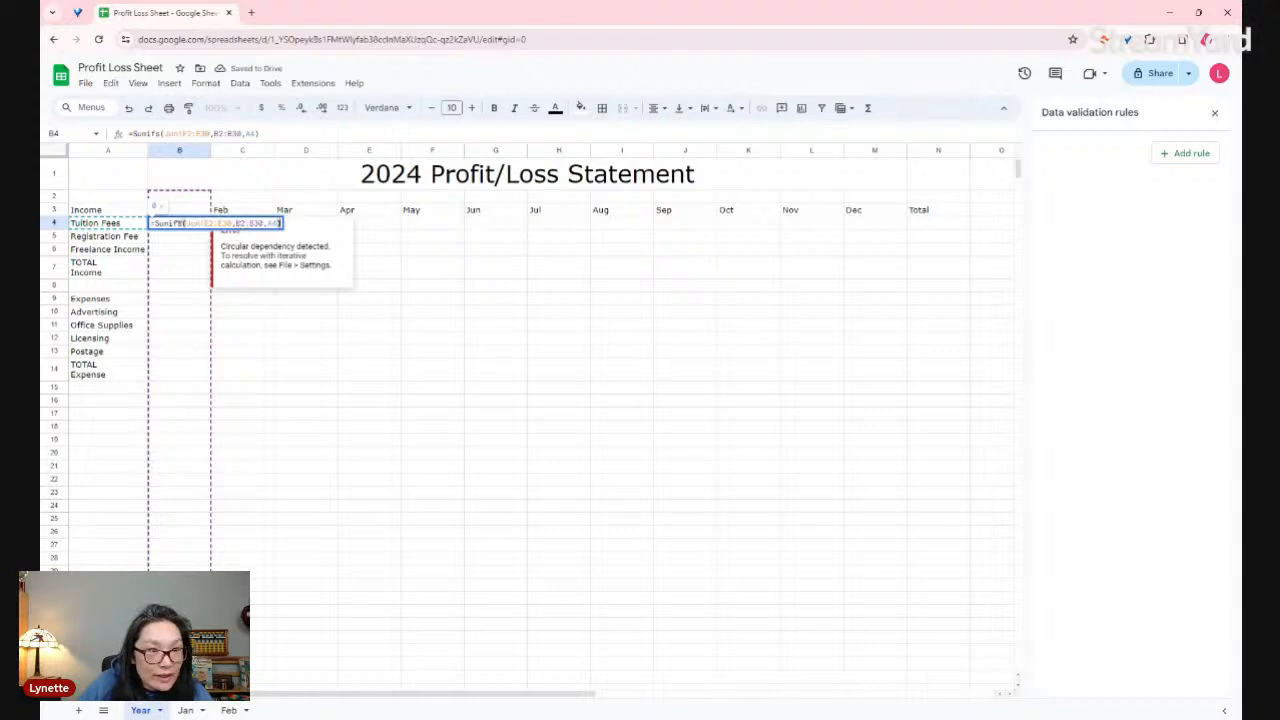
drag(205, 225, 186, 225)
click(237, 224)
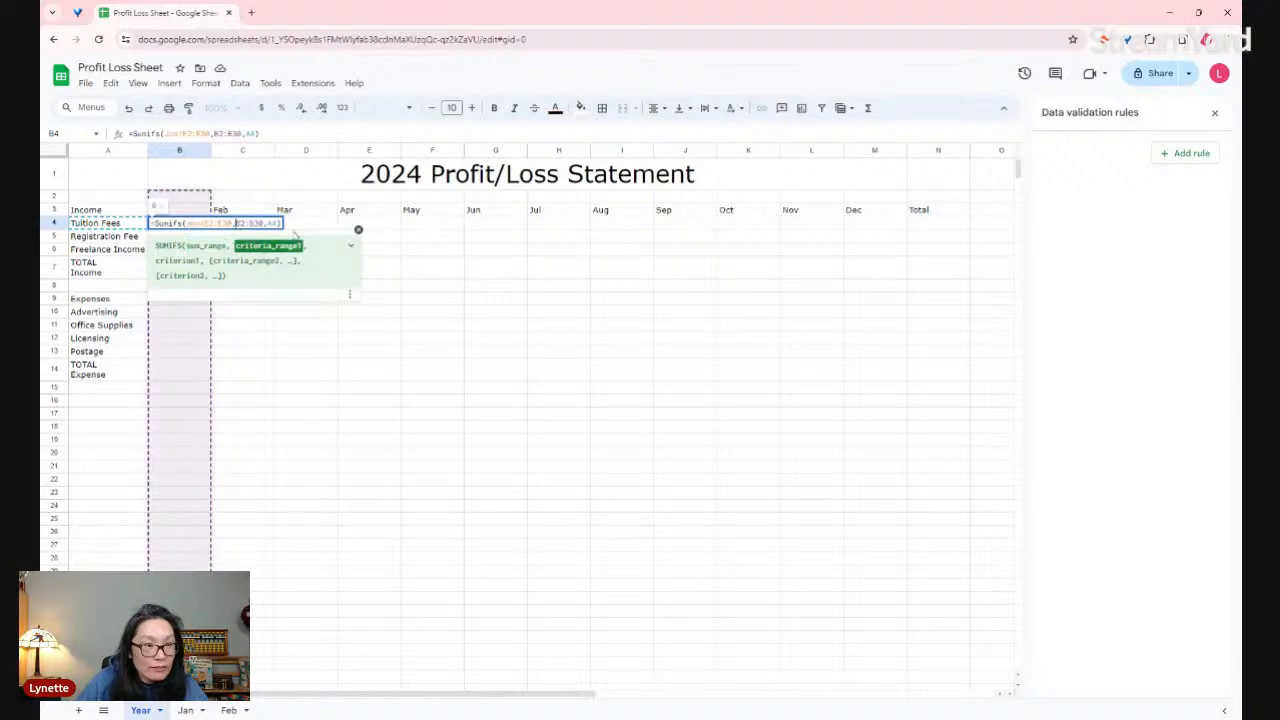
text(Jan!)
key(Return)
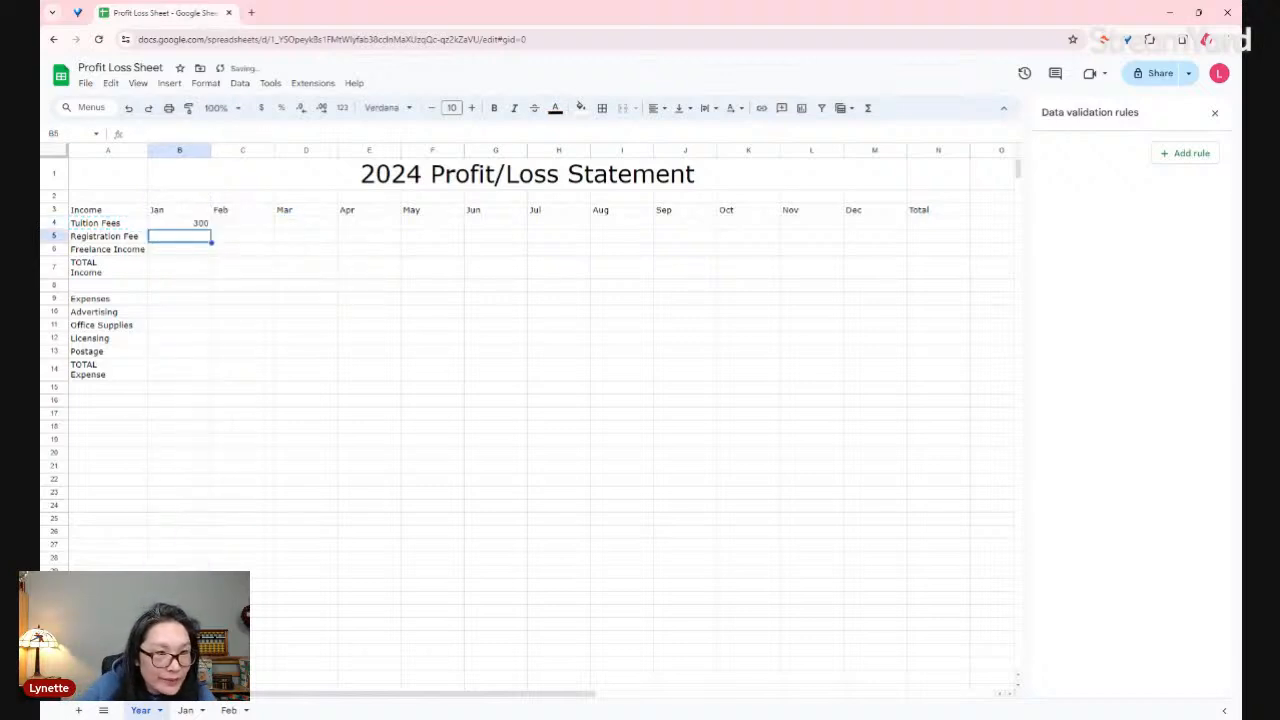
- Check the Tuition Fees result for Jan on the Year sheet against the entries on the Jan sheet
click(123, 226)
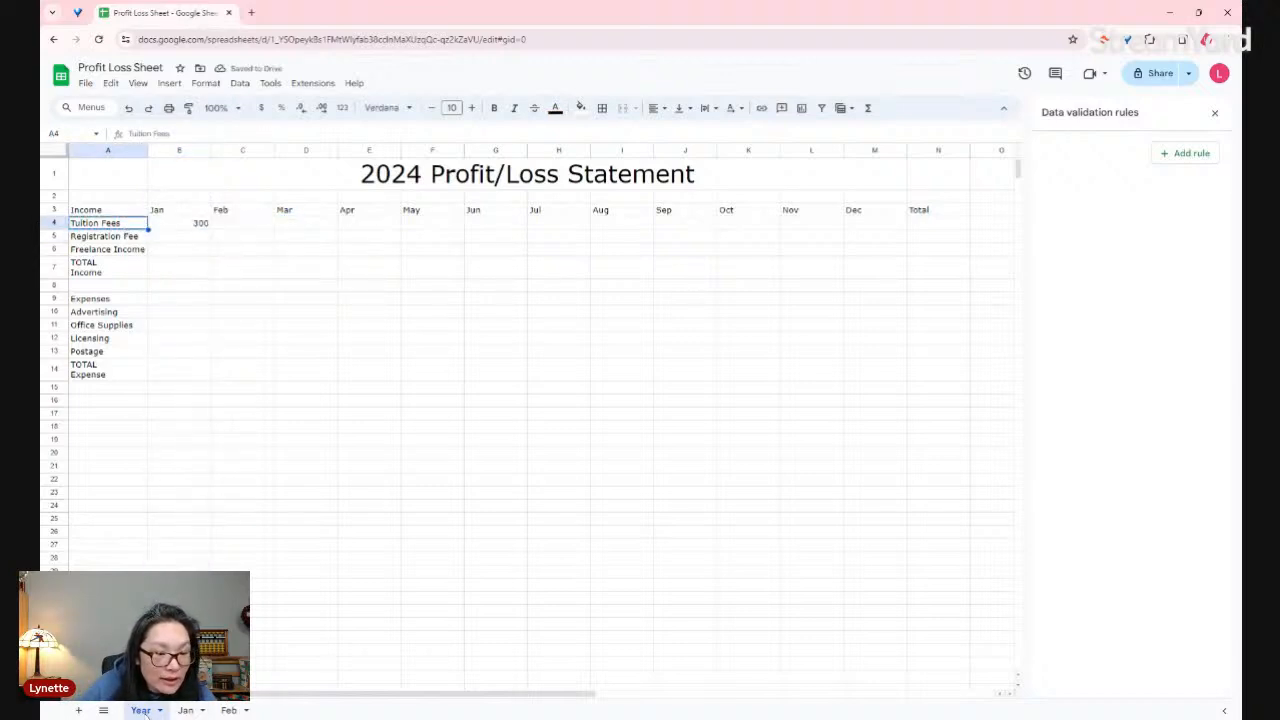
click(185, 710)
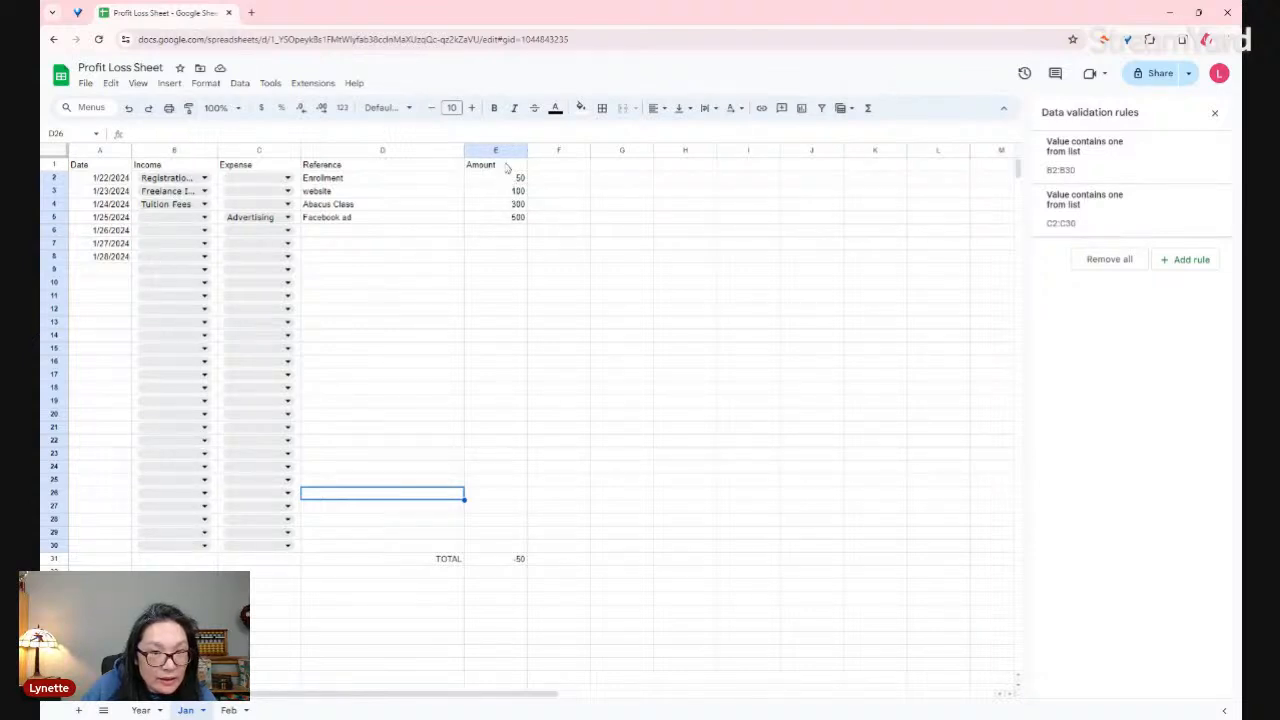
click(140, 710)
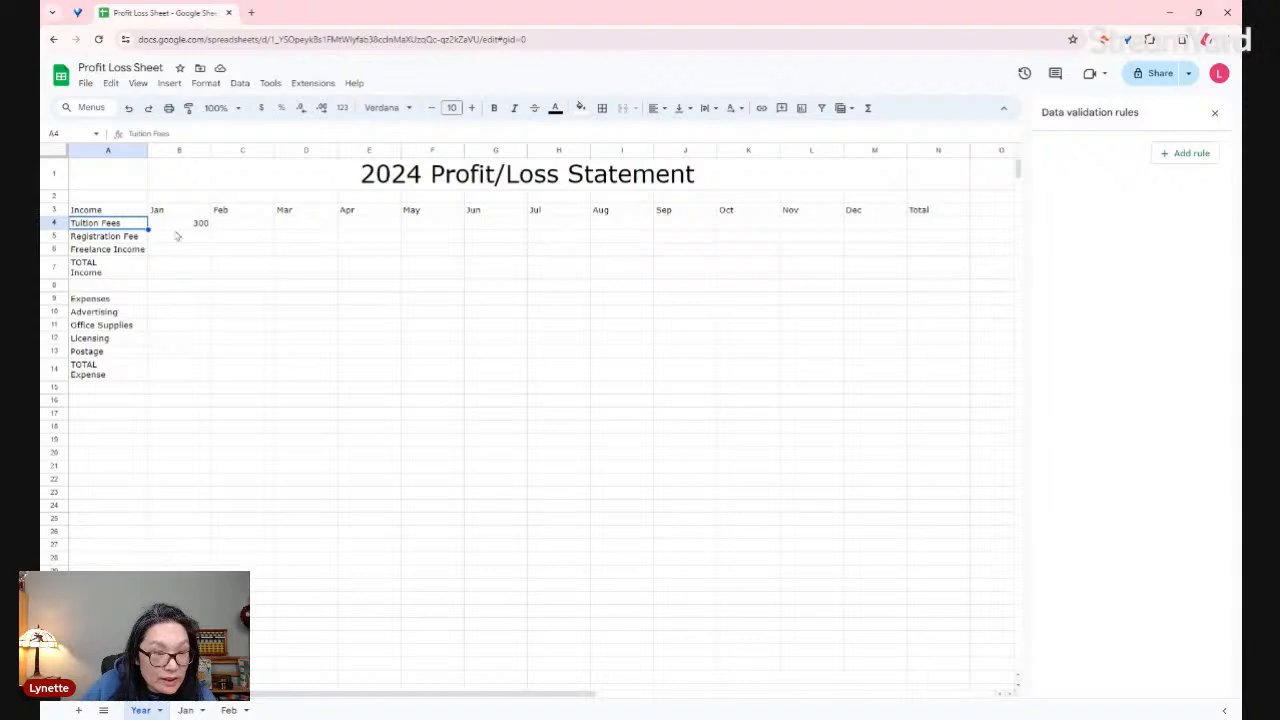
click(176, 227)
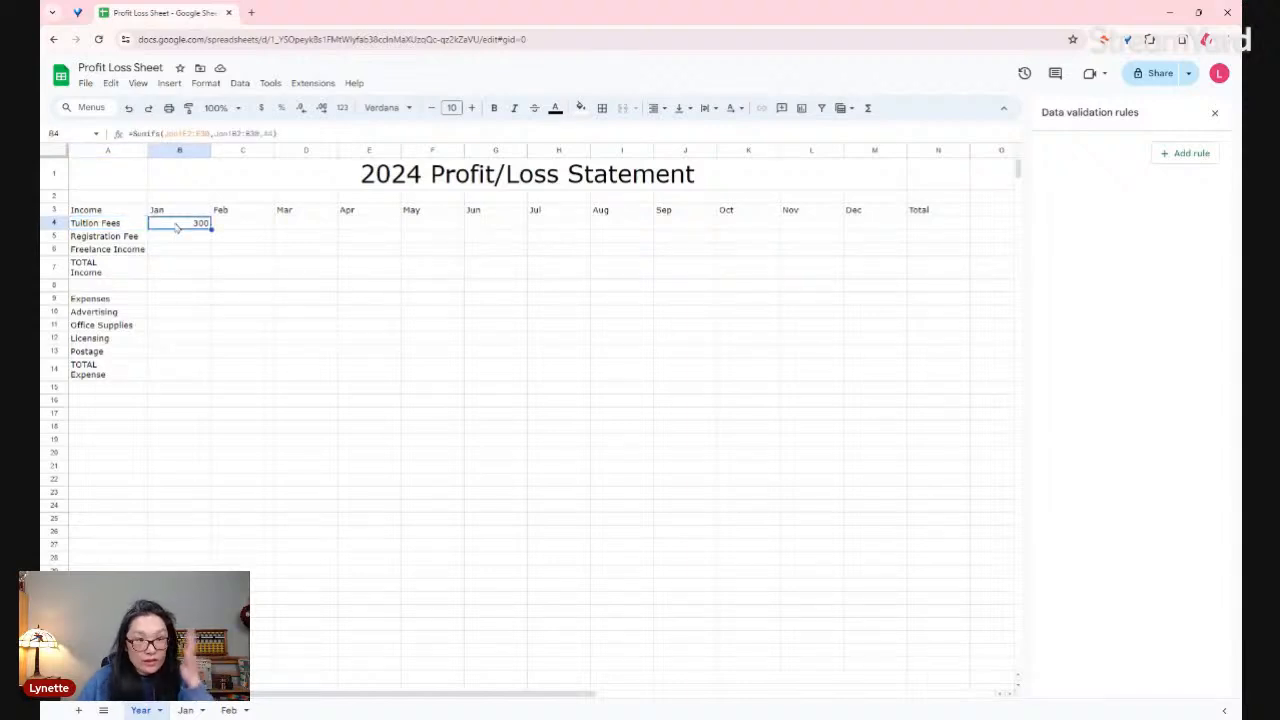
click(170, 240)
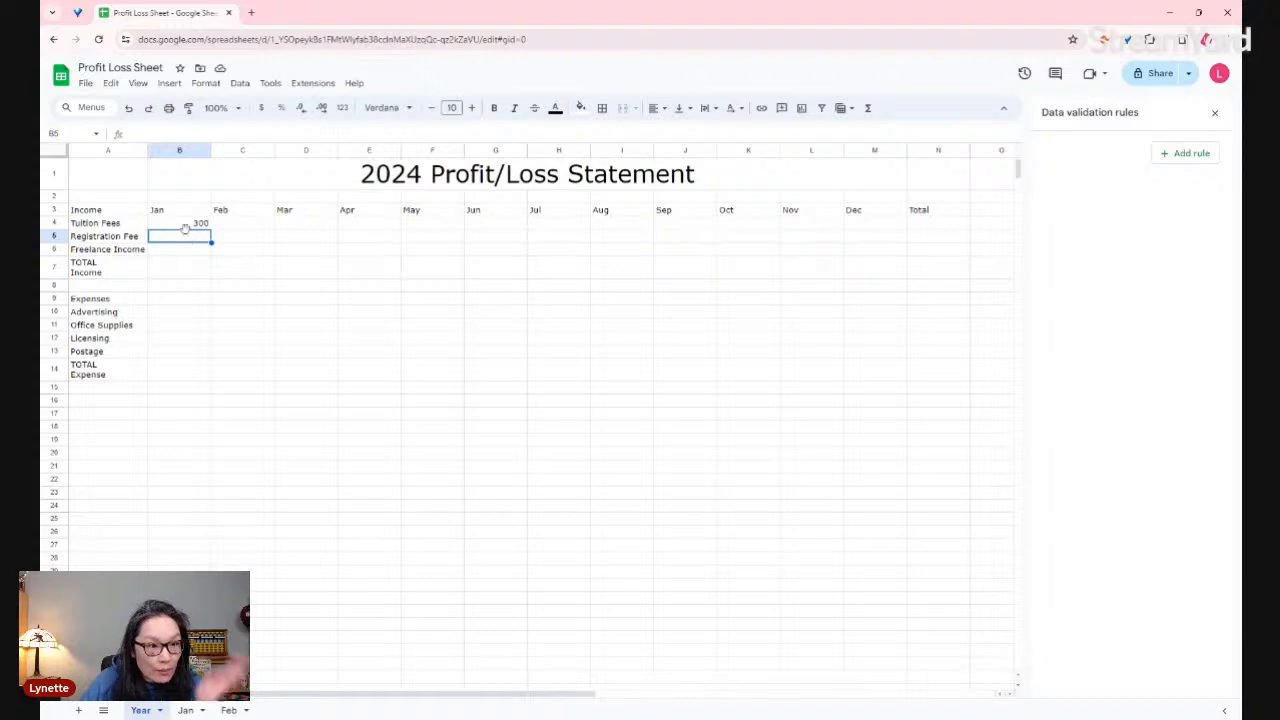
- Fill the Tuition Fees formula from B4 down into the Registration Fee cell B5
click(188, 225)
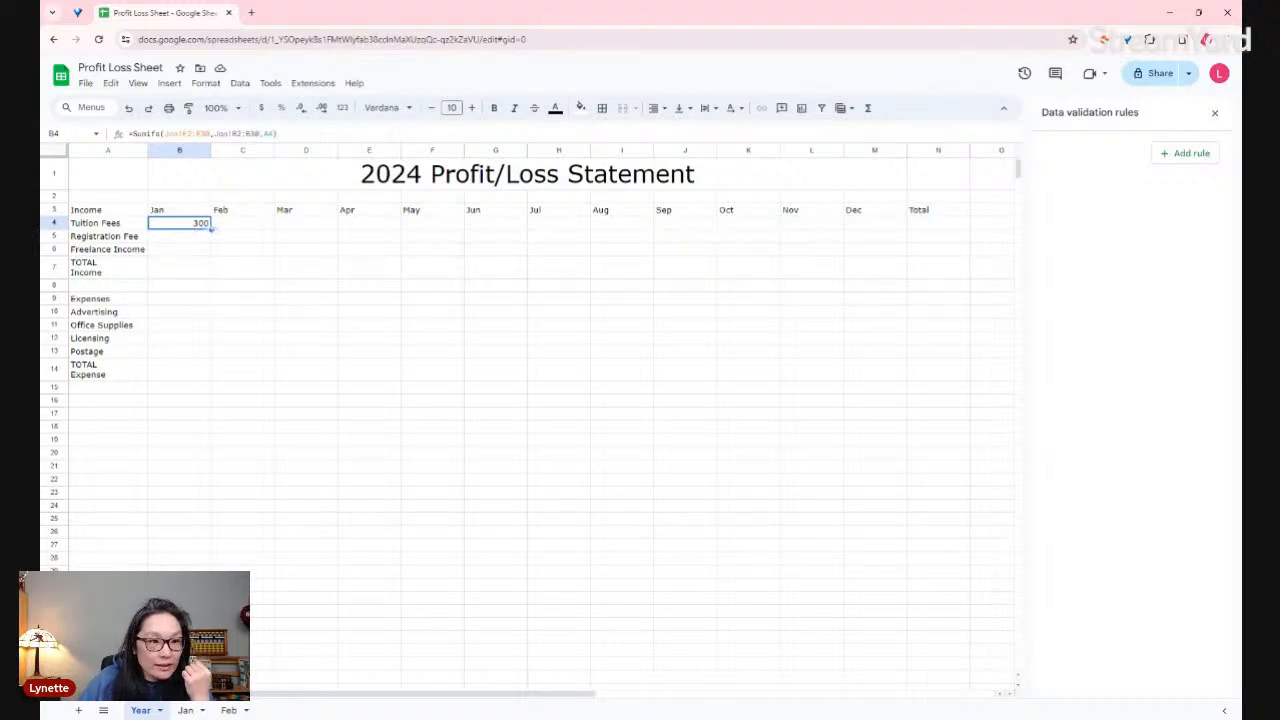
drag(211, 229, 210, 241)
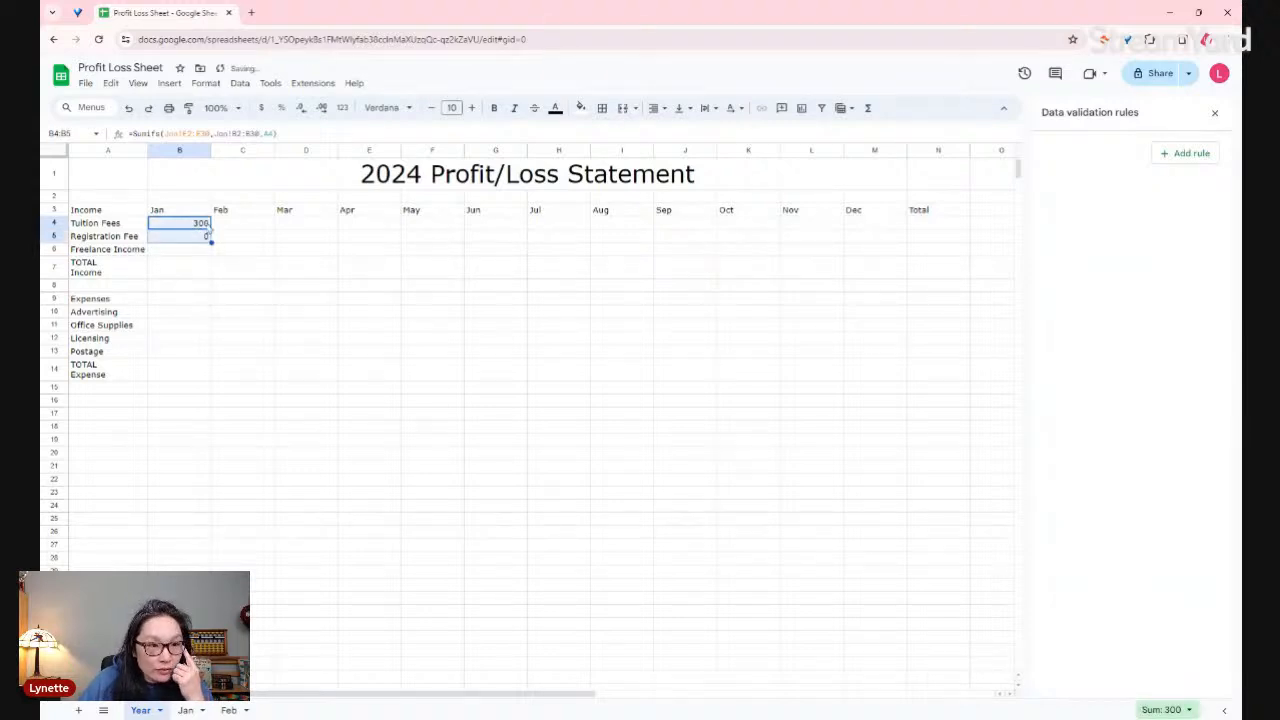
click(282, 272)
- Correct the sum range in the B5 formula to Jan!E$2:E$30 with absolute row references
click(190, 236)
double_click(190, 236)
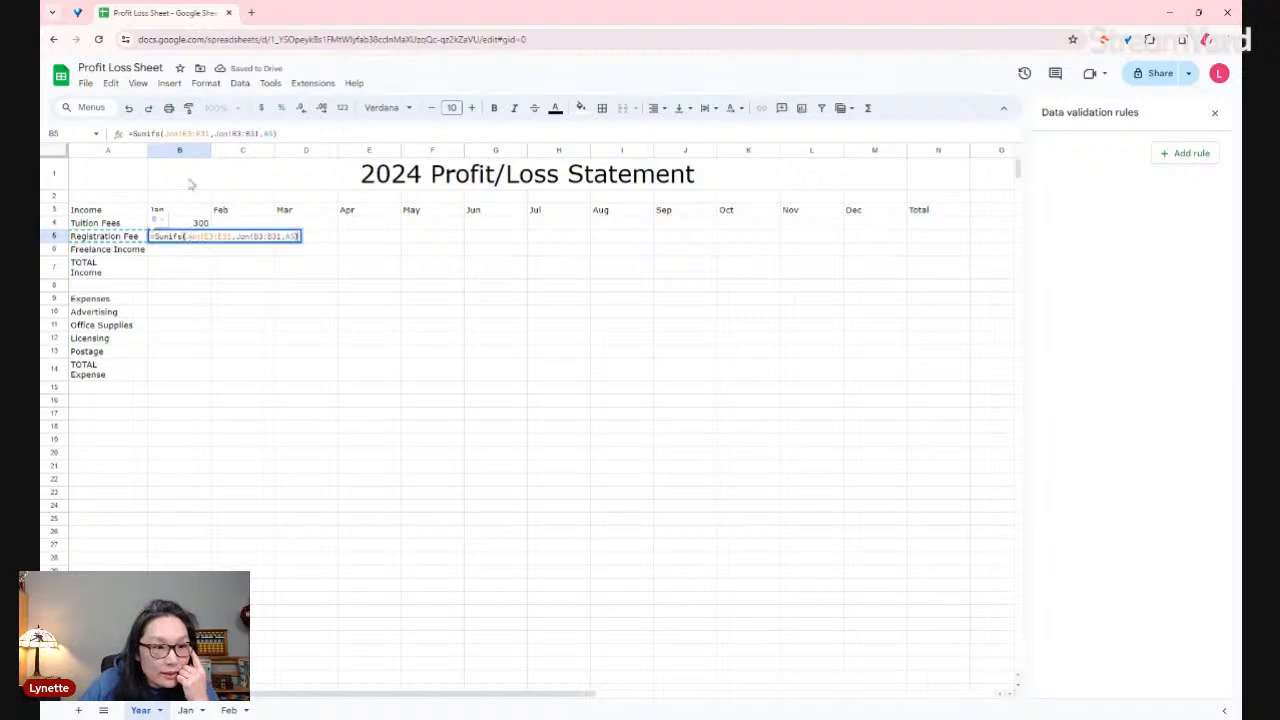
click(186, 133)
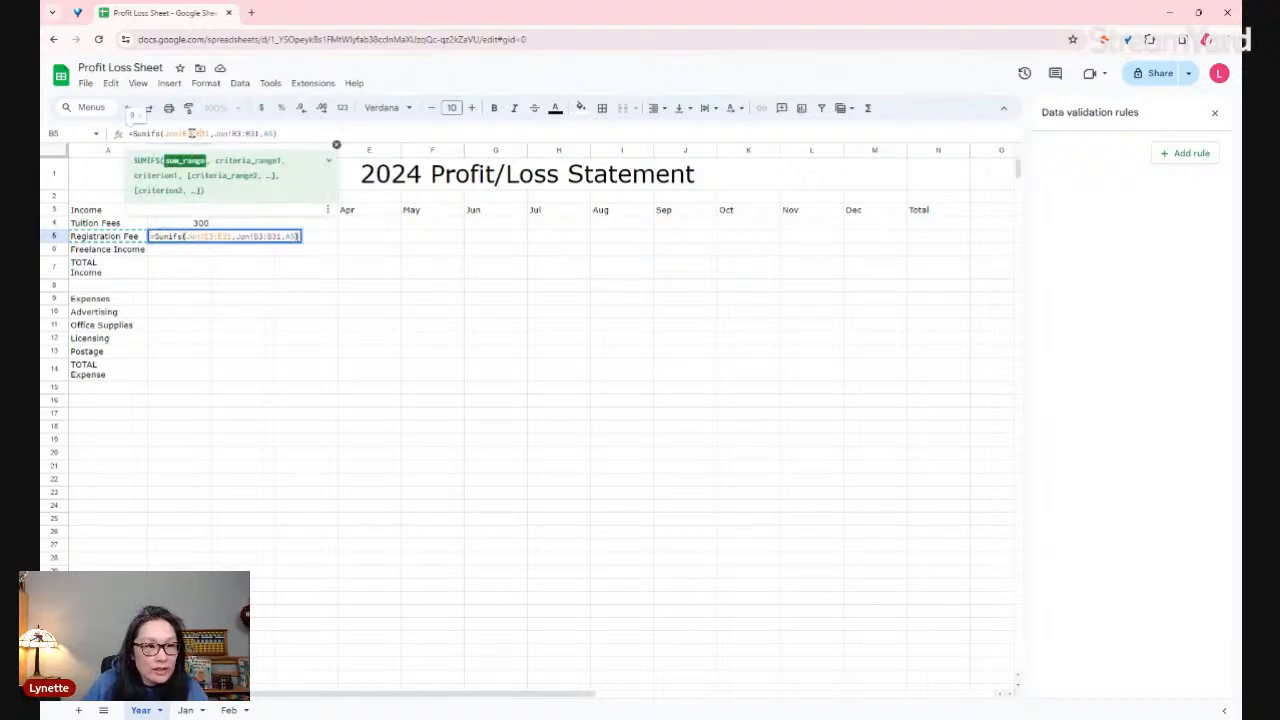
key(BackSpace)
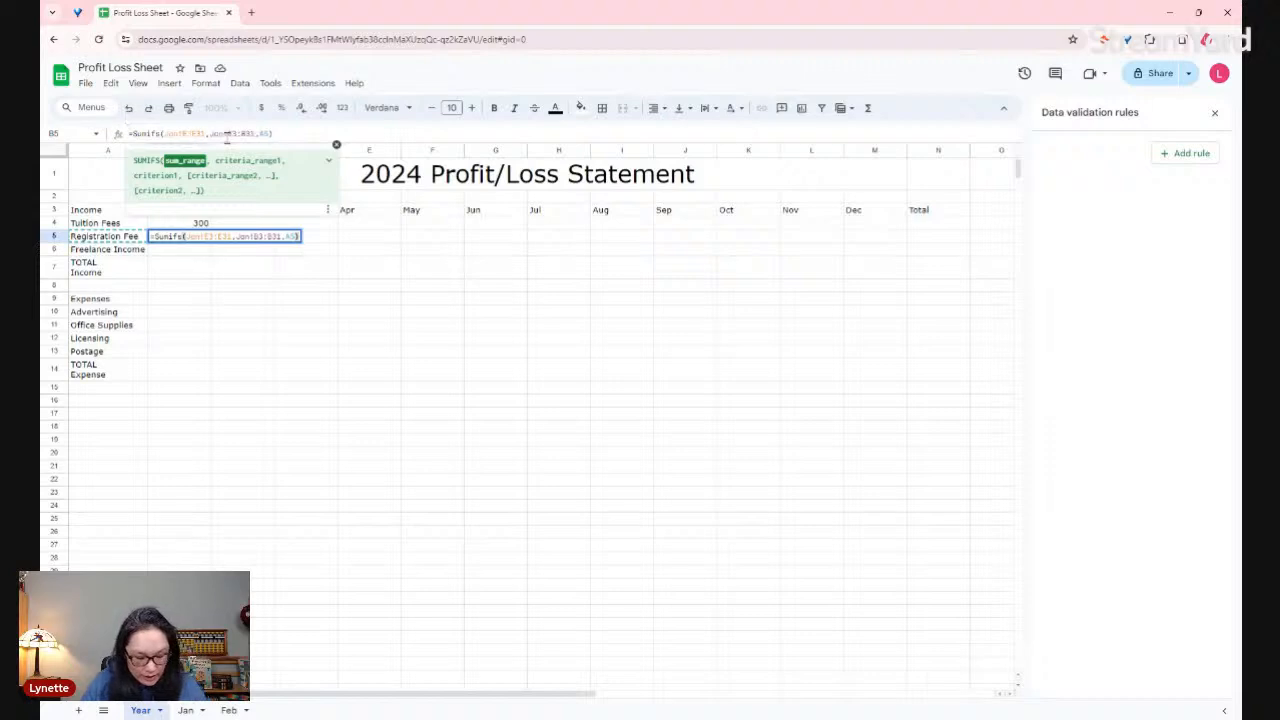
text(2)
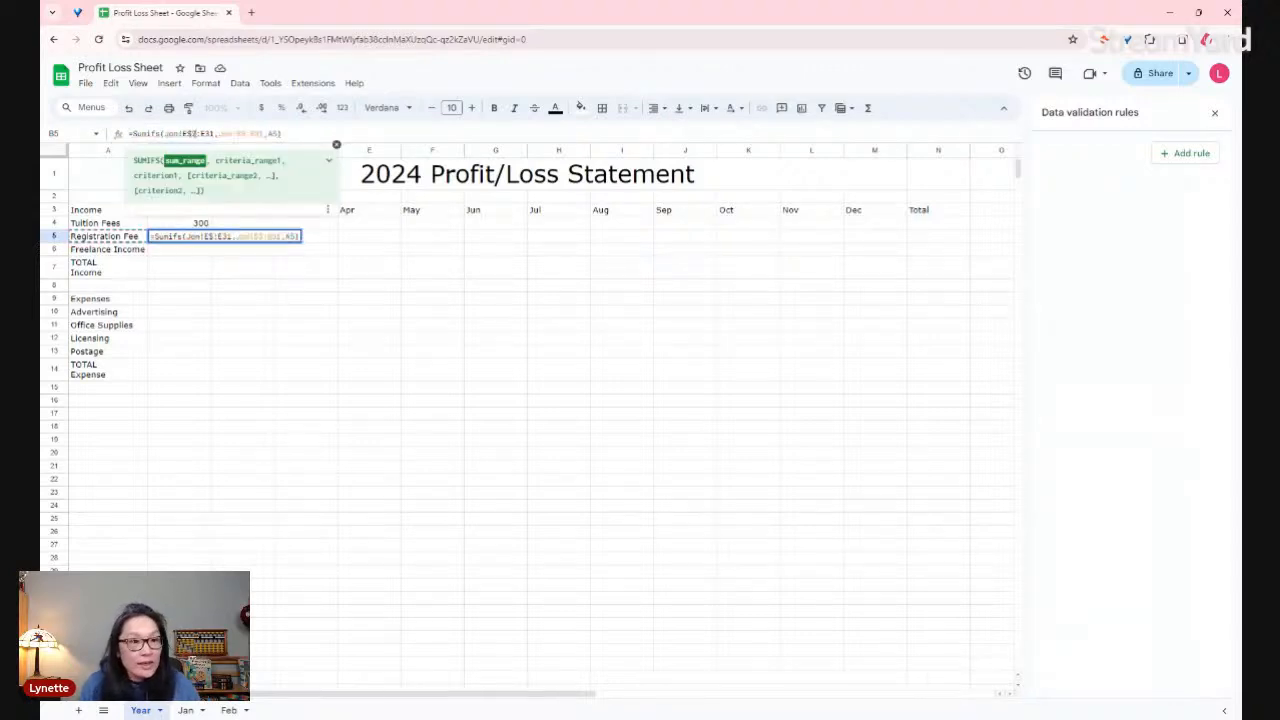
text(2)
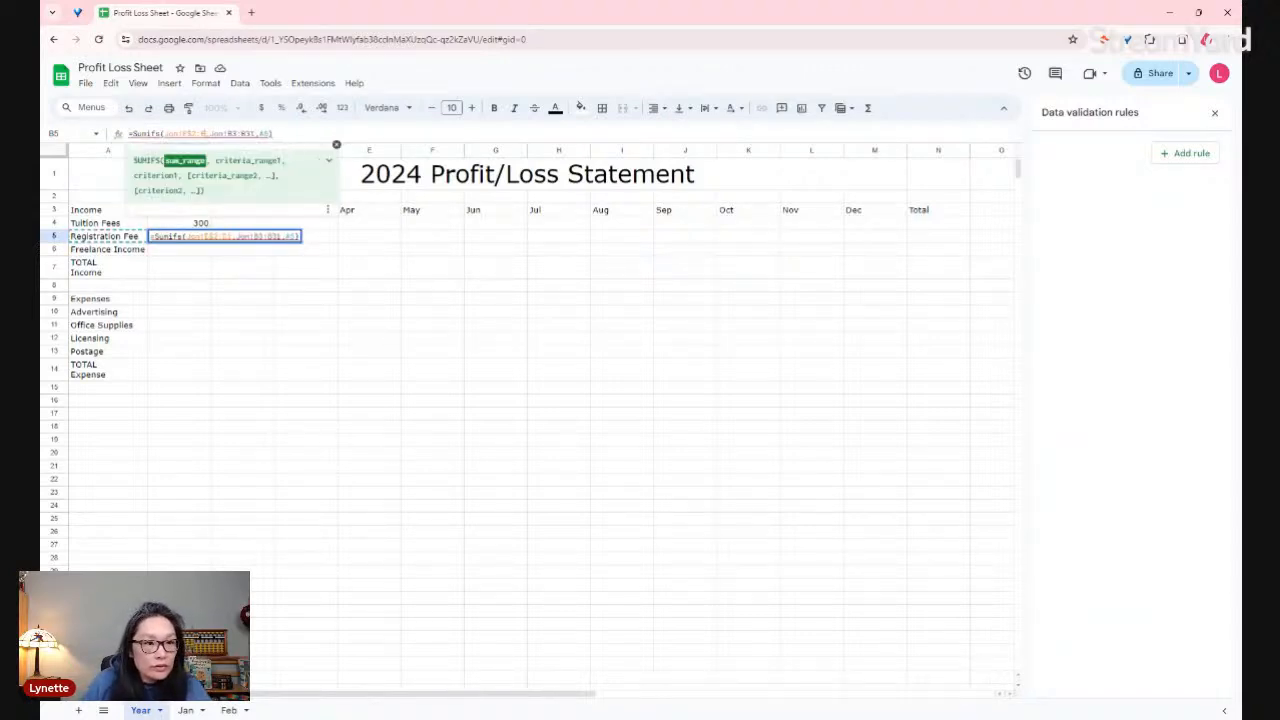
key(BackSpace)
key(BackSpace)
text($30)
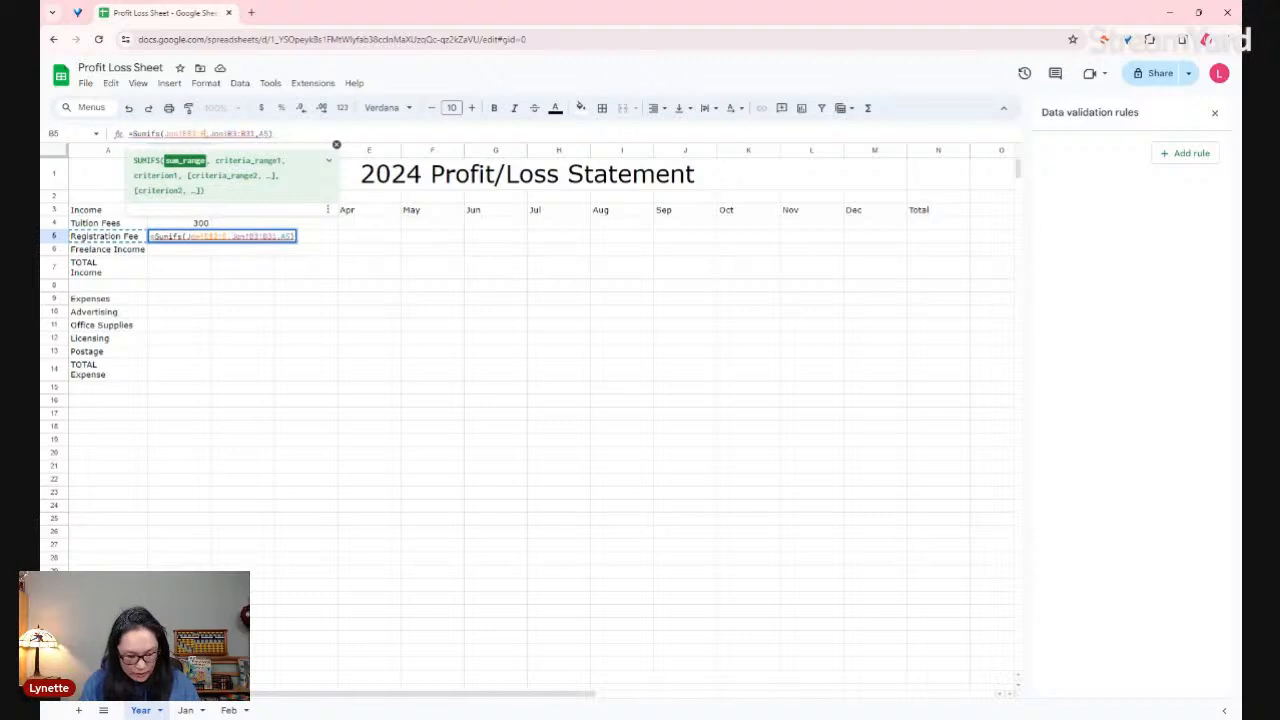
- In the January Registration Fee formula, end the sum range at E$30 and start the criteria range at B$2
key(Right)
key(Right)
key(Right)
key(Right)
key(Right)
key(Right)
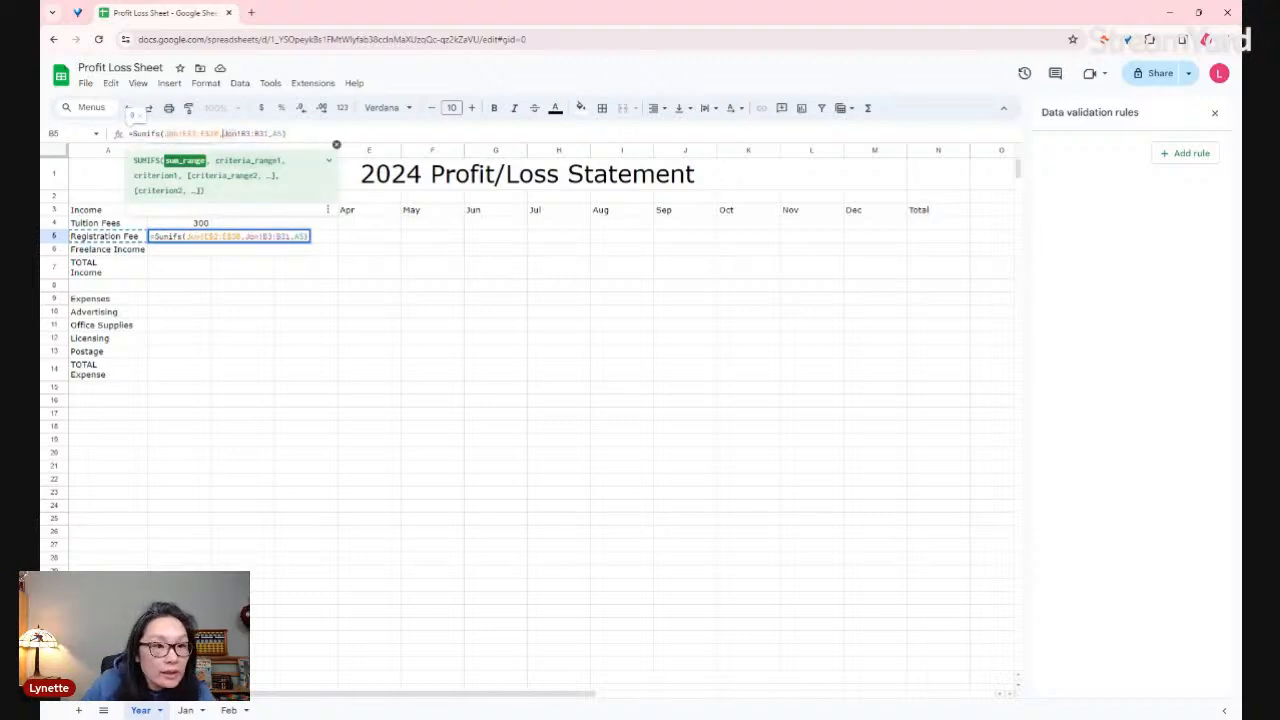
key(Delete)
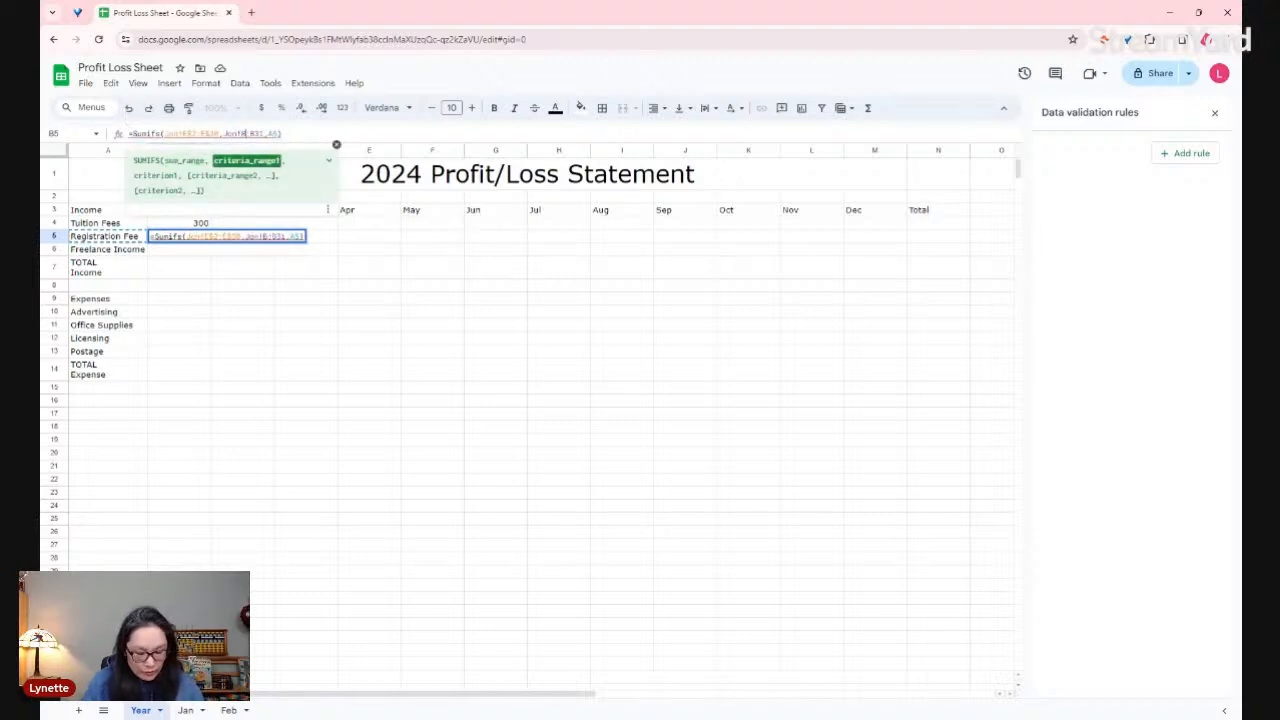
text($)
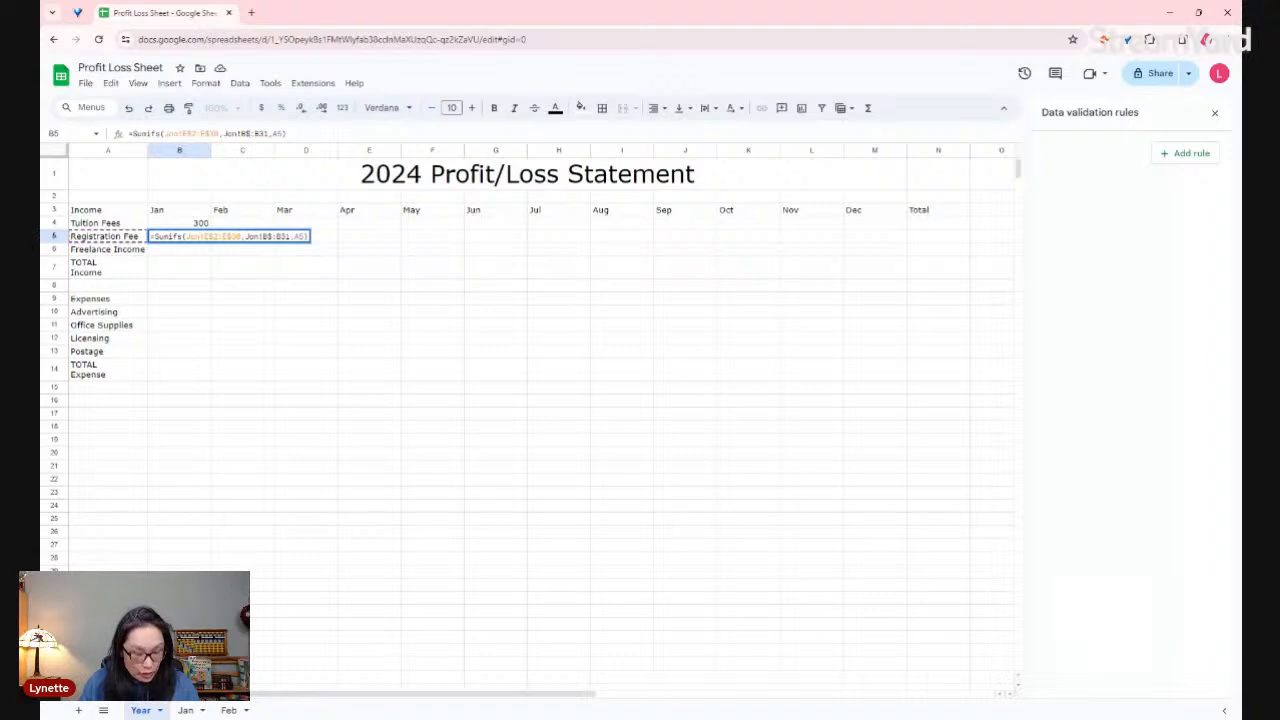
text(2)
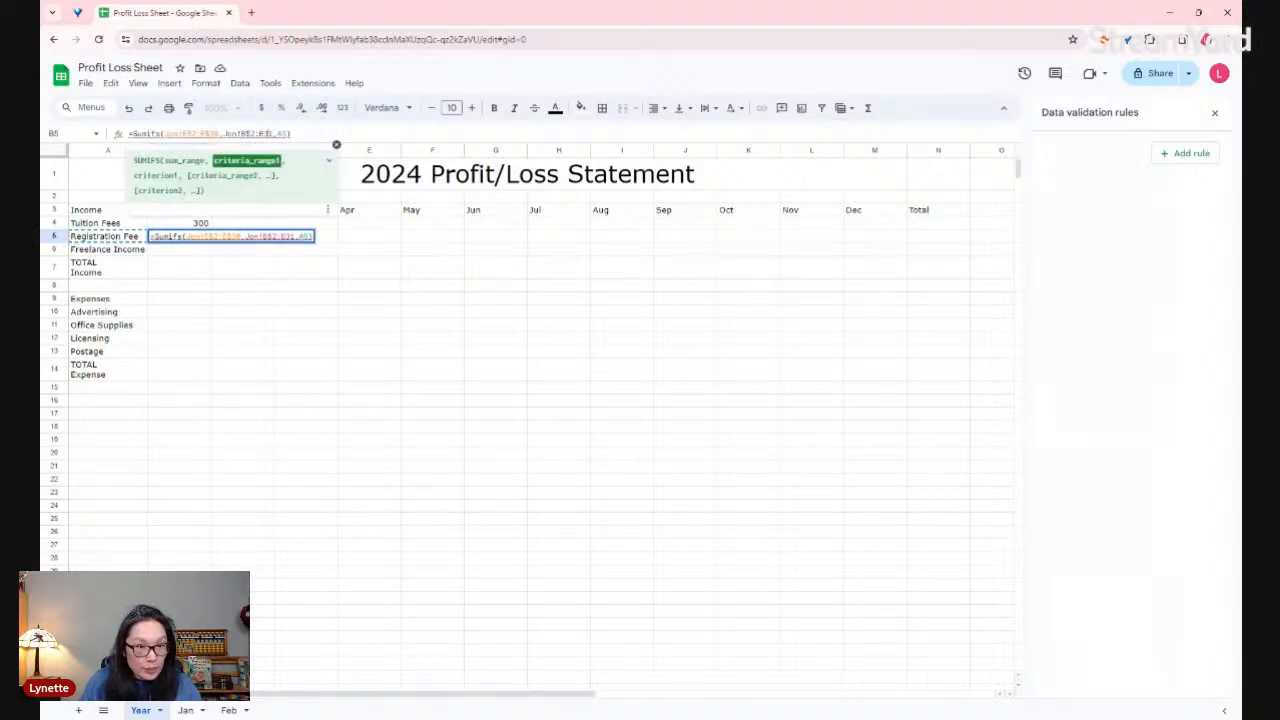
- Complete the Registration Fee formula with the criteria range ending at B$30 and accept the suggested autofill for the cells below
click(271, 133)
text($)
key(Right)
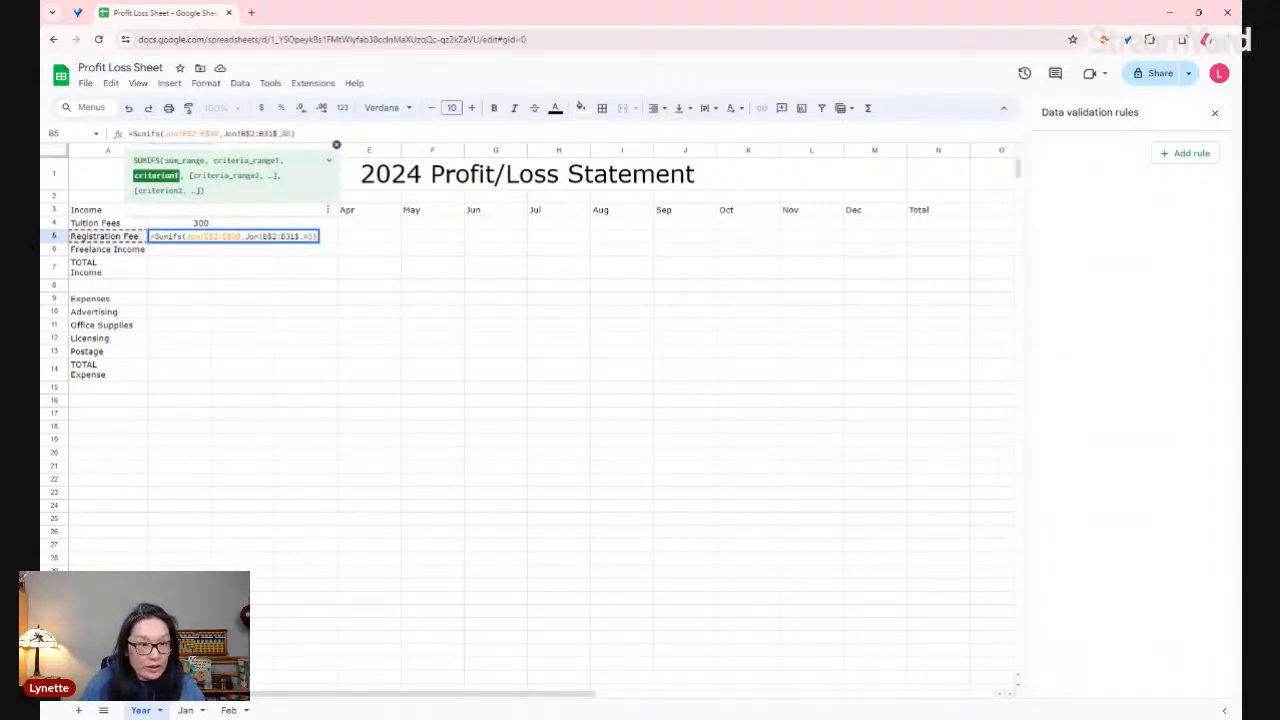
key(Left)
key(BackSpace)
key(BackSpace)
key(BackSpace)
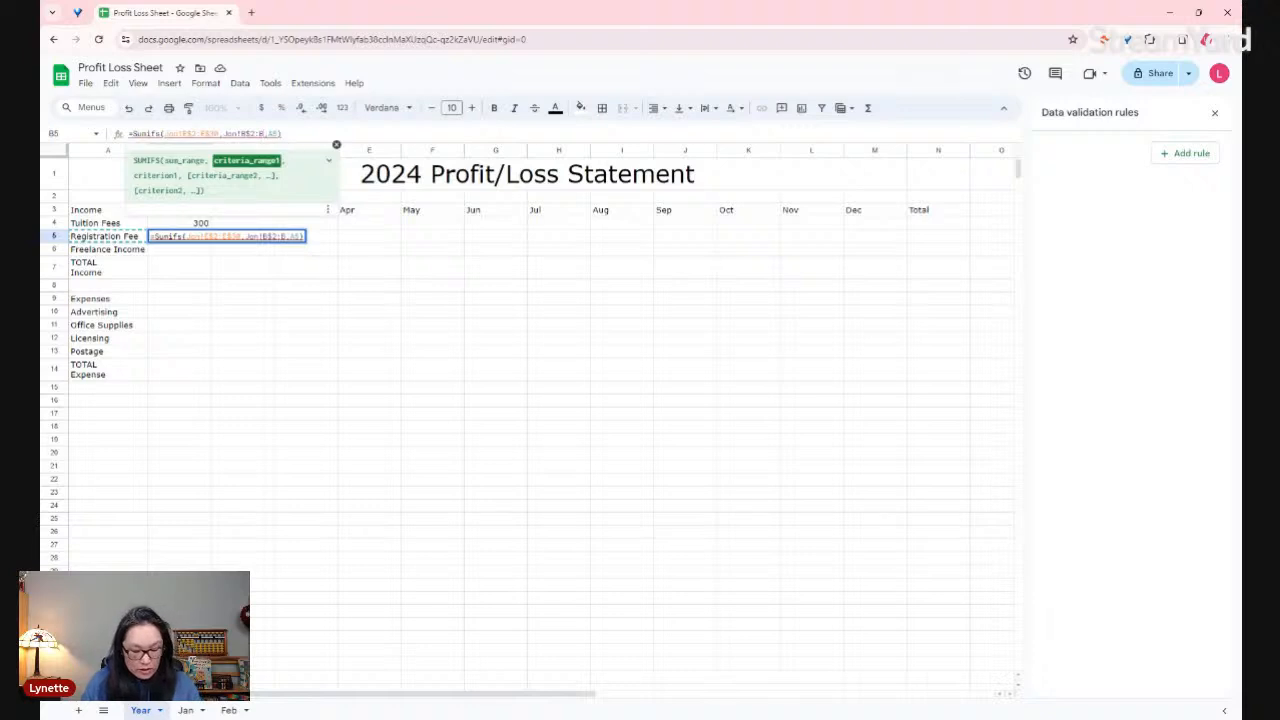
text($30)
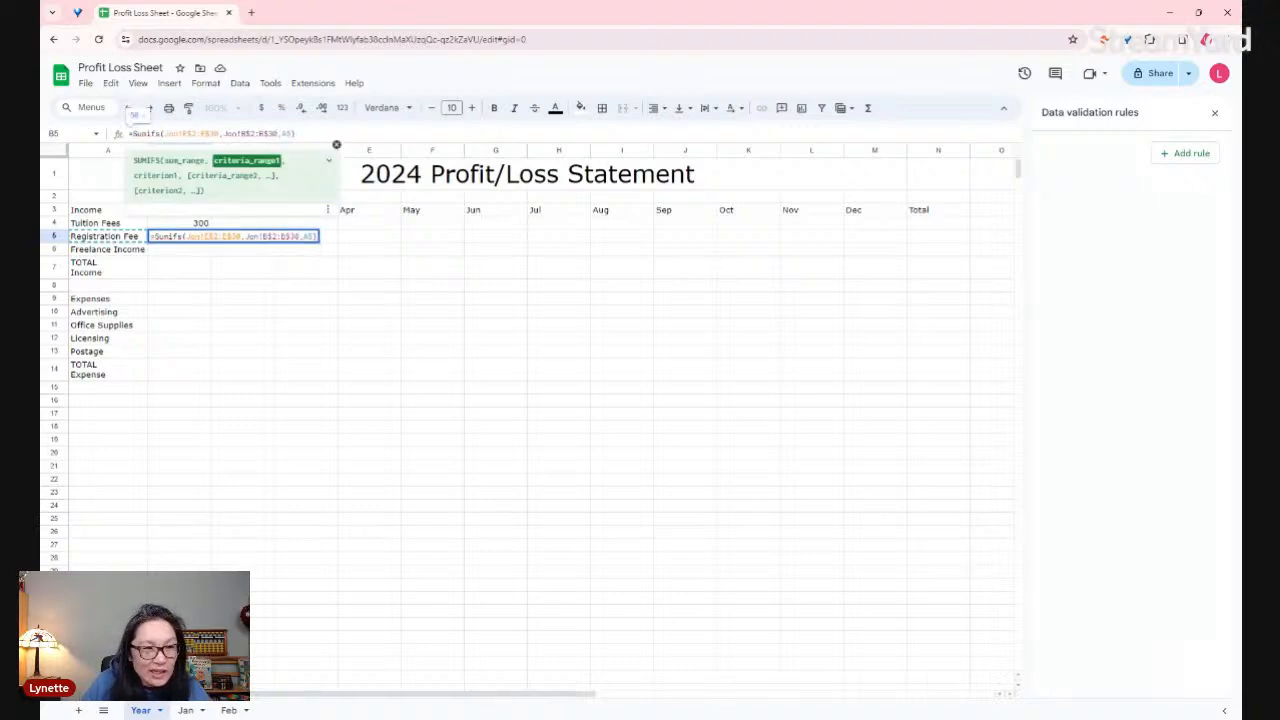
key(Return)
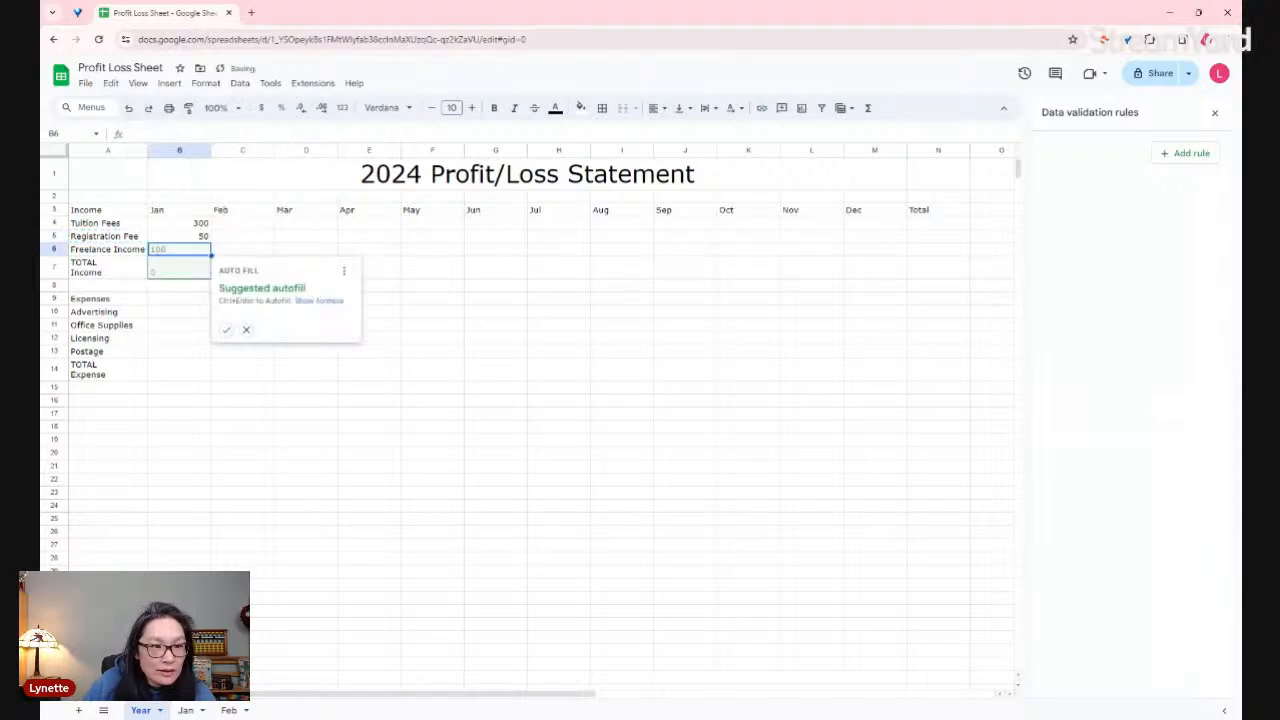
click(226, 330)
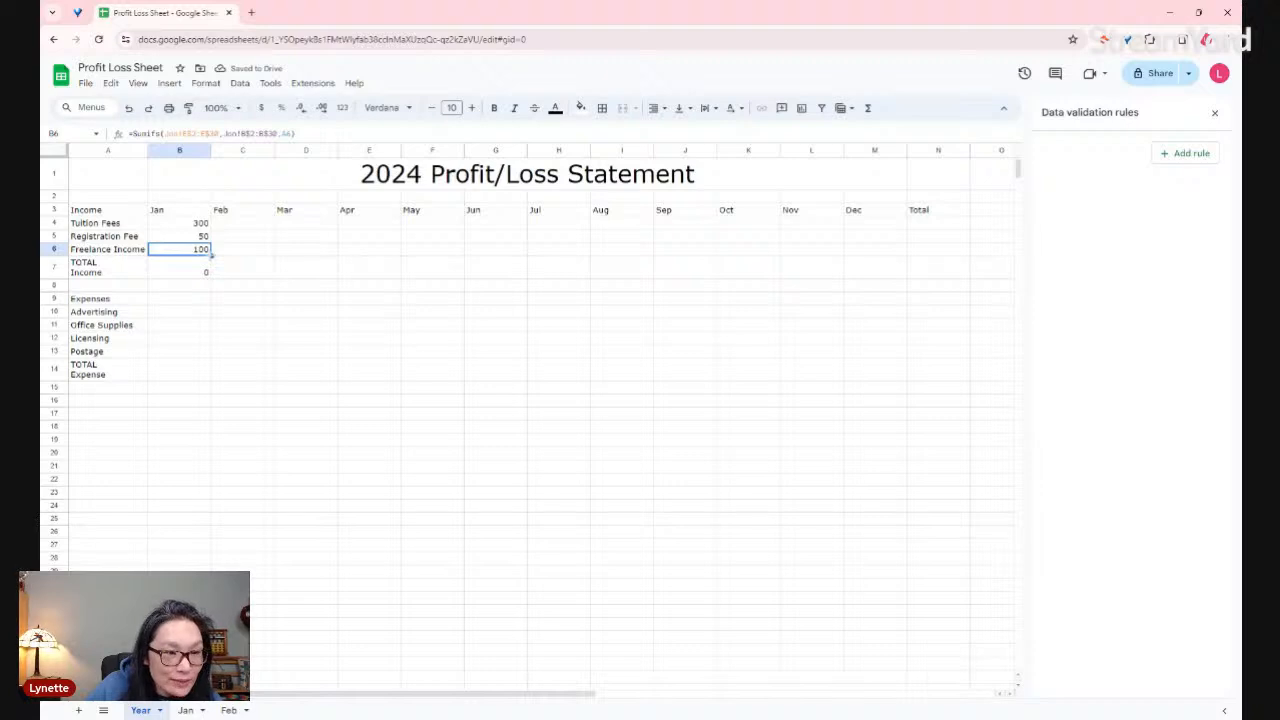
- Replace the January TOTAL Income formula in B7 with a SUM of the three income amounts in B4:B6
click(203, 277)
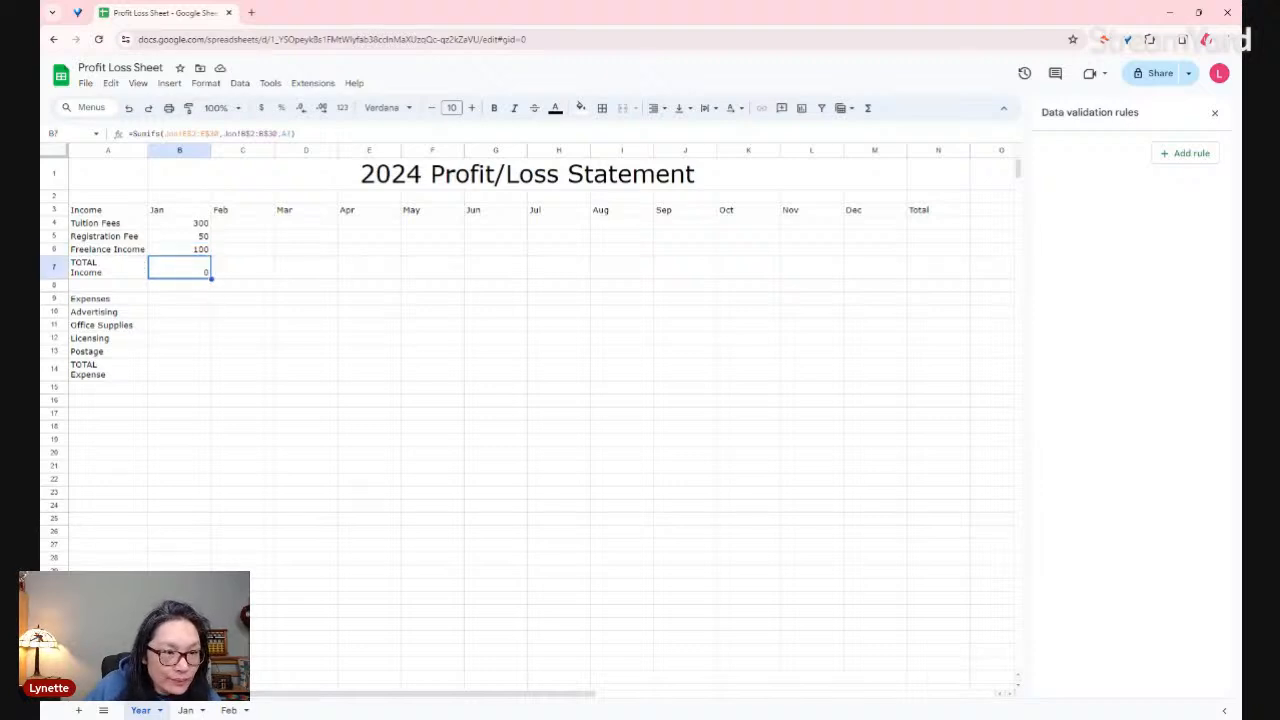
double_click(204, 277)
click(133, 277)
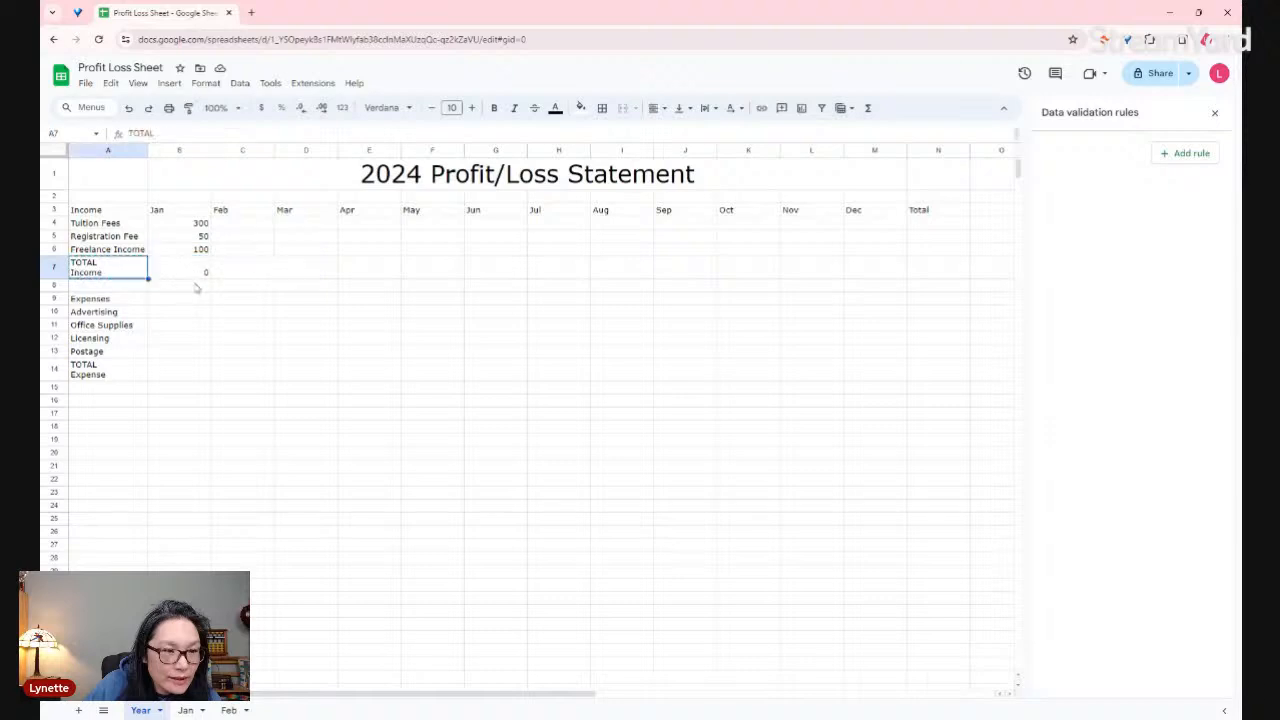
click(198, 279)
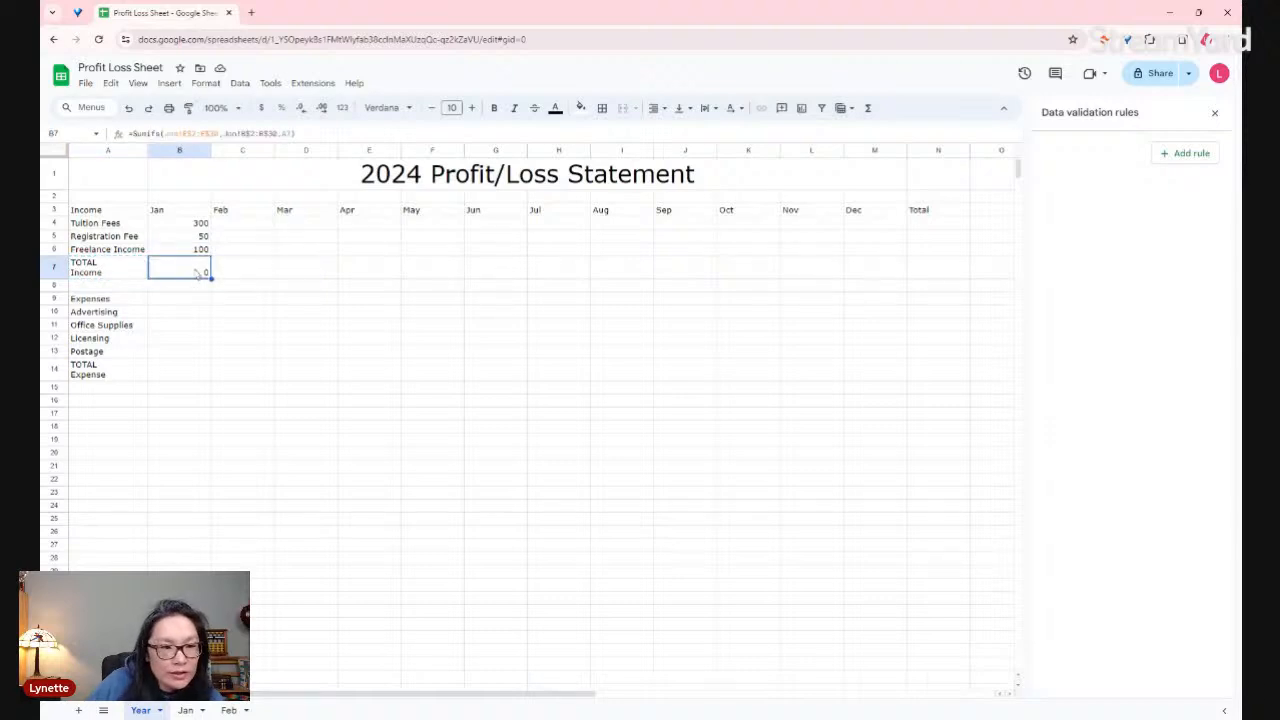
click(154, 133)
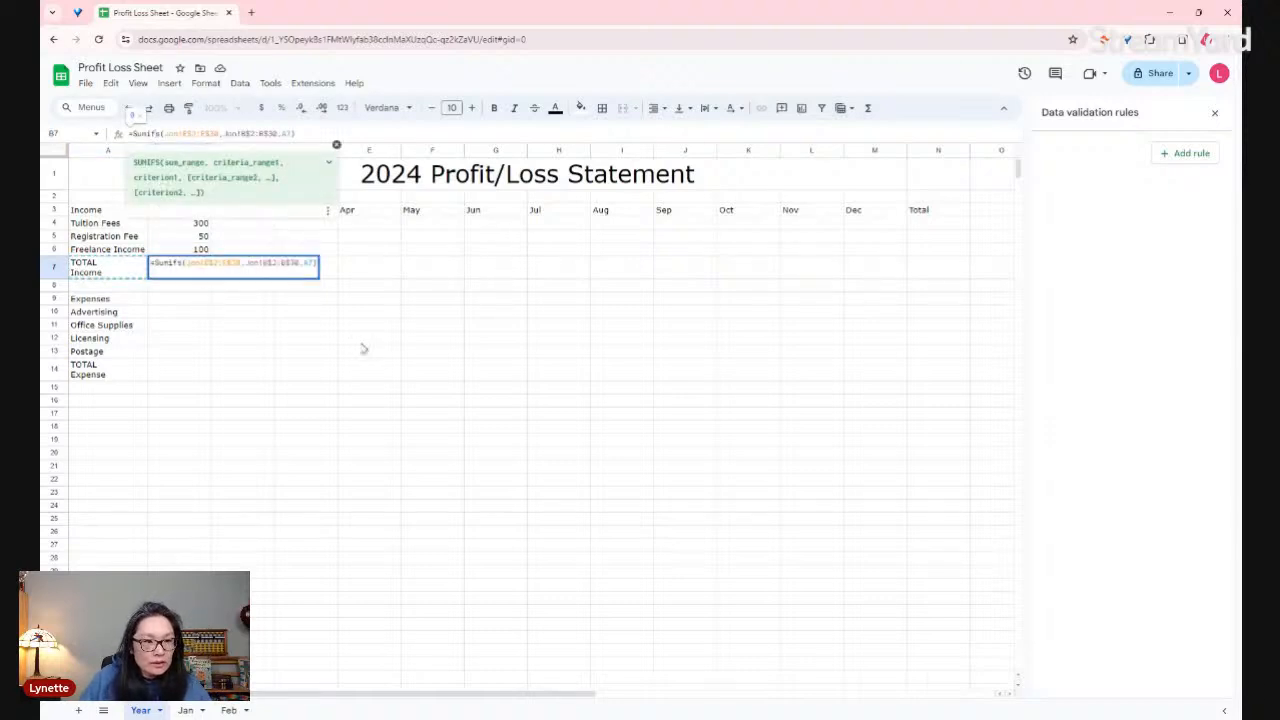
click(366, 340)
click(186, 267)
drag(315, 137, 95, 142)
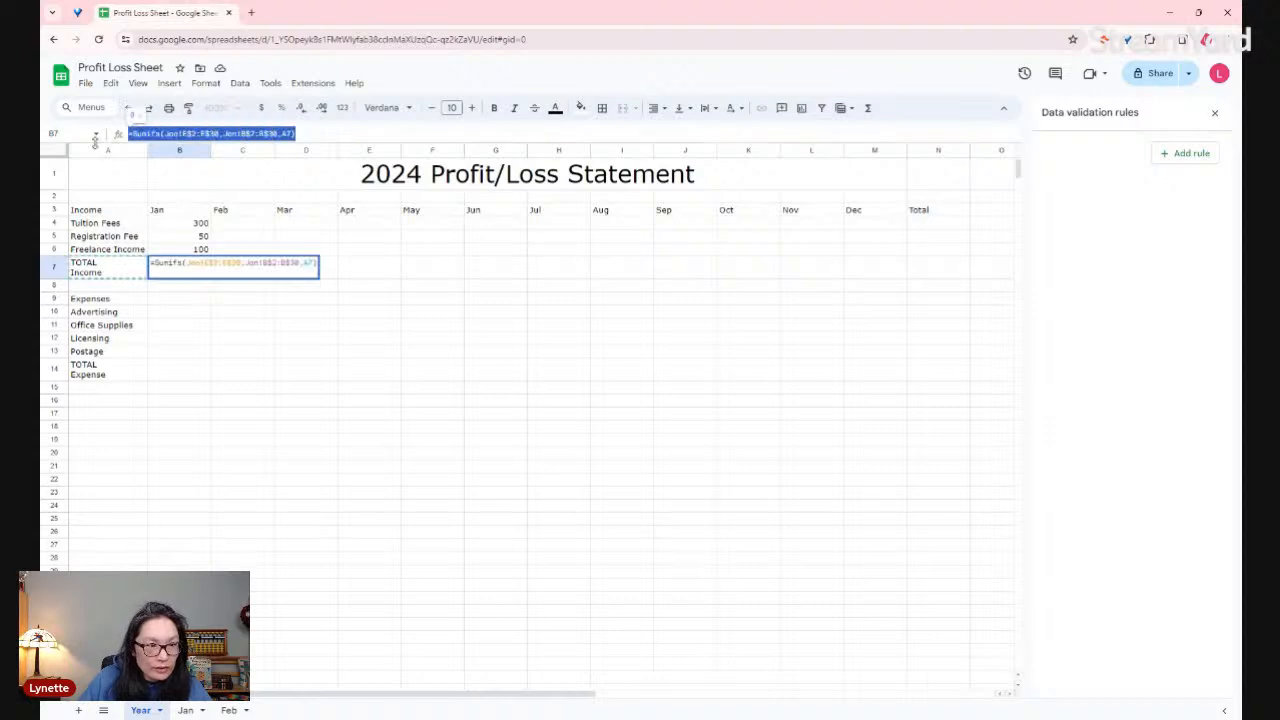
text(=sum()
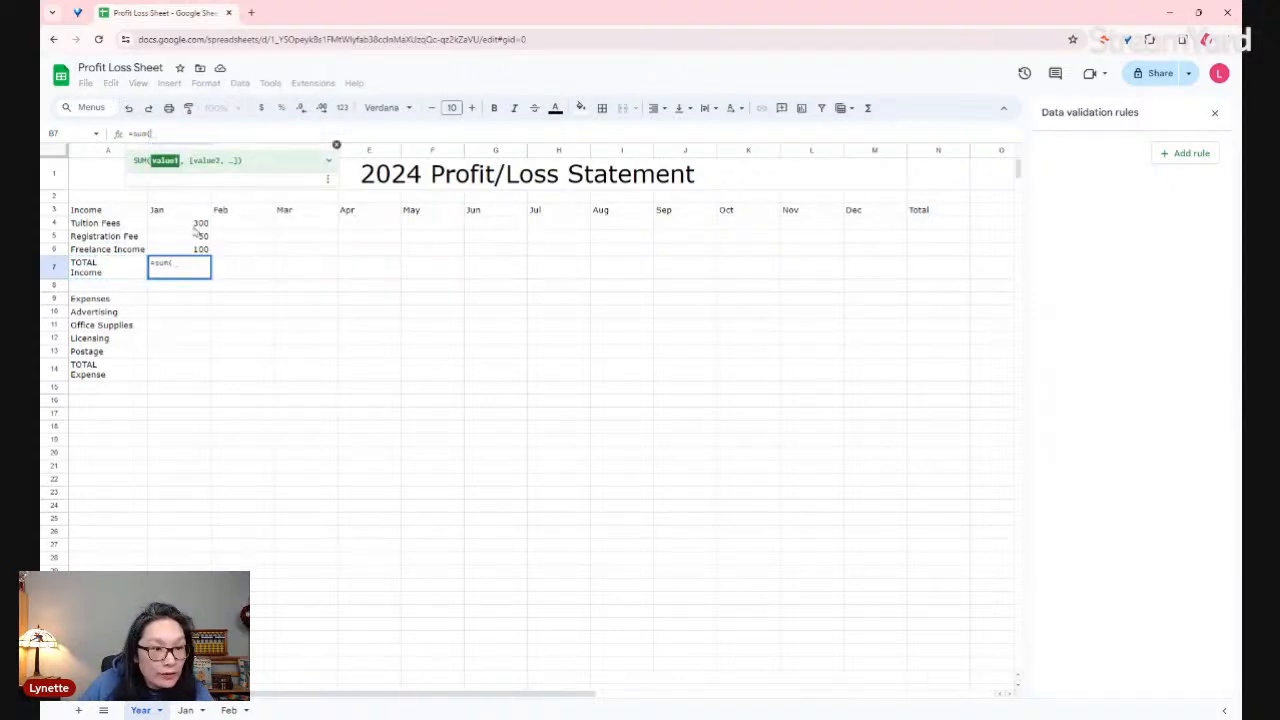
drag(196, 228, 200, 254)
key(Return)
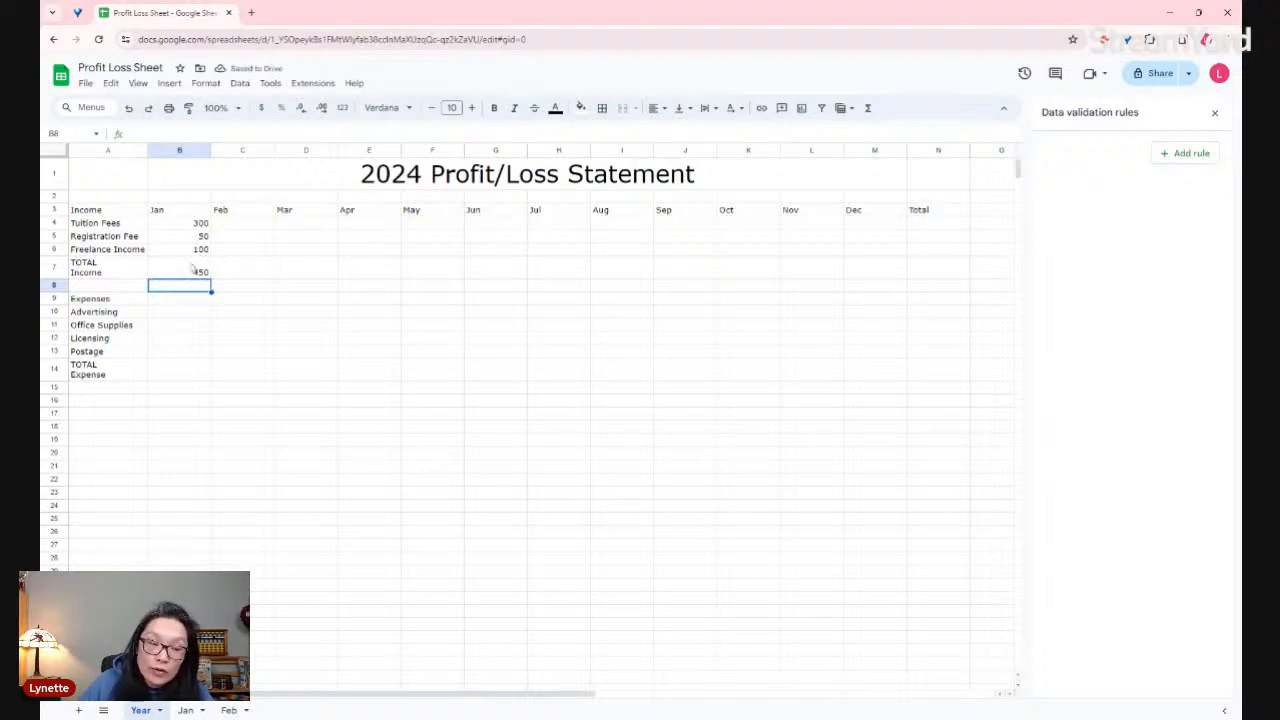
- Set the font size of the Income heading in A3 to 20
click(108, 211)
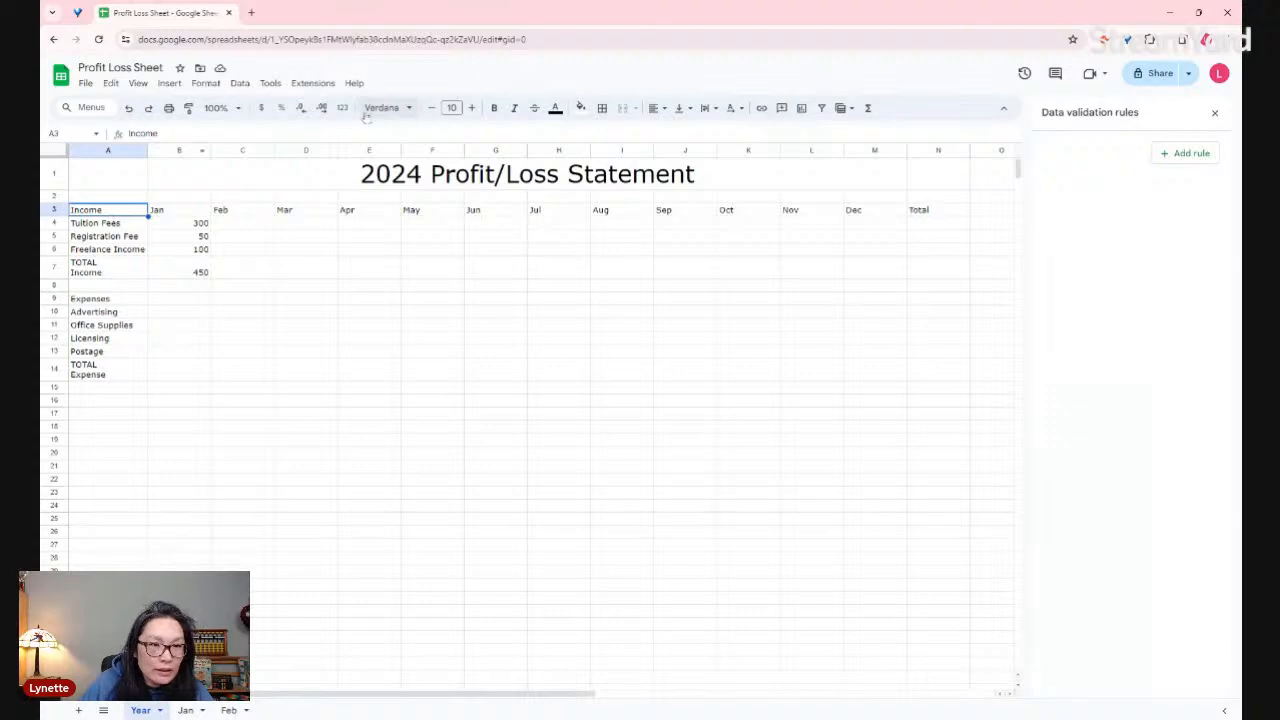
click(471, 108)
click(451, 108)
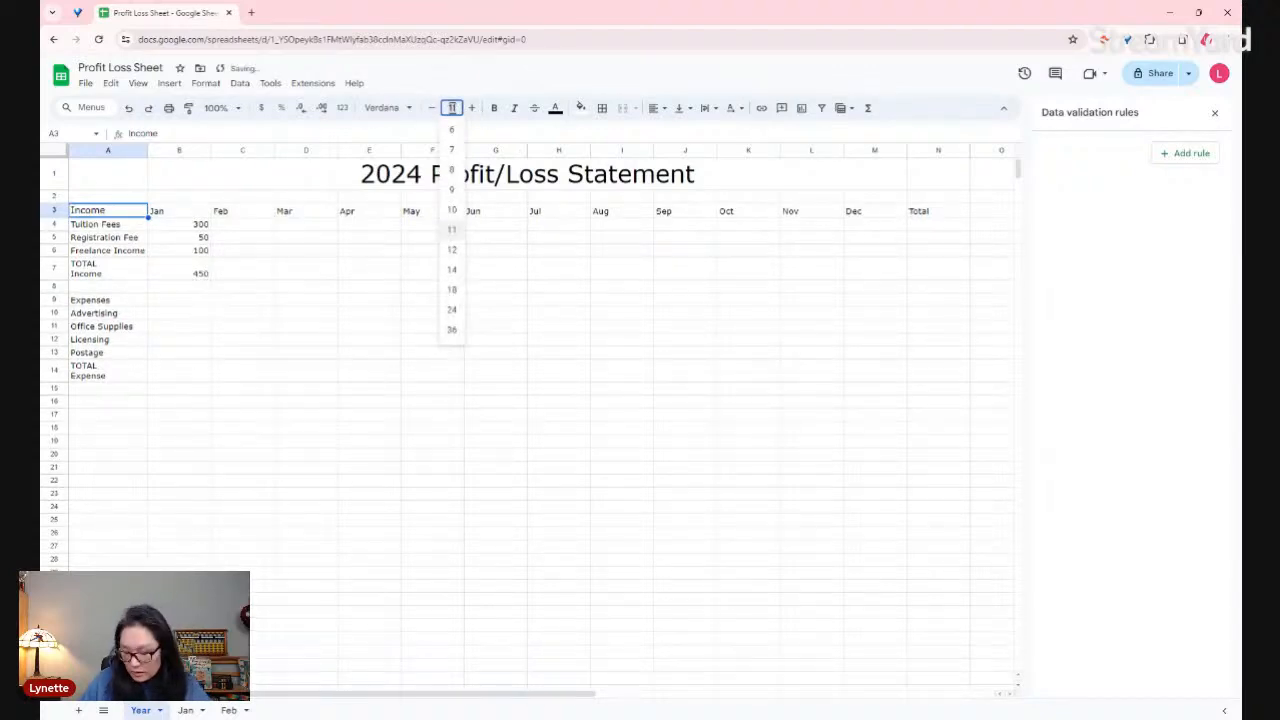
text(30)
key(Return)
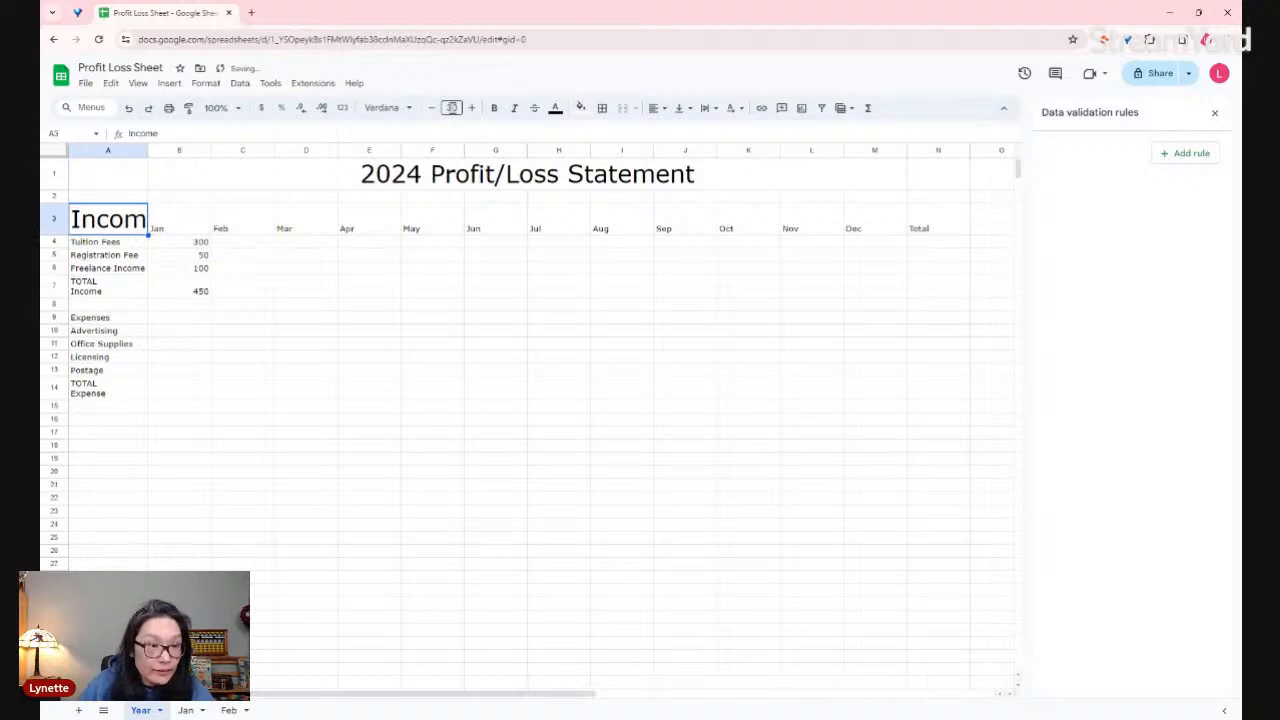
click(453, 107)
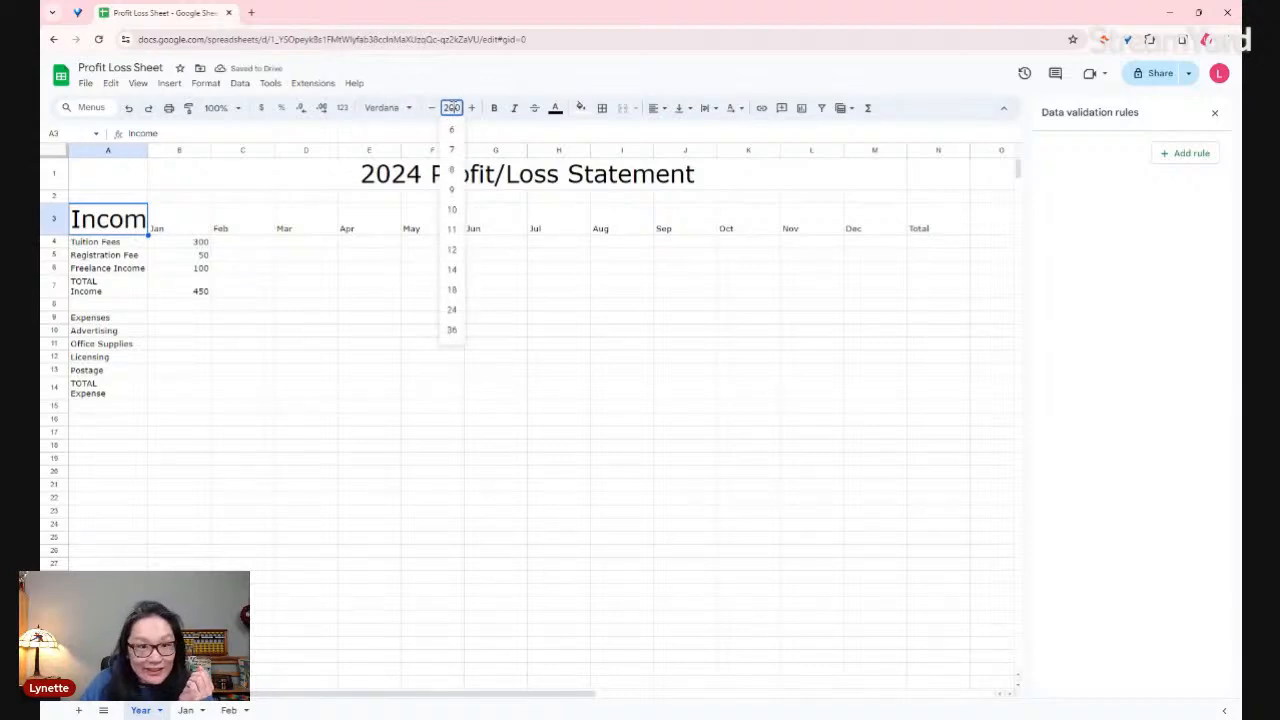
text(20)
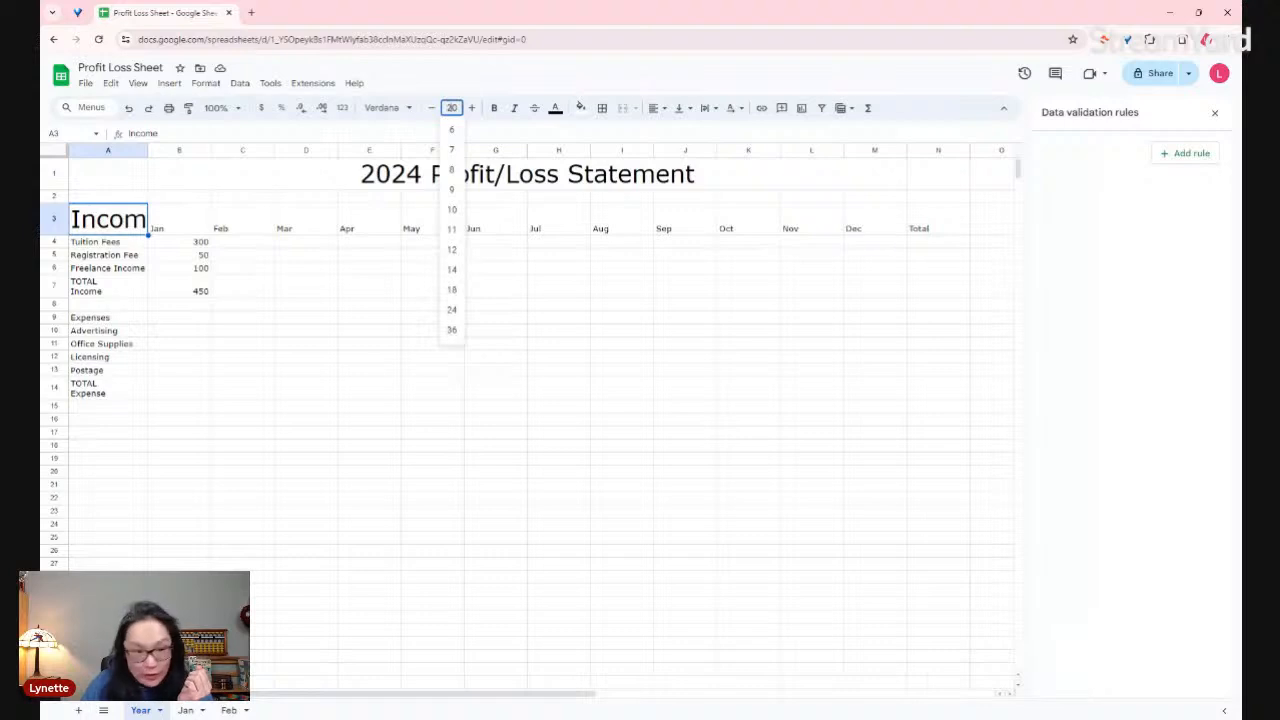
key(Return)
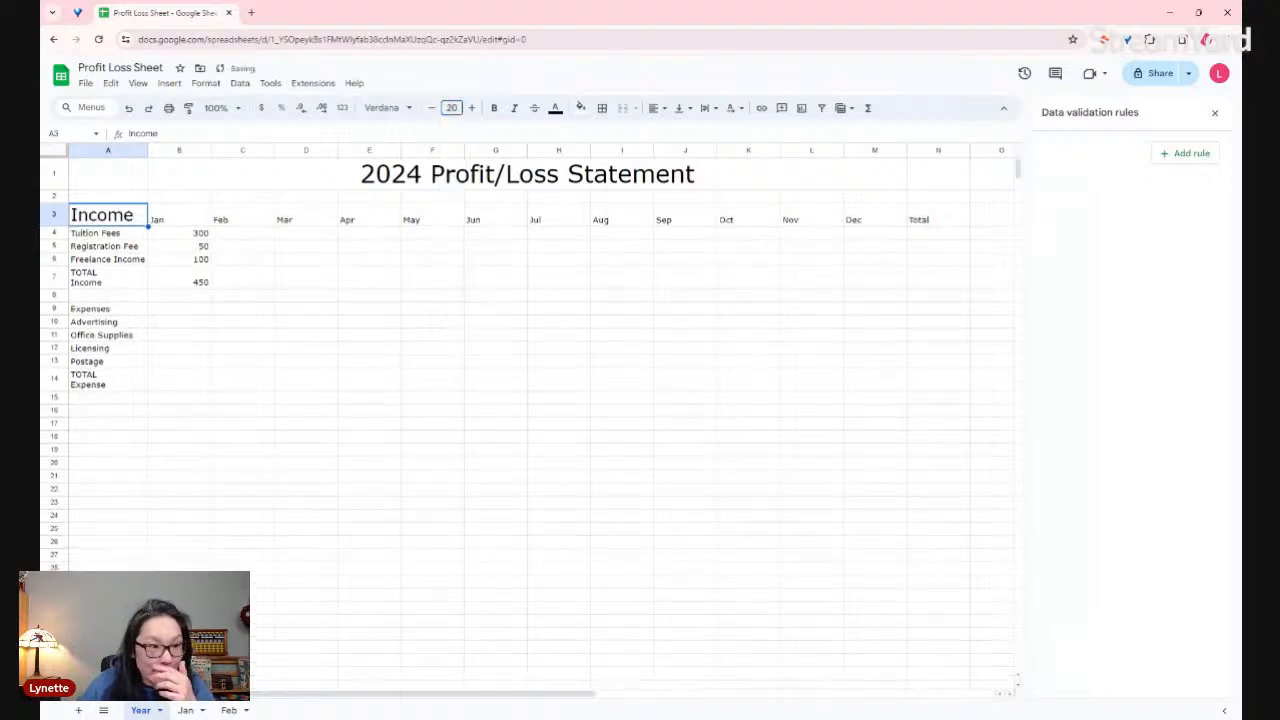
- Copy the Income heading's formatting to the Expenses heading in A9 and widen column A slightly to fit it
click(114, 312)
click(97, 217)
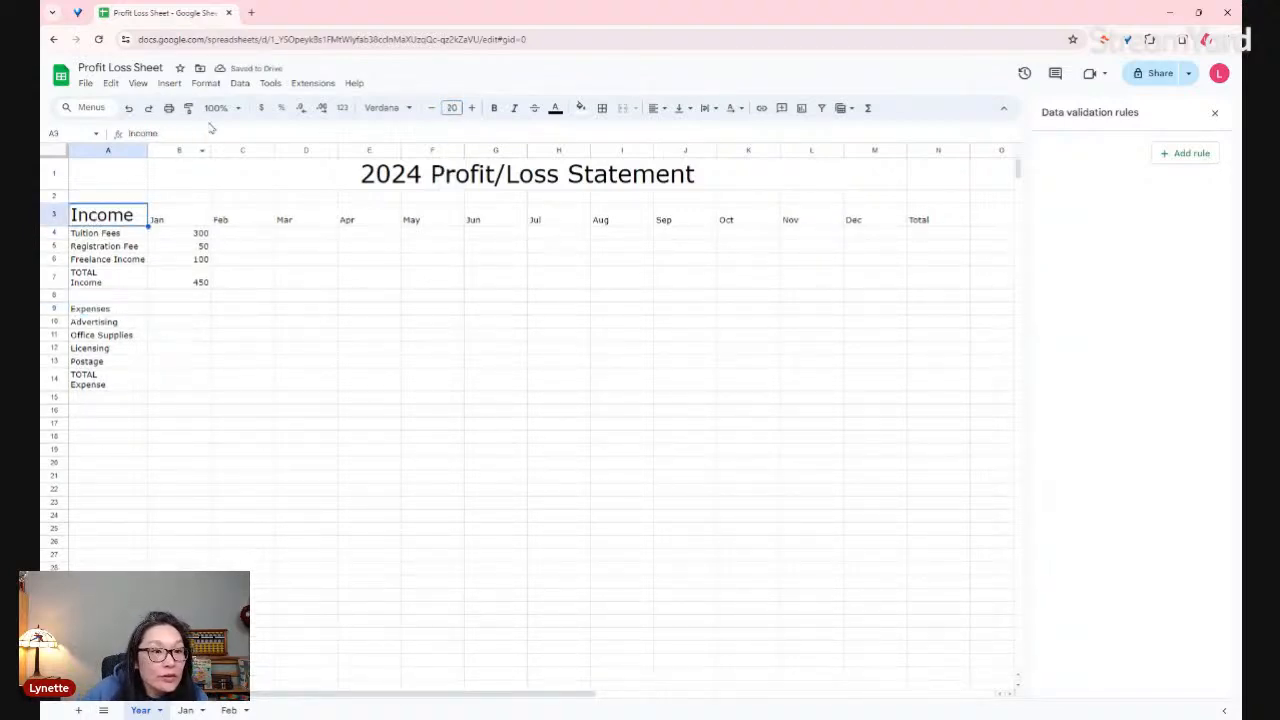
click(188, 107)
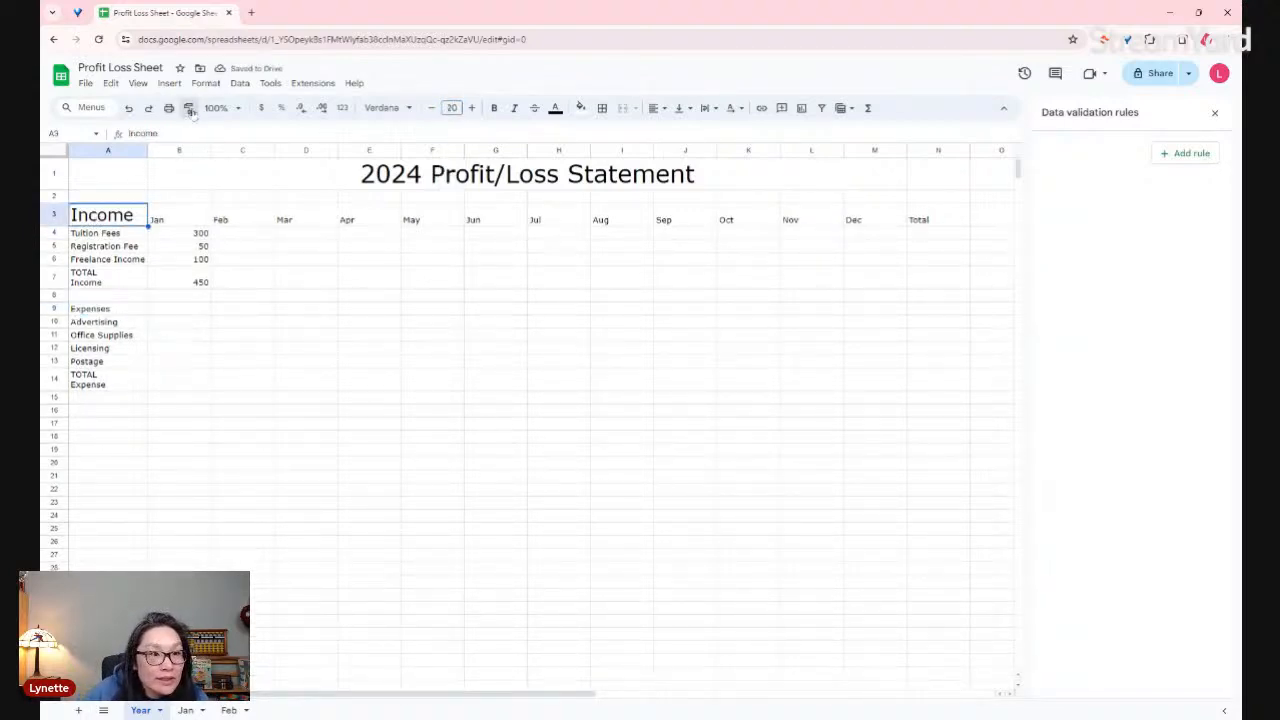
click(129, 312)
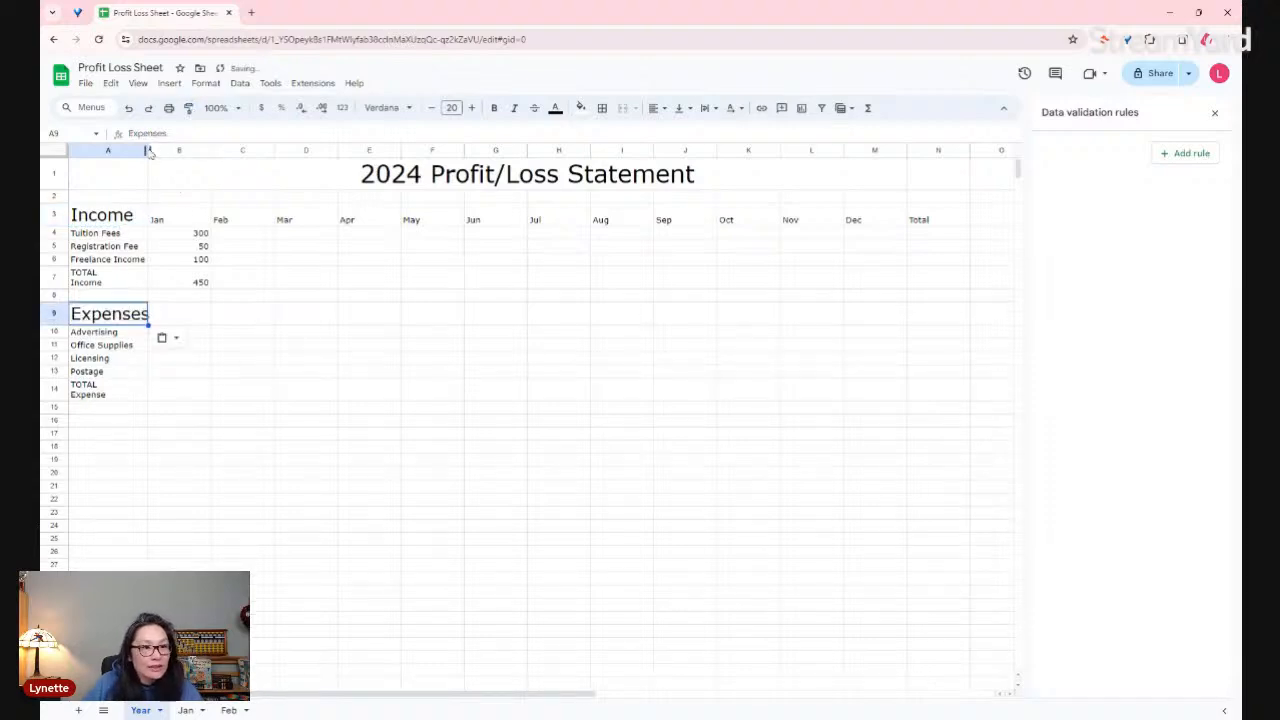
drag(147, 149, 151, 150)
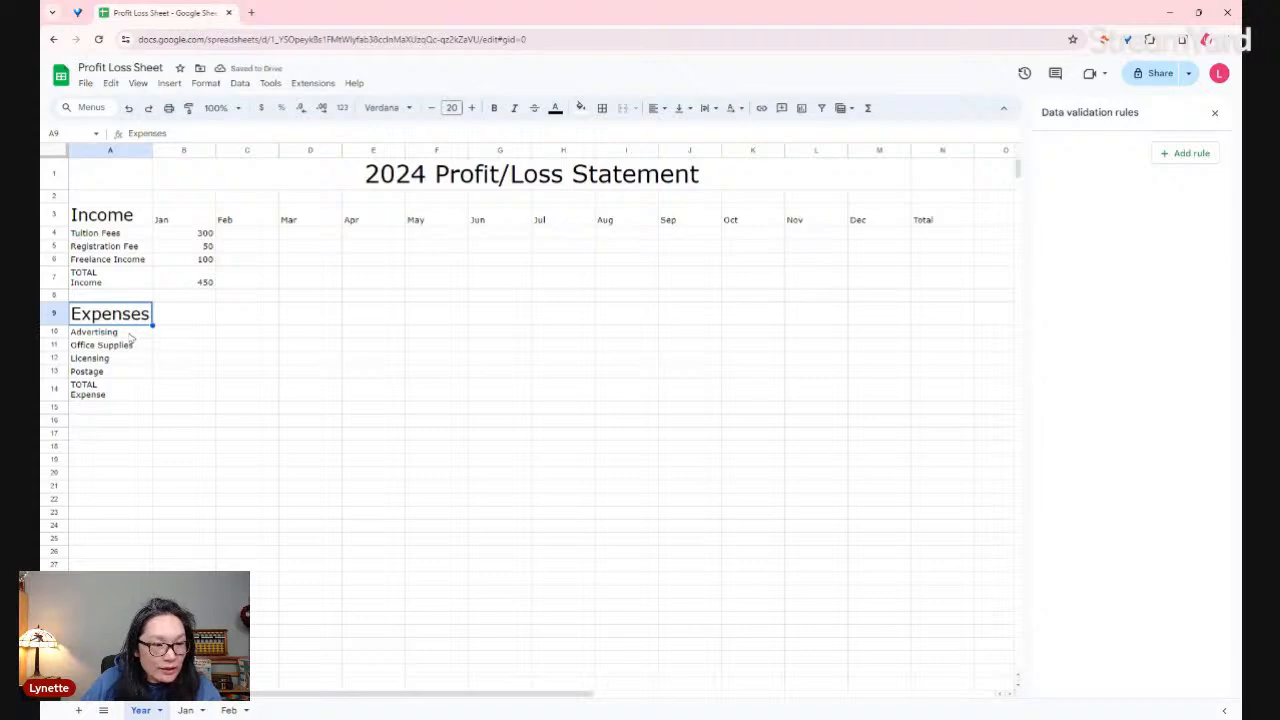
mouse_move(130, 335)
mouse_down()
mouse_move(123, 383)
mouse_move(125, 358)
mouse_up()
click(211, 224)
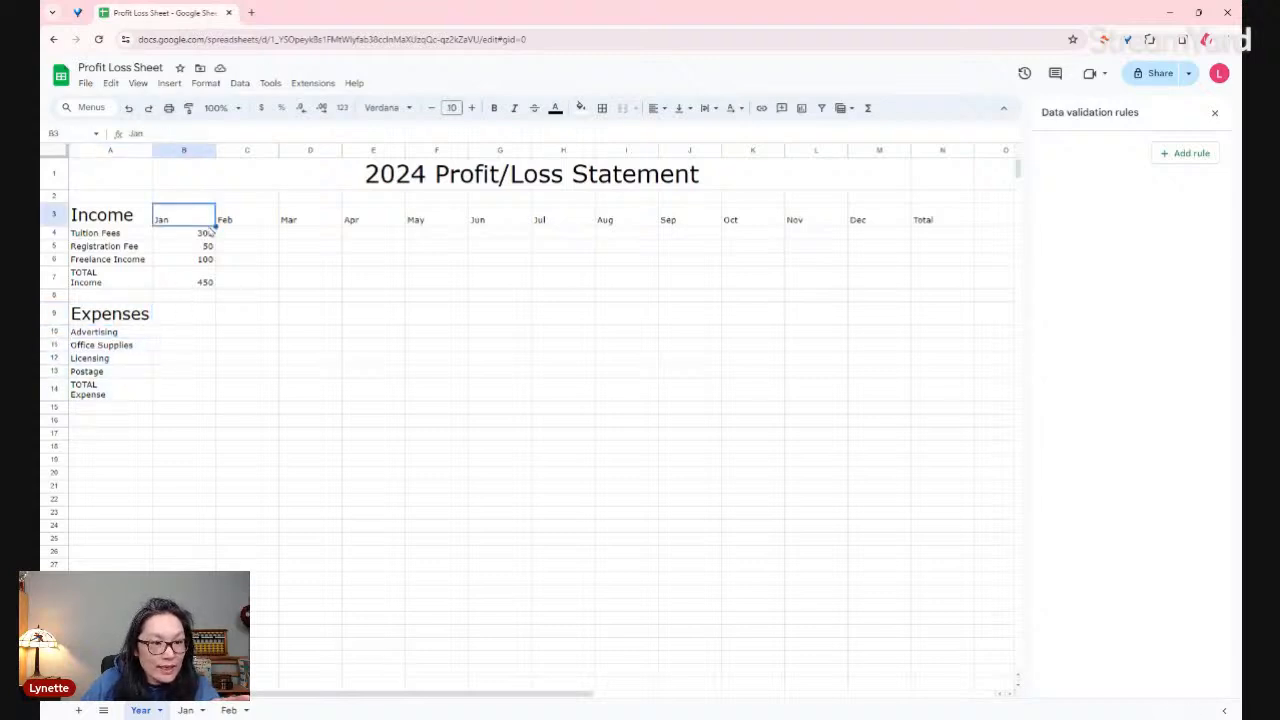
click(203, 237)
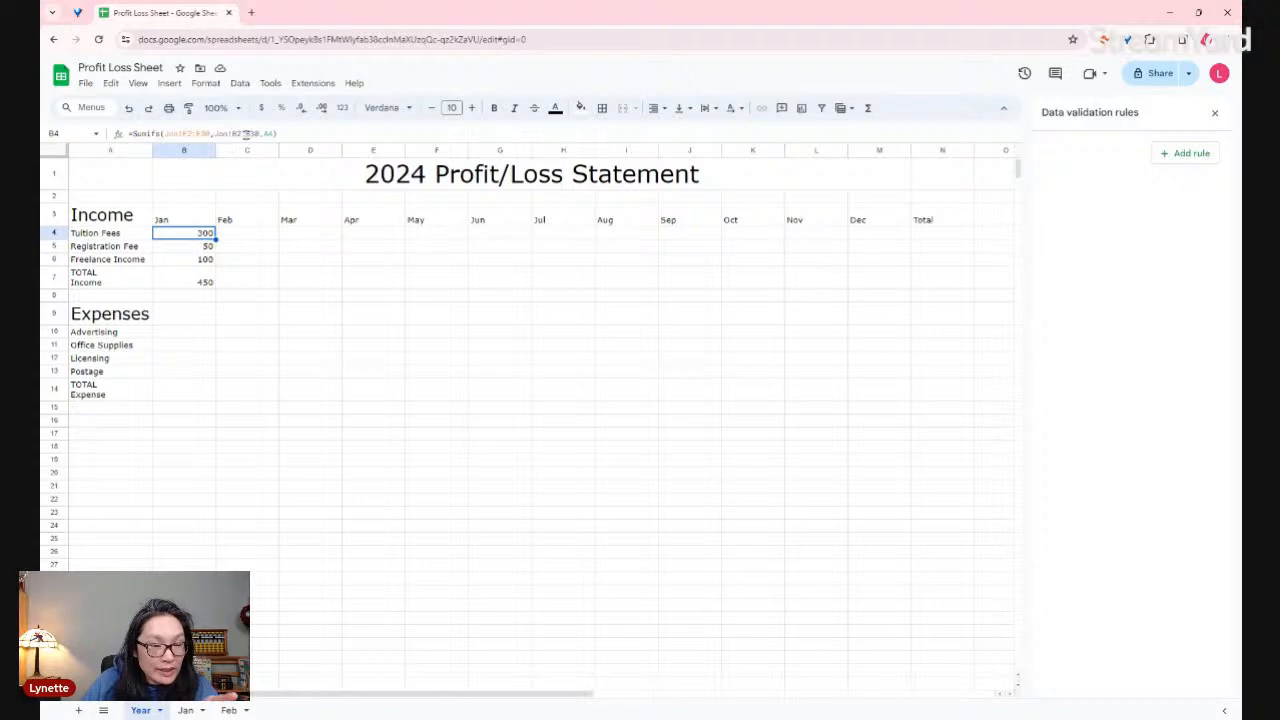
- Start a SUMIFS formula for January Advertising in B10, using the Jan sheet's amounts E2:E30 as the sum range
click(195, 335)
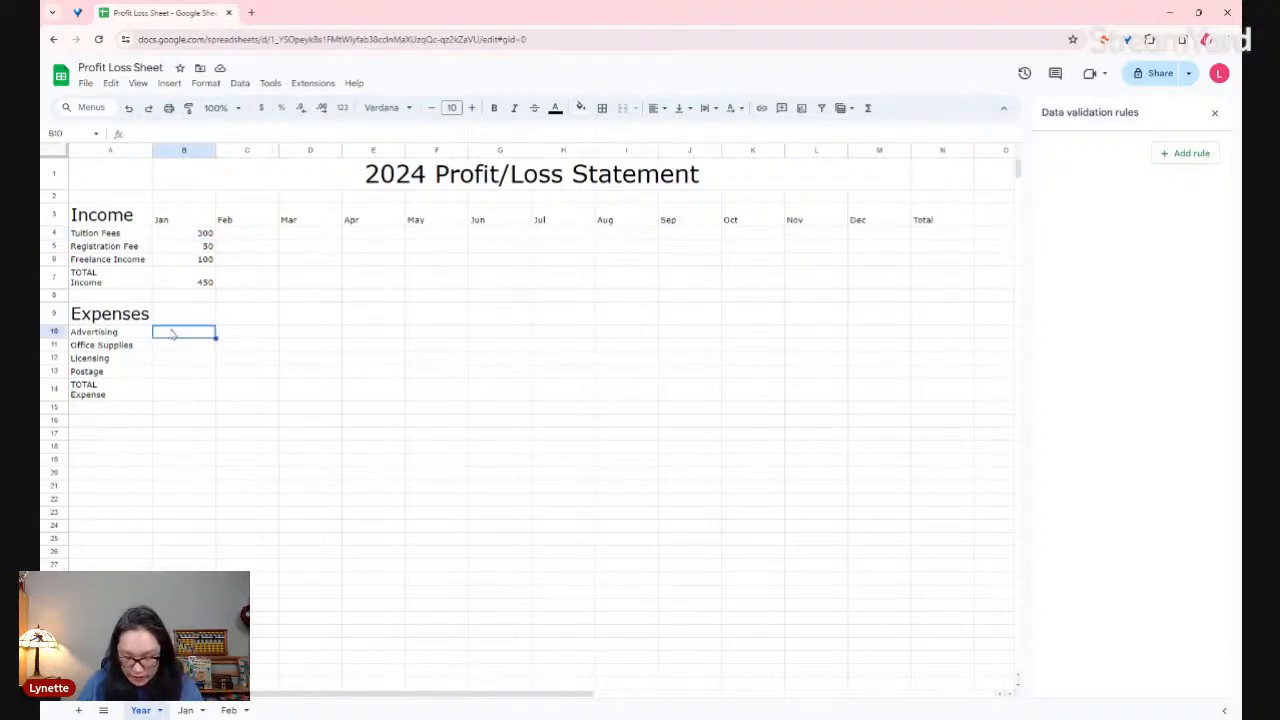
text(=sumif)
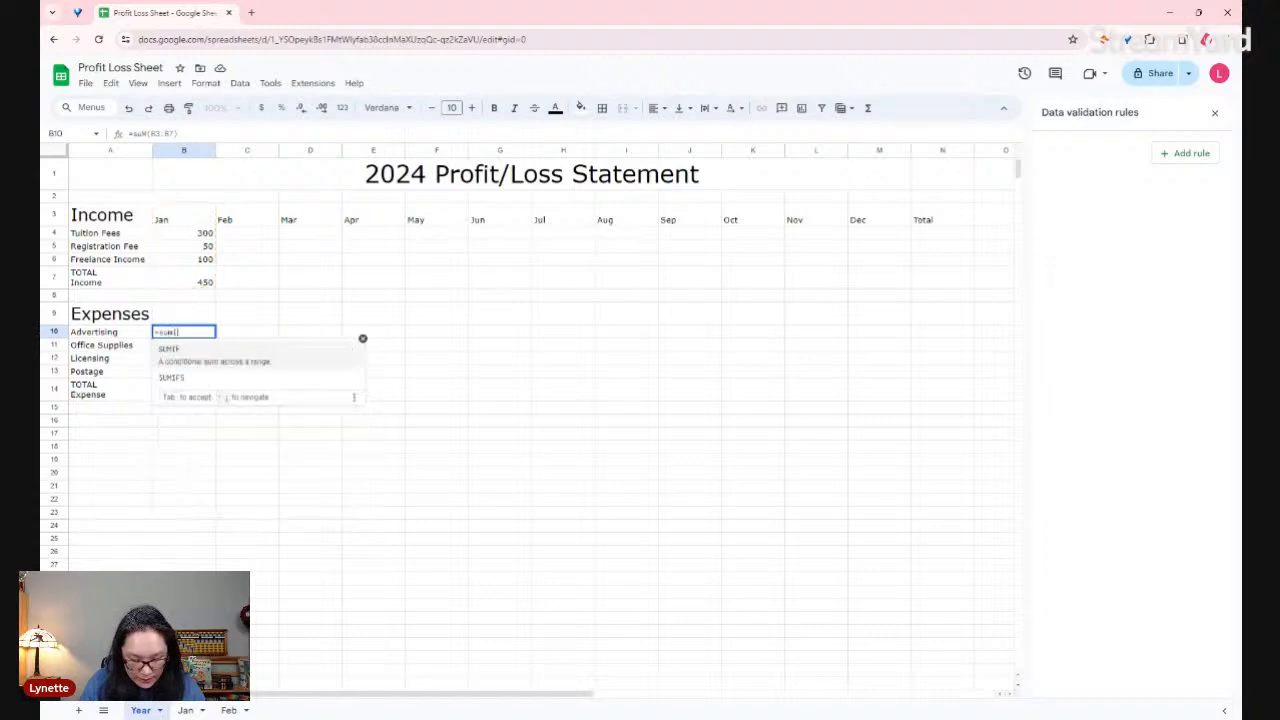
text(s()
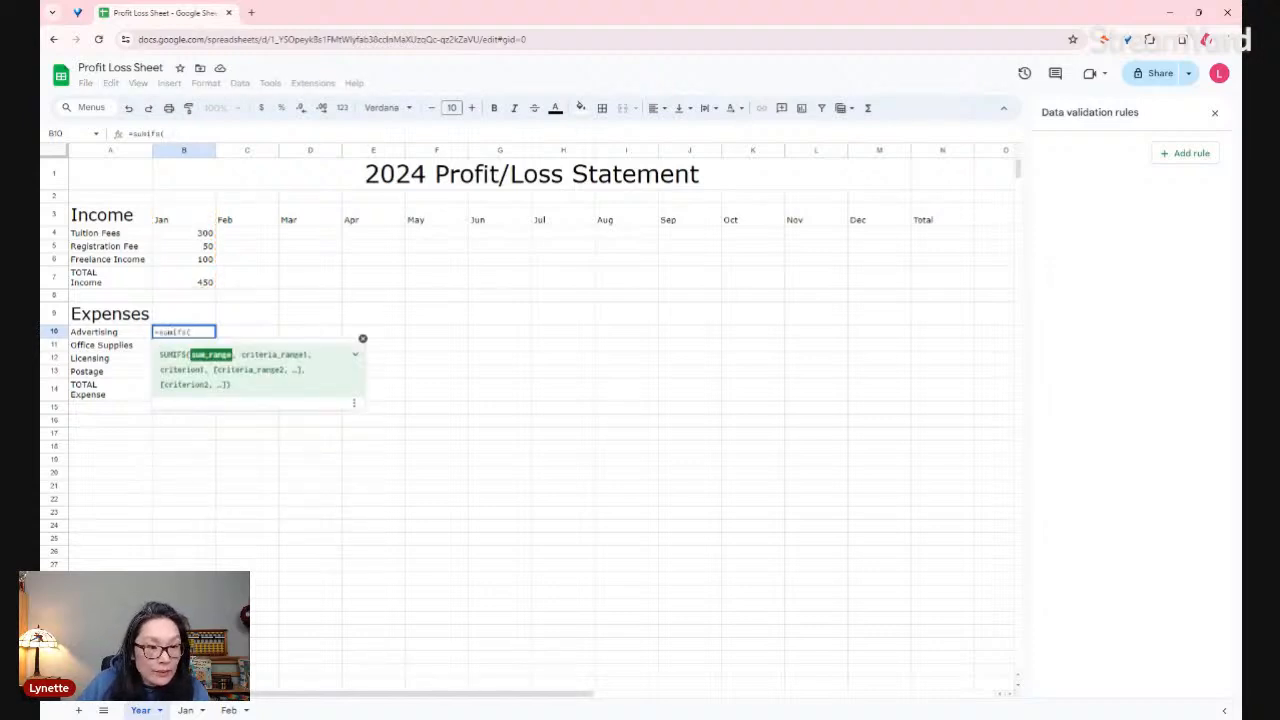
click(186, 710)
drag(507, 180, 507, 551)
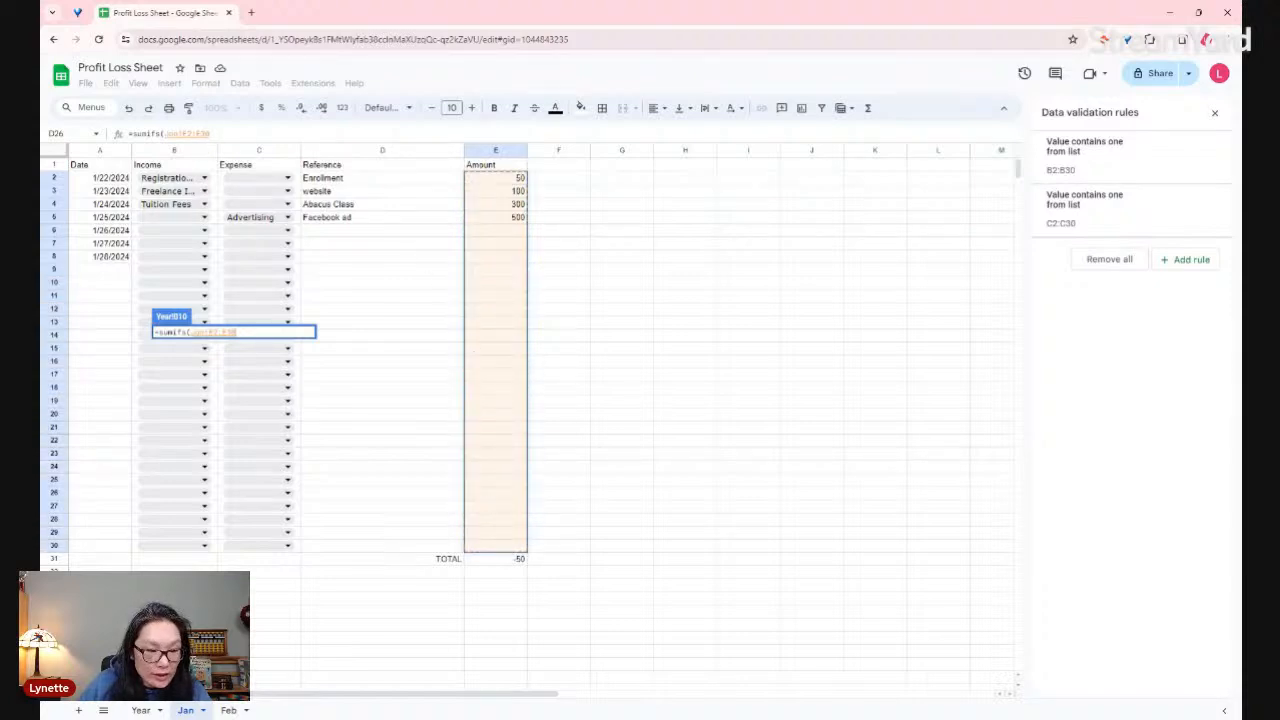
click(141, 710)
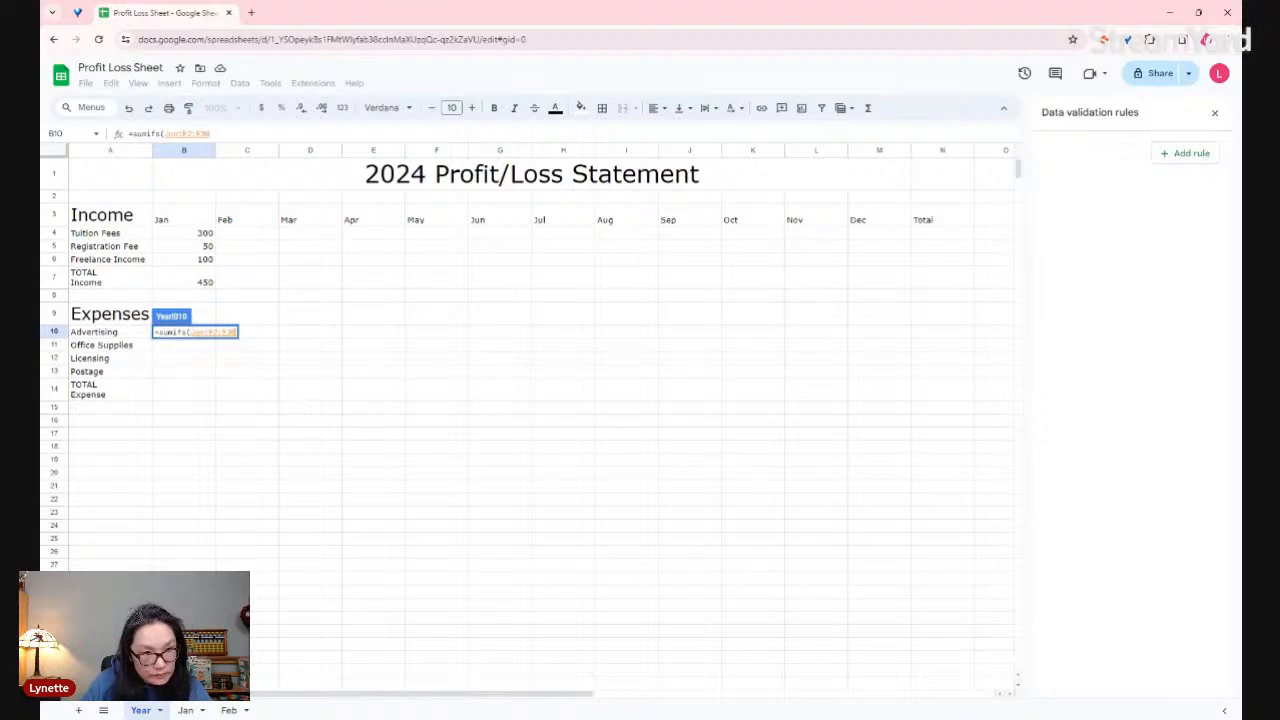
text(,)
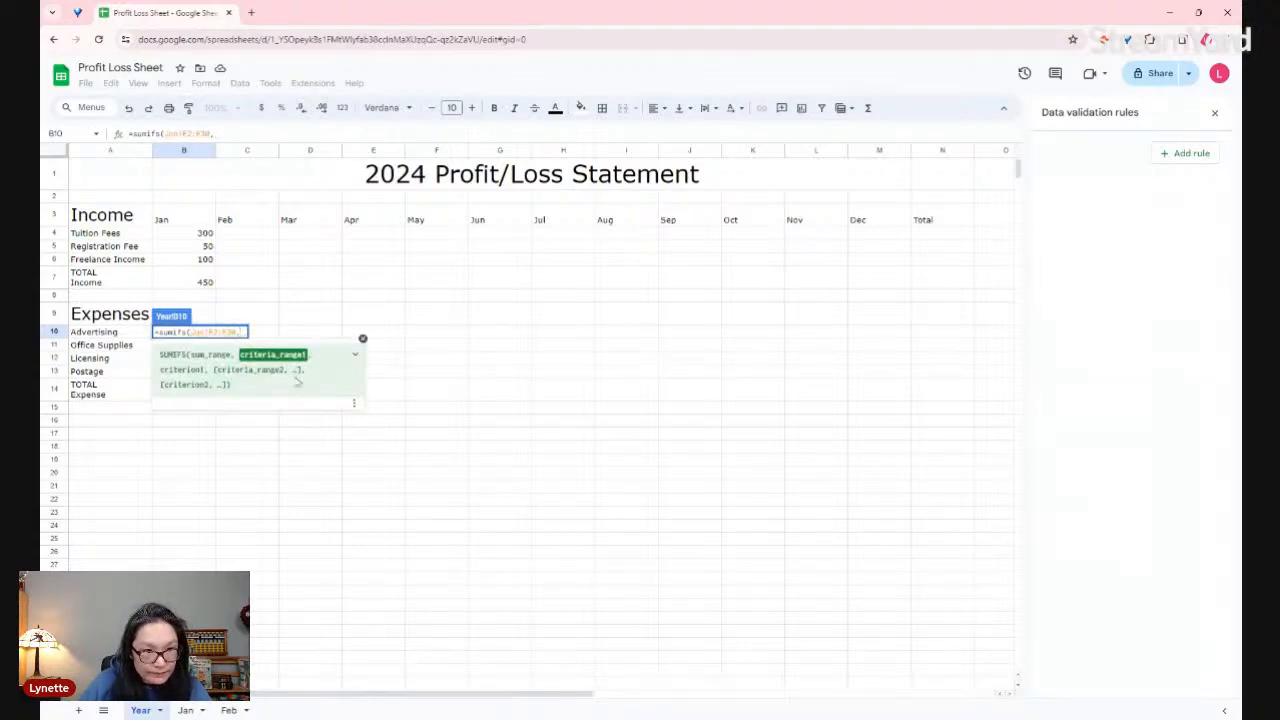
- Complete the Advertising formula with the Jan sheet's Expense column C2:C30 as criteria range and A10 as criterion
click(186, 710)
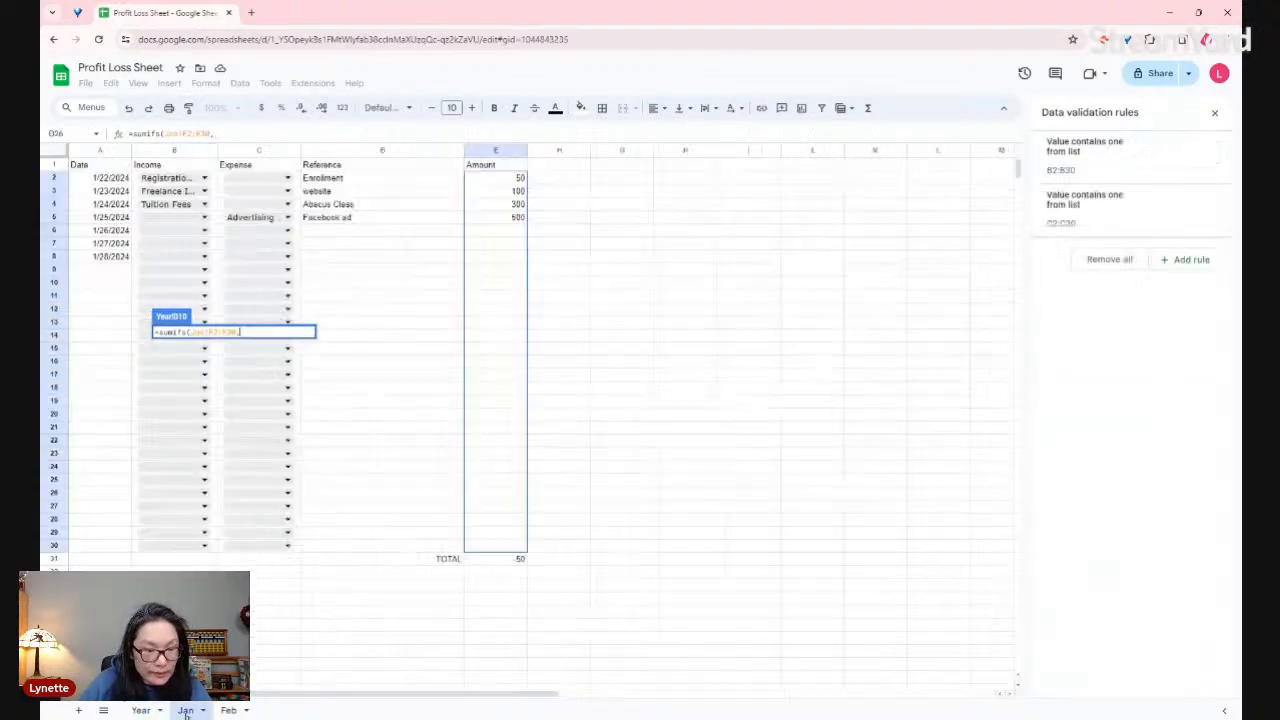
click(275, 179)
drag(275, 183, 263, 546)
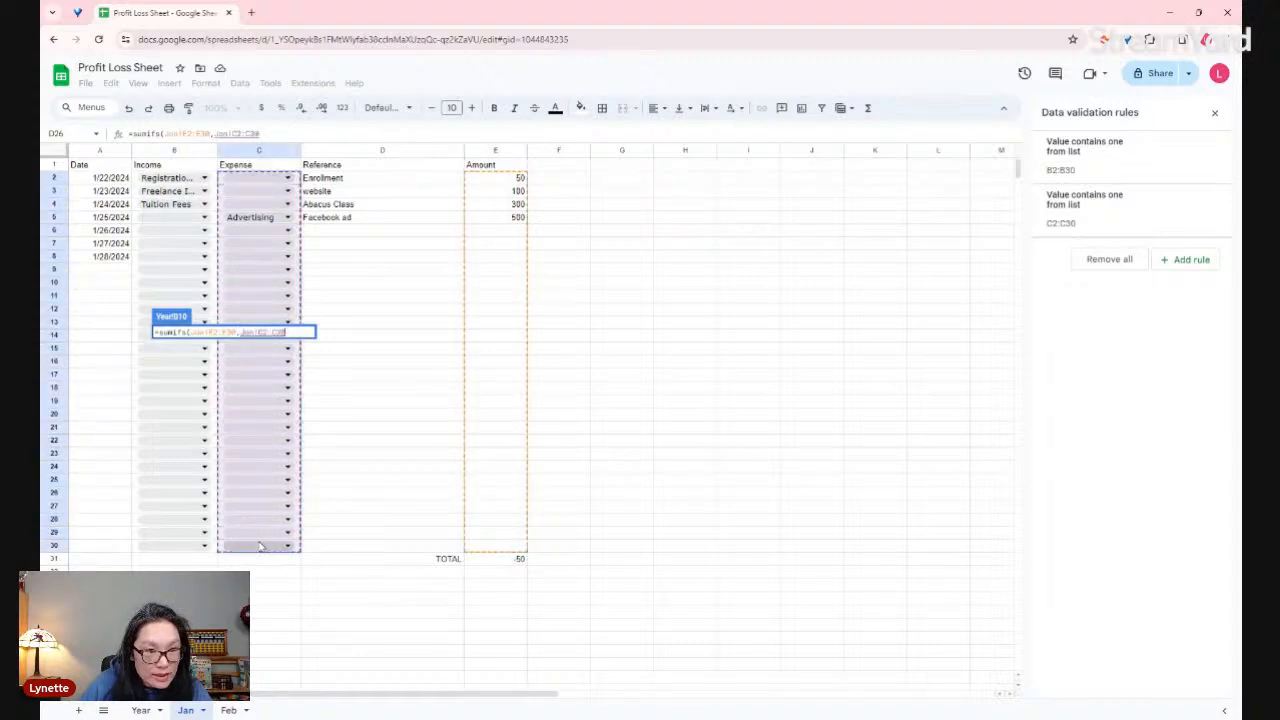
key(Return)
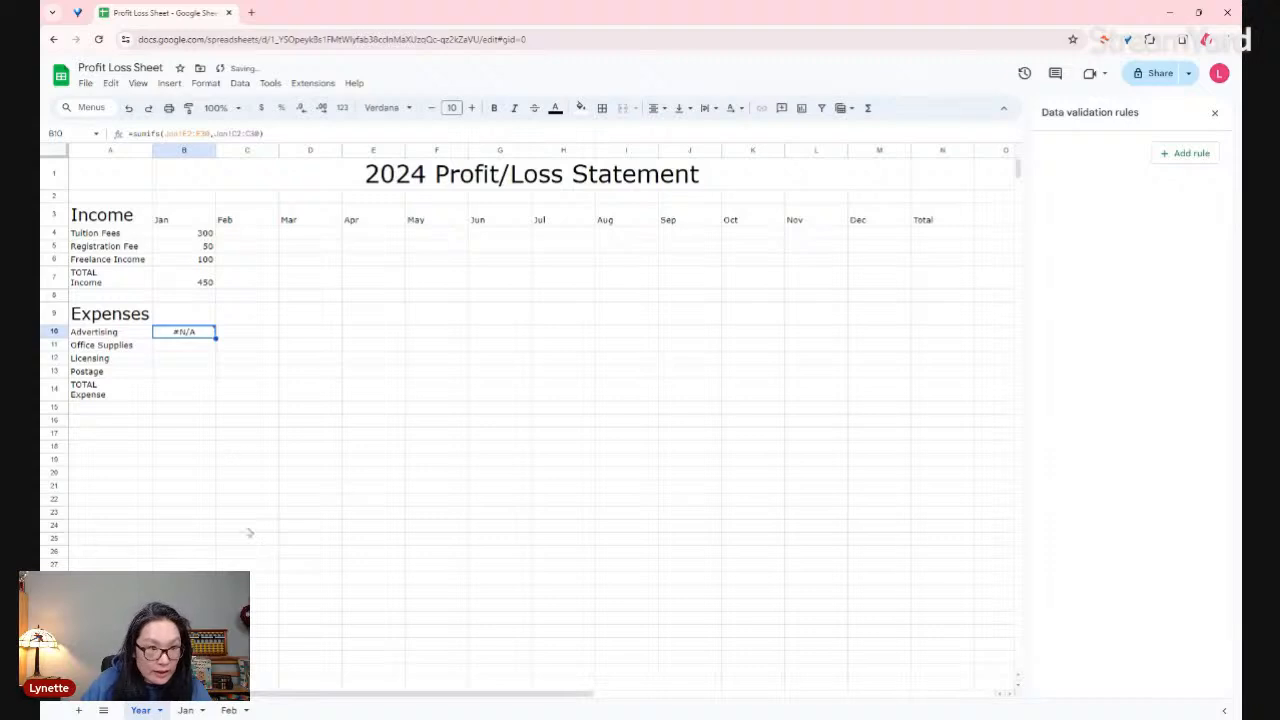
double_click(190, 333)
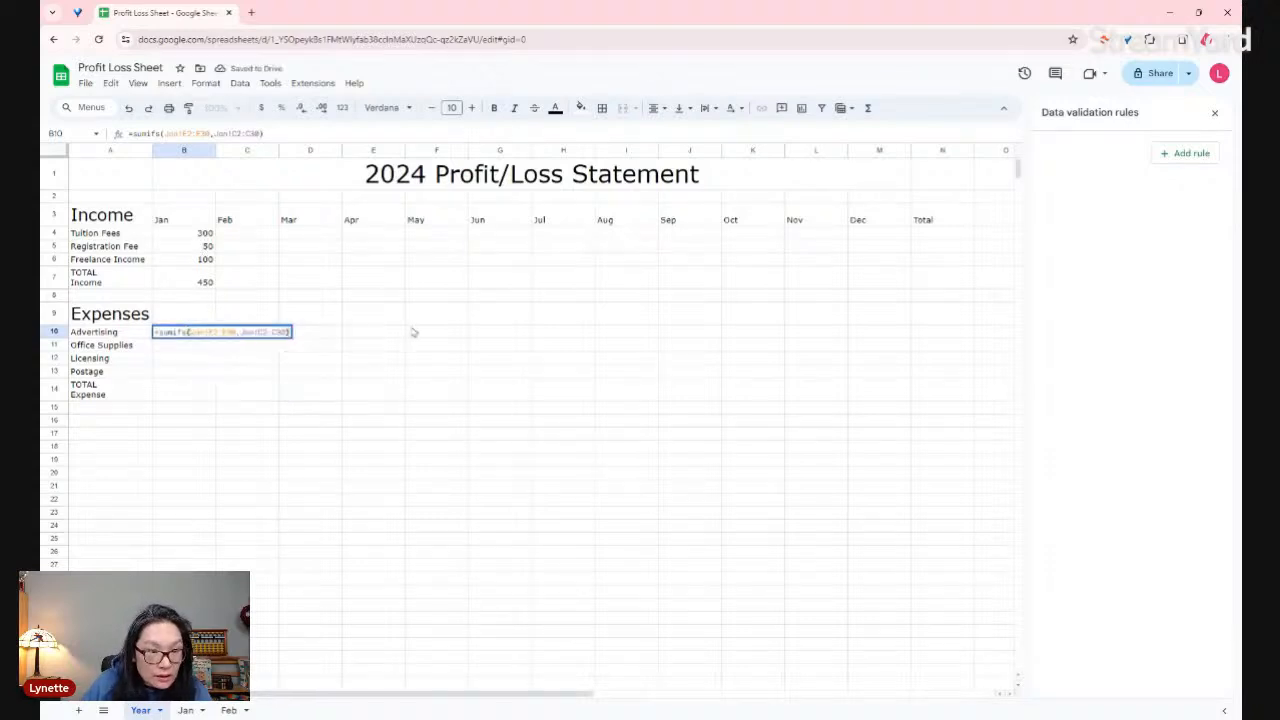
text(,)
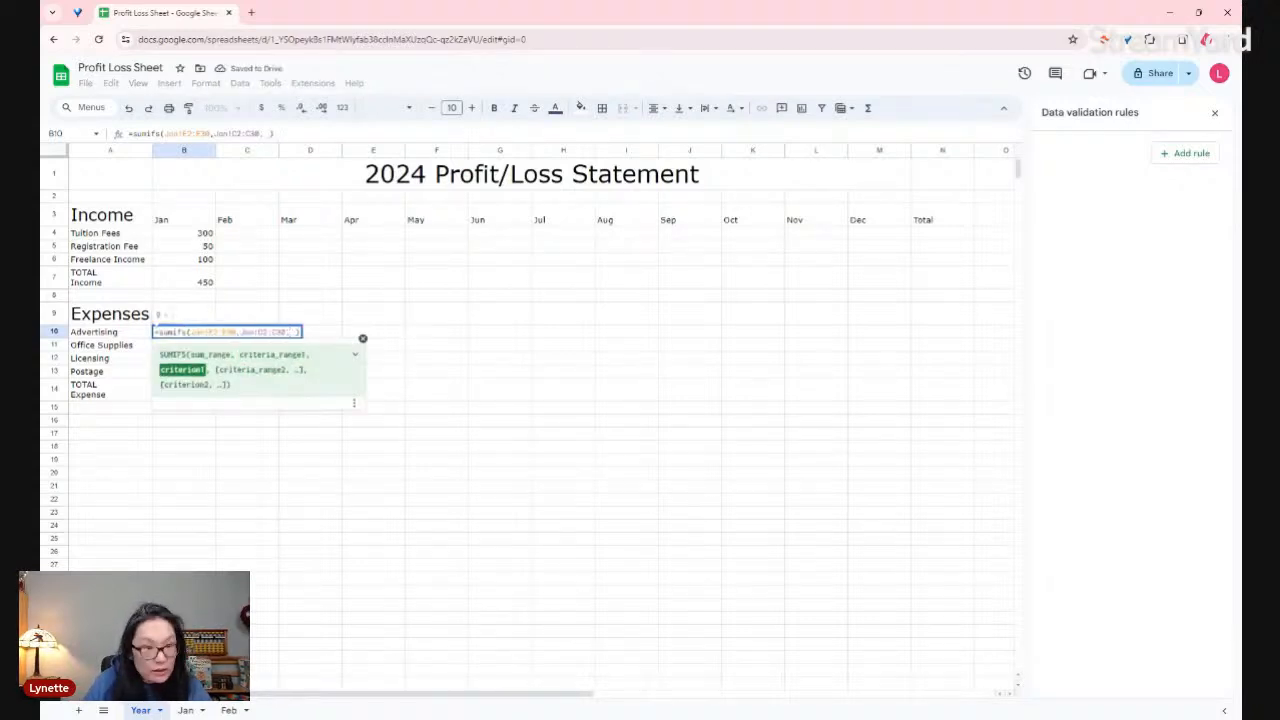
click(92, 339)
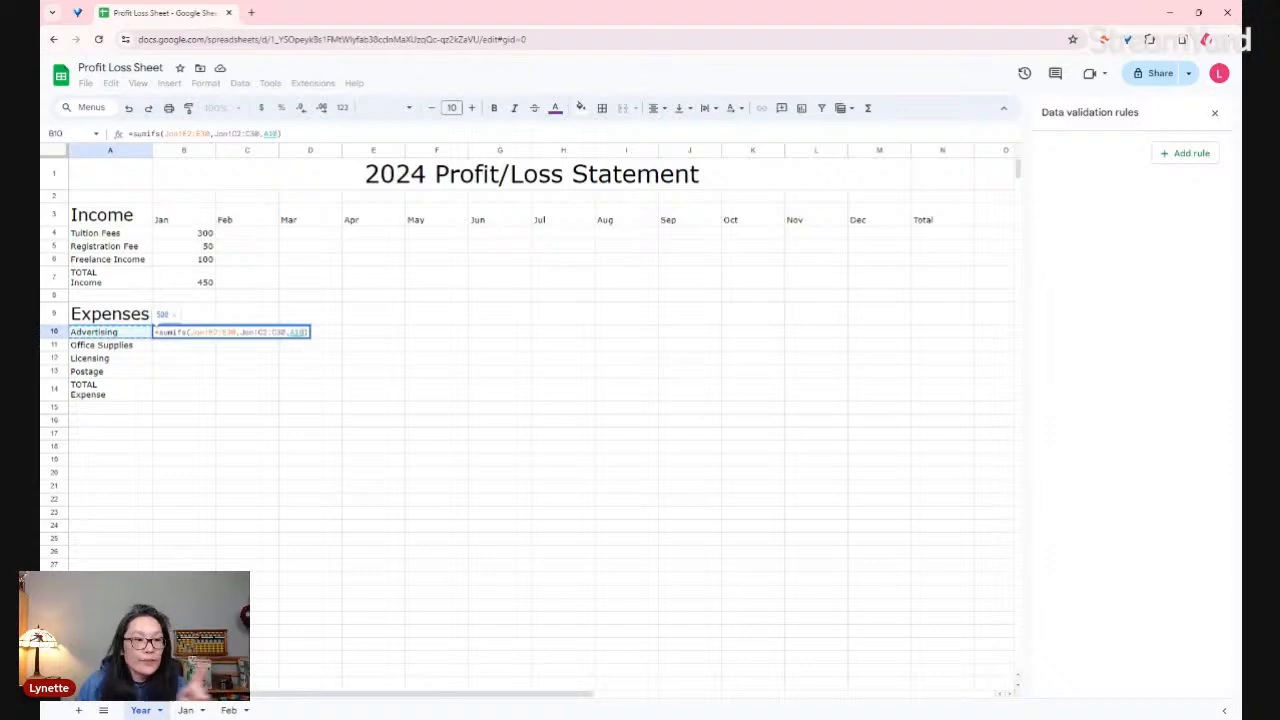
key(Return)
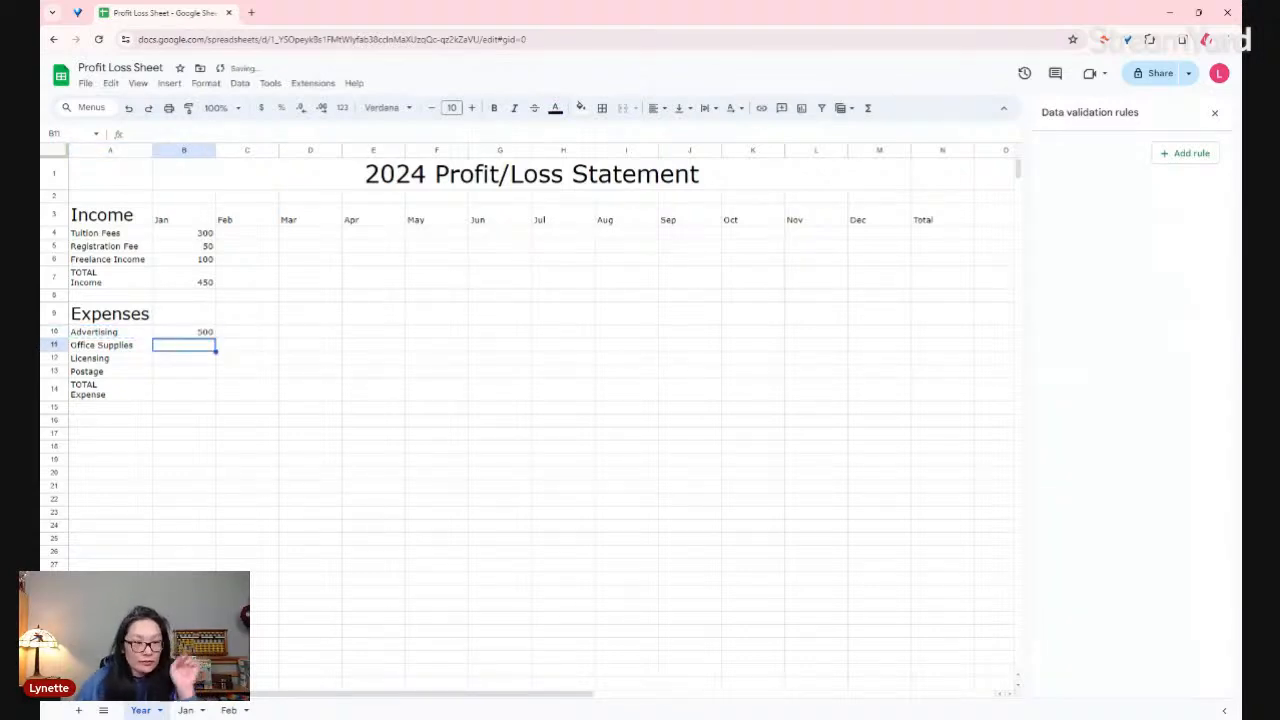
- Lock the rows of the sum range in the Advertising formula in B10 as E$2:E$30
click(188, 709)
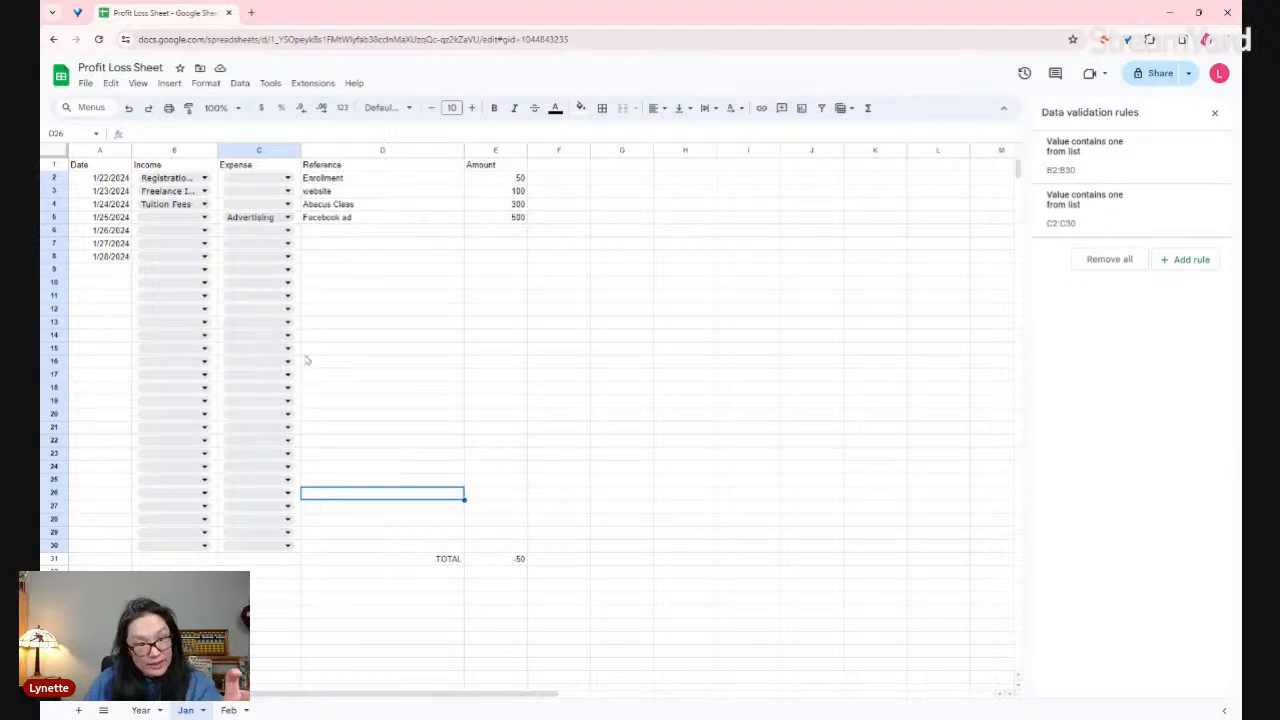
click(141, 710)
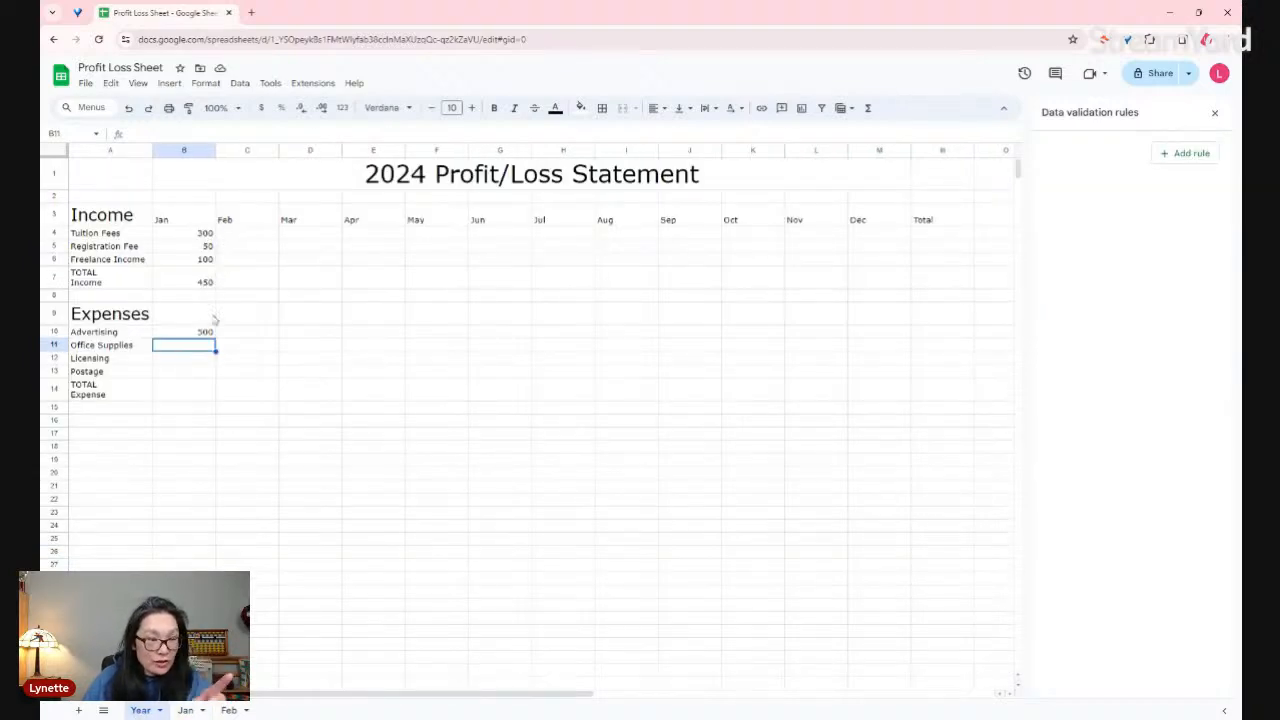
double_click(204, 335)
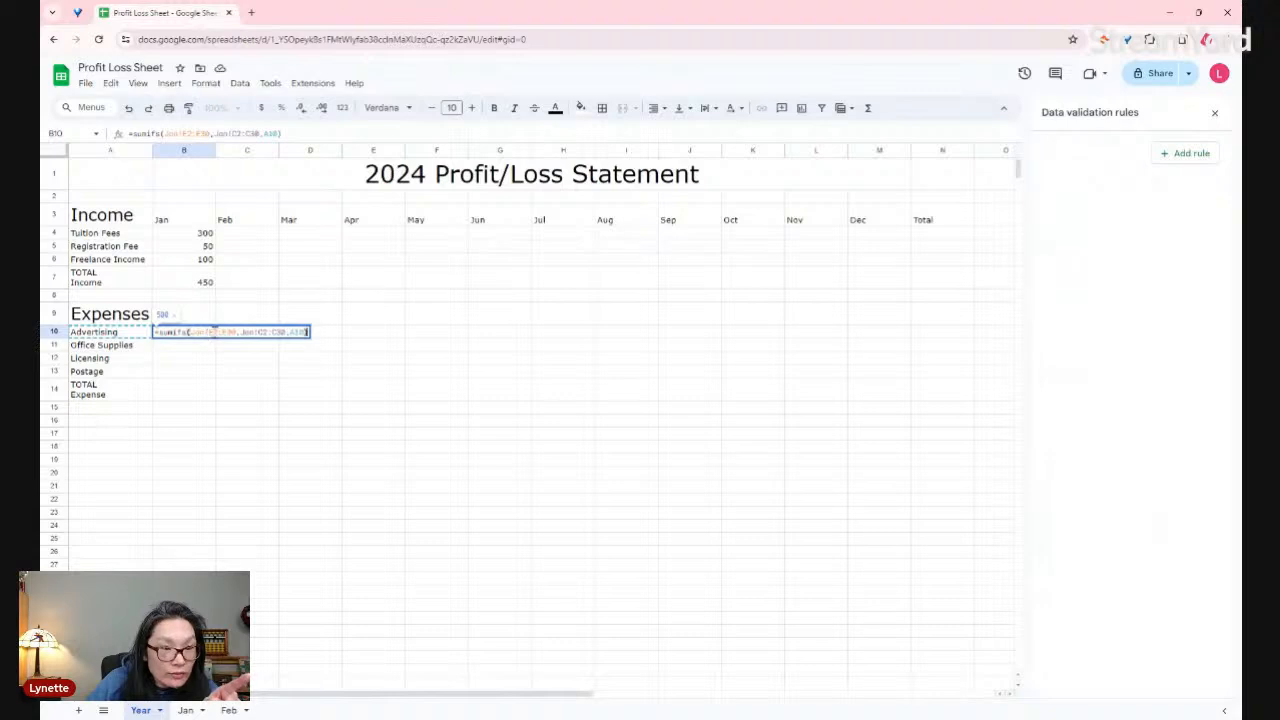
click(212, 331)
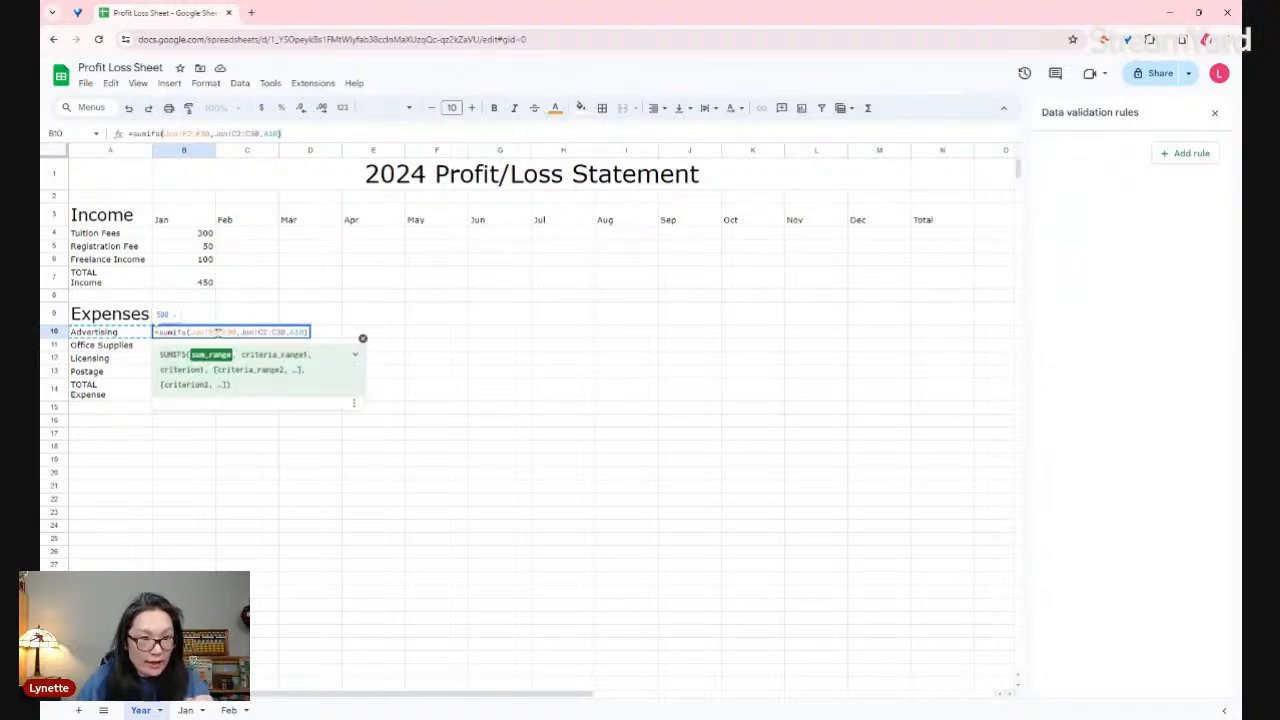
text($2:E)
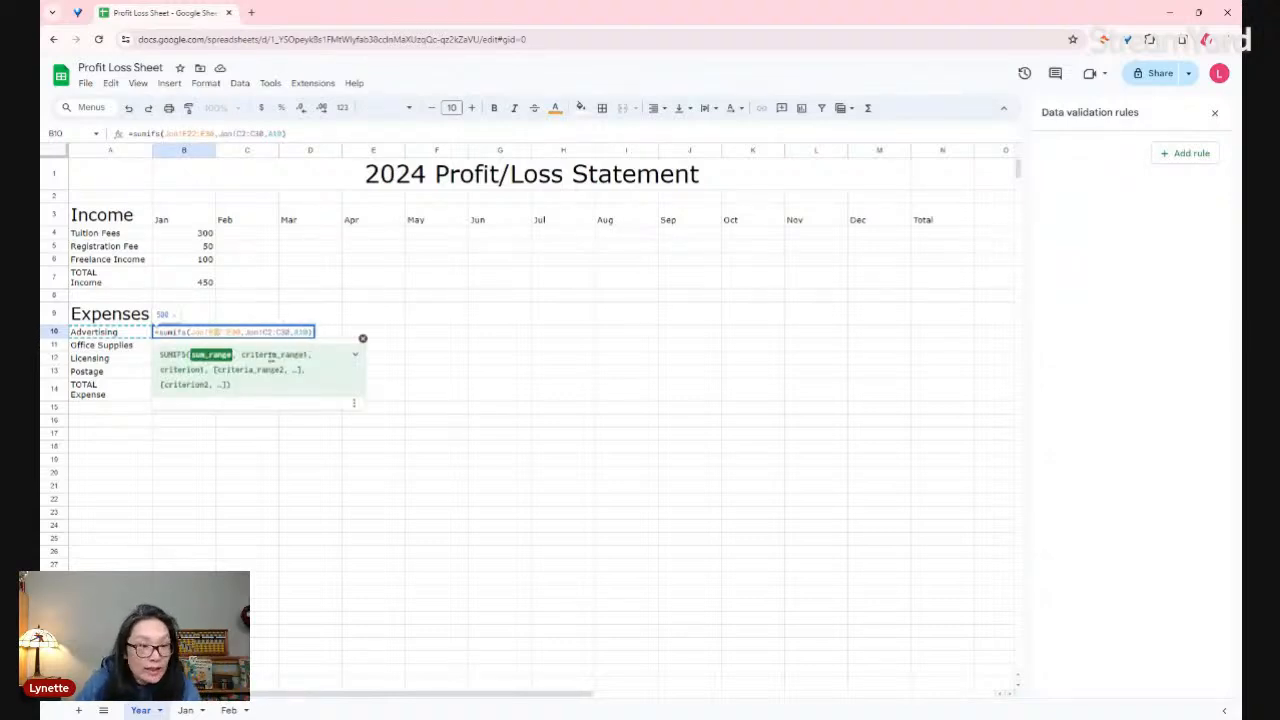
text($)
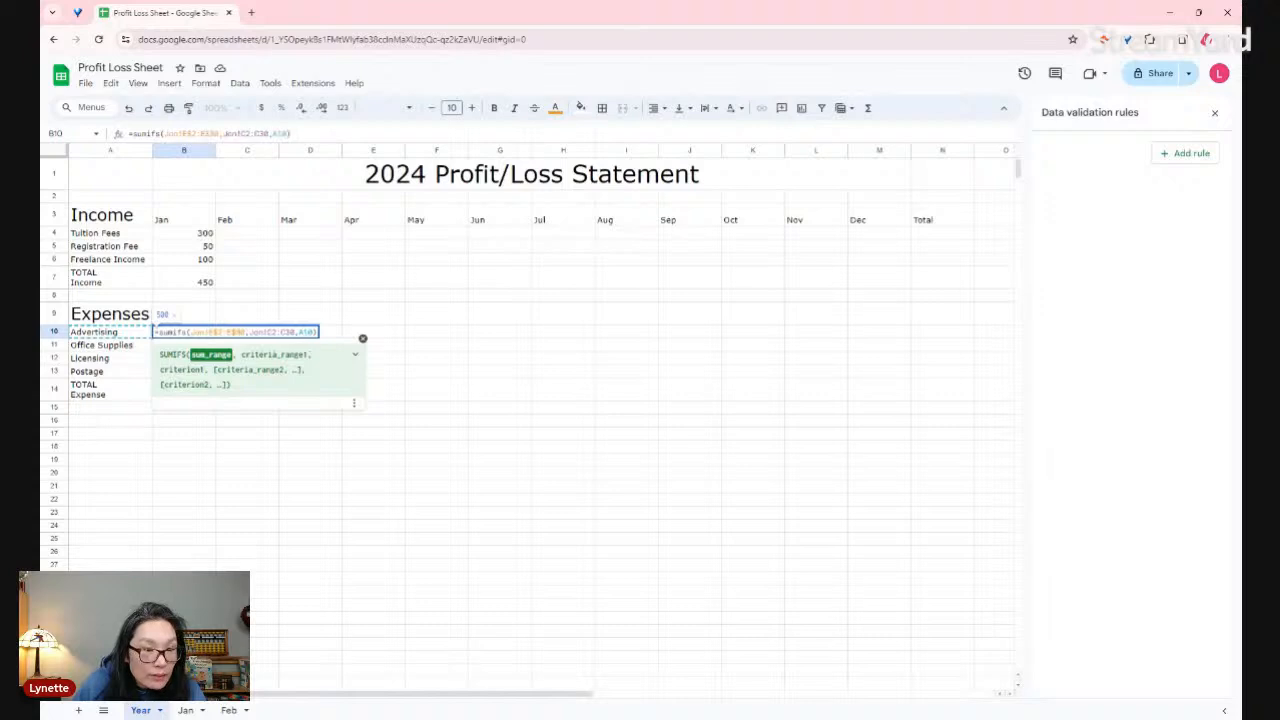
- Lock the rows of the criteria range in the Advertising formula as C$2:C$30 and commit the formula
key(Right)
key(Right)
key(Right)
key(Right)
key(Right)
key(Right)
key(Right)
key(Right)
text($2:E)
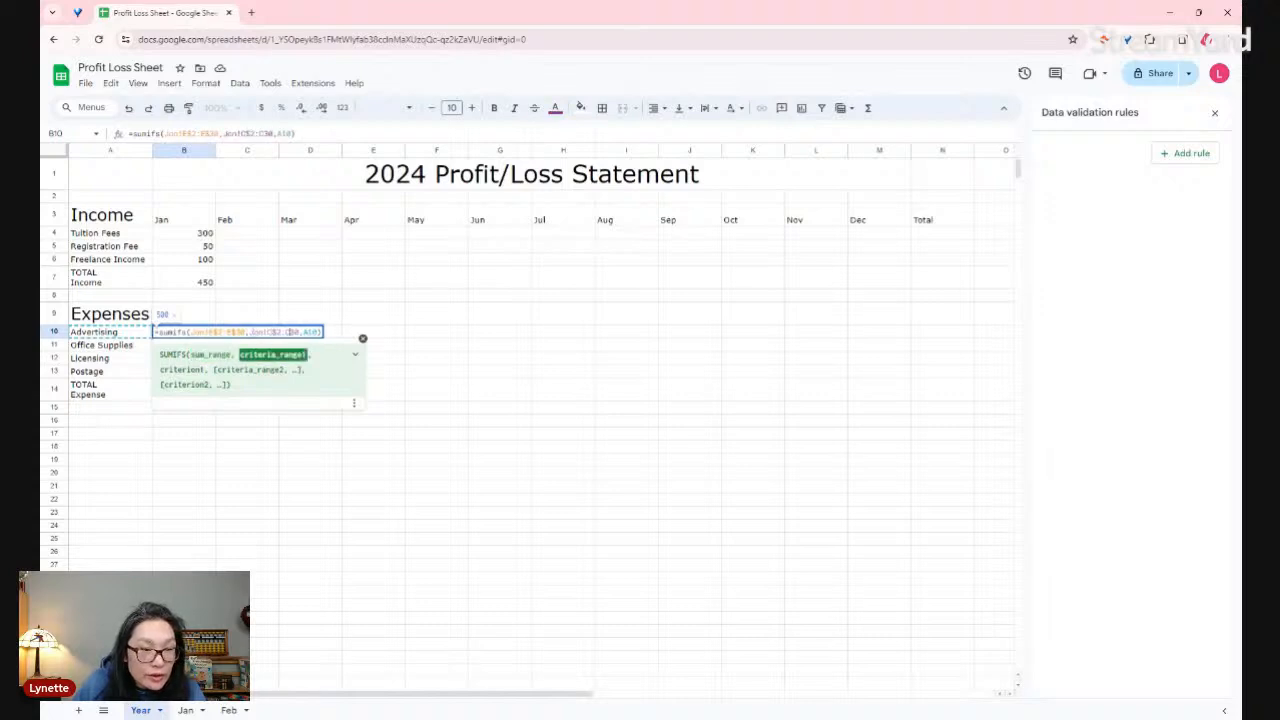
text($)
key(Return)
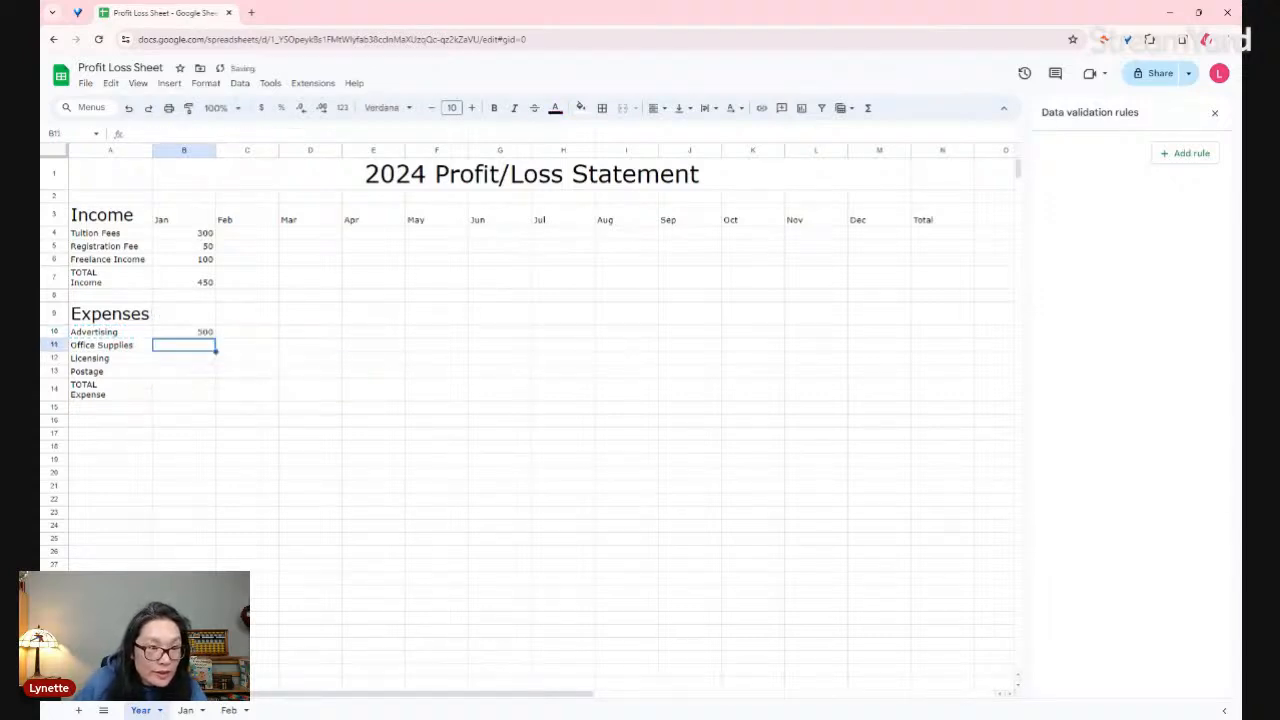
- Fill the Advertising formula from B10 down to Postage in B13 and check the copied Office Supplies formula
click(197, 332)
drag(215, 338, 214, 378)
double_click(206, 348)
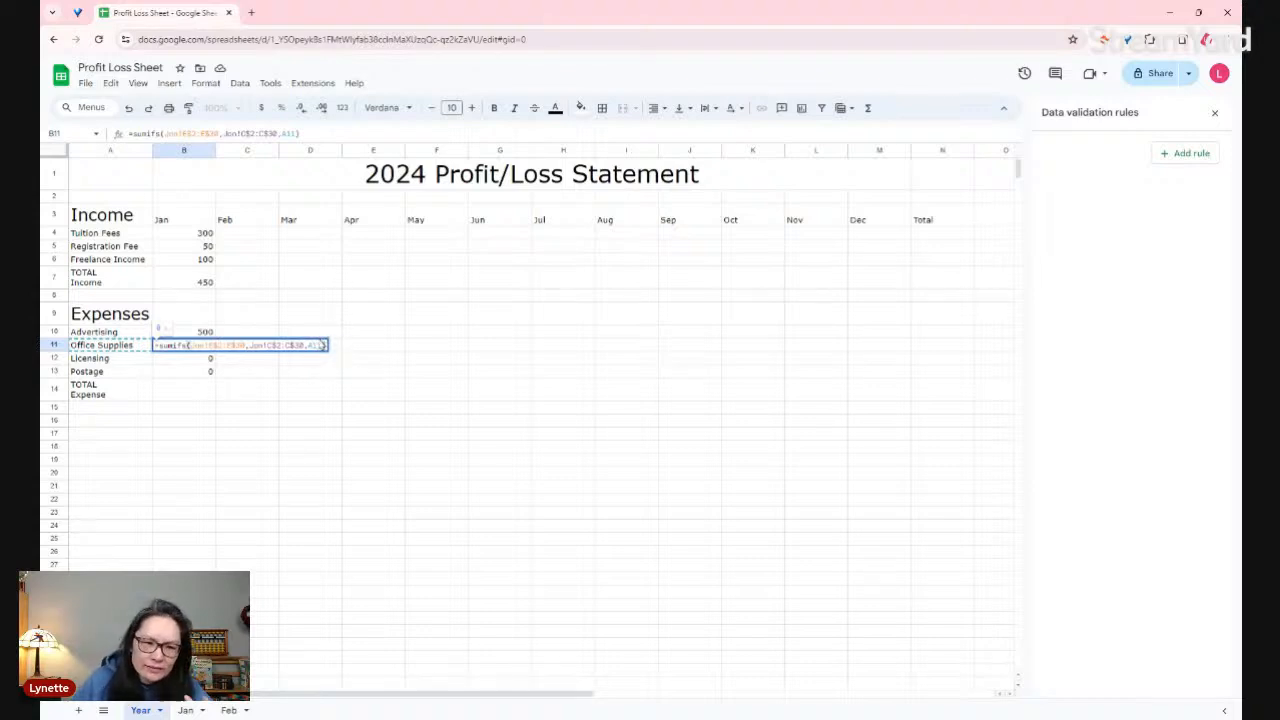
key(Return)
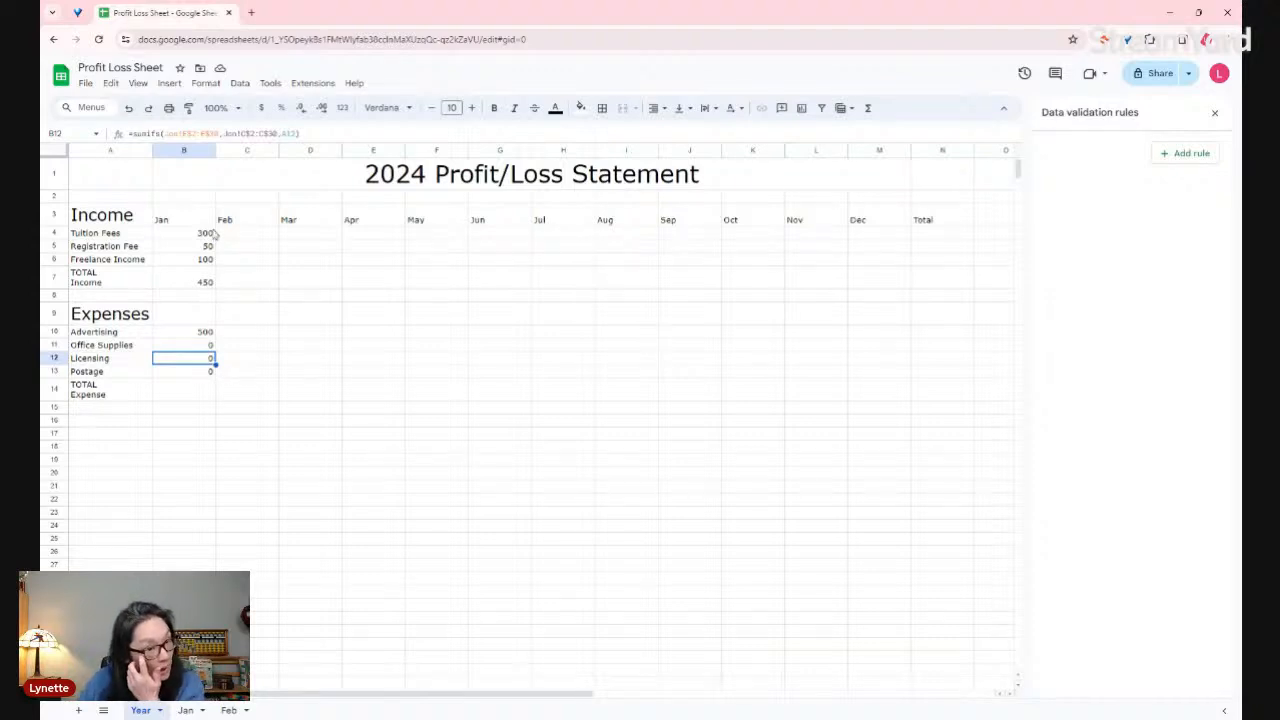
- Total the January expenses in the TOTAL Expense cell B14 with a SUM of B10:B13
click(198, 394)
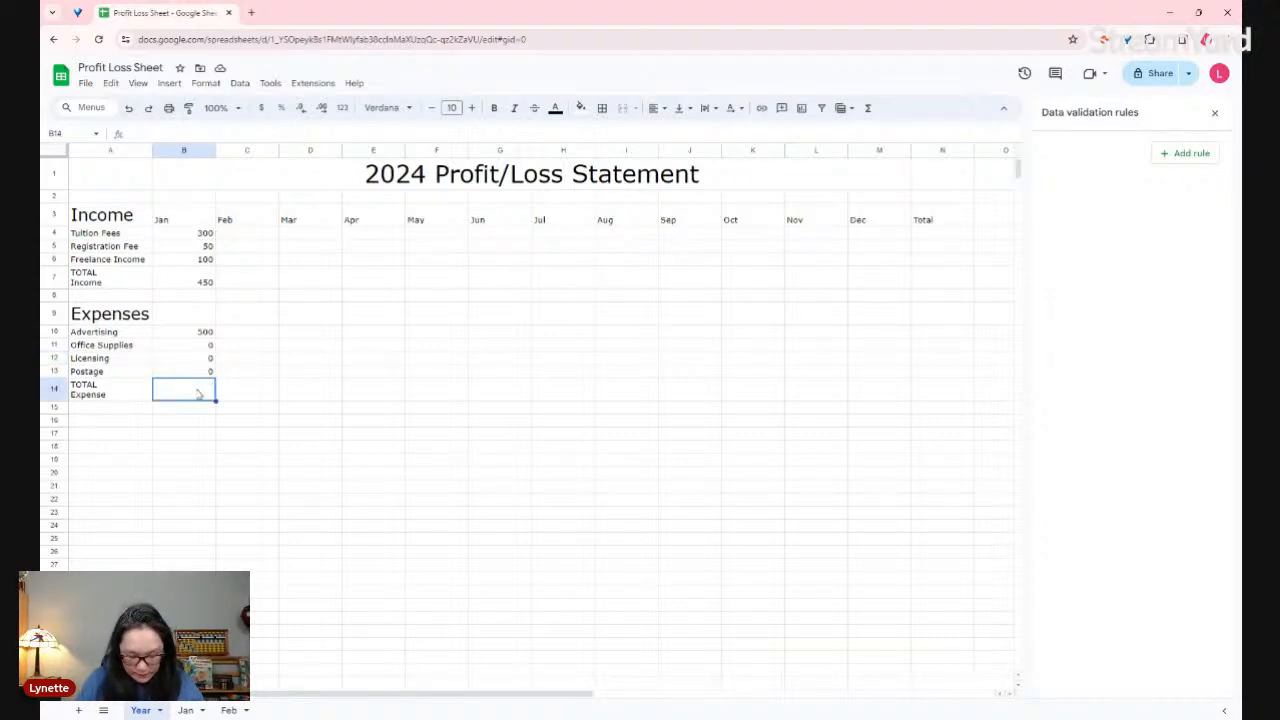
text(=sum)
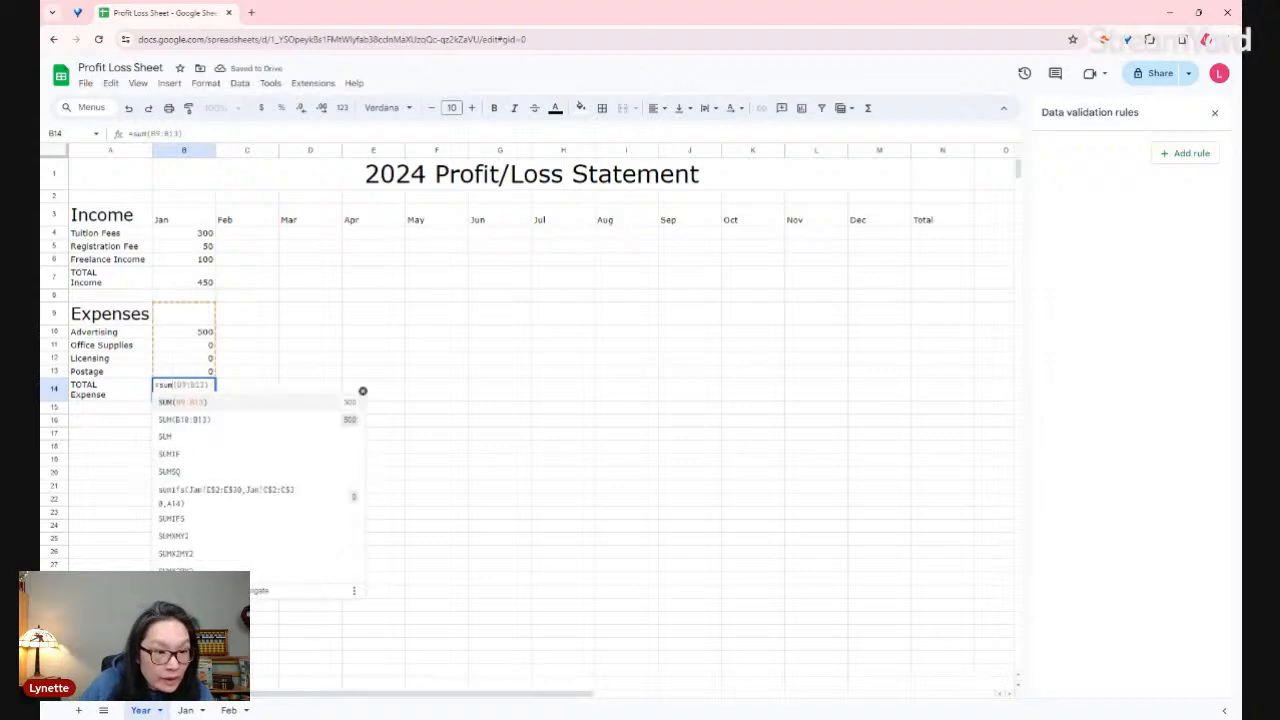
drag(200, 338, 195, 373)
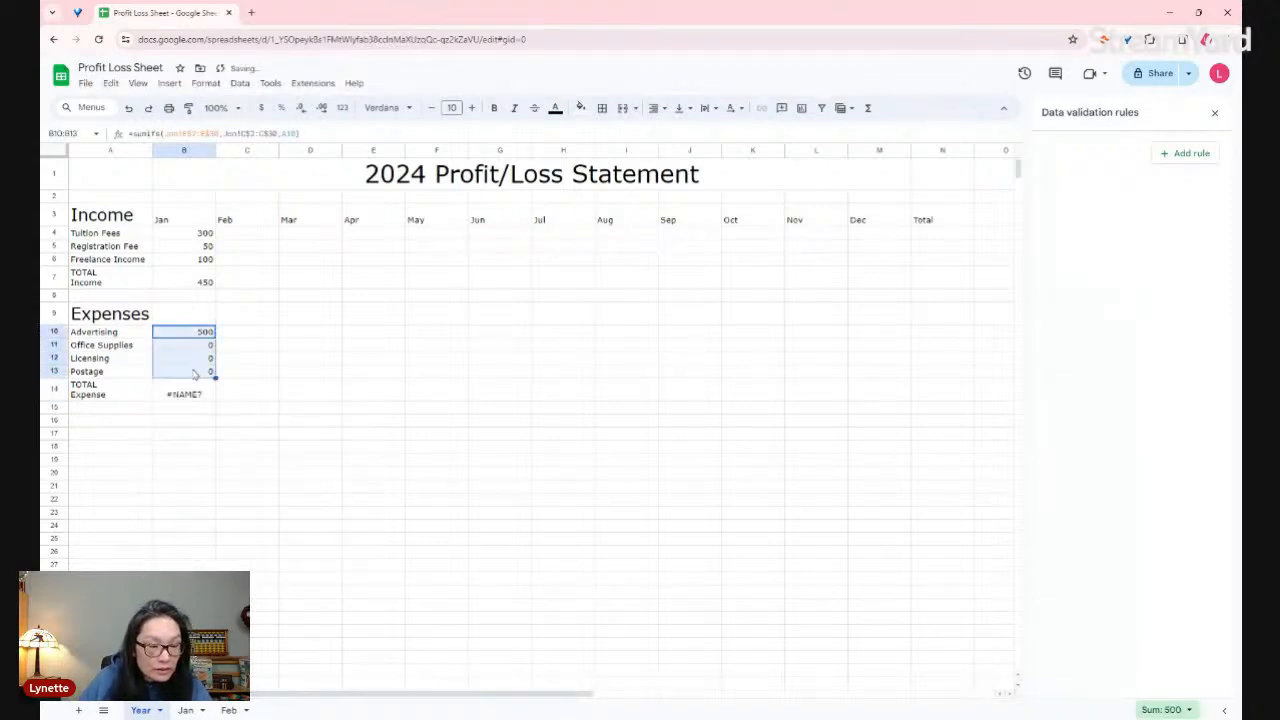
double_click(201, 390)
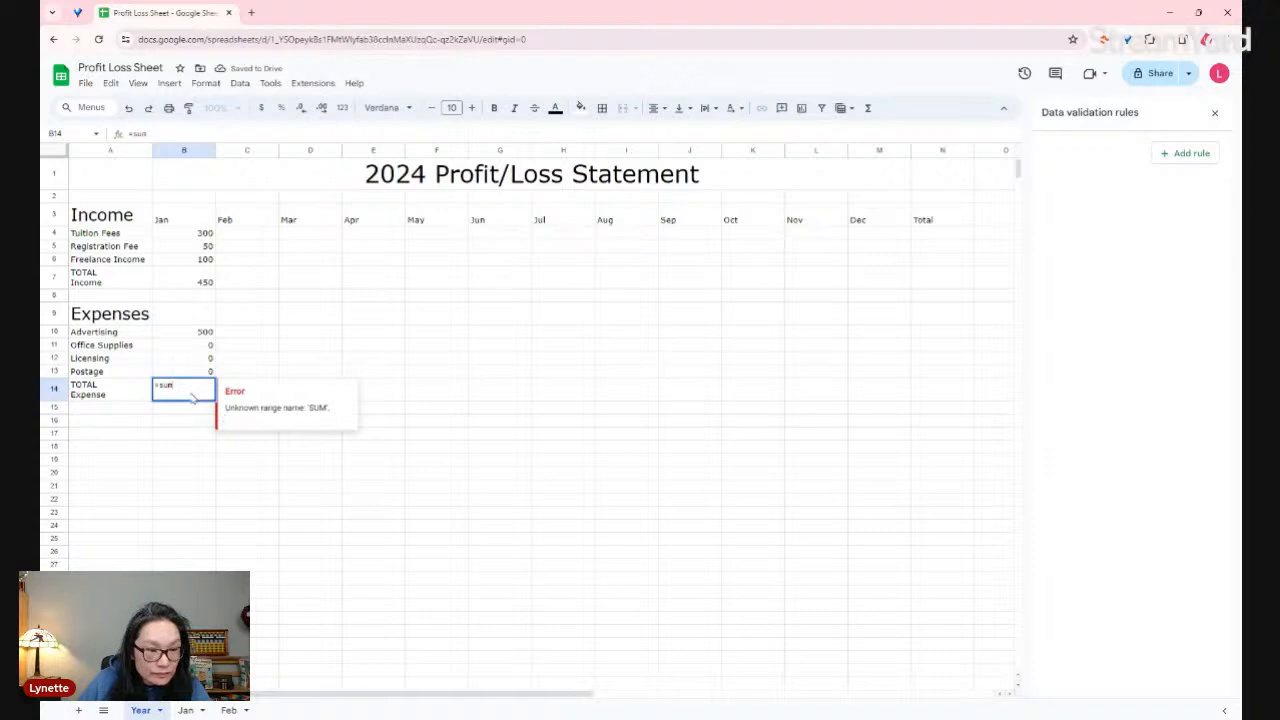
text(()
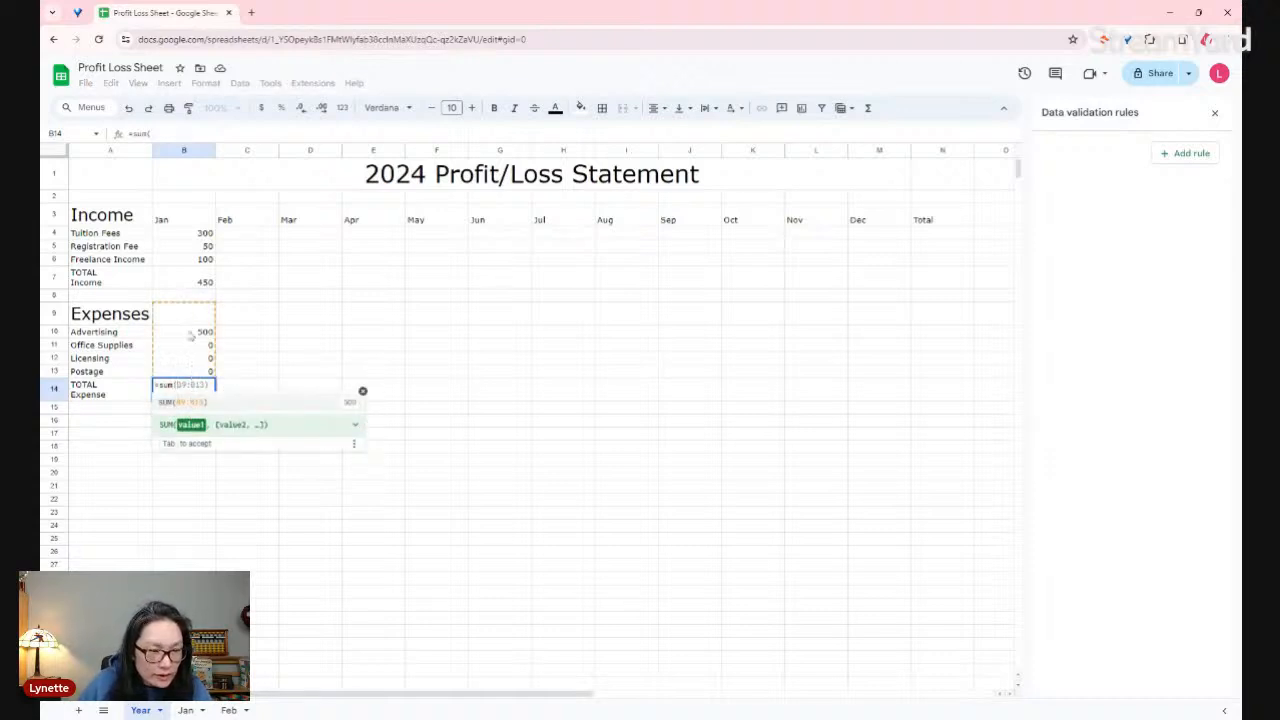
drag(191, 336, 193, 374)
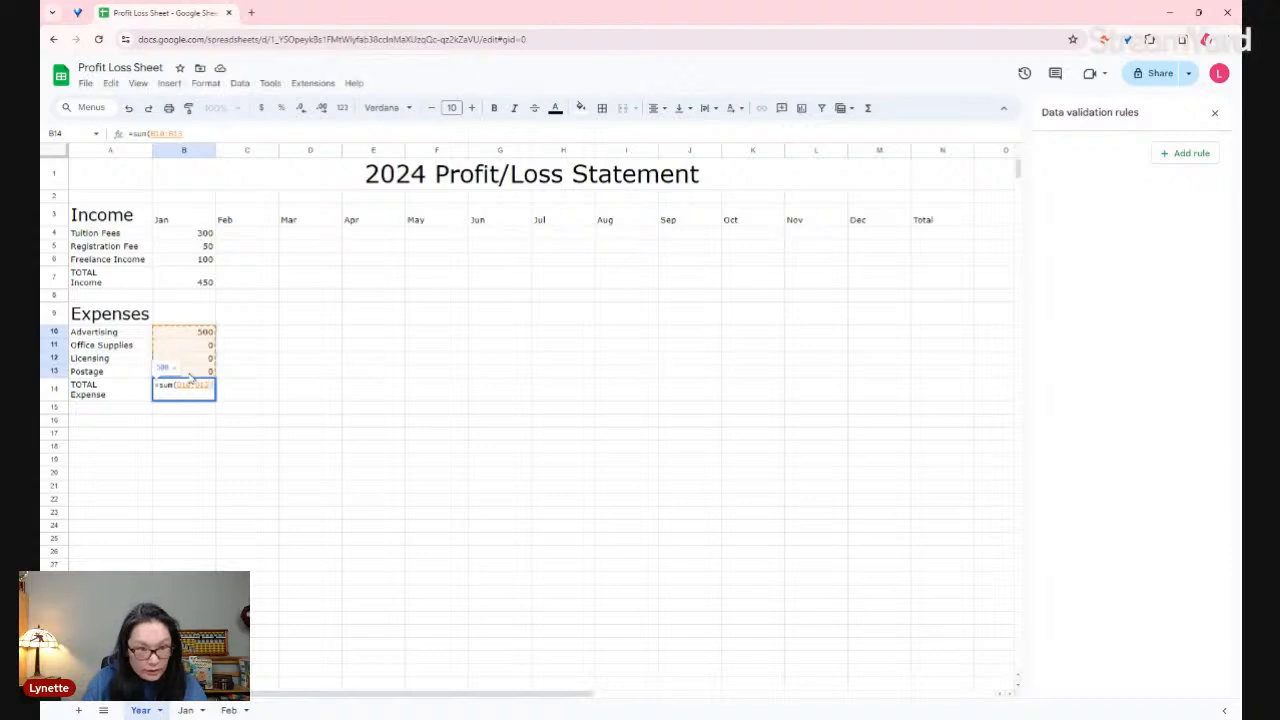
key(Return)
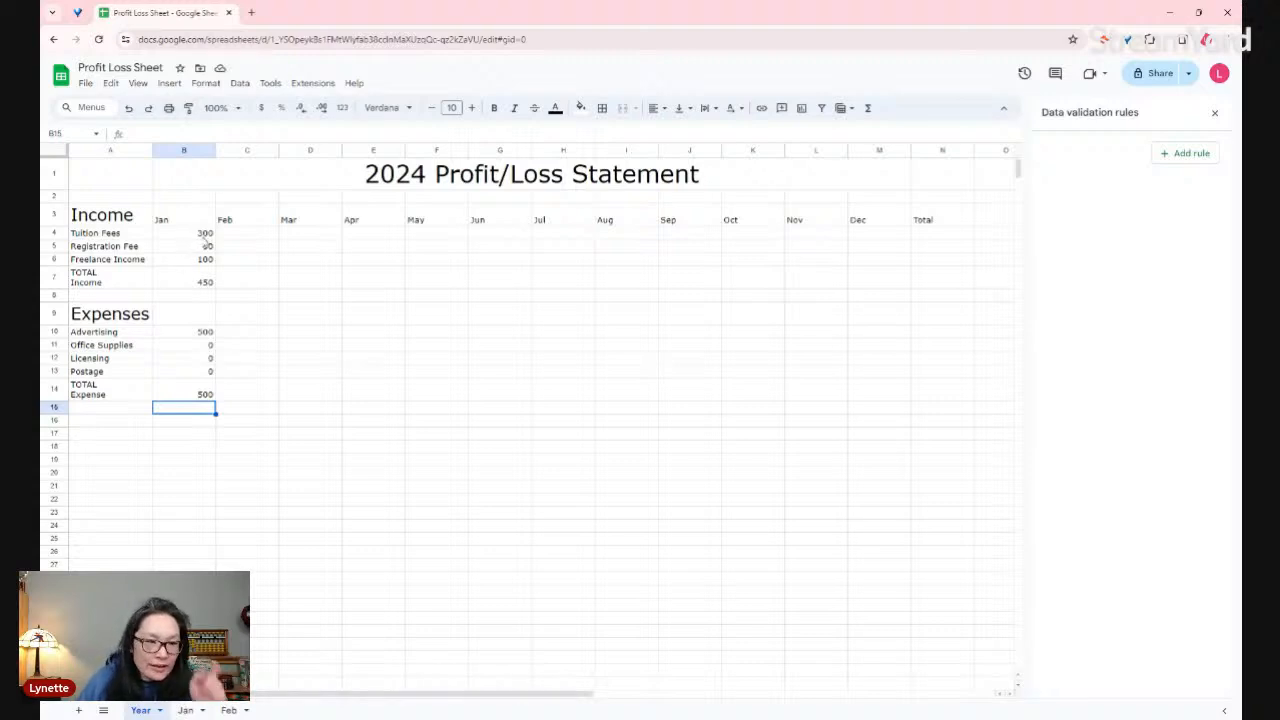
- Delete the empty Feb sheet and duplicate the Jan sheet to replace it
click(224, 714)
click(185, 711)
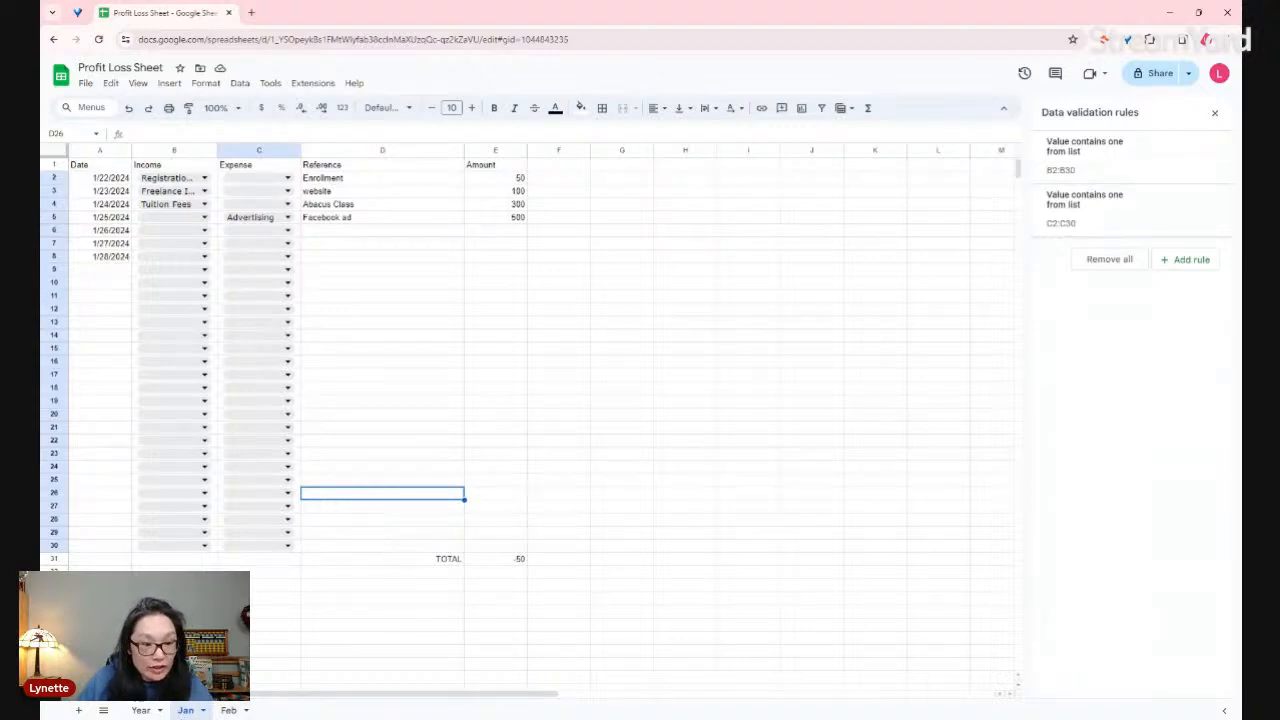
click(245, 711)
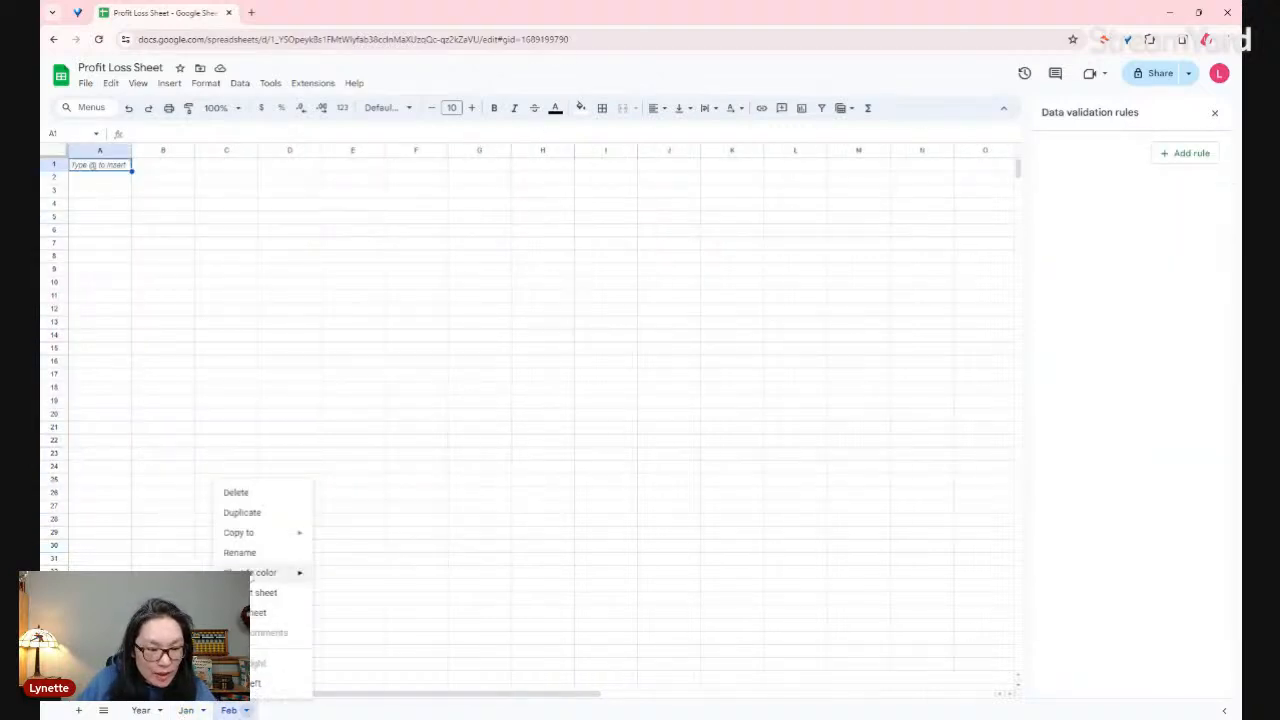
click(238, 494)
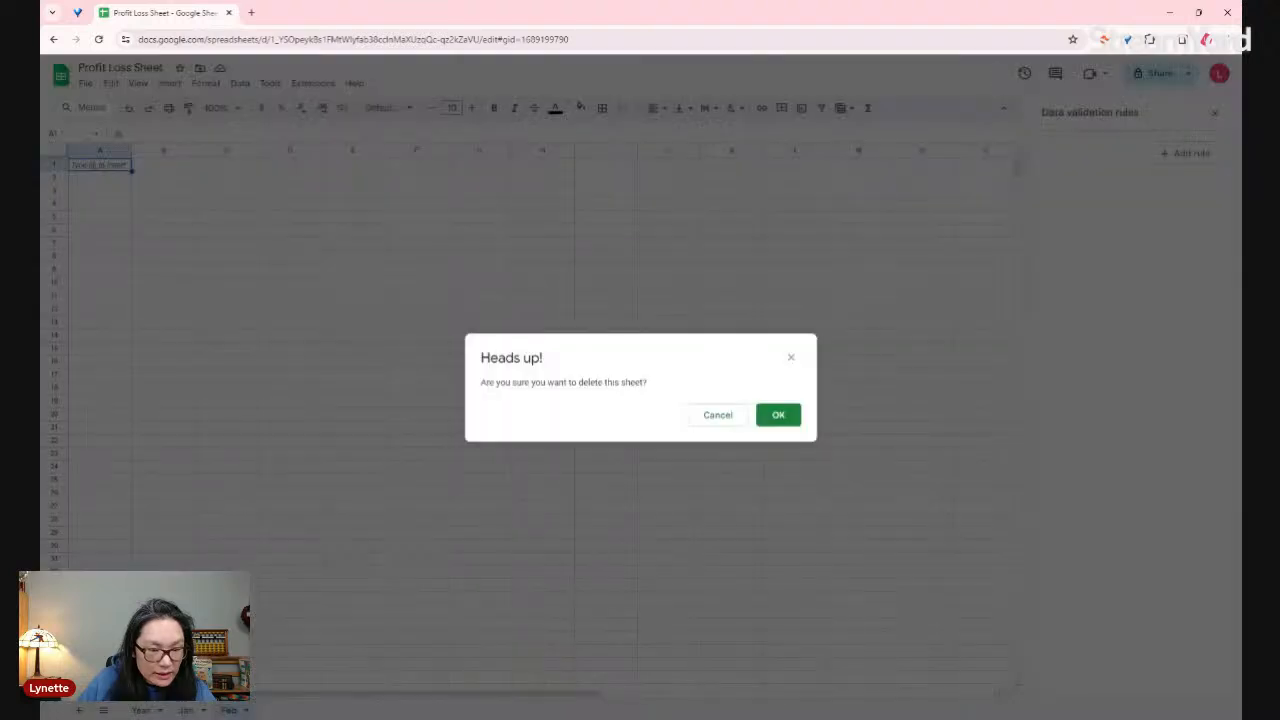
click(774, 414)
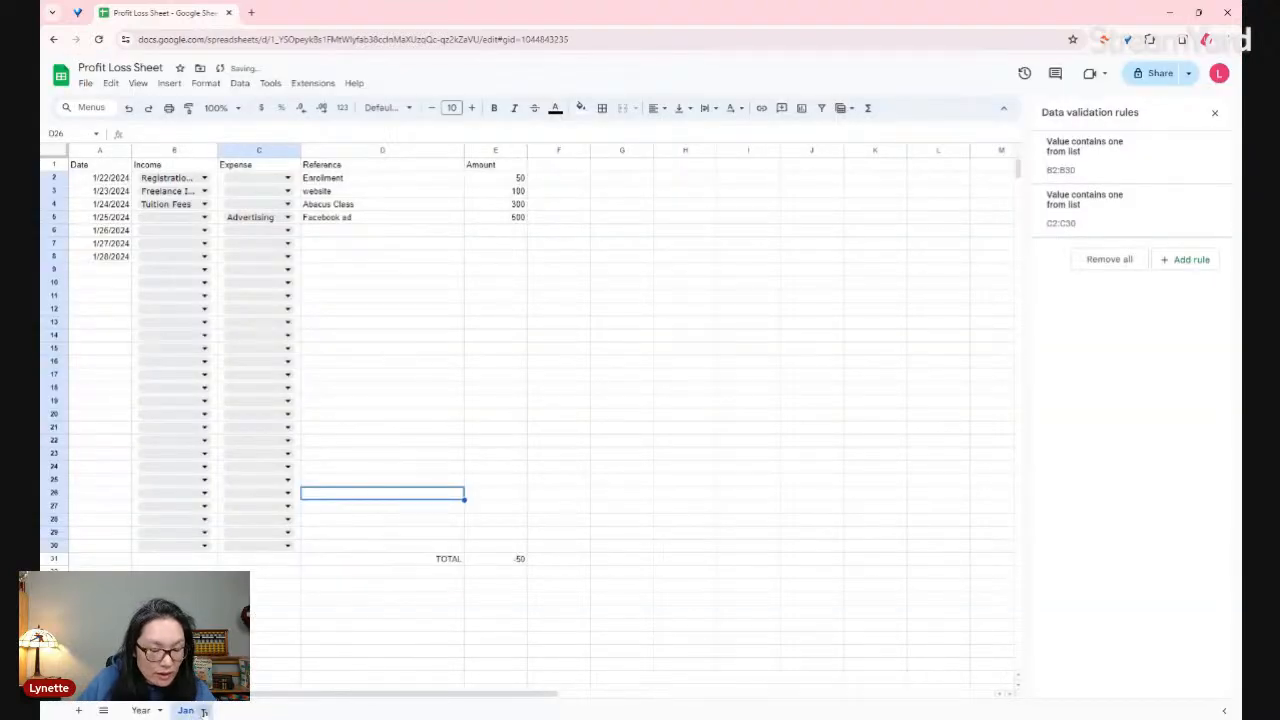
click(203, 711)
click(205, 512)
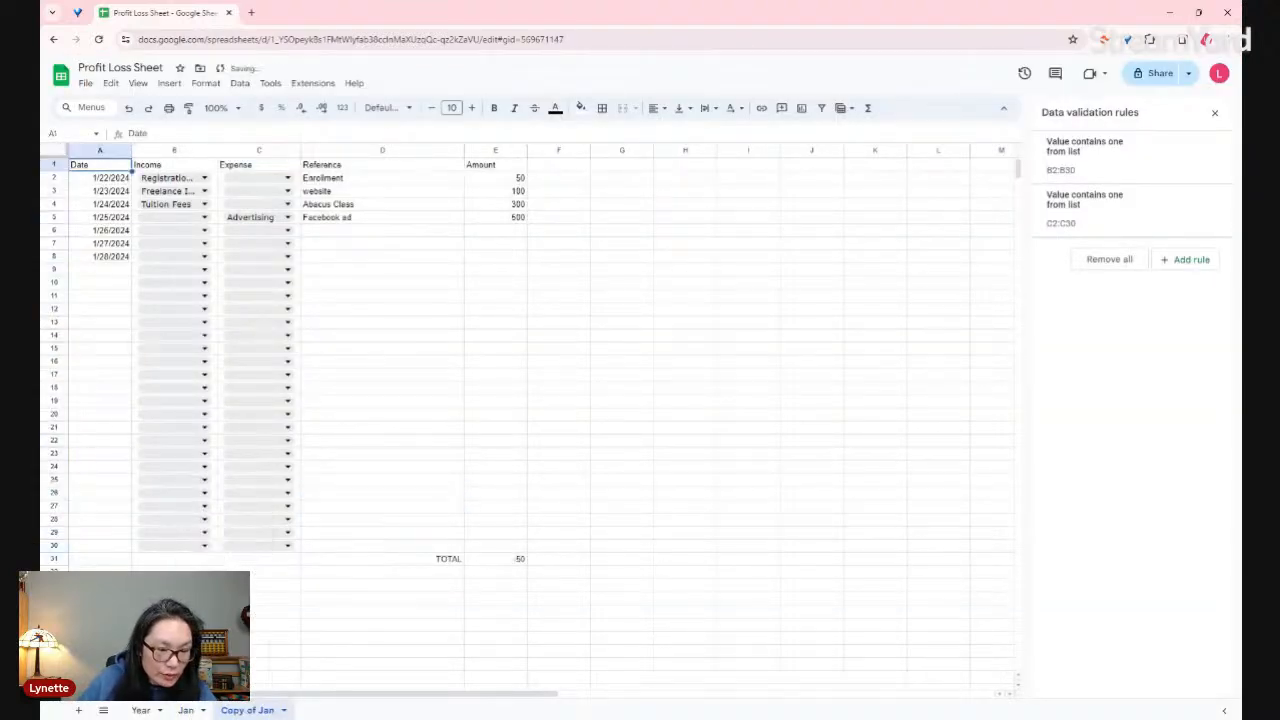
- Rename the duplicated Jan sheet as Feb
double_click(230, 708)
text(Fed)
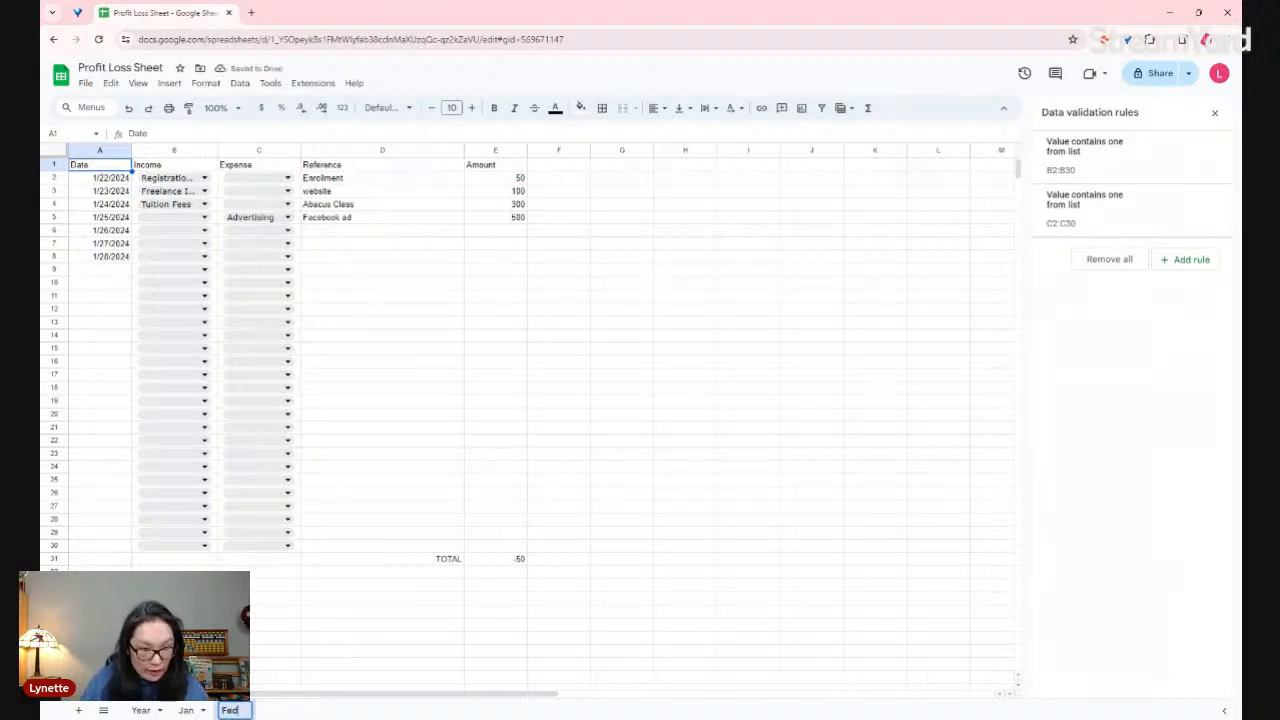
key(BackSpace)
text(b)
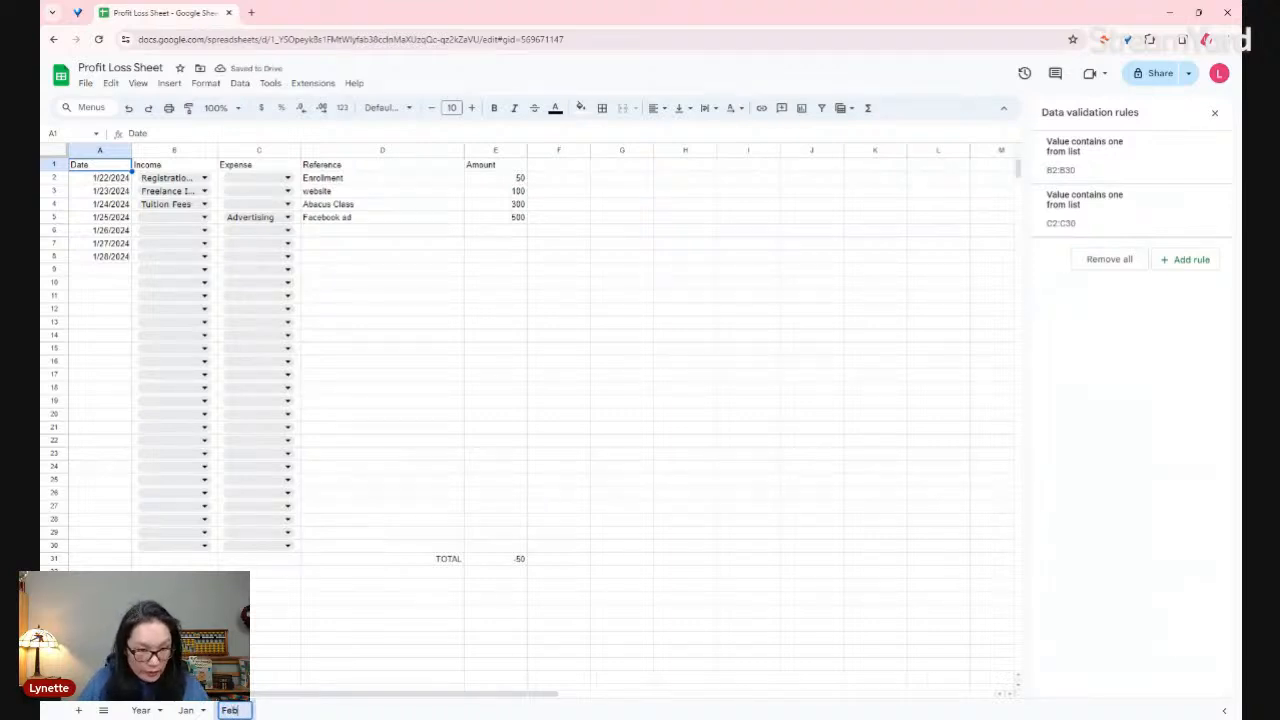
key(Return)
- Fill the January income formulas in B4:B6 of the Year sheet across into the Feb column, C4:C6
click(193, 710)
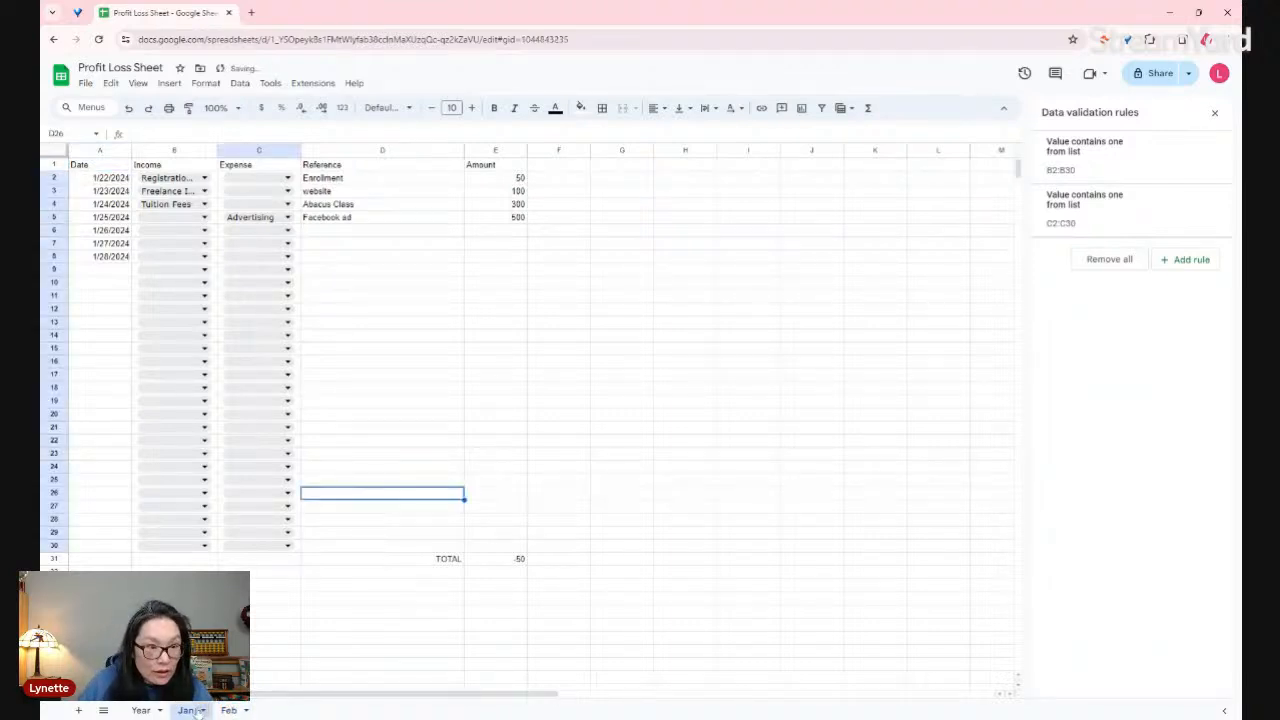
click(142, 710)
click(183, 233)
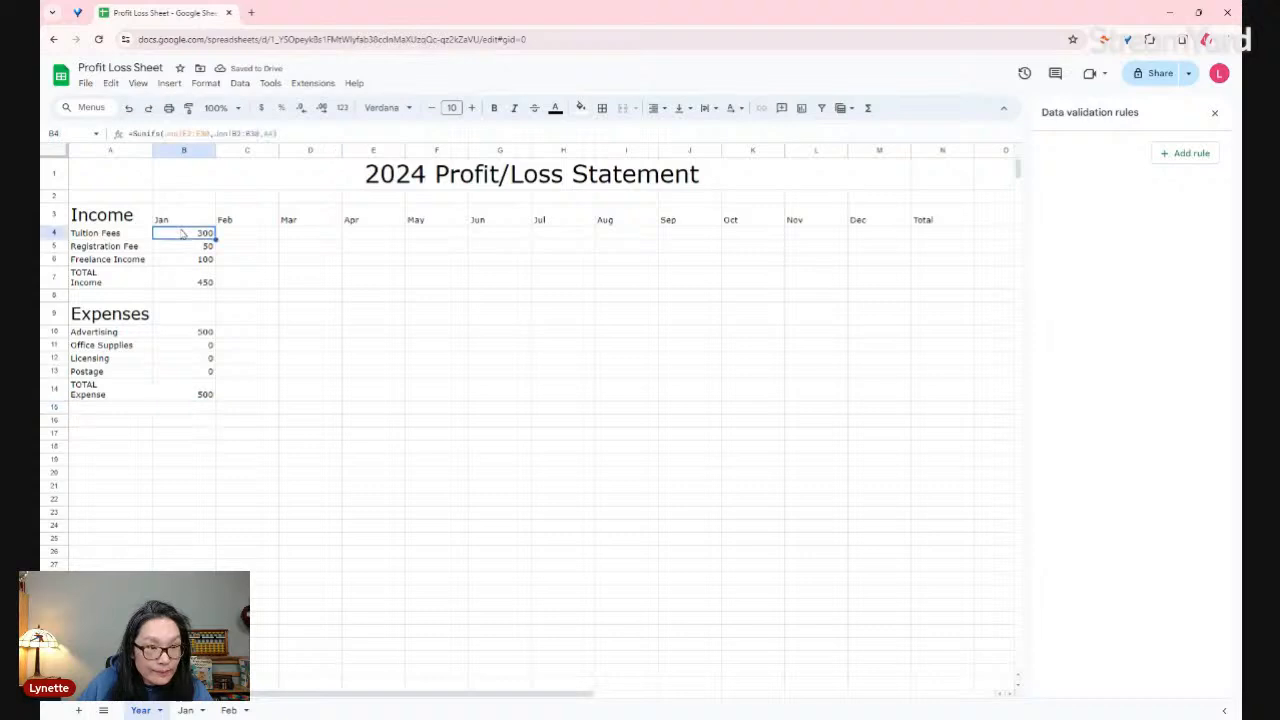
click(245, 235)
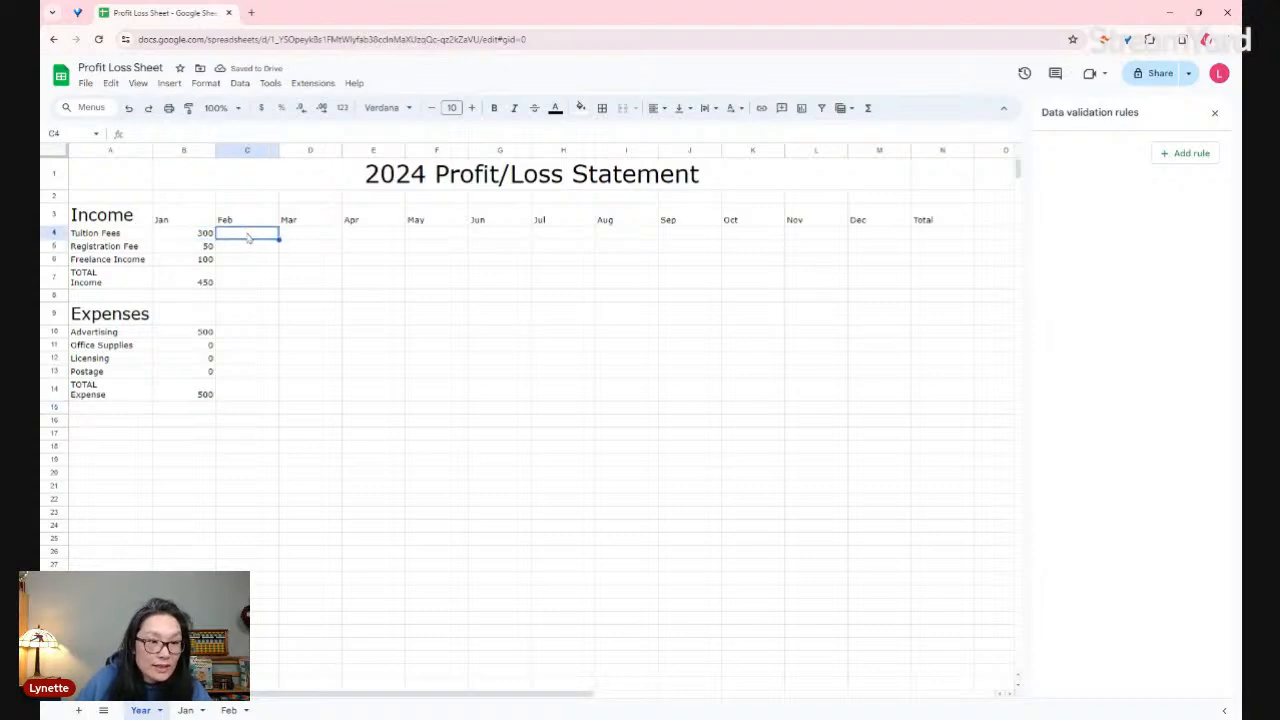
click(199, 236)
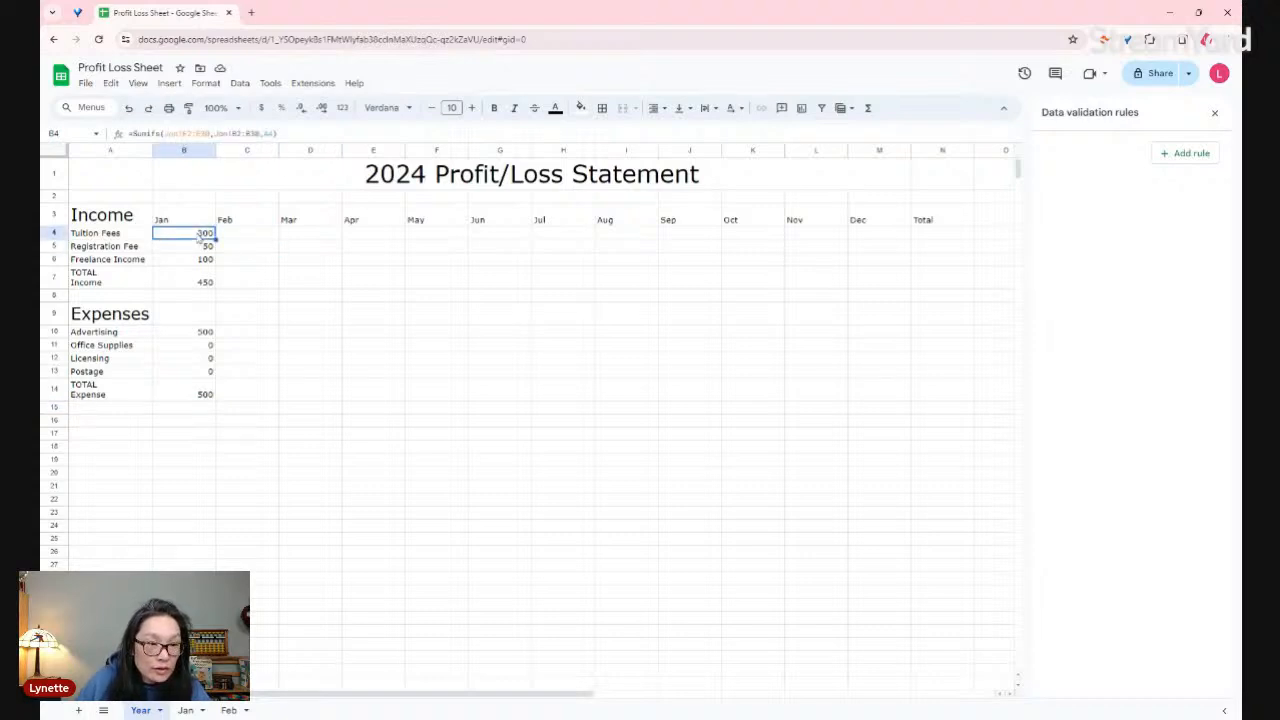
drag(199, 236, 242, 266)
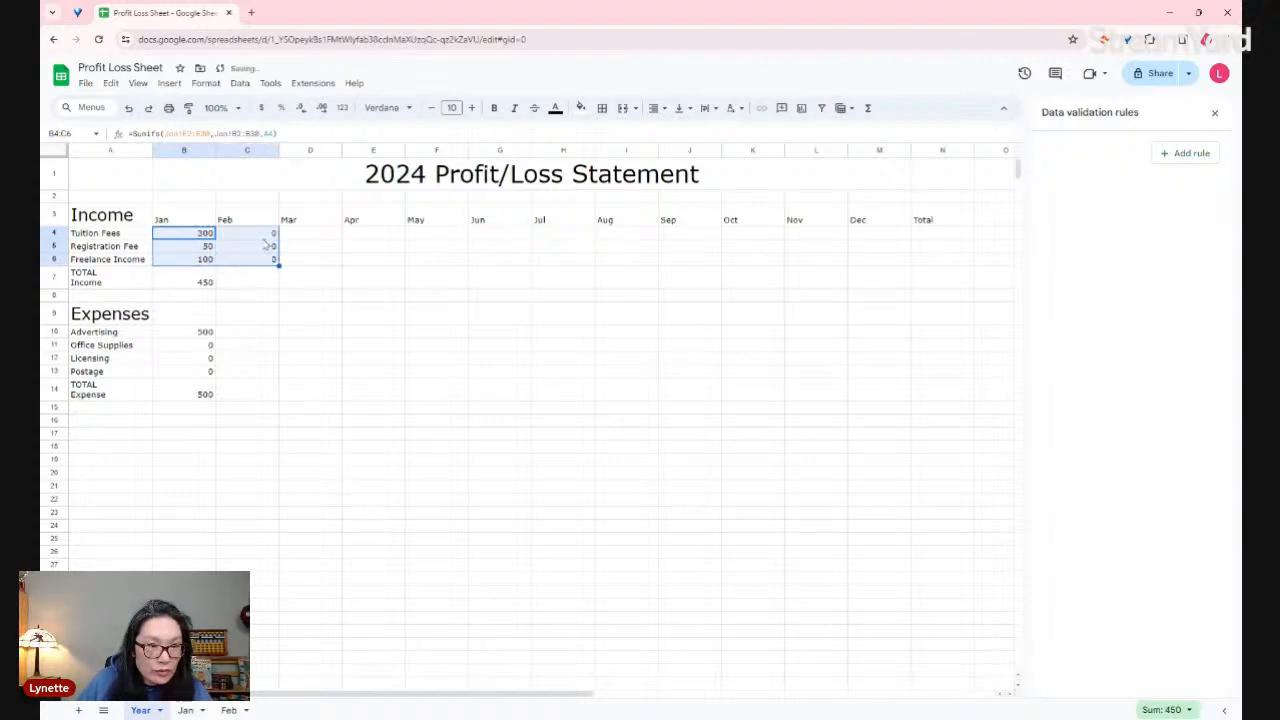
- Clear the filled income formulas from C4:C6 in the Feb column
click(263, 236)
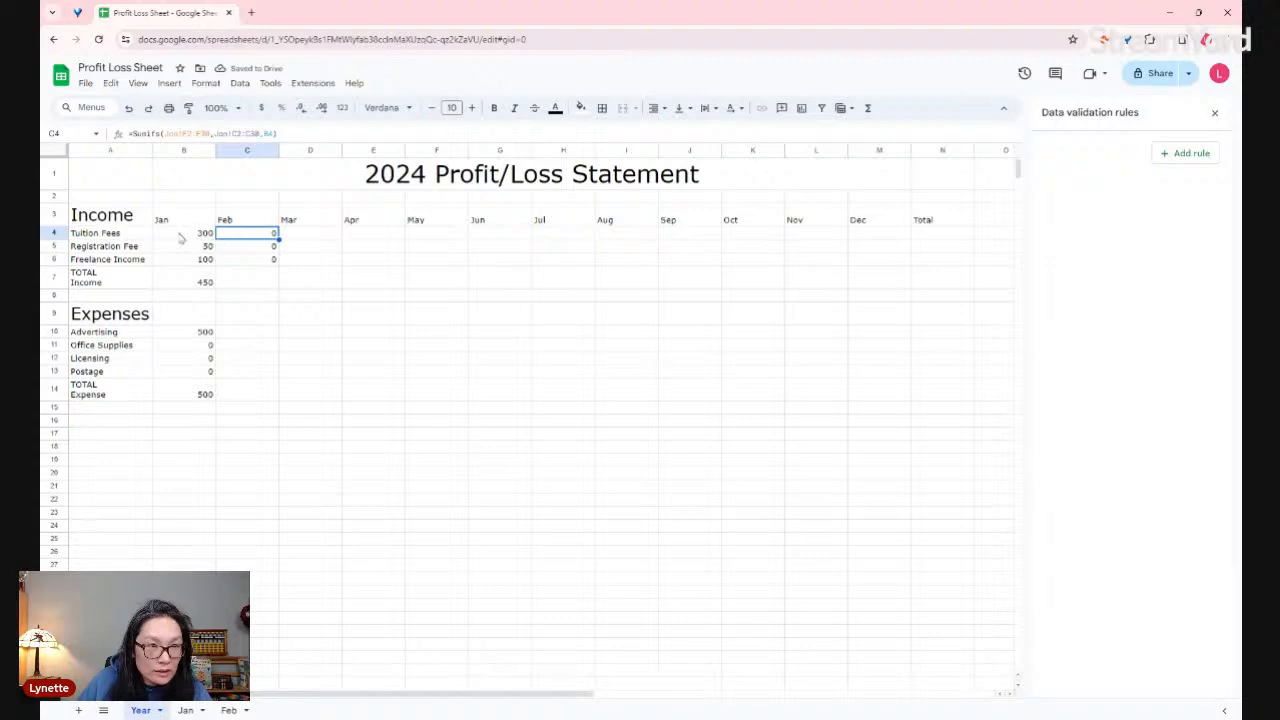
shift+click(270, 260)
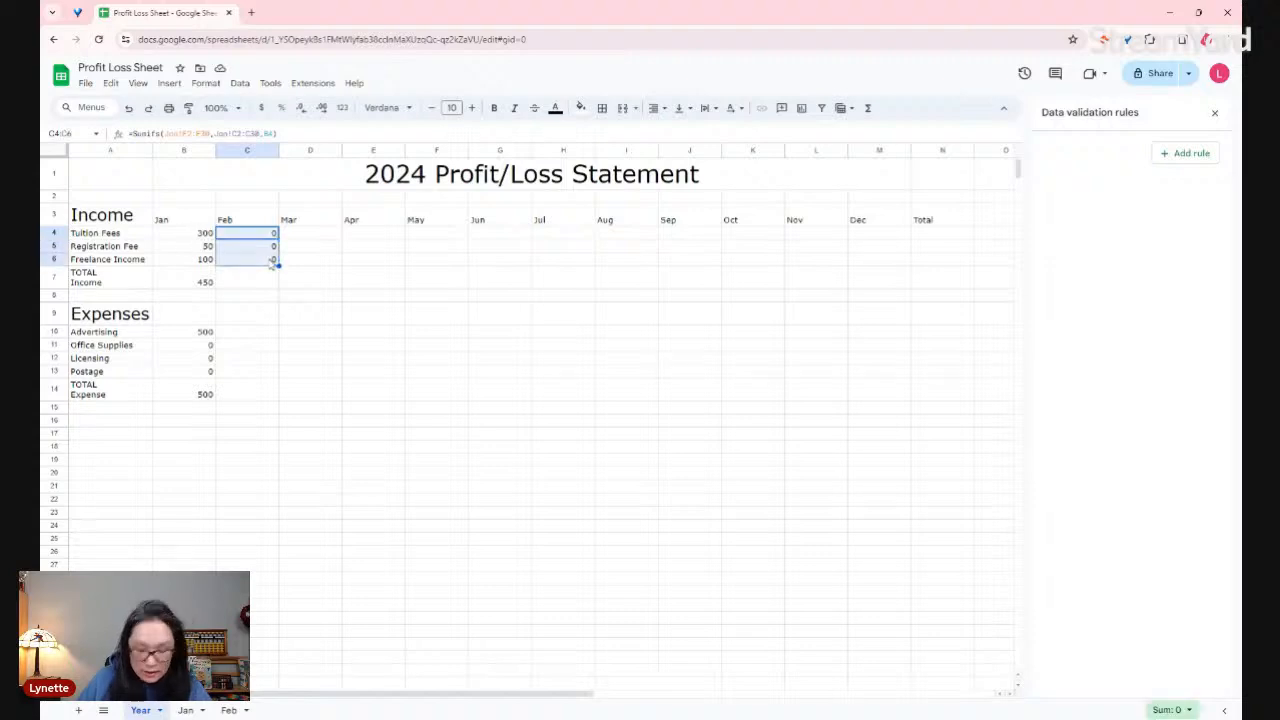
key(Delete)
click(350, 285)
- Copy the January income formulas in B4:B6 and paste them into the Feb column starting at C4
drag(195, 233, 208, 263)
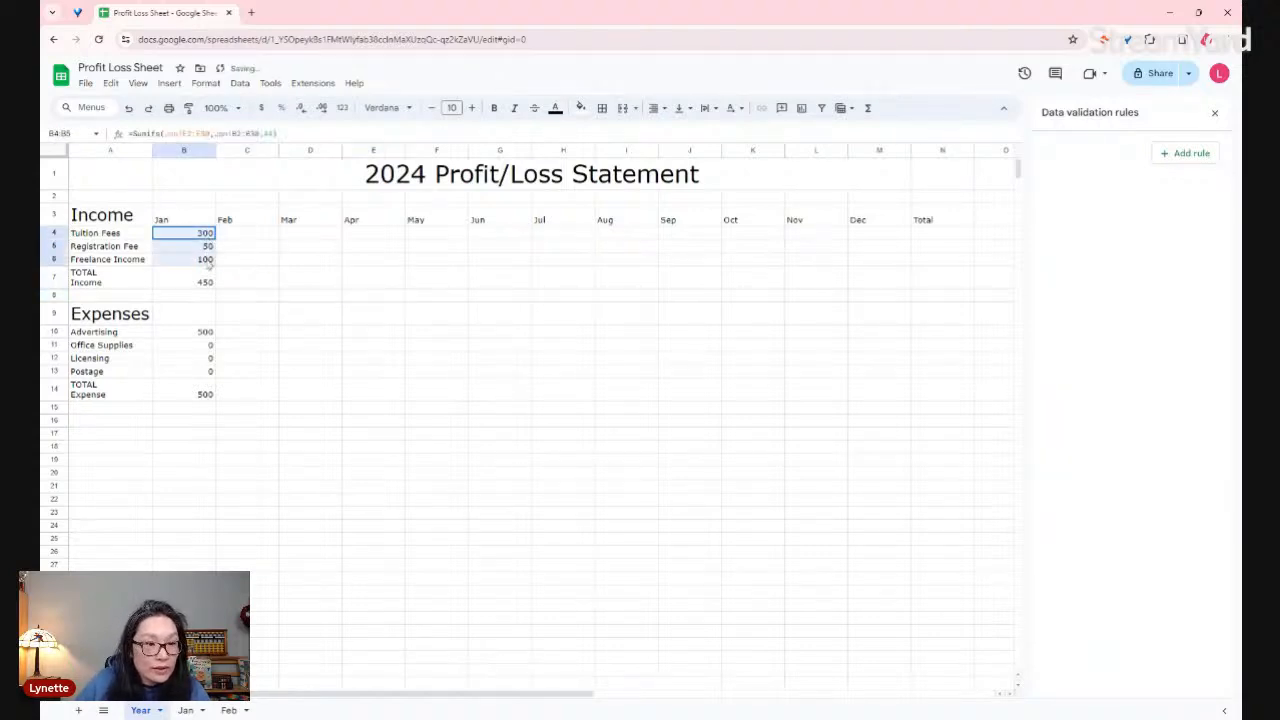
key(ctrl+c)
click(247, 234)
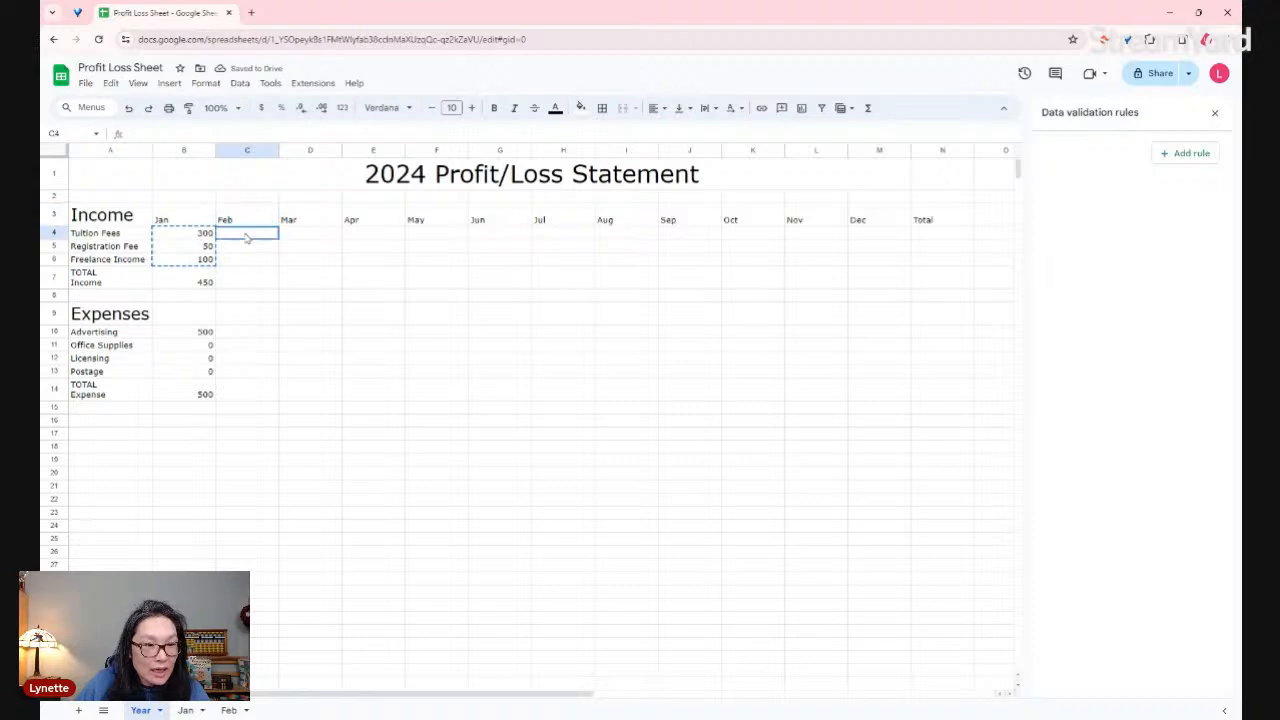
key(ctrl+v)
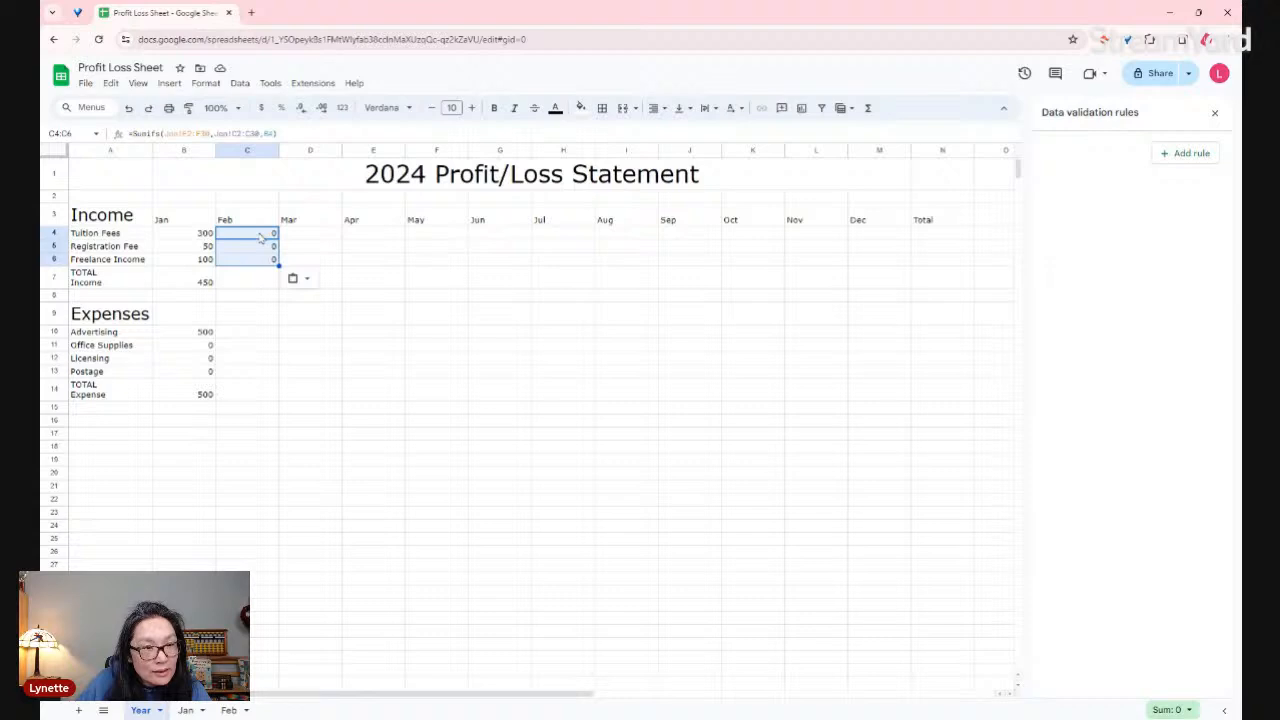
- Point both ranges of the Feb Tuition Fees formula in C4 to the Feb sheet instead of Jan
click(173, 135)
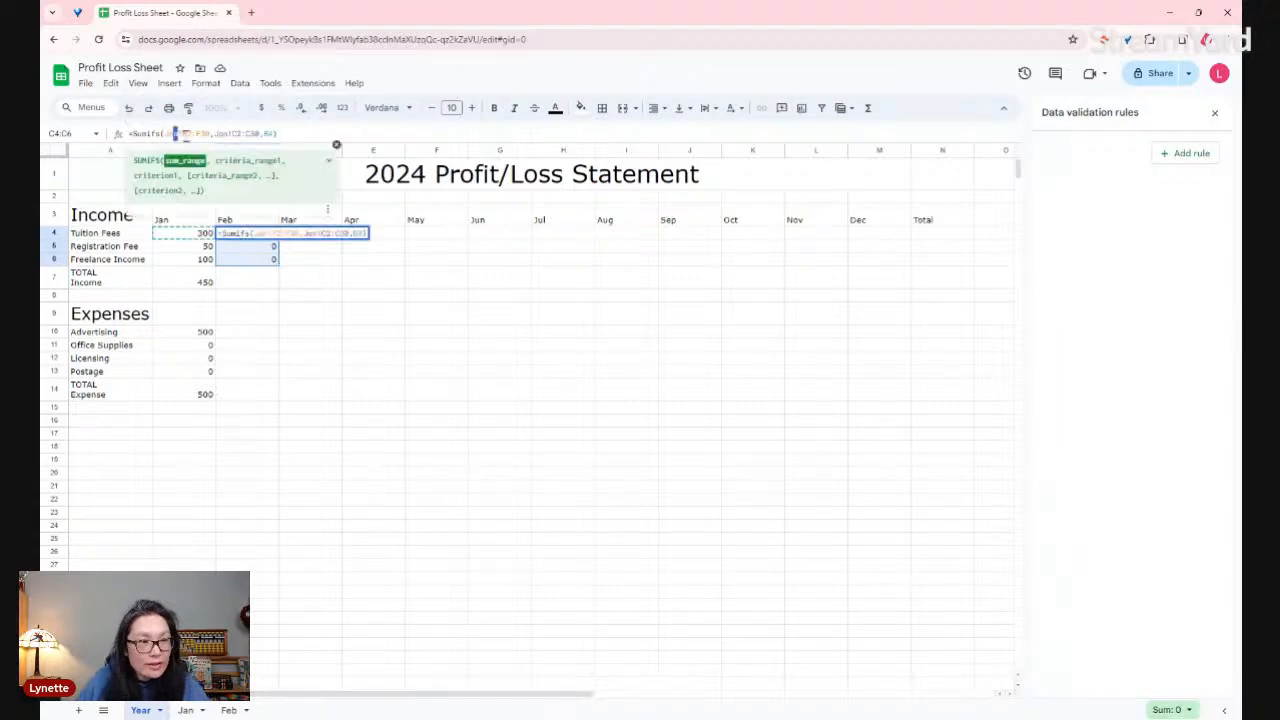
key(BackSpace)
key(BackSpace)
key(BackSpace)
text(Feb)
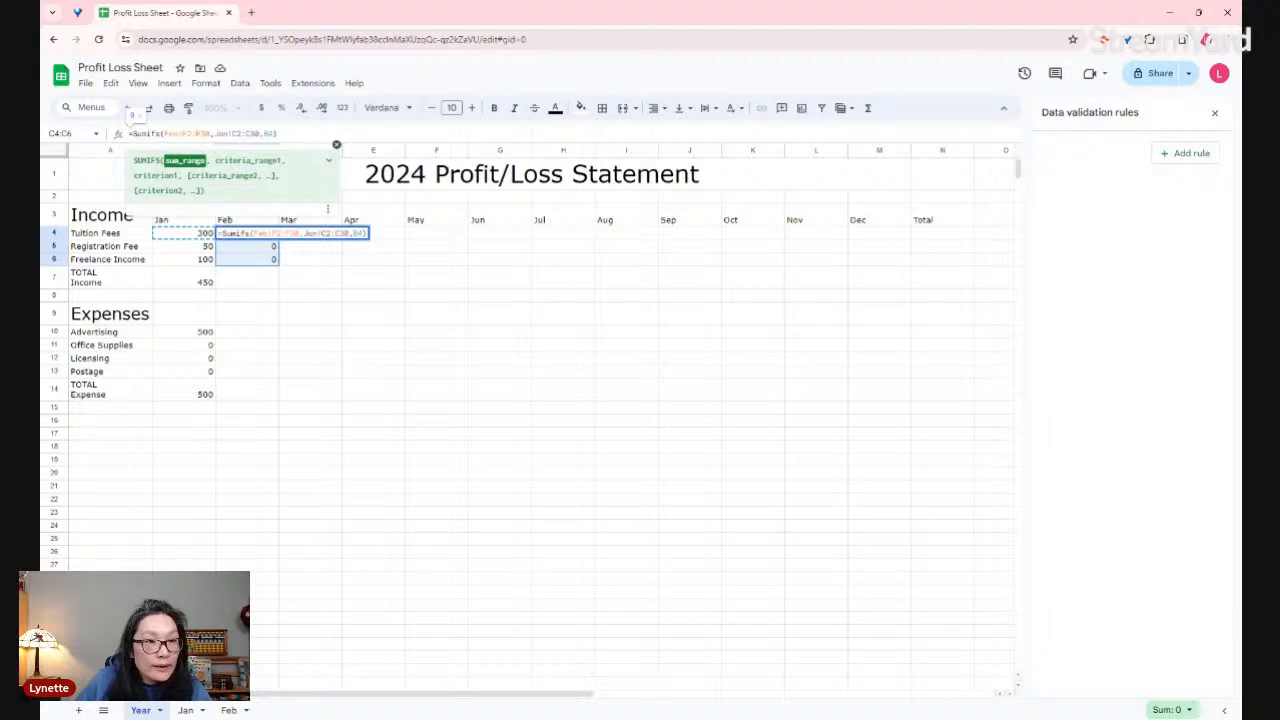
click(218, 134)
key(BackSpace)
key(BackSpace)
key(BackSpace)
key(BackSpace)
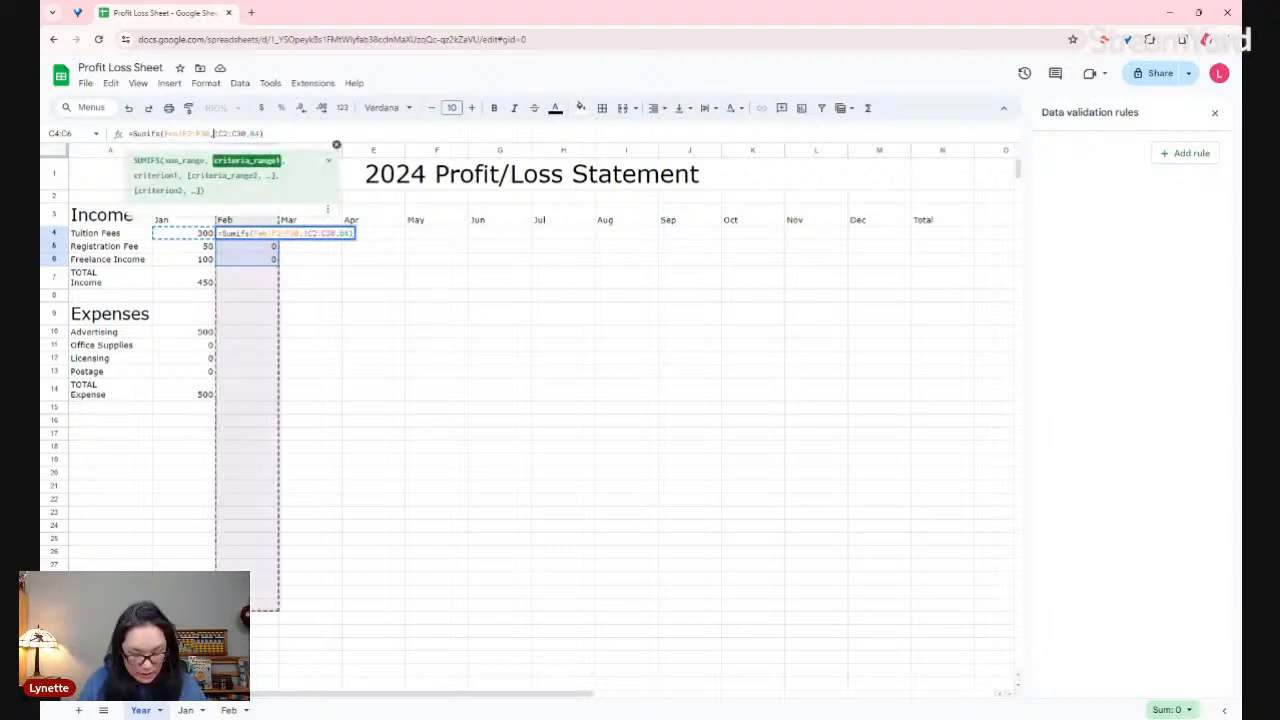
text(Feb!)
click(322, 333)
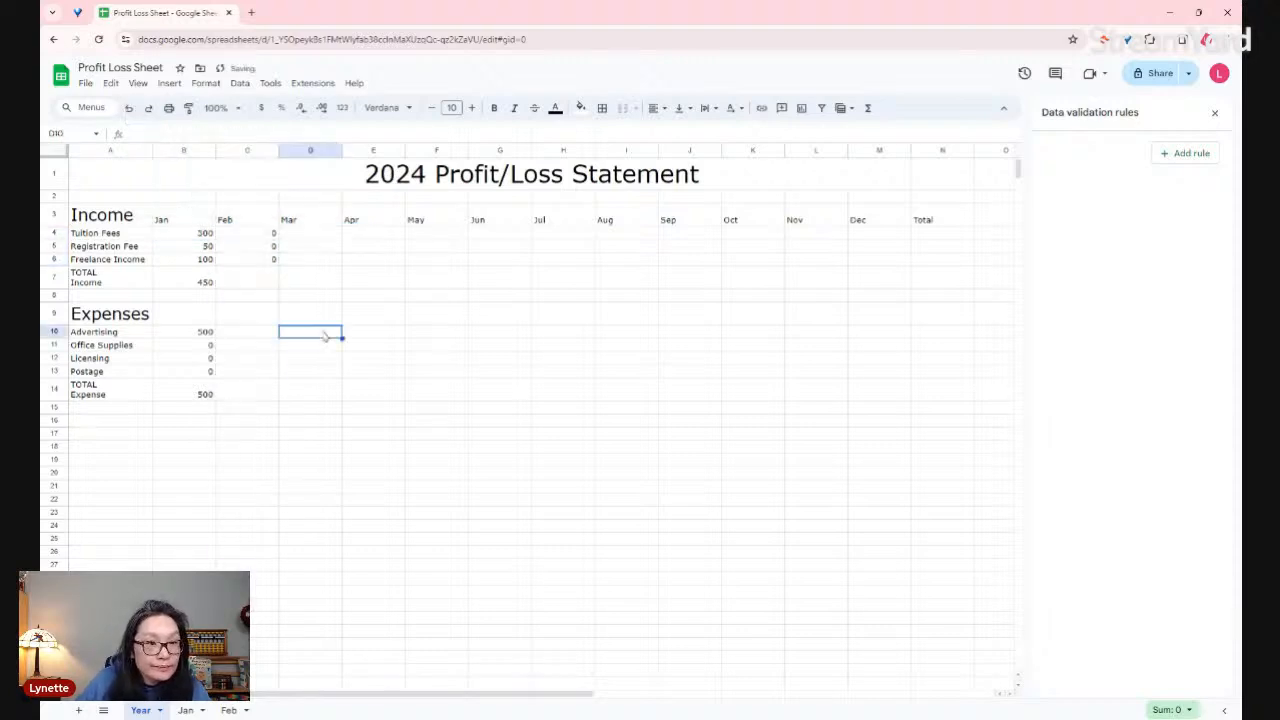
- Check the Feb Tuition Fees formula in C4 against the Amount range E2:E30 on the Feb sheet
drag(265, 236, 265, 260)
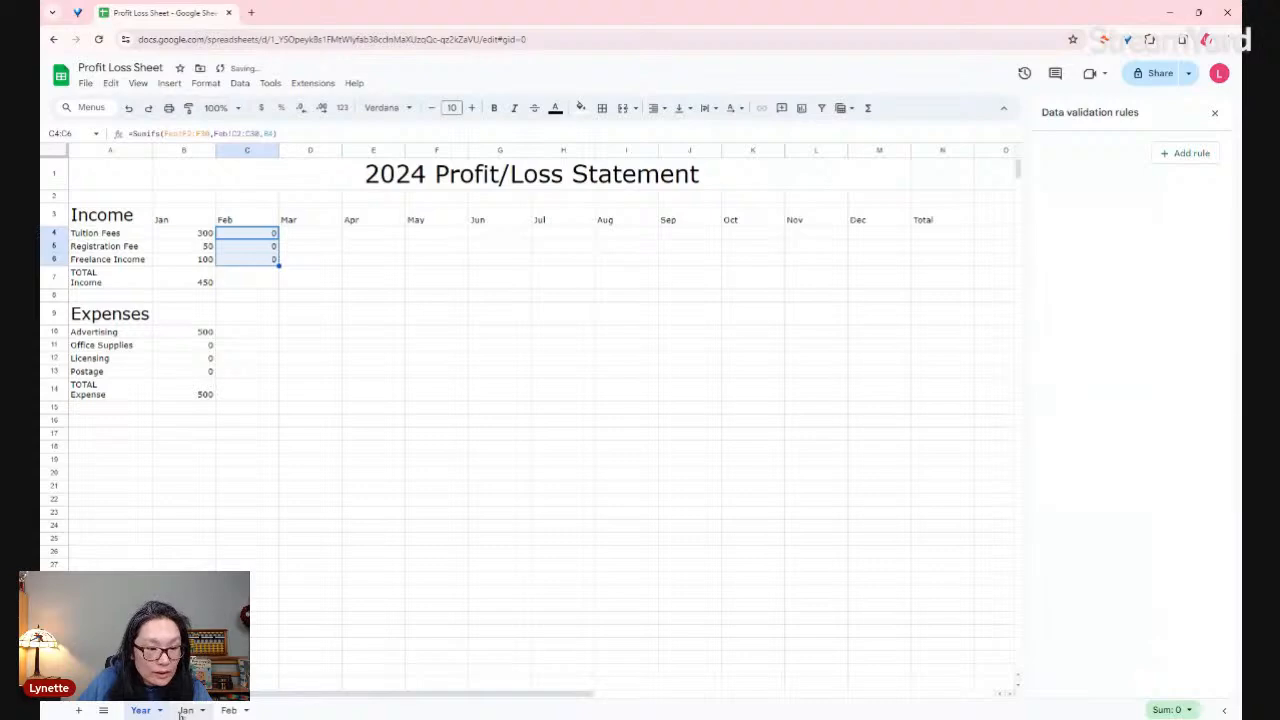
click(184, 710)
click(229, 710)
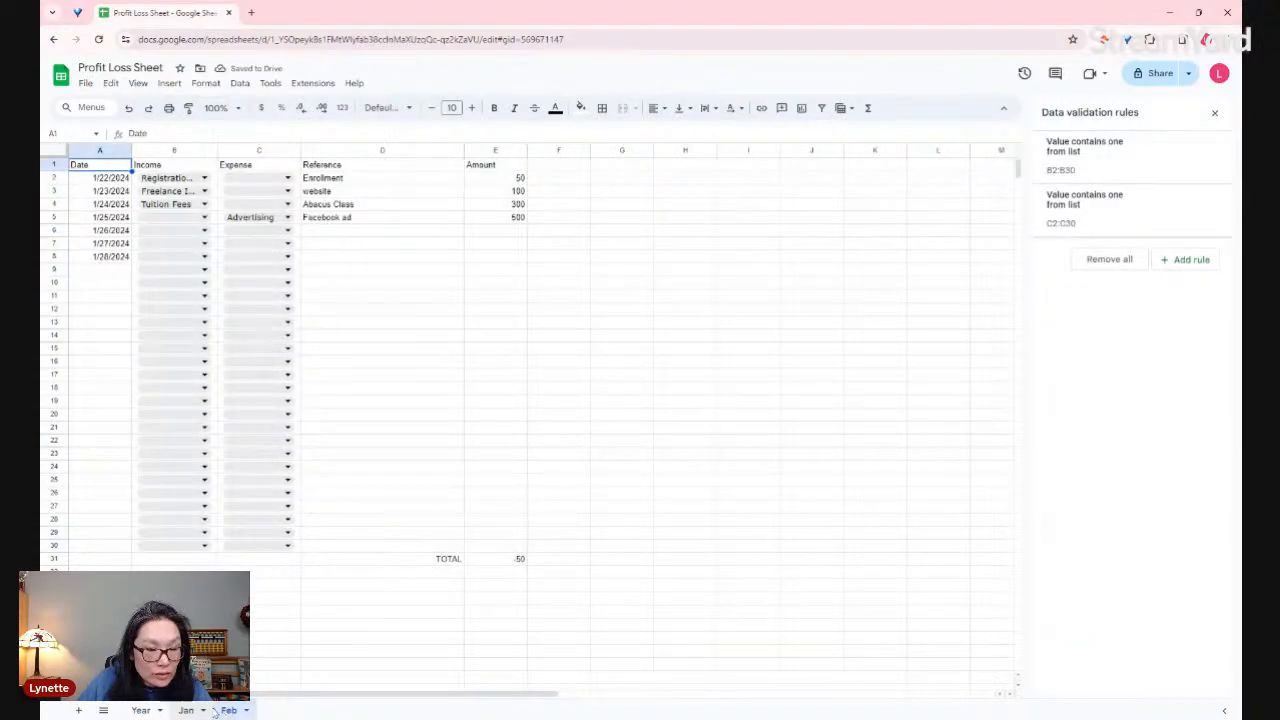
click(186, 710)
click(141, 710)
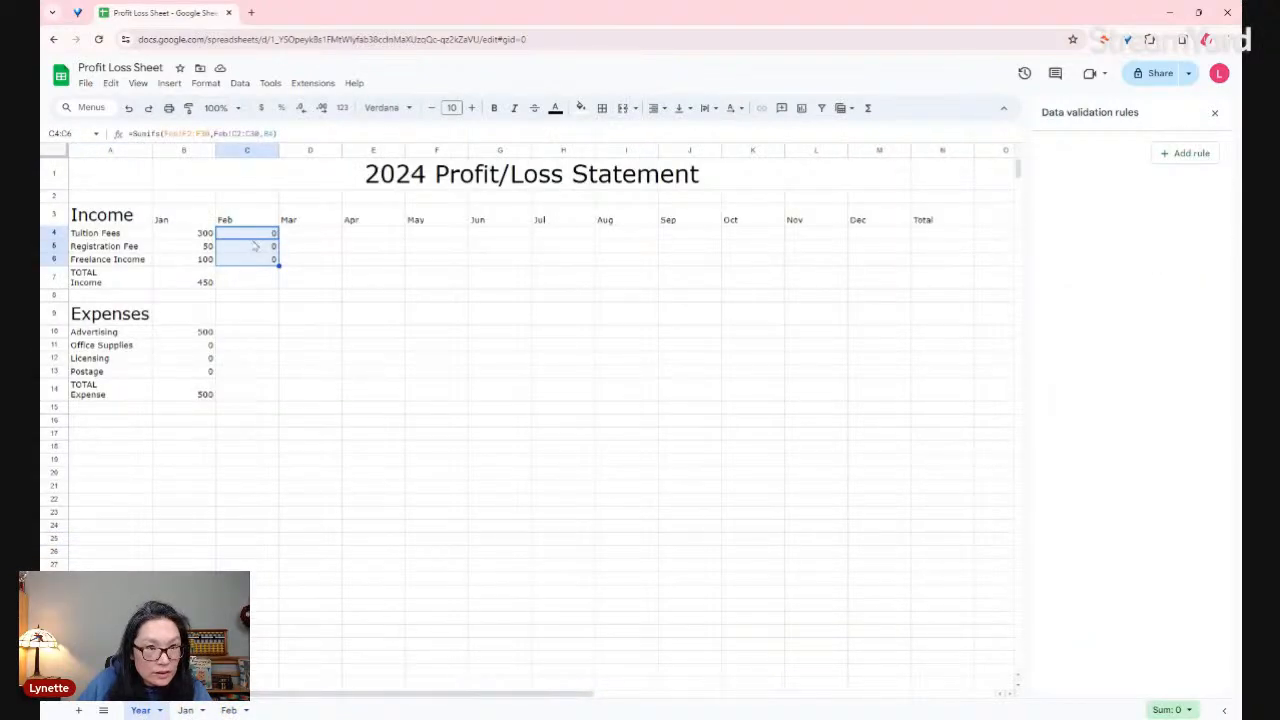
click(245, 236)
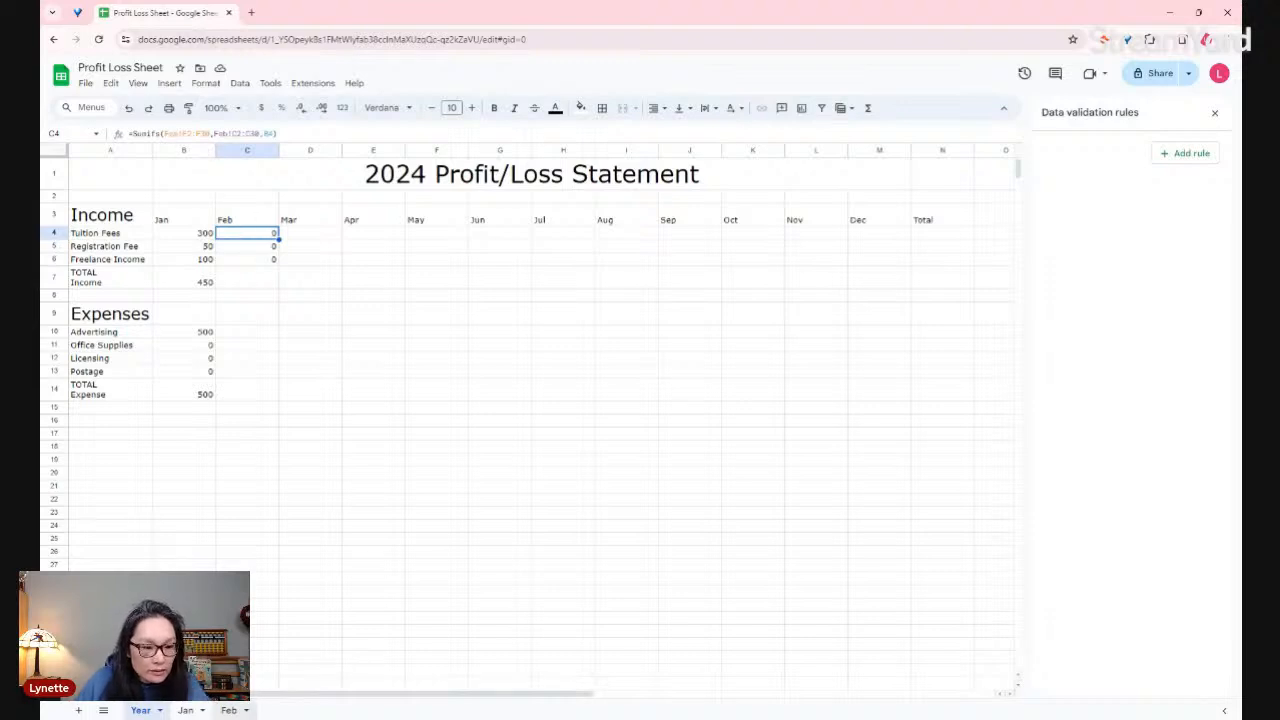
double_click(245, 234)
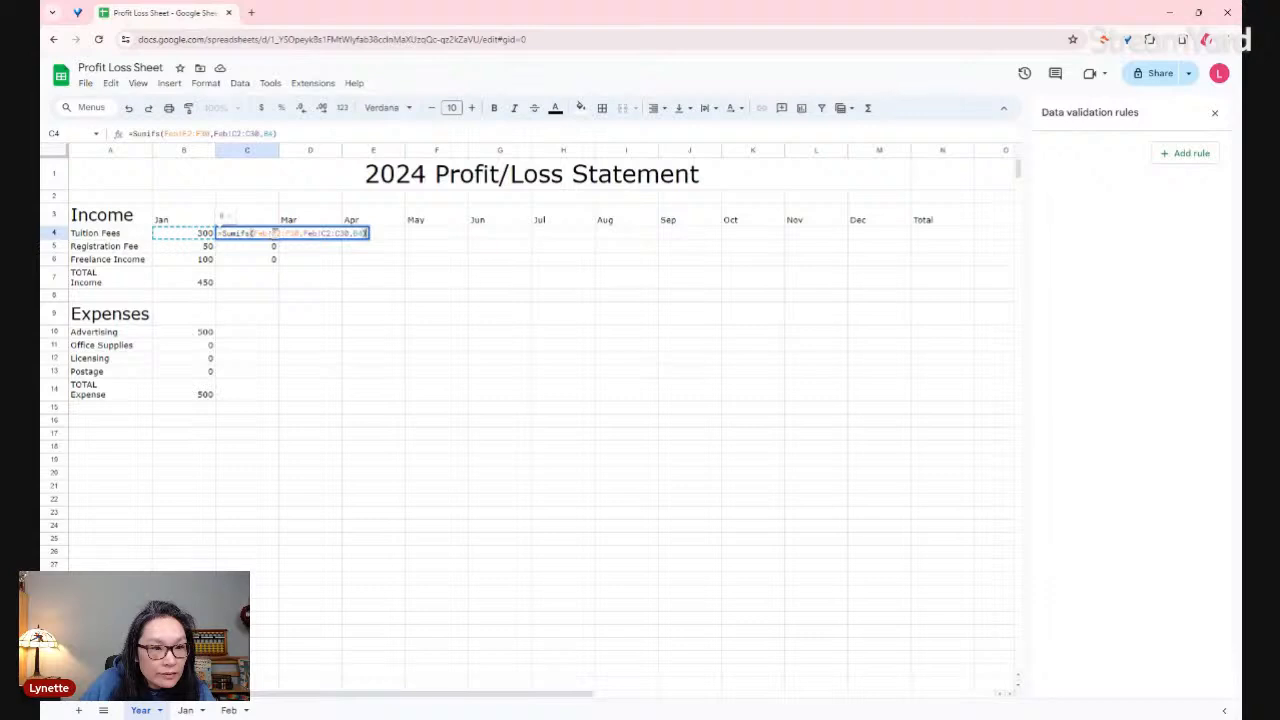
click(275, 233)
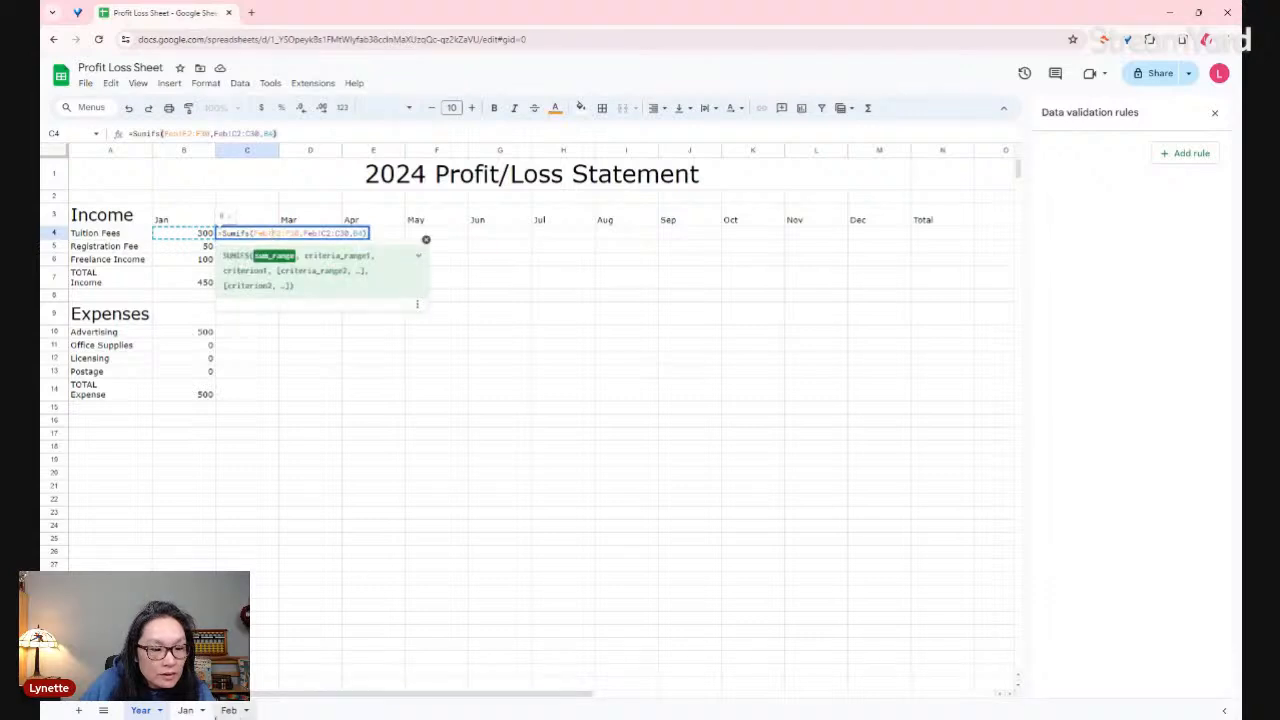
click(229, 710)
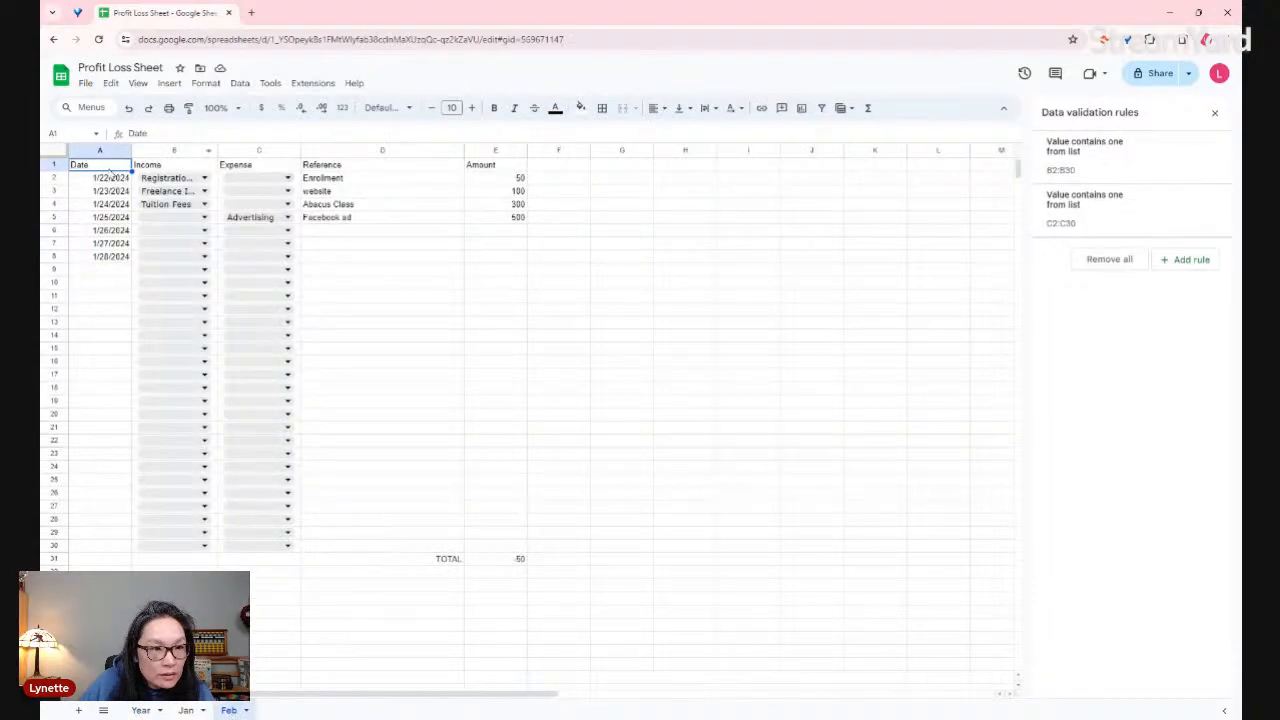
drag(506, 178, 495, 549)
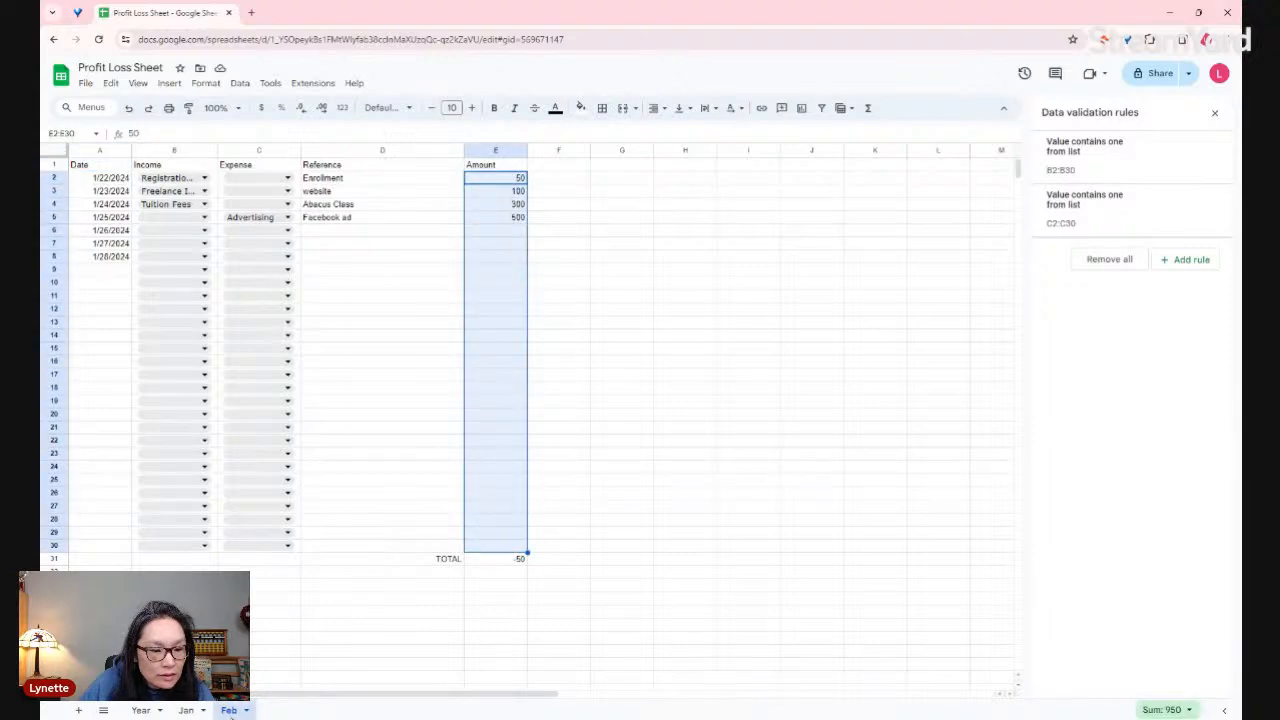
click(141, 710)
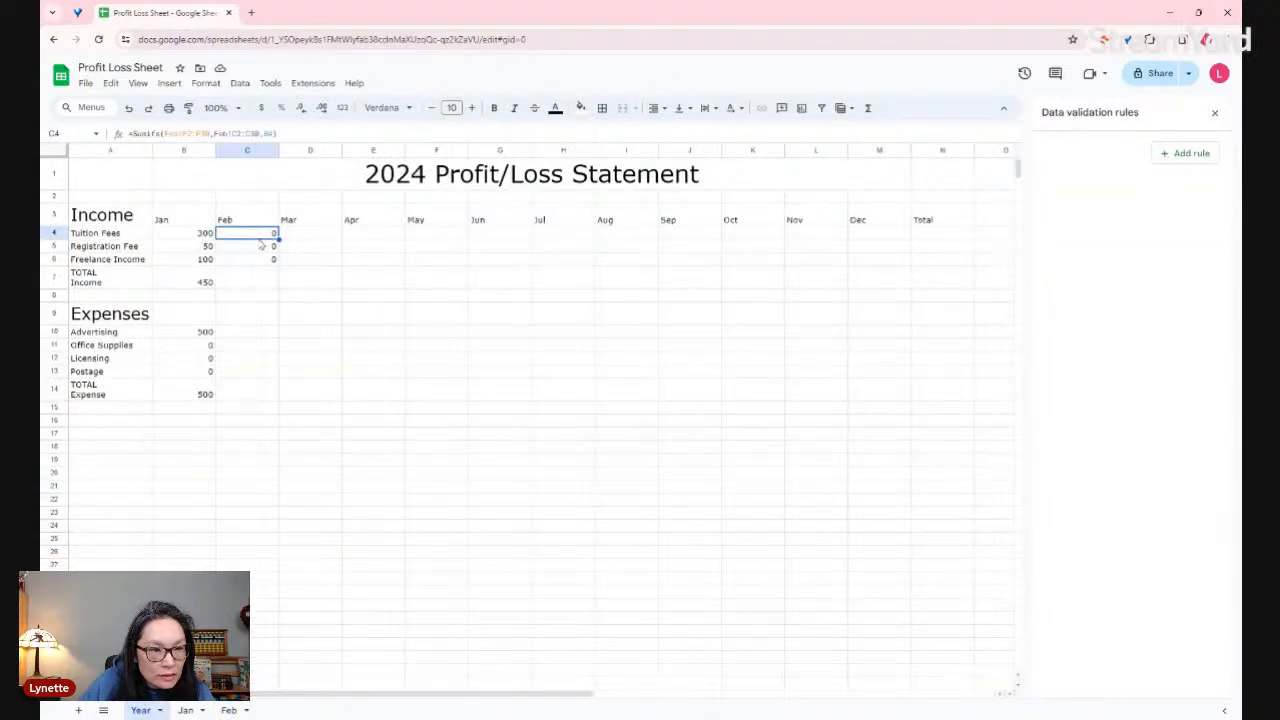
- Compare the ranges in the January and February Tuition Fees formulas, B4 and C4
click(199, 237)
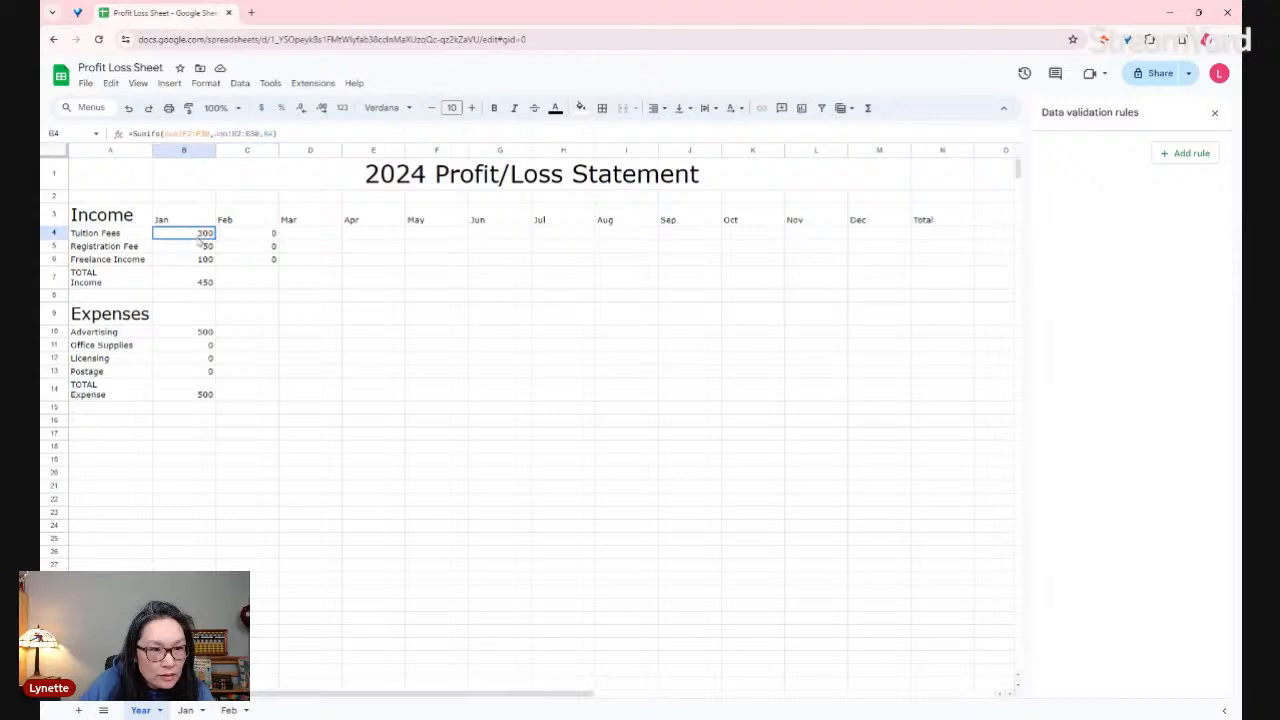
click(232, 238)
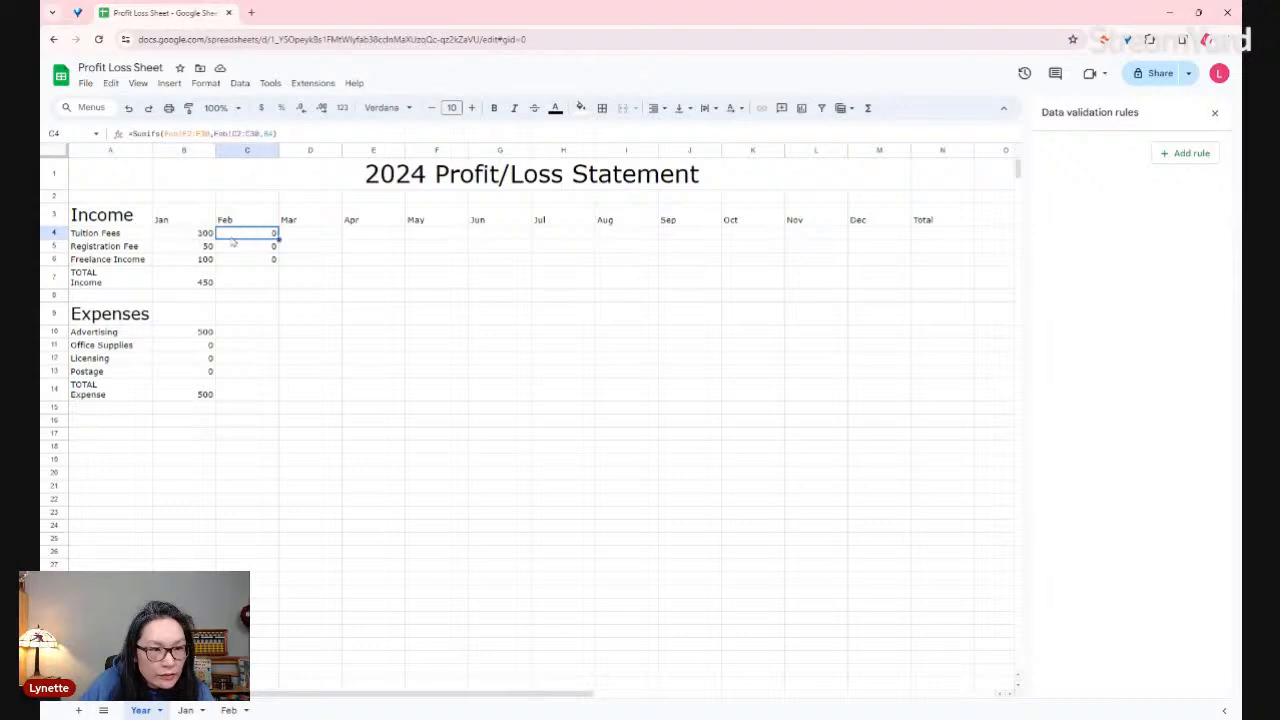
click(205, 238)
click(245, 241)
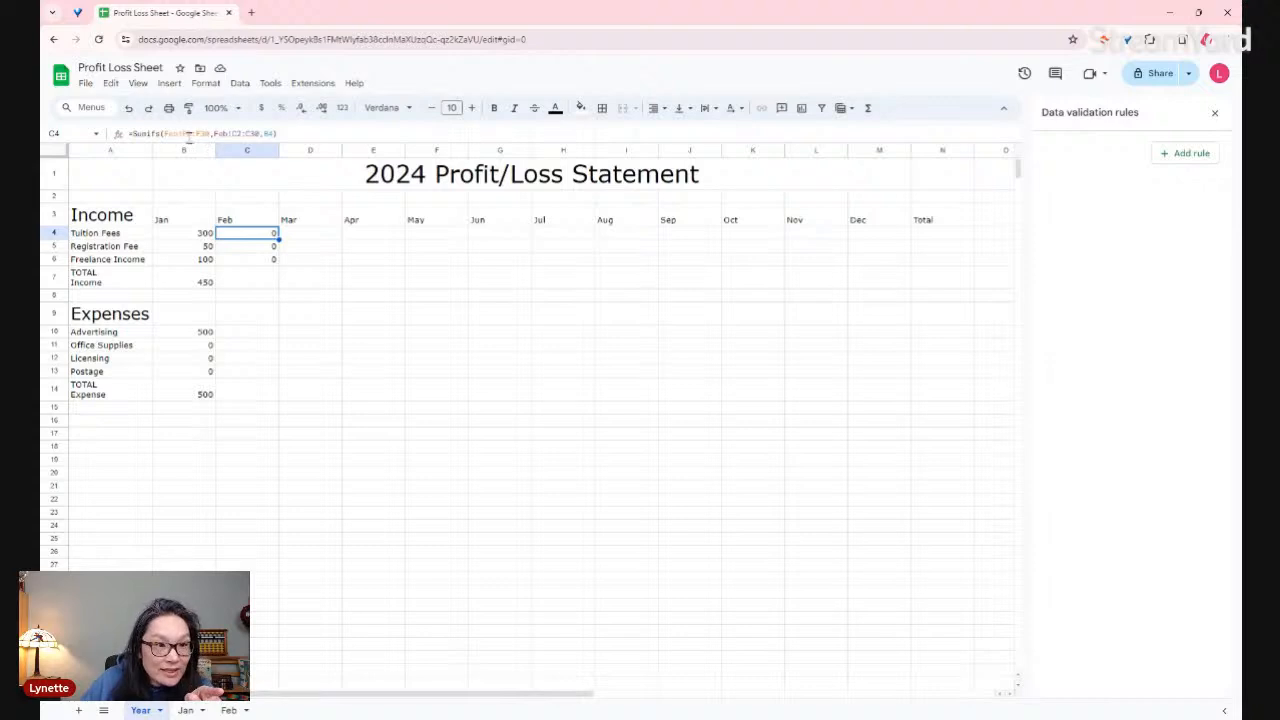
- Correct the sum range of the Feb Tuition Fees formula in C4 to Feb!e2:e30 and commit it
click(204, 134)
key(BackSpace)
text(E)
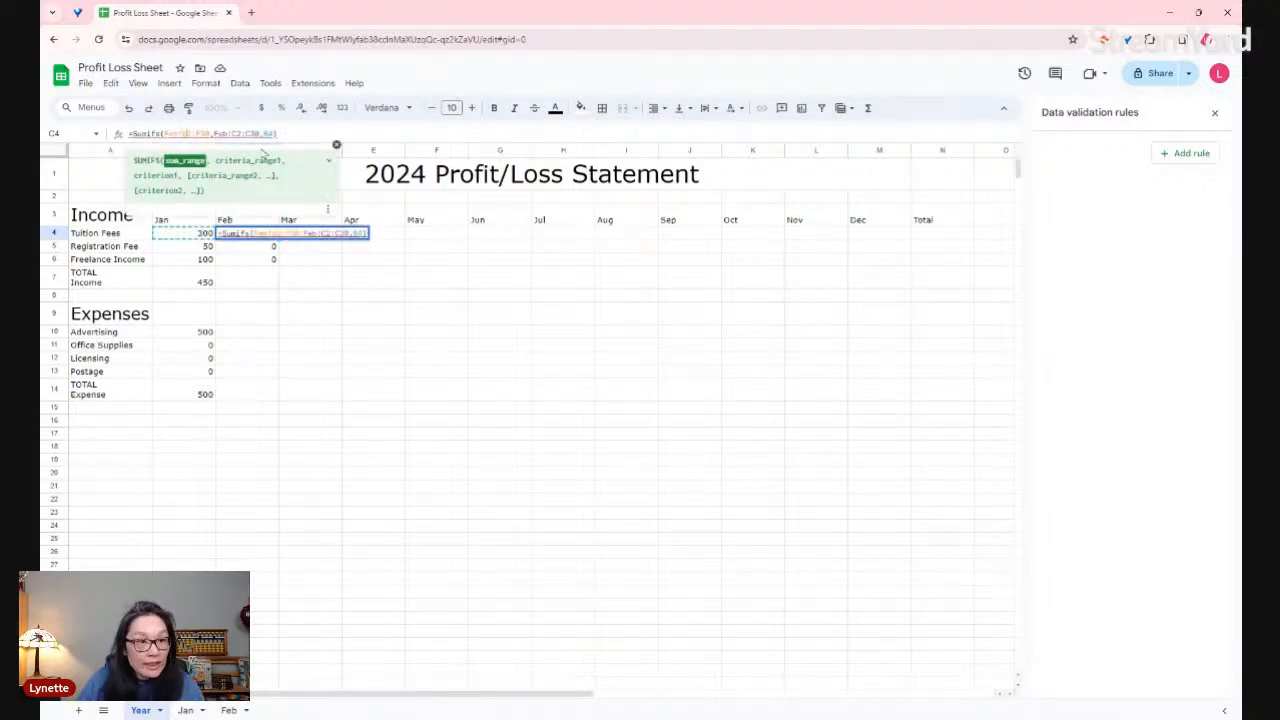
key(BackSpace)
text(e)
key(Right)
key(Right)
key(Right)
key(Right)
key(Right)
key(Right)
key(Right)
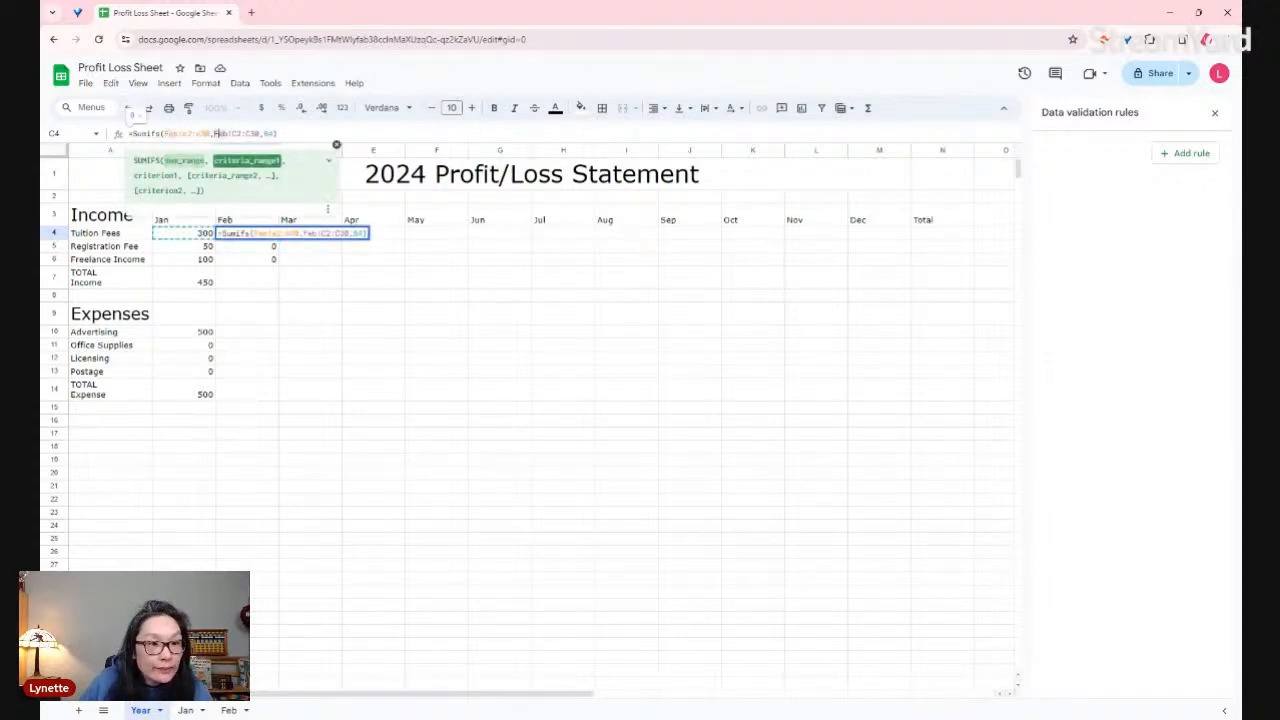
key(Return)
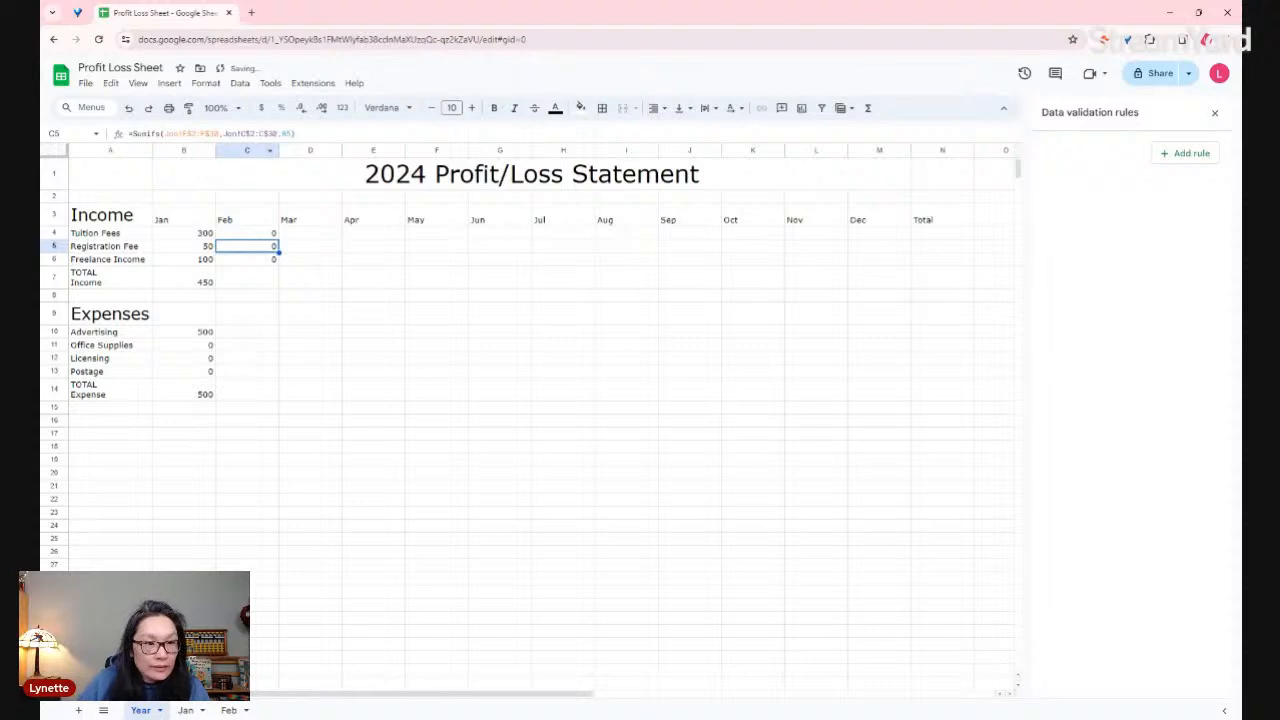
- Change the criteria range of the Feb Registration Fee formula in C5 to B$2:B$30 and commit it
click(254, 133)
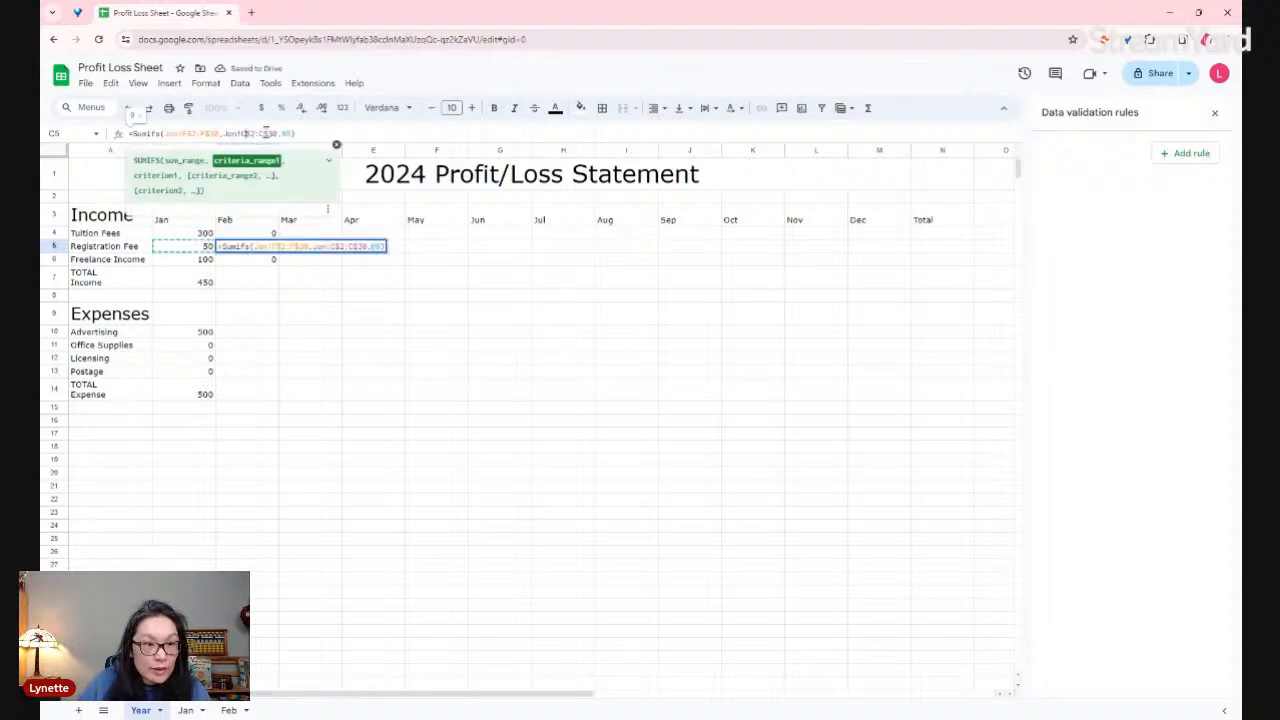
key(BackSpace)
key(BackSpace)
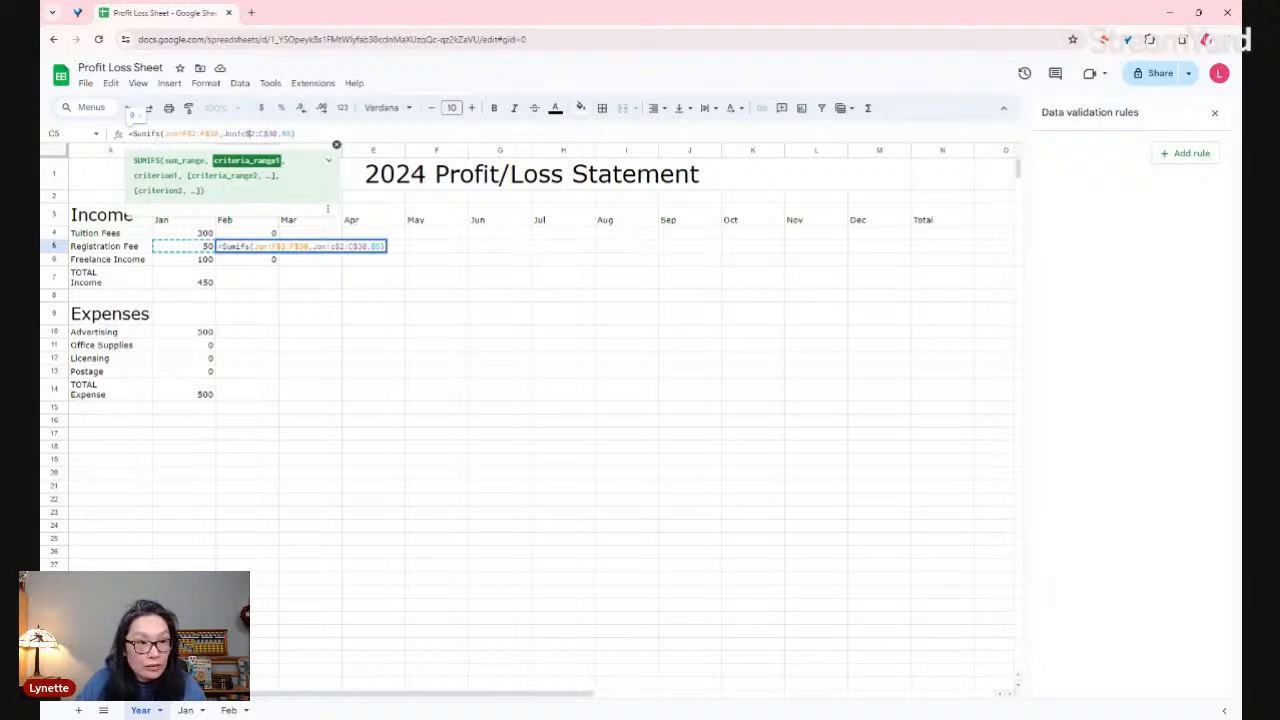
text(b)
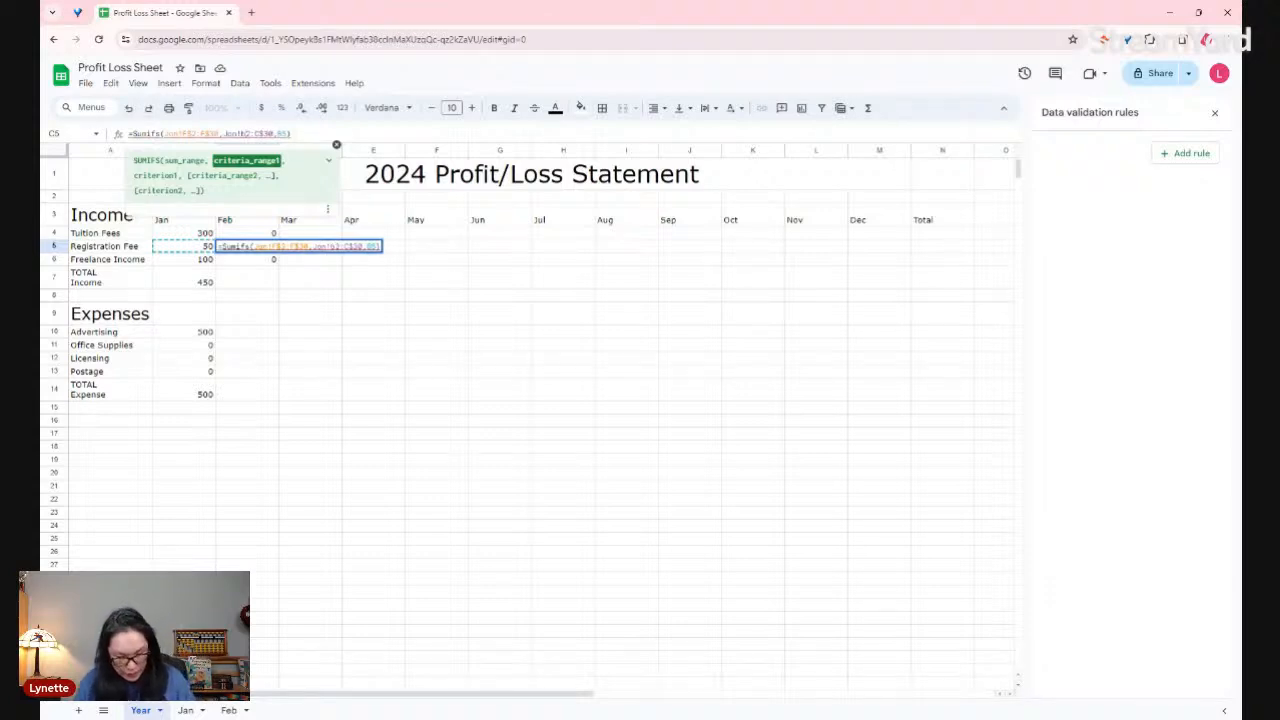
text($)
key(Left)
key(BackSpace)
text($)
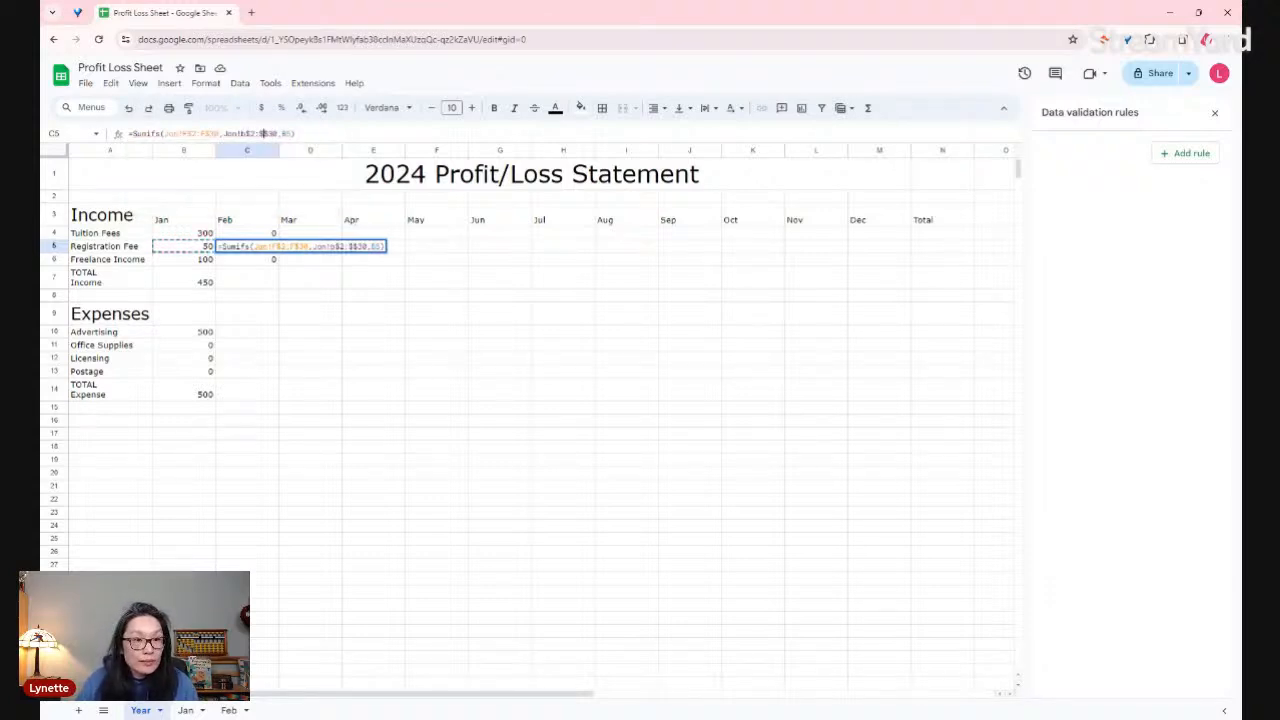
text(B)
key(Return)
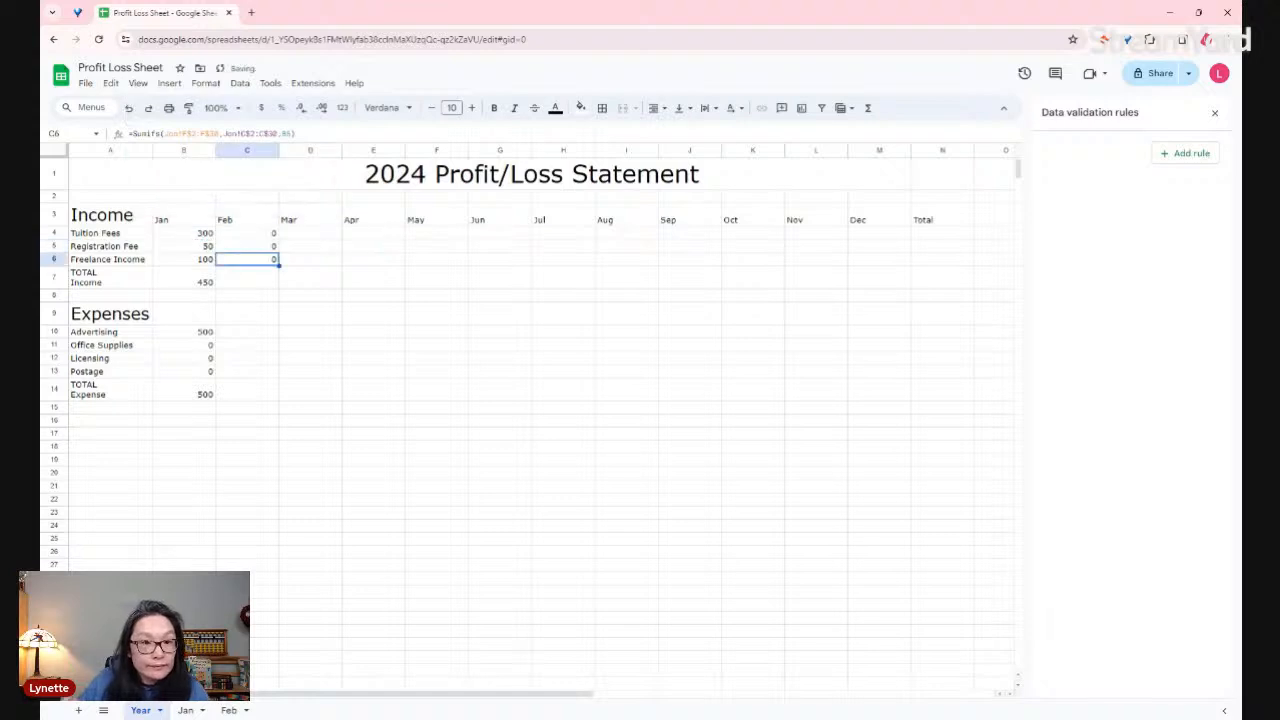
- Lock the row references of the sum range in the Feb Tuition Fees formula in C4 as Feb!E$2:E$30
click(270, 232)
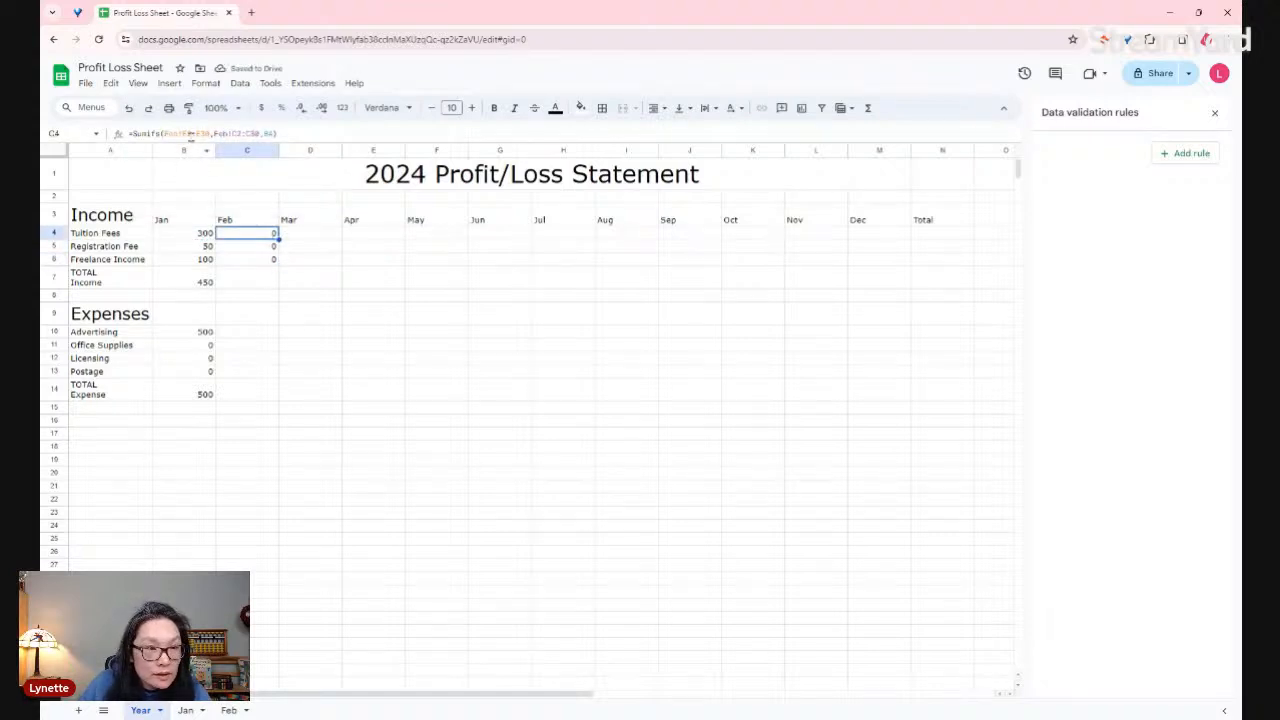
click(190, 135)
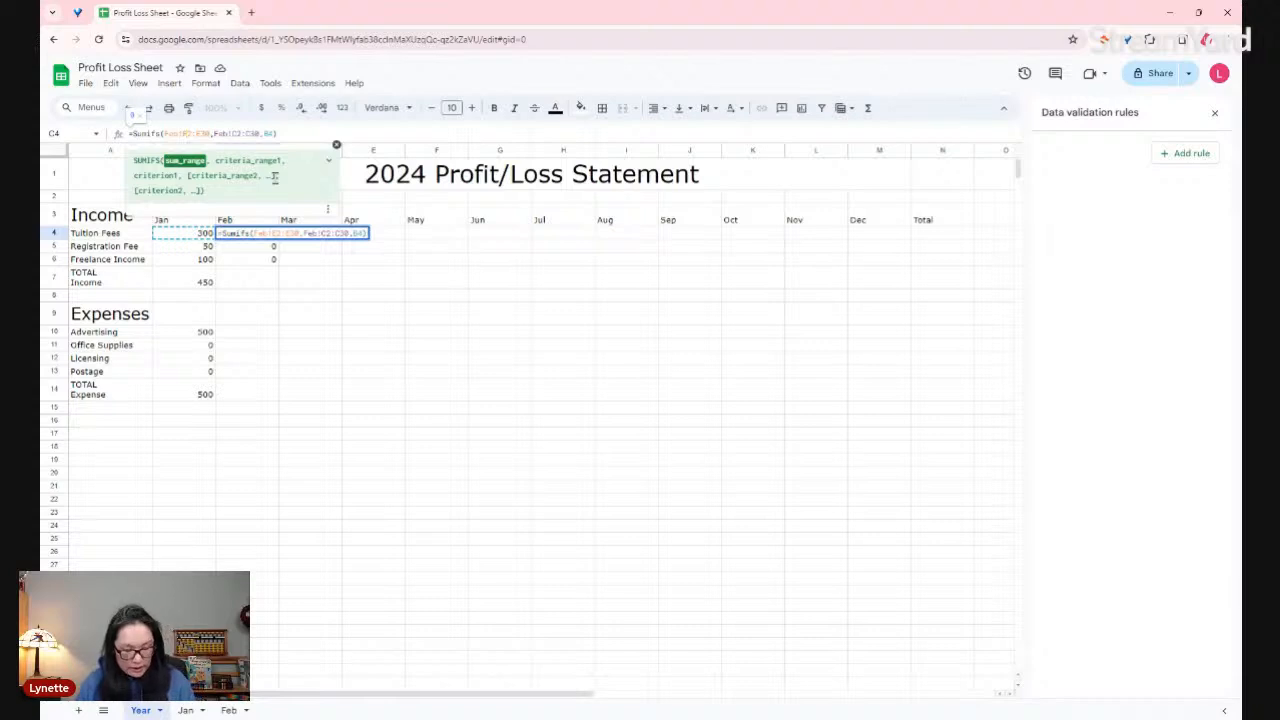
text(4)
key(BackSpace)
text($2:E)
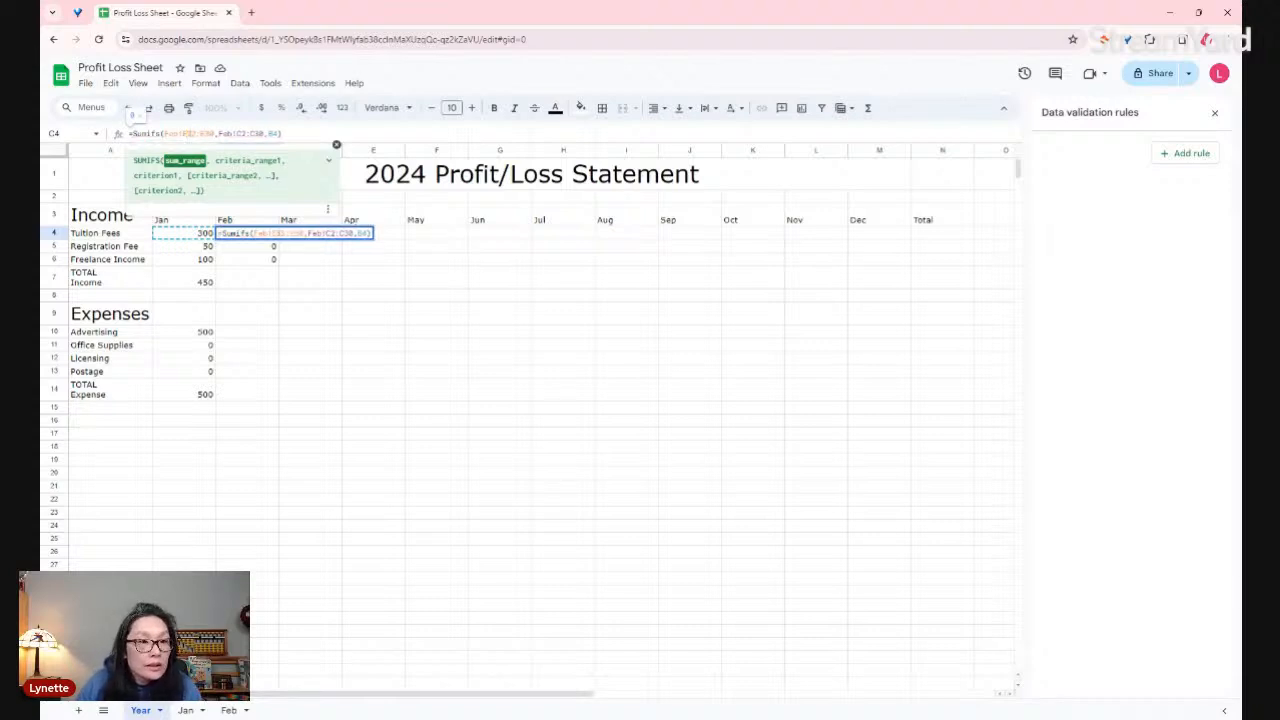
text($)
key(Right)
key(Right)
key(Right)
key(Right)
key(Right)
key(Right)
key(Right)
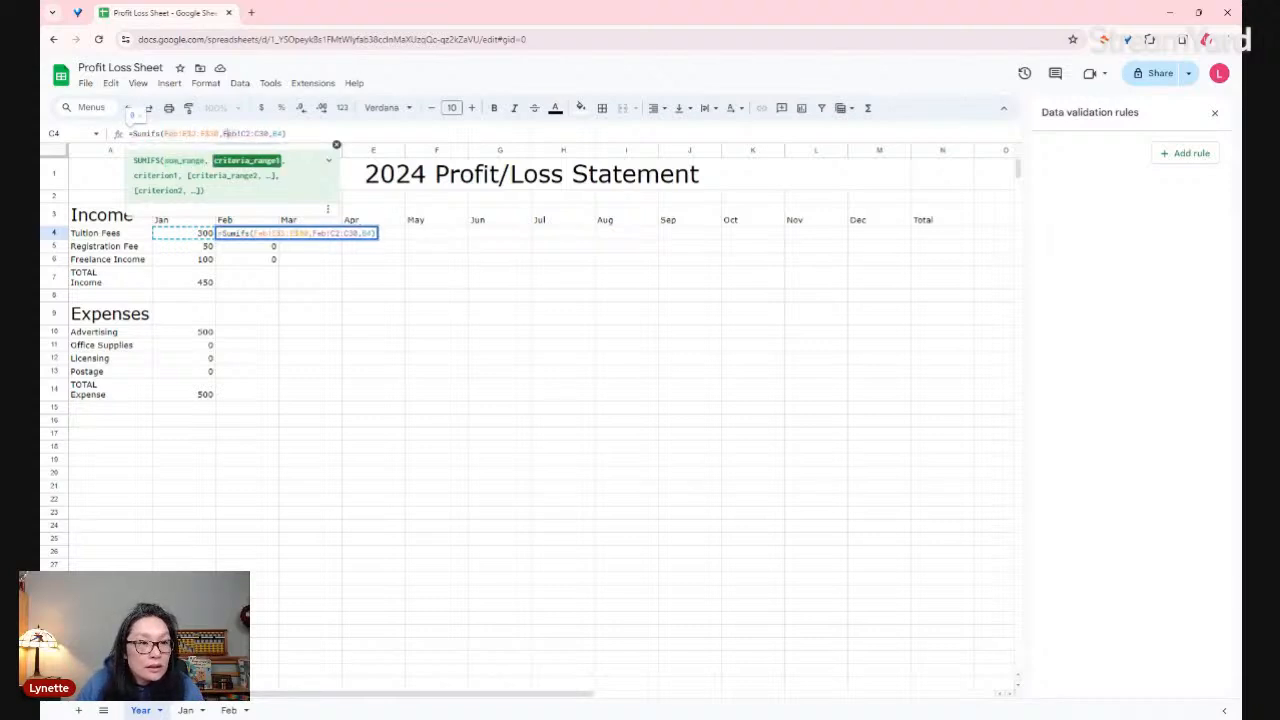
- Change the criteria range of the Feb Tuition Fees formula in C4 to Feb!B$2:B$30
text($D)
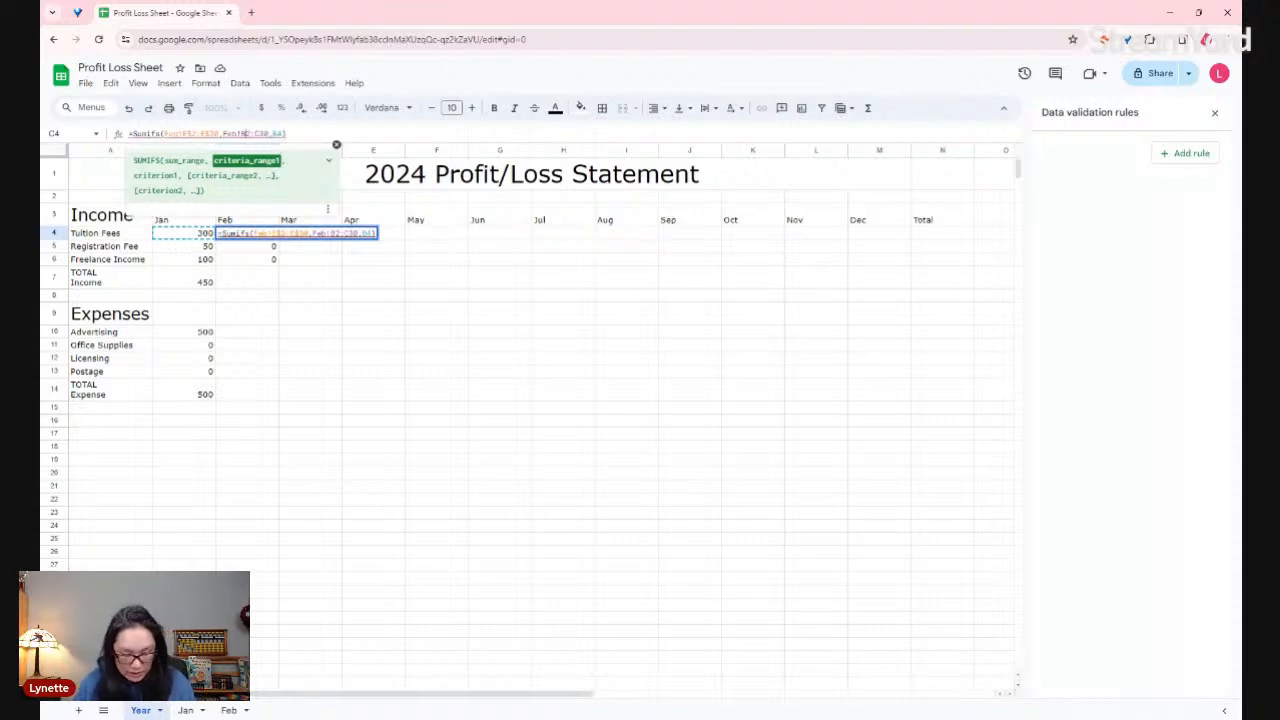
text($)
key(BackSpace)
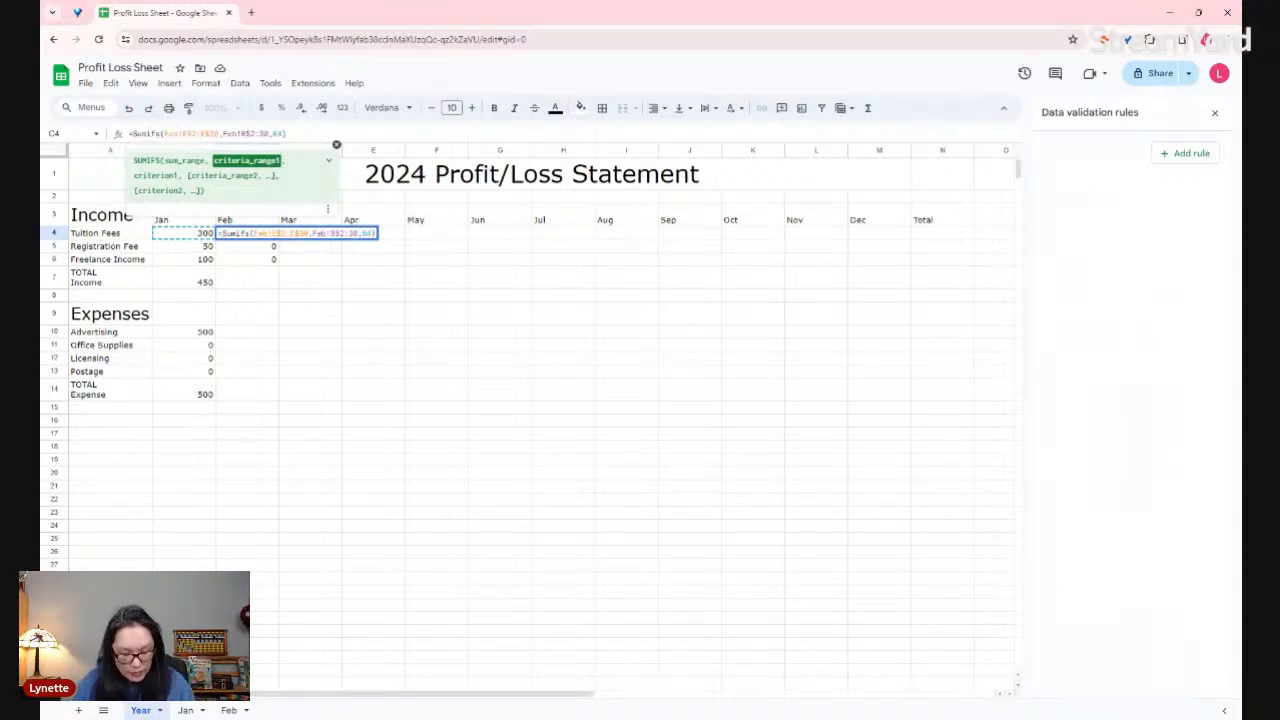
text($D)
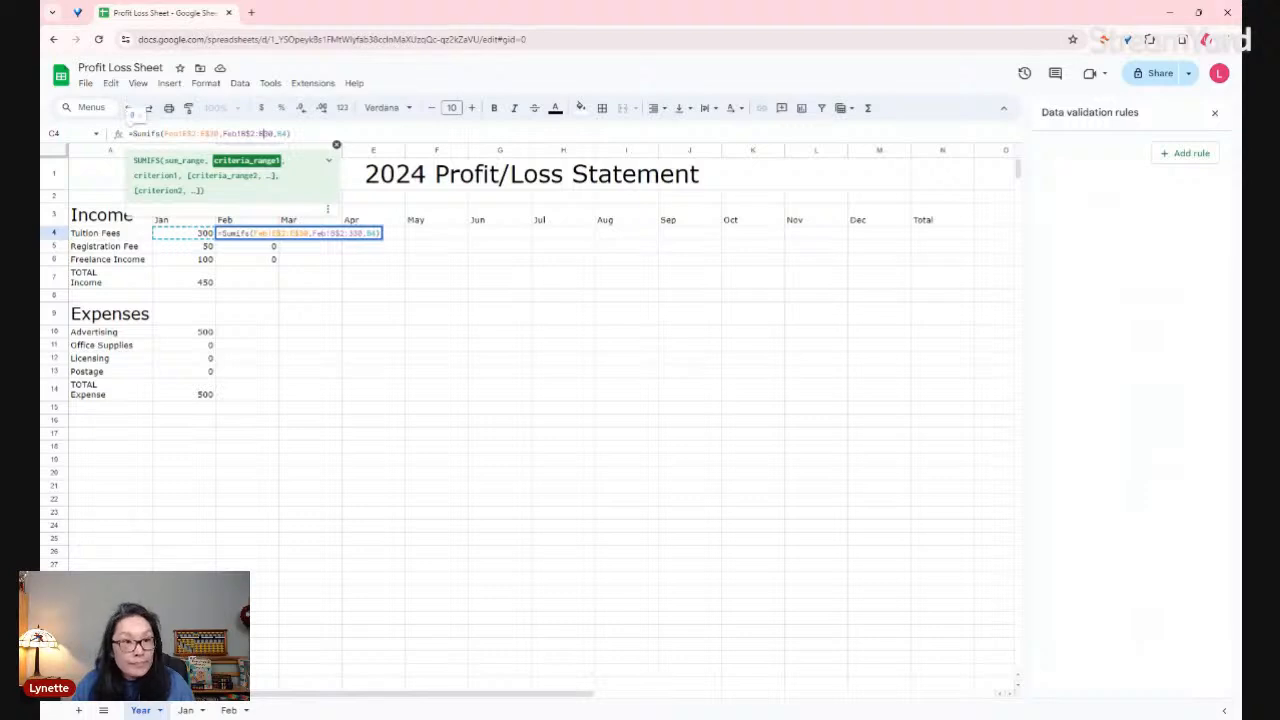
text($)
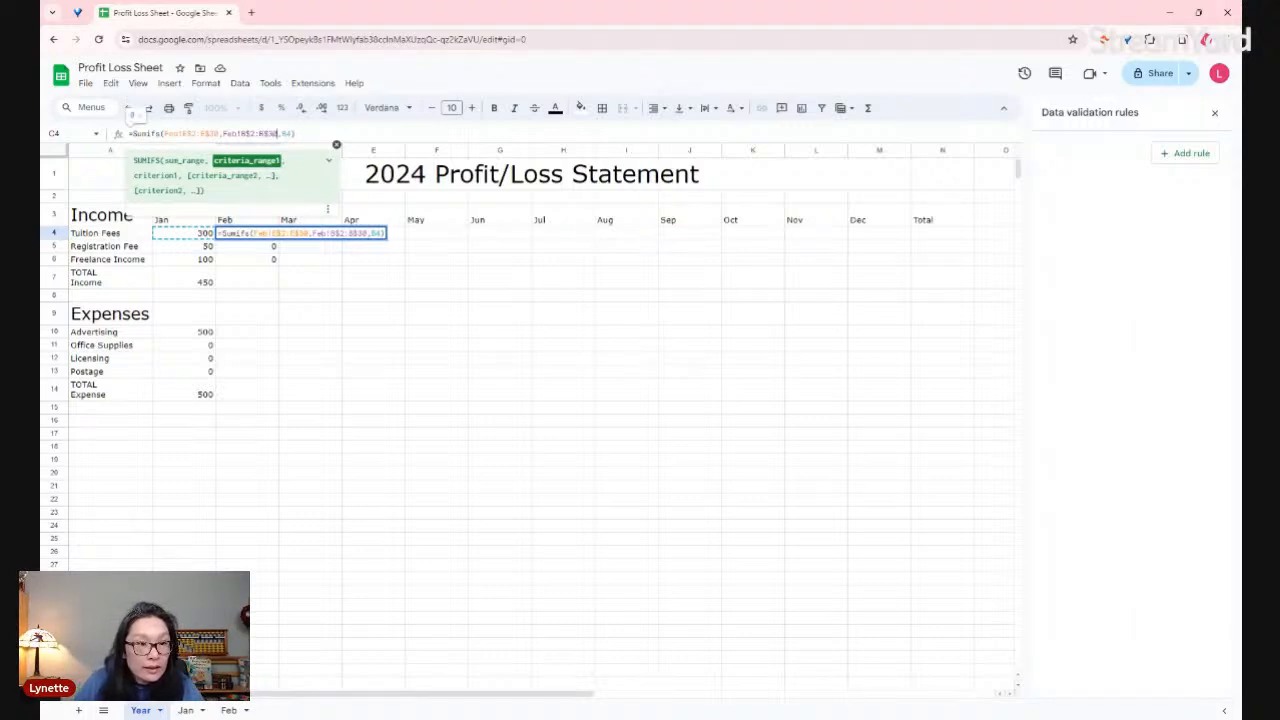
key(Right)
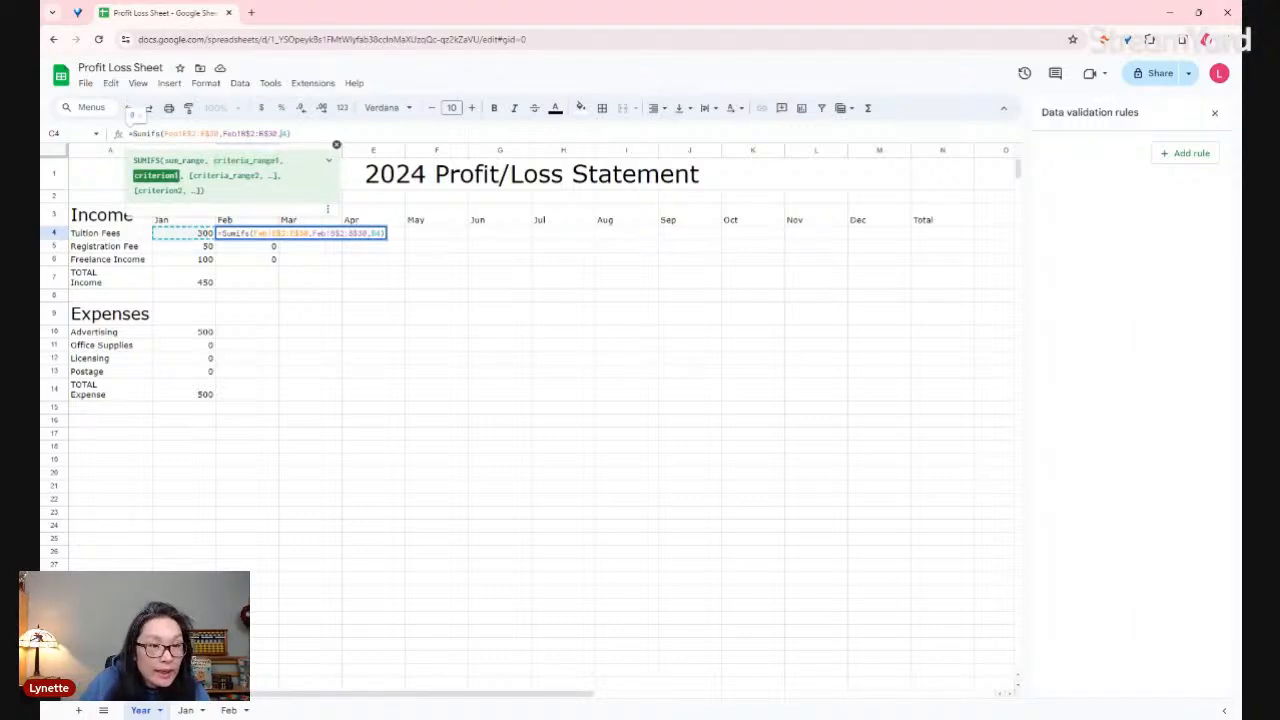
- Set the criterion of the Feb Tuition Fees formula to $A4 and fill the formula down from C4 to C6
key(BackSpace)
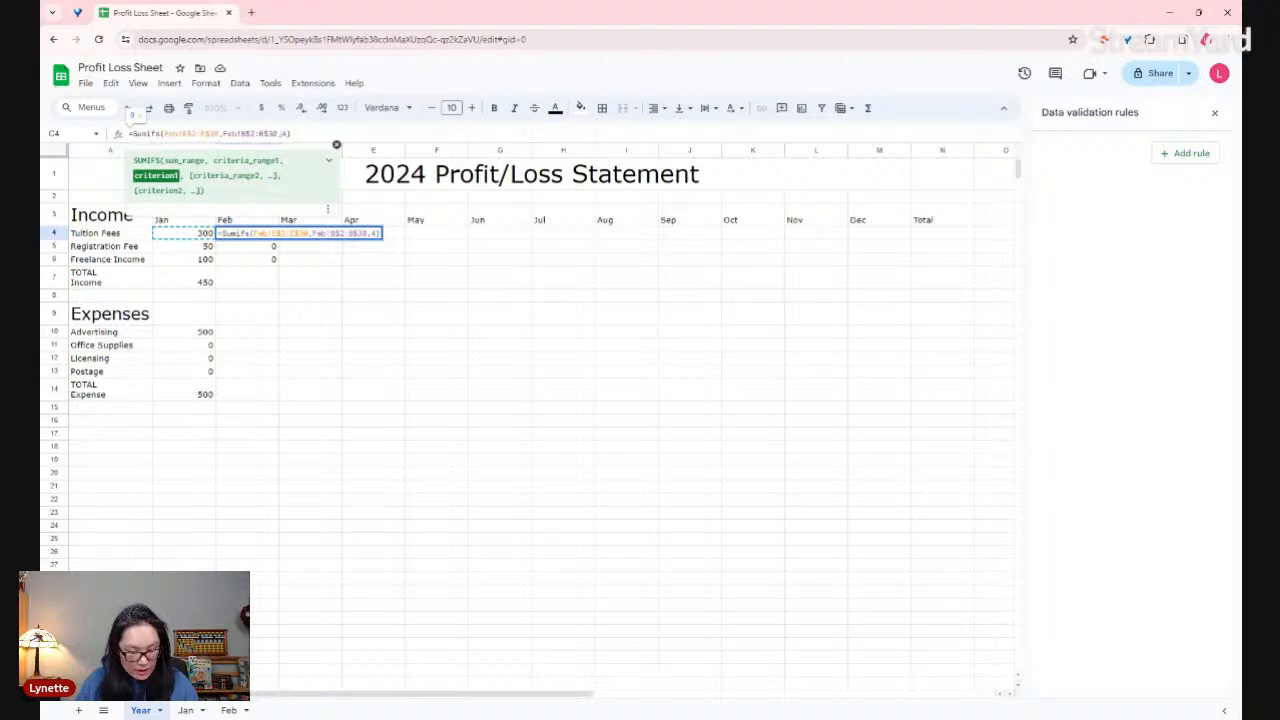
text($A)
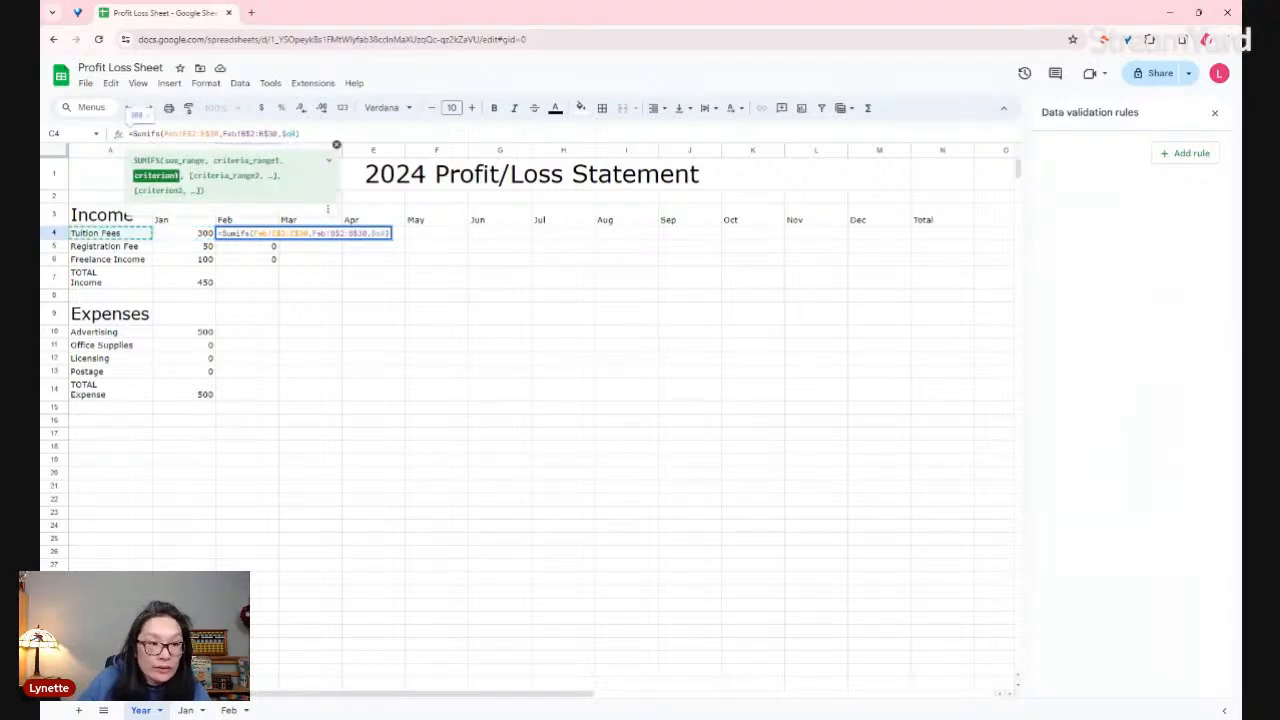
key(Return)
click(262, 232)
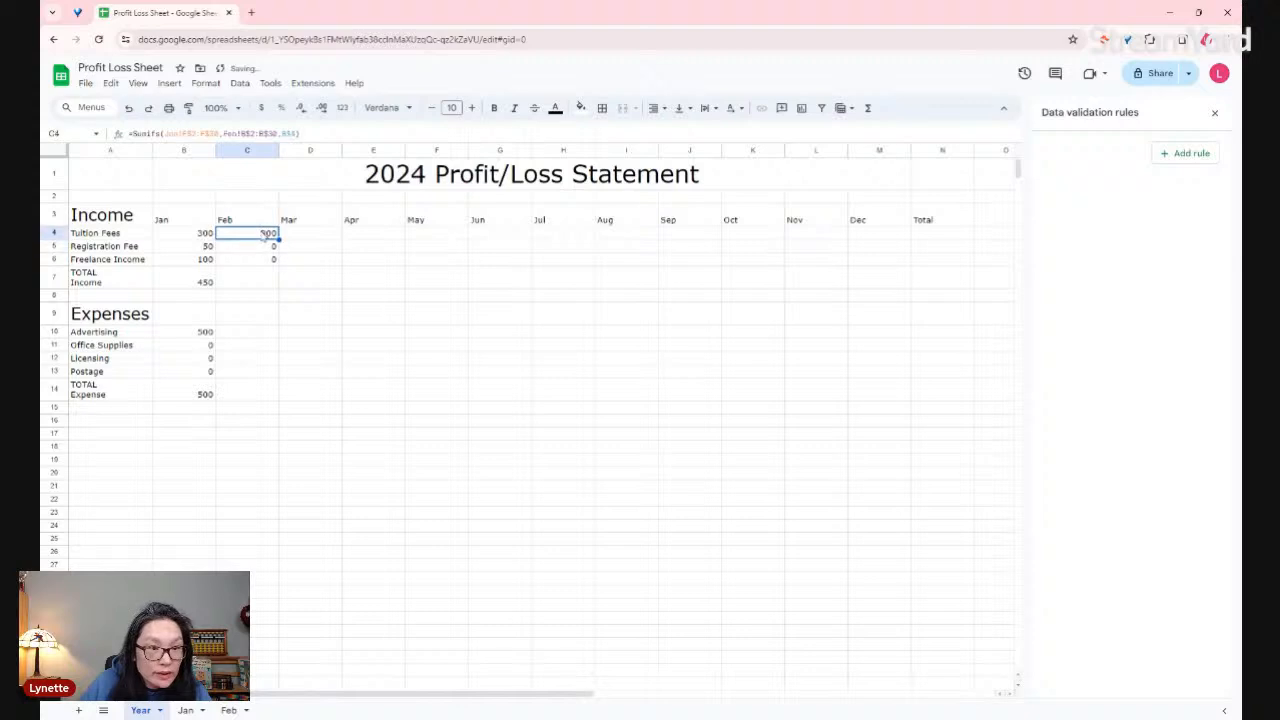
drag(279, 239, 279, 264)
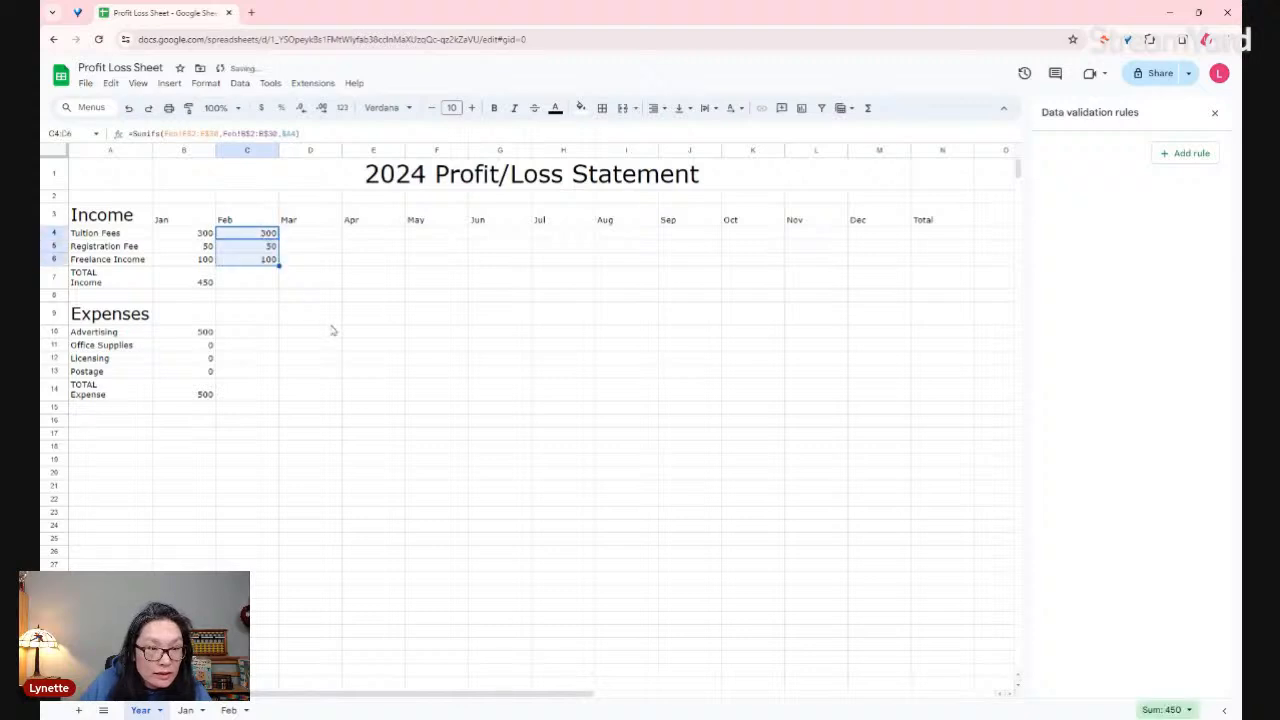
- Fill the January TOTAL Income formula from B7 across to the Dec column, M7
click(246, 291)
click(209, 289)
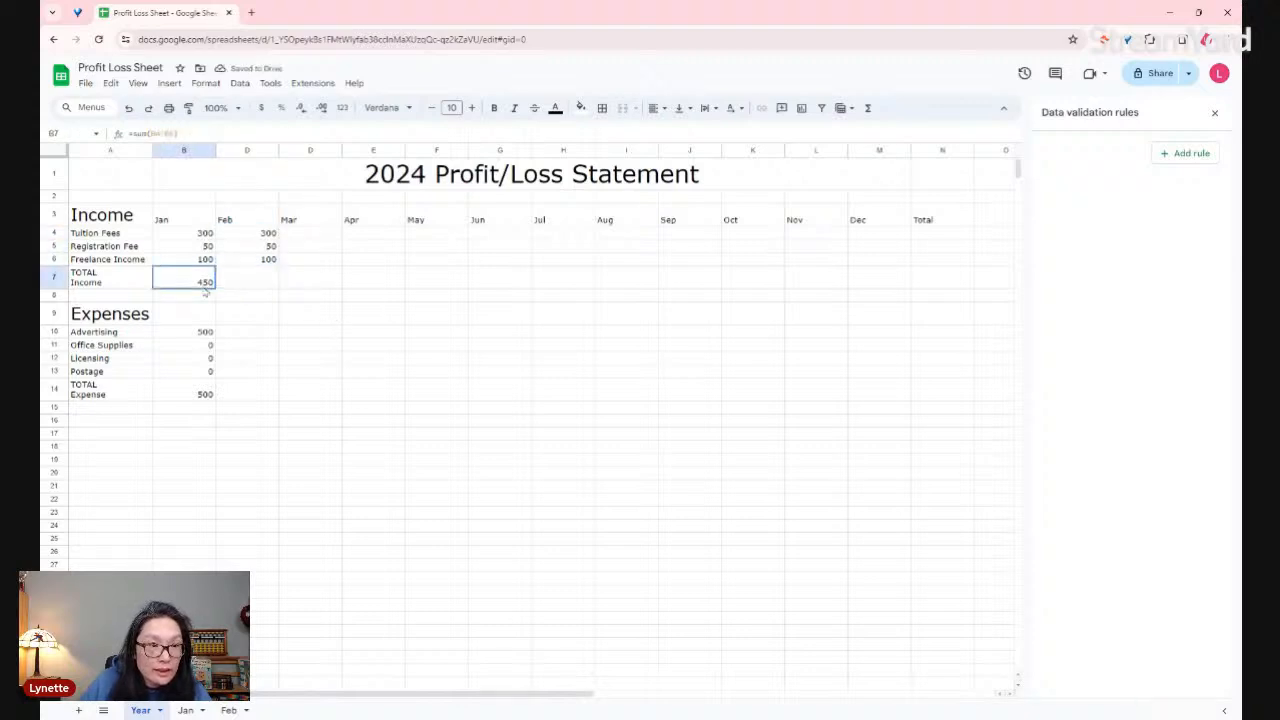
click(268, 292)
click(200, 292)
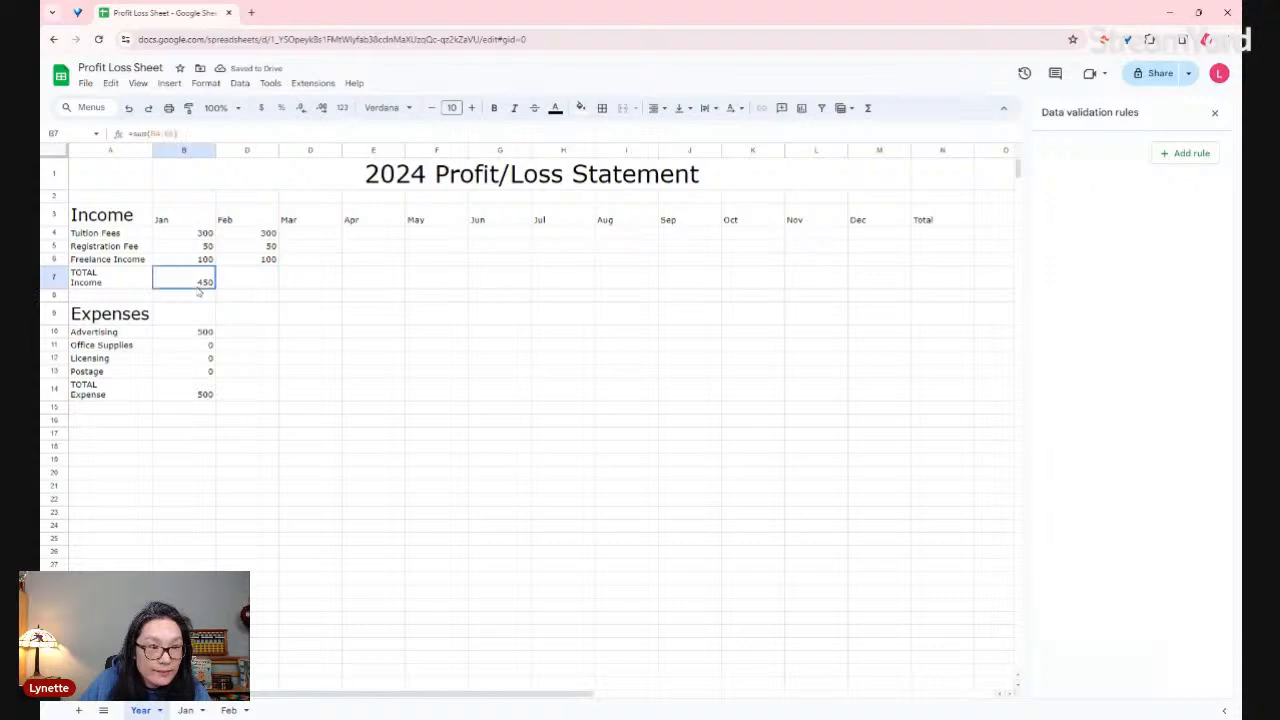
click(263, 290)
click(212, 287)
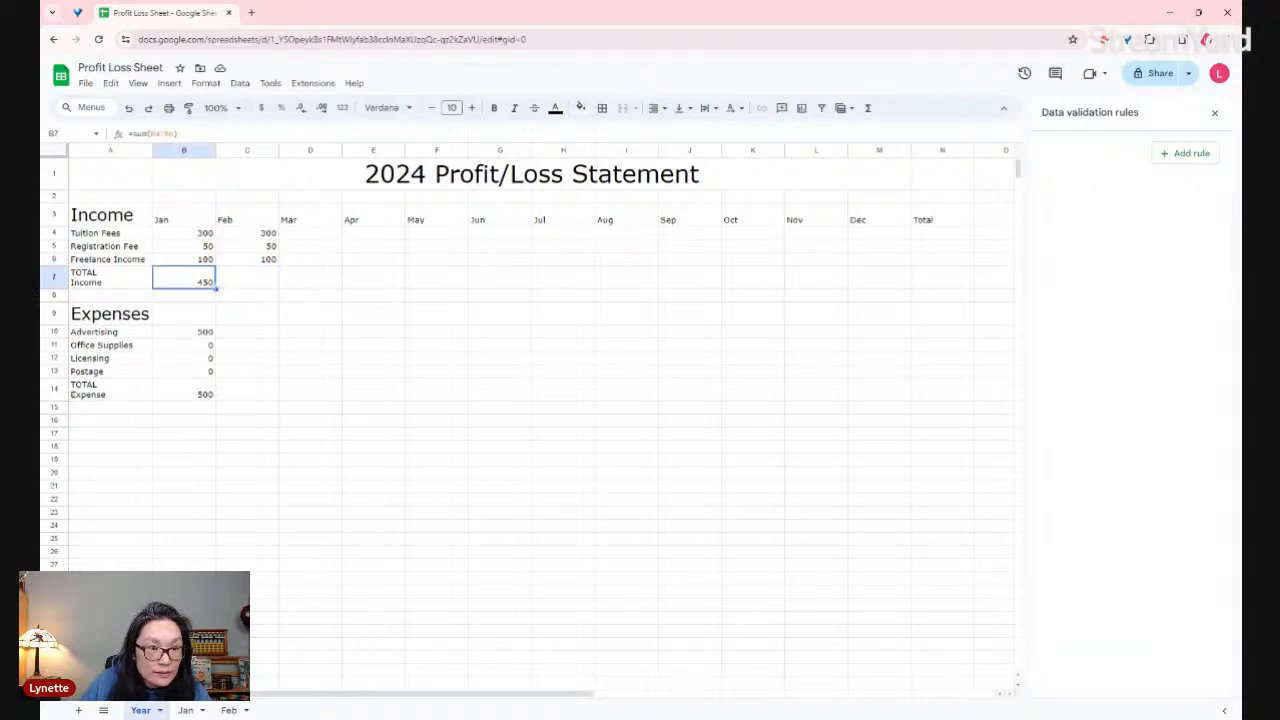
drag(215, 287, 893, 292)
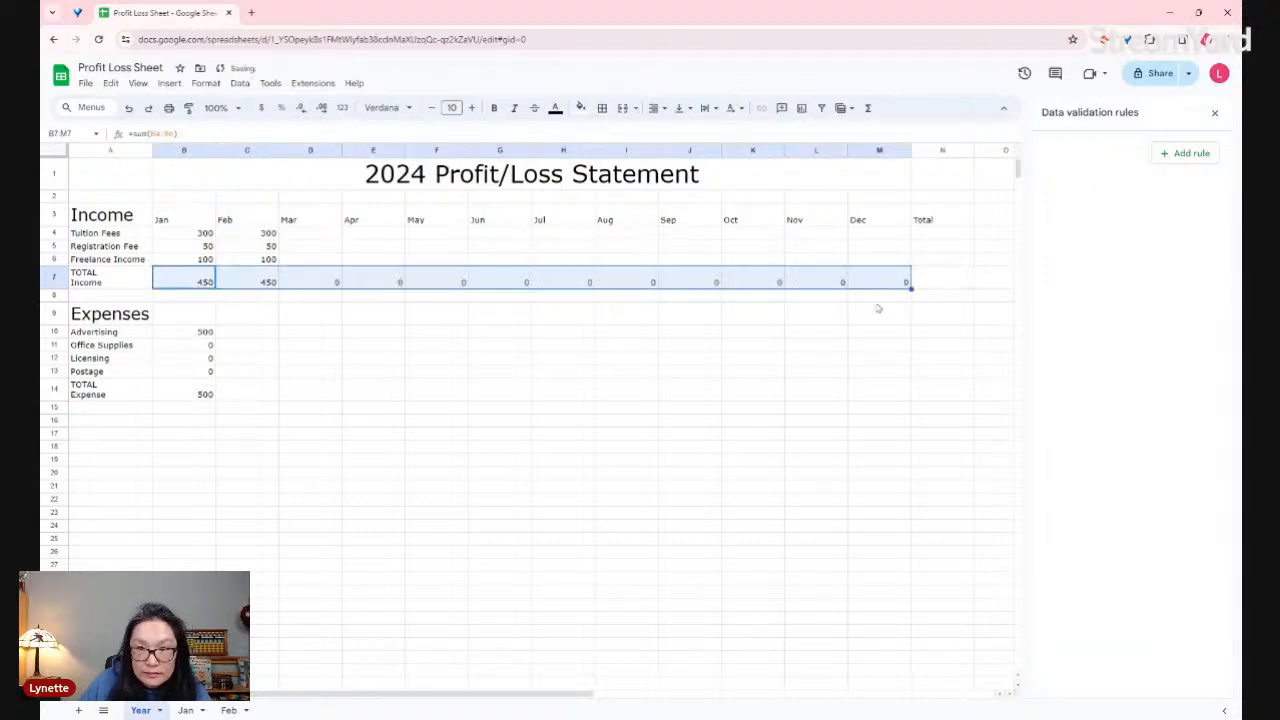
click(310, 345)
drag(266, 235, 266, 262)
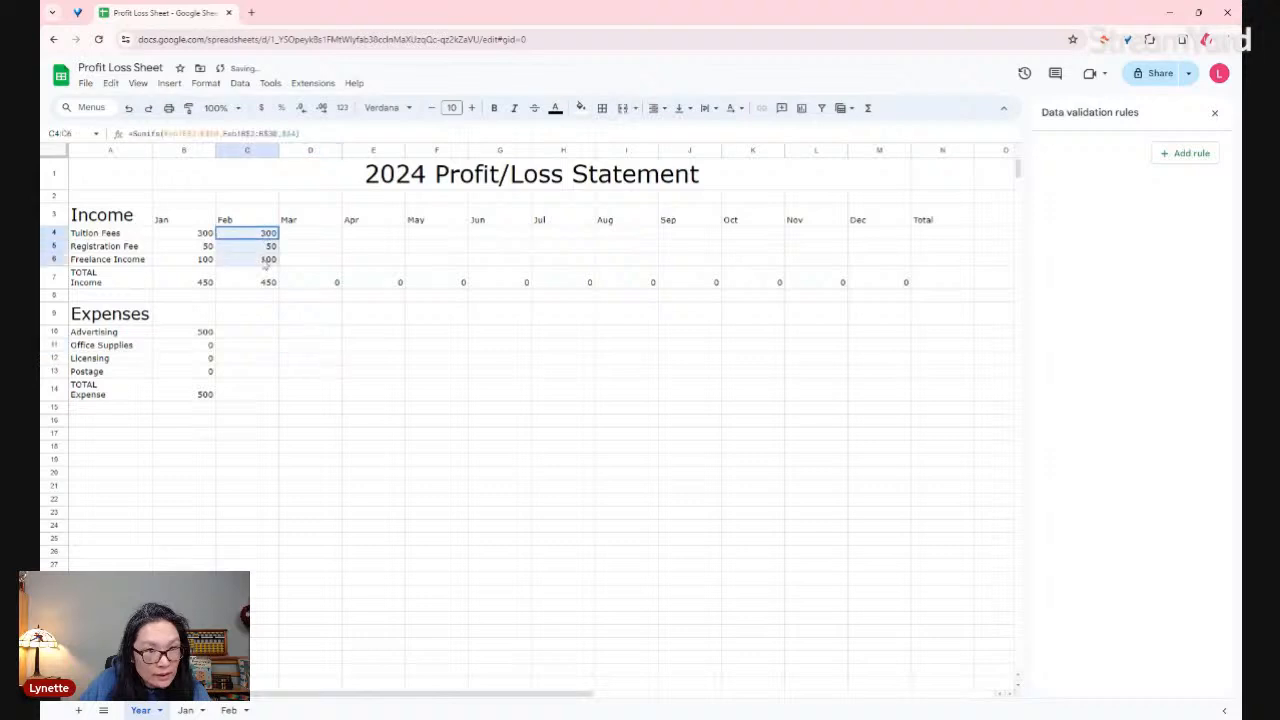
click(251, 334)
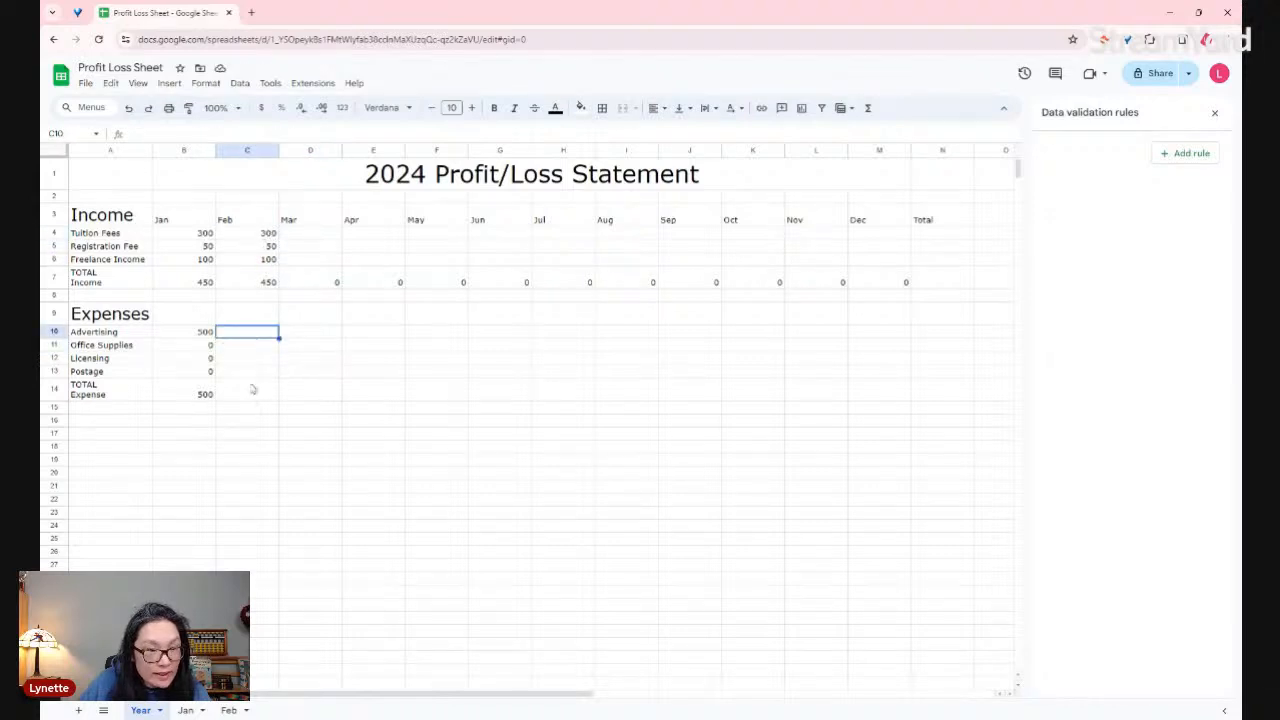
click(272, 233)
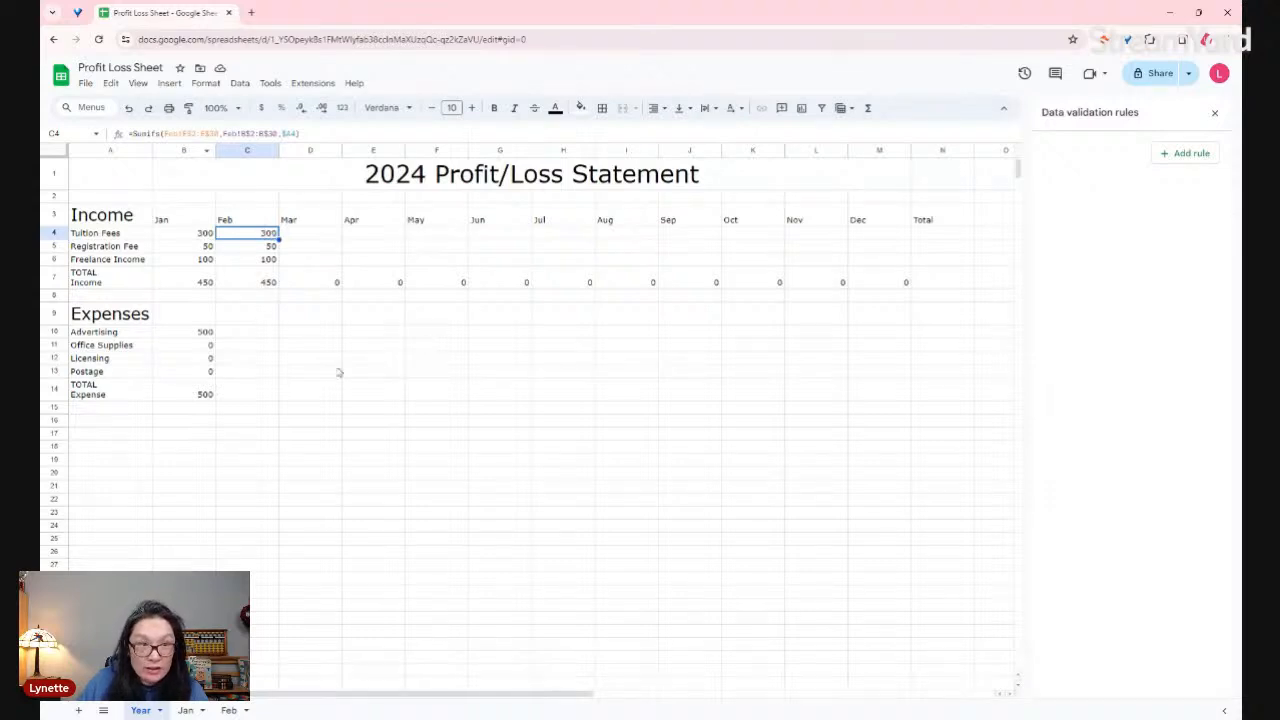
click(274, 336)
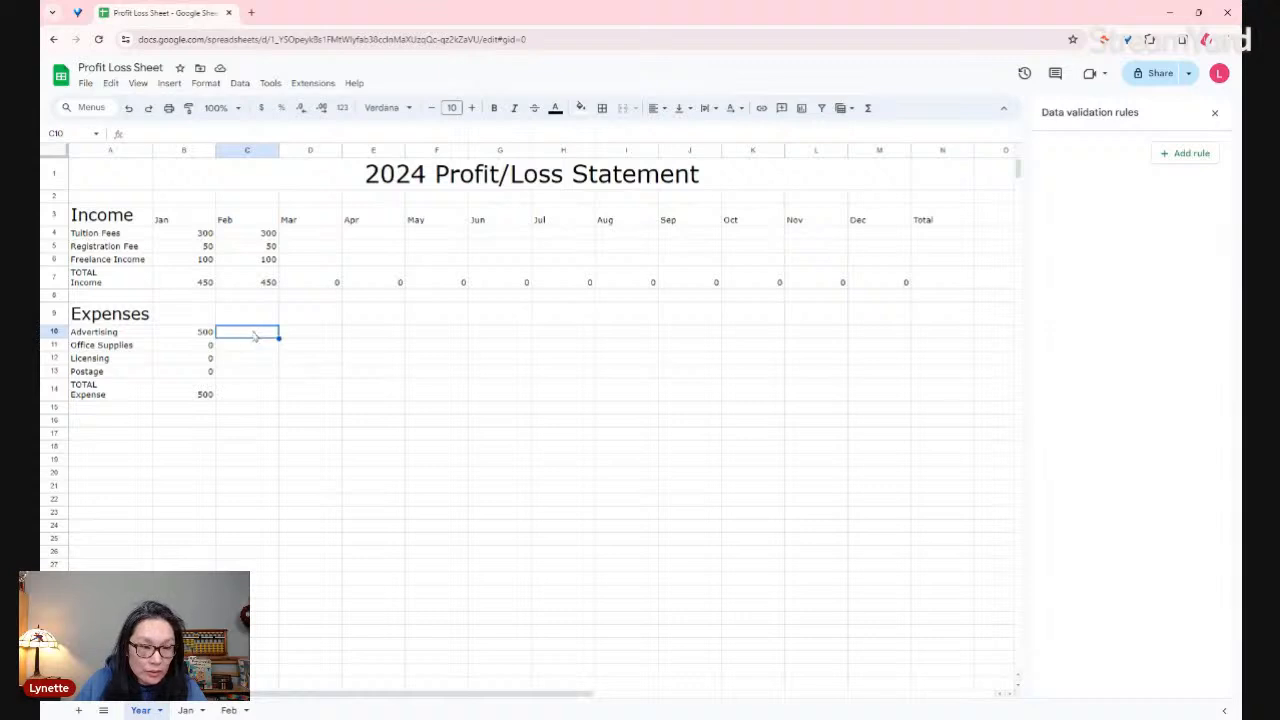
- Make the sum range of the January Advertising formula in B10 fully absolute as Jan!$F$2:$F$30
click(209, 337)
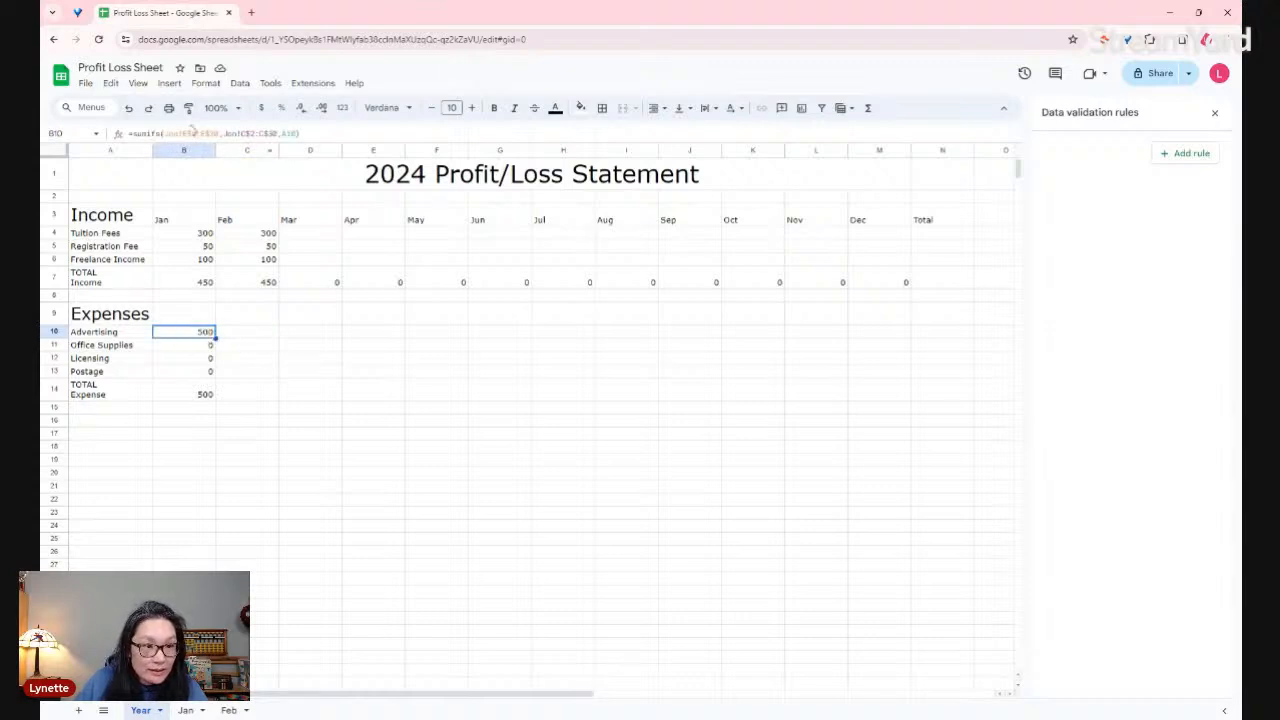
click(185, 134)
key(Left)
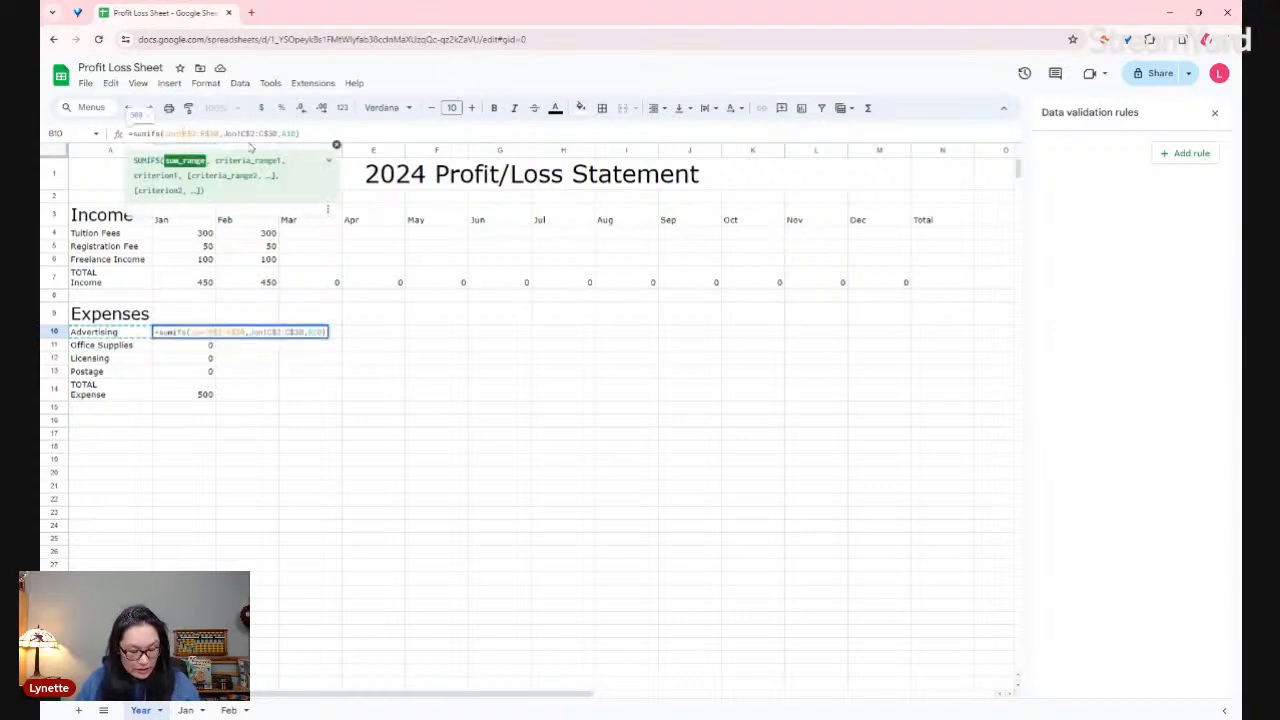
text($F)
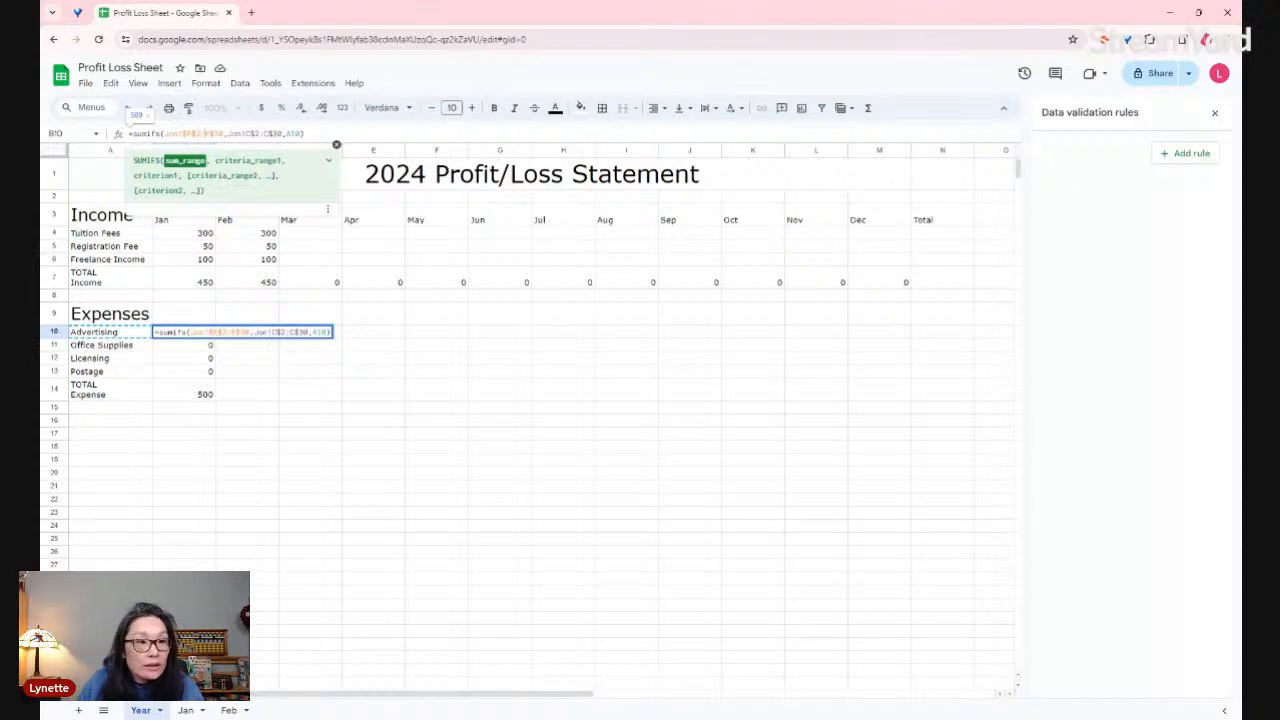
text($)
- Make the criteria range of the January Advertising formula in B10 fully absolute as Jan!$C$2:$C$30
double_click(241, 134)
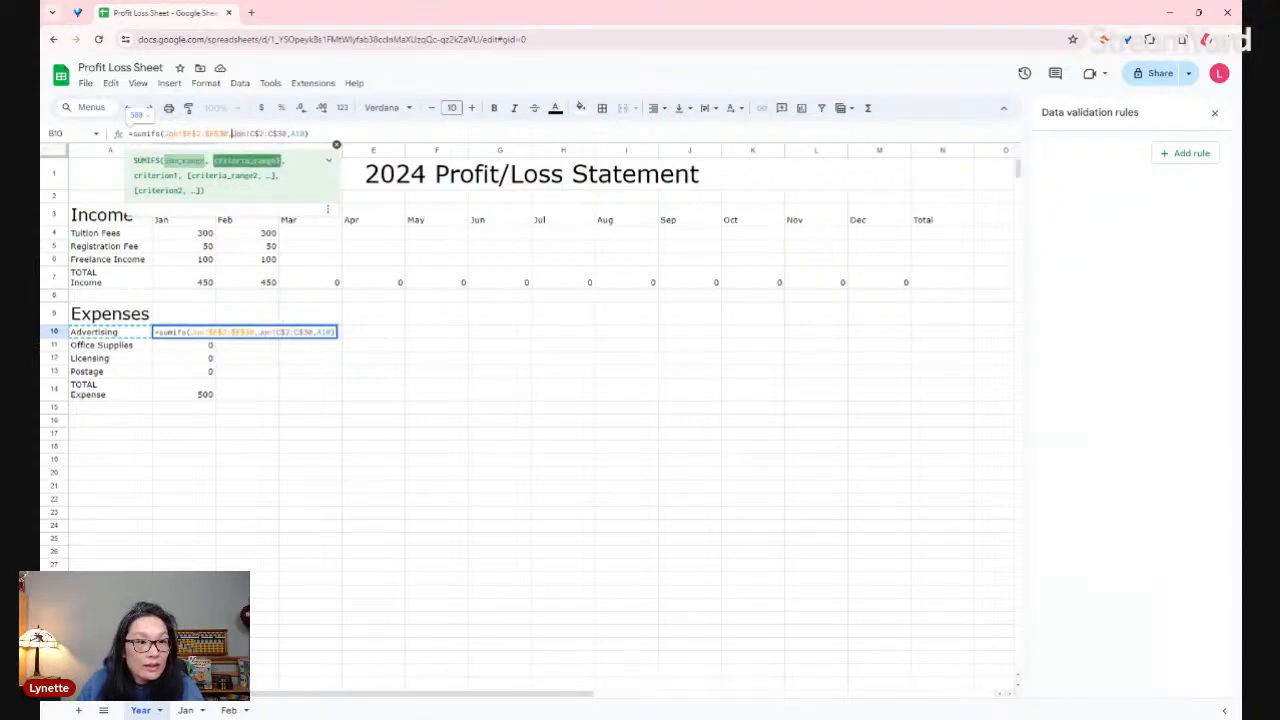
key(Right)
text($)
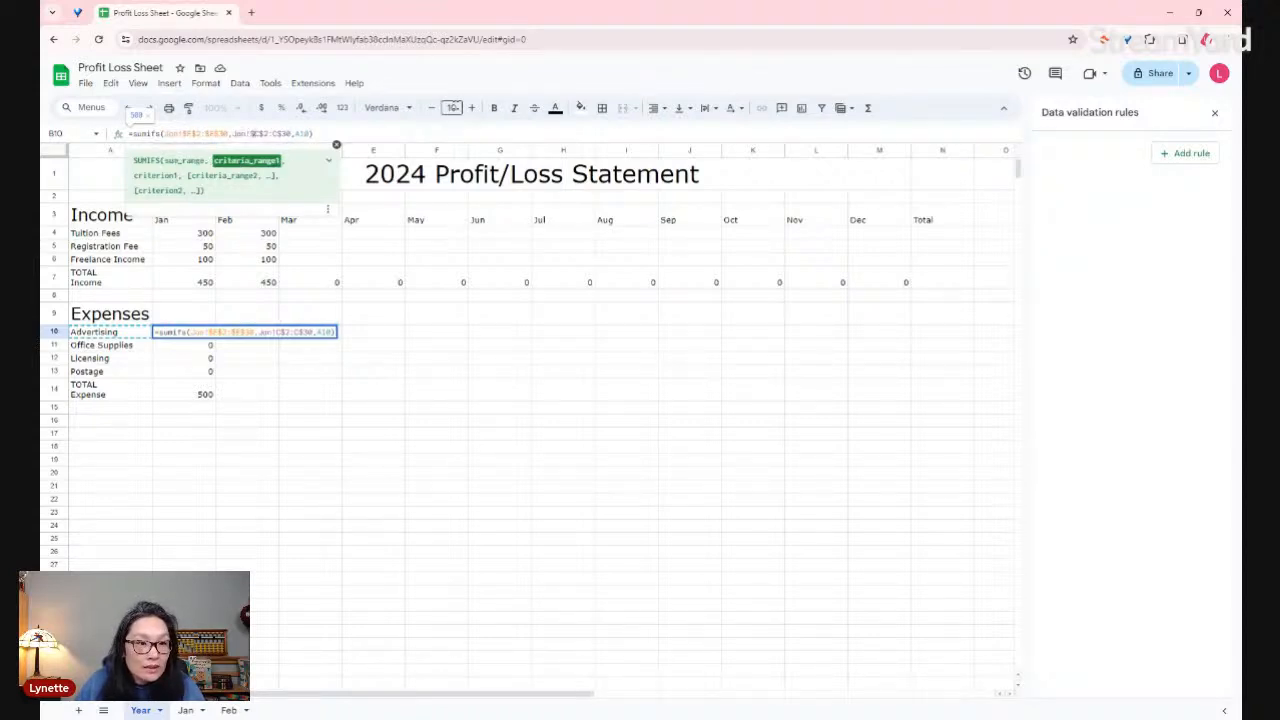
key(Right)
key(Right)
key(Right)
key(Right)
text($)
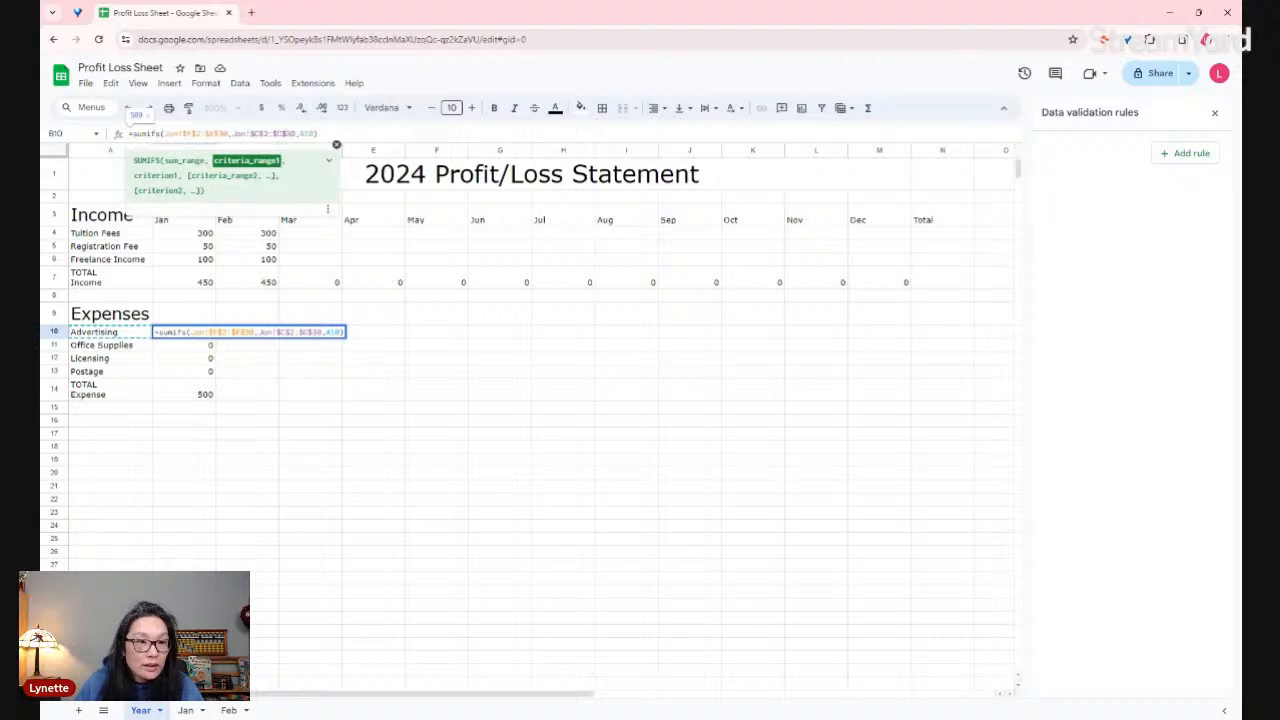
- Lock the criterion's column in the January Advertising formula in B10 as $A10 and commit the formula
key(Right)
key(Right)
key(Right)
key(Right)
key(Right)
text($)
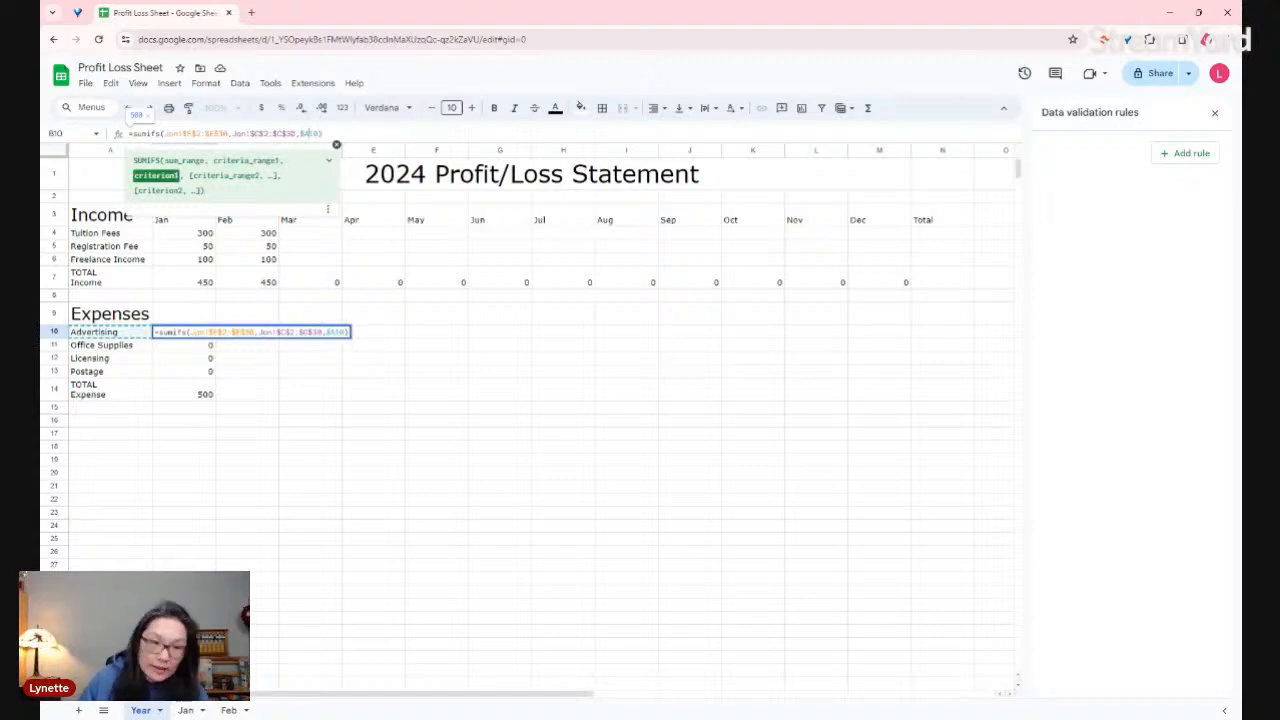
key(Return)
- Copy the January Advertising formula from B10 into the Feb cell C10
key(Up)
key(ctrl+c)
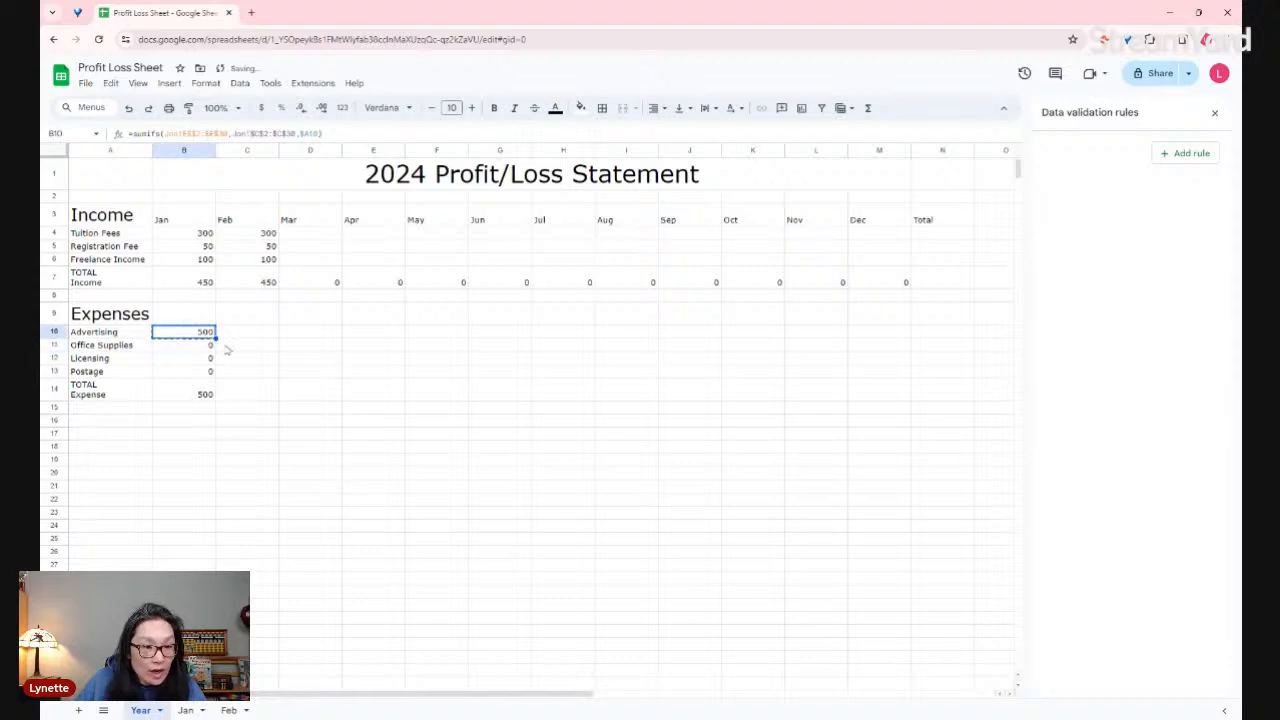
click(262, 334)
key(ctrl+v)
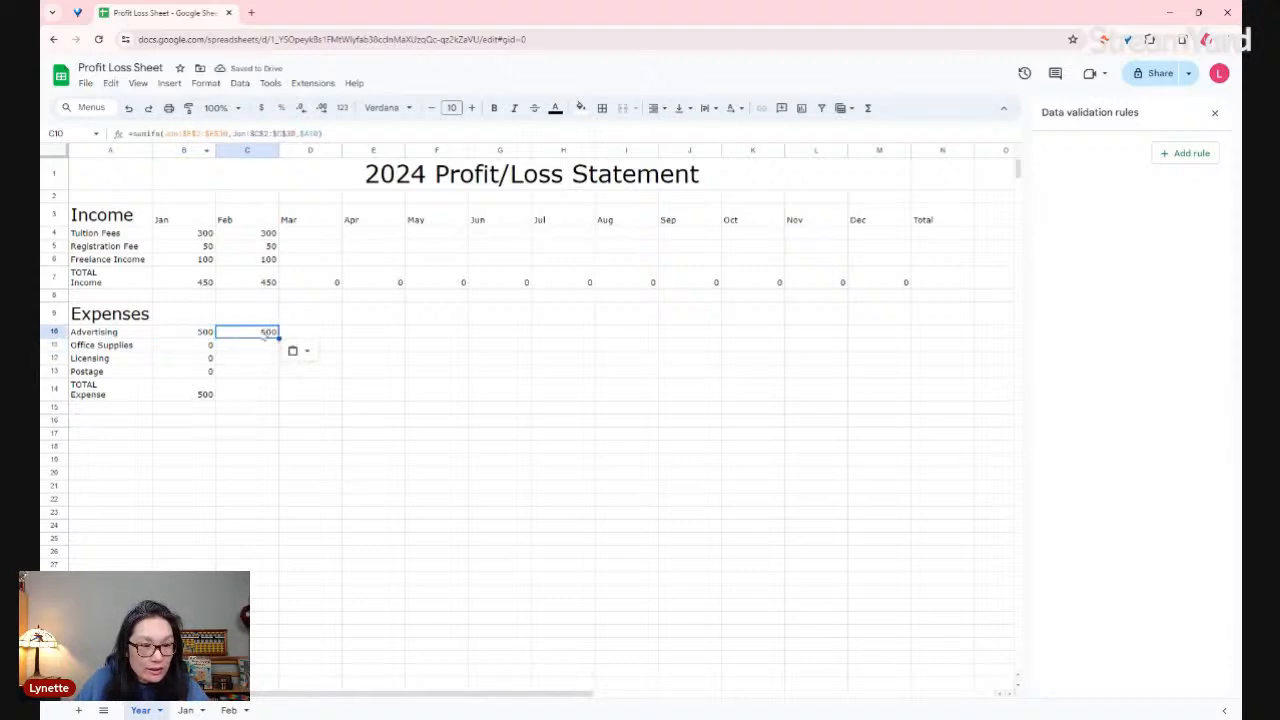
- On the Feb sheet, set the Facebook ad amount in E5 to 600
drag(165, 133, 228, 133)
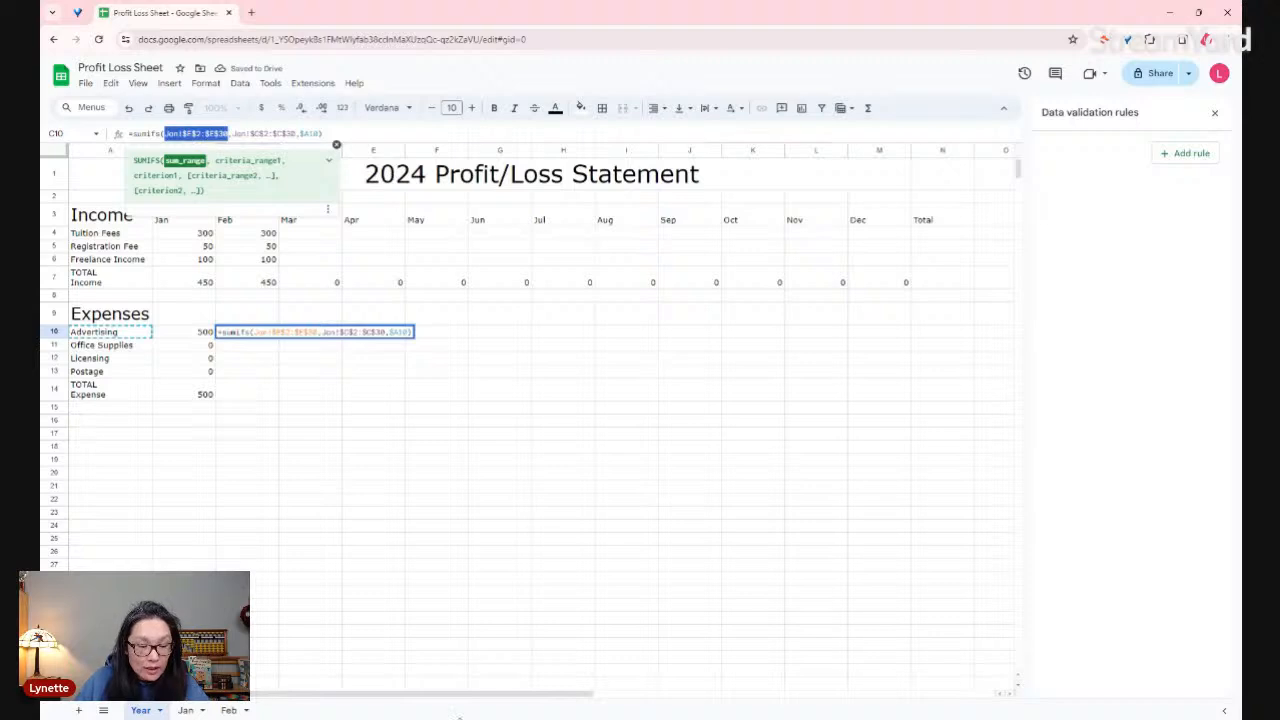
click(229, 710)
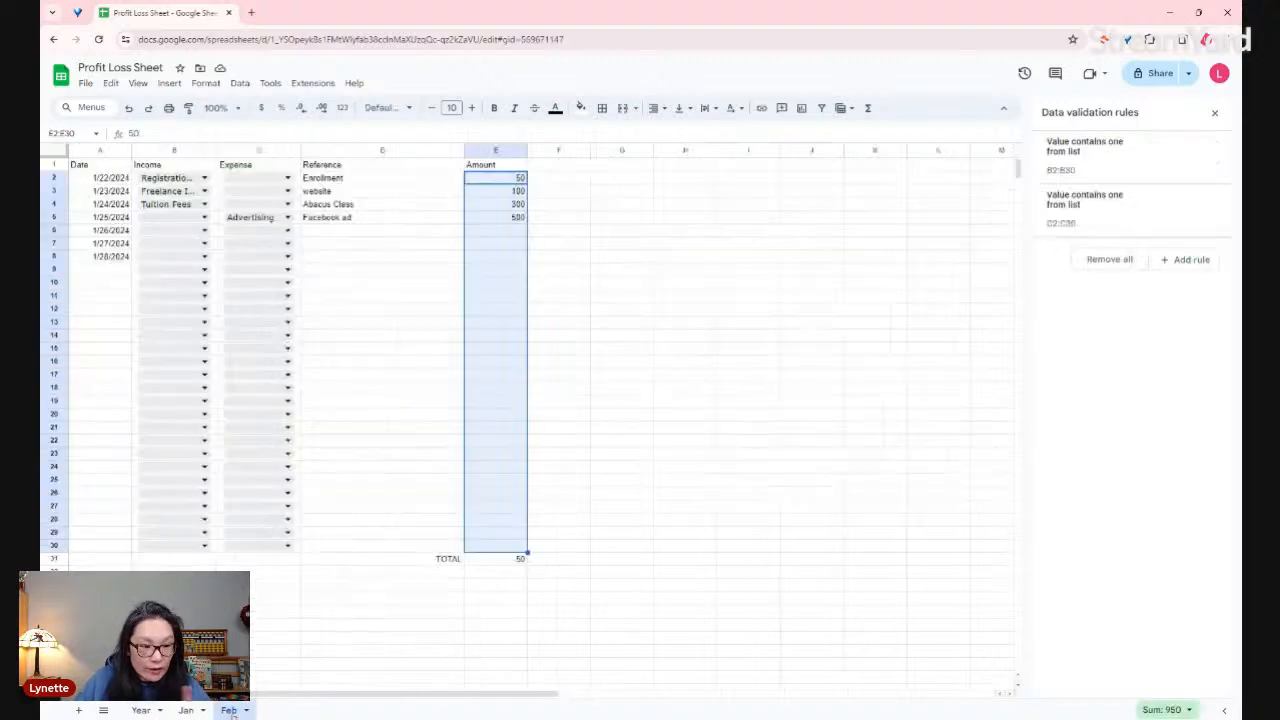
click(516, 220)
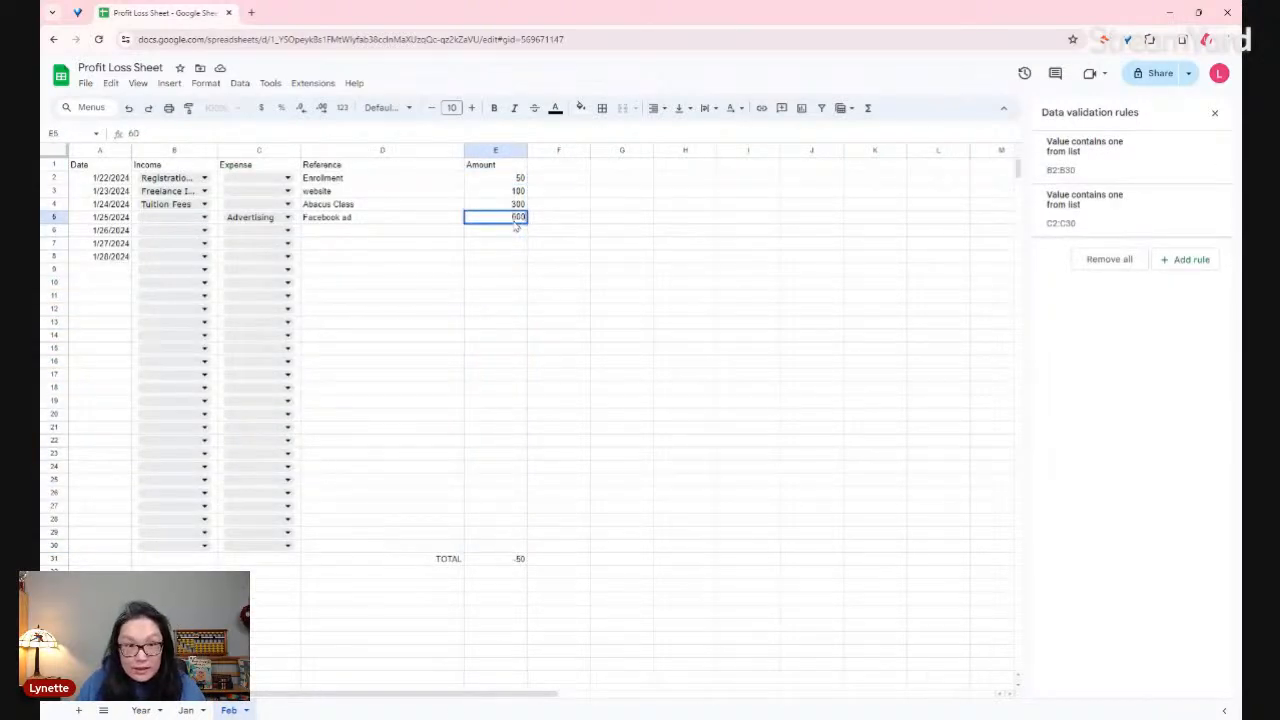
click(516, 227)
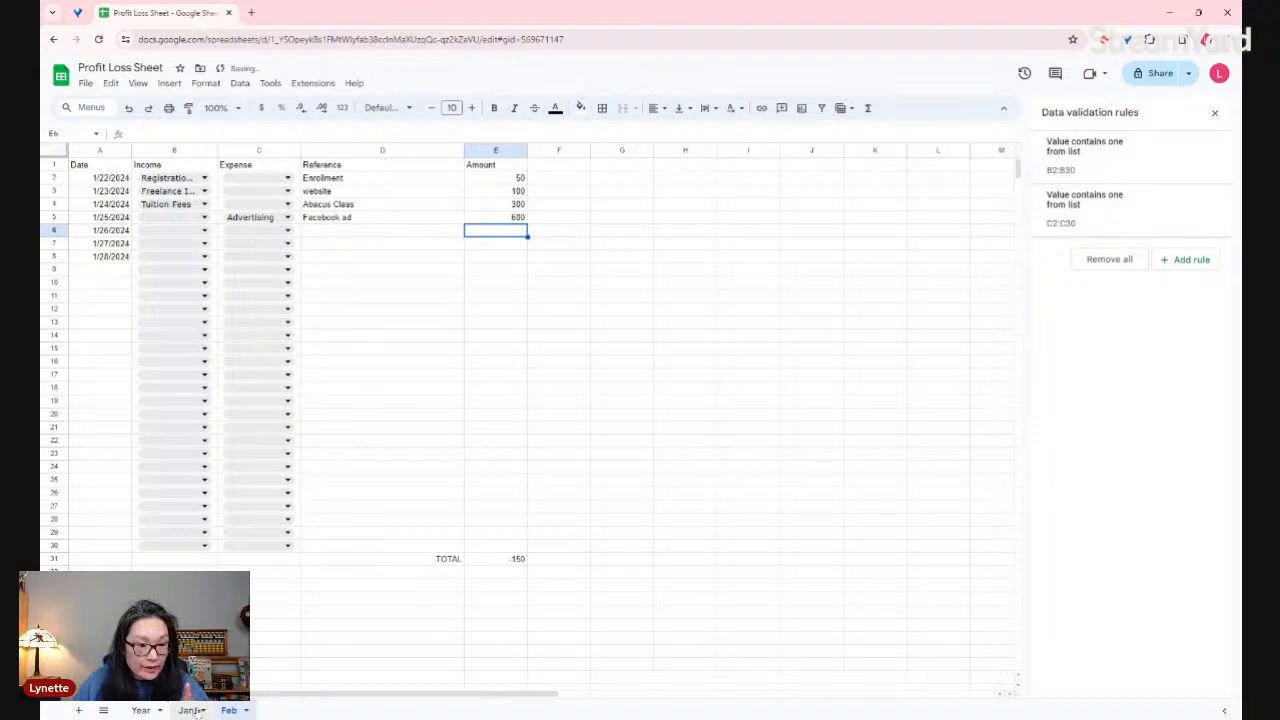
- On the Year sheet, make the sum range of the Advertising formula in C10 reference the Feb sheet instead of Jan
click(138, 711)
click(277, 346)
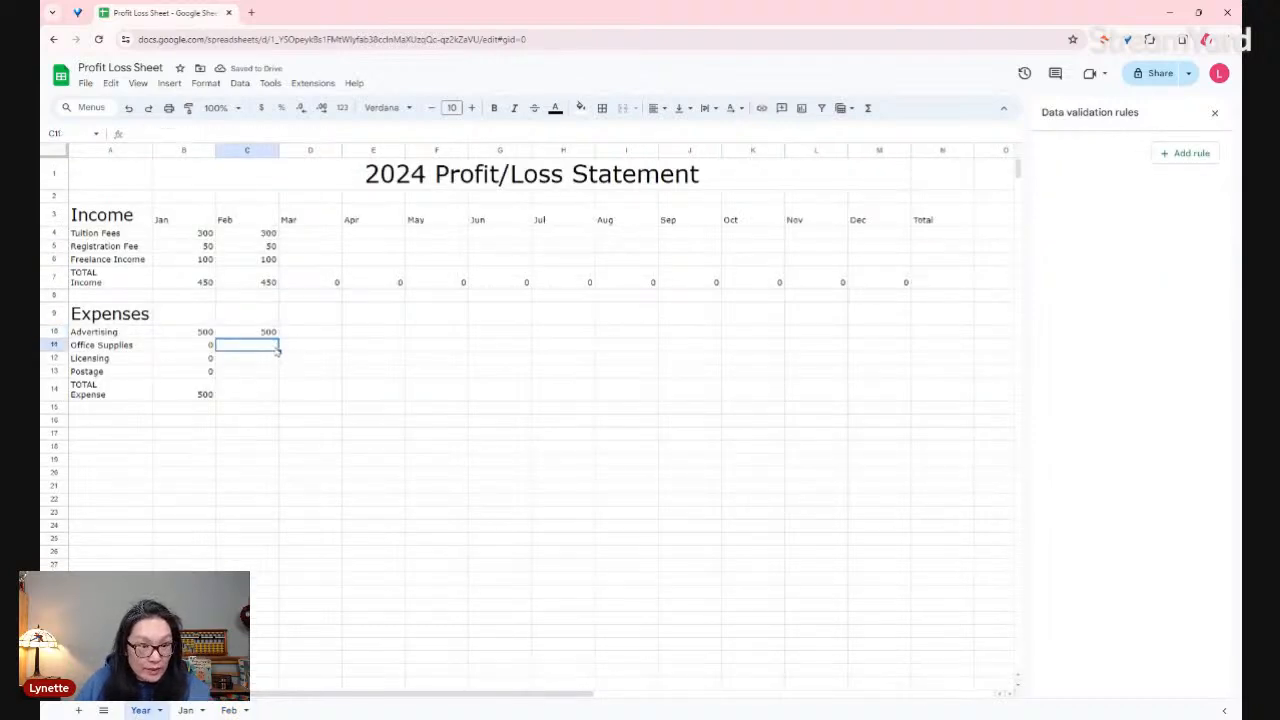
click(274, 335)
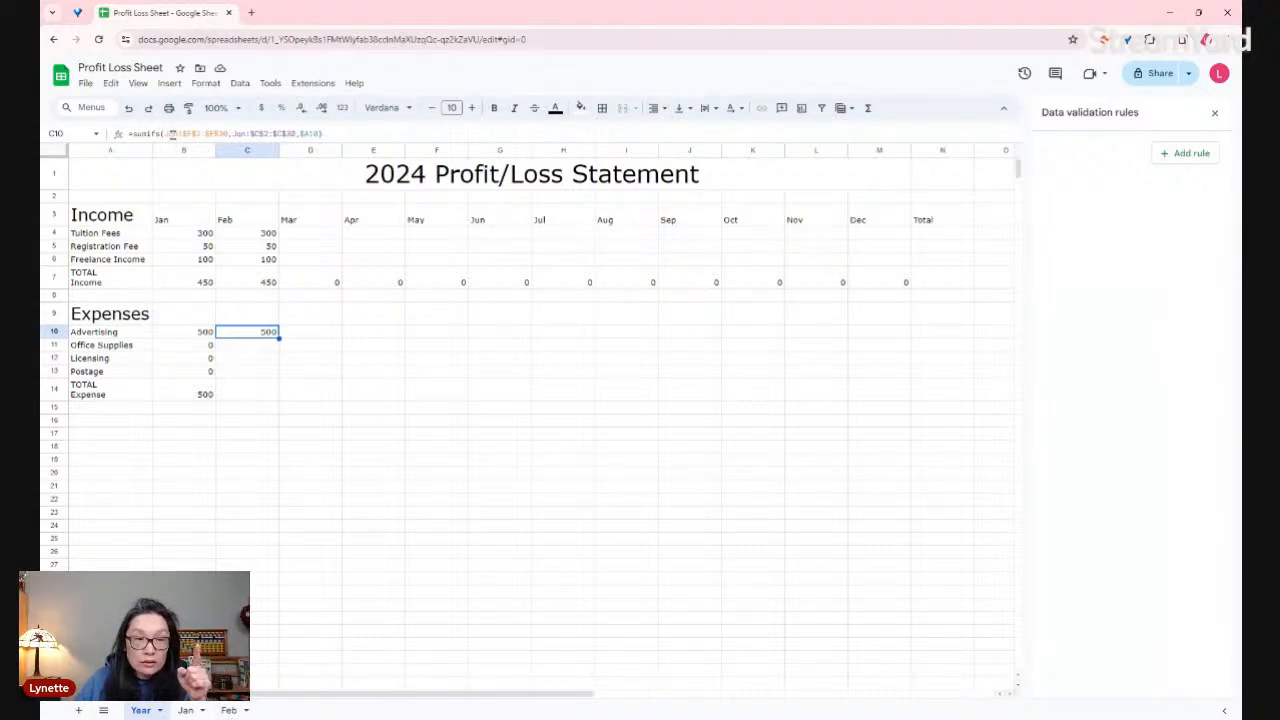
double_click(172, 133)
click(183, 133)
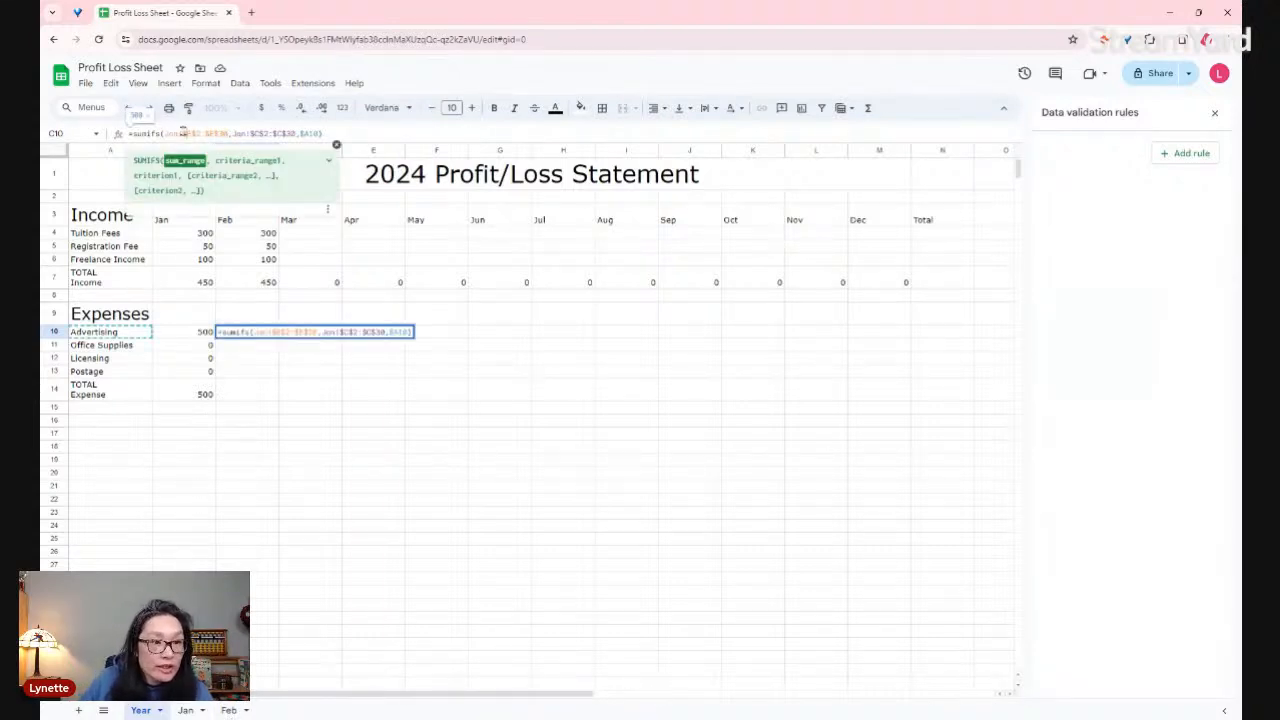
key(BackSpace)
key(BackSpace)
key(BackSpace)
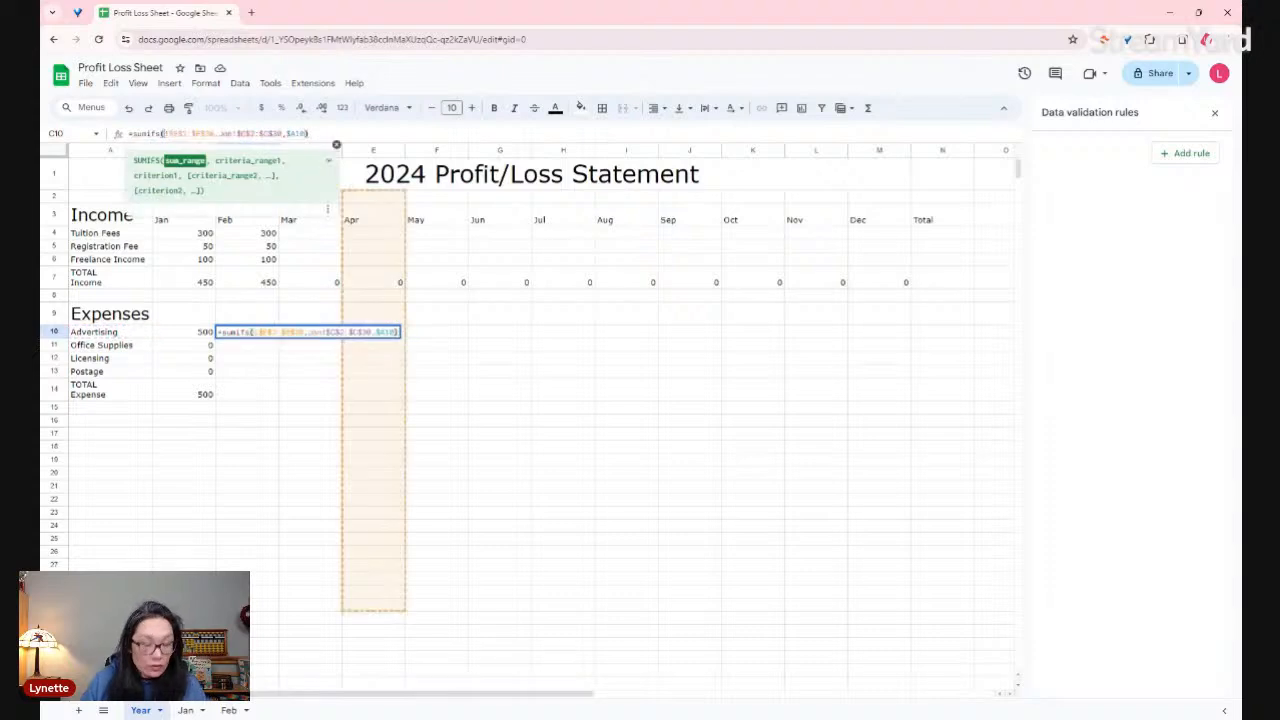
text(Feb!)
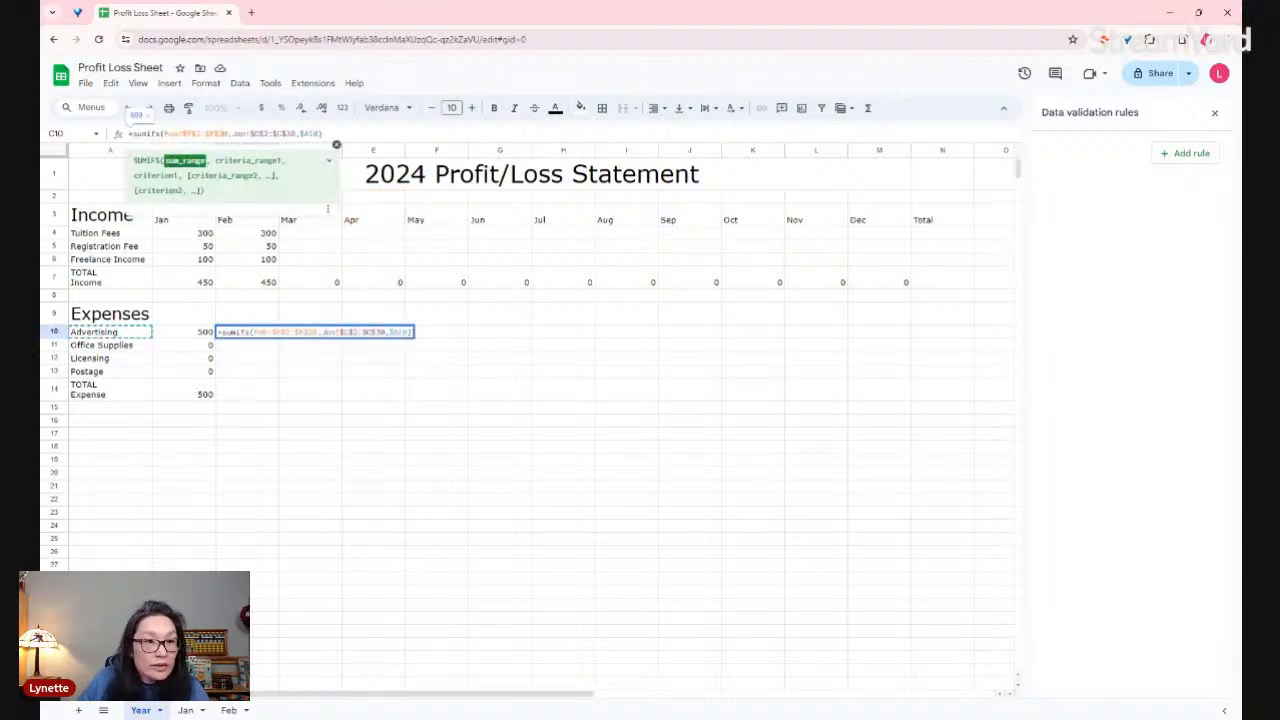
- Point the criteria range of the C10 Advertising formula to the Feb sheet and commit the formula
key(BackSpace)
key(BackSpace)
key(BackSpace)
text(F)
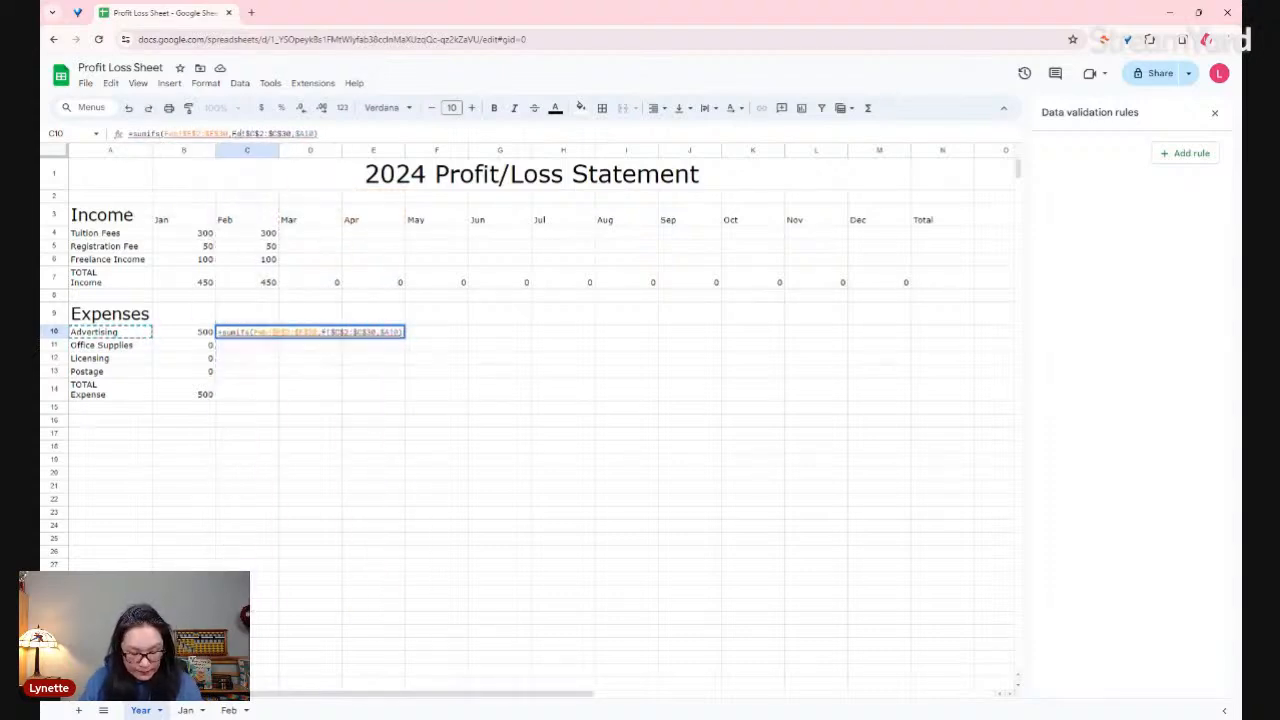
text(eb)
key(Return)
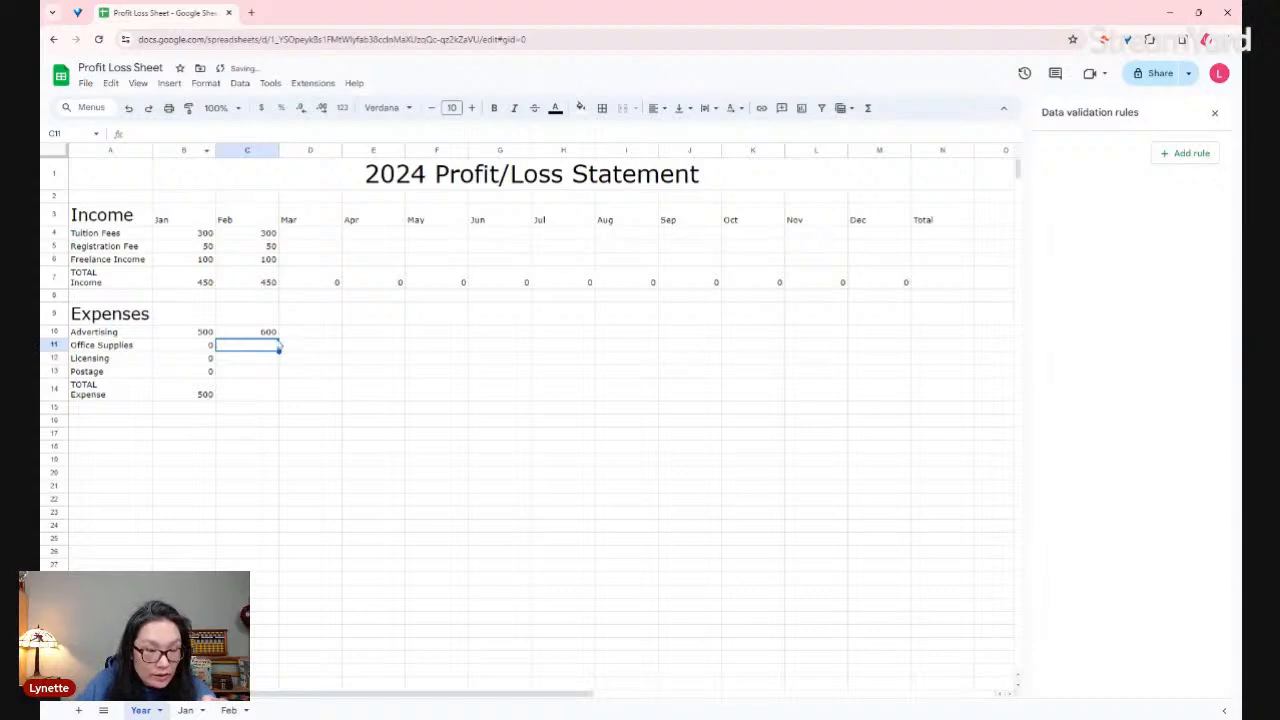
- Fill the Feb Advertising formula from C10 down to C13 and check the copied formulas for the other expense categories
click(268, 332)
drag(279, 338, 281, 372)
click(245, 348)
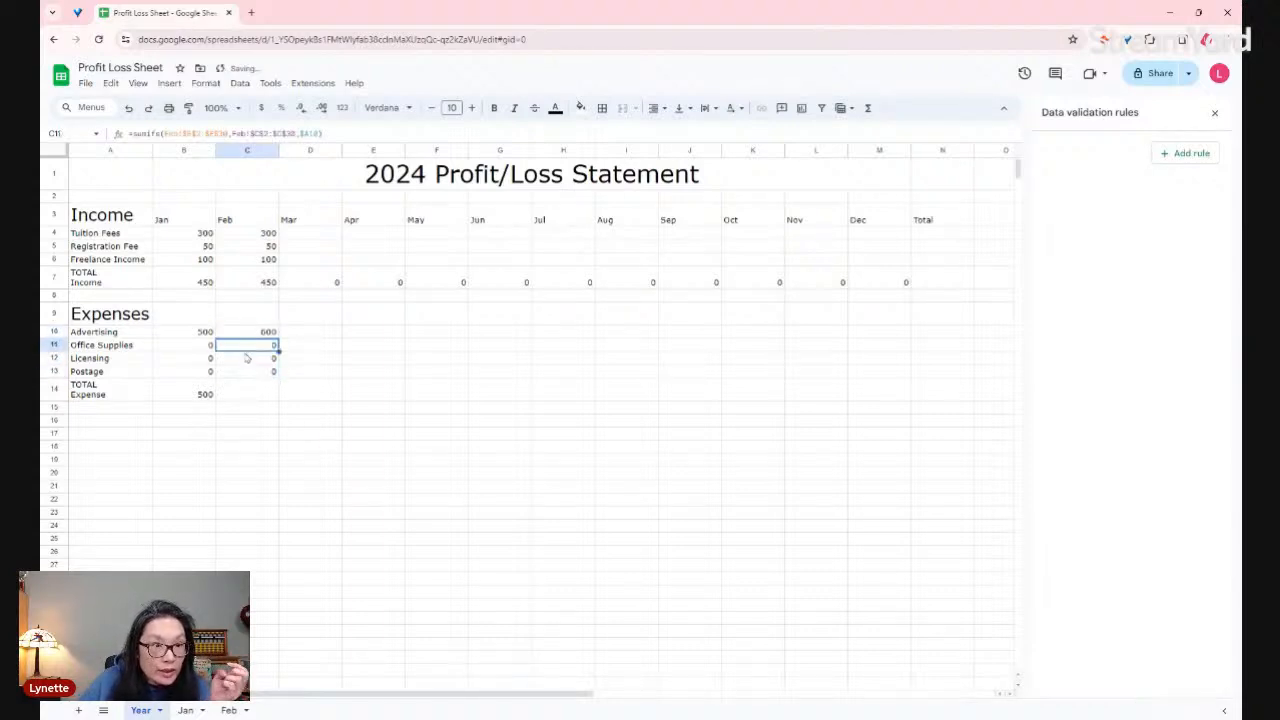
click(246, 357)
click(242, 372)
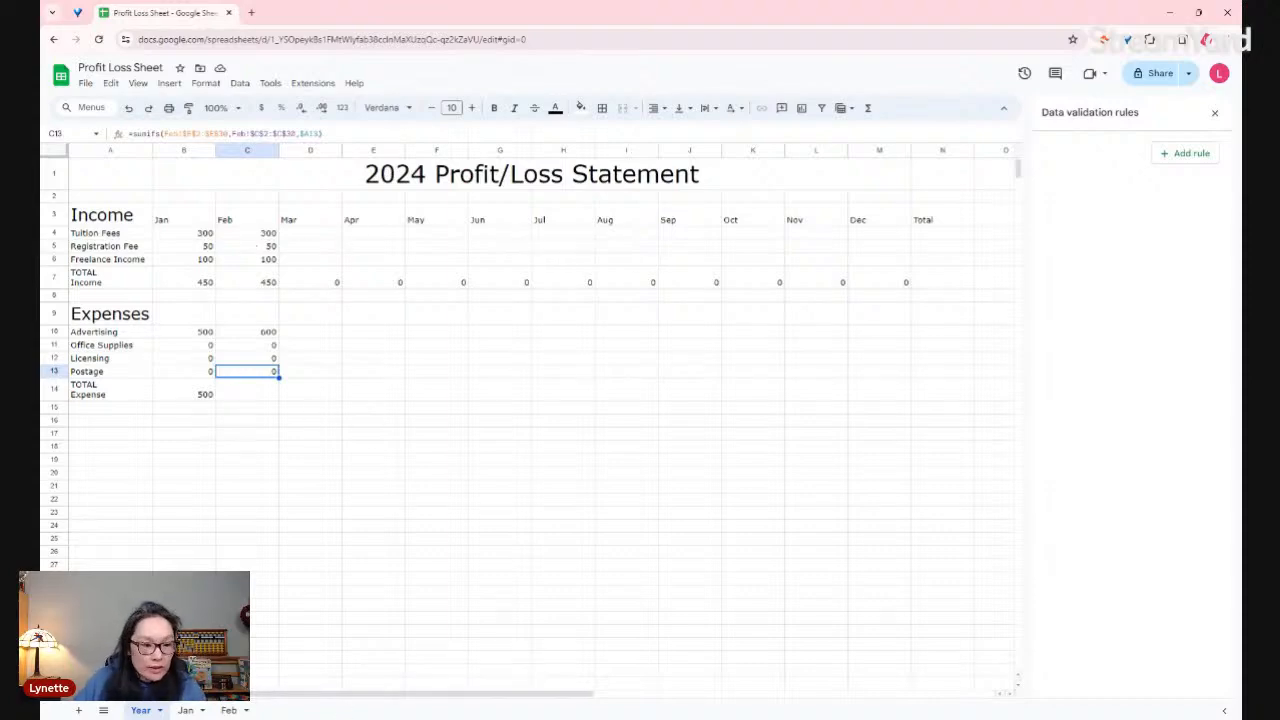
- Duplicate the Feb sheet and rename the copy as Mar
click(232, 711)
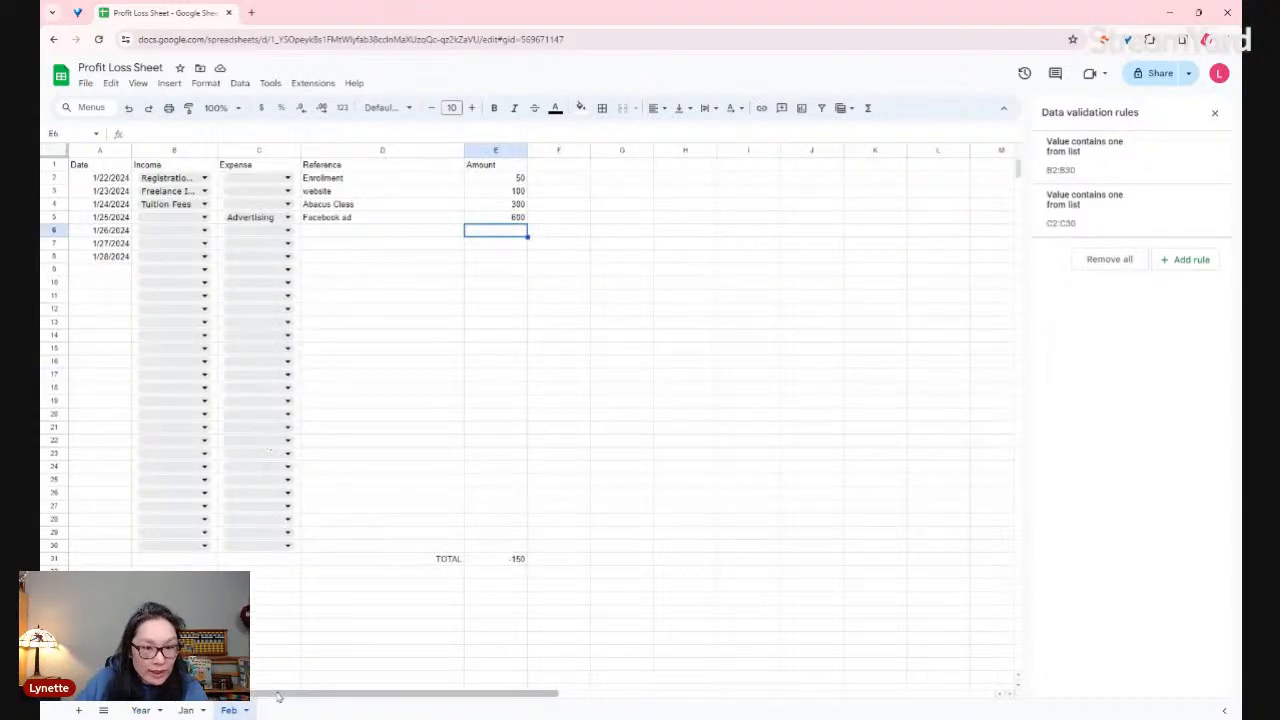
click(250, 710)
click(240, 511)
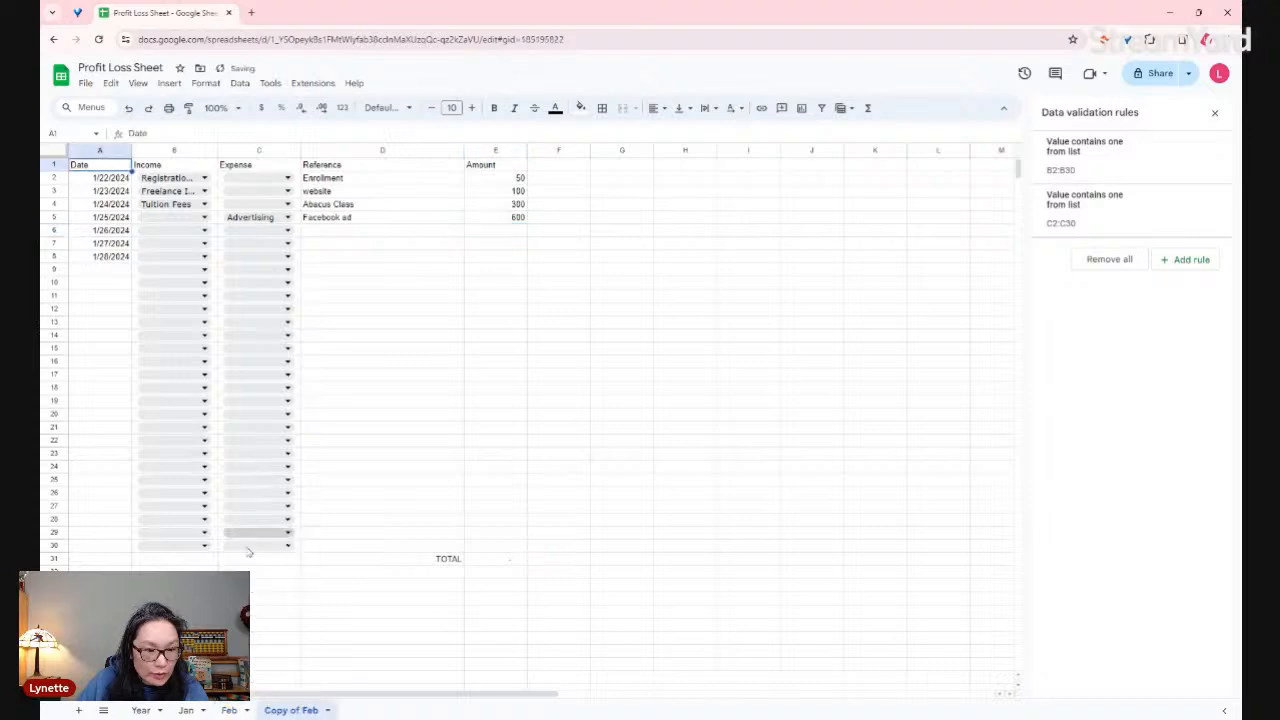
double_click(290, 711)
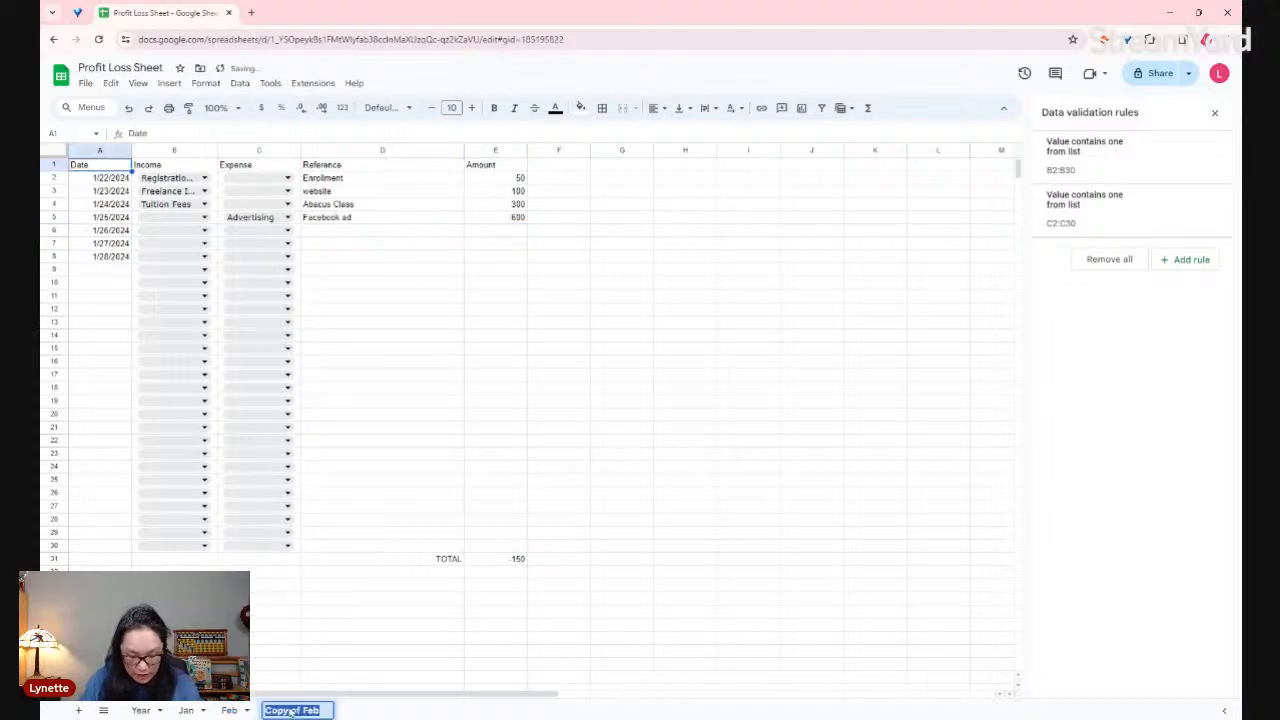
text(Mar)
key(Return)
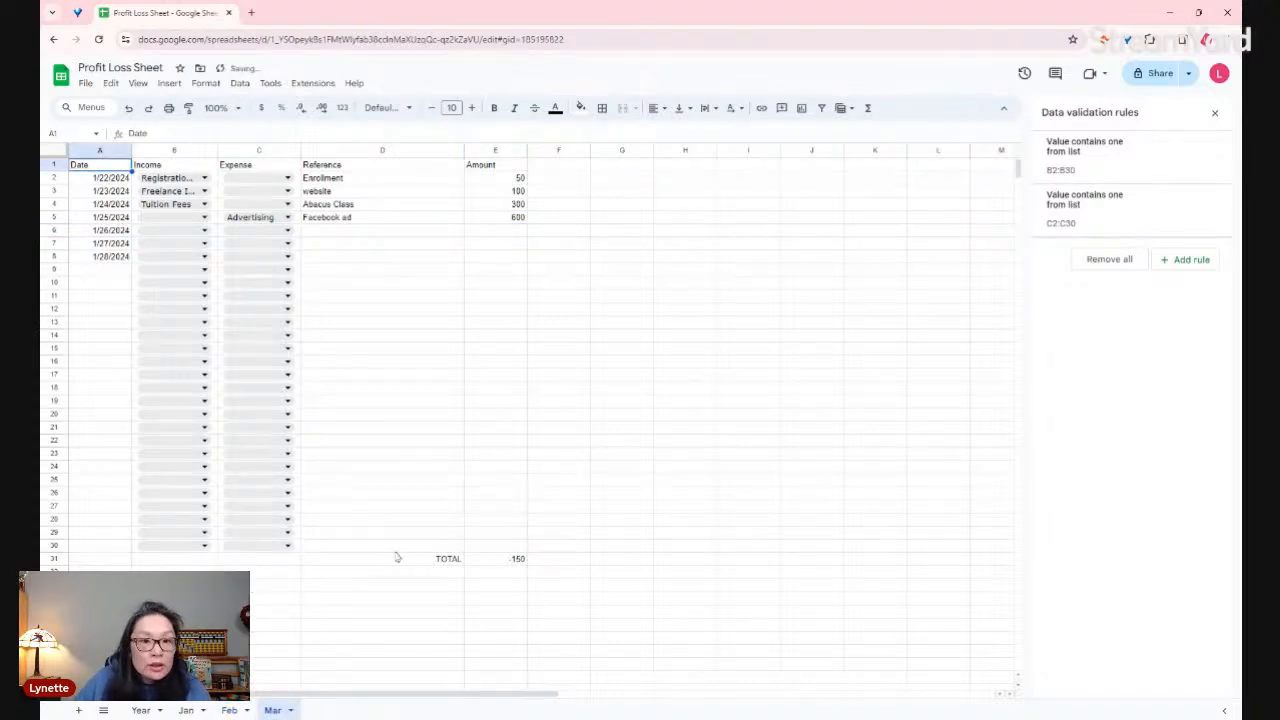
- On the Mar sheet, set the Enrollment amount in E2 to 75 and the website amount in E3 to 35
click(519, 178)
text(75)
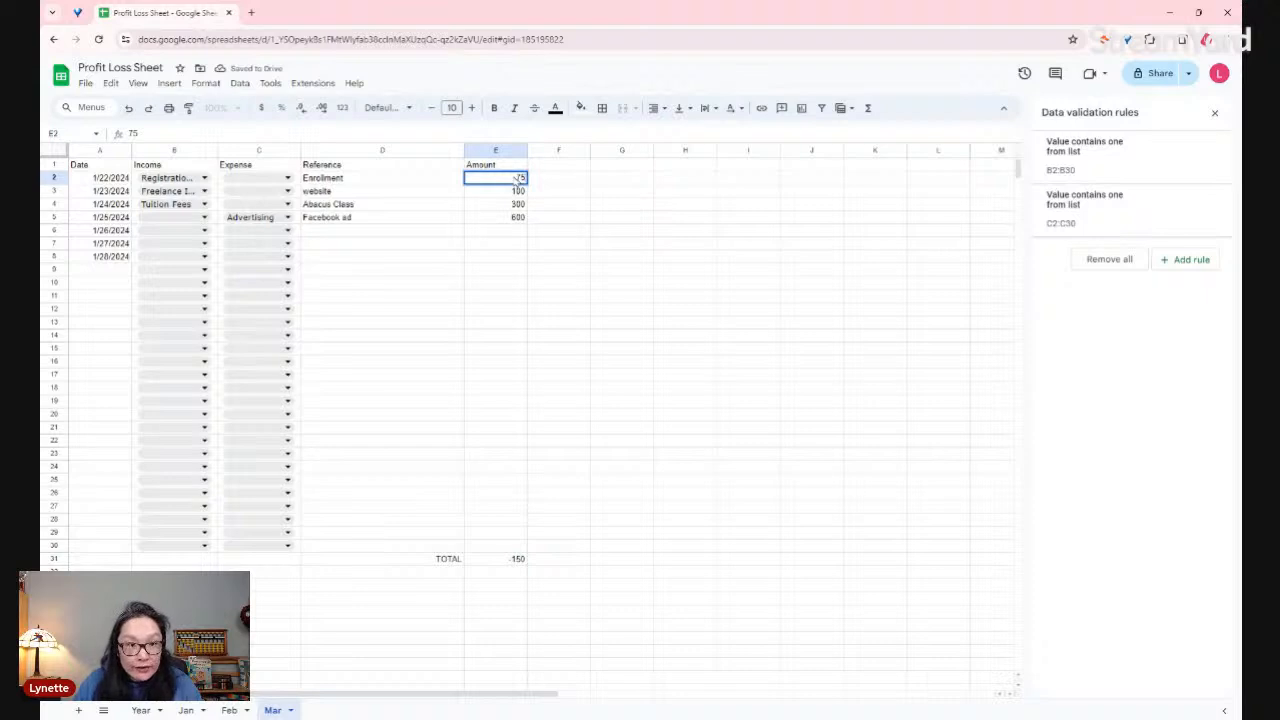
key(Tab)
key(Down)
key(Left)
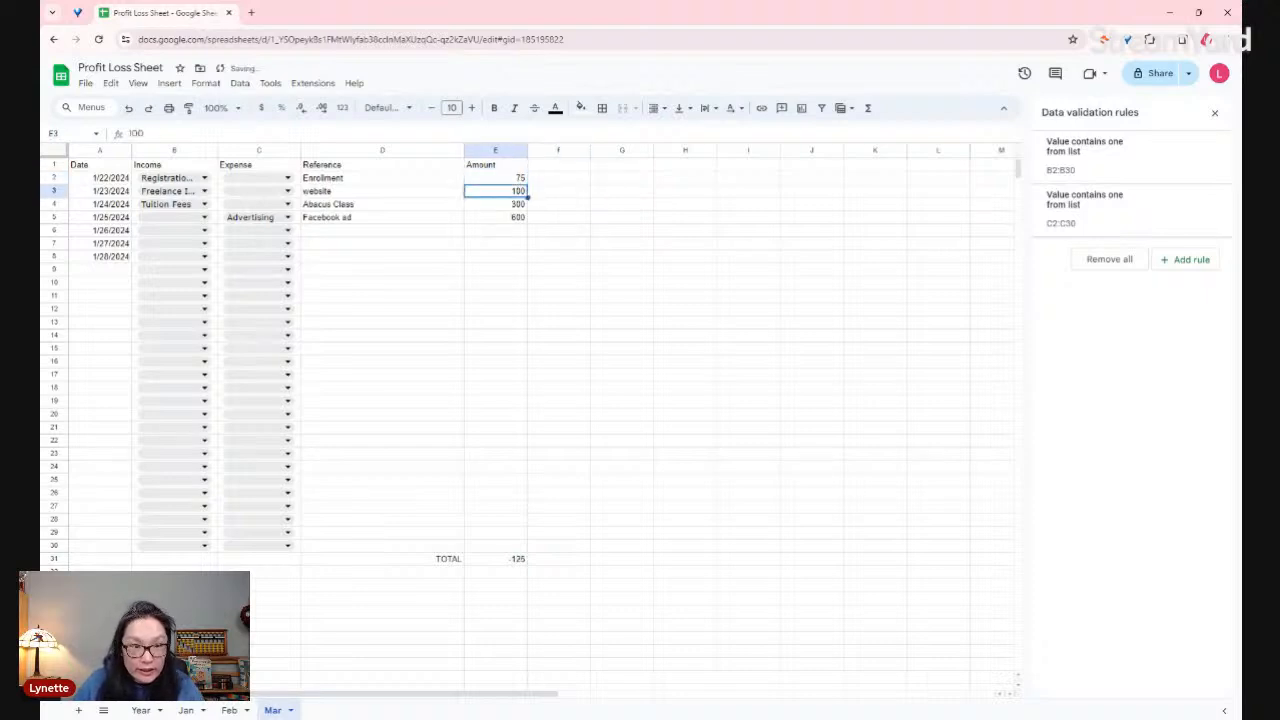
text(35)
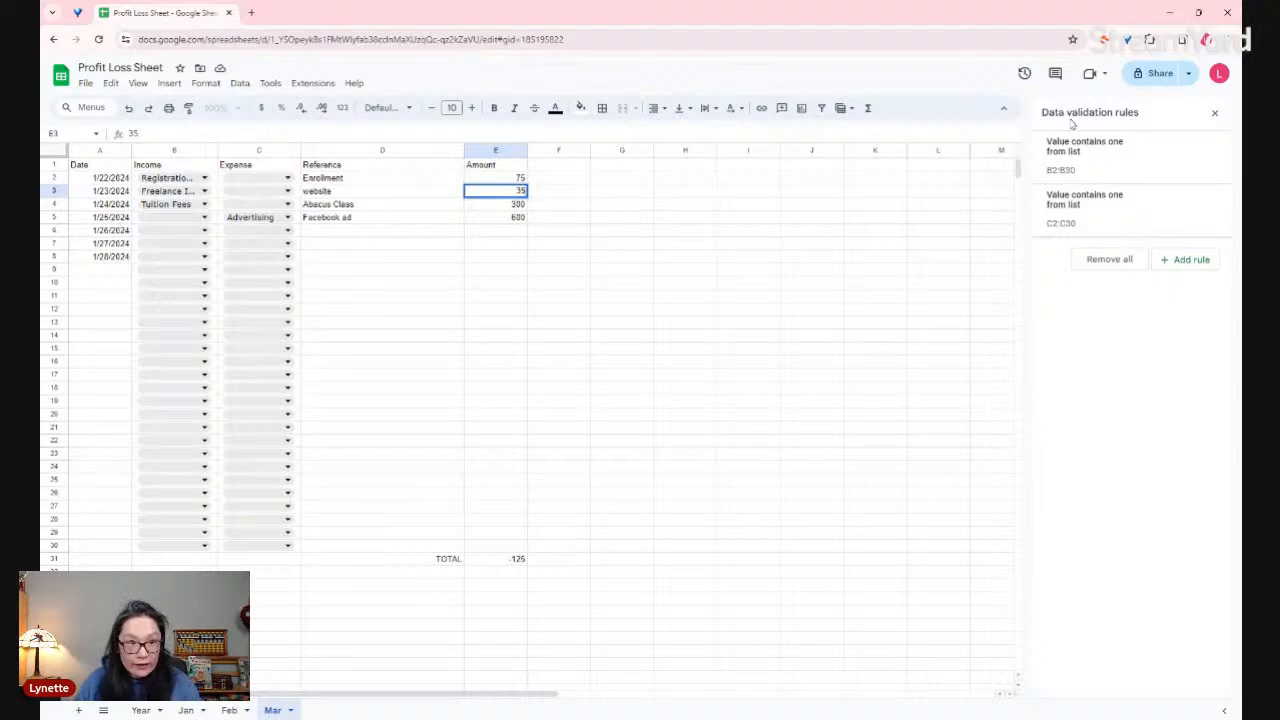
key(Return)
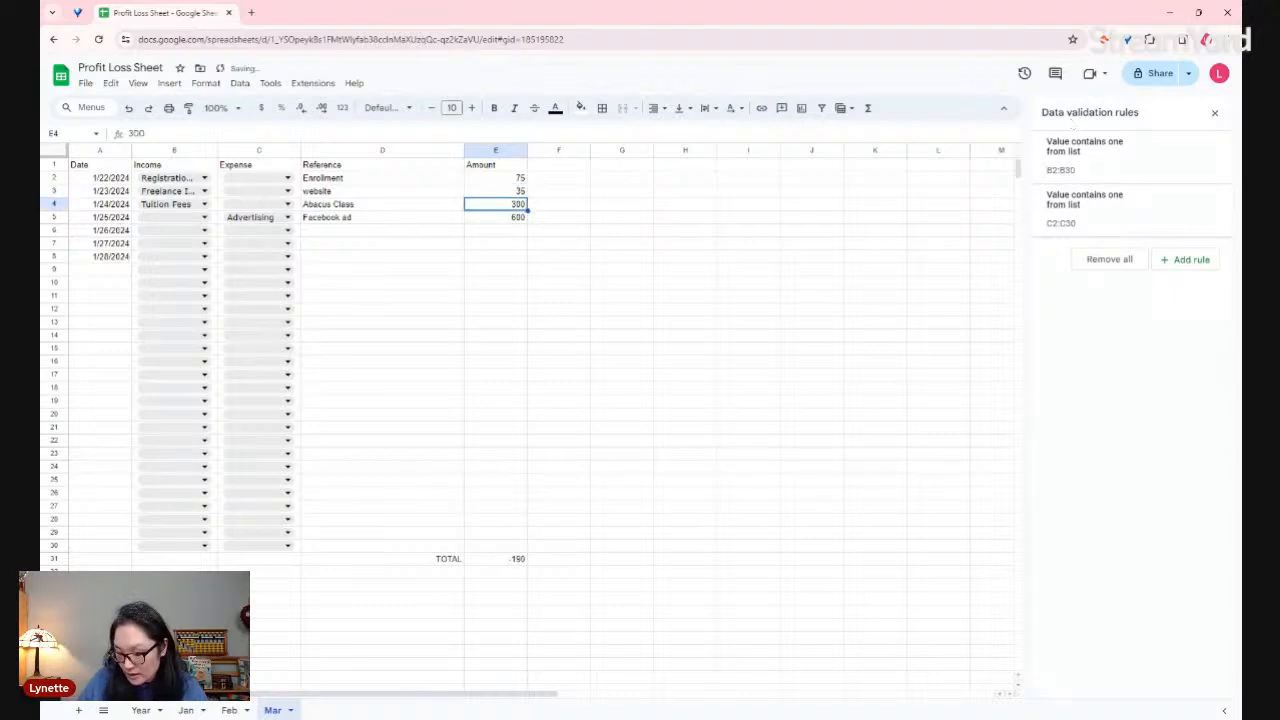
- Enter 300 as the Mar Abacus Class amount in E4 and 200 as the Facebook ad amount in E5
text(300)
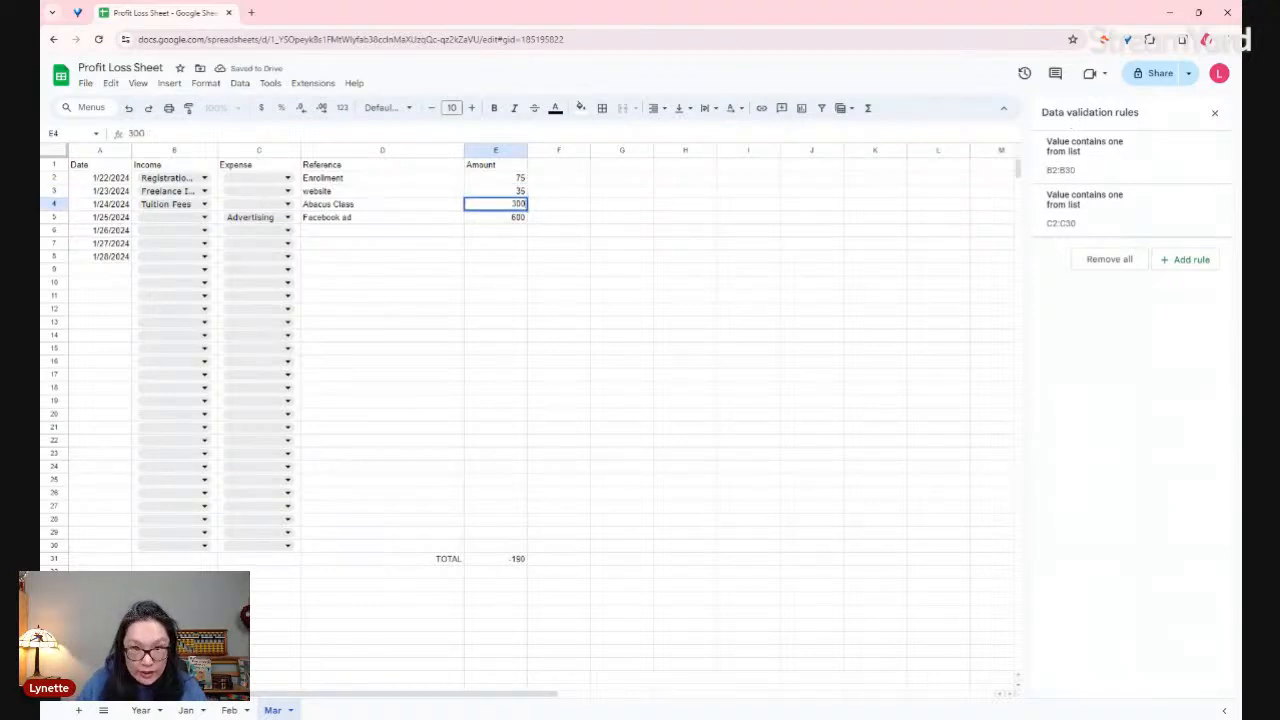
click(506, 221)
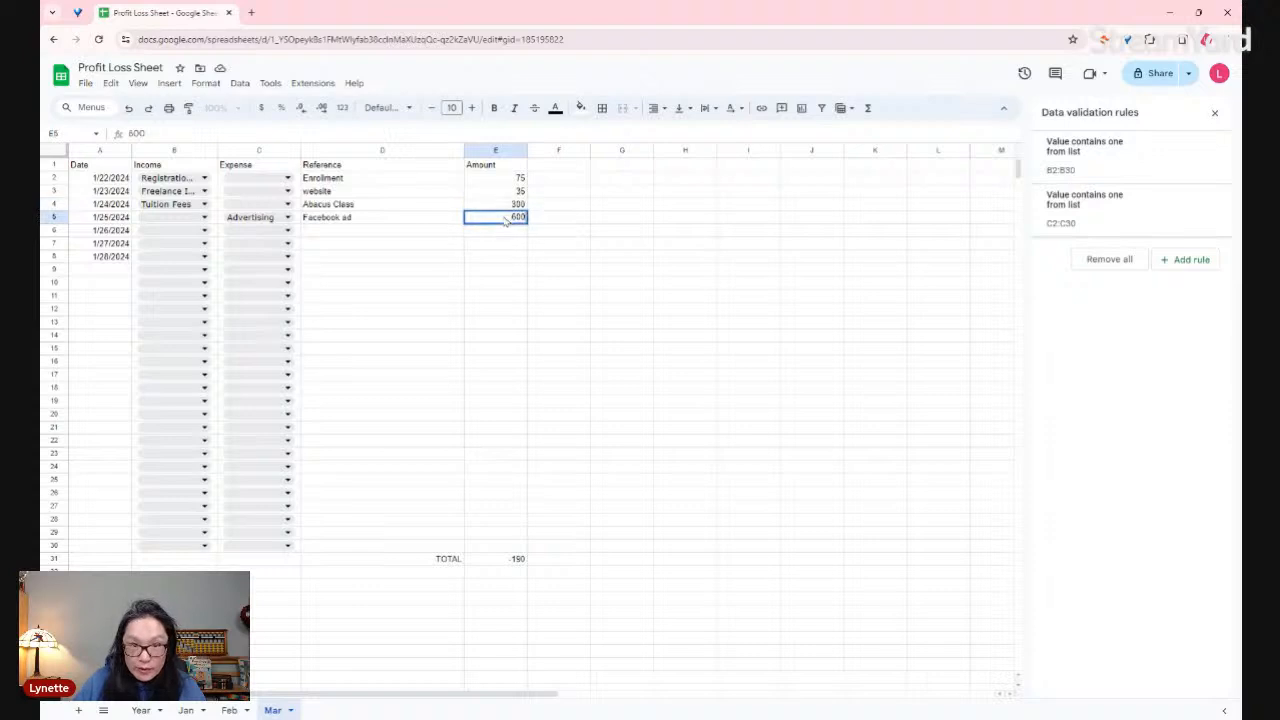
text(2)
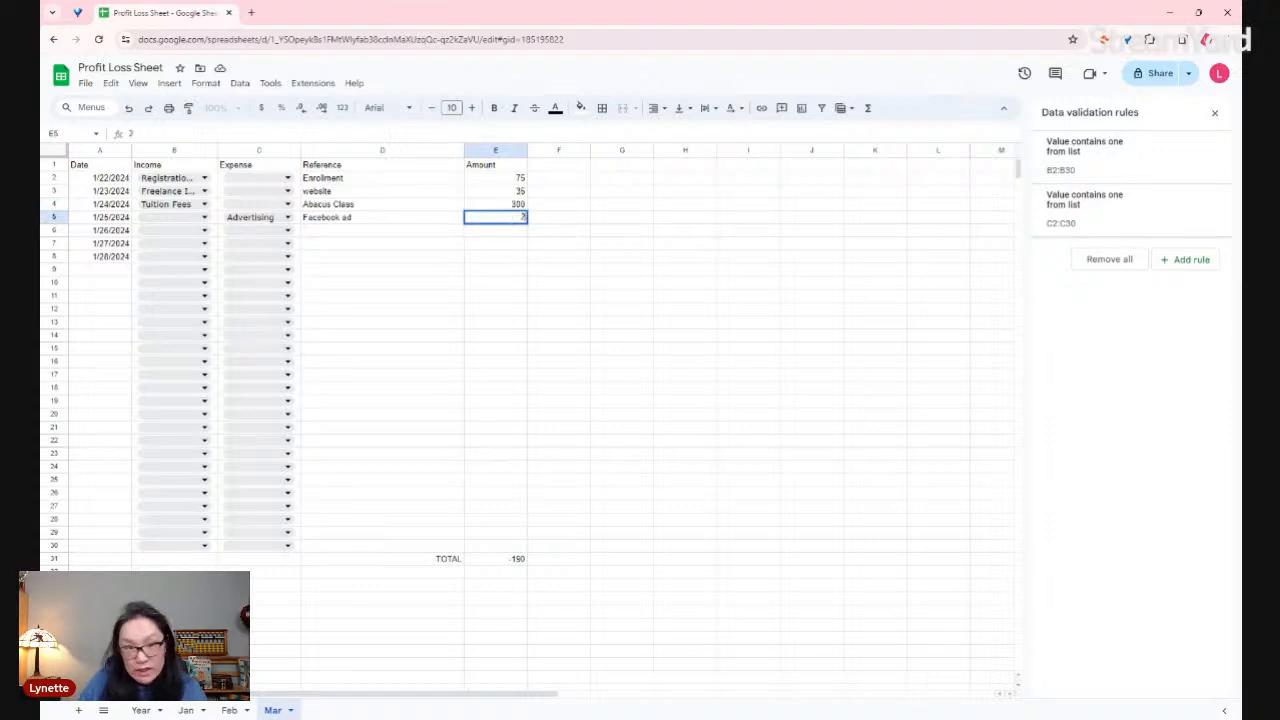
text(00)
key(Return)
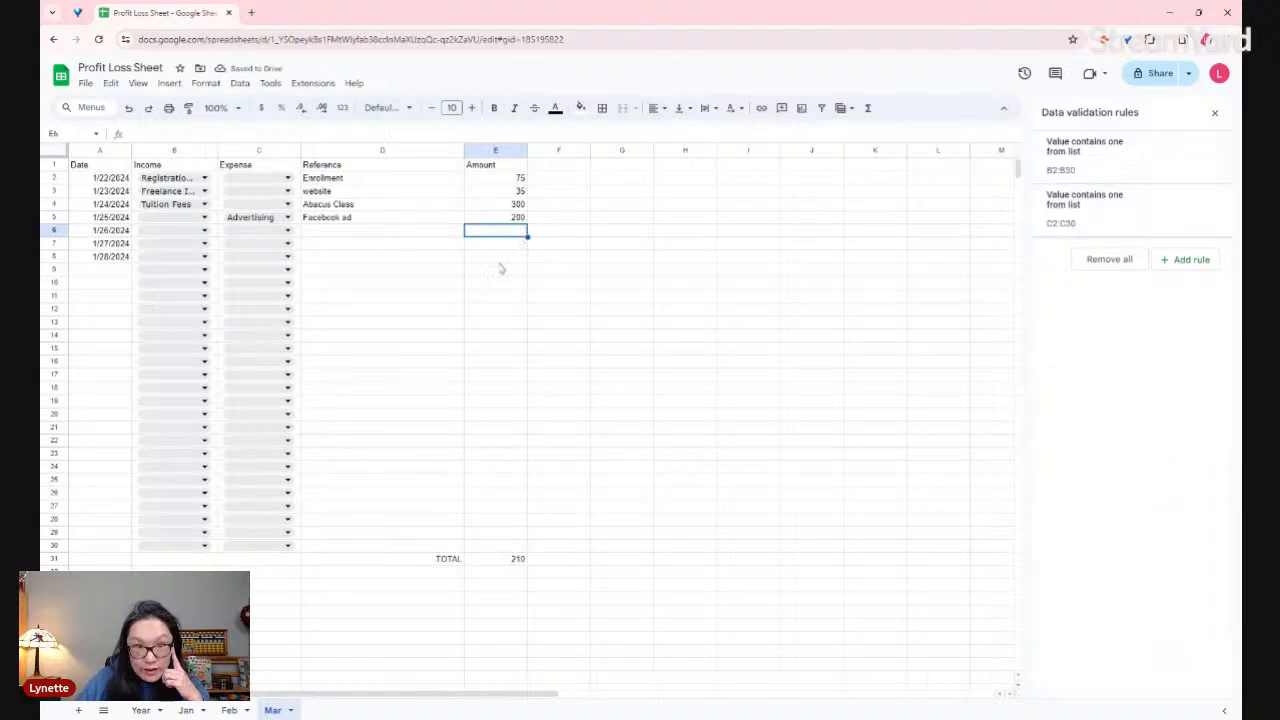
- On the Year sheet, make the sum range of the Feb Tuition Fees formula in C4 fully absolute as Feb!$E$2:$E$30
click(141, 710)
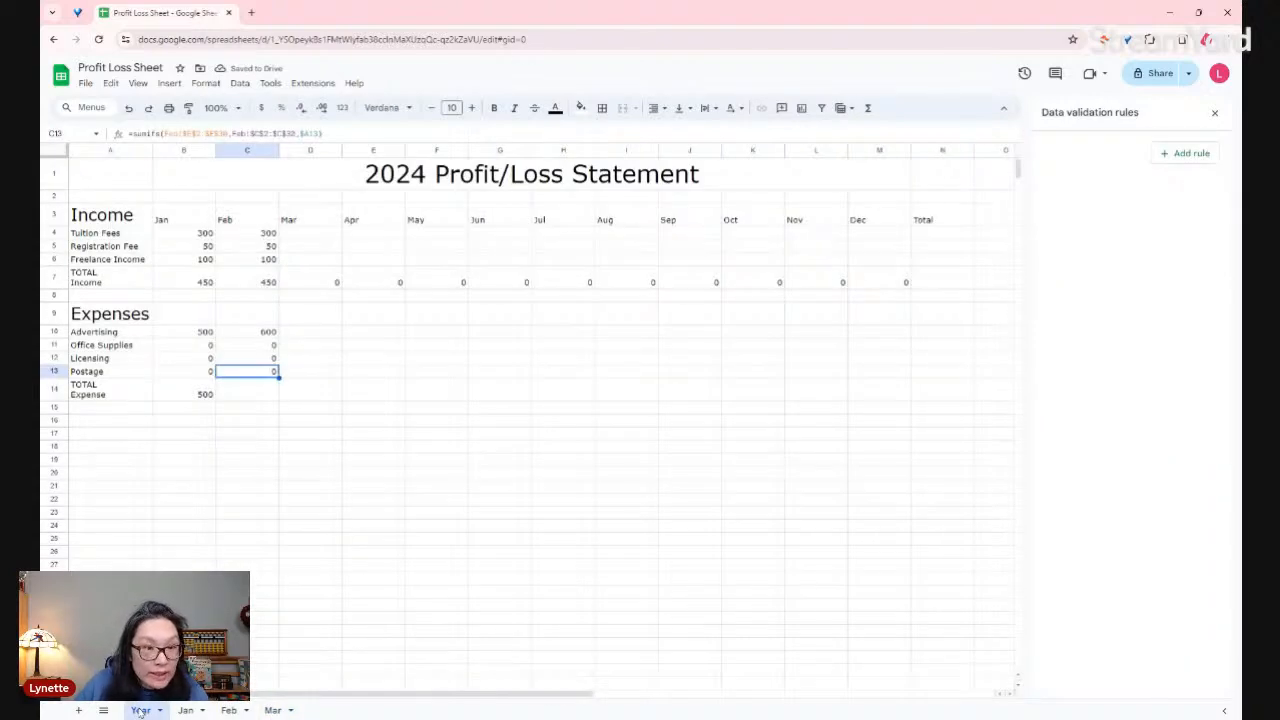
click(304, 236)
click(270, 233)
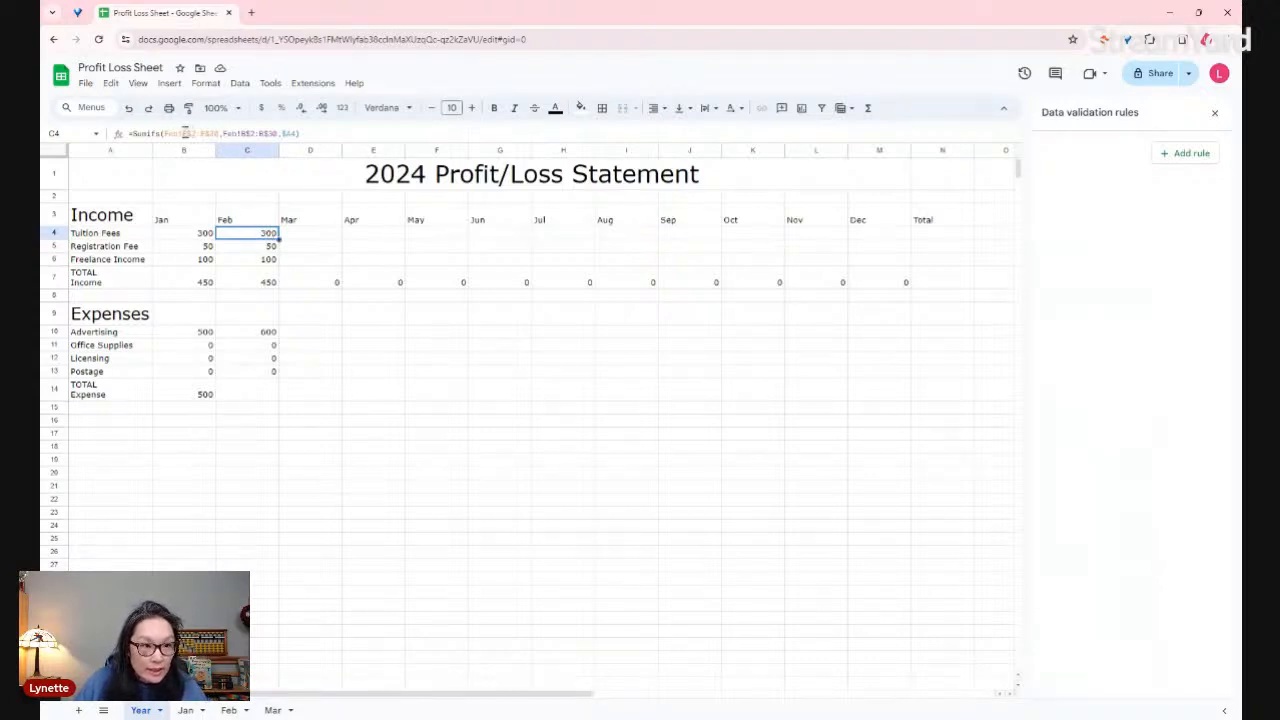
click(186, 133)
text($)
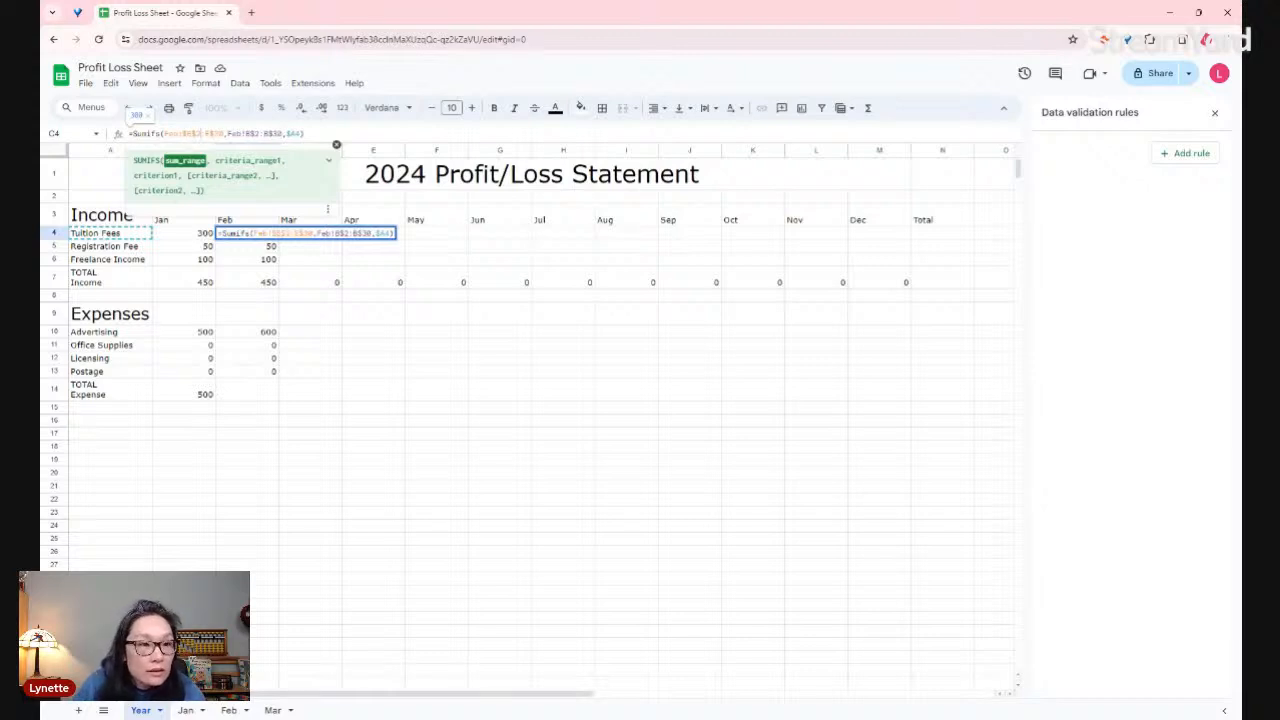
text($)
key(Right)
key(Right)
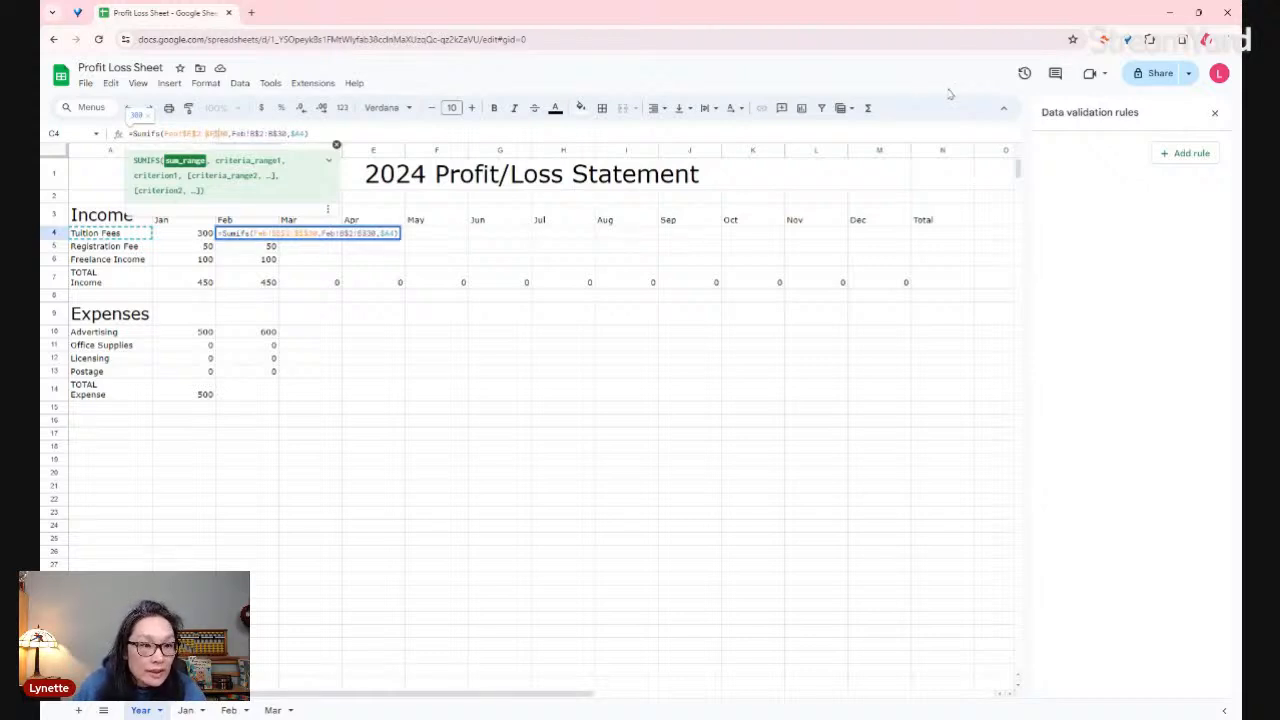
- Make the criteria range of the Feb Tuition Fees formula in C4 fully absolute as Feb!$B$2:$B$30 and commit it
key(Right)
key(Right)
key(Right)
key(Right)
key(Right)
key(Right)
key(Right)
text($)
key(Right)
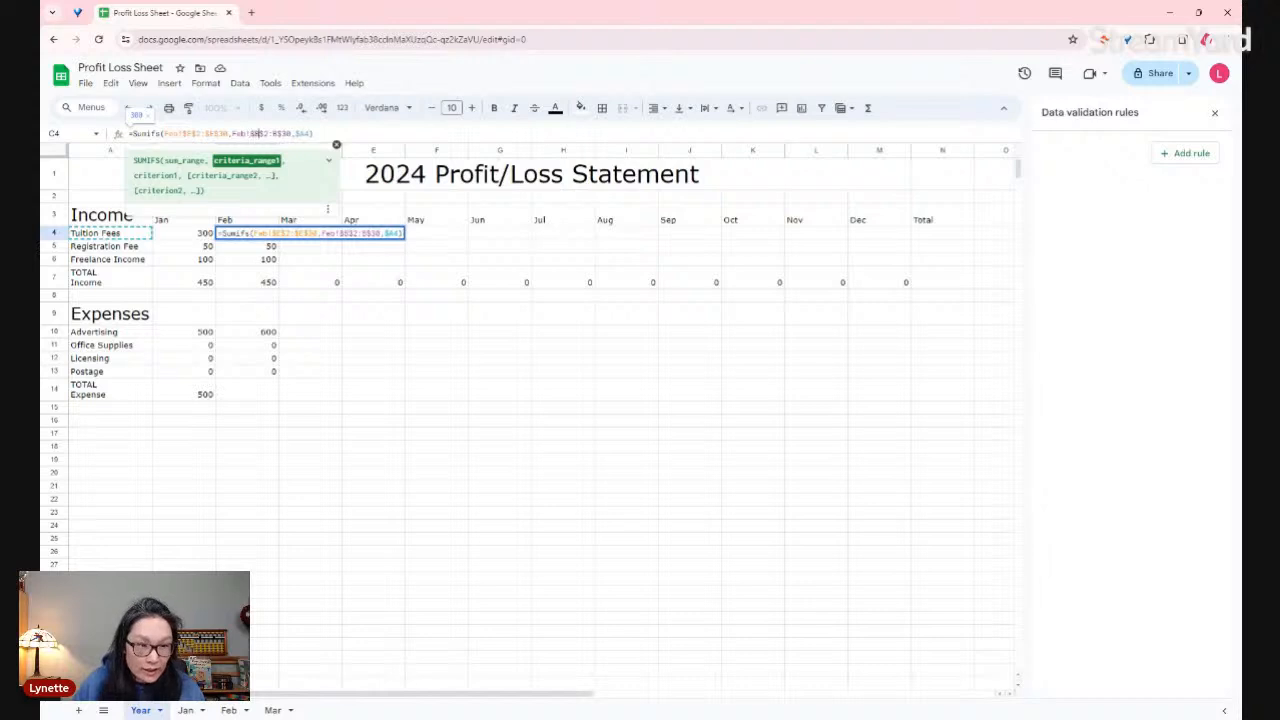
text($)
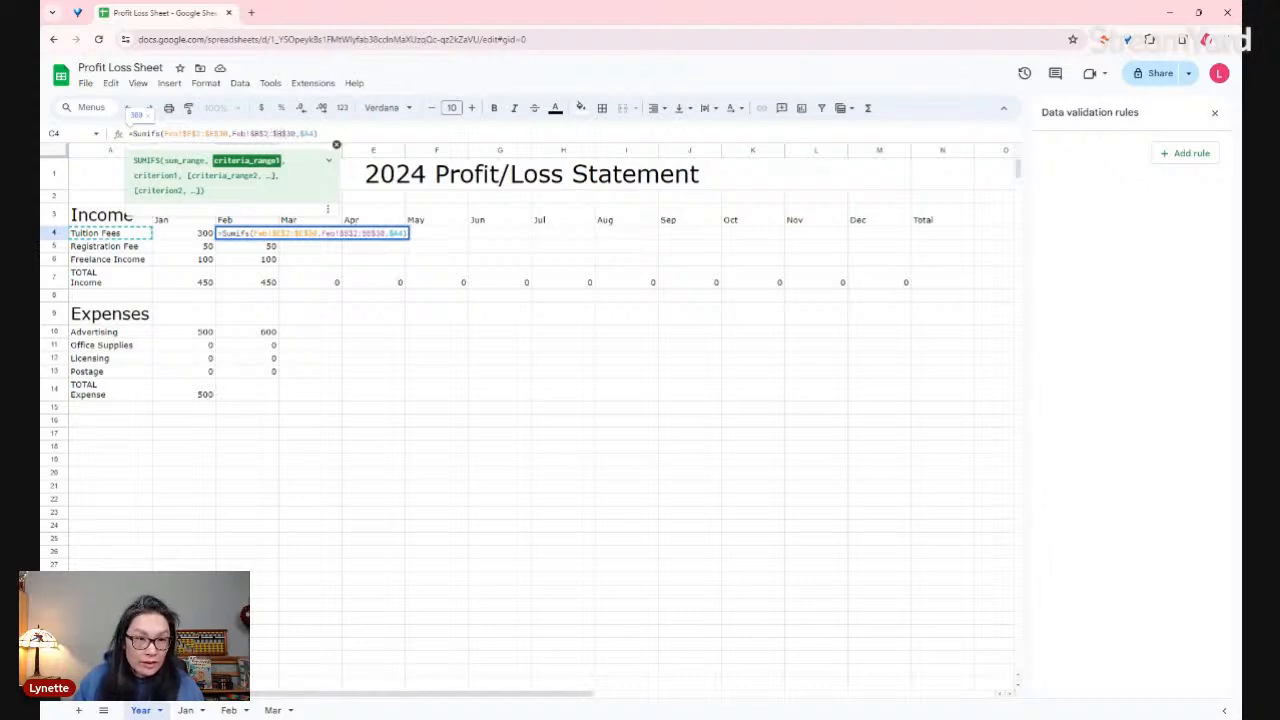
key(Return)
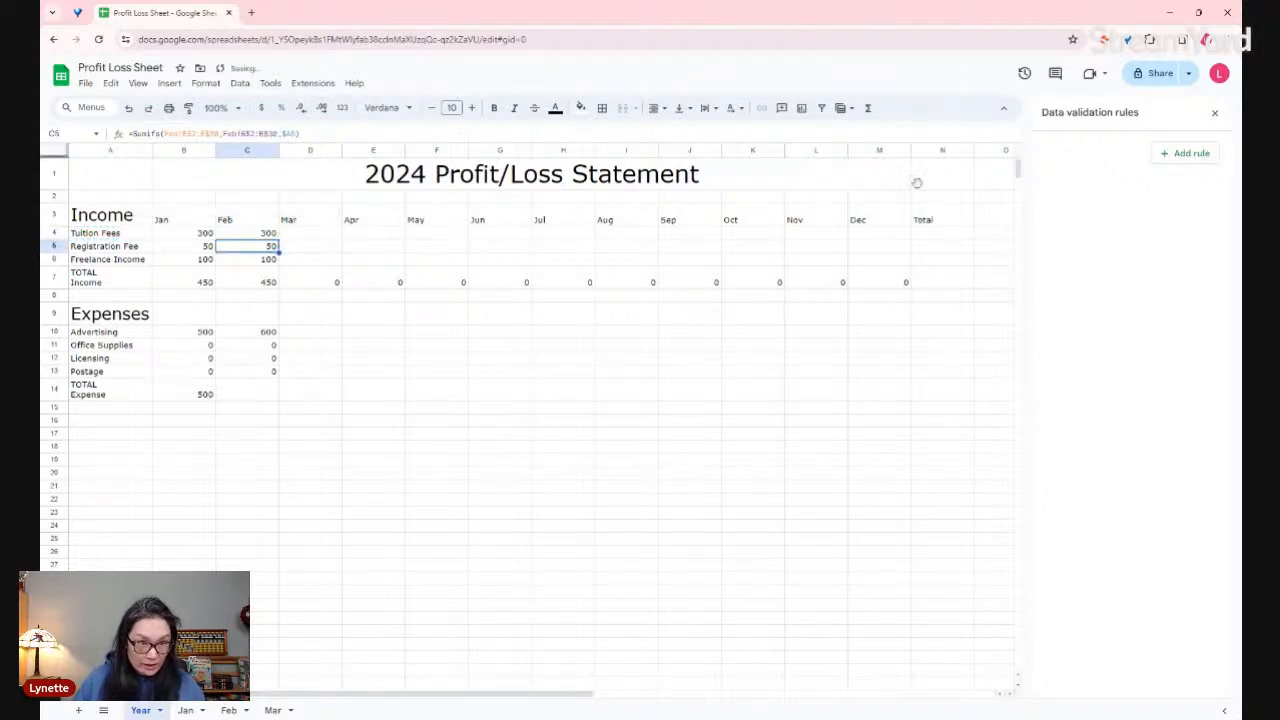
- Fill the Feb Tuition Fees formula from C4 into D4 and change both sheet references in the opened formula to Mar
click(272, 236)
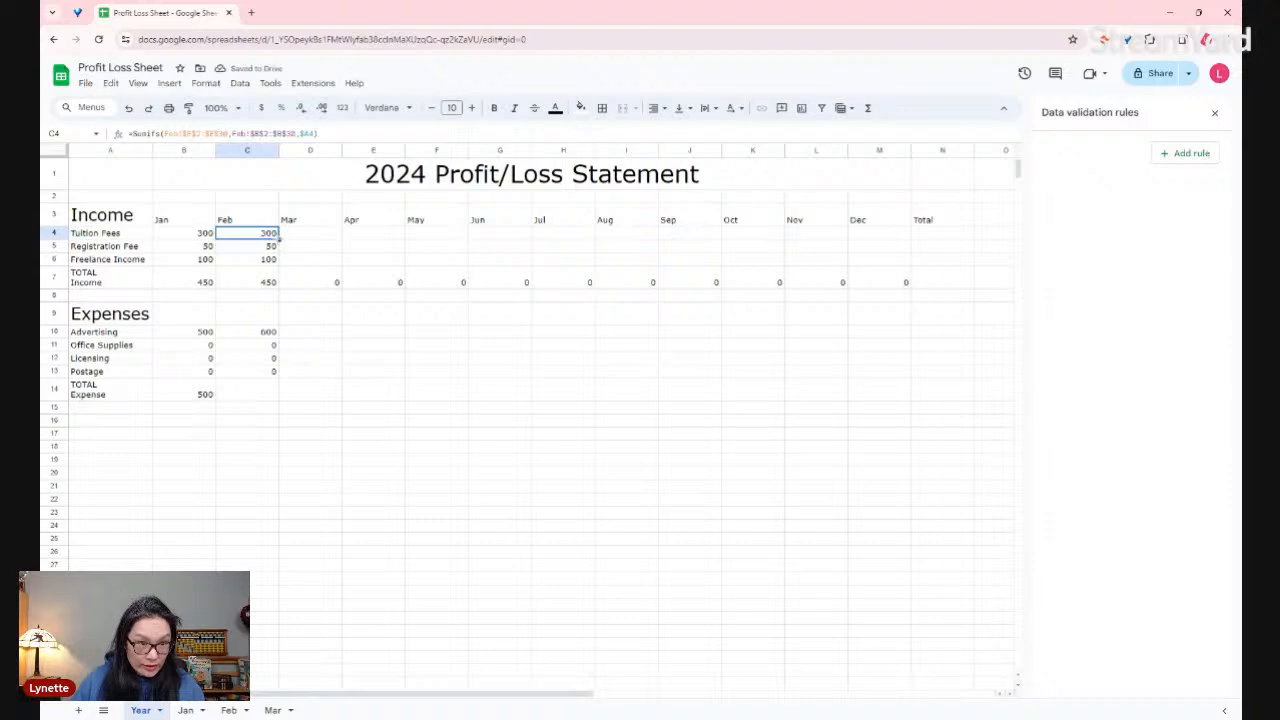
drag(279, 239, 340, 238)
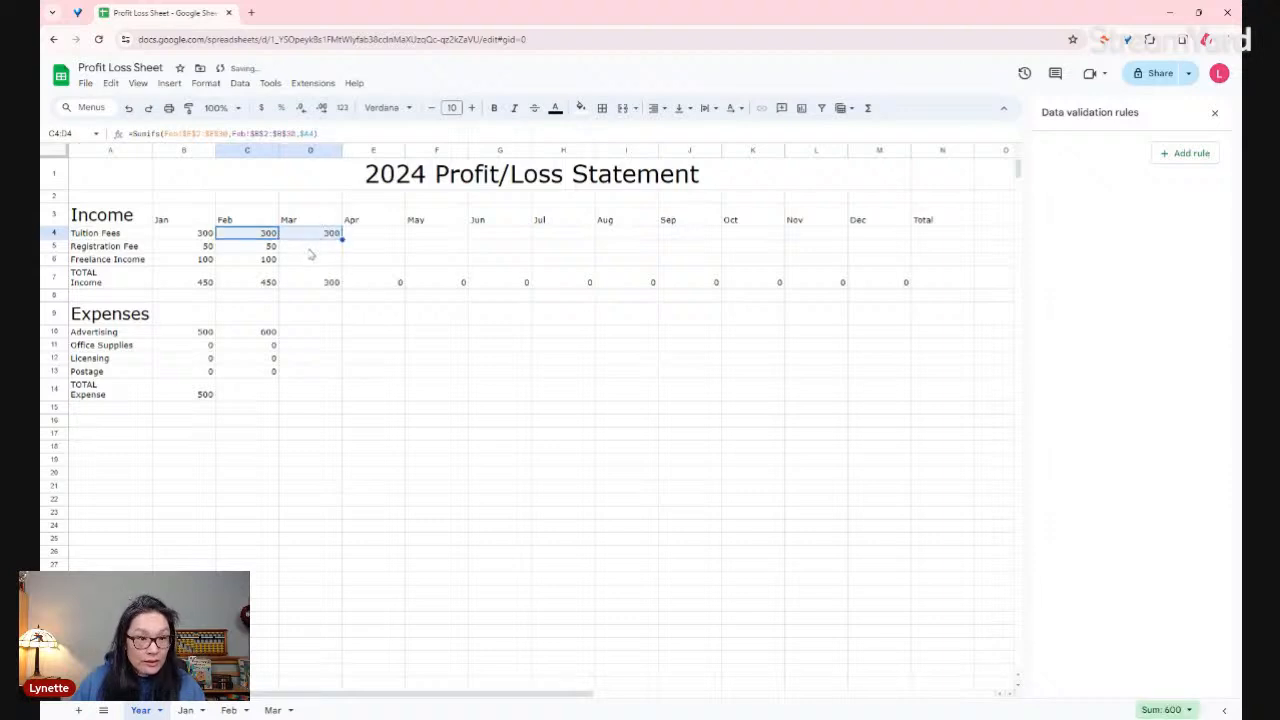
double_click(181, 137)
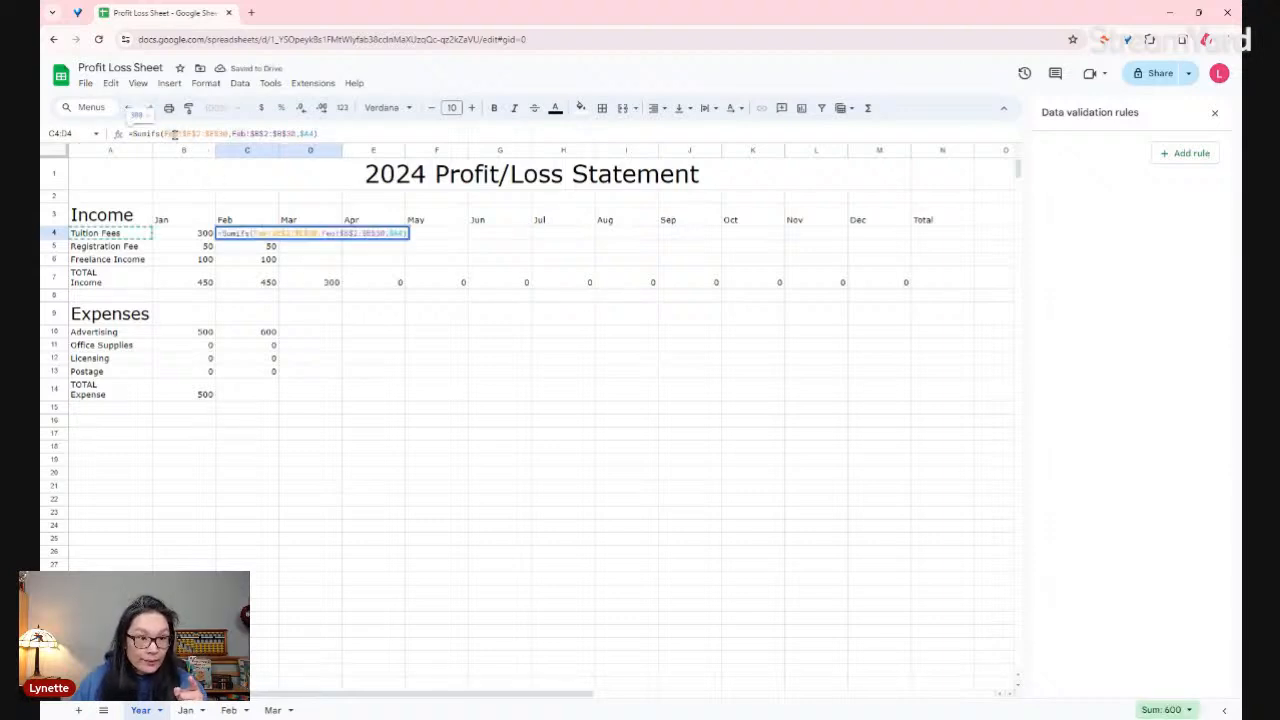
click(202, 137)
double_click(173, 135)
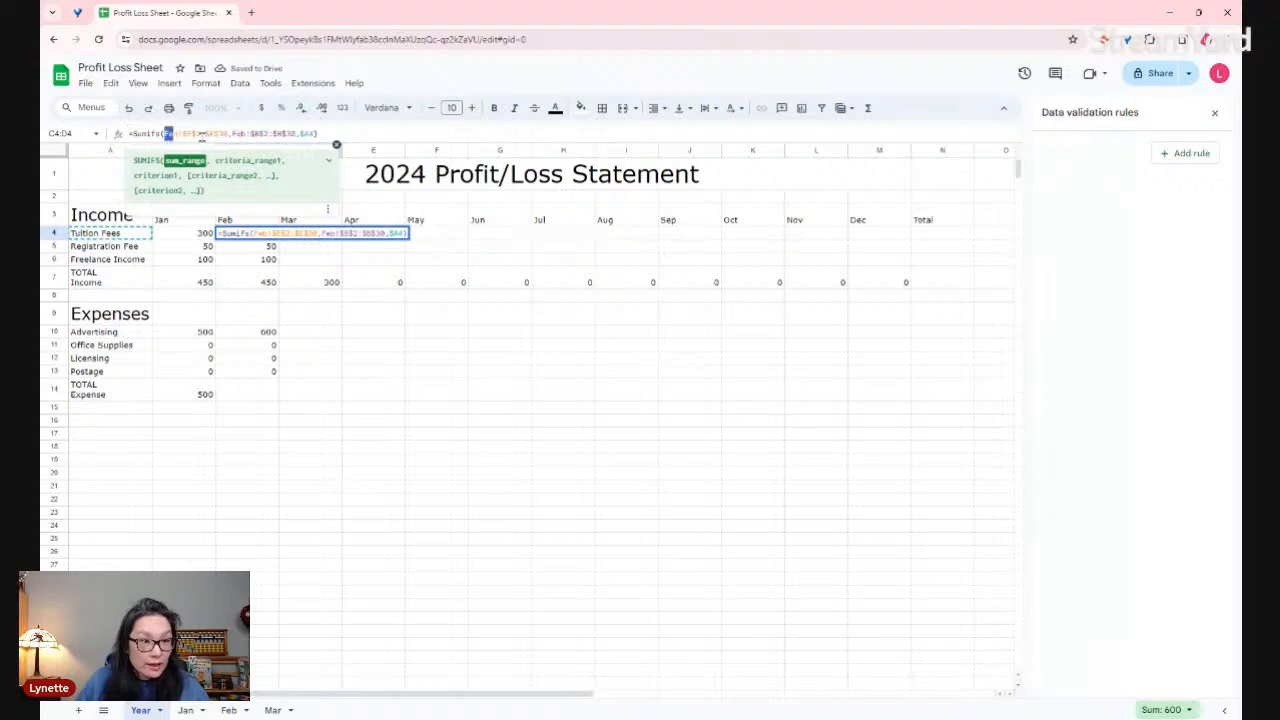
text(Mar)
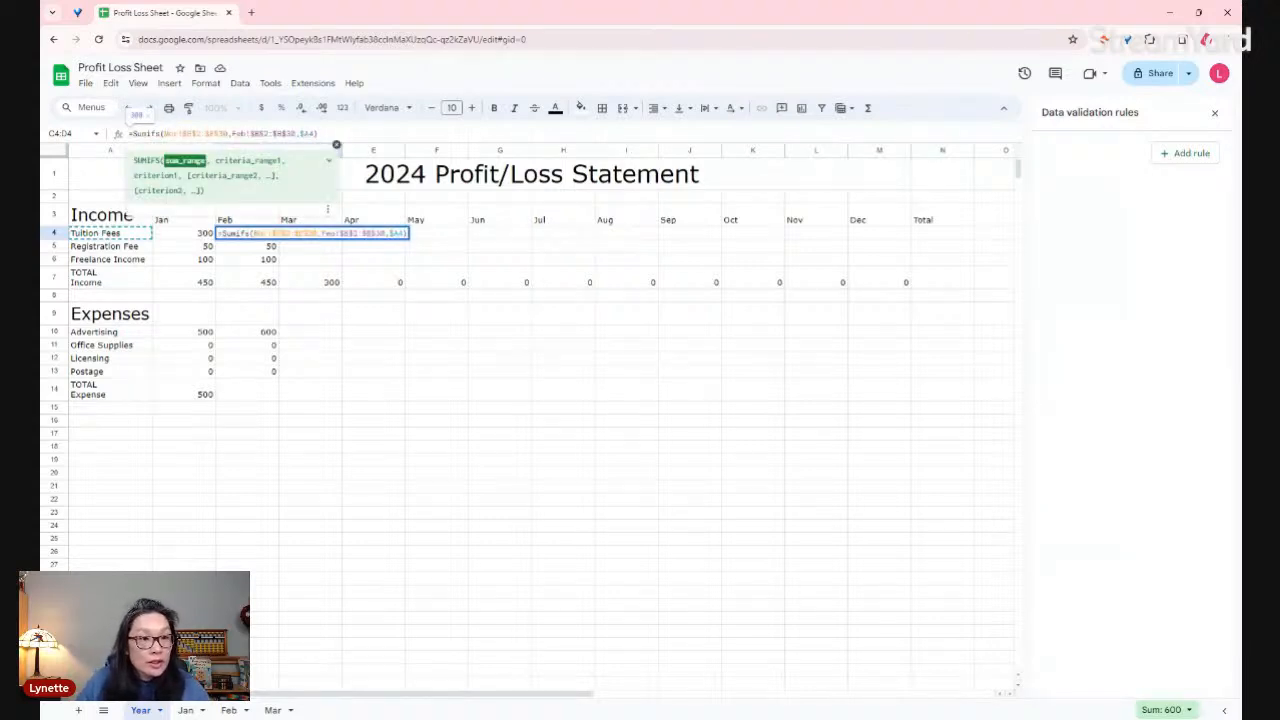
key(Delete)
key(Delete)
key(Delete)
key(Delete)
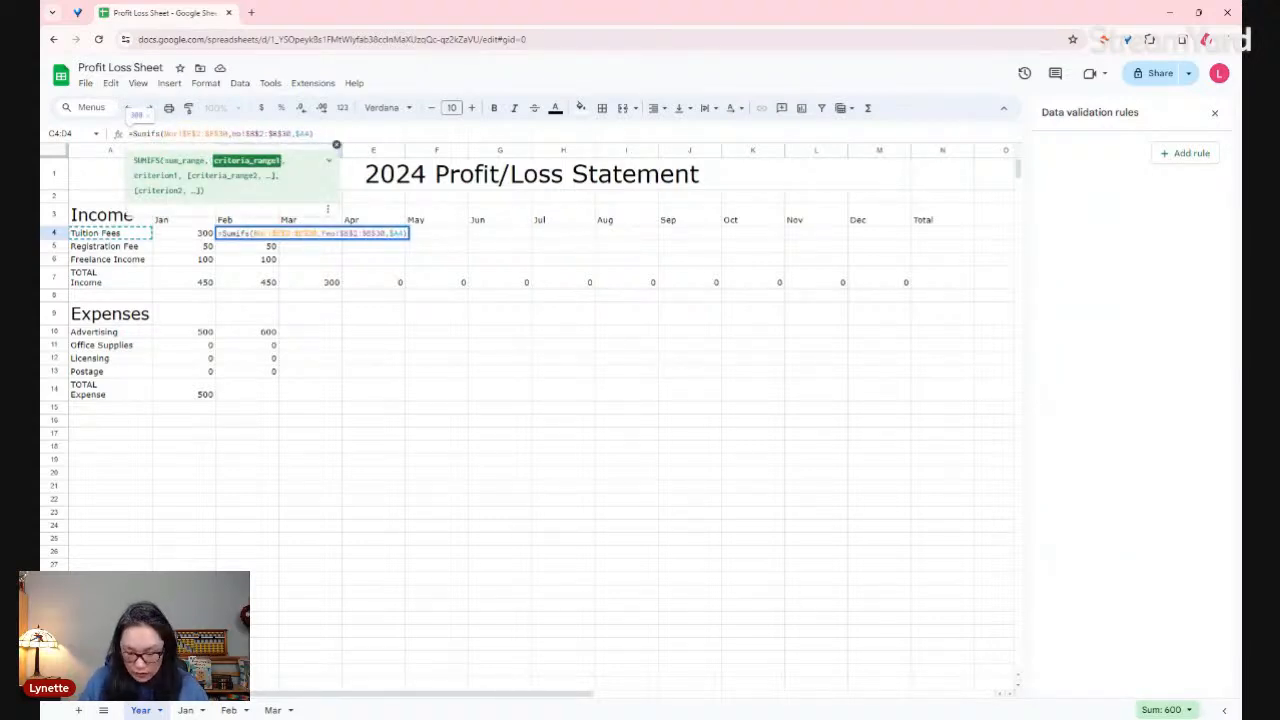
key(Return)
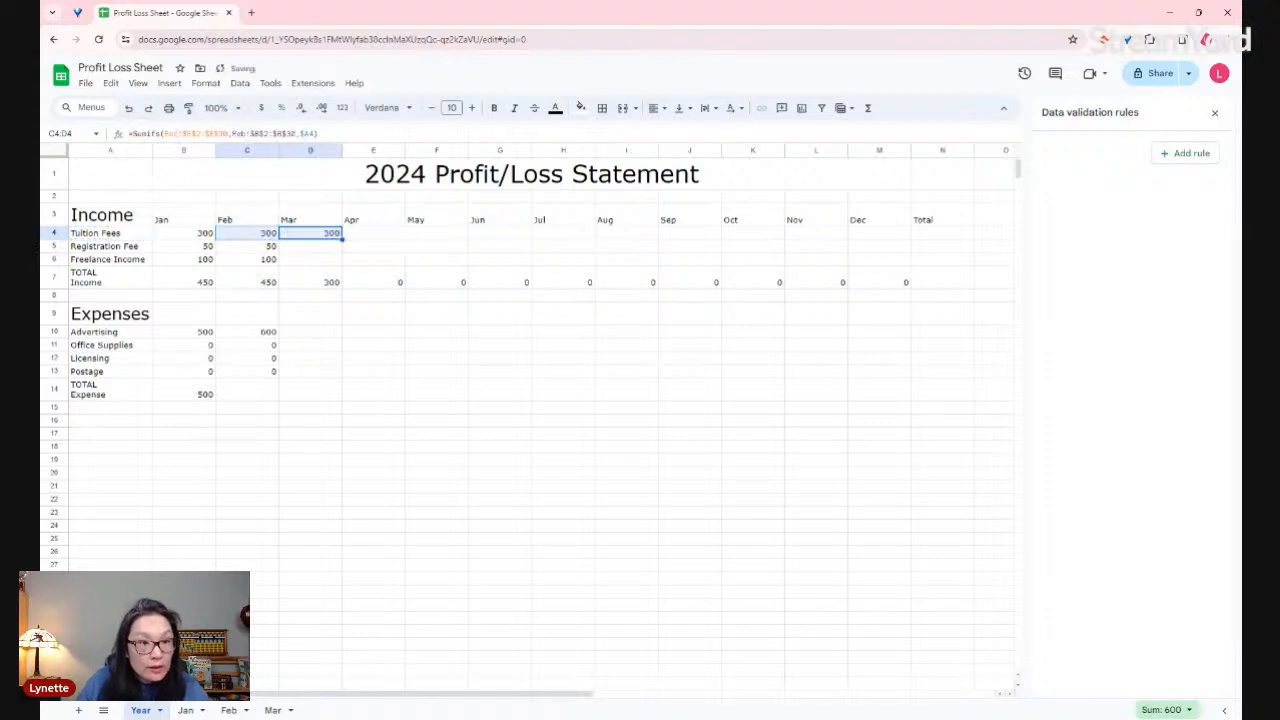
- Compare the Tuition Fees formulas in D4 and C4, and undo the Mar reference edit and the fill into D4
click(320, 237)
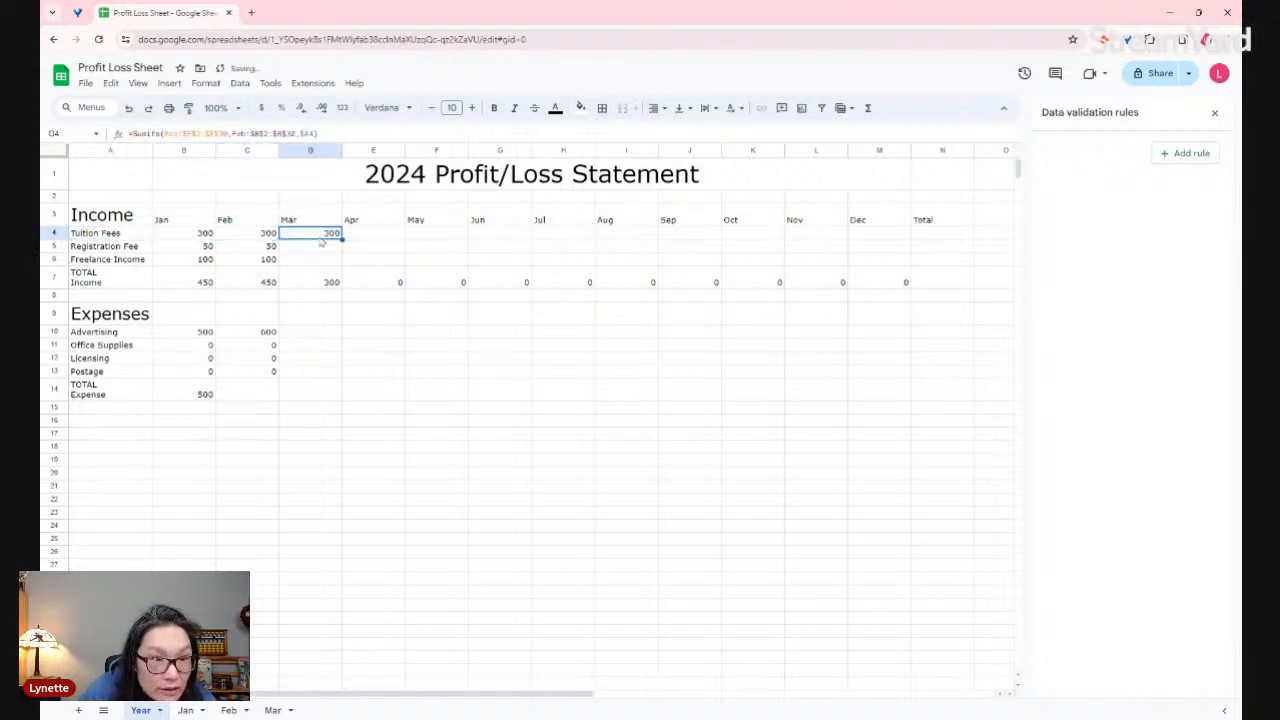
click(256, 235)
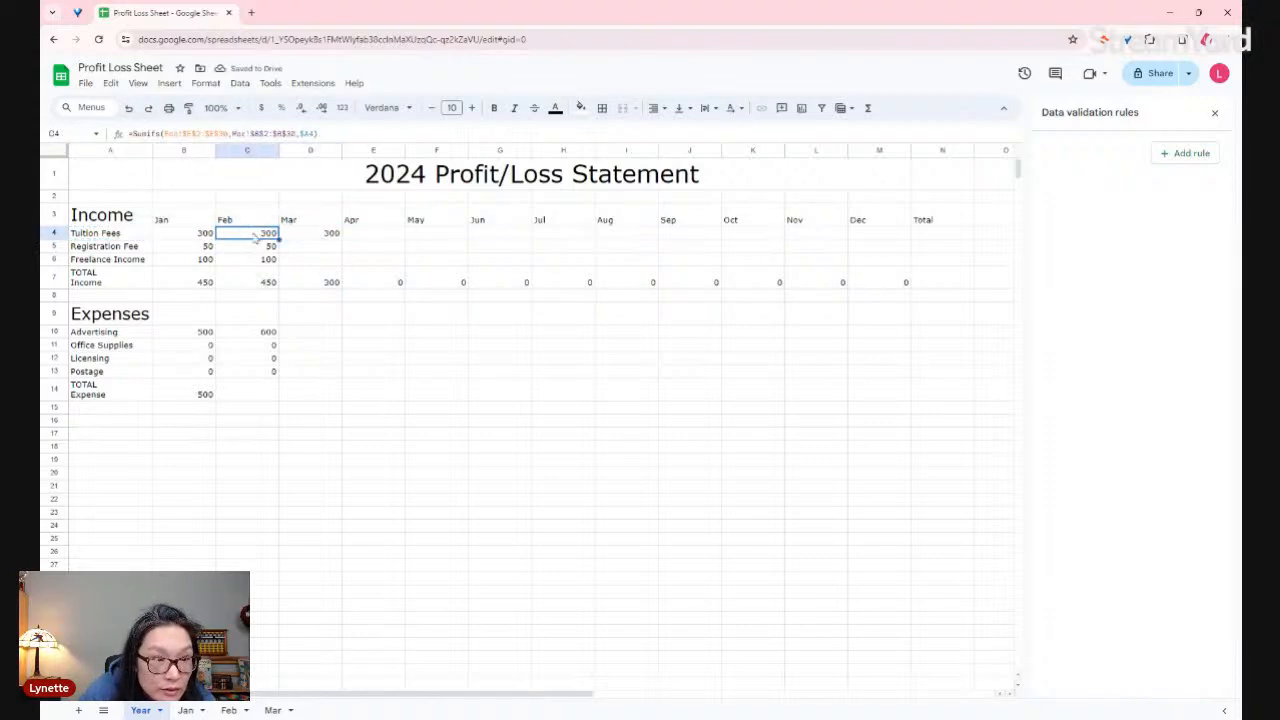
click(314, 236)
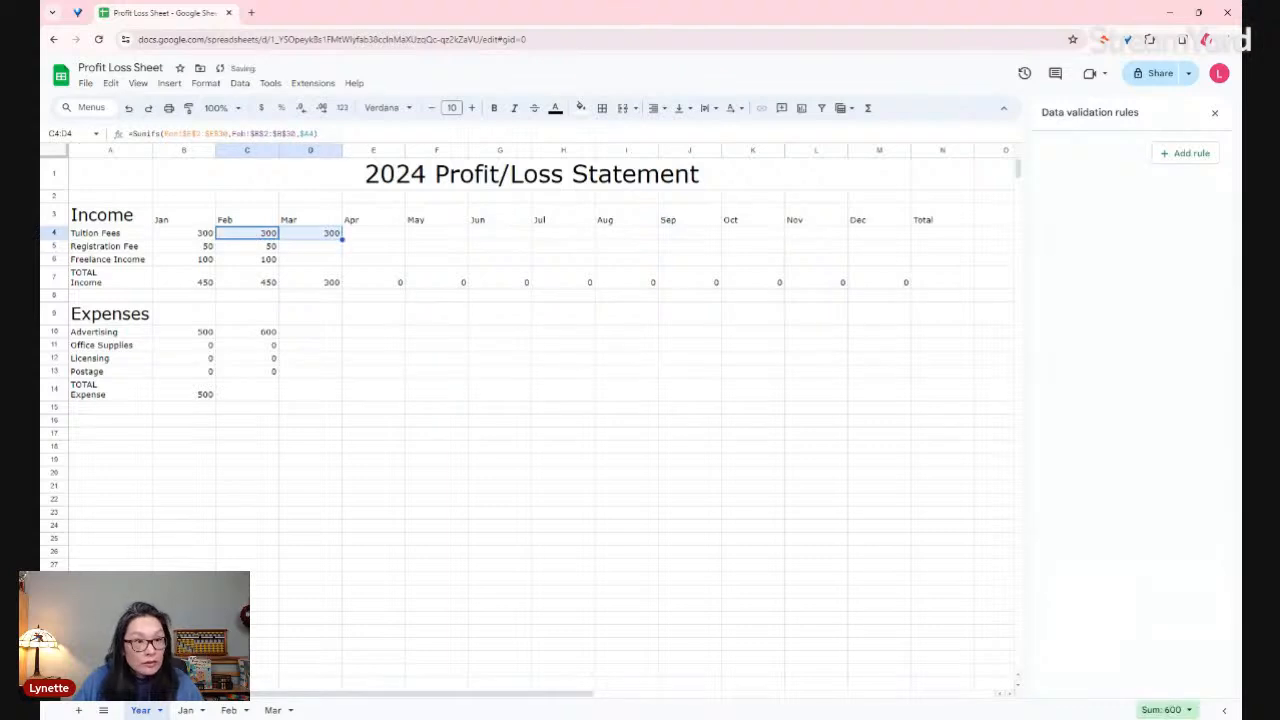
key(Delete)
- Copy the Feb Tuition Fees formula from C4 and paste it into the Mar cell D4
click(256, 235)
key(ctrl+c)
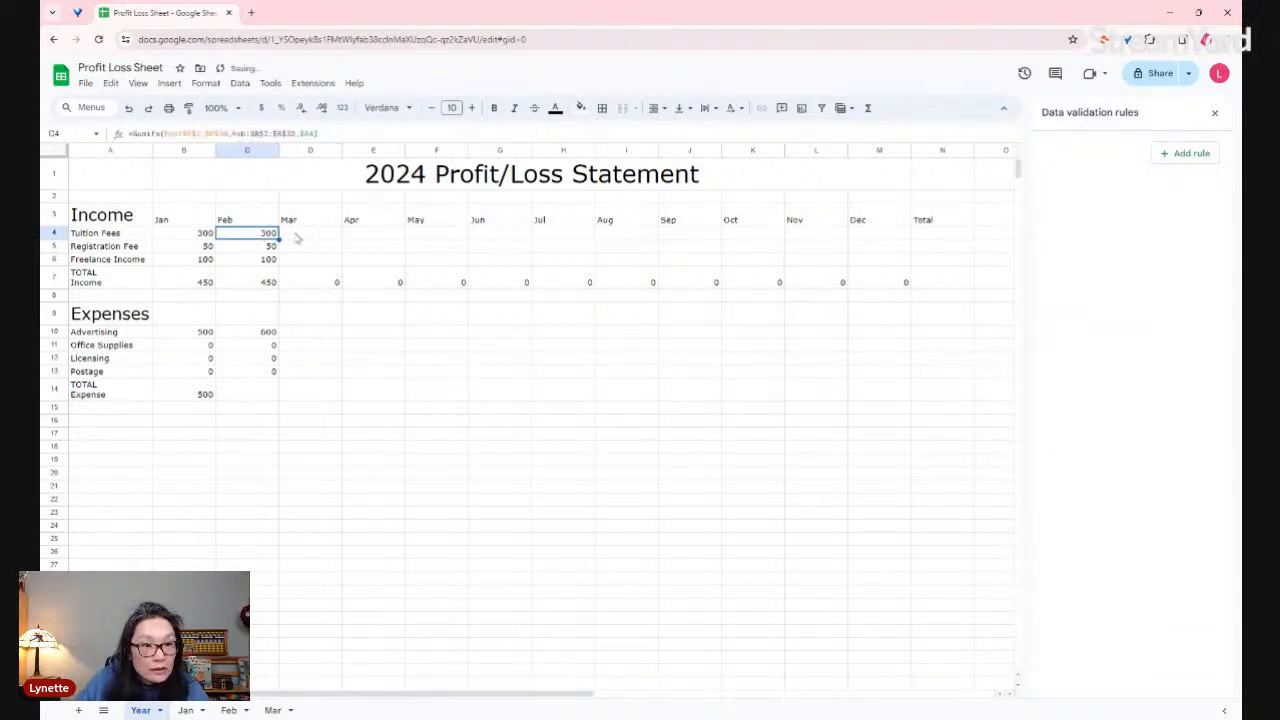
click(315, 237)
key(ctrl+v)
key(Up)
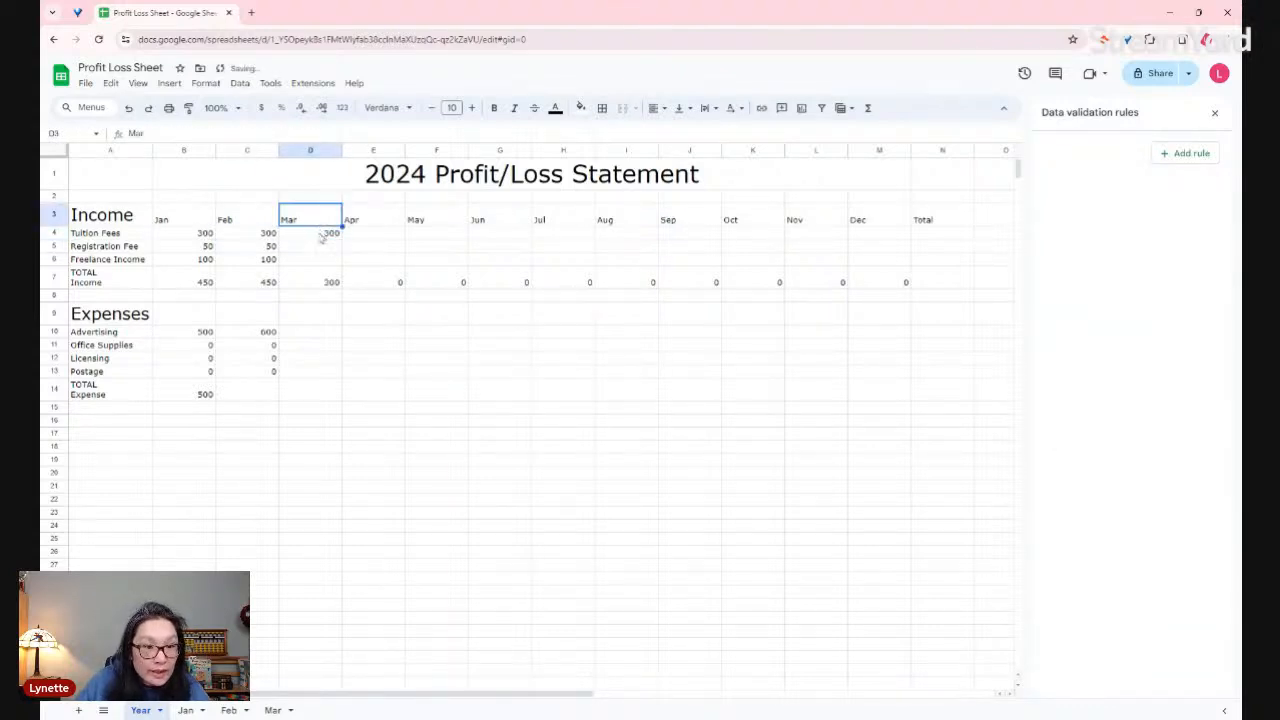
- In the Tuition Fees formula in D4, change the sheet name of the sum range and the criteria range from Feb to Mar
double_click(322, 235)
double_click(325, 233)
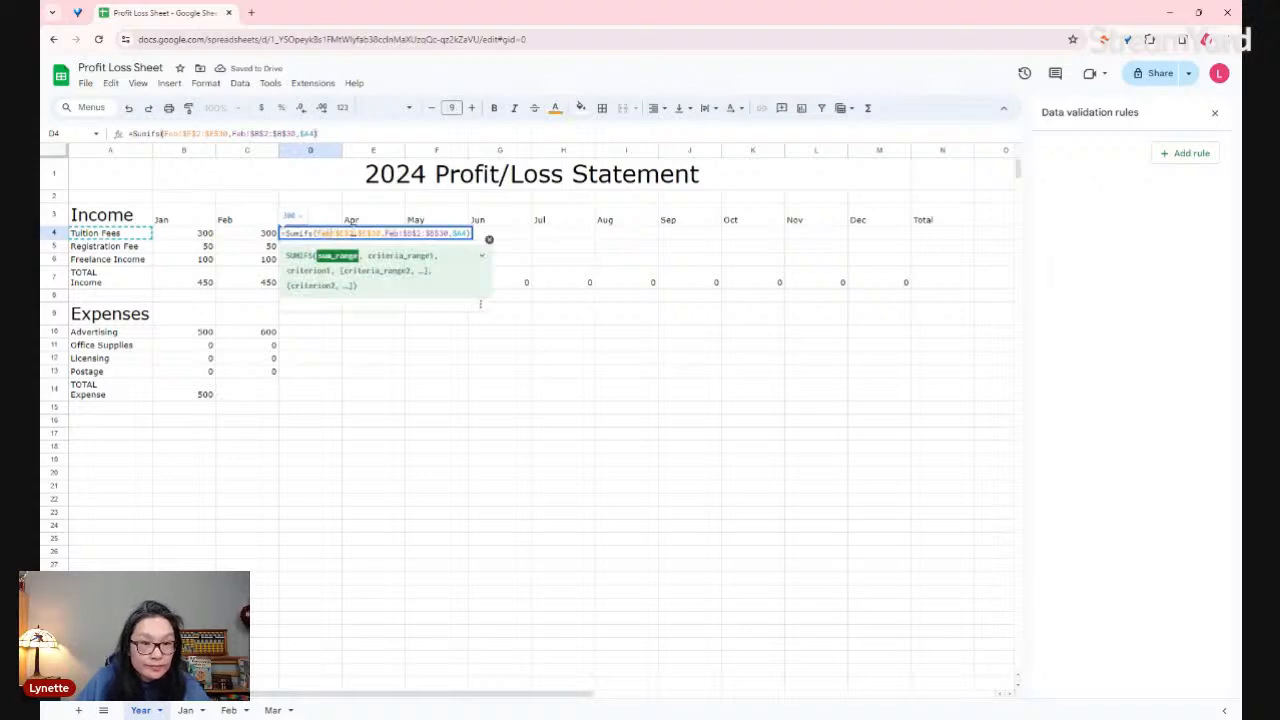
key(BackSpace)
text(Mar!)
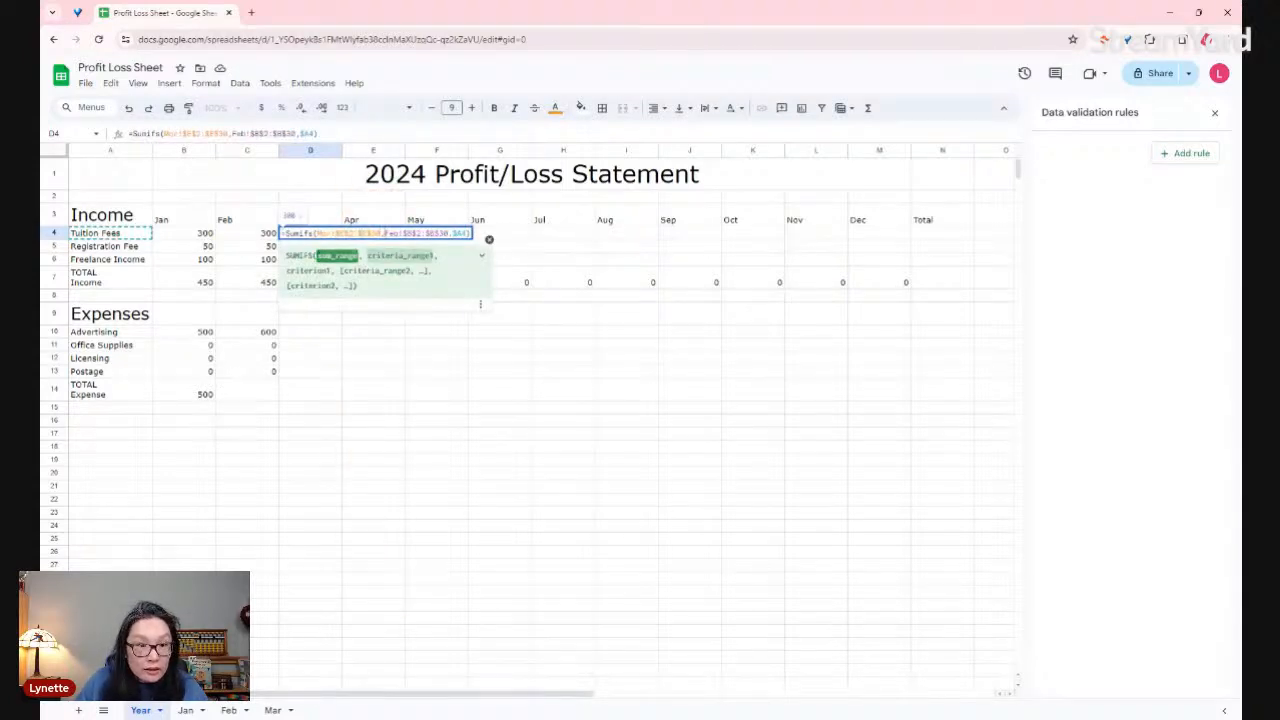
double_click(392, 233)
key(BackSpace)
text(Mar)
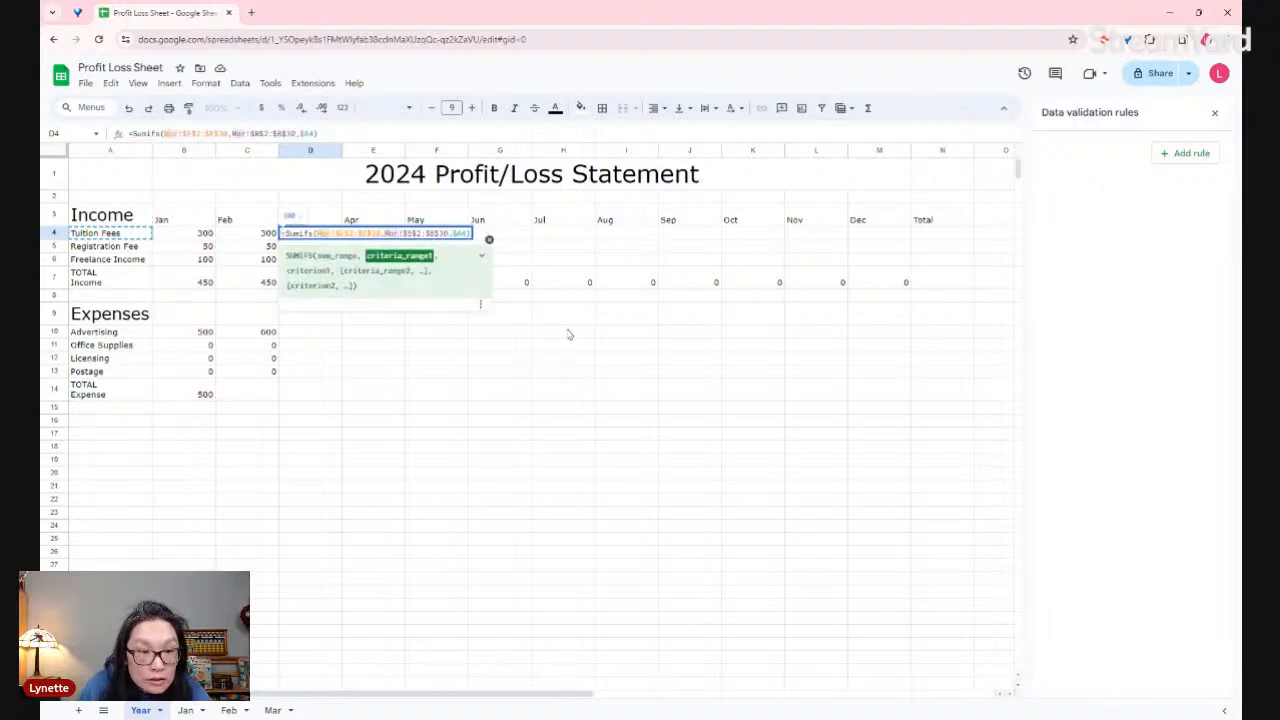
key(Return)
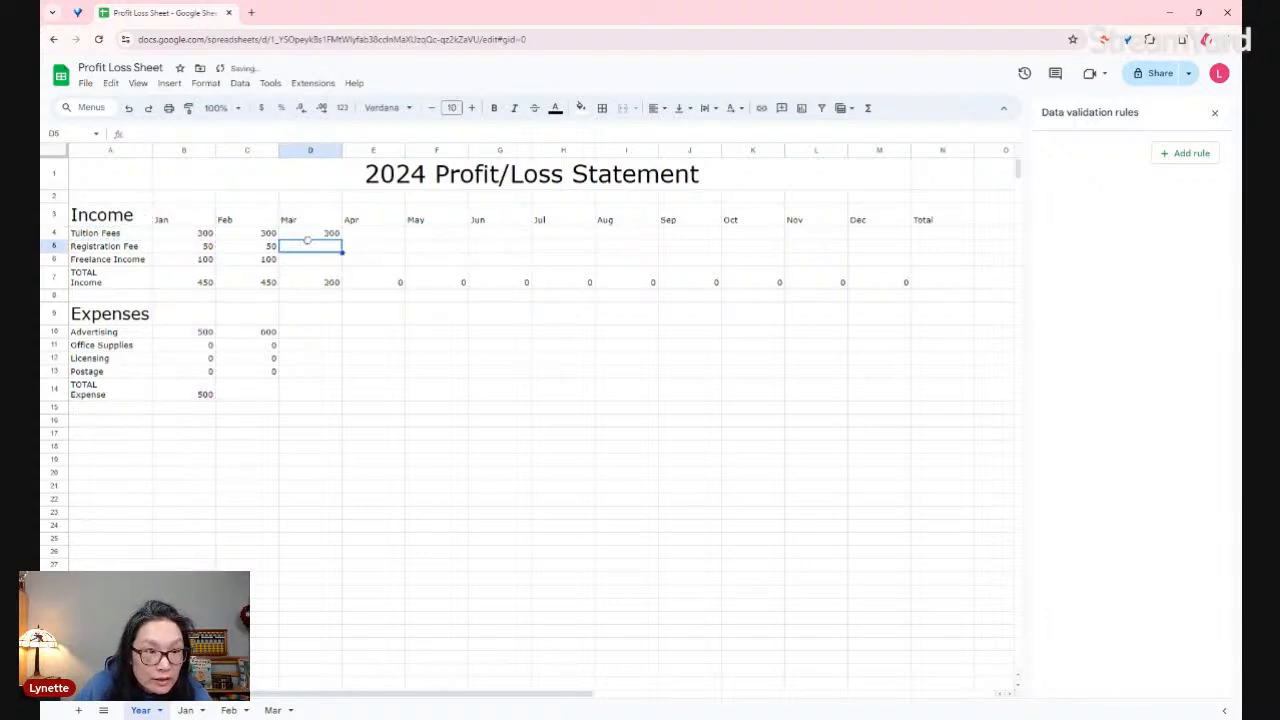
- On the Mar sheet, set the Abacus Class amount in E4 to 372
click(270, 710)
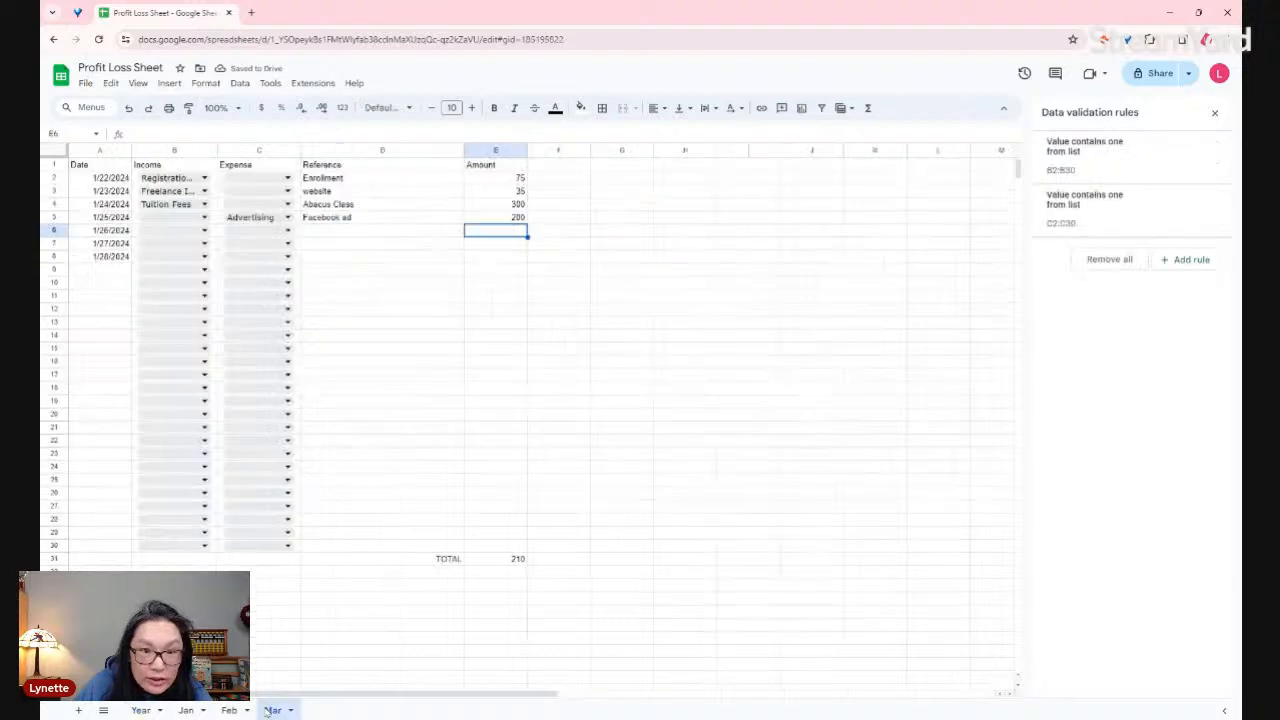
click(514, 206)
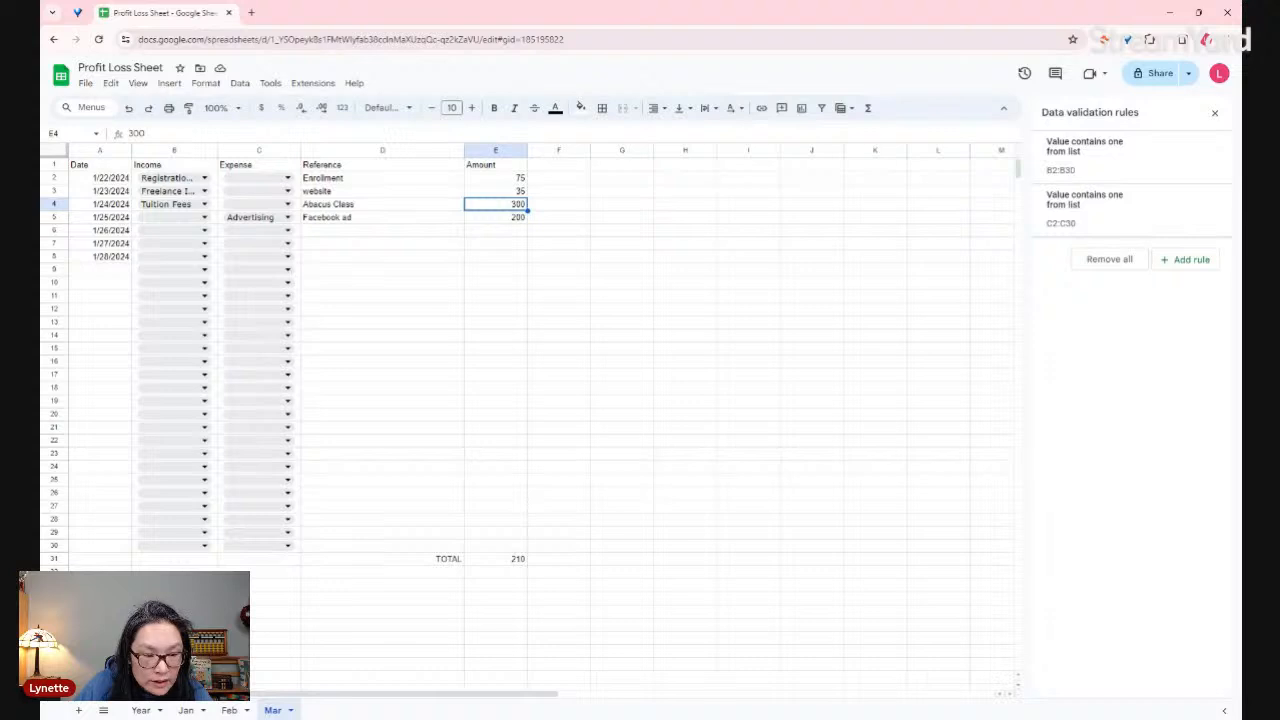
click(228, 710)
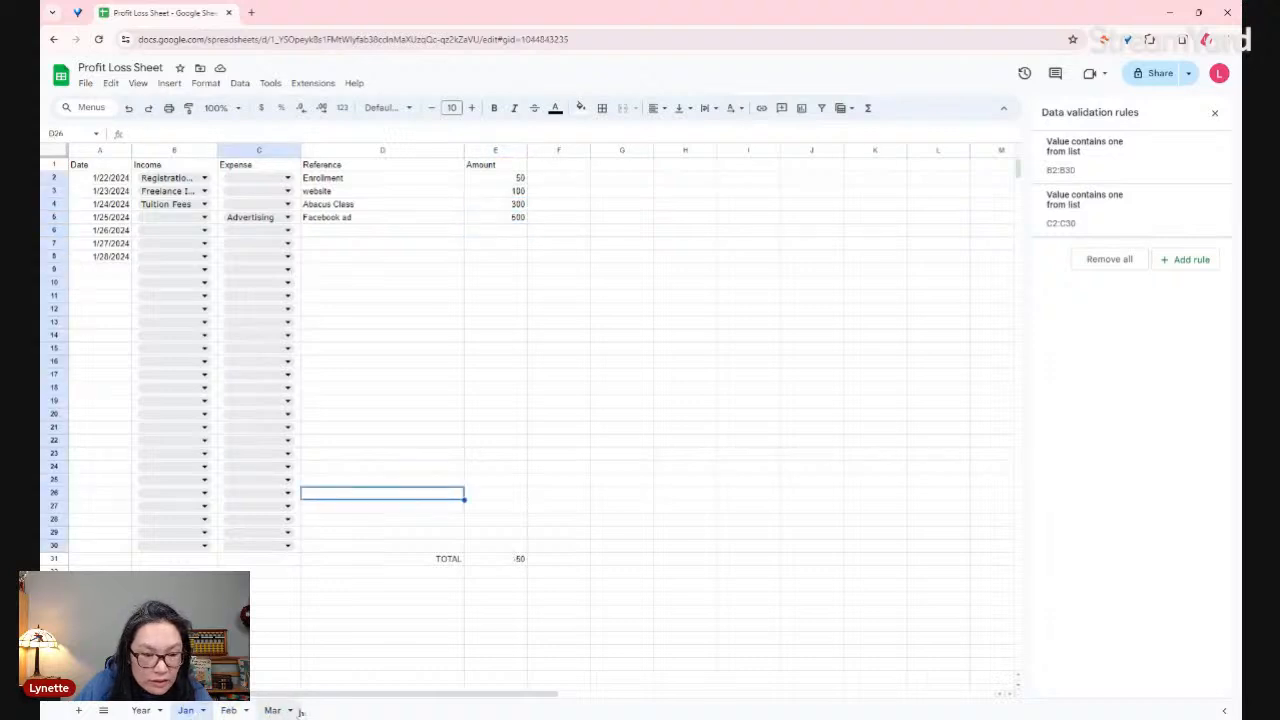
click(272, 710)
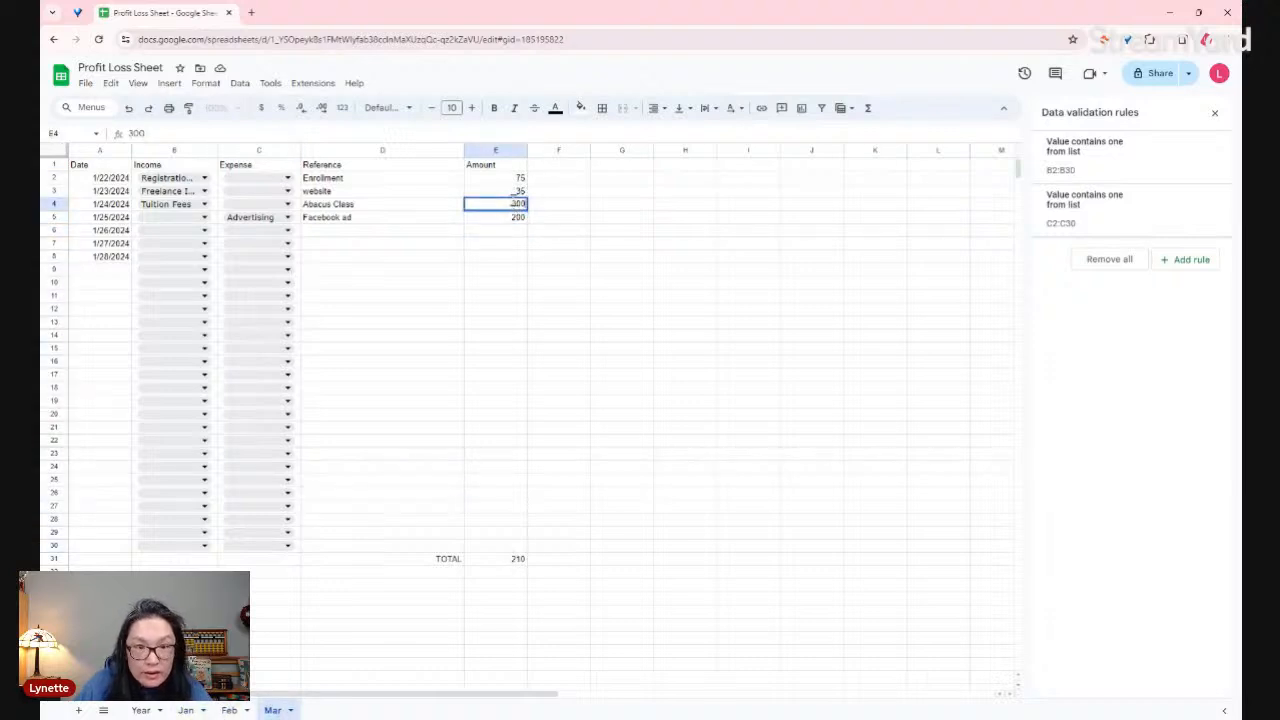
text(372)
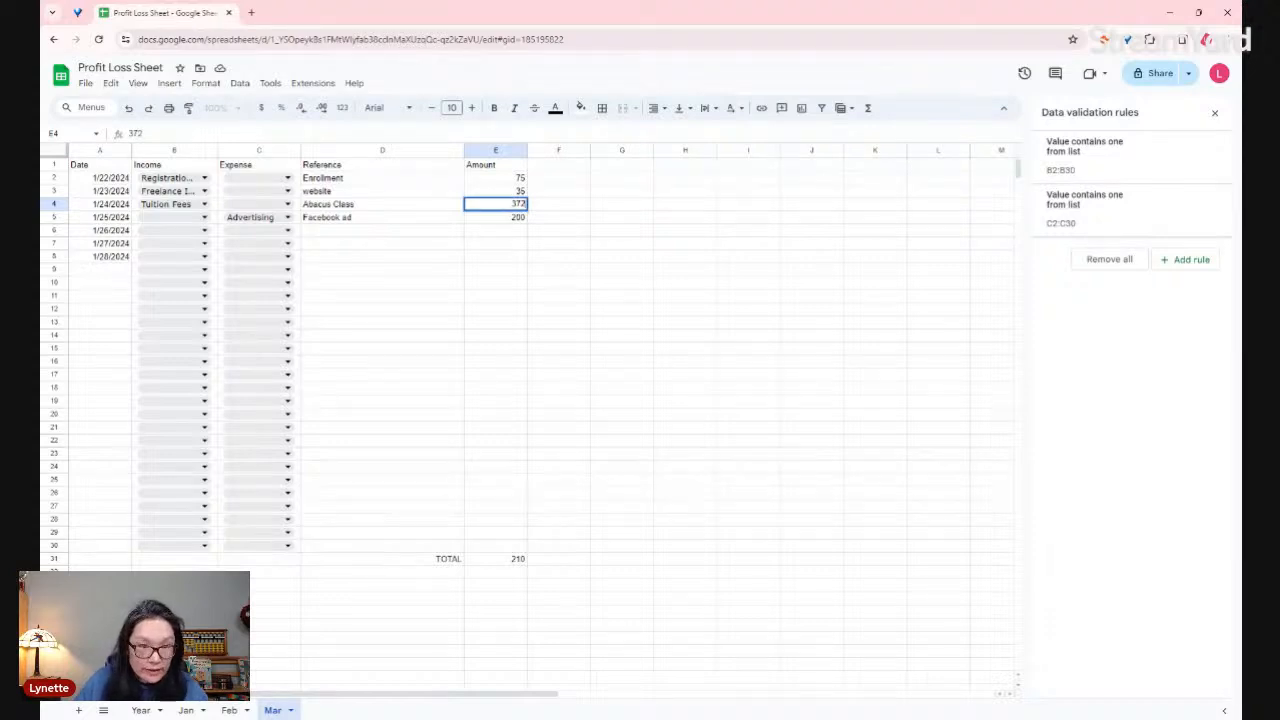
key(Return)
- On the Year sheet, fill the Mar Tuition Fees formula from D4 down to Freelance Income in D6
click(140, 710)
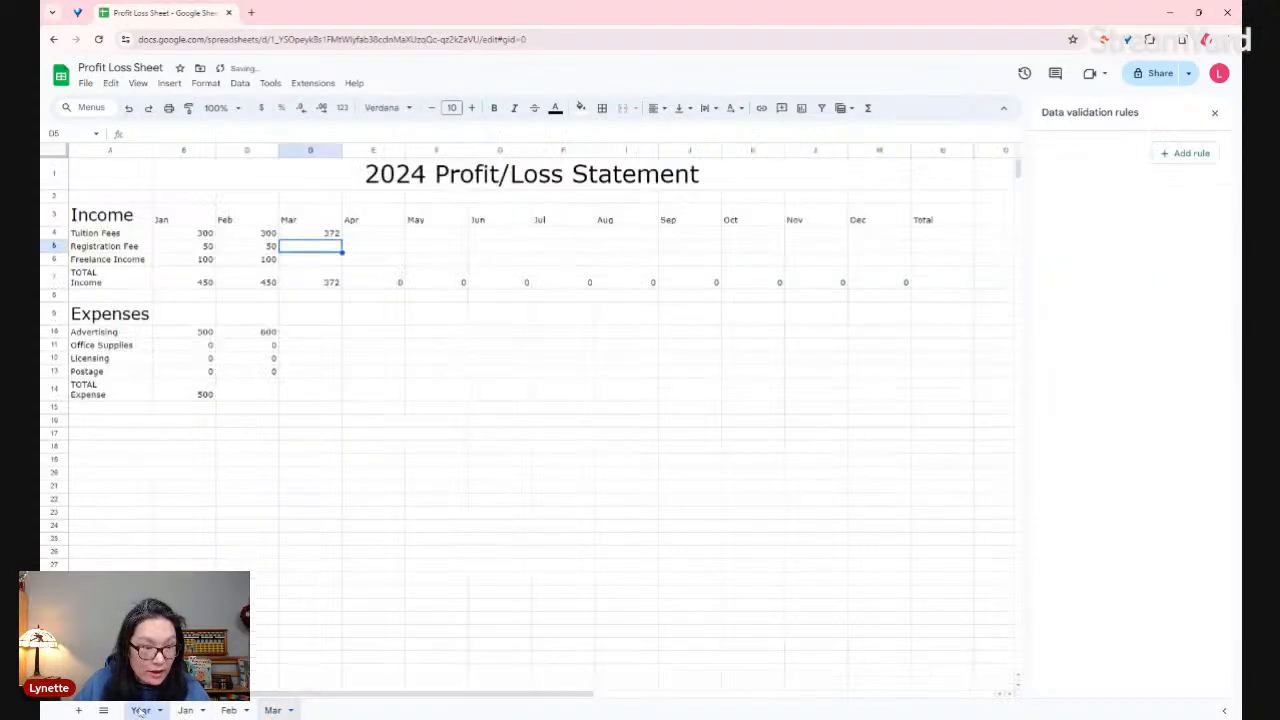
click(338, 233)
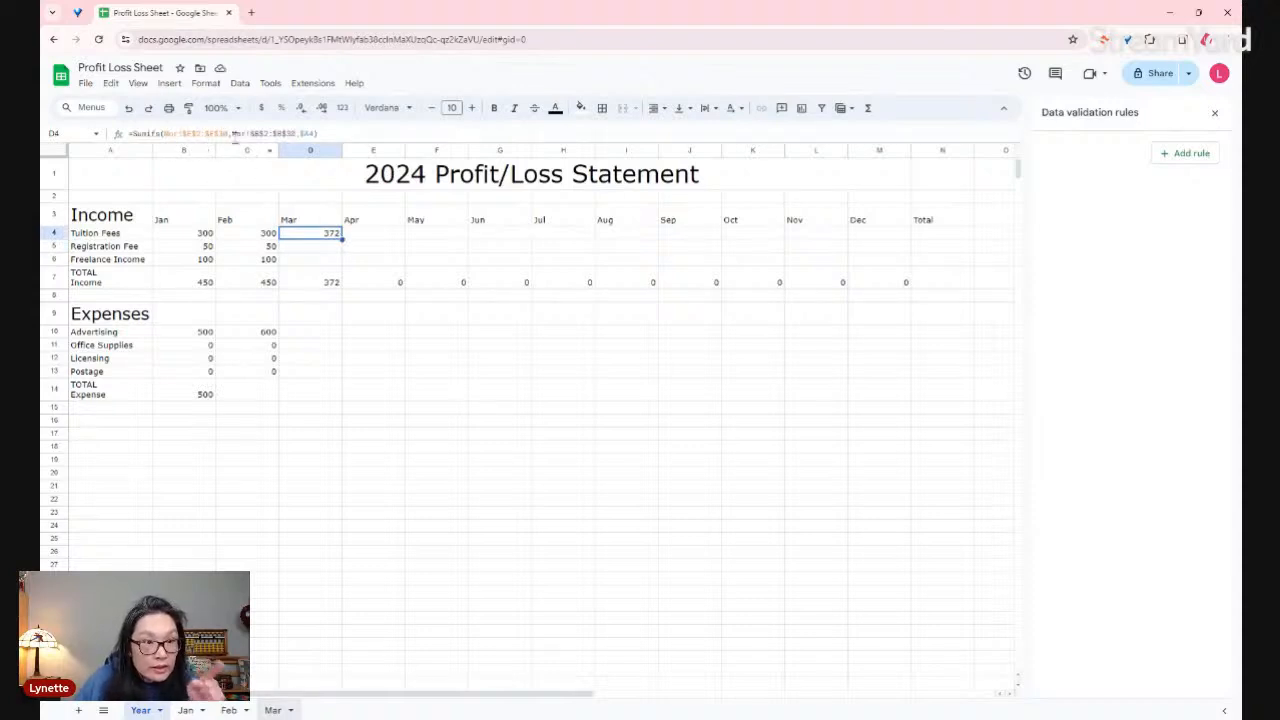
drag(343, 239, 343, 264)
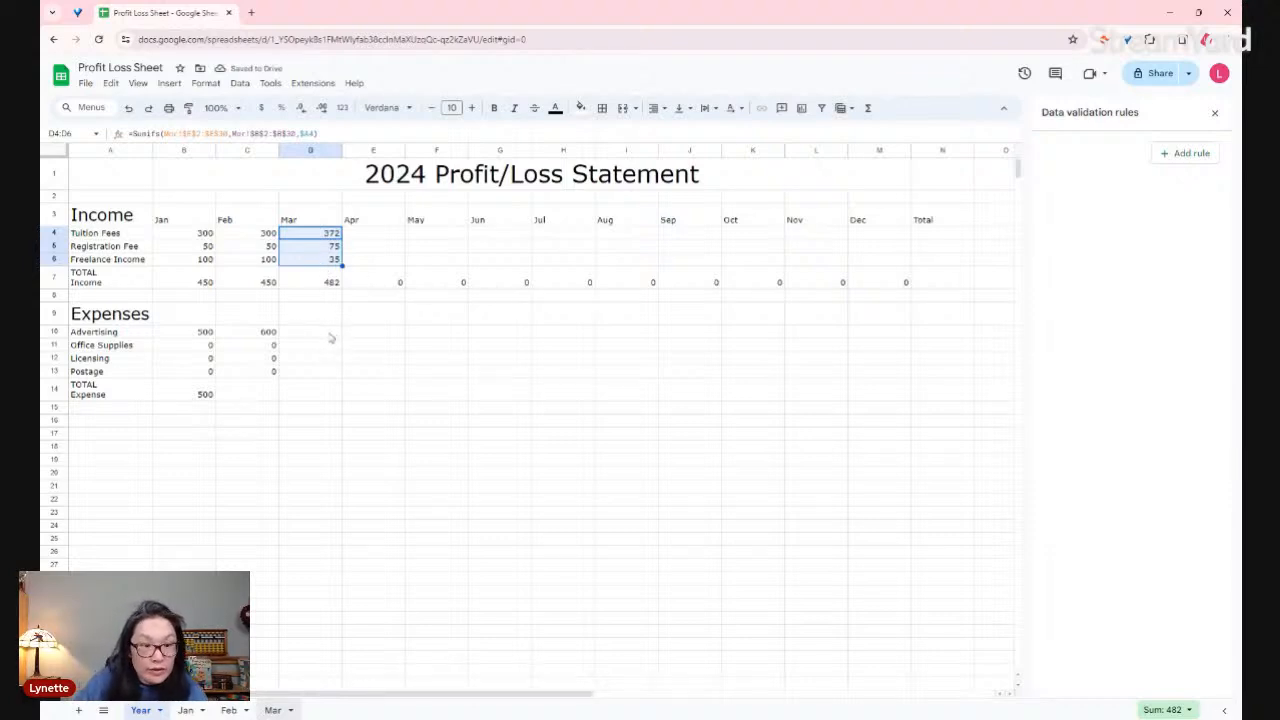
- Fill the Feb Advertising formula from C10 across into the Mar cell D10
click(245, 334)
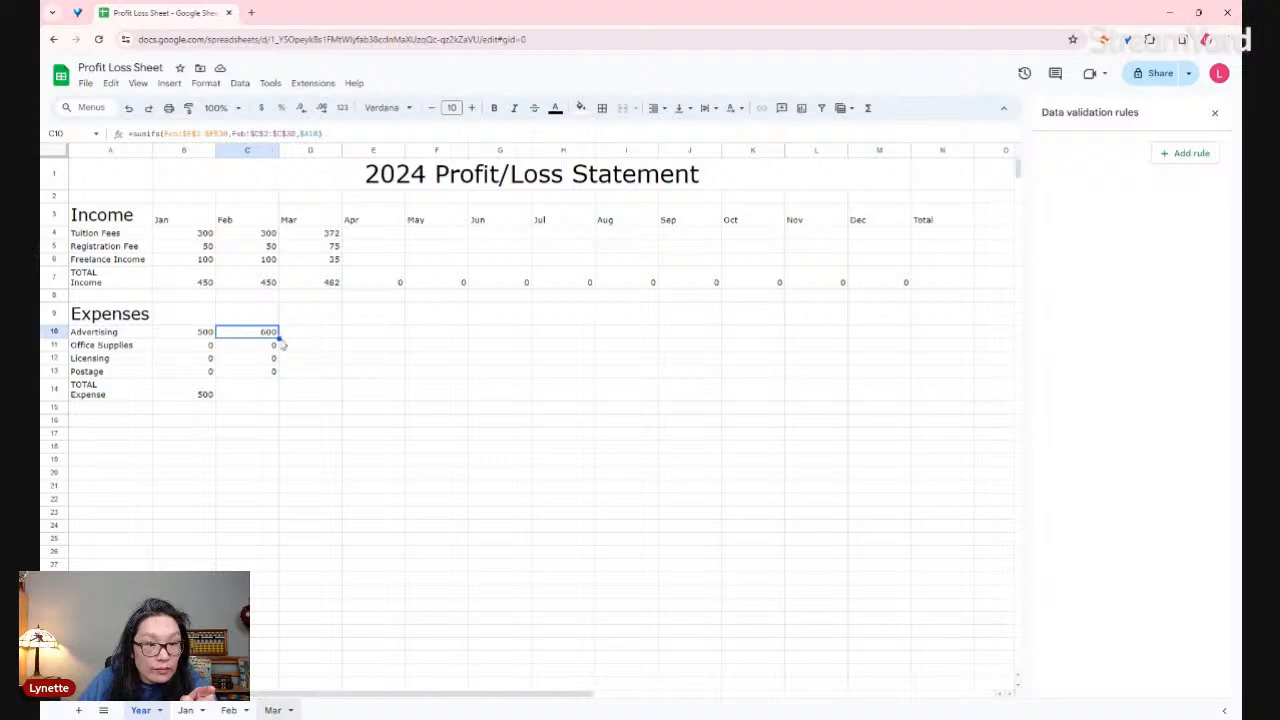
drag(279, 338, 334, 337)
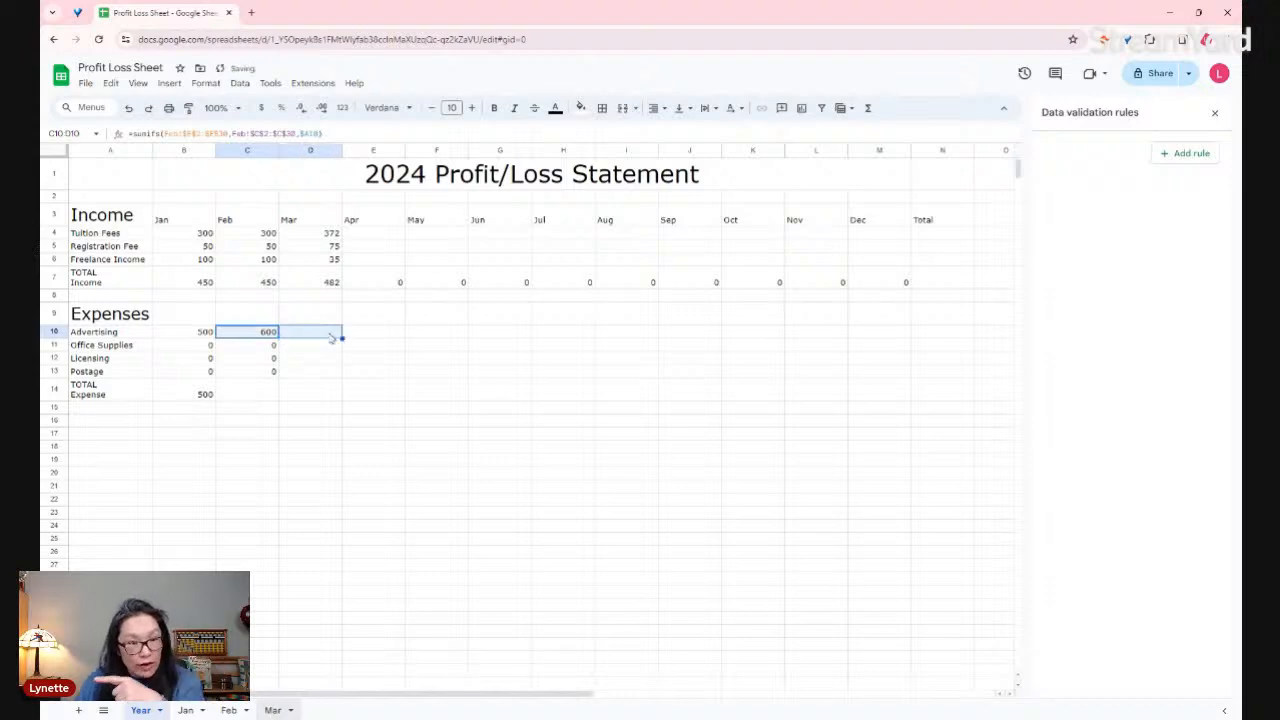
click(332, 337)
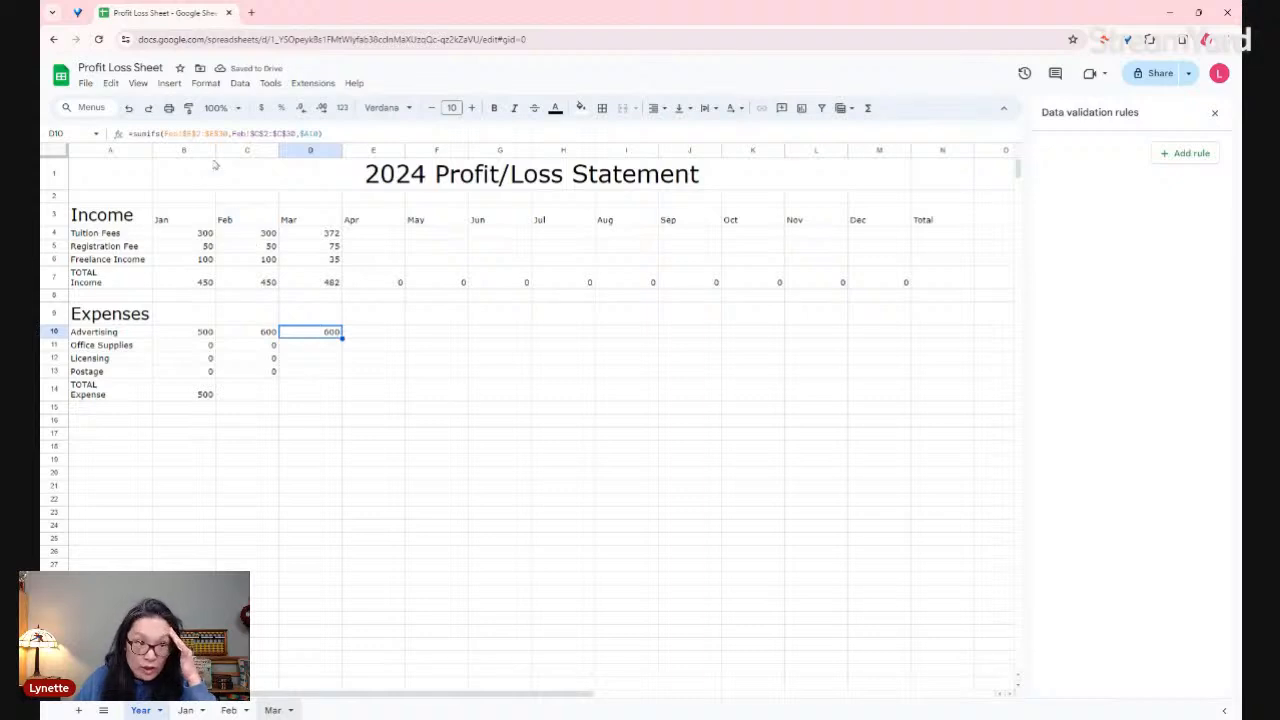
- Change both Feb sheet references in the D10 Advertising formula to Mar and fill it down to Postage in D13
click(173, 132)
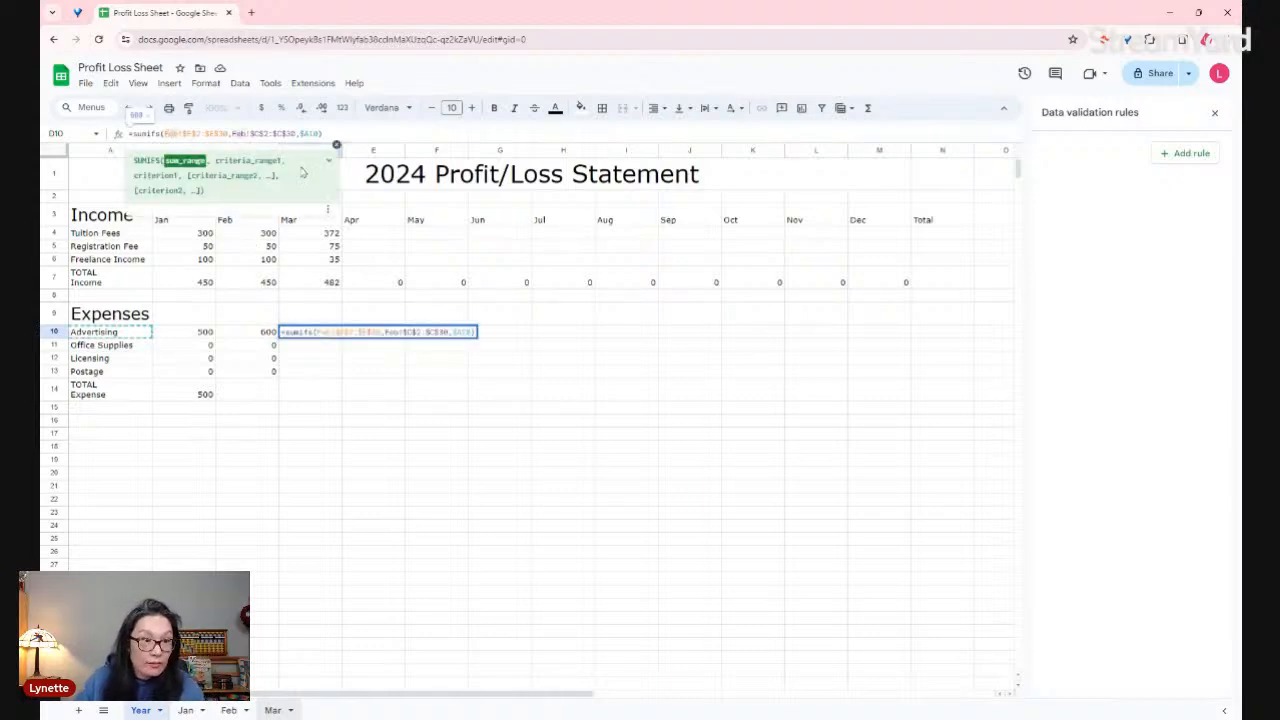
text(Mar)
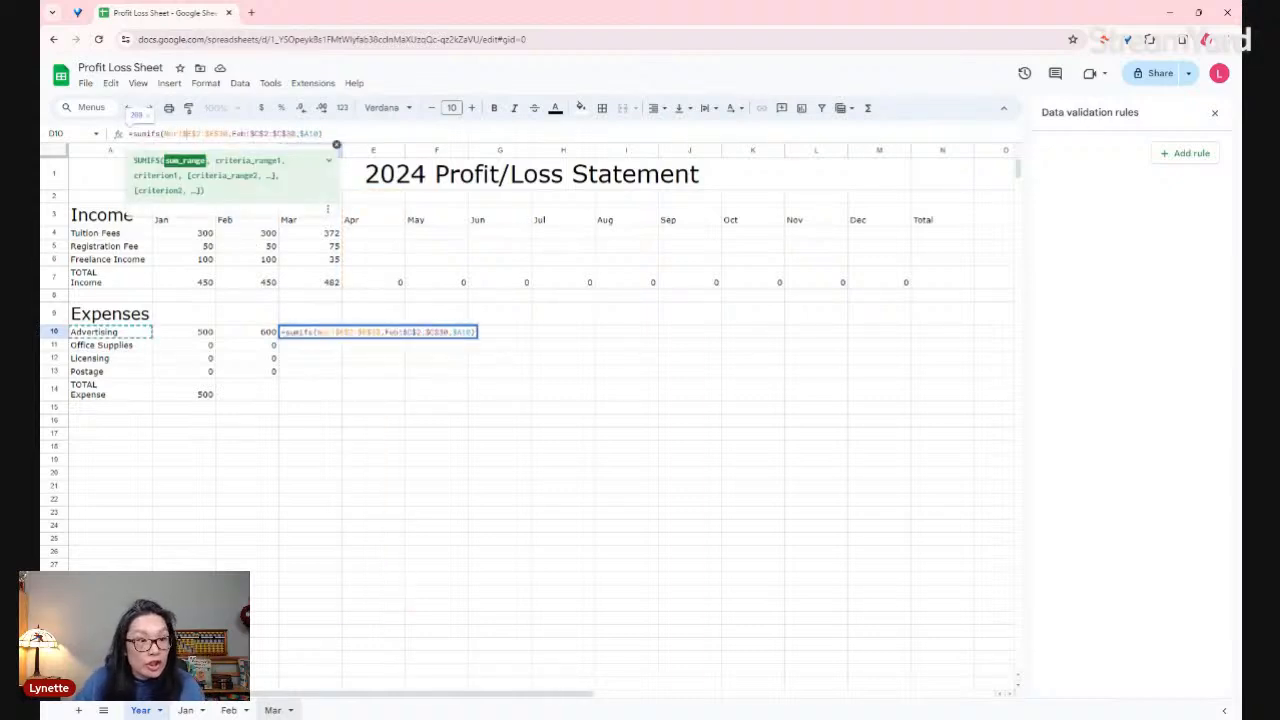
click(238, 133)
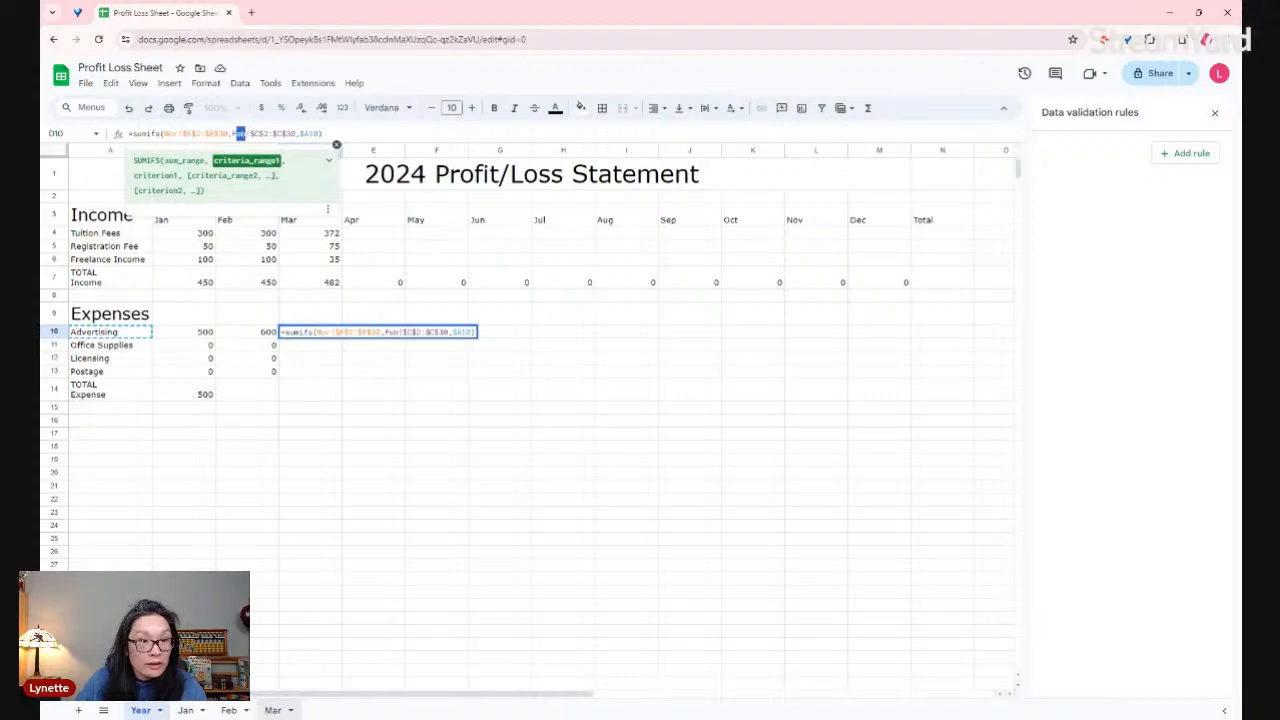
text(Mar)
key(Return)
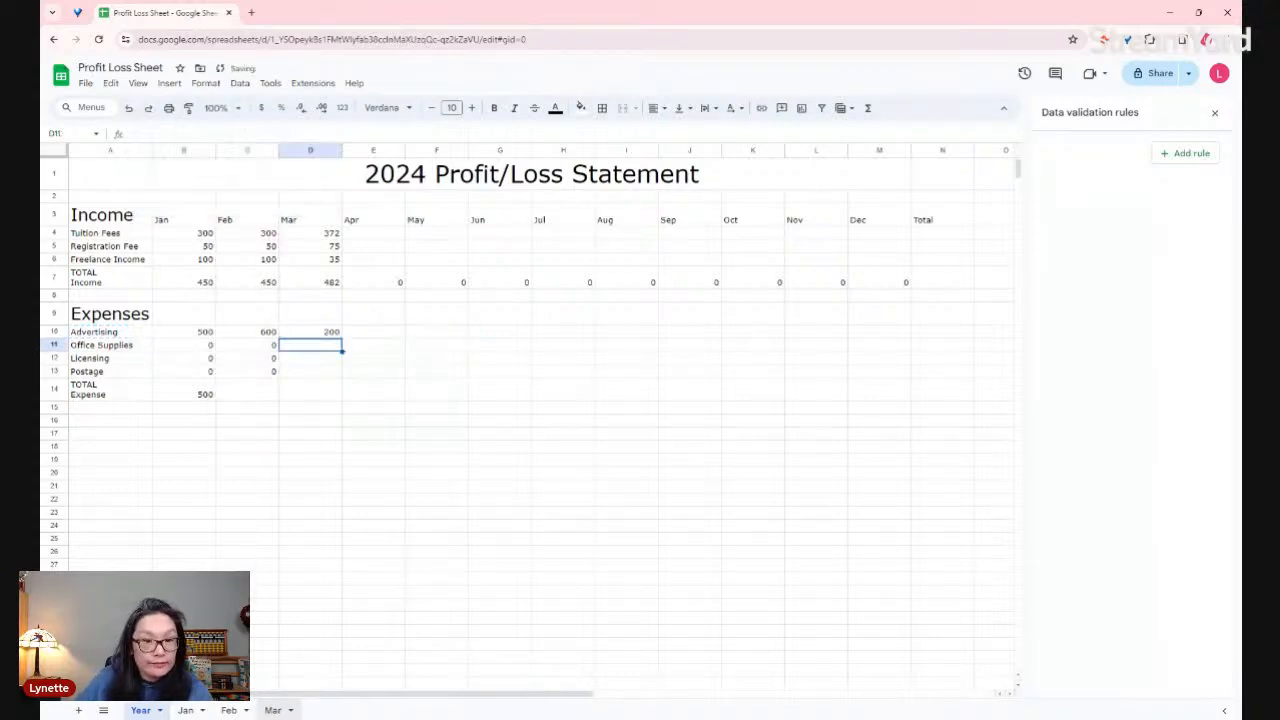
click(326, 334)
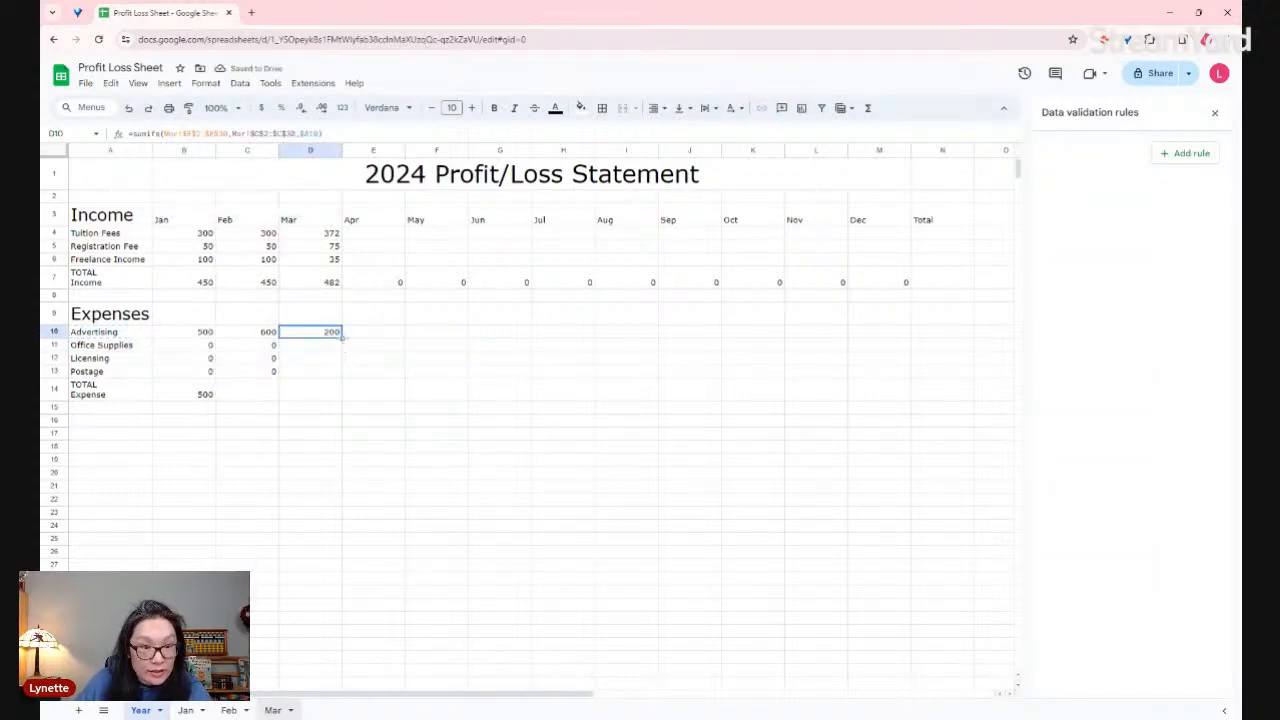
drag(342, 339, 343, 374)
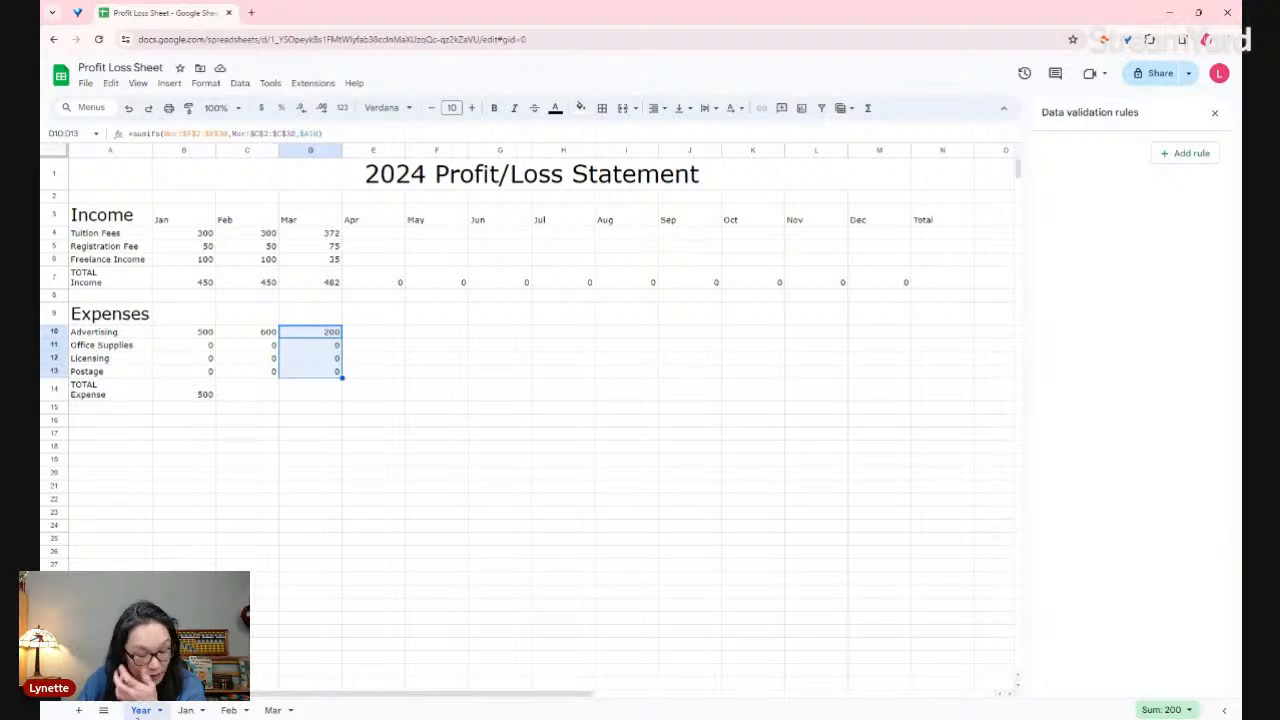
- Select the Jan, Feb and Mar sheets together and duplicate them
click(190, 711)
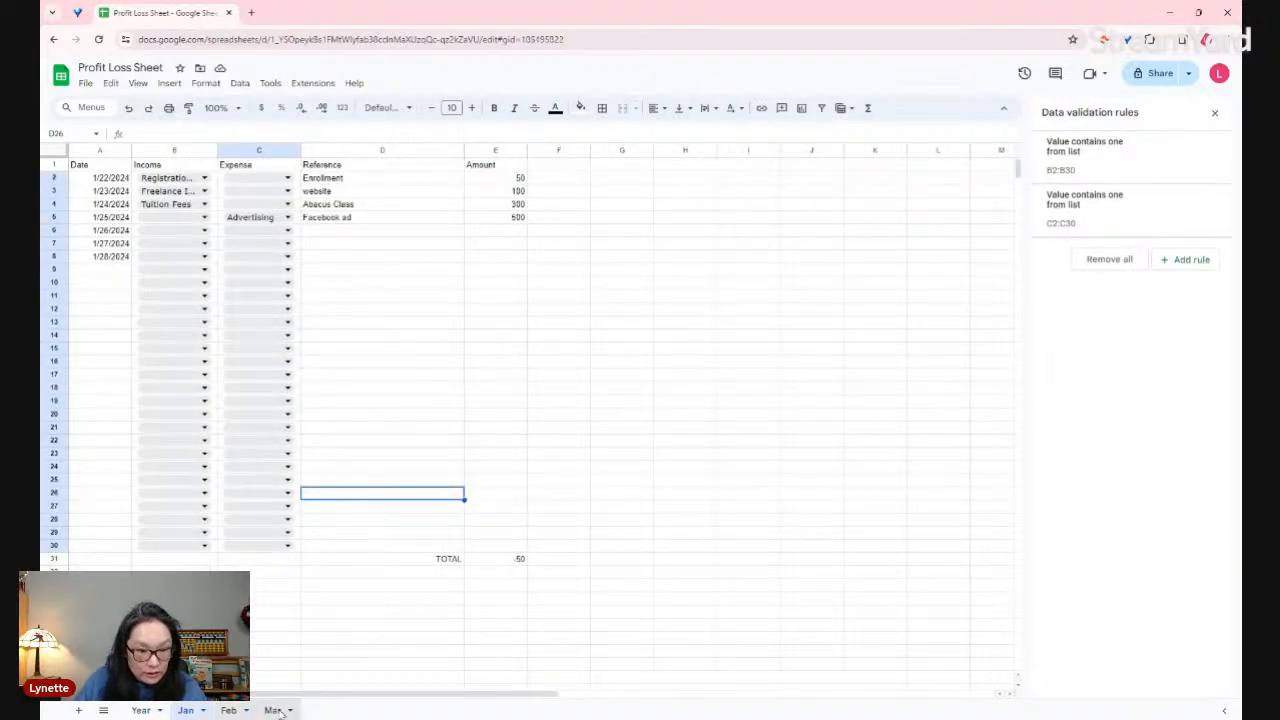
right_click(278, 711)
click(320, 512)
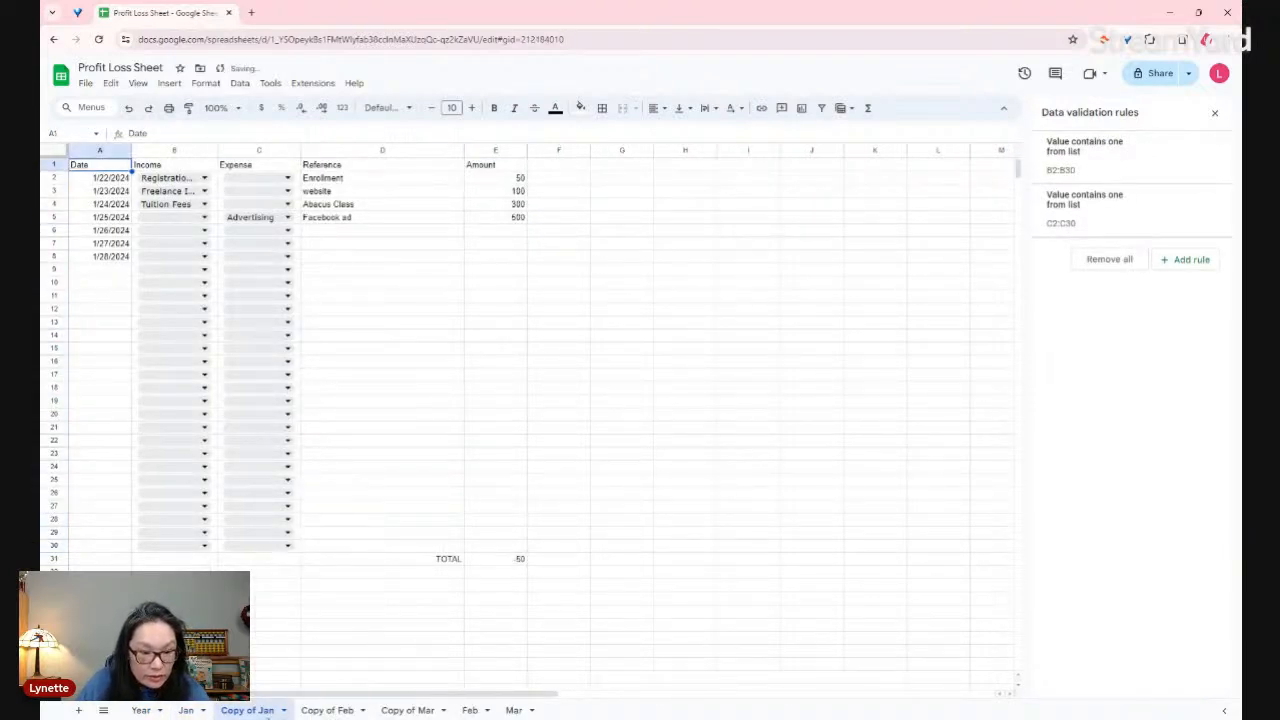
- Move the copied Jan, Feb and Mar sheets behind the original Mar sheet
drag(261, 706, 464, 712)
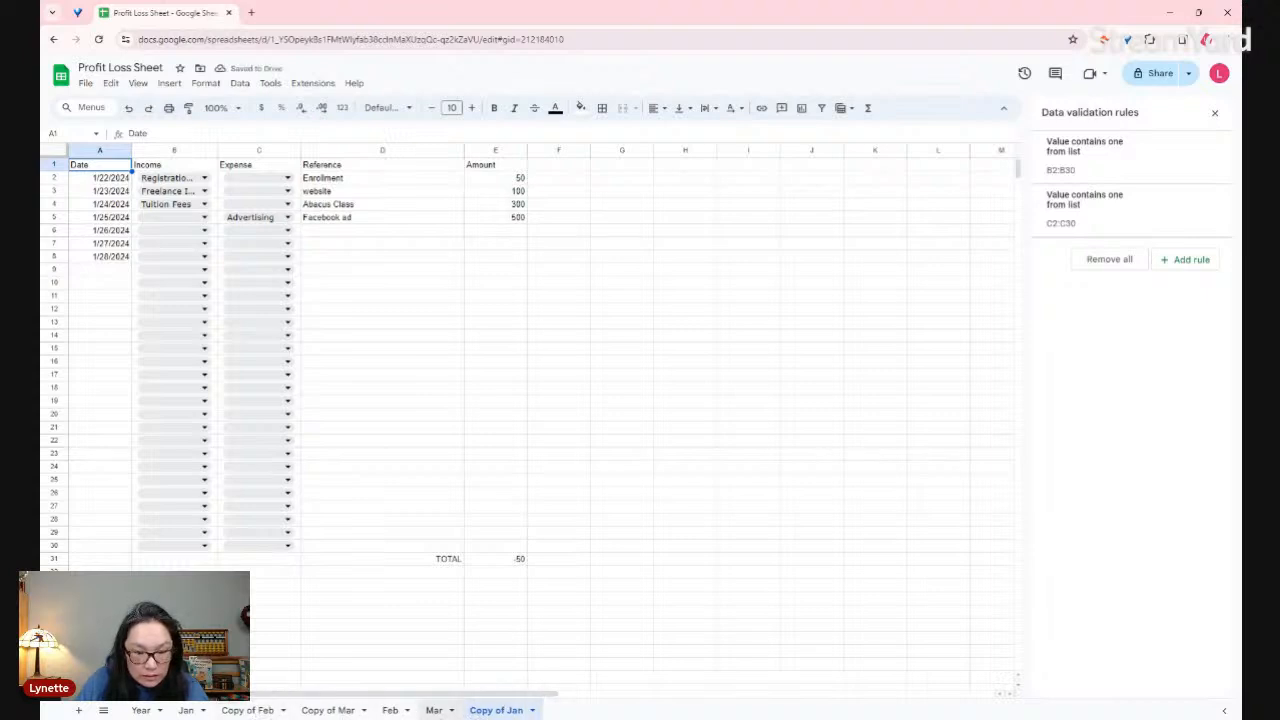
click(258, 711)
drag(261, 713, 552, 712)
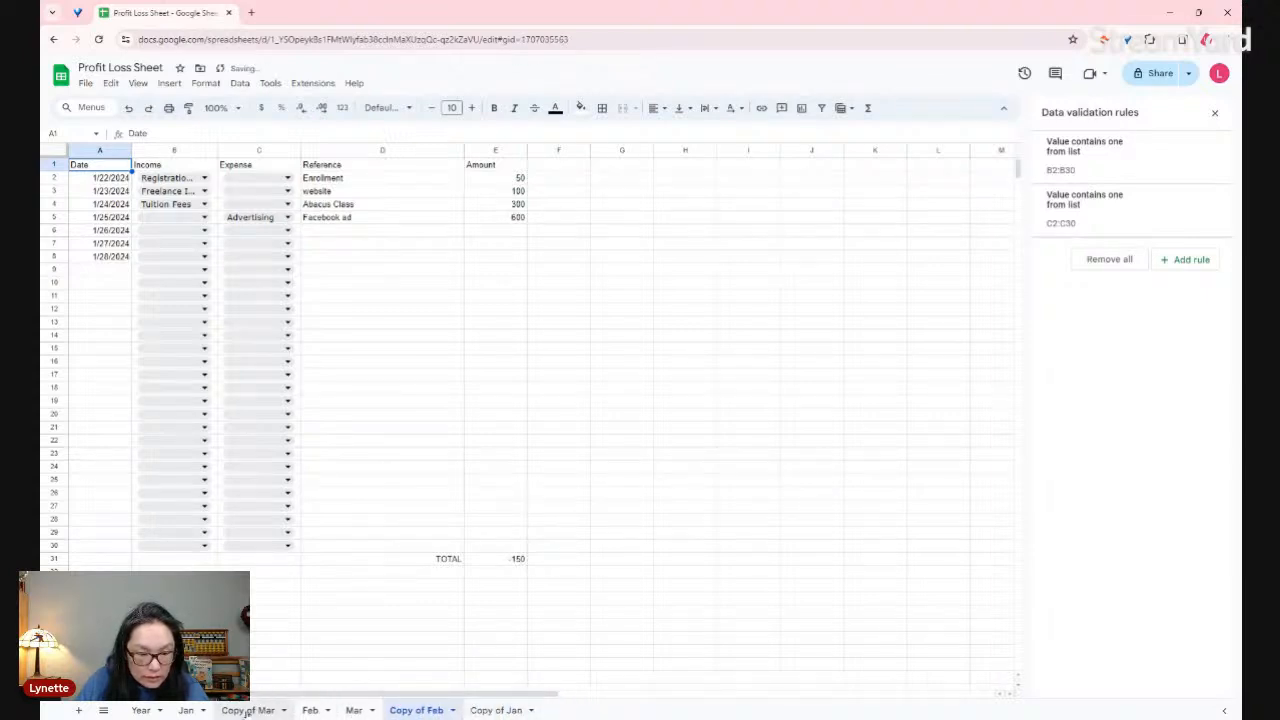
drag(259, 712, 537, 714)
- Rename the Feb copy as Apr, the Mar copy as May and the Jan copy as Jun
double_click(330, 712)
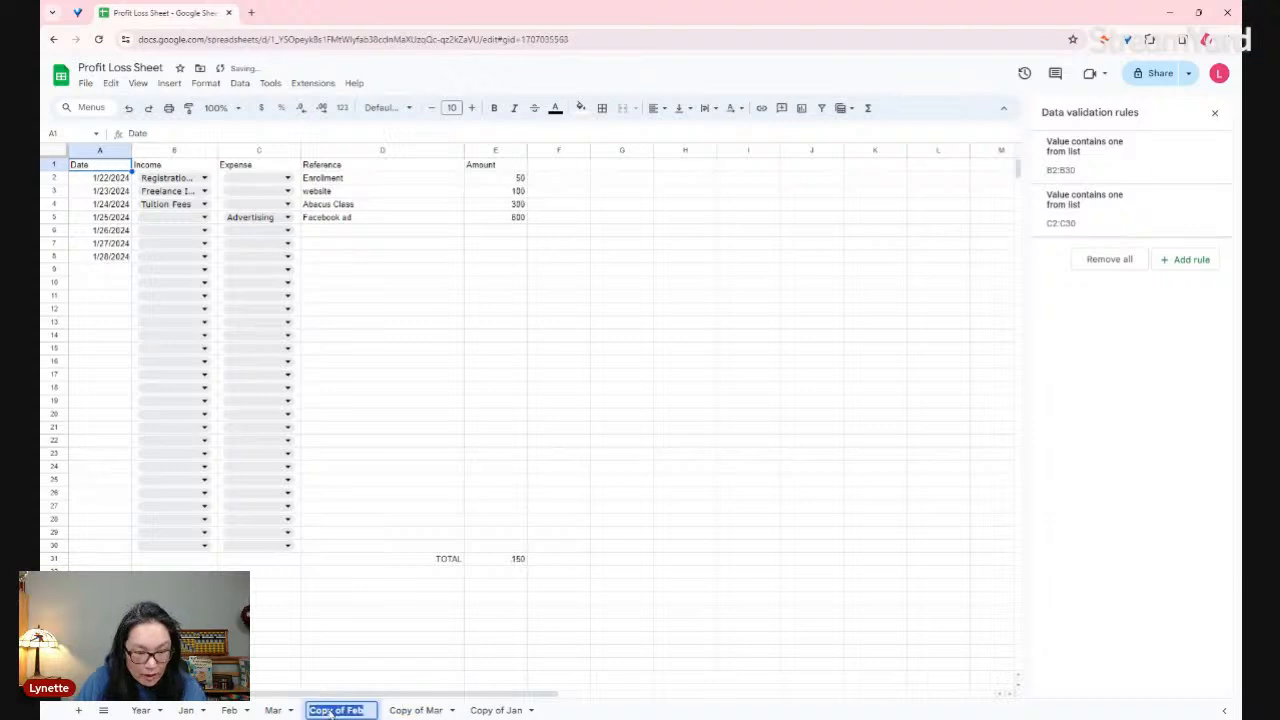
text(Apr)
key(Return)
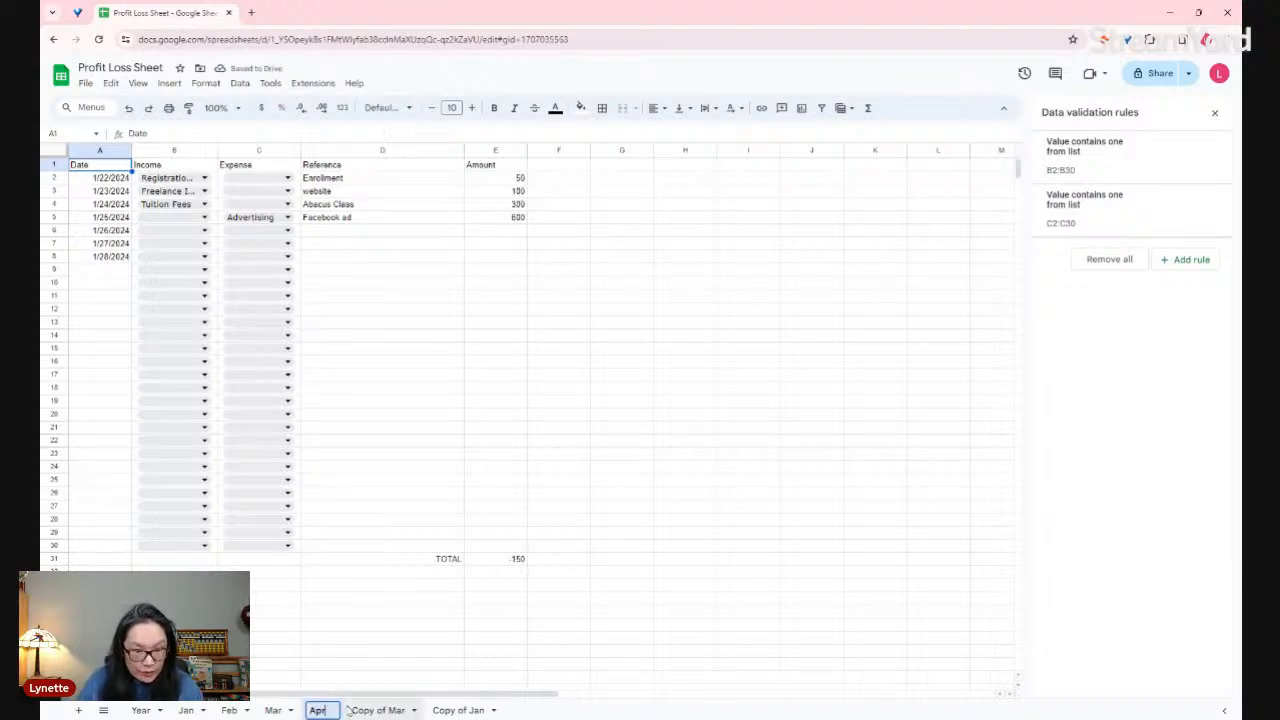
double_click(372, 710)
text(M)
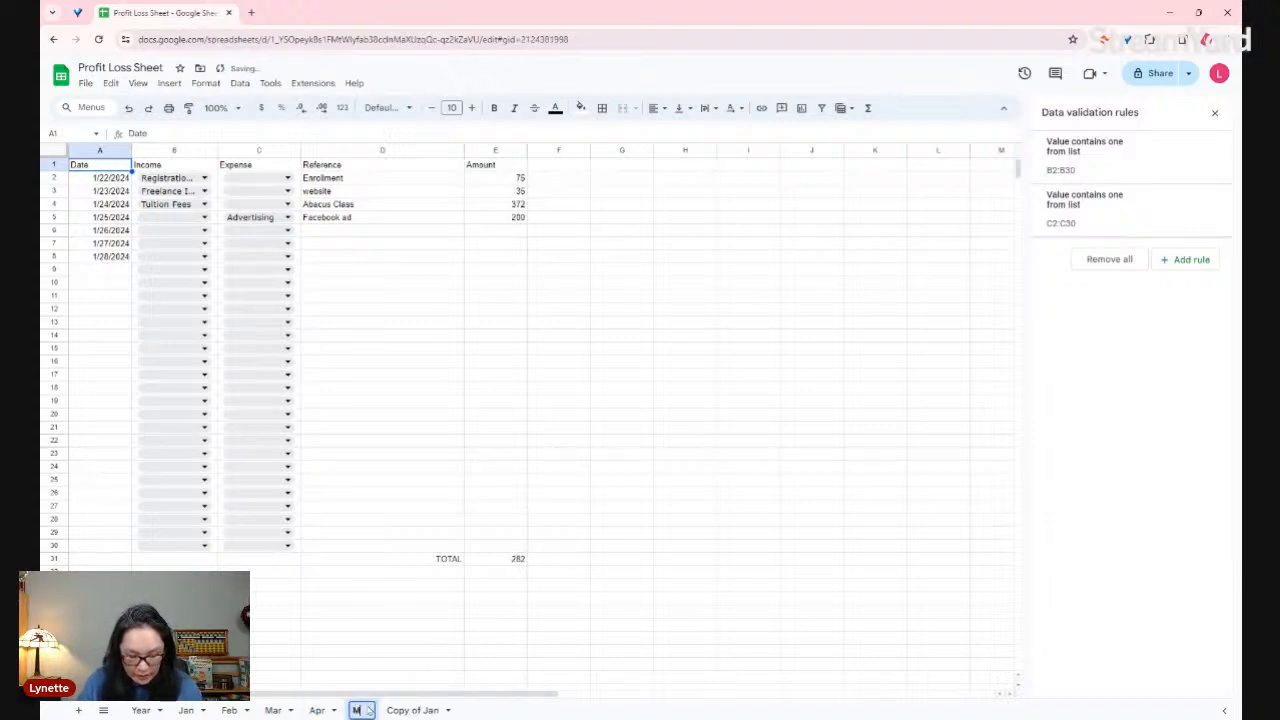
text(ay)
key(Return)
double_click(420, 710)
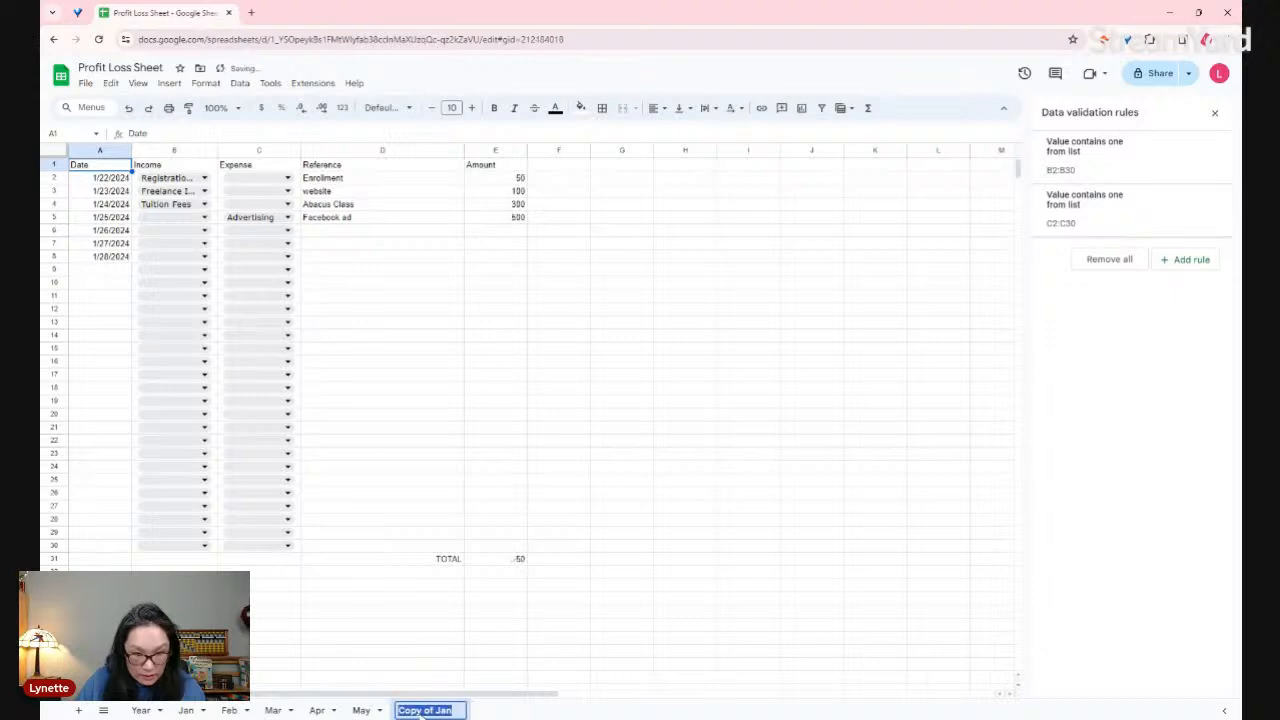
text(Jun)
key(Return)
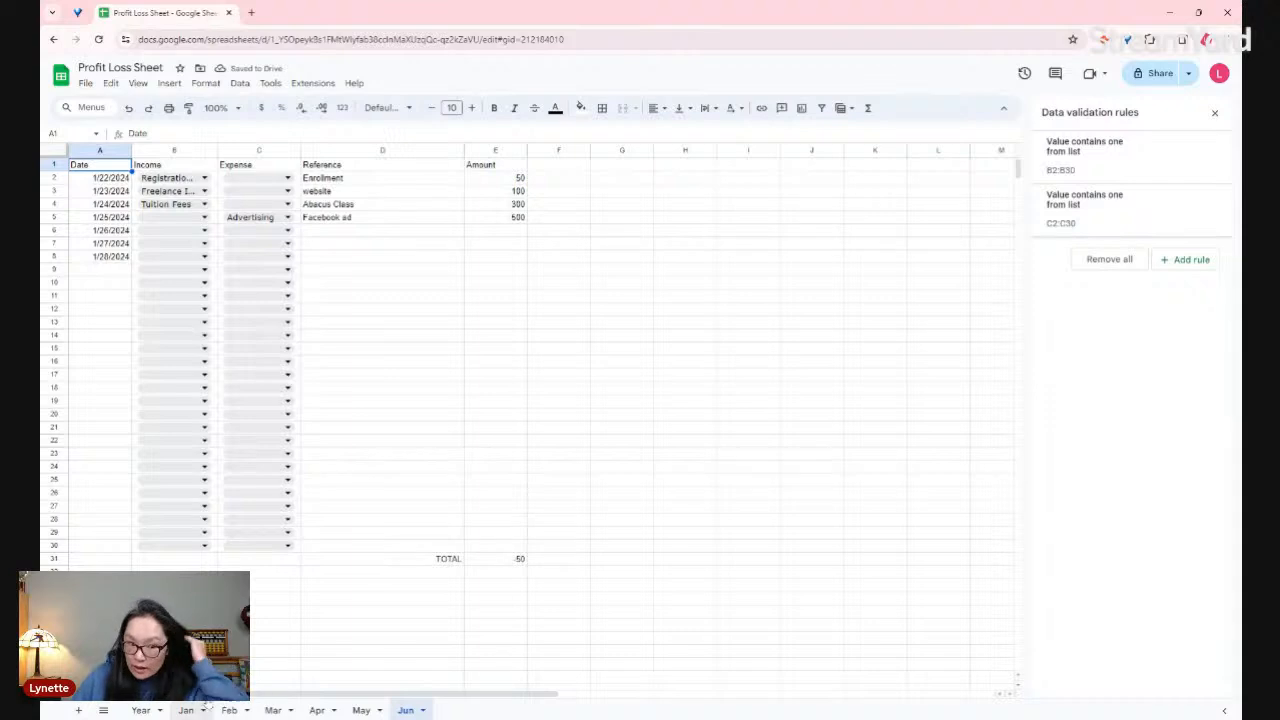
click(141, 710)
drag(372, 234, 373, 265)
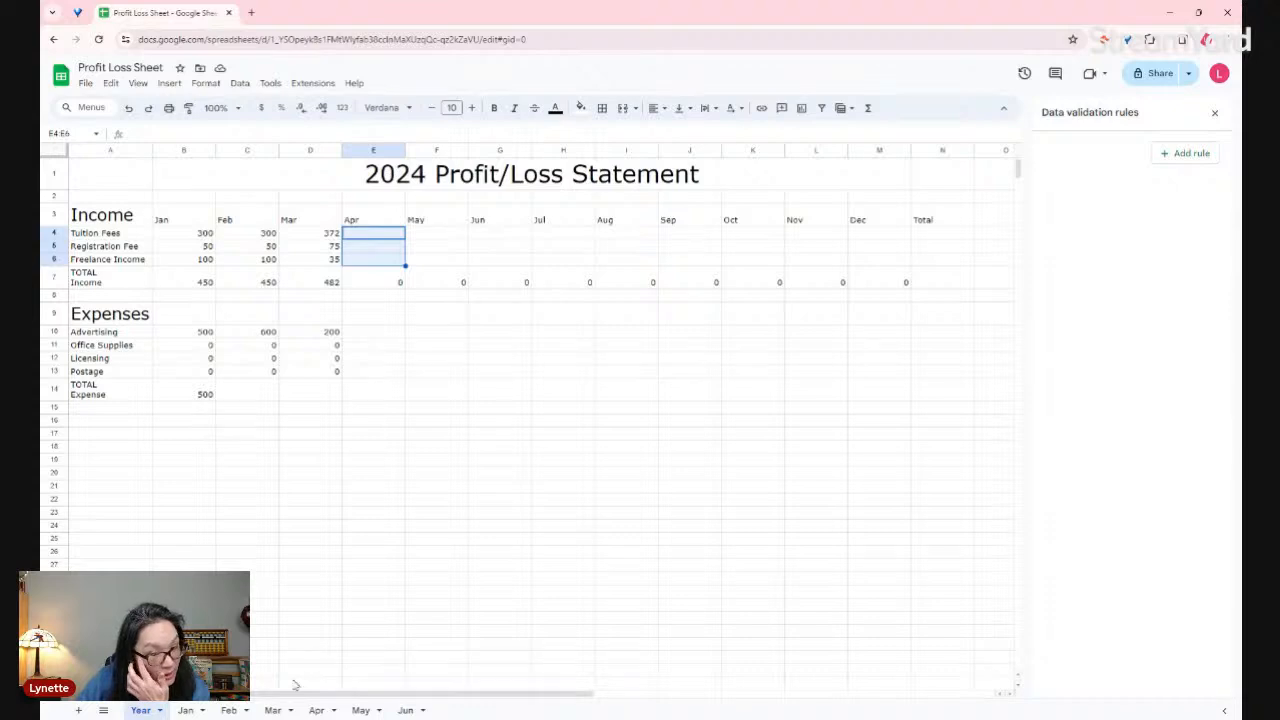
- On the Jan sheet, add a Books option to the Income dropdown and apply it to all matching dropdowns
click(186, 711)
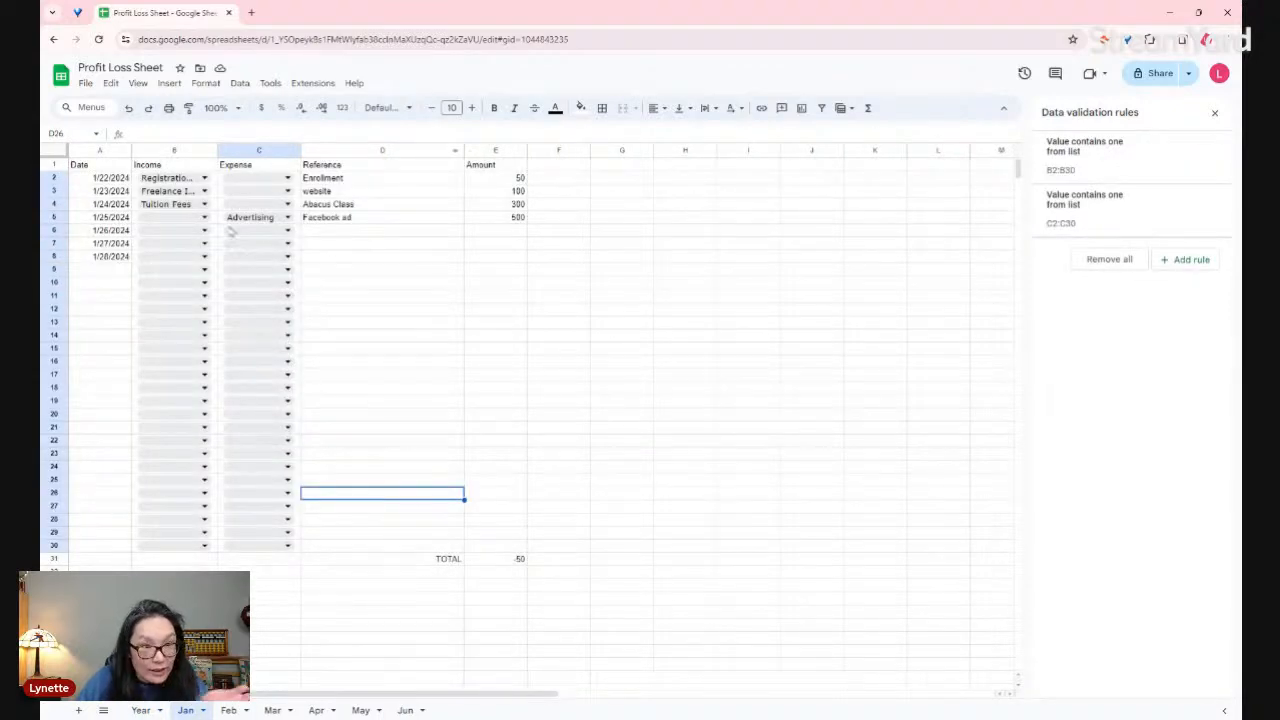
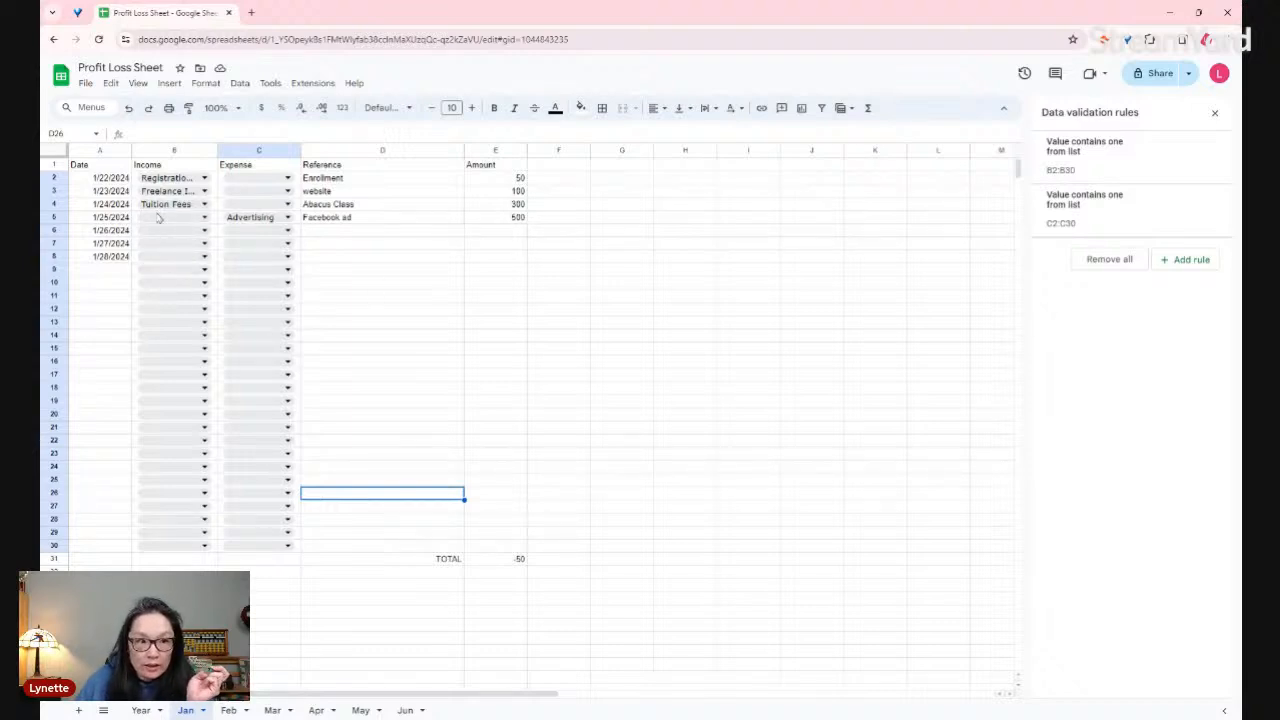
click(157, 217)
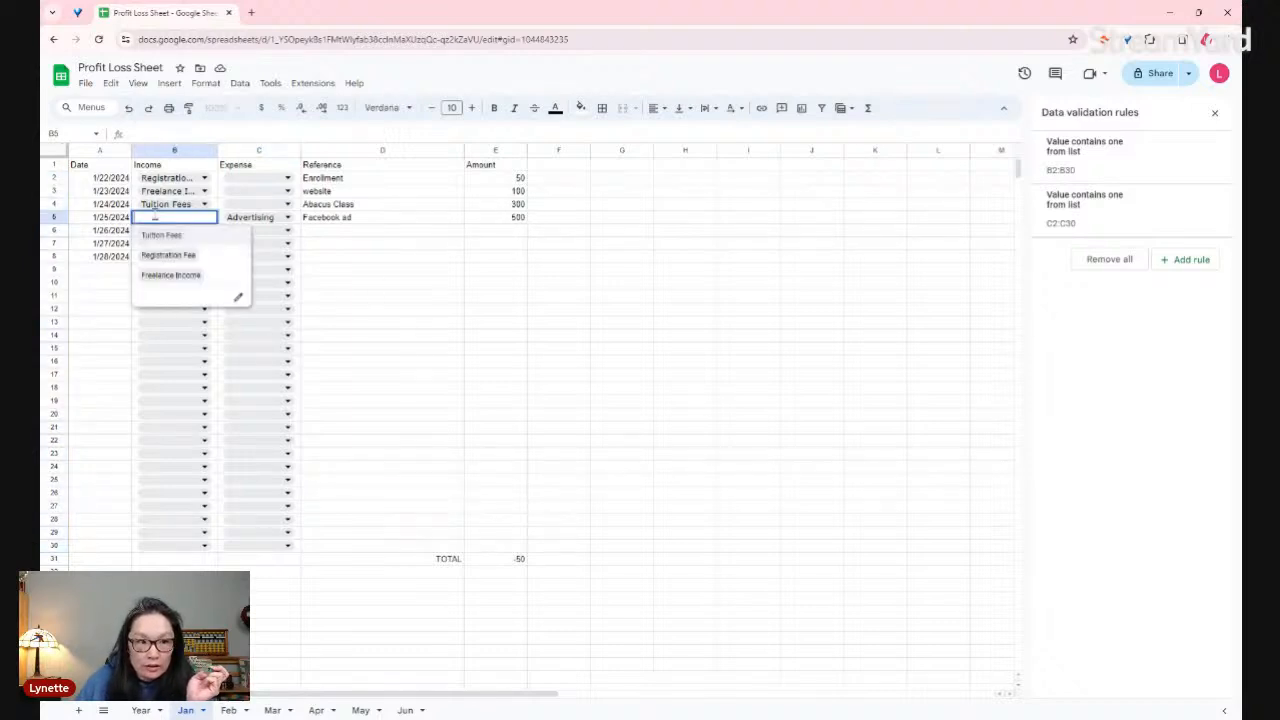
click(238, 300)
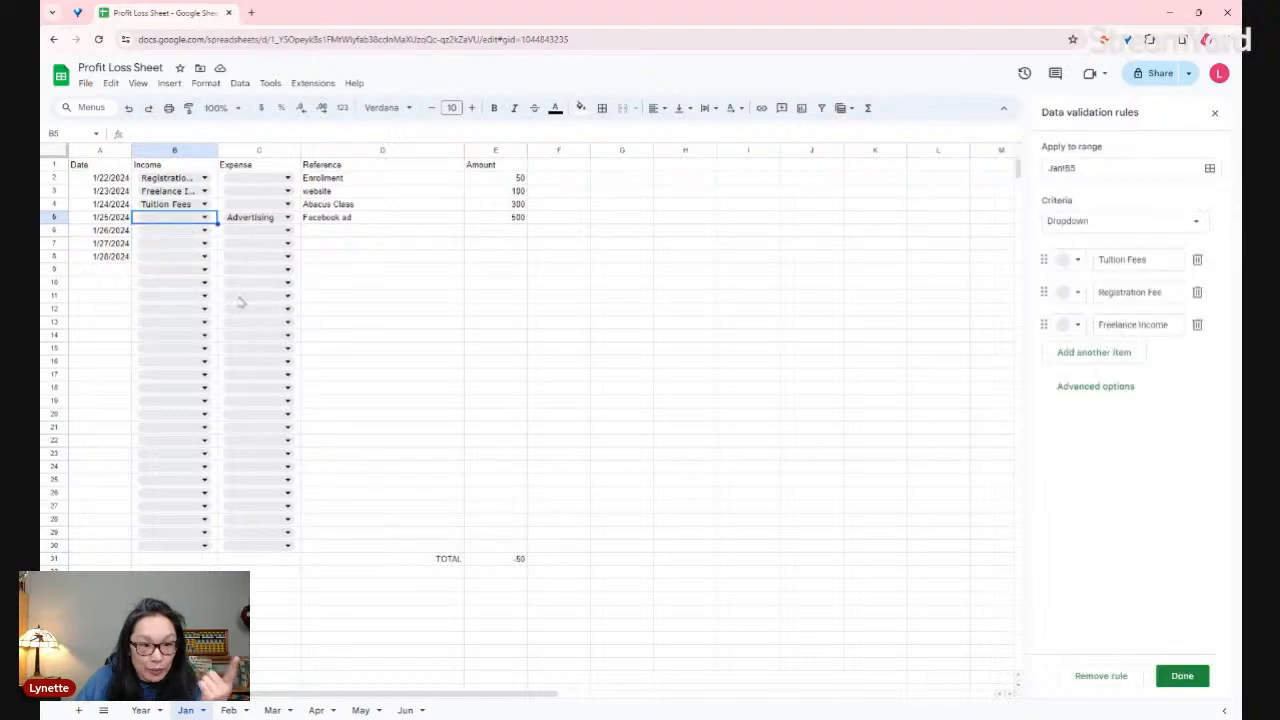
click(1140, 358)
text(Books)
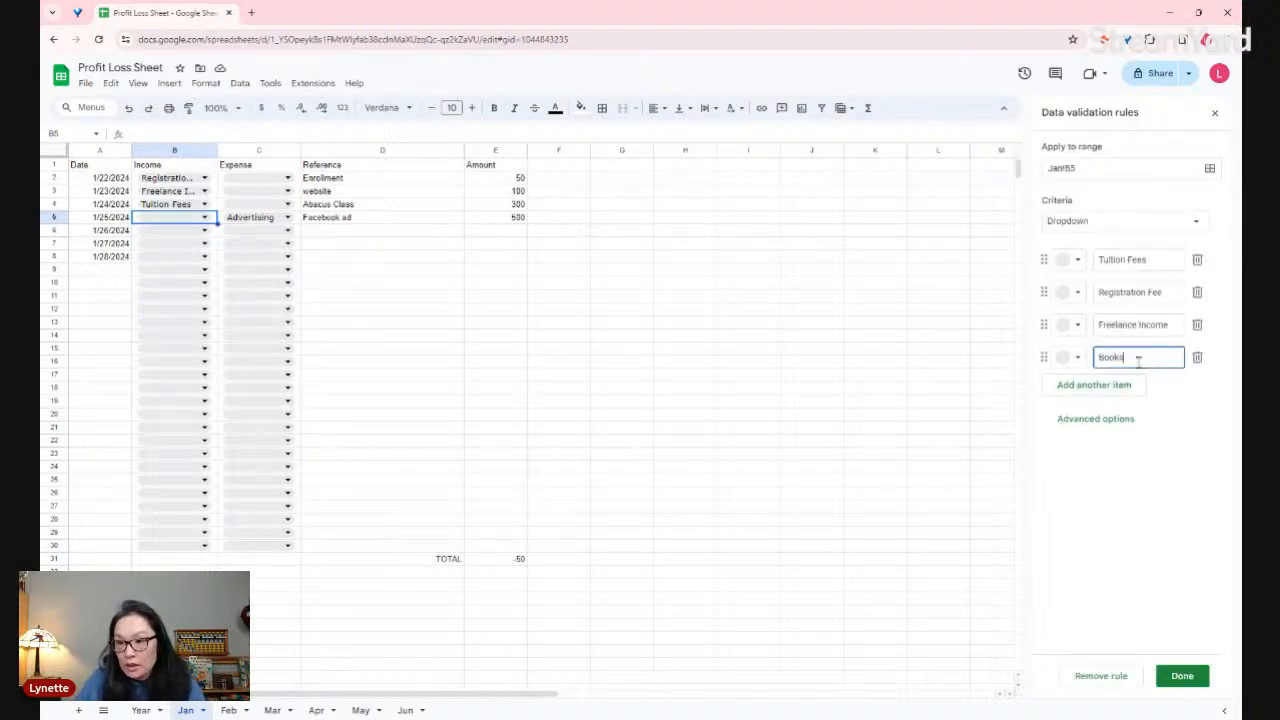
click(1181, 676)
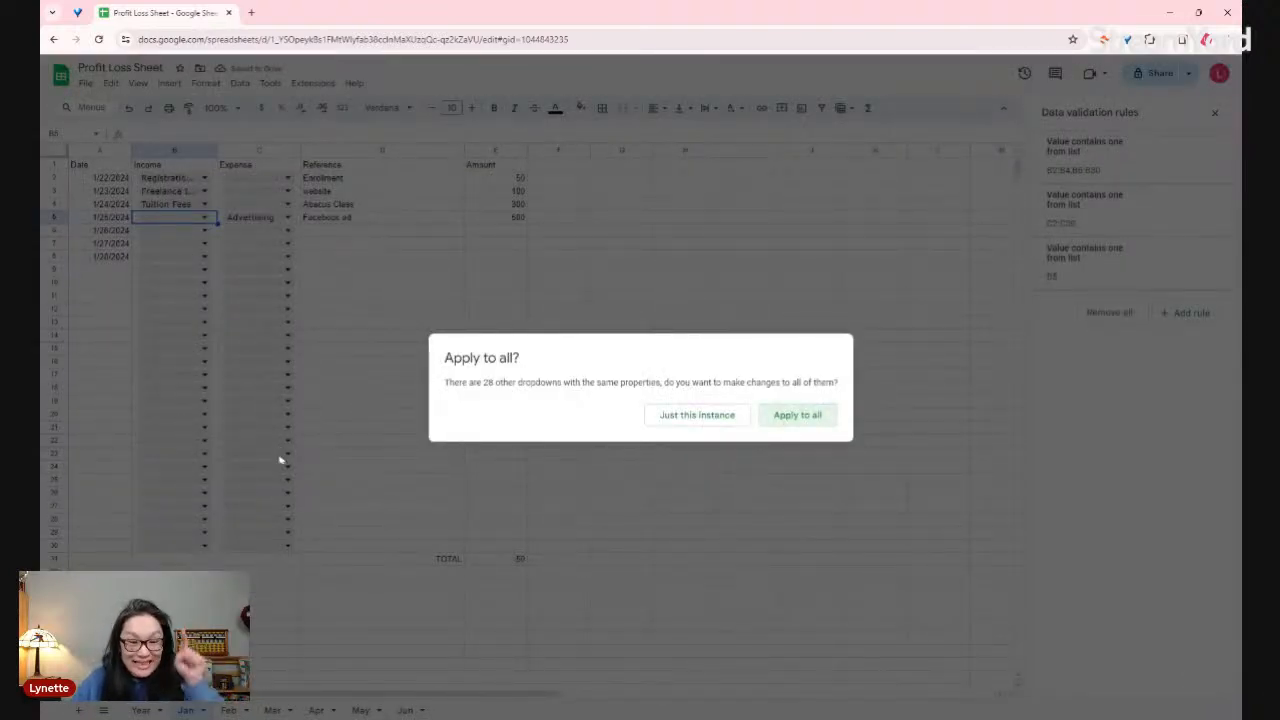
click(806, 416)
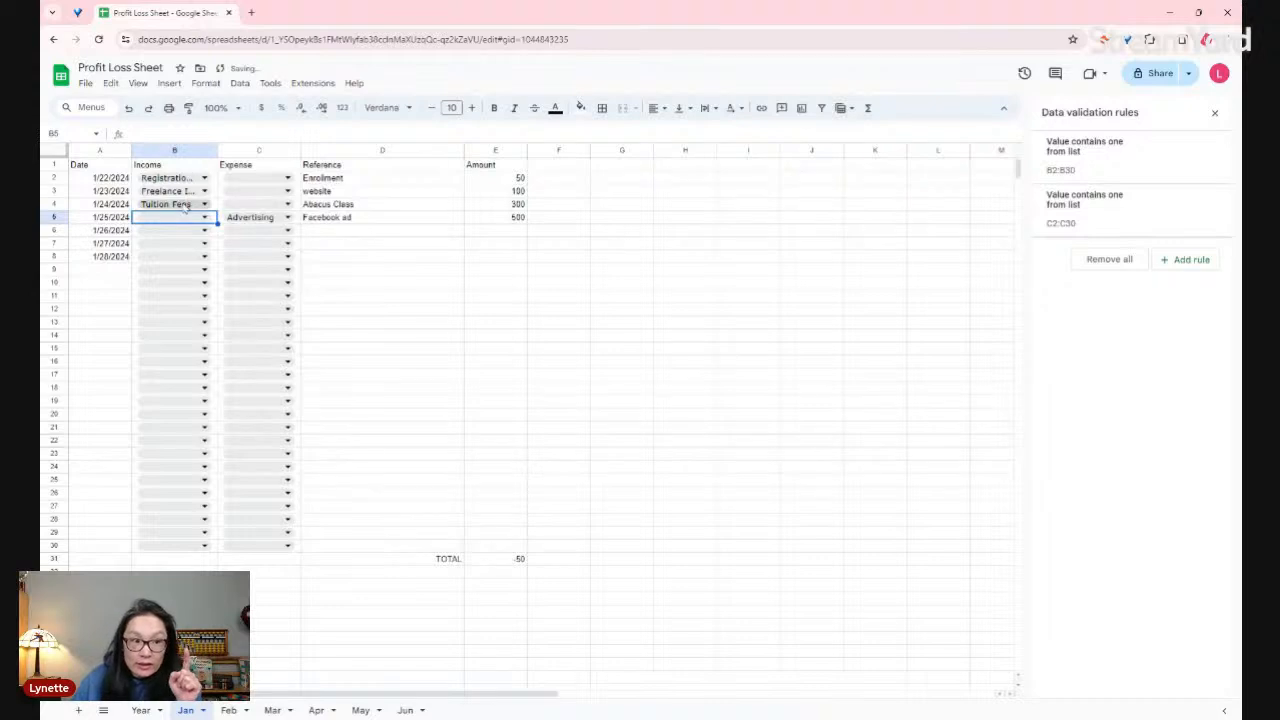
- Compare the Income dropdown options on the Jan, Feb and Mar sheets with the income categories in A4:A6 of the Year sheet
click(175, 256)
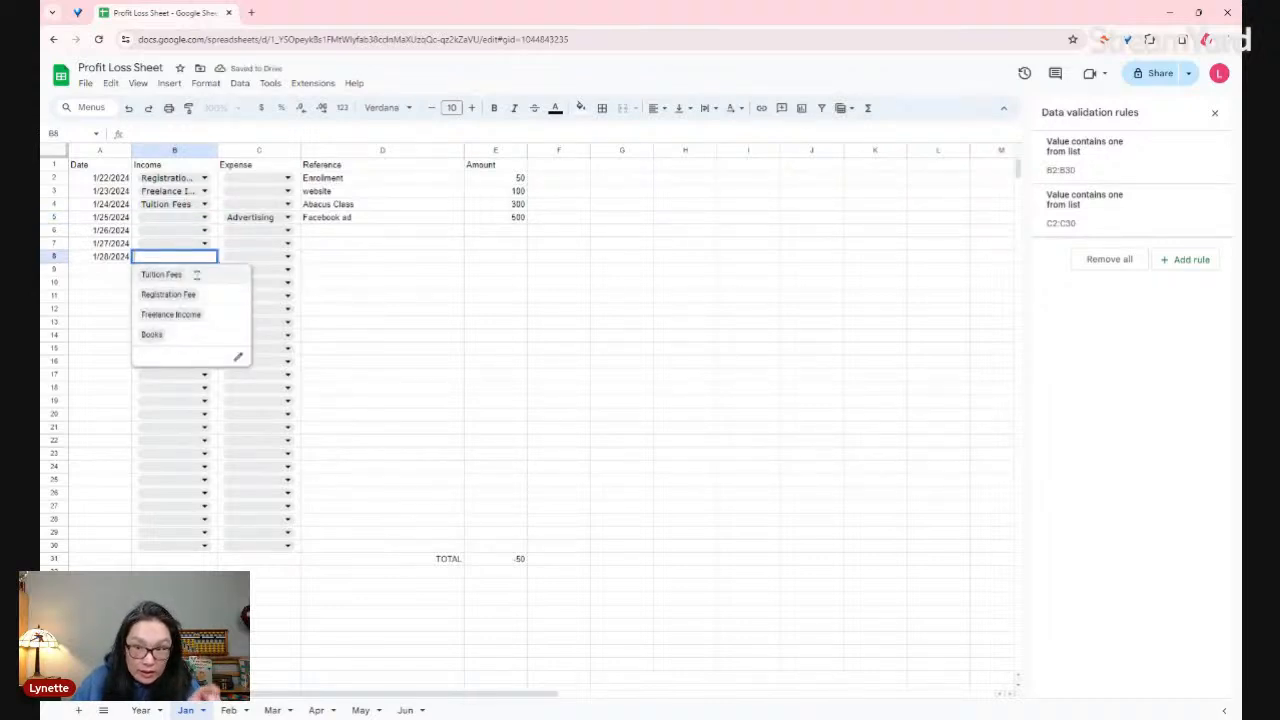
click(229, 710)
click(198, 218)
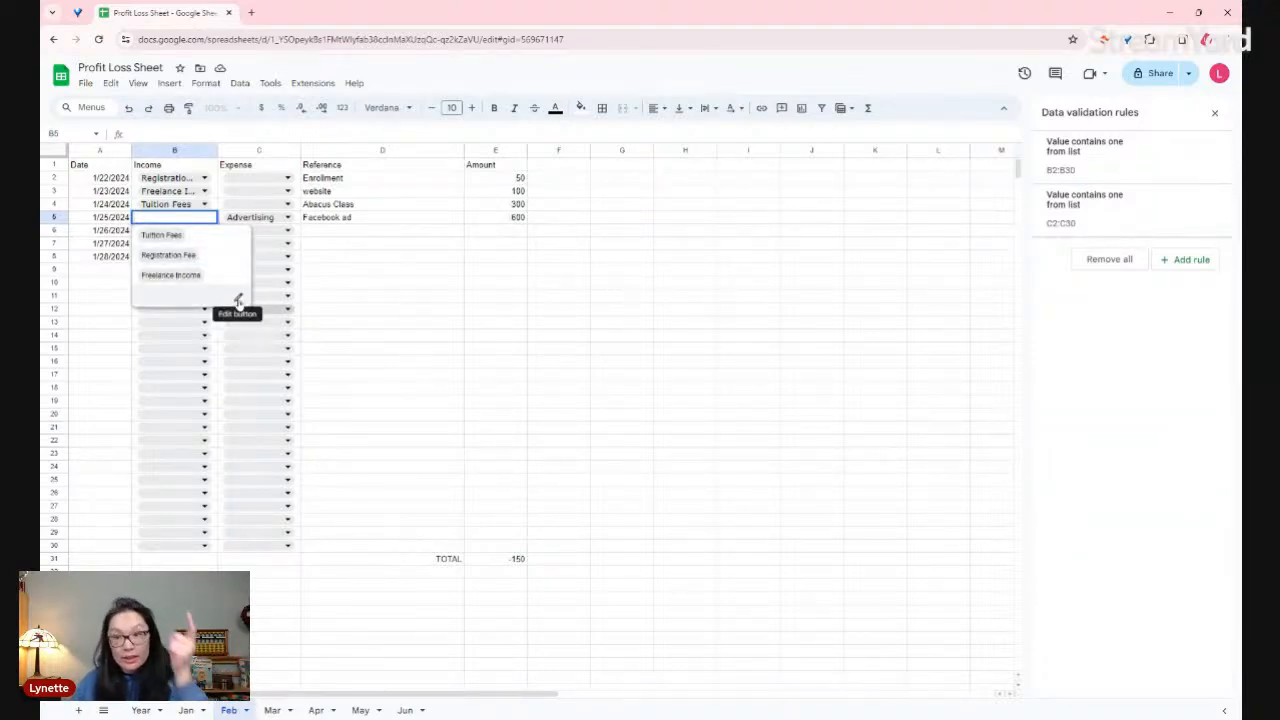
click(272, 710)
click(185, 243)
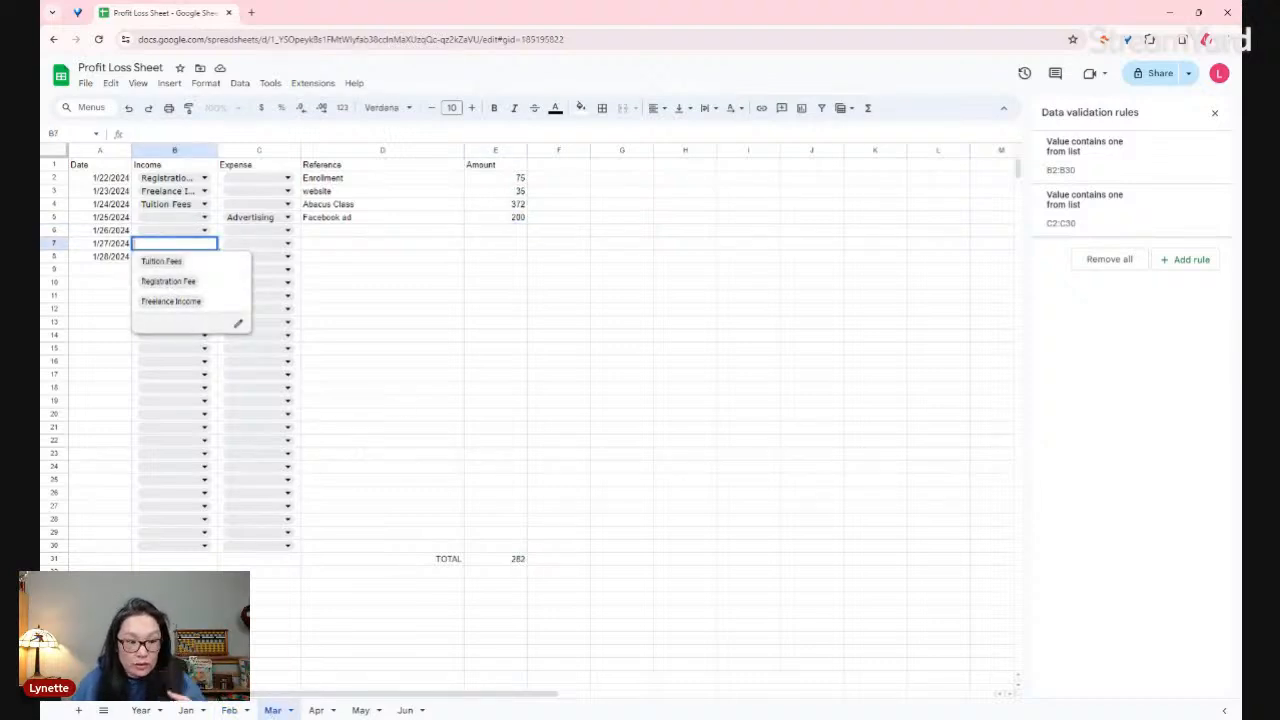
click(141, 710)
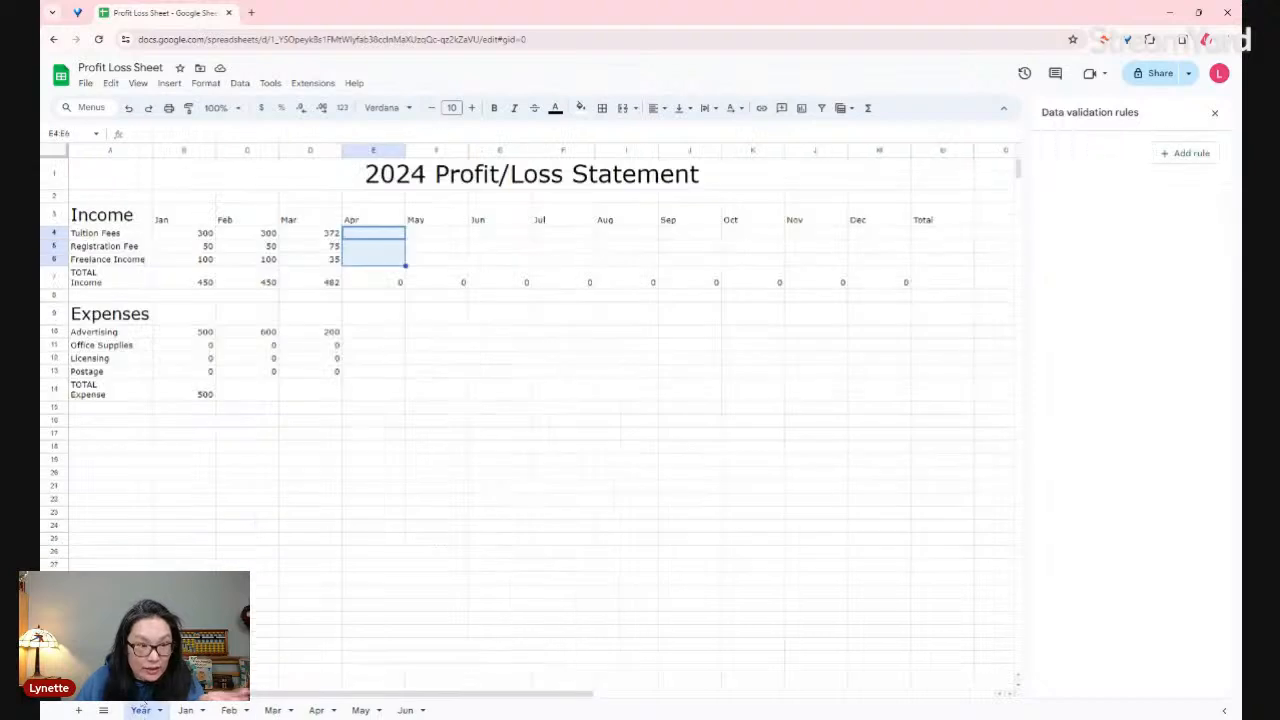
drag(105, 234, 108, 260)
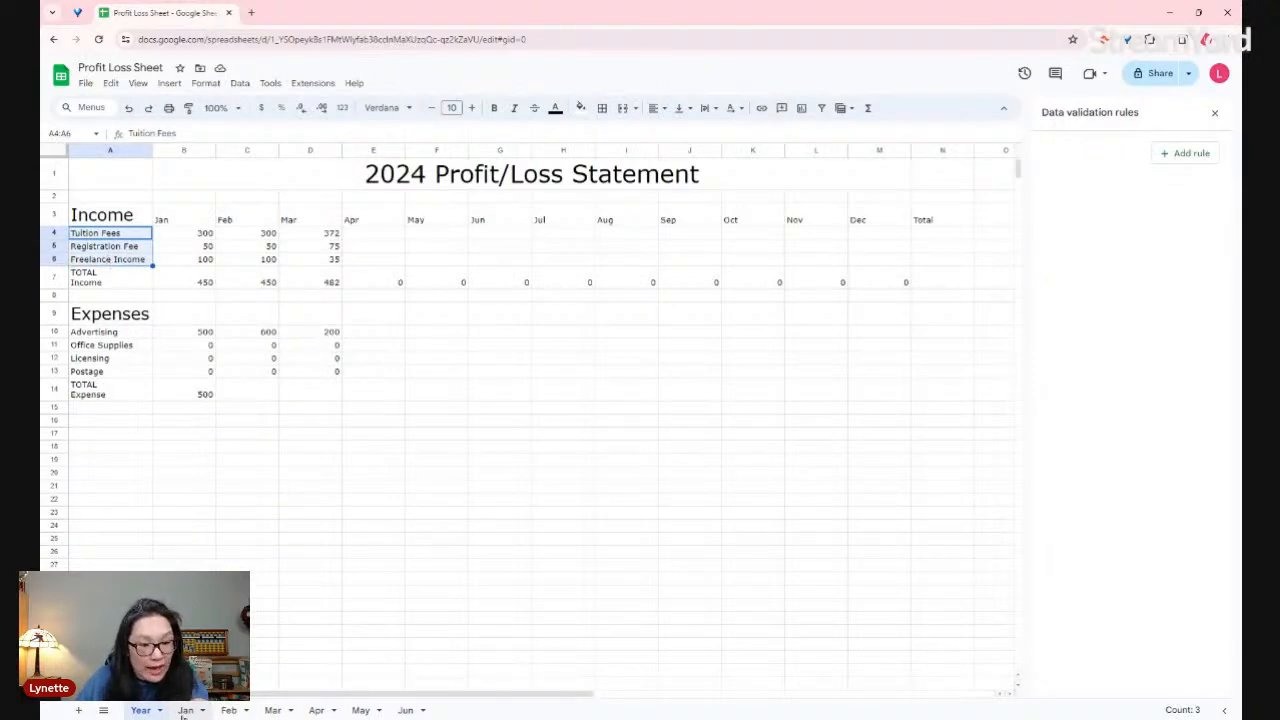
- Edit the validation rule for B2:B30 on the Jan sheet and set its criteria to Dropdown (from a range)
click(185, 710)
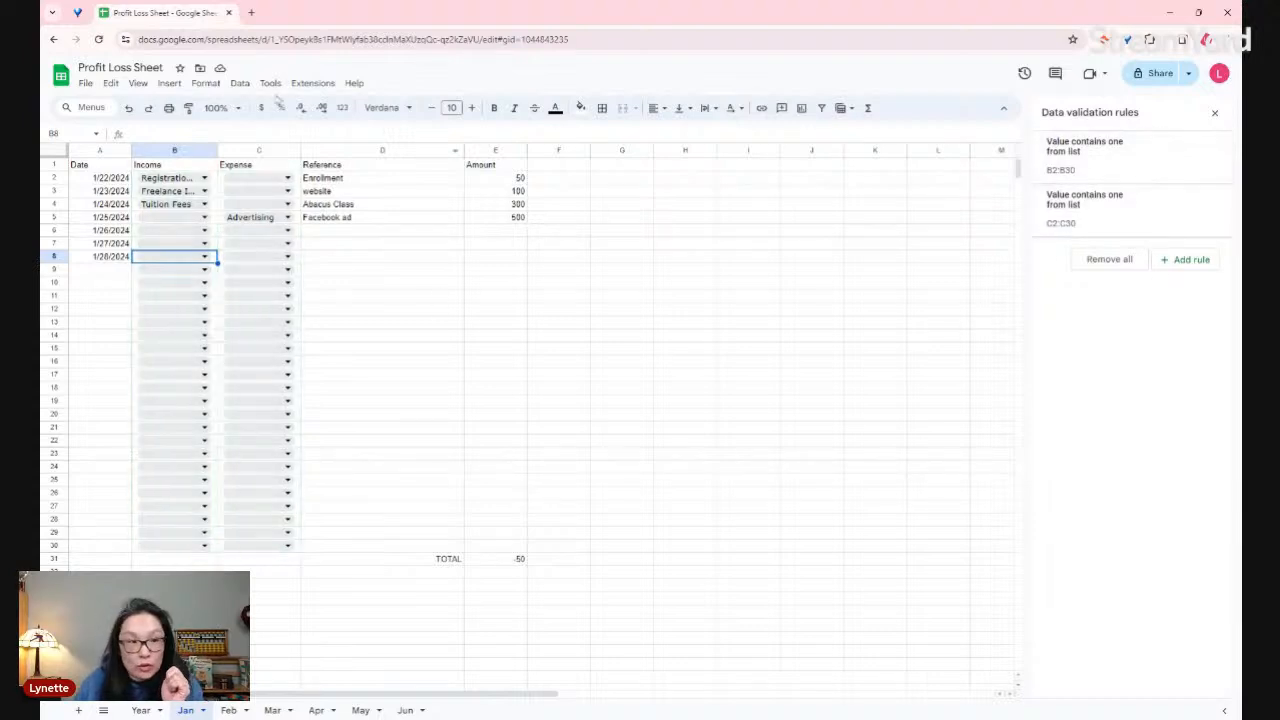
click(175, 179)
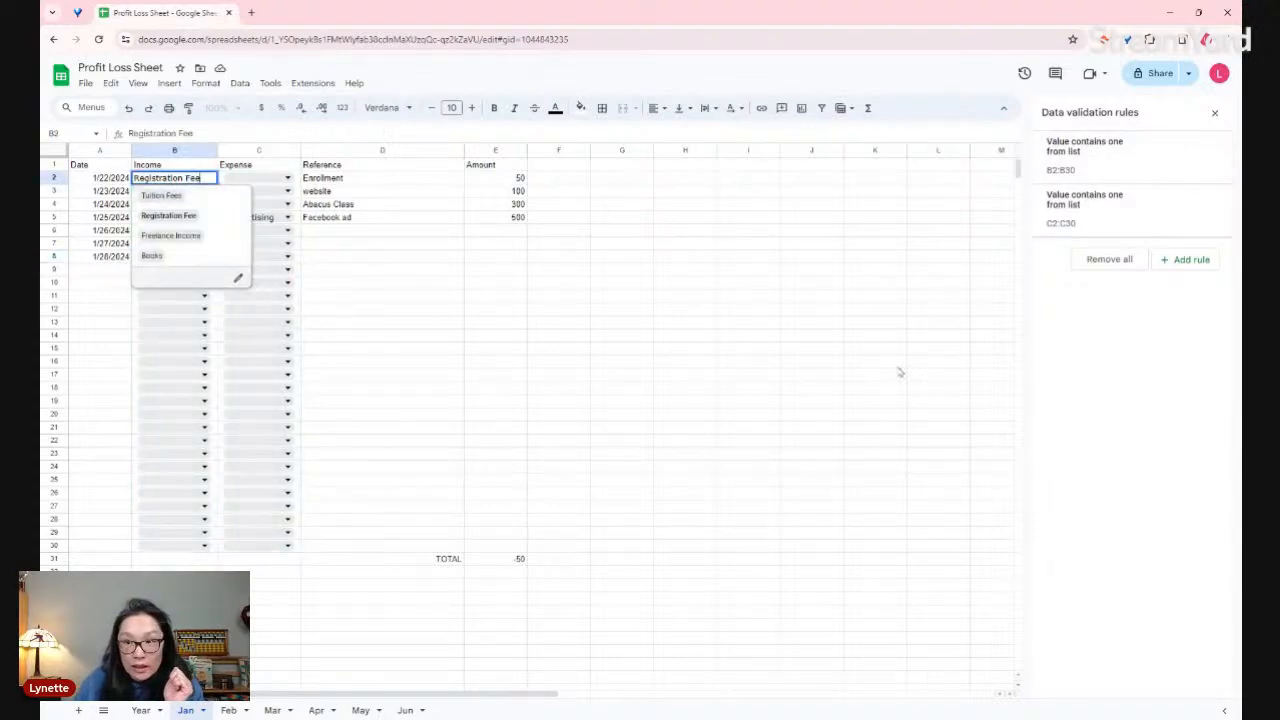
click(1125, 175)
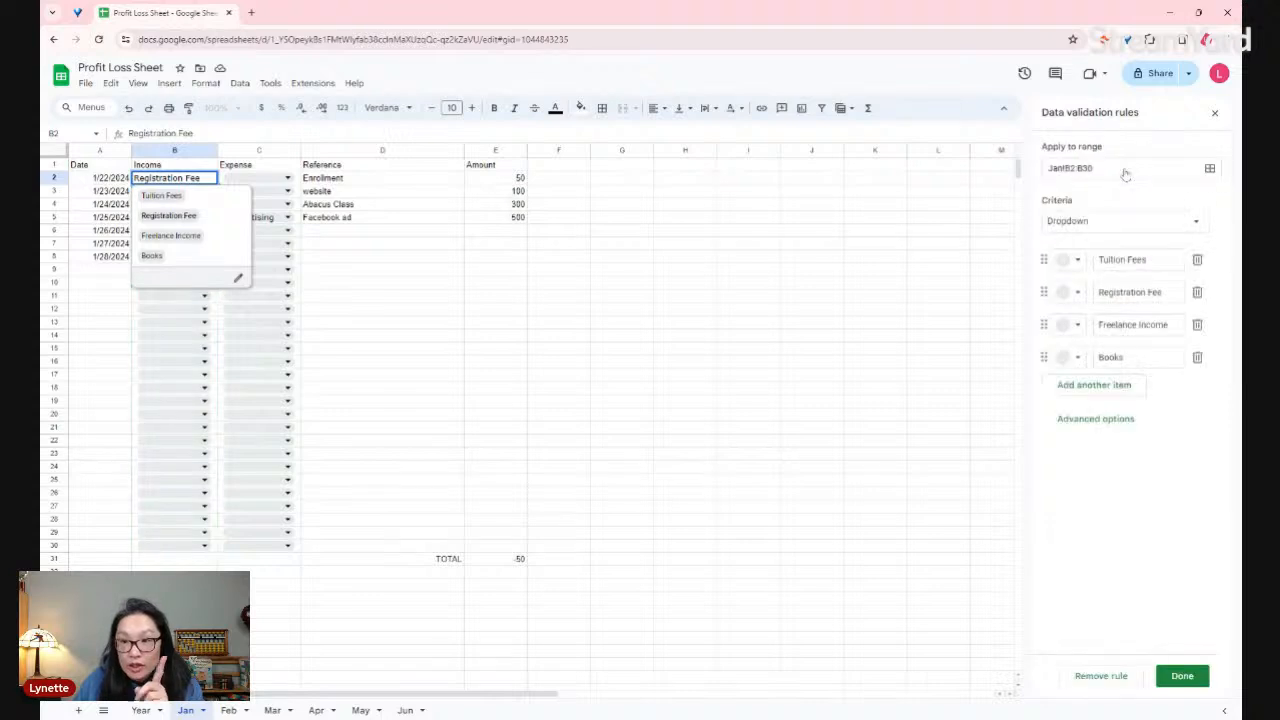
click(1104, 221)
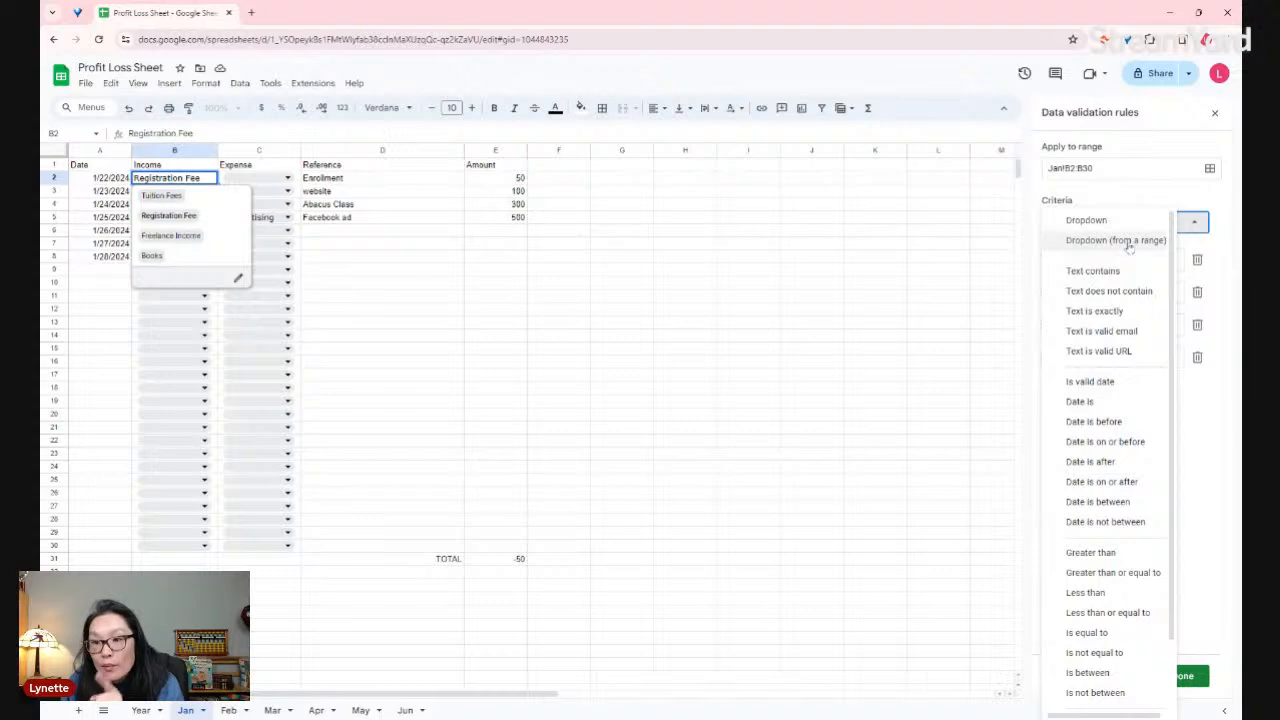
click(1130, 244)
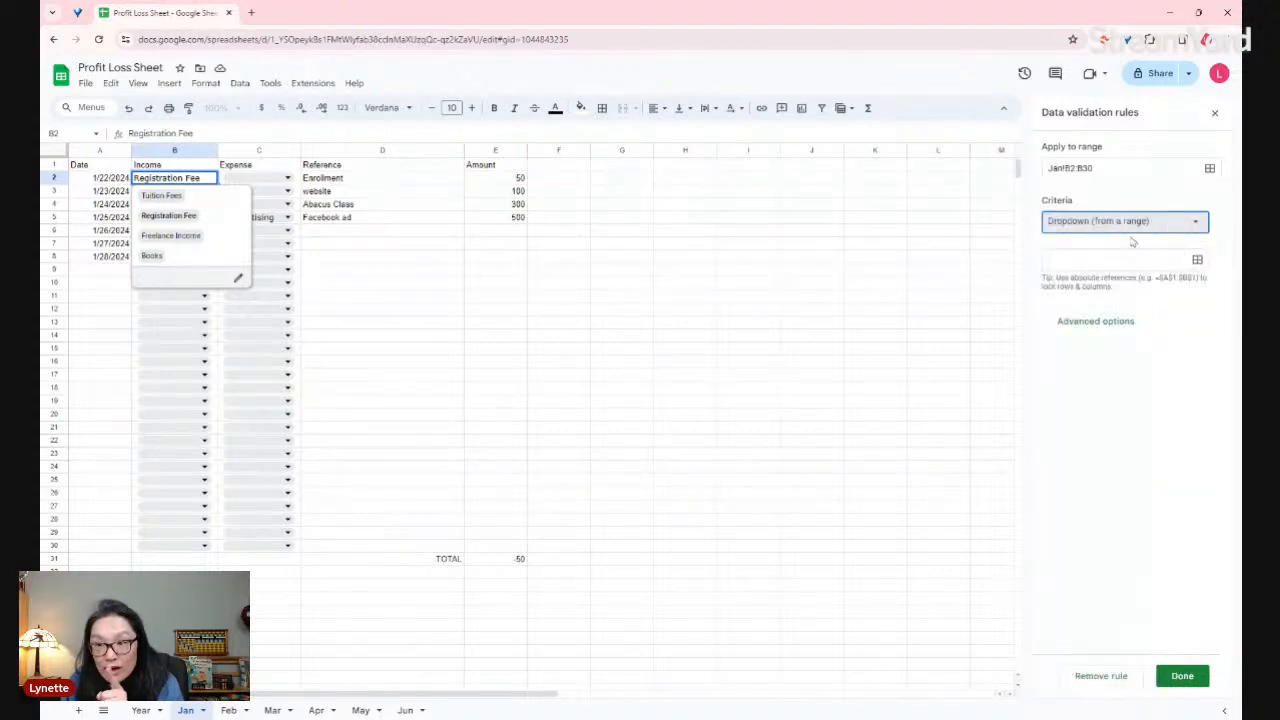
- Use the income categories in Year!A4:A6 as the source range of the Jan Income dropdown and save the rule
click(1197, 262)
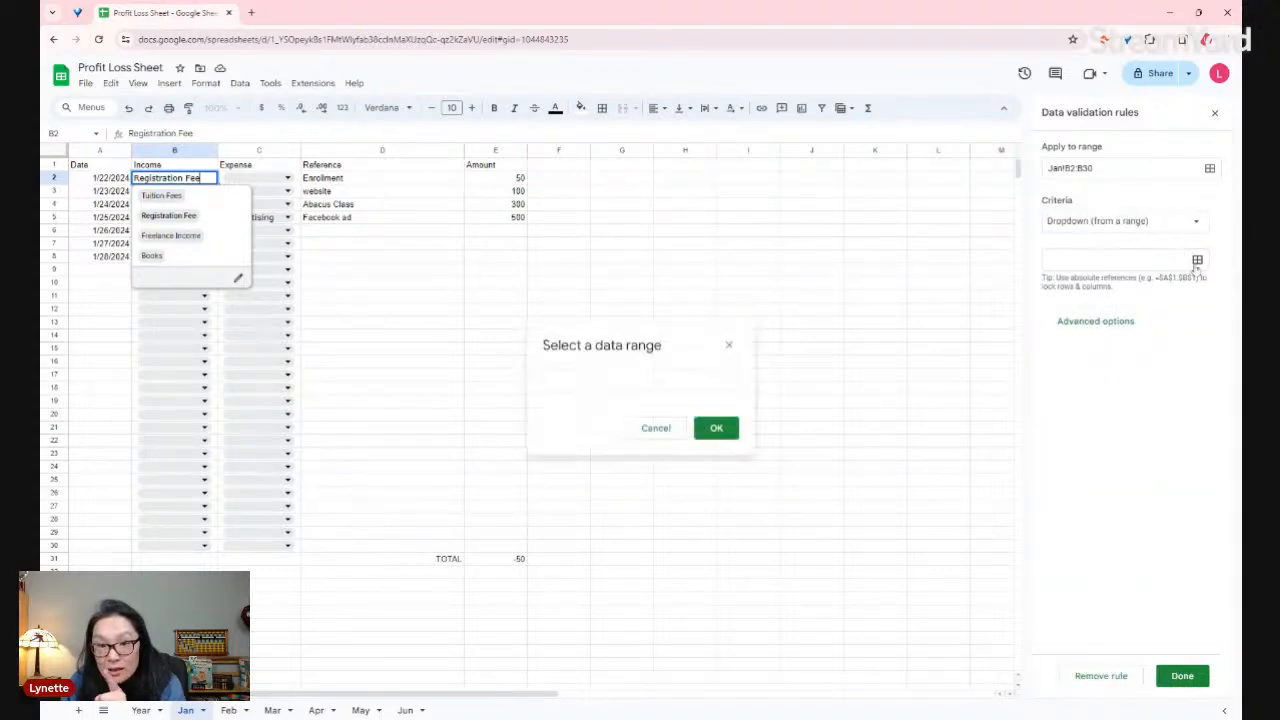
click(625, 386)
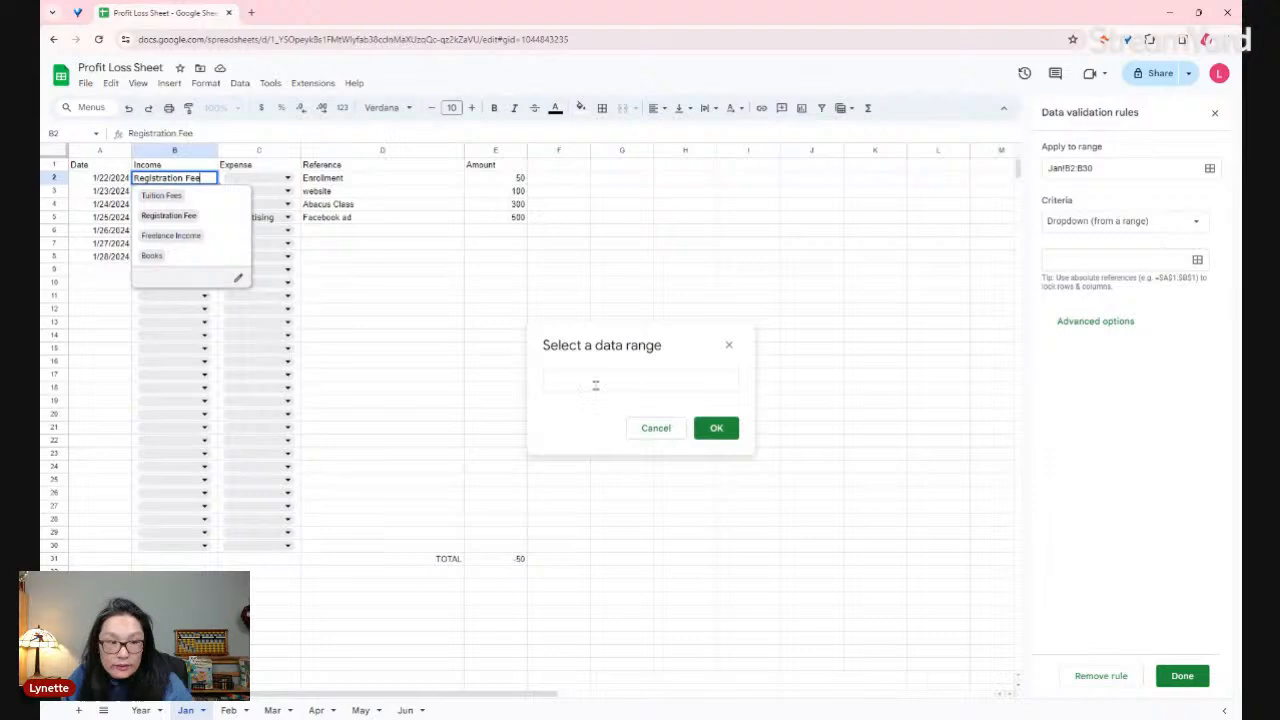
click(482, 298)
click(573, 380)
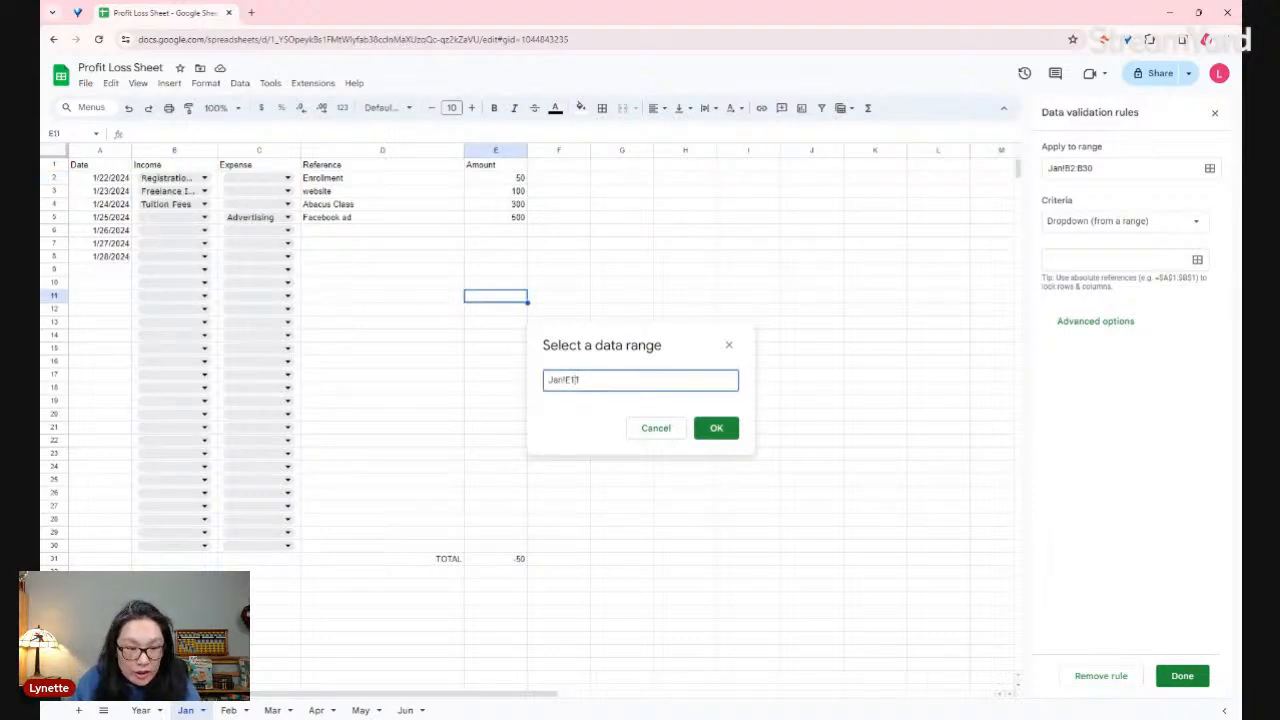
click(141, 710)
drag(100, 233, 118, 259)
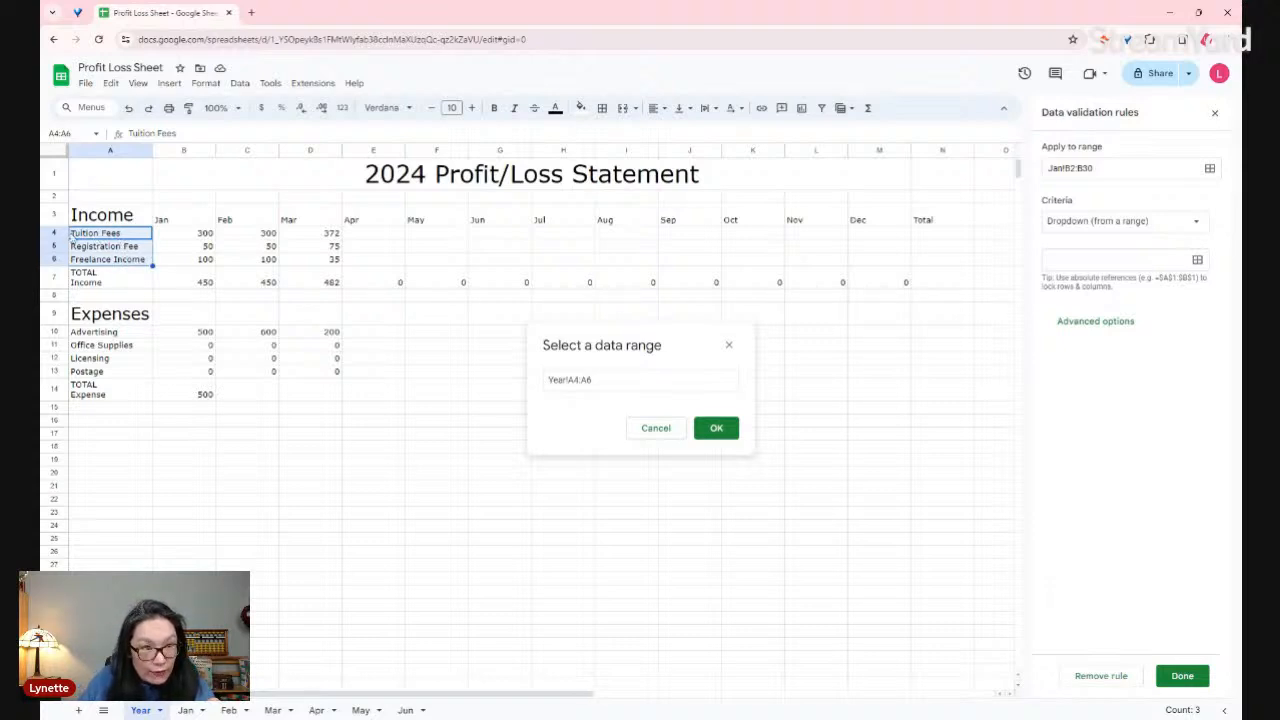
click(716, 430)
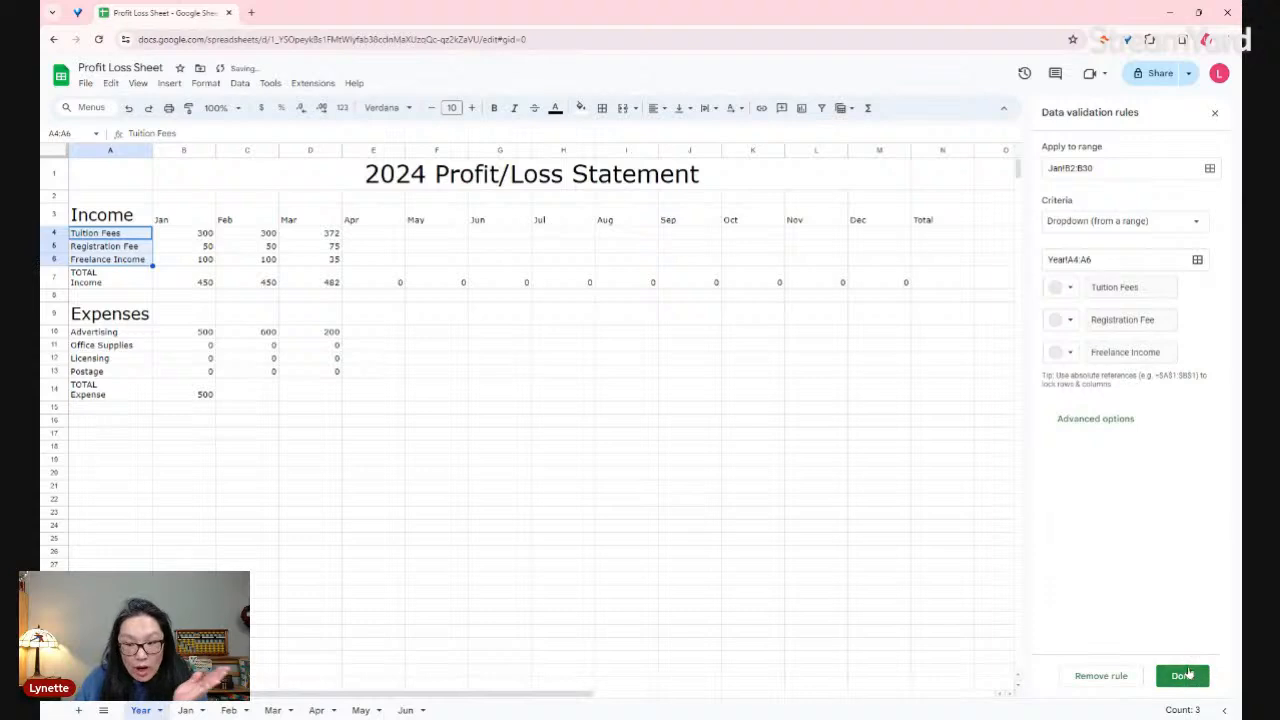
click(1183, 677)
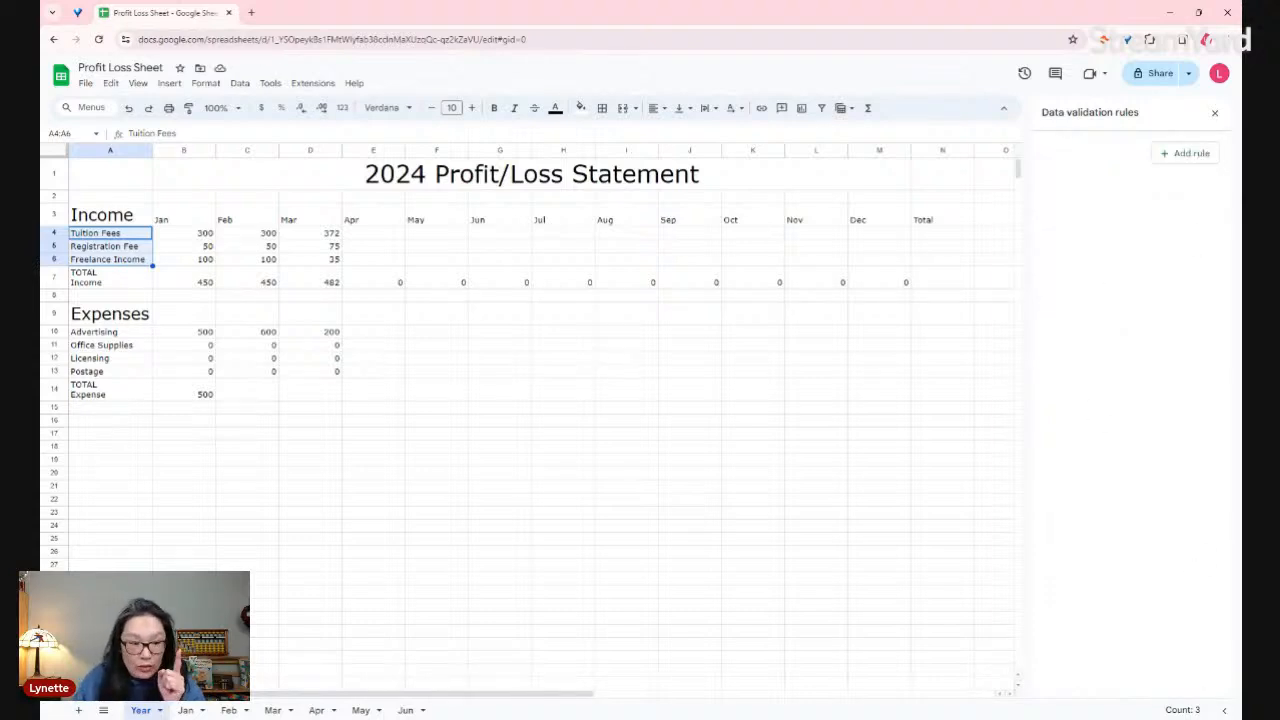
- Check the Income dropdown options on the Jan sheet and the source range of their validation rule against the Year sheet
click(185, 710)
click(170, 216)
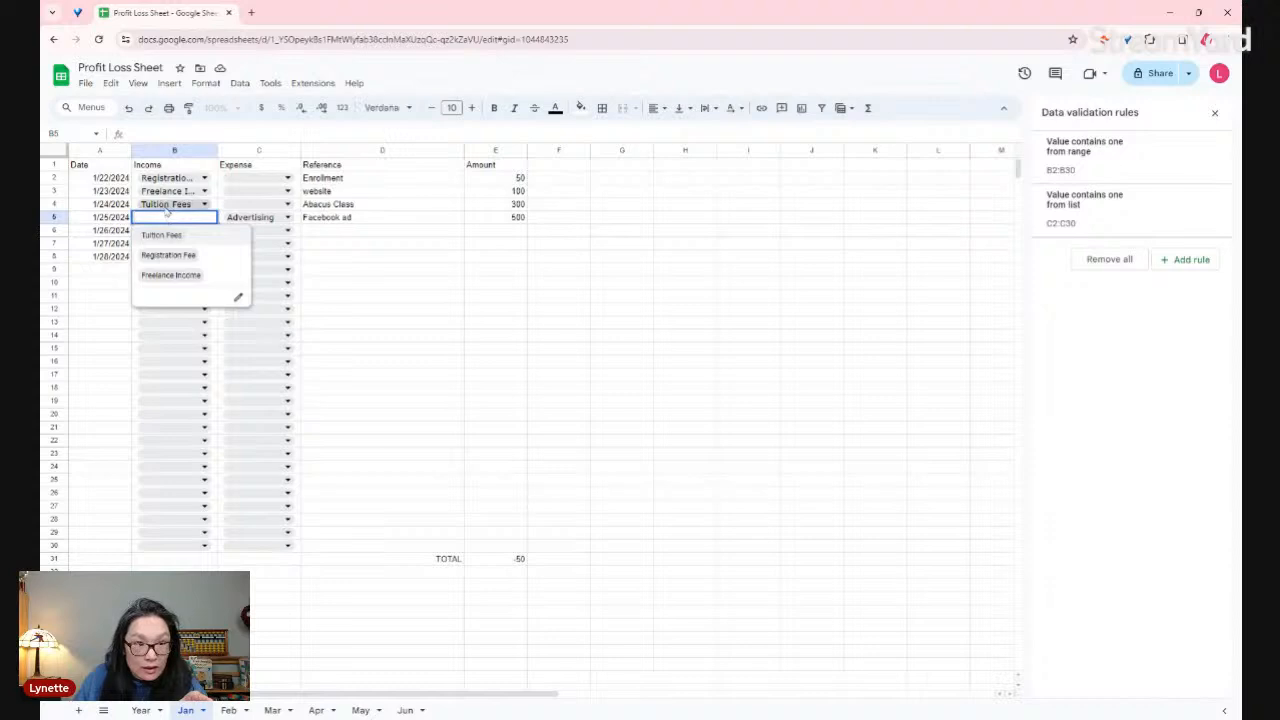
click(193, 204)
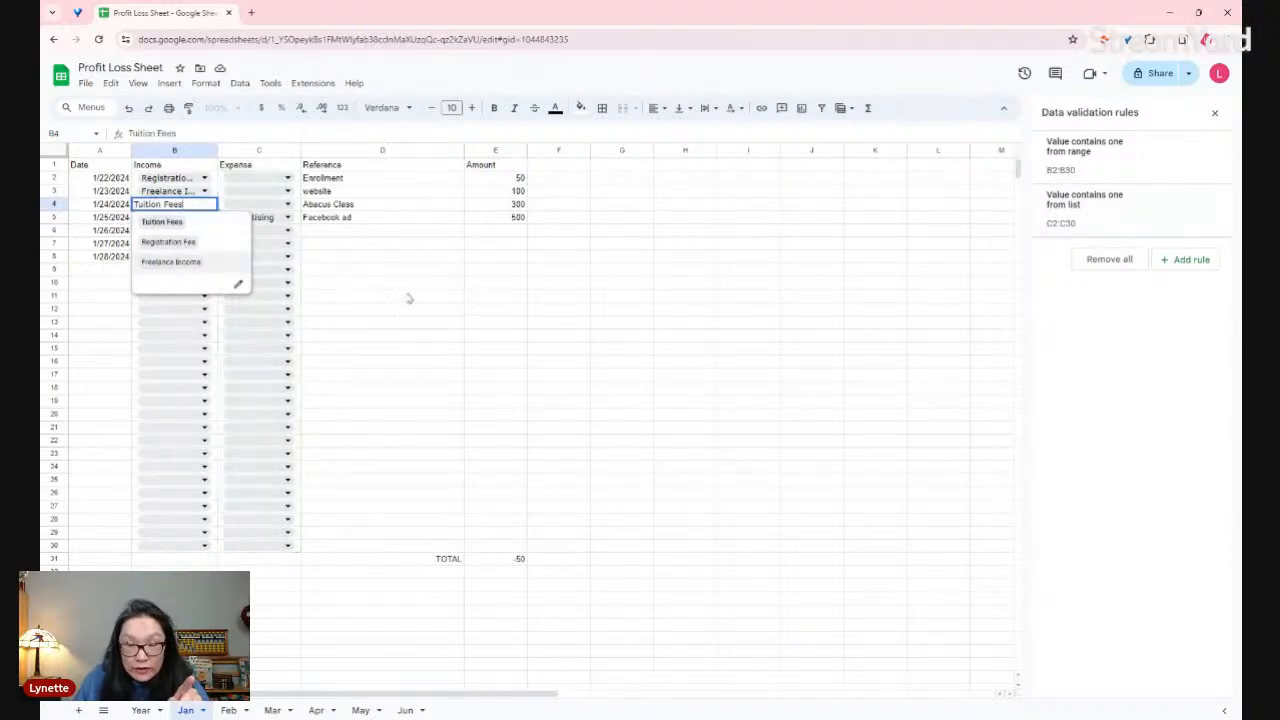
click(238, 285)
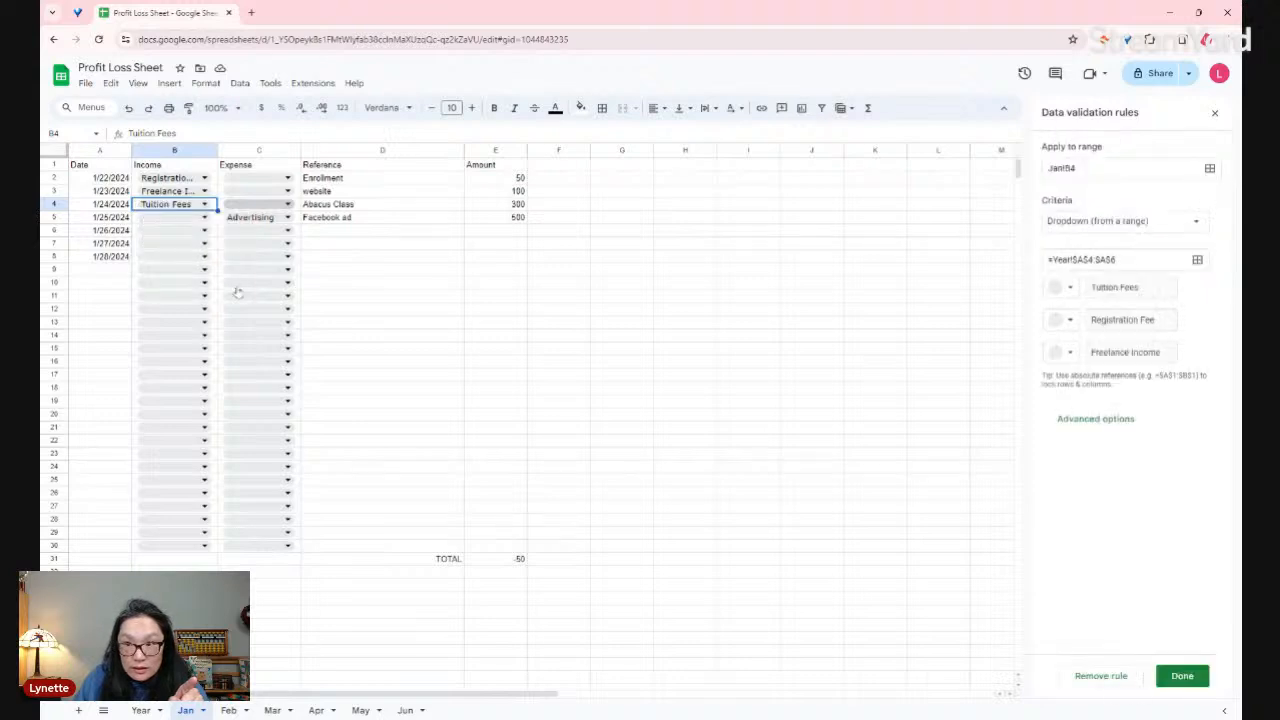
click(1157, 258)
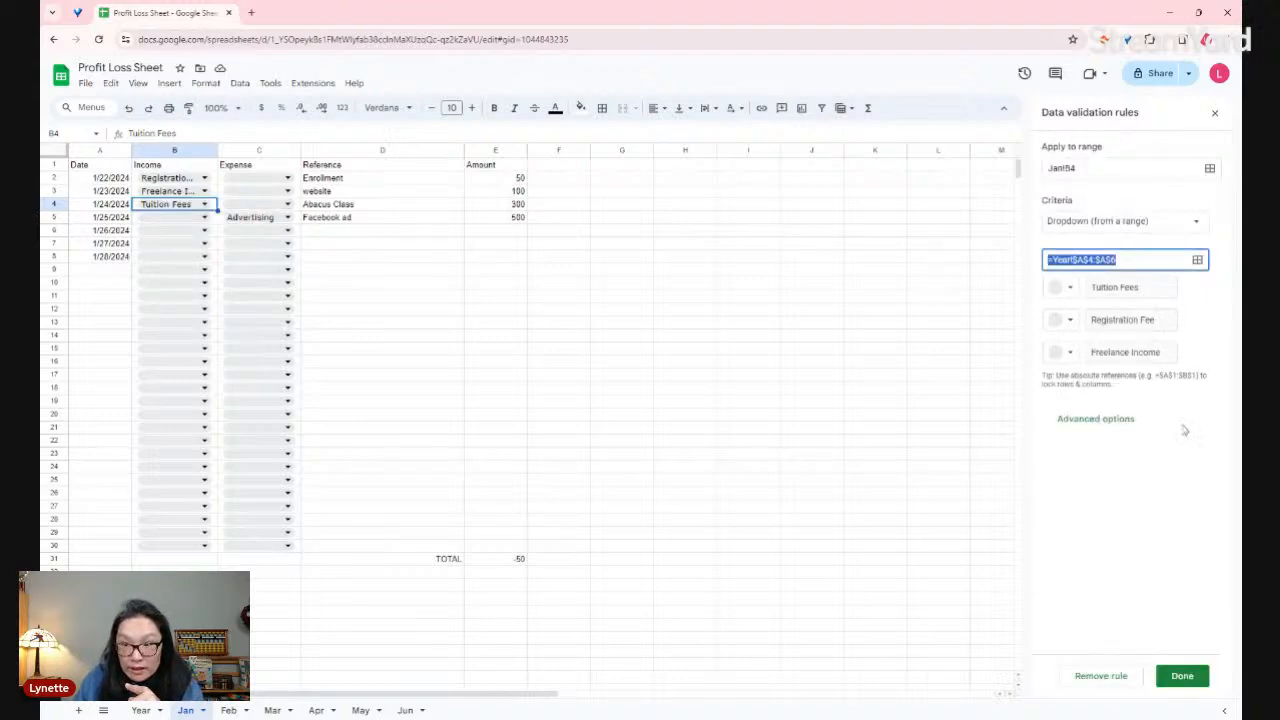
click(1182, 676)
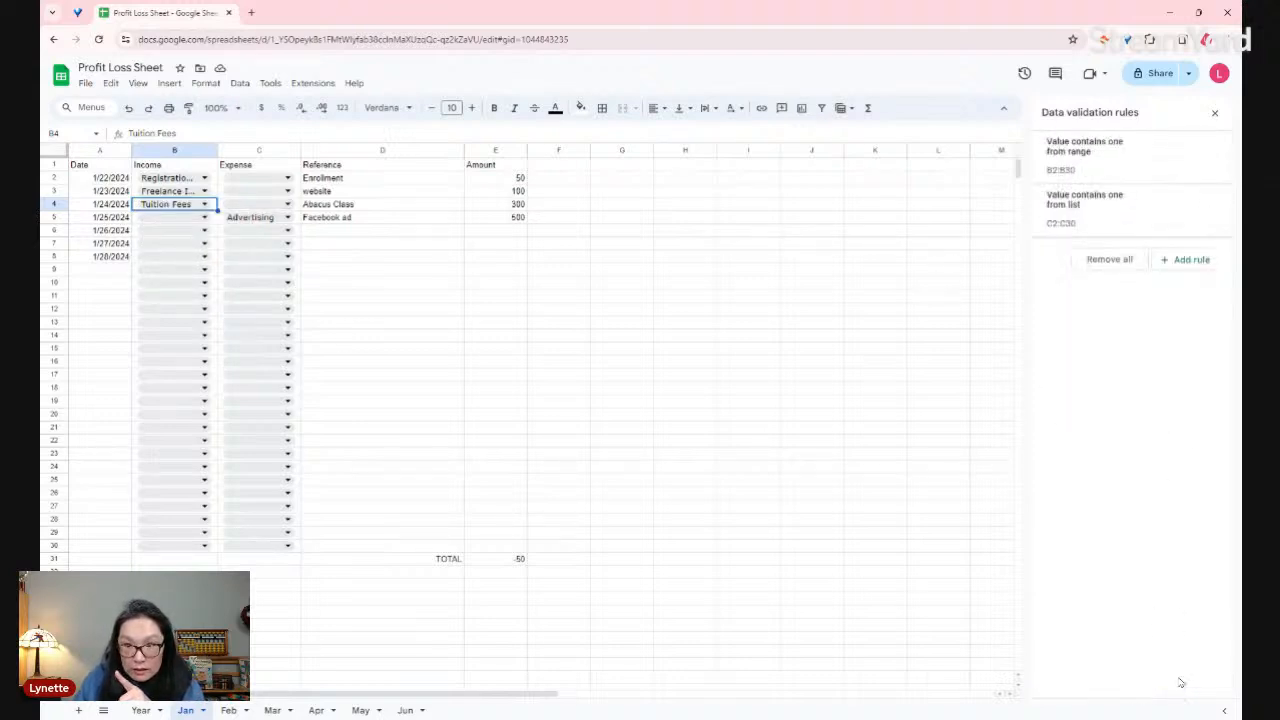
click(142, 710)
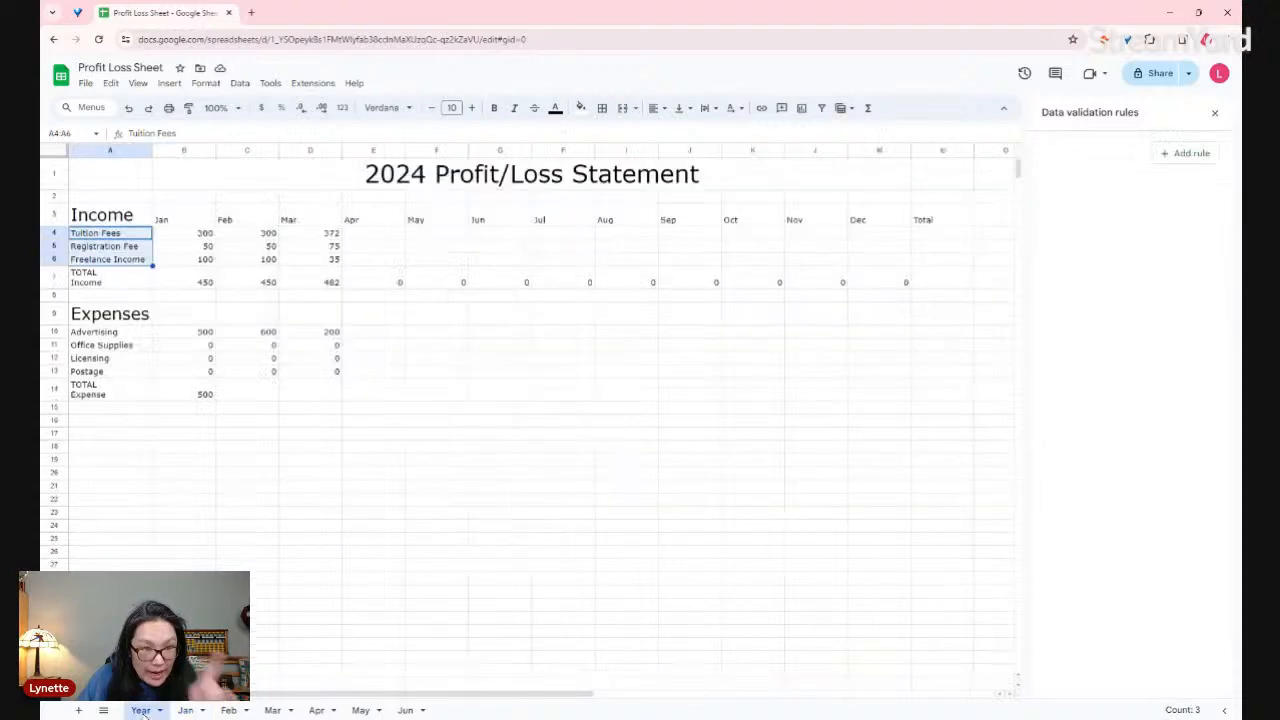
click(185, 710)
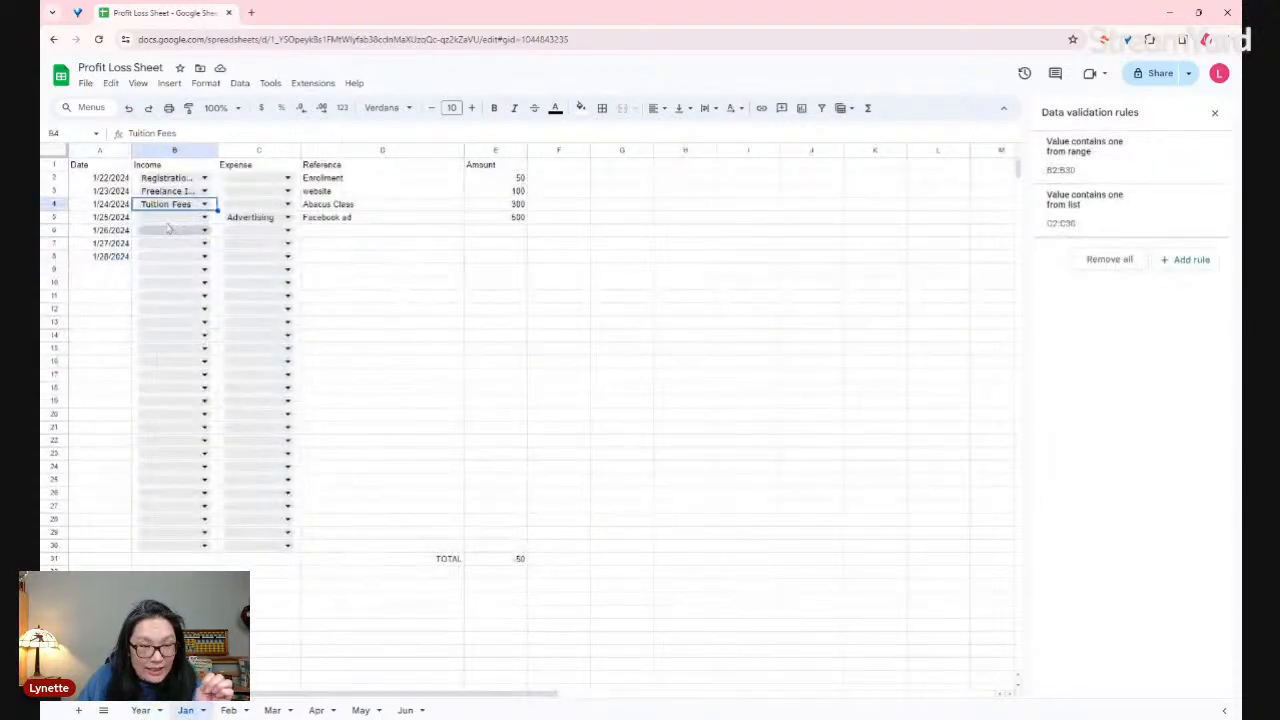
- On the Year sheet, insert a row above Freelance Income and label the new income category Book in A6
click(142, 710)
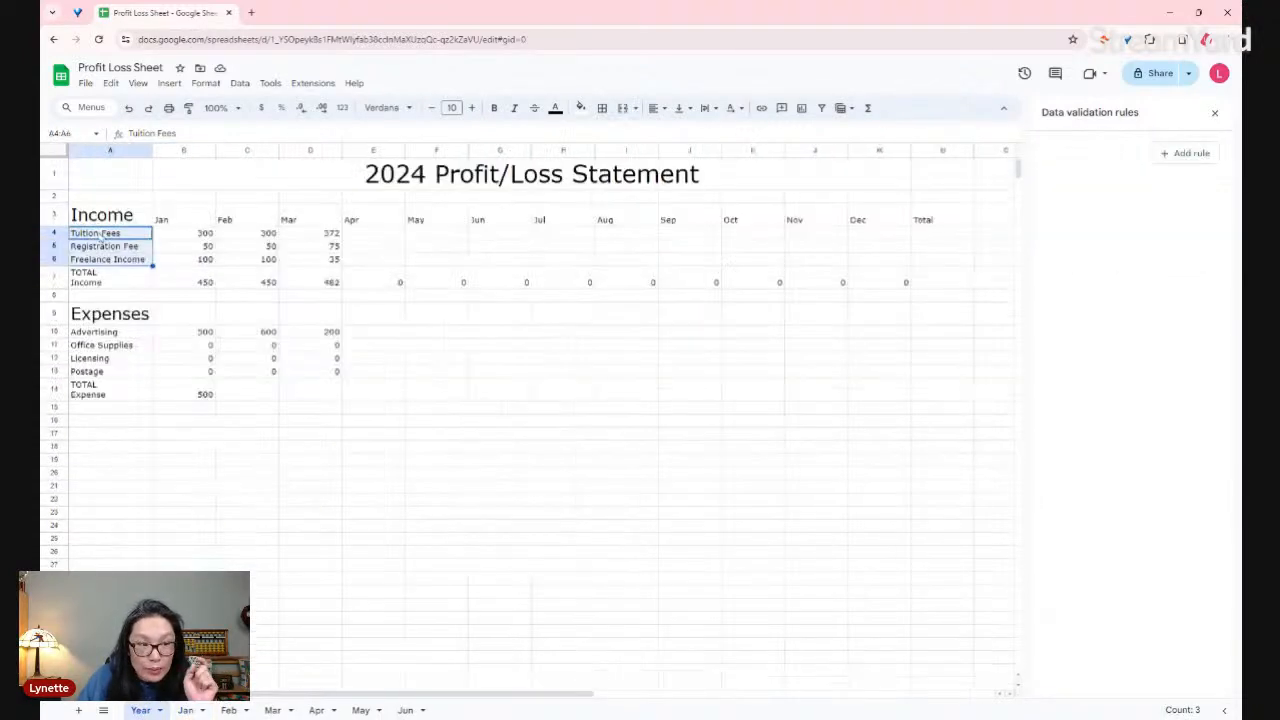
click(52, 258)
right_click(52, 257)
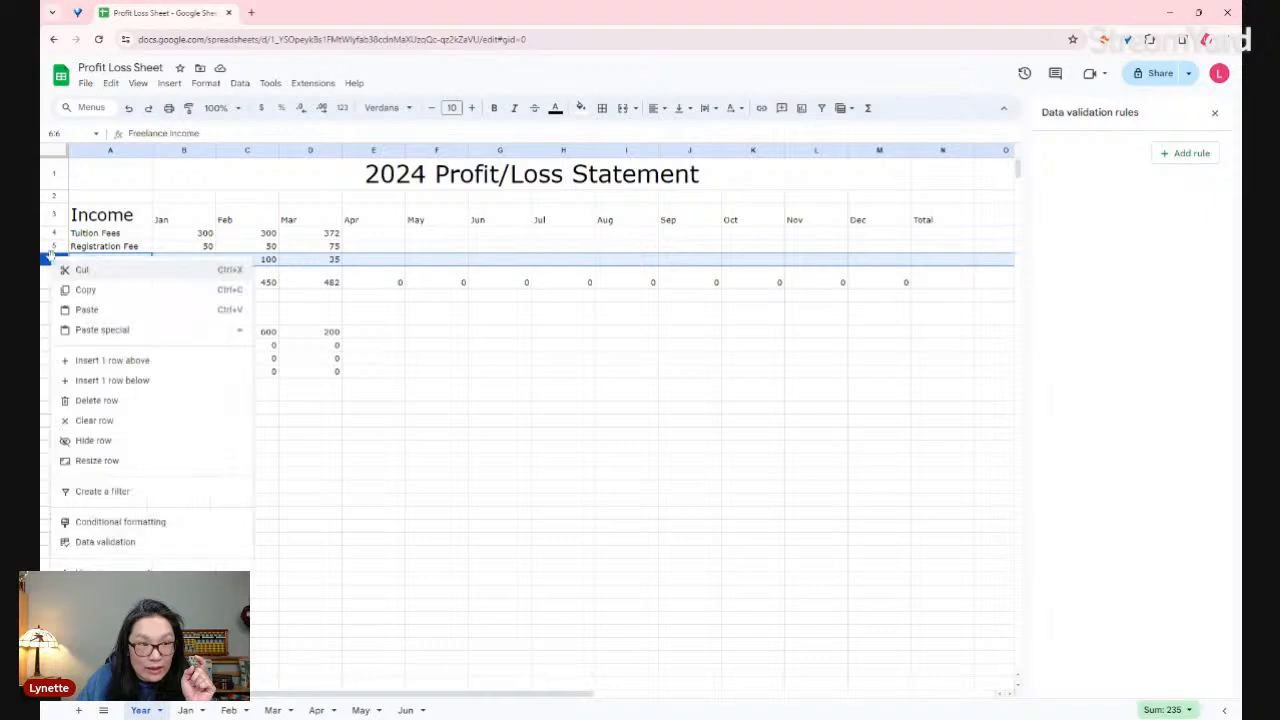
click(108, 361)
click(108, 260)
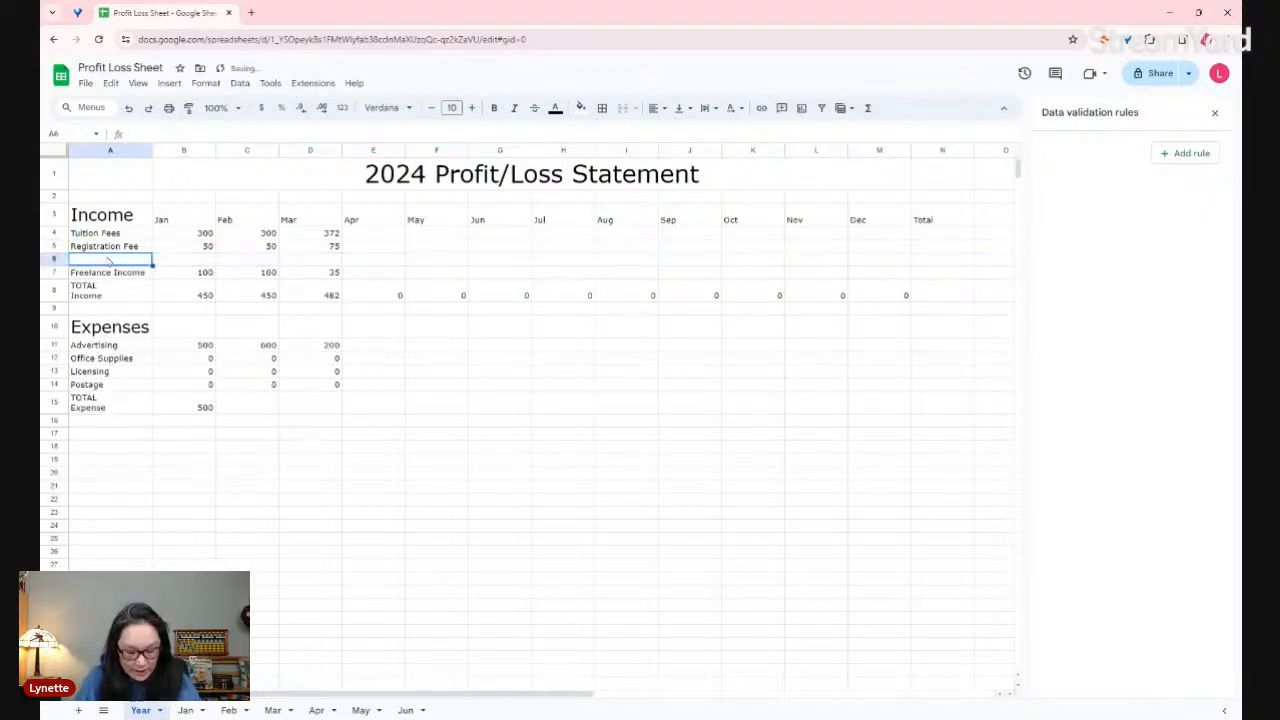
text(Book)
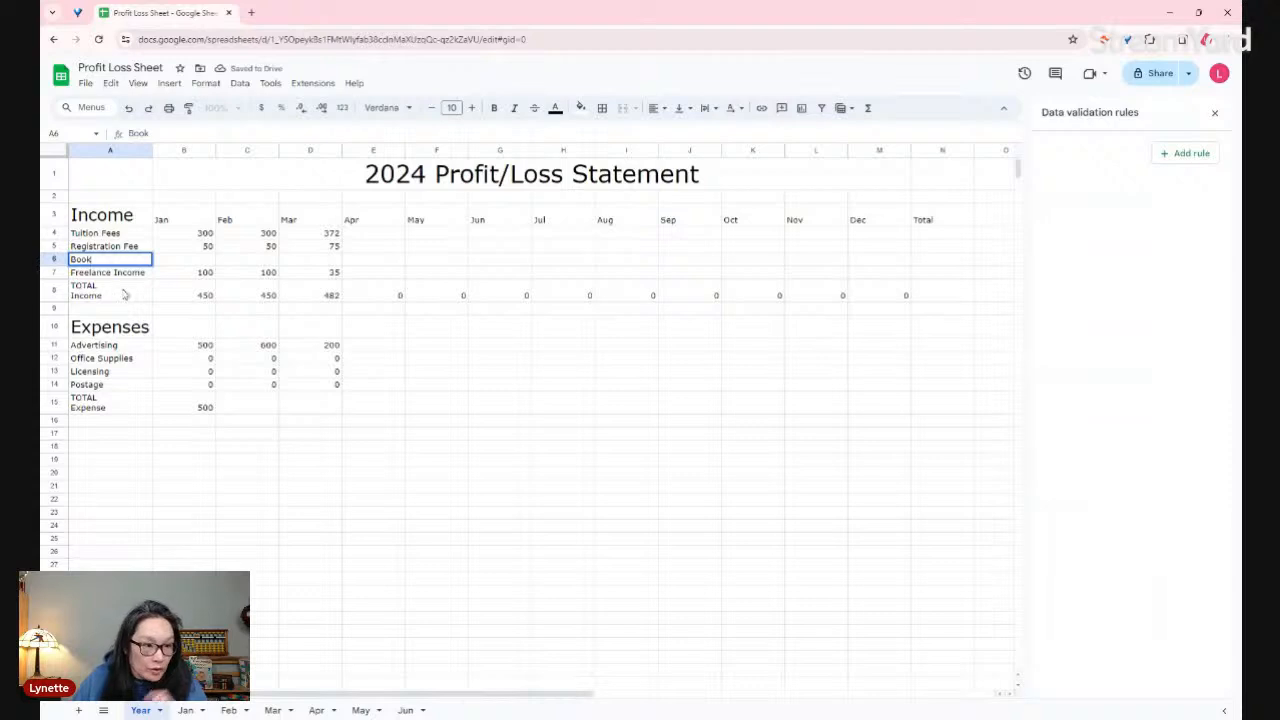
key(Return)
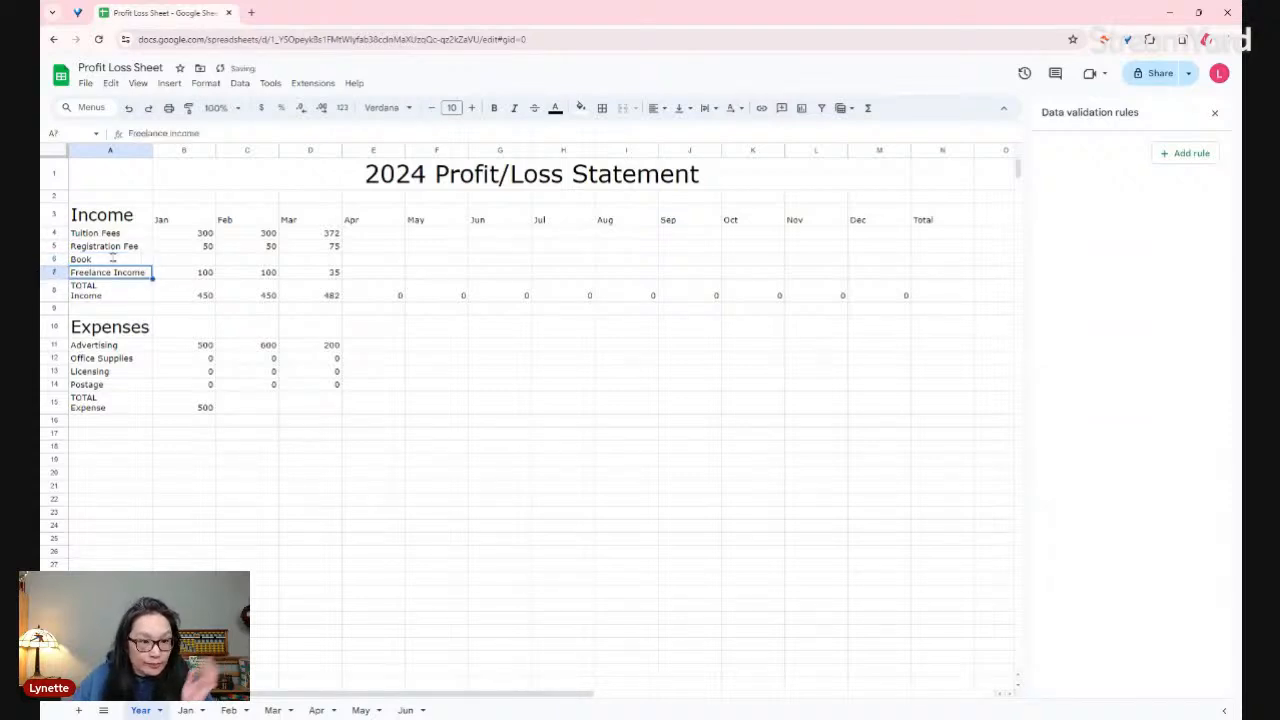
- Copy the Registration Fee Sumifs formulas for Jan, Feb and Mar down into the Book row on the Year sheet
drag(190, 246, 203, 262)
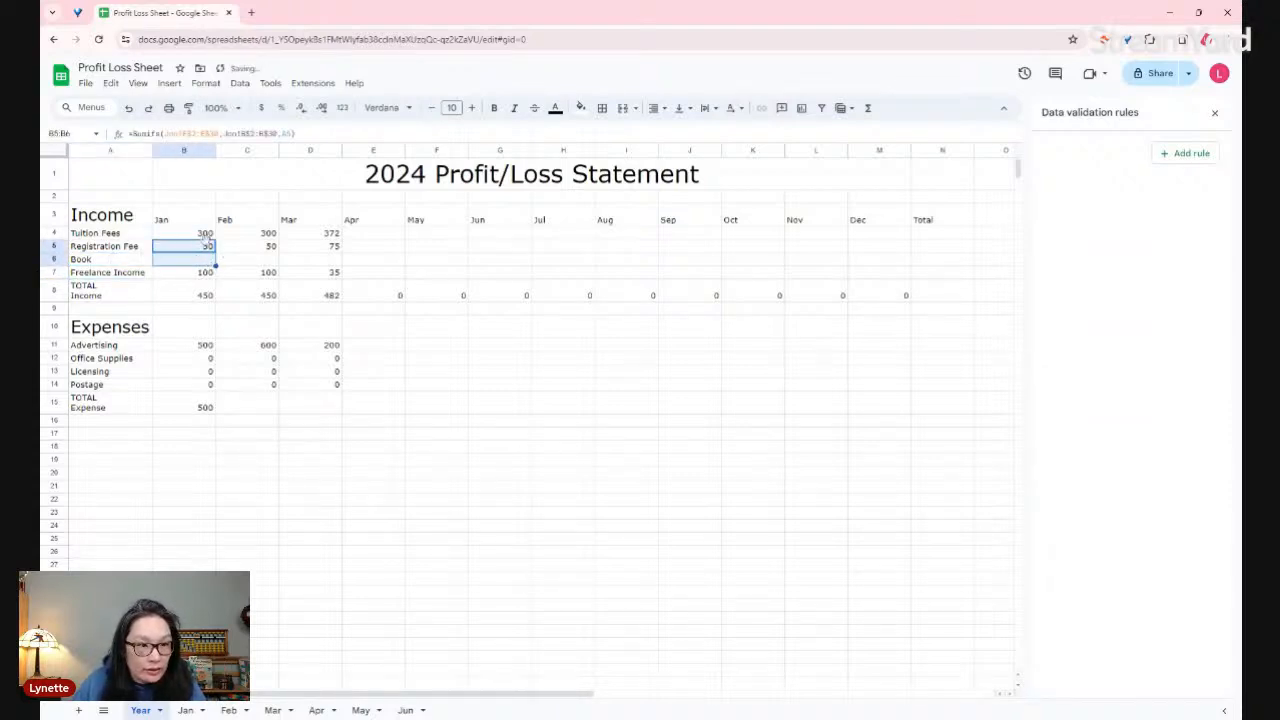
click(213, 234)
click(210, 249)
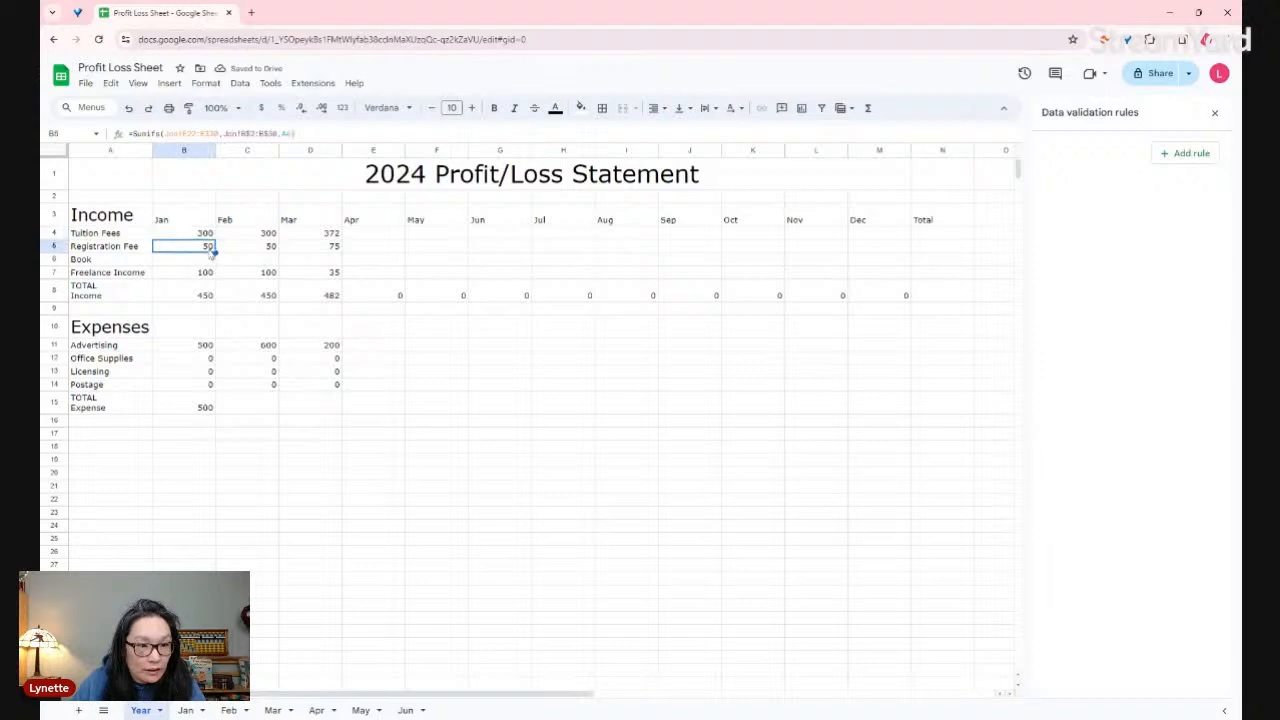
click(310, 260)
click(211, 250)
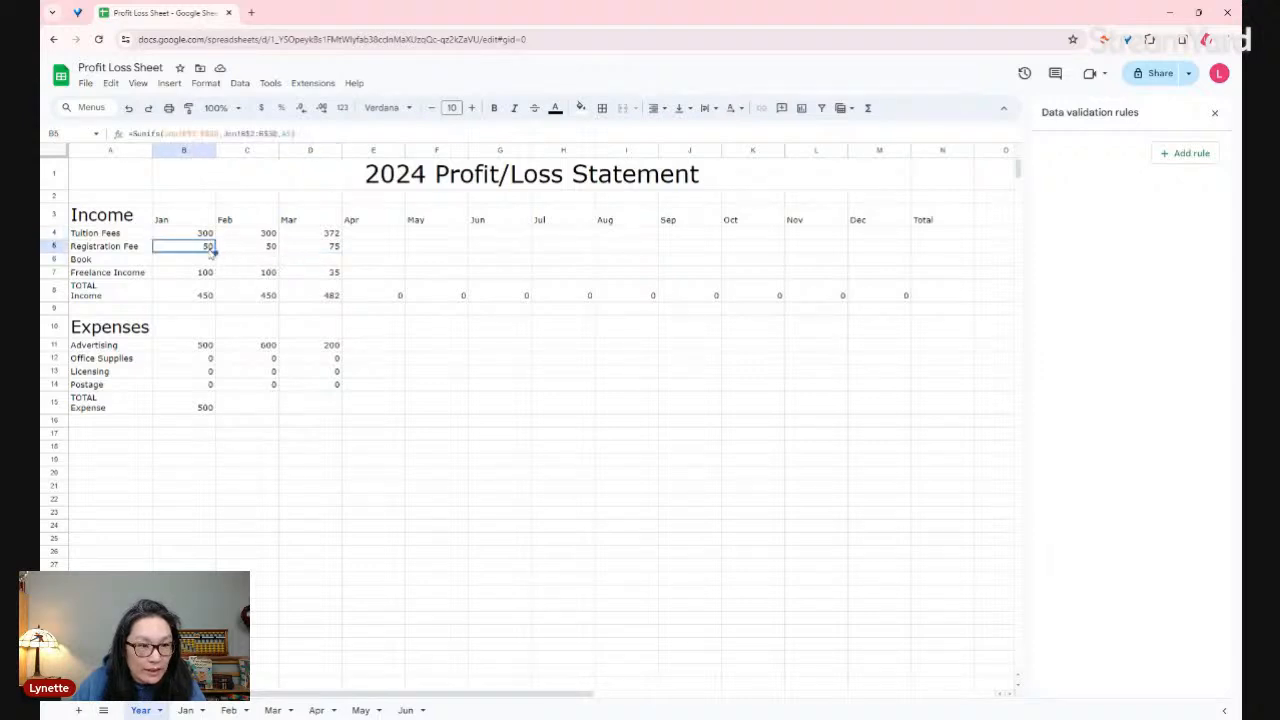
drag(215, 251, 342, 263)
click(265, 248)
click(324, 250)
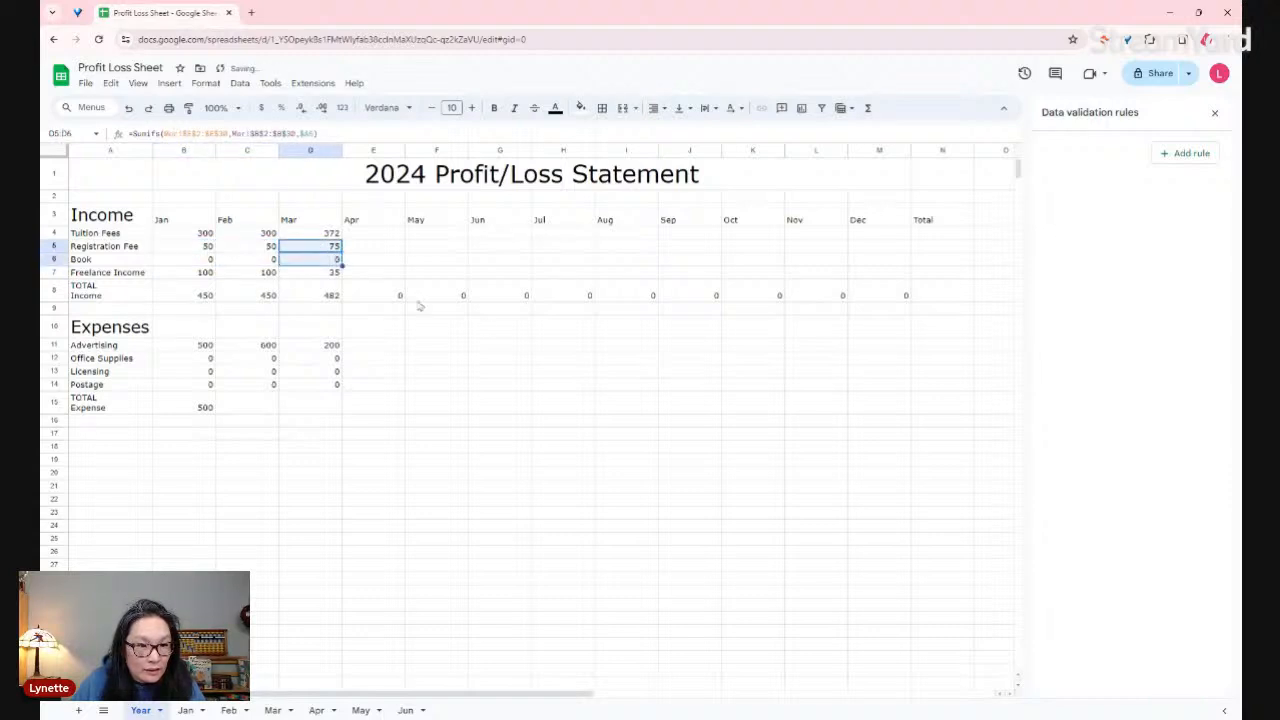
click(245, 260)
click(188, 261)
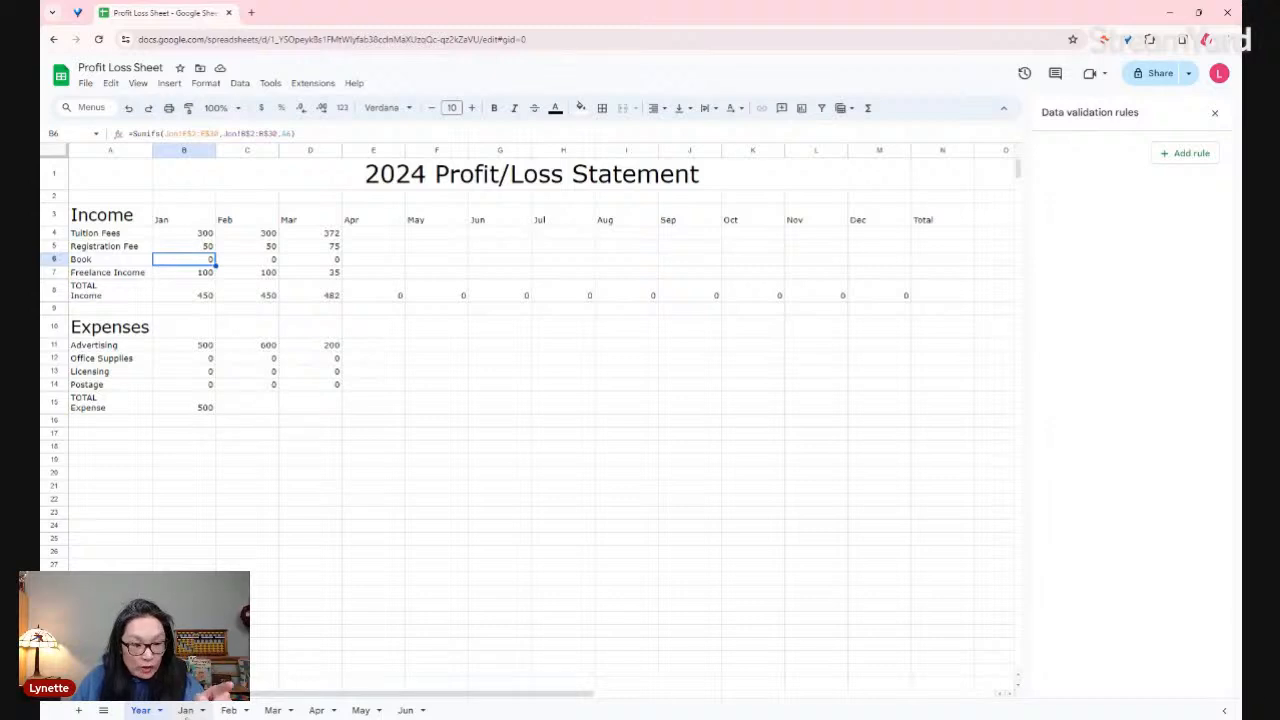
- Check the Income dropdown options in B5 and B18 of the Jan sheet for the Book category
click(186, 710)
click(185, 217)
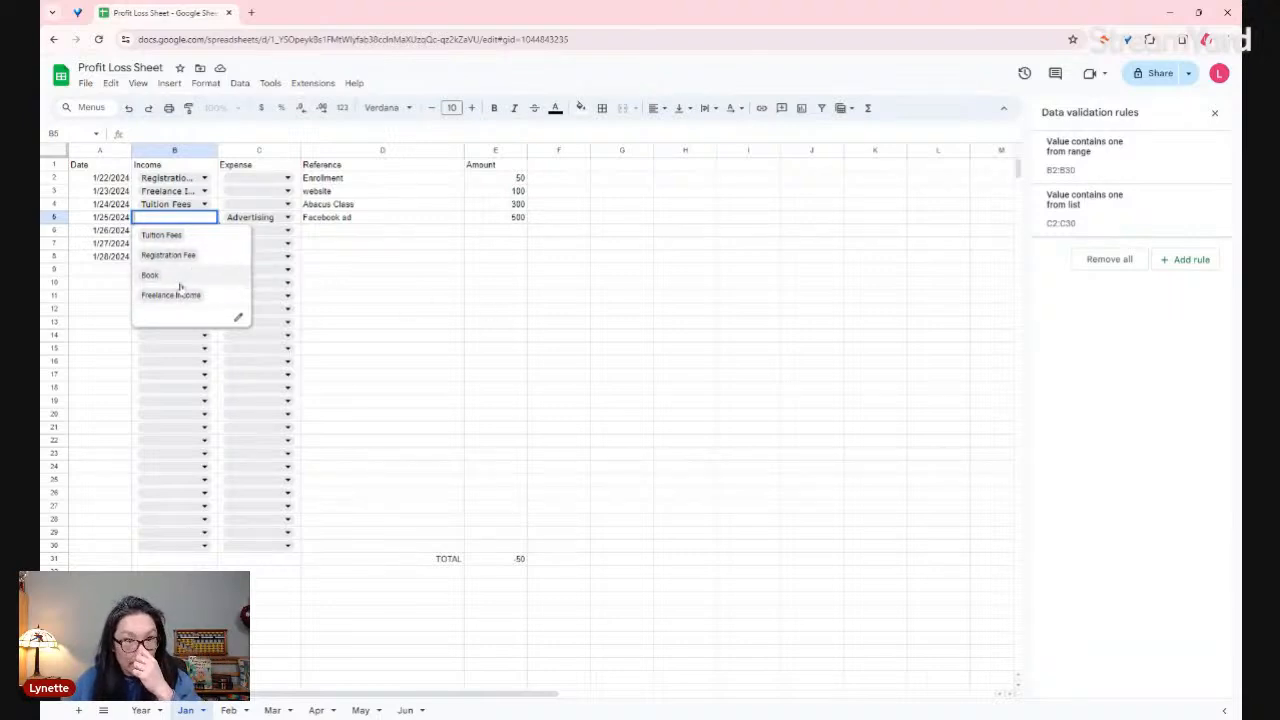
click(202, 445)
click(202, 389)
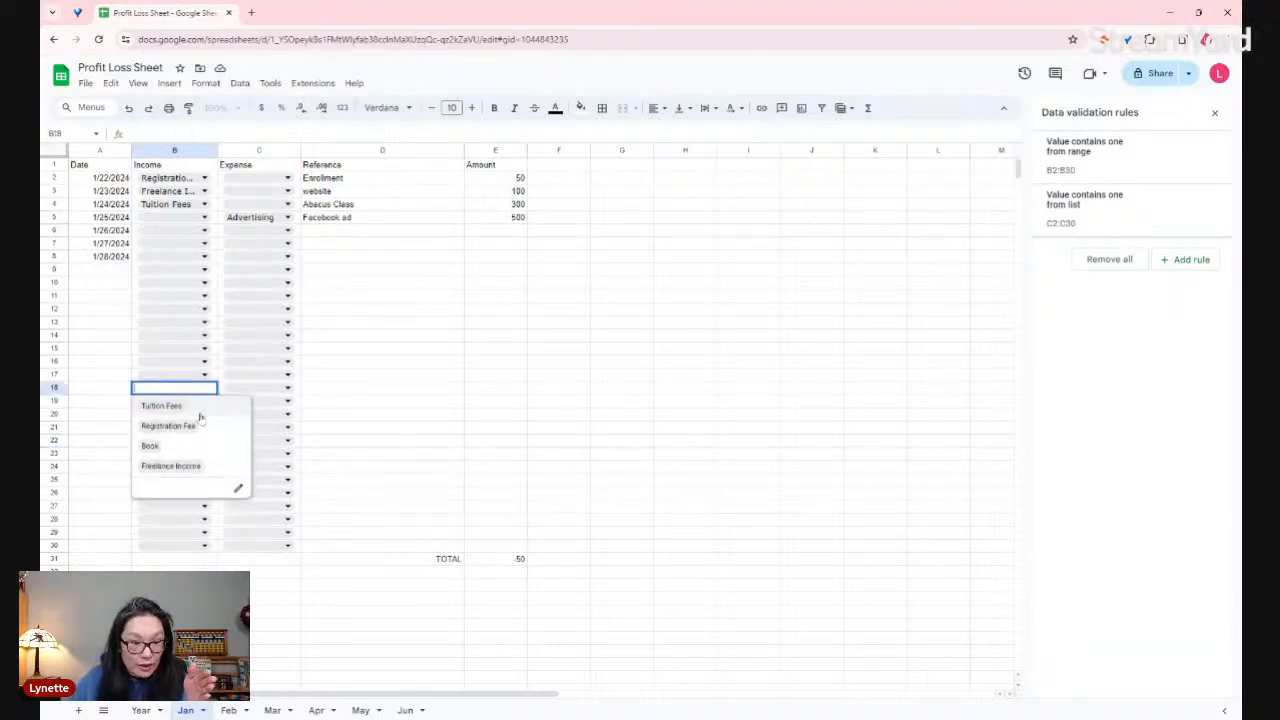
- Edit the validation rule for B2:B30 on the Feb sheet and set its criteria to Dropdown (from a range)
click(228, 710)
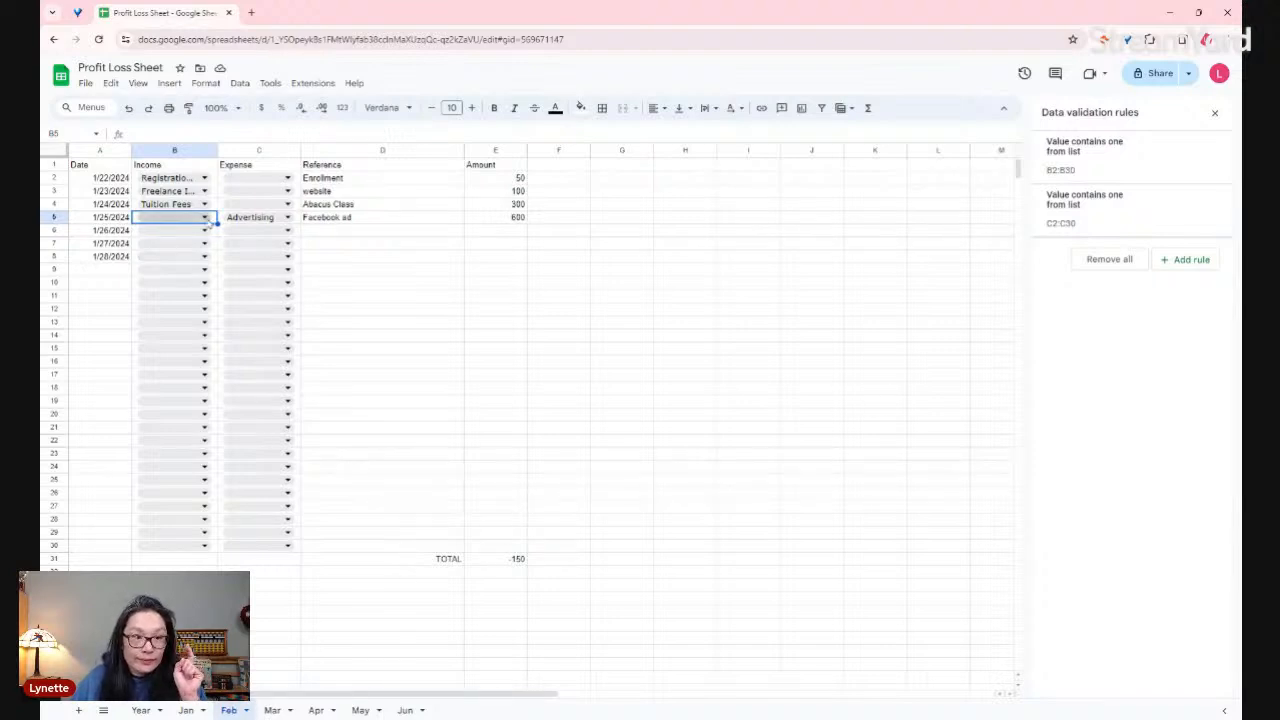
click(204, 203)
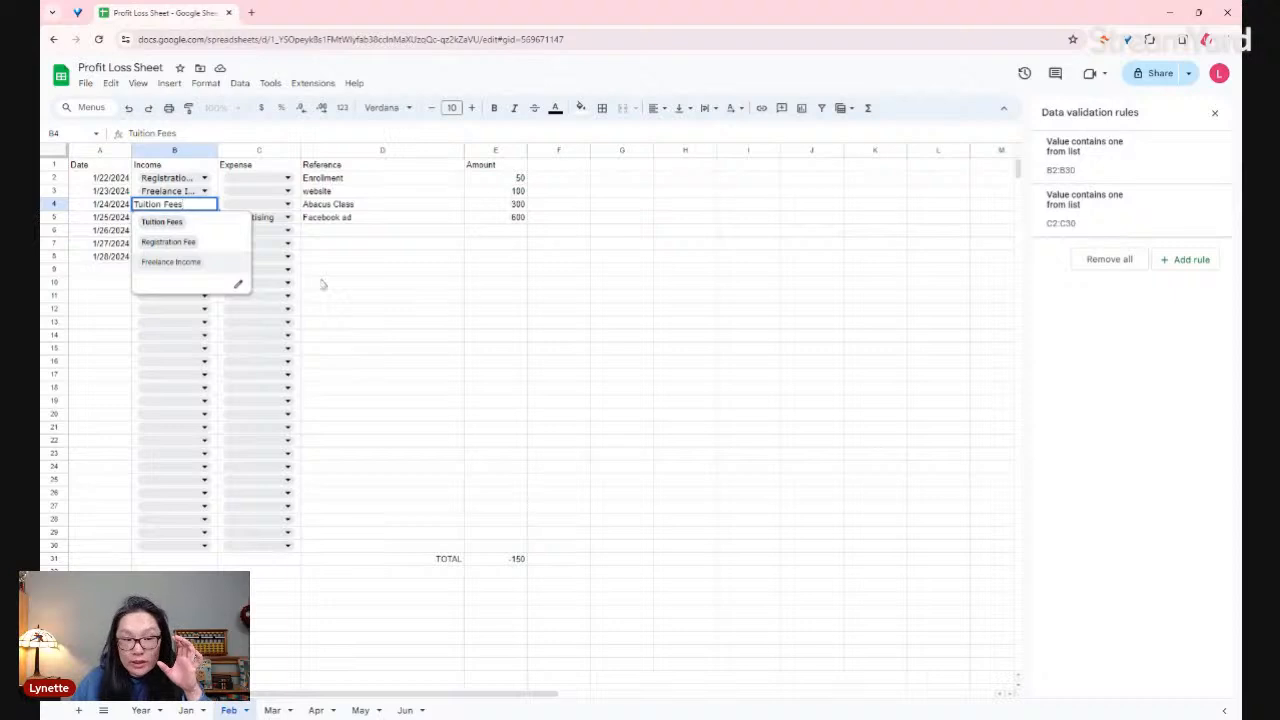
click(1184, 156)
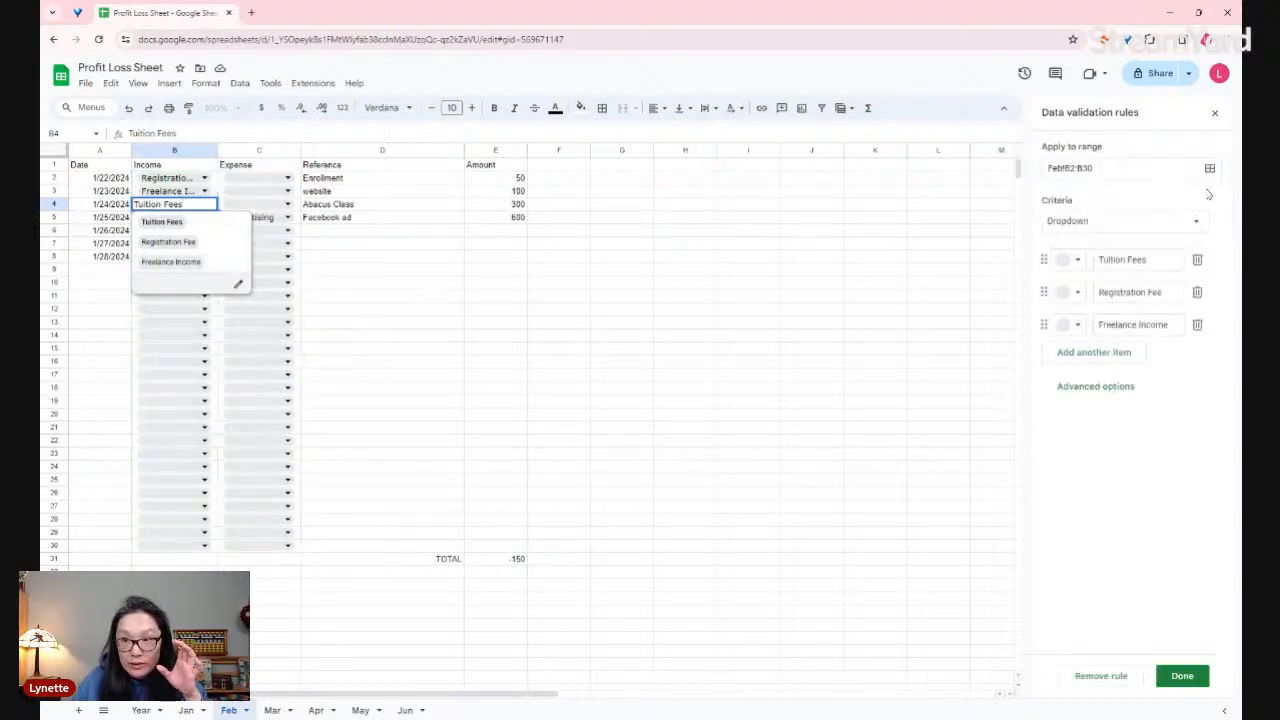
click(1176, 236)
click(1140, 245)
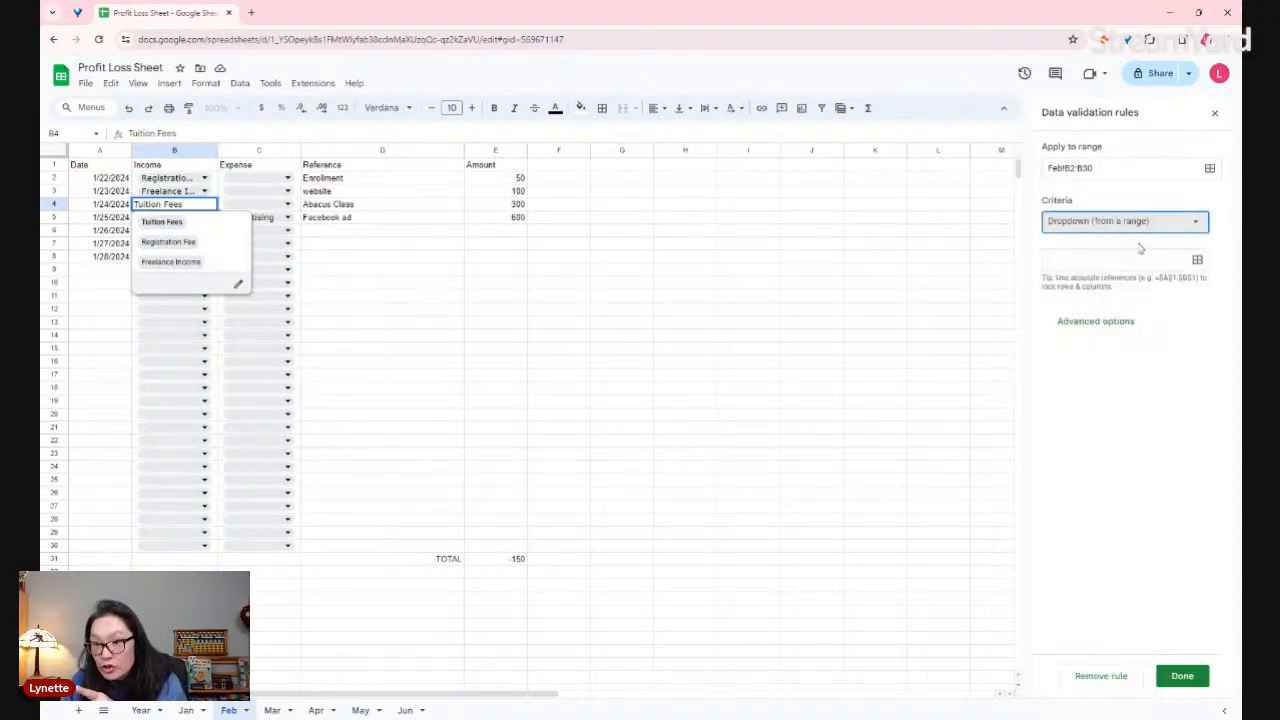
- Use the income categories in Year!A4:A7 as the Feb Income dropdown's source, copy the range reference, and save the rule
click(1197, 260)
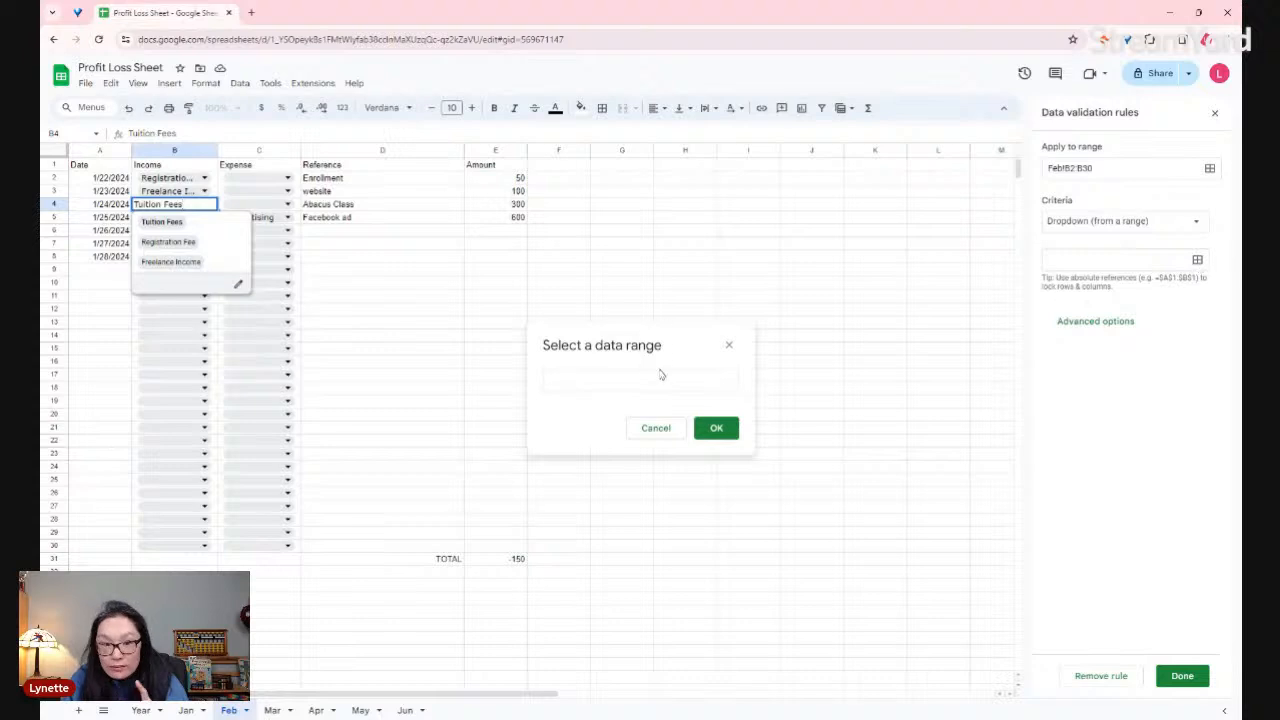
click(145, 711)
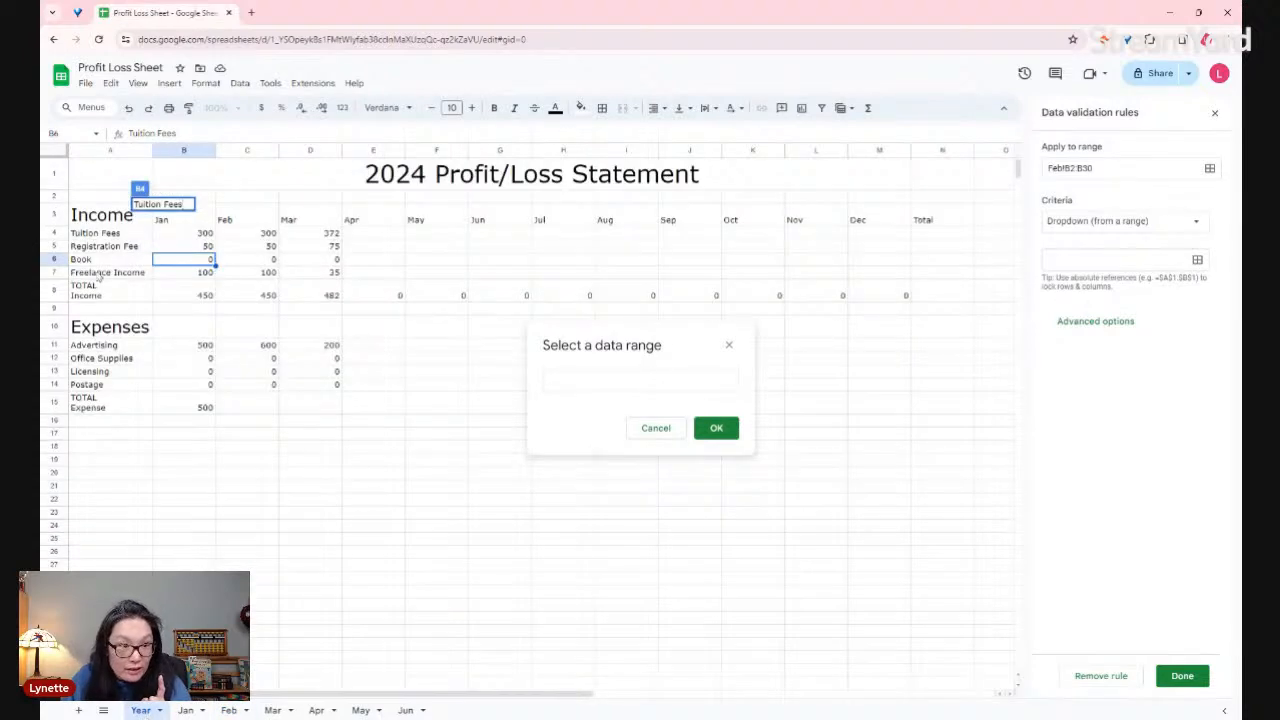
click(95, 233)
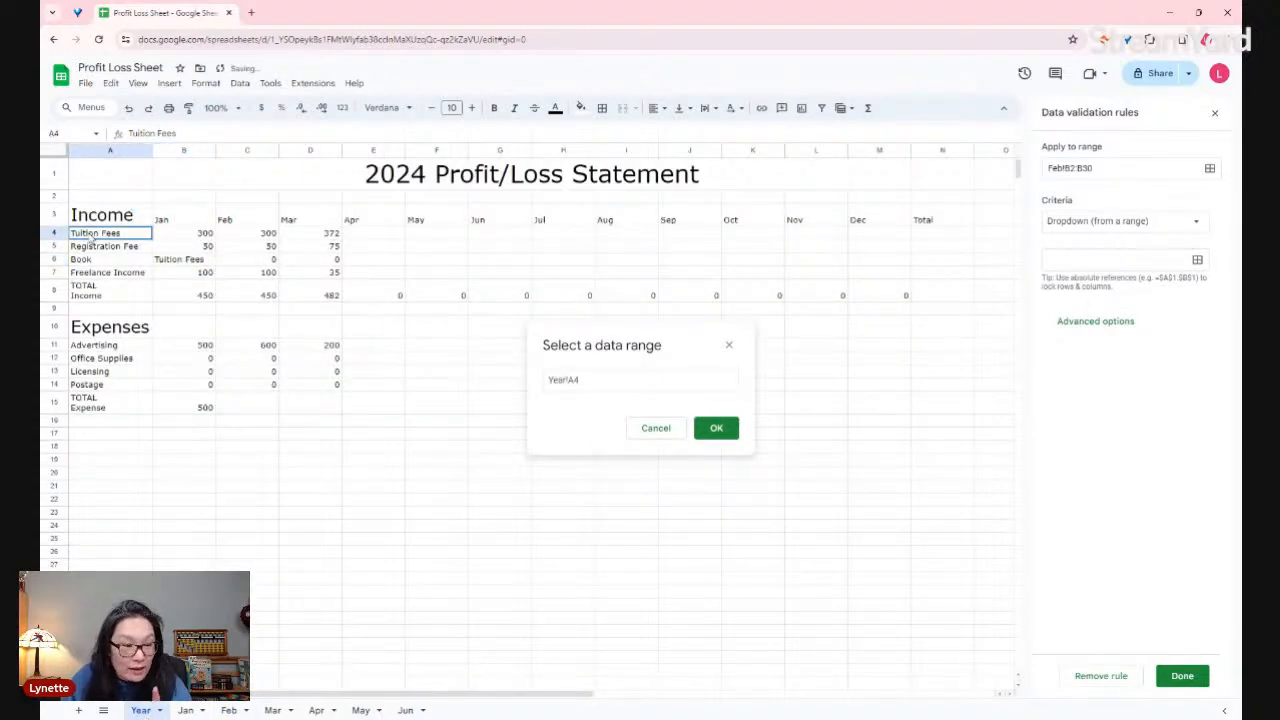
drag(93, 237, 88, 279)
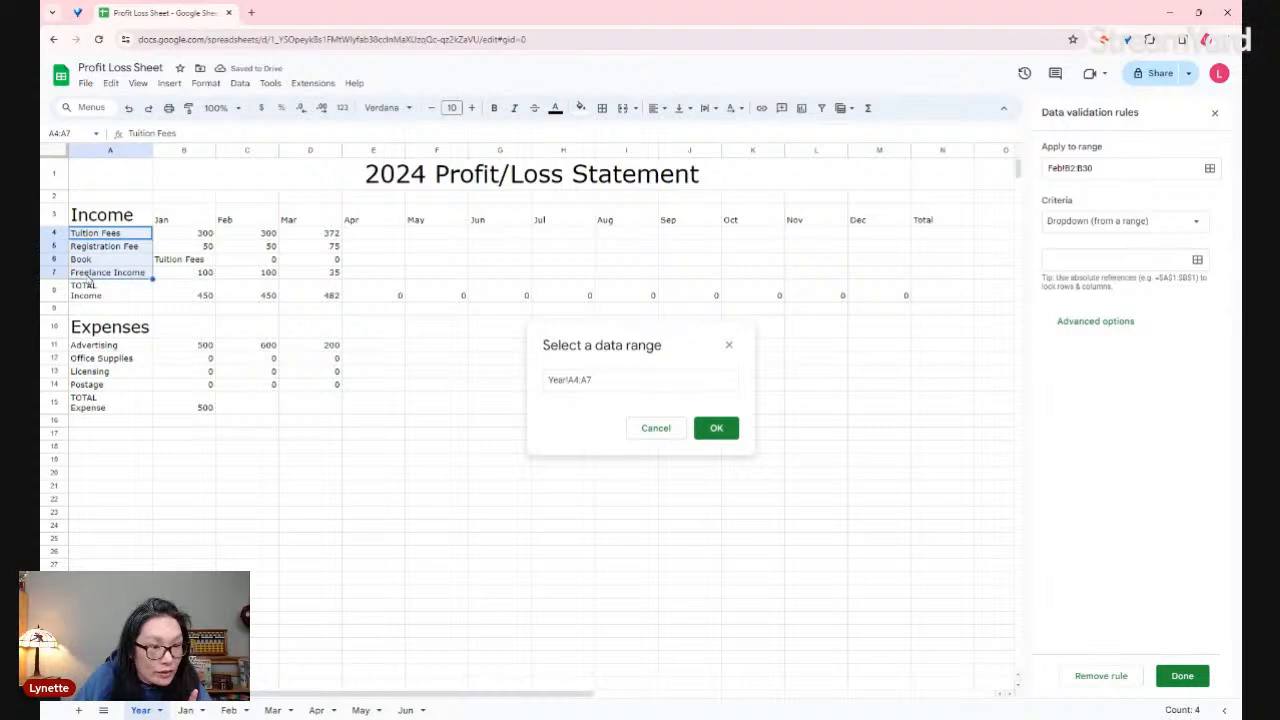
click(646, 383)
key(ctrl+c)
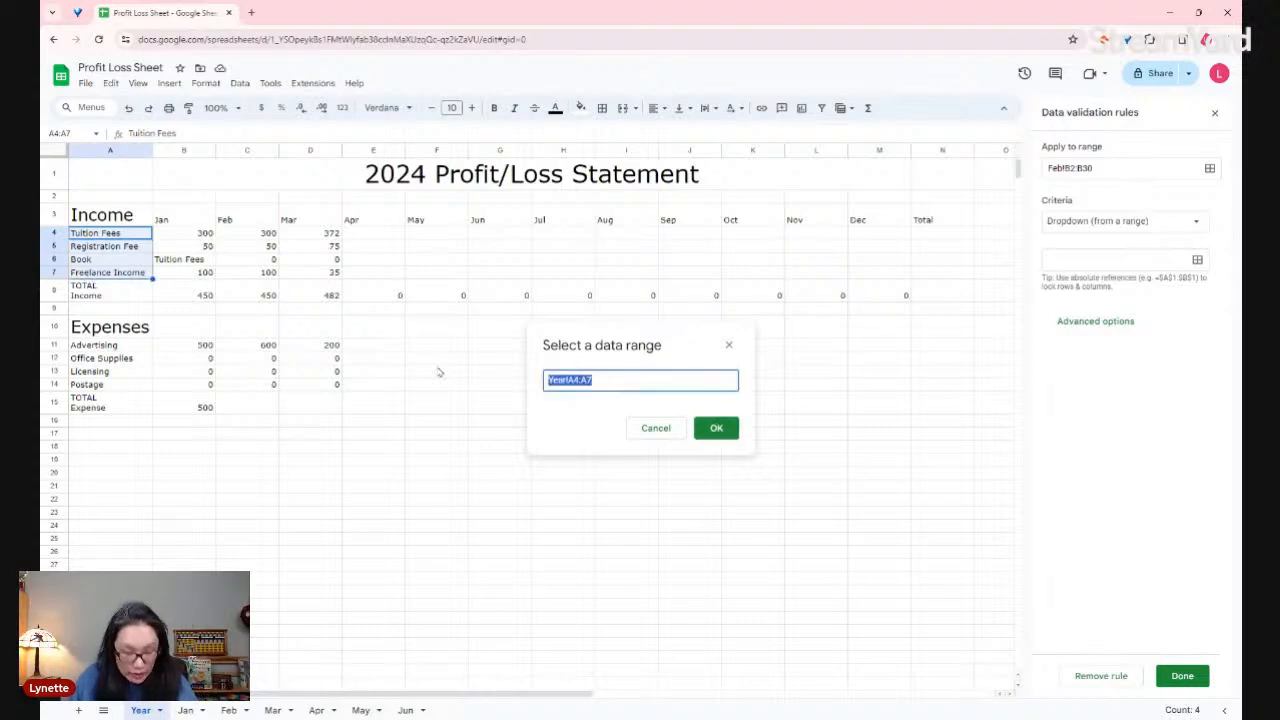
click(716, 427)
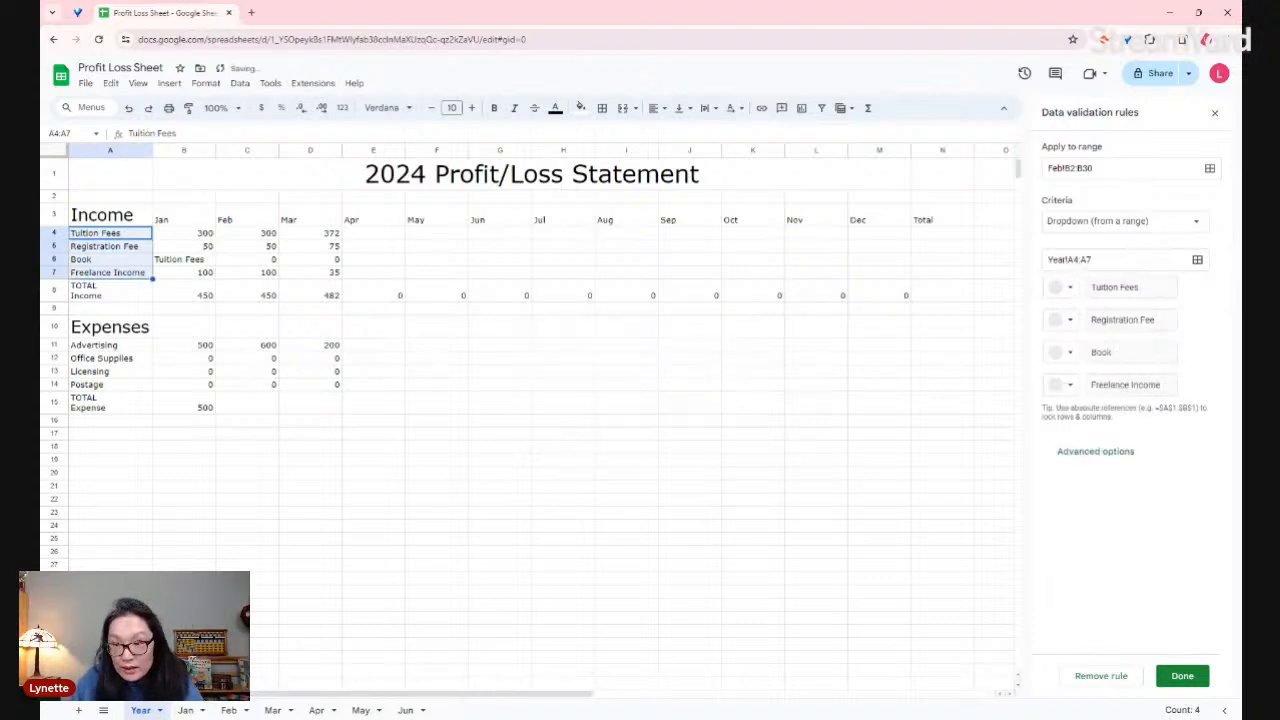
click(1182, 676)
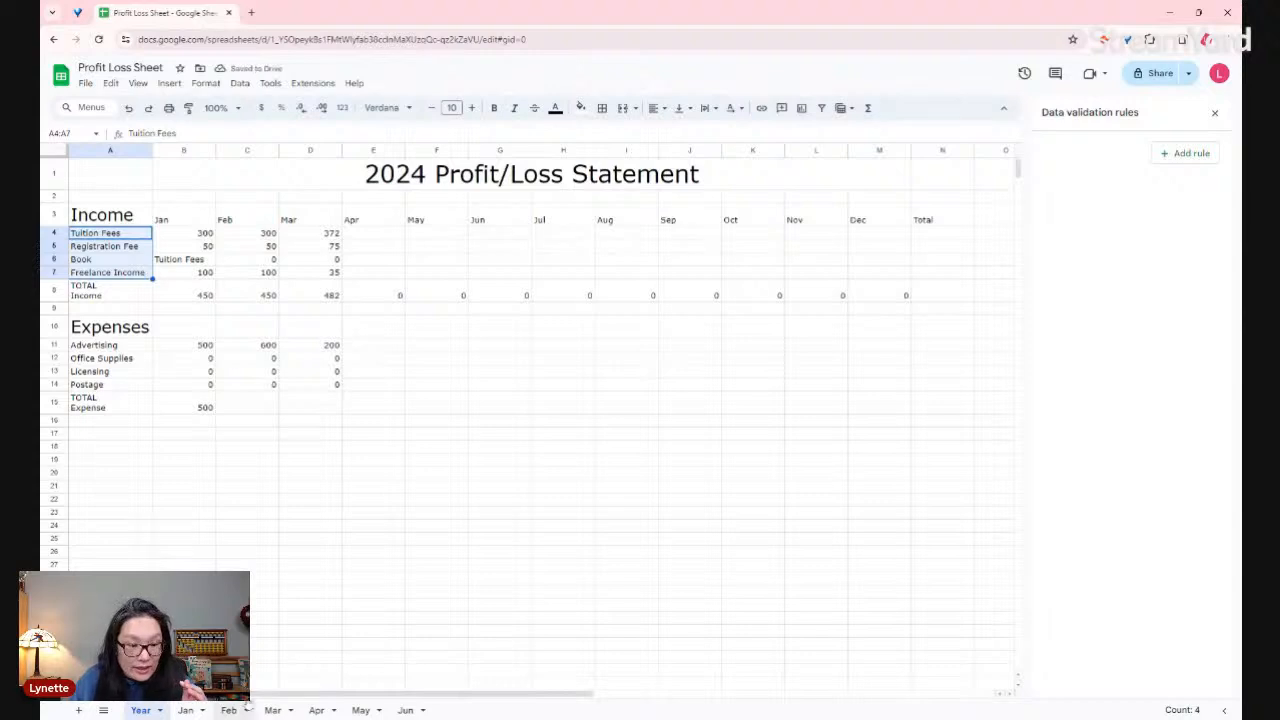
- Change the Mar sheet's B2:B30 rule to Dropdown (from a range) with source Year!A4:A7, save it, and reopen it for checking
click(272, 710)
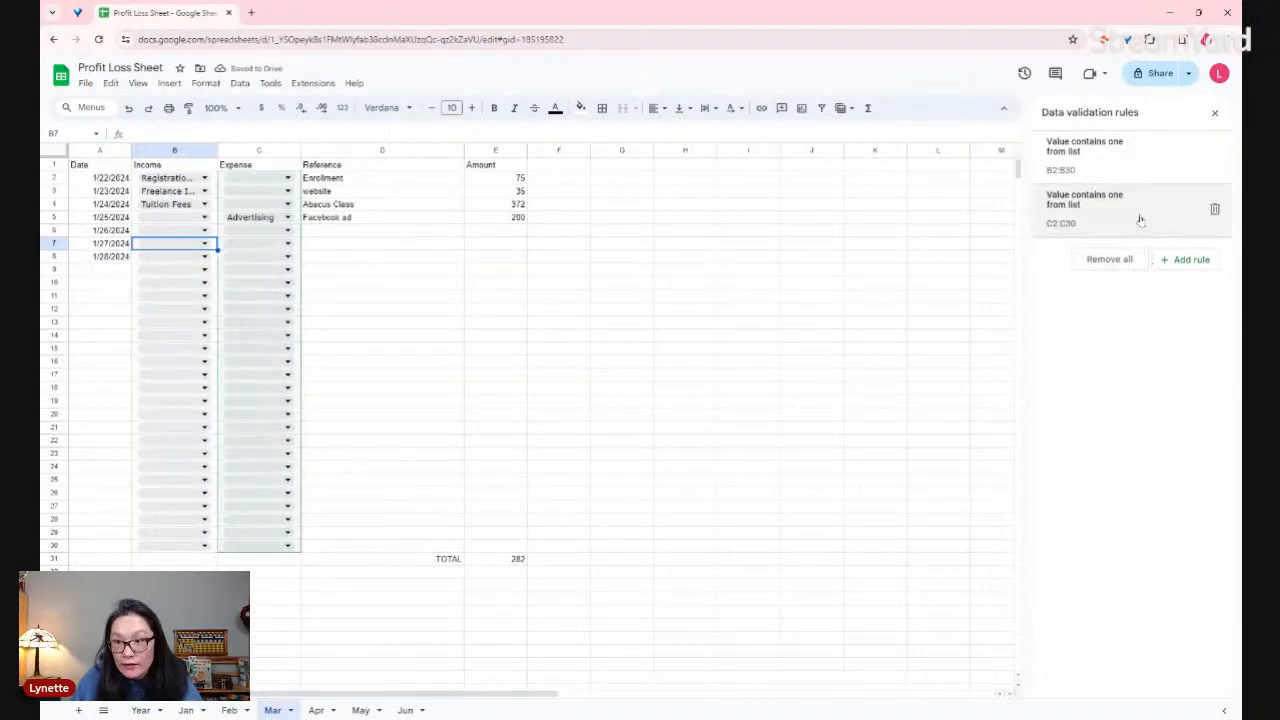
click(1128, 153)
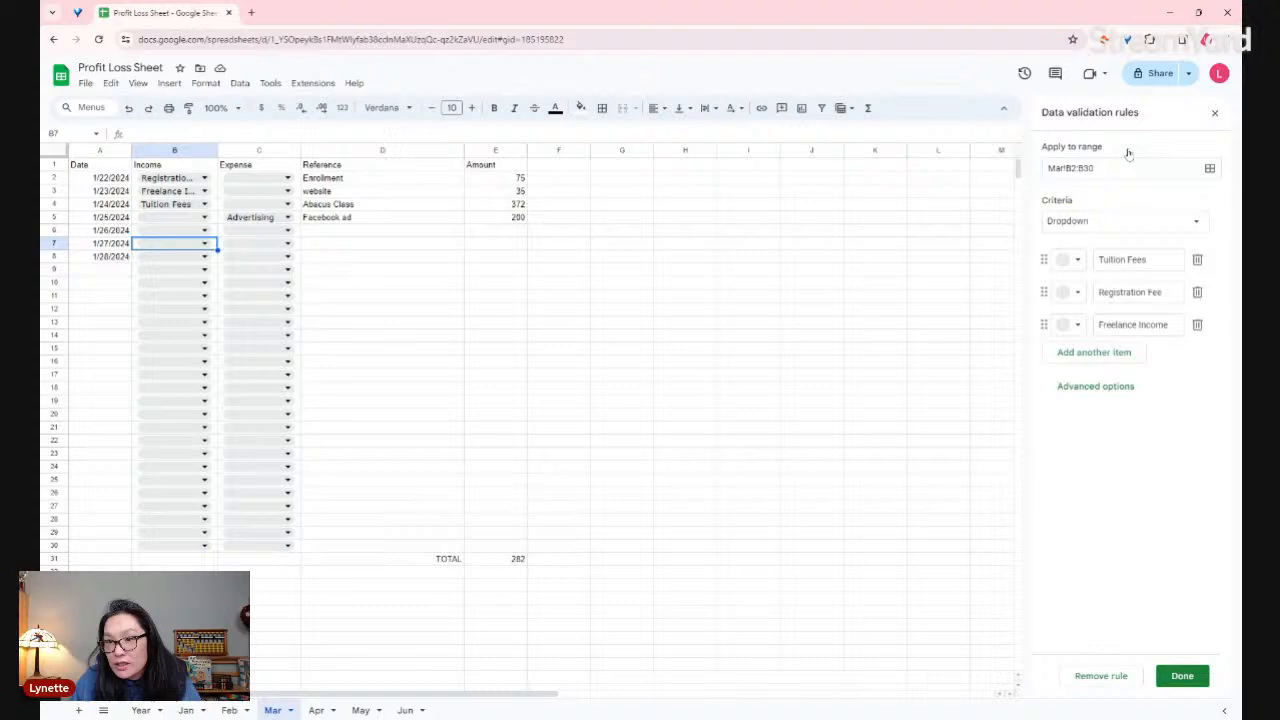
click(1122, 215)
click(1148, 240)
key(ctrl+v)
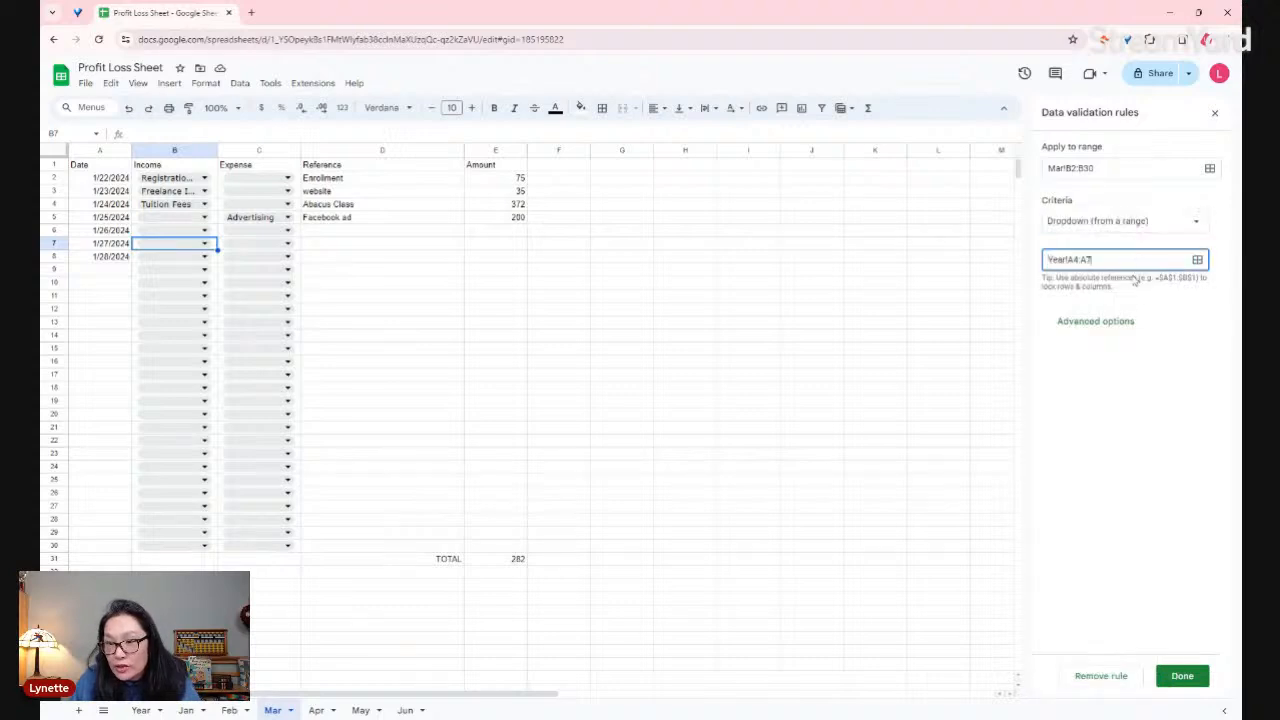
click(1182, 676)
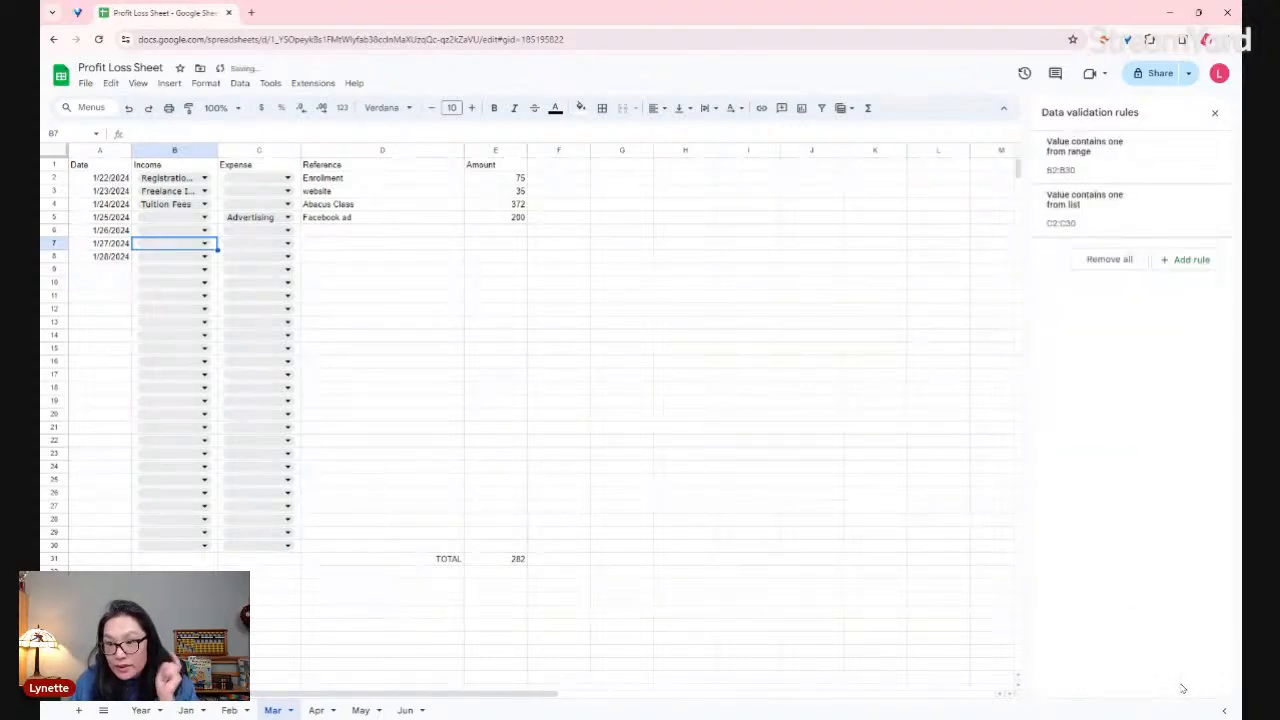
click(1112, 163)
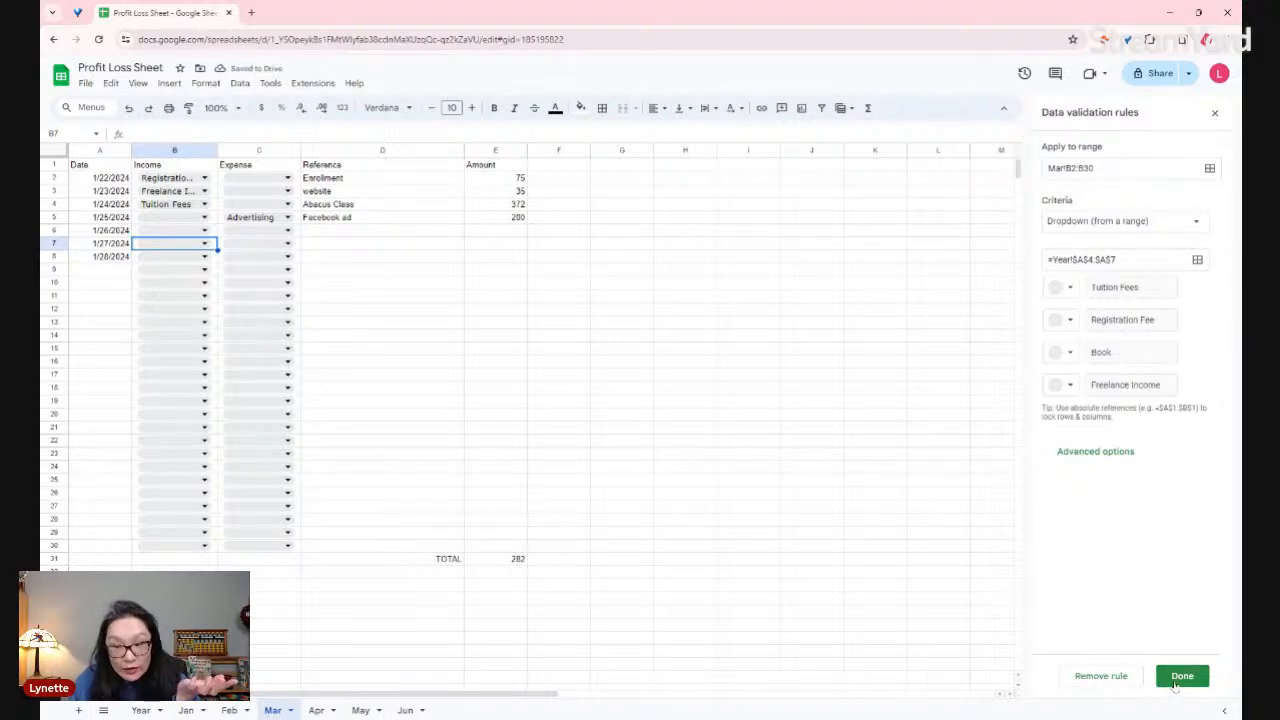
- Compare the income categories on the Year sheet with the source range of the Mar sheet's B2:B30 rule
click(1180, 677)
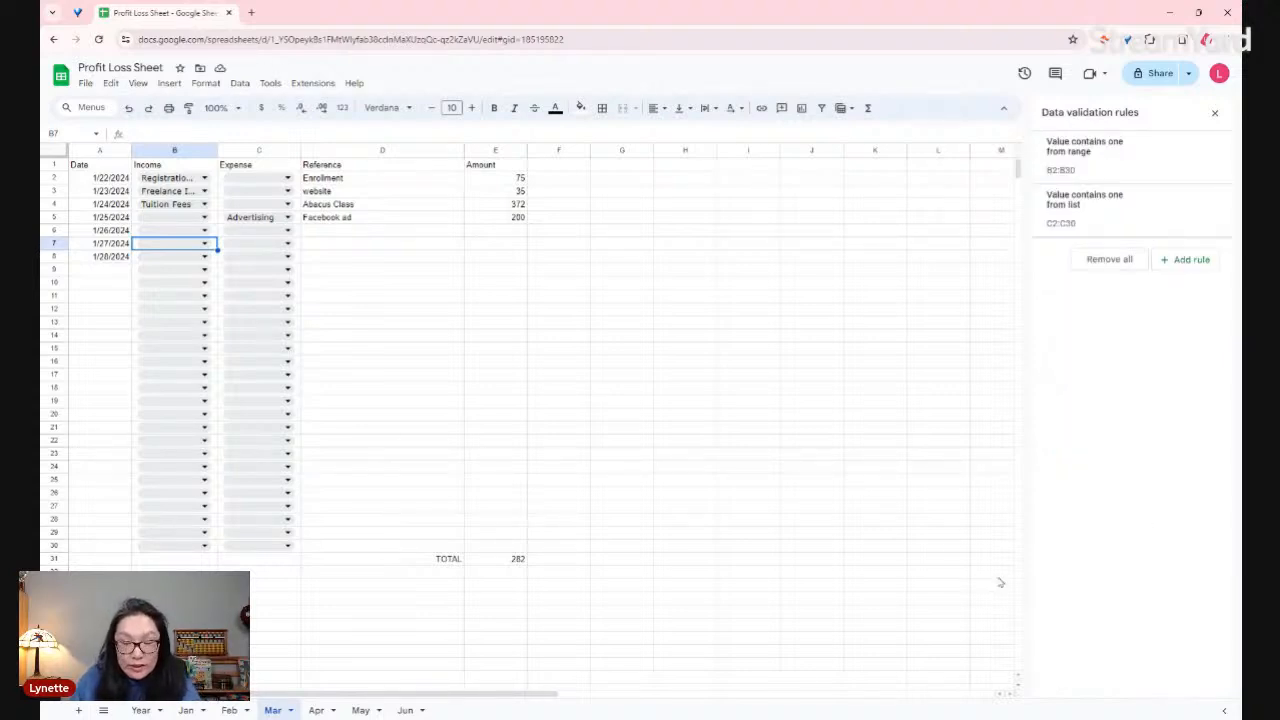
click(138, 710)
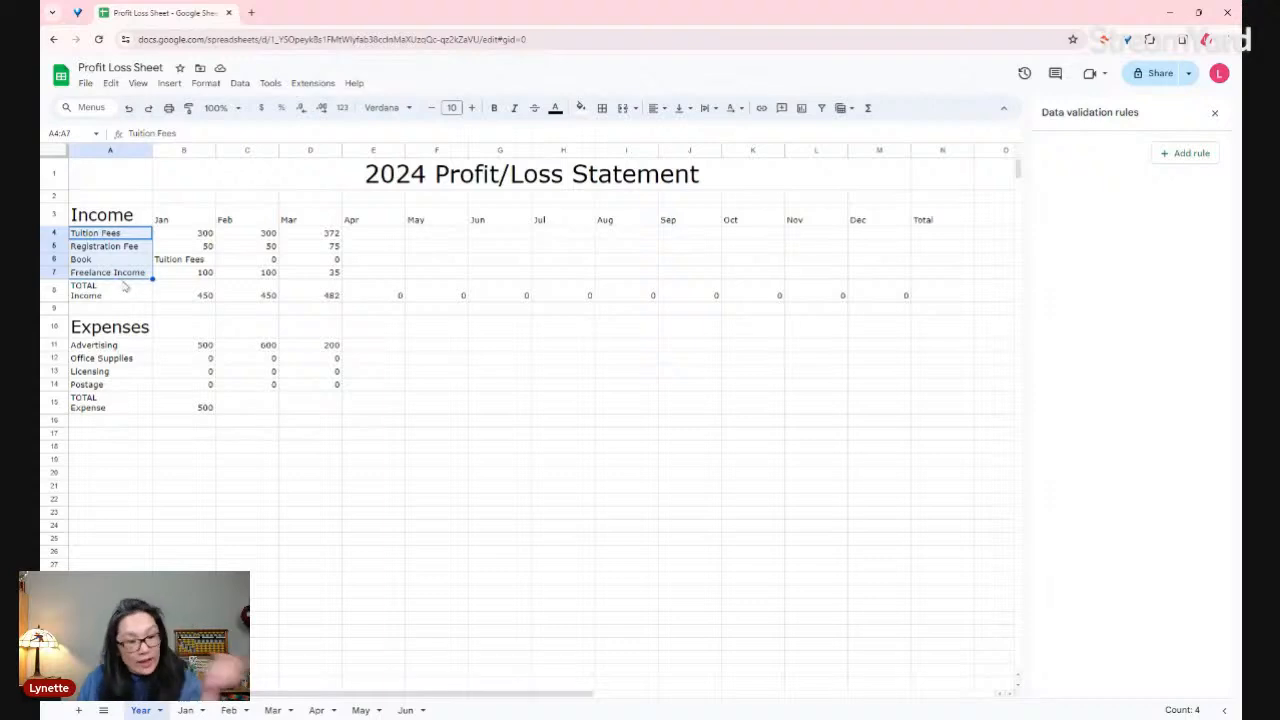
click(272, 710)
click(1113, 174)
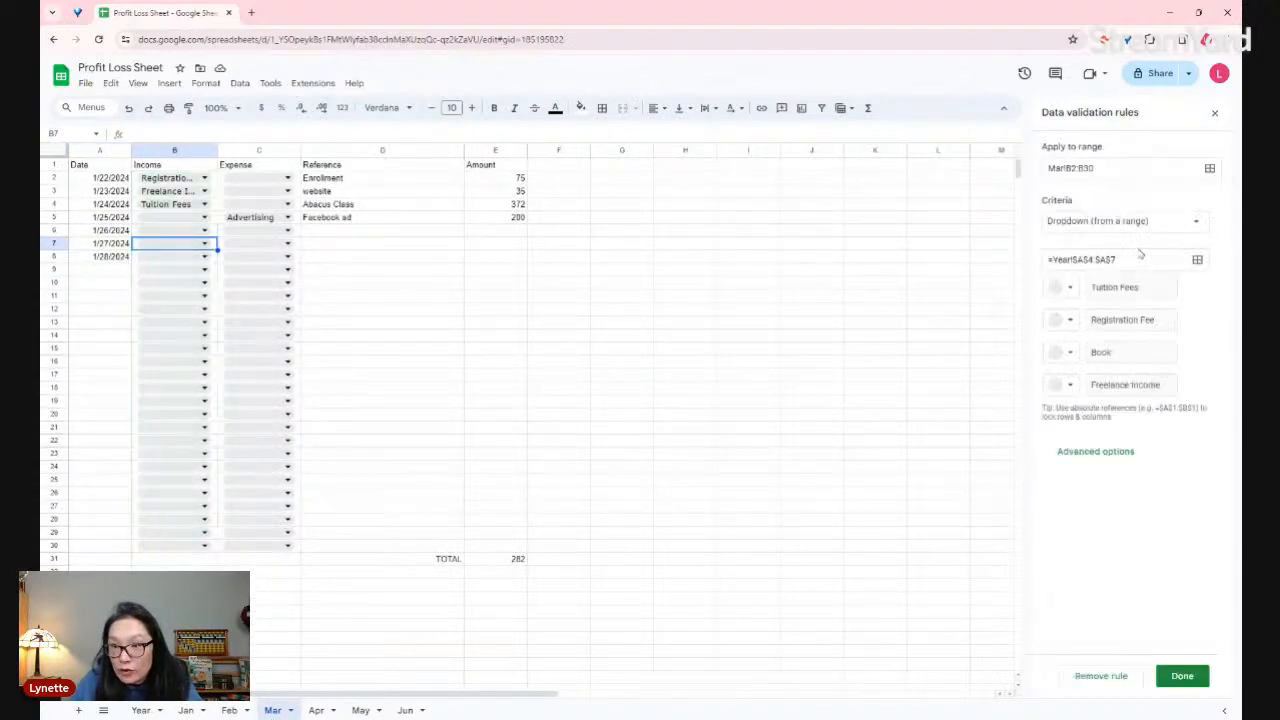
- Change the Apr sheet's B2:B30 rule to Dropdown (from a range) with source Year!A4:A7 and save it
click(318, 710)
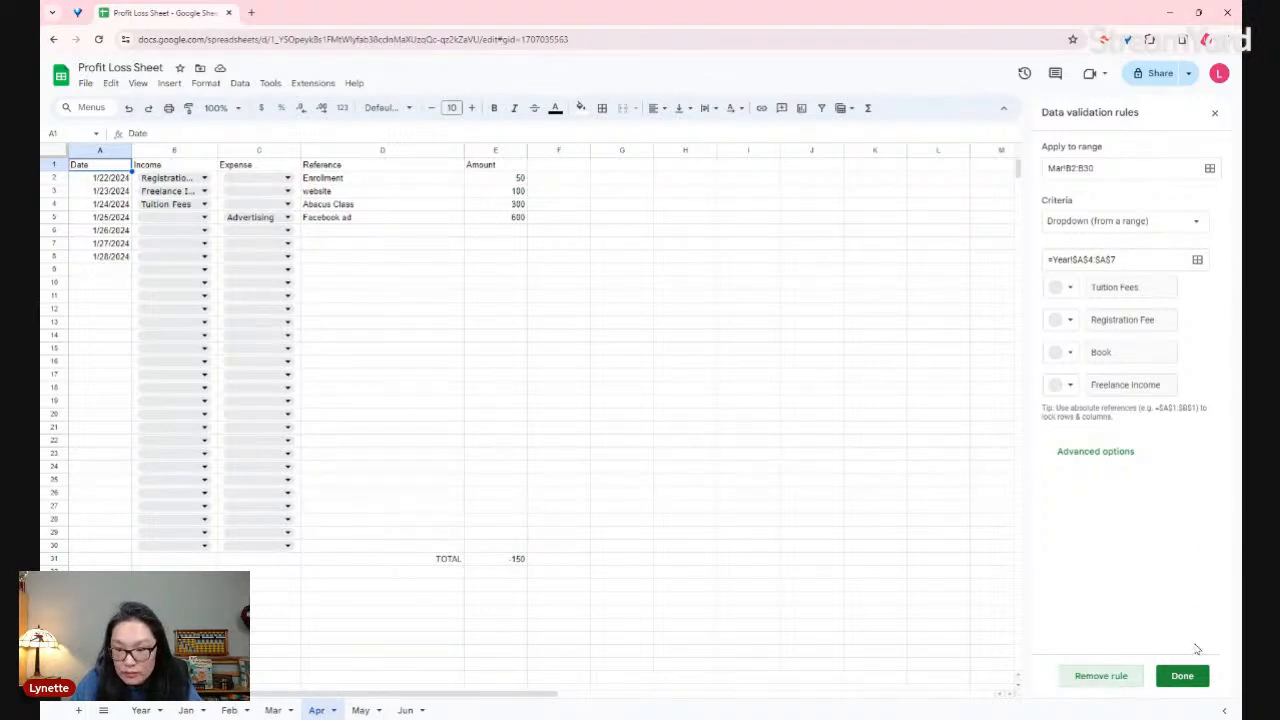
click(1185, 676)
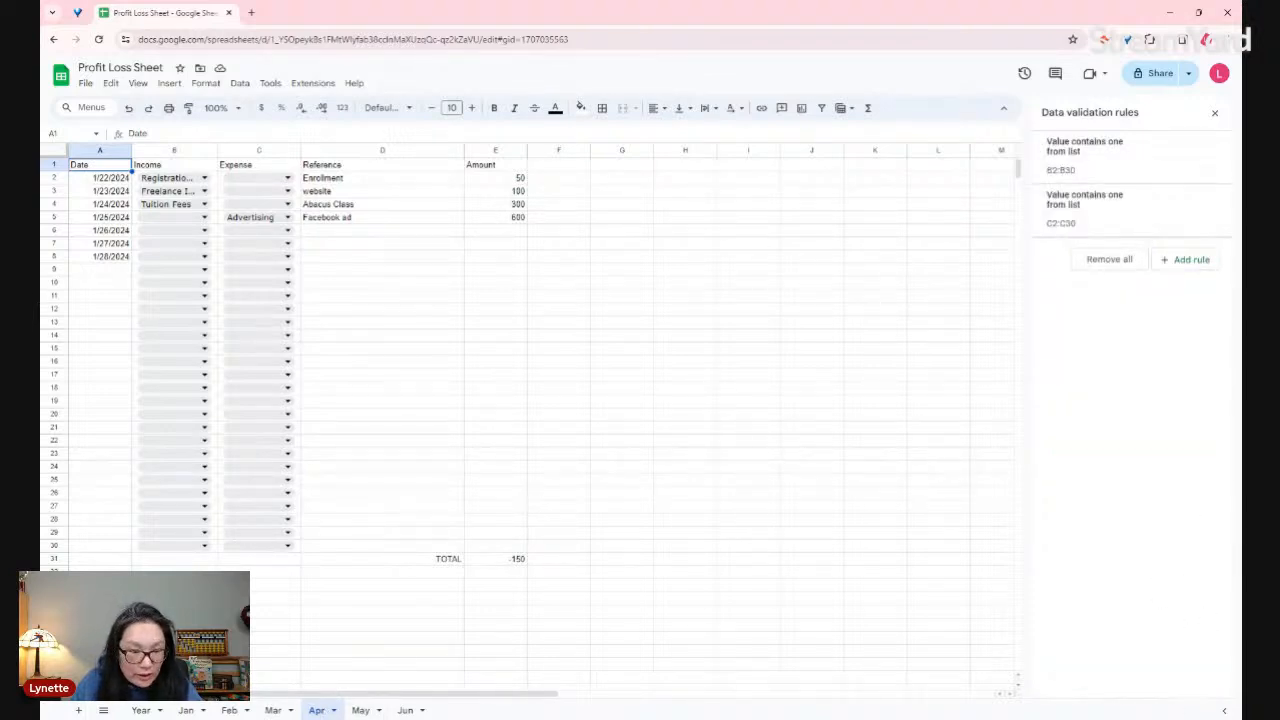
click(1128, 206)
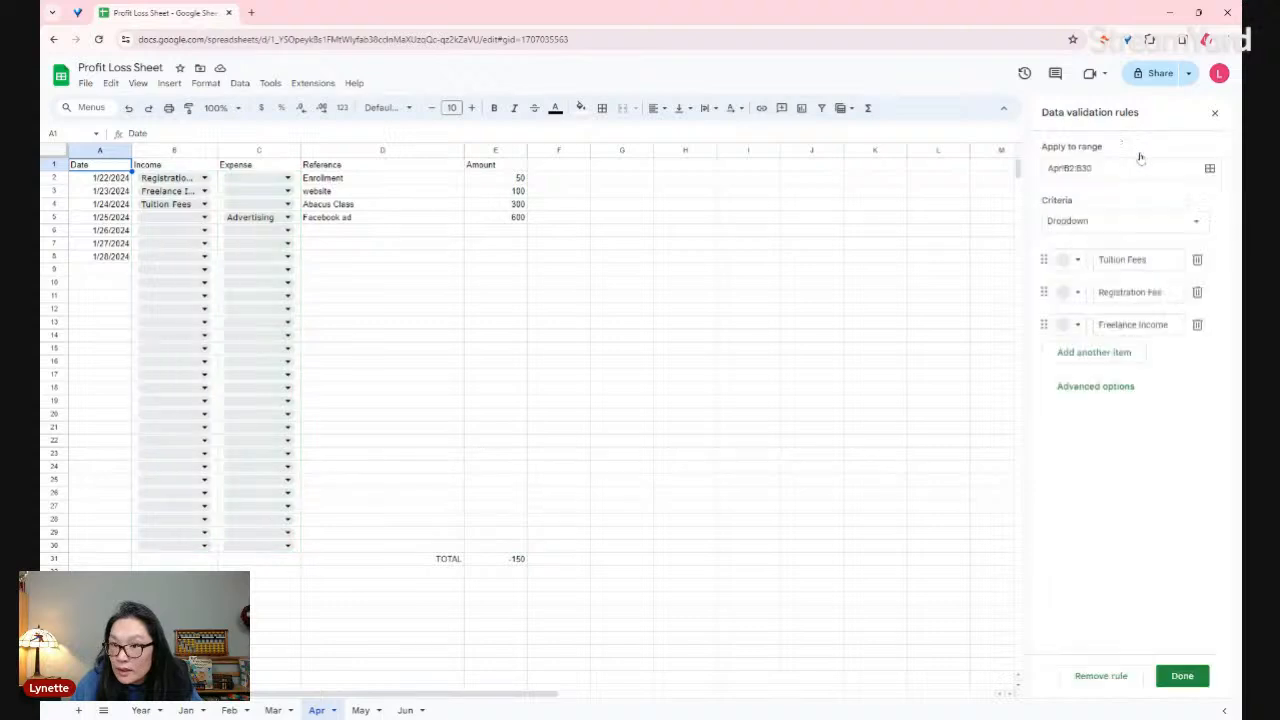
click(1190, 222)
click(1115, 245)
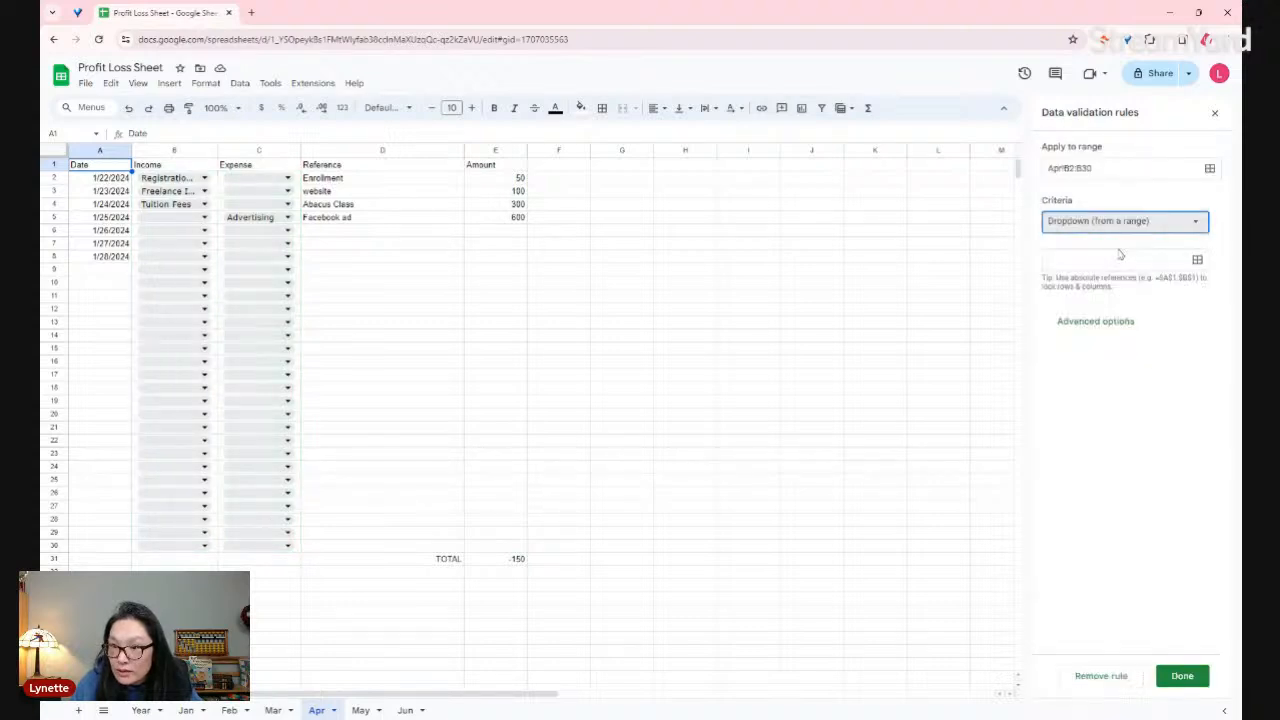
click(1114, 258)
key(ctrl+v)
click(1182, 676)
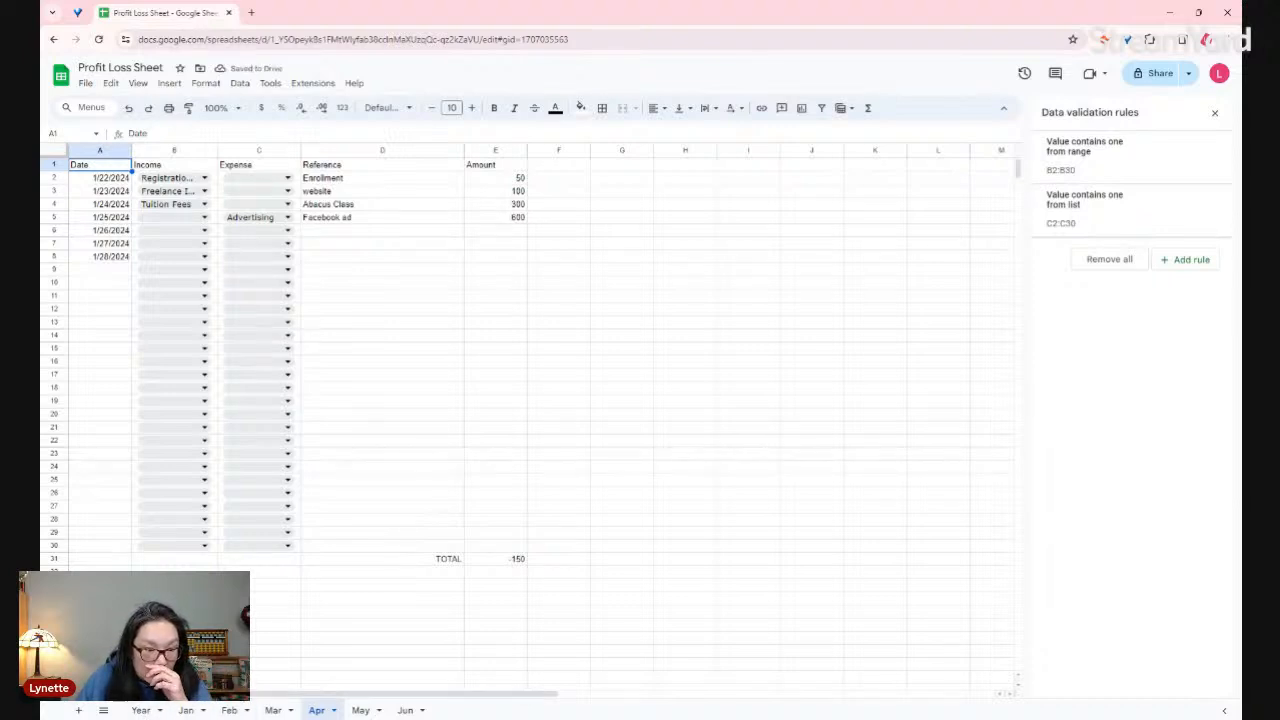
- Edit the Expense validation rule for C2:C30 on the Jan sheet and set its criteria to Dropdown (from a range)
click(260, 170)
click(262, 178)
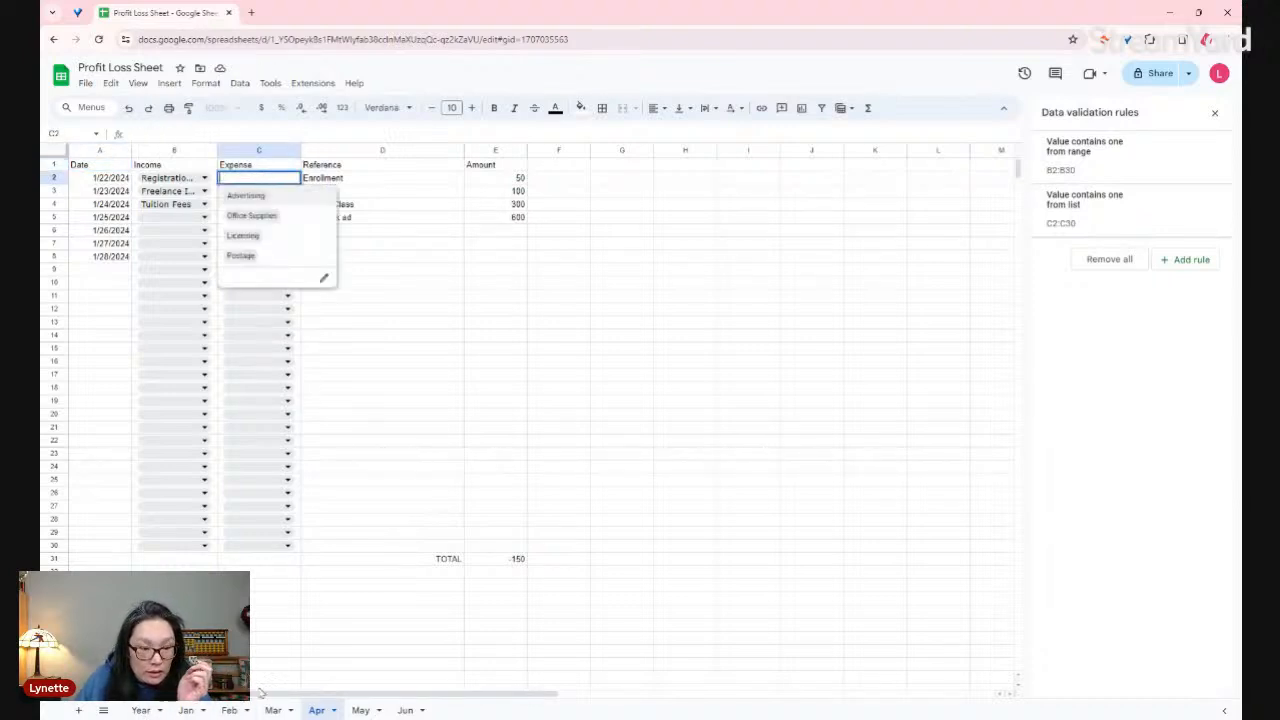
click(195, 711)
click(275, 180)
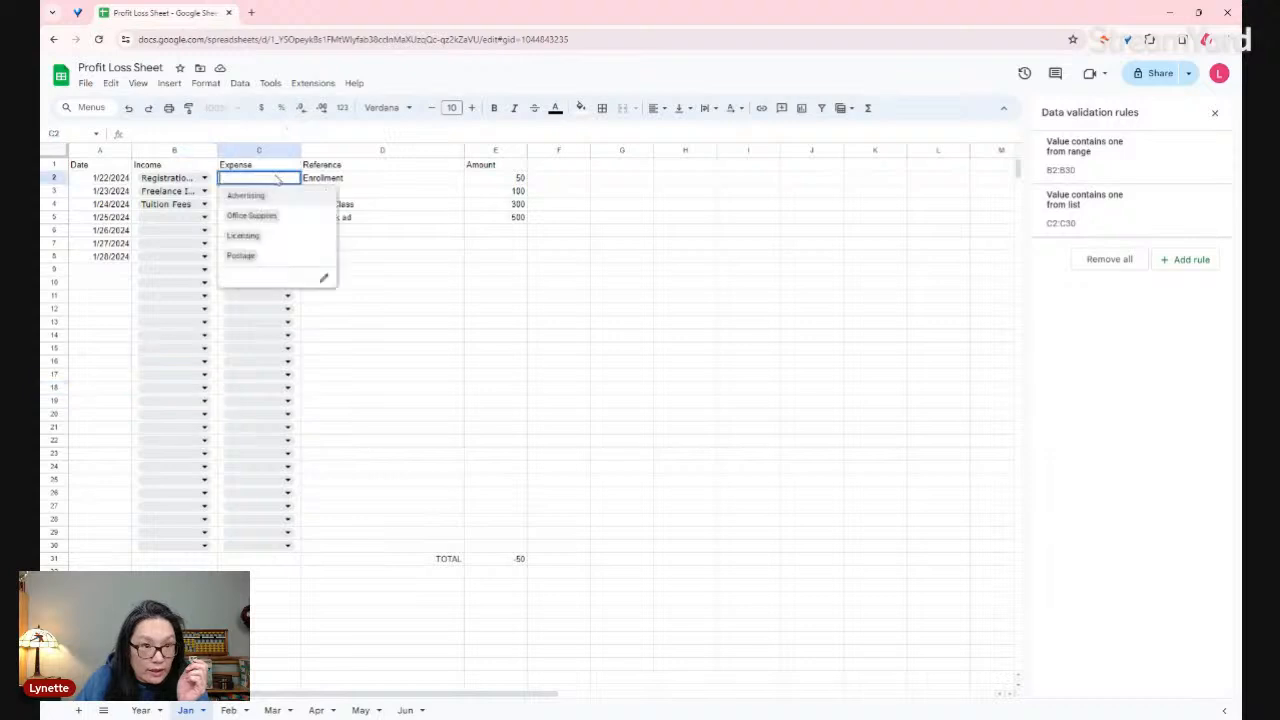
click(1085, 212)
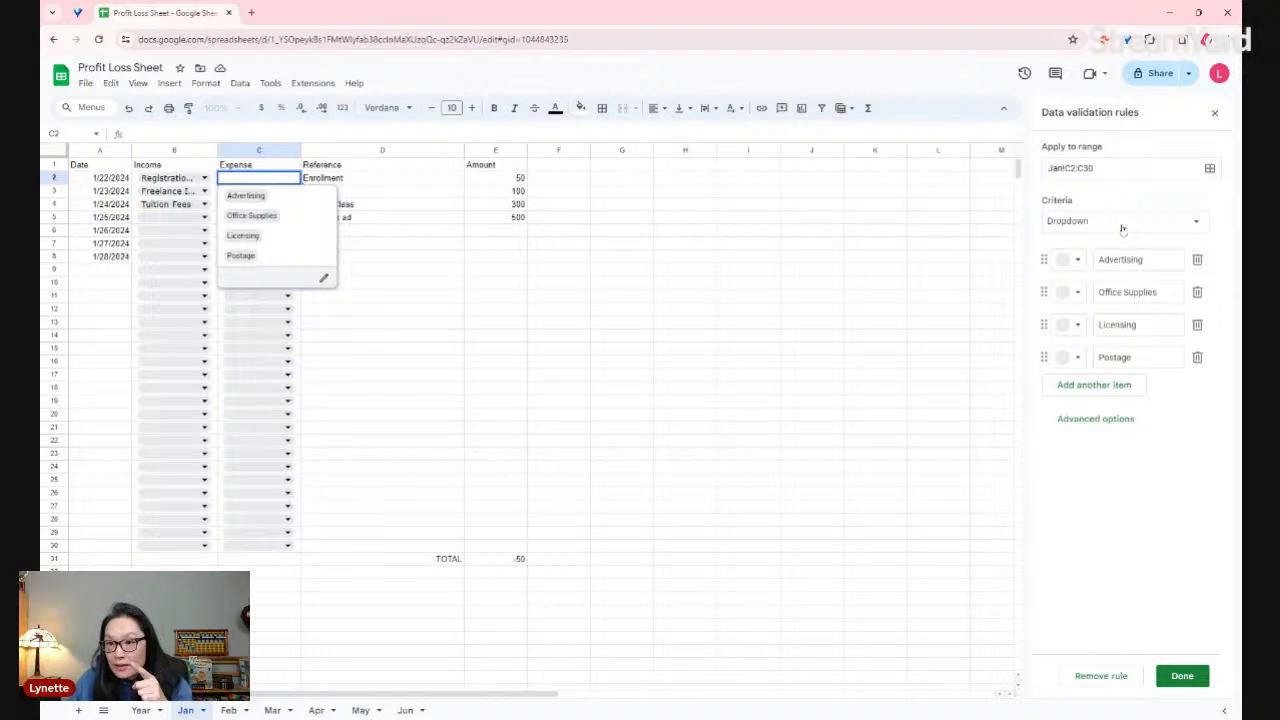
click(1121, 225)
click(1114, 240)
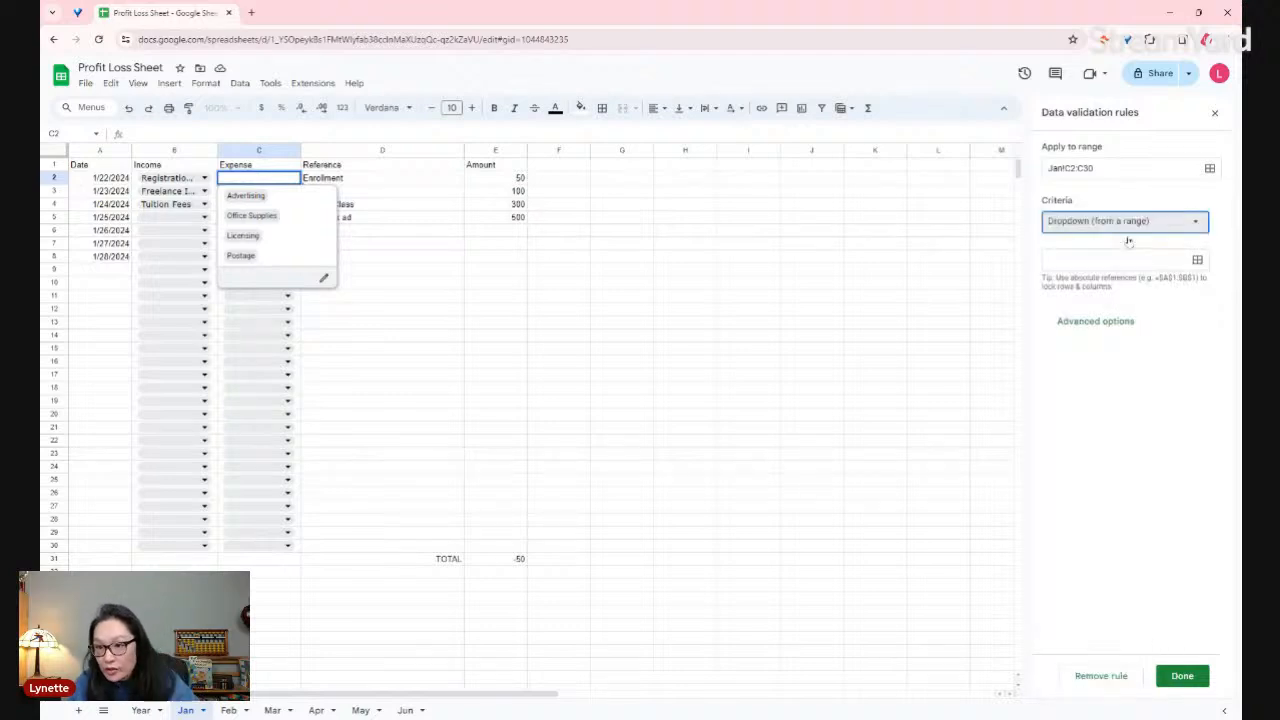
- Use the expense categories in Year!A11:A14 as the Jan Expense dropdown's source, copy the range reference, and save the rule
click(1197, 261)
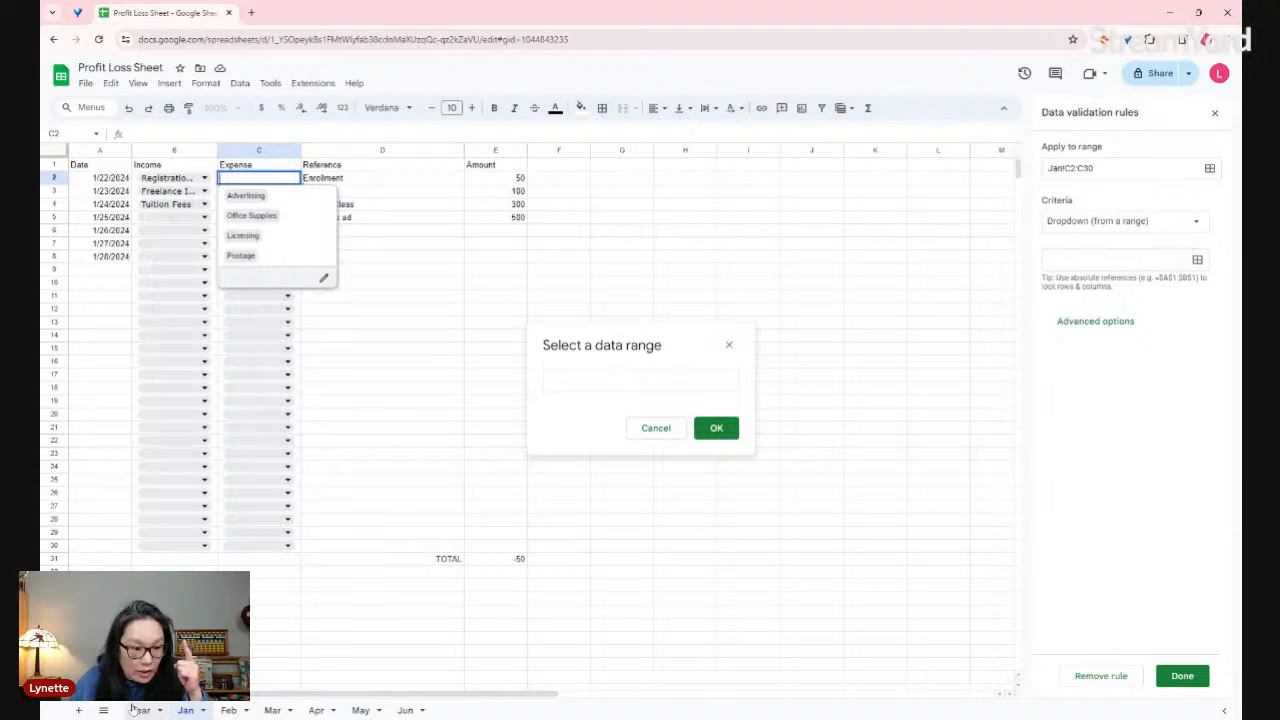
click(138, 710)
drag(95, 347, 98, 386)
click(705, 429)
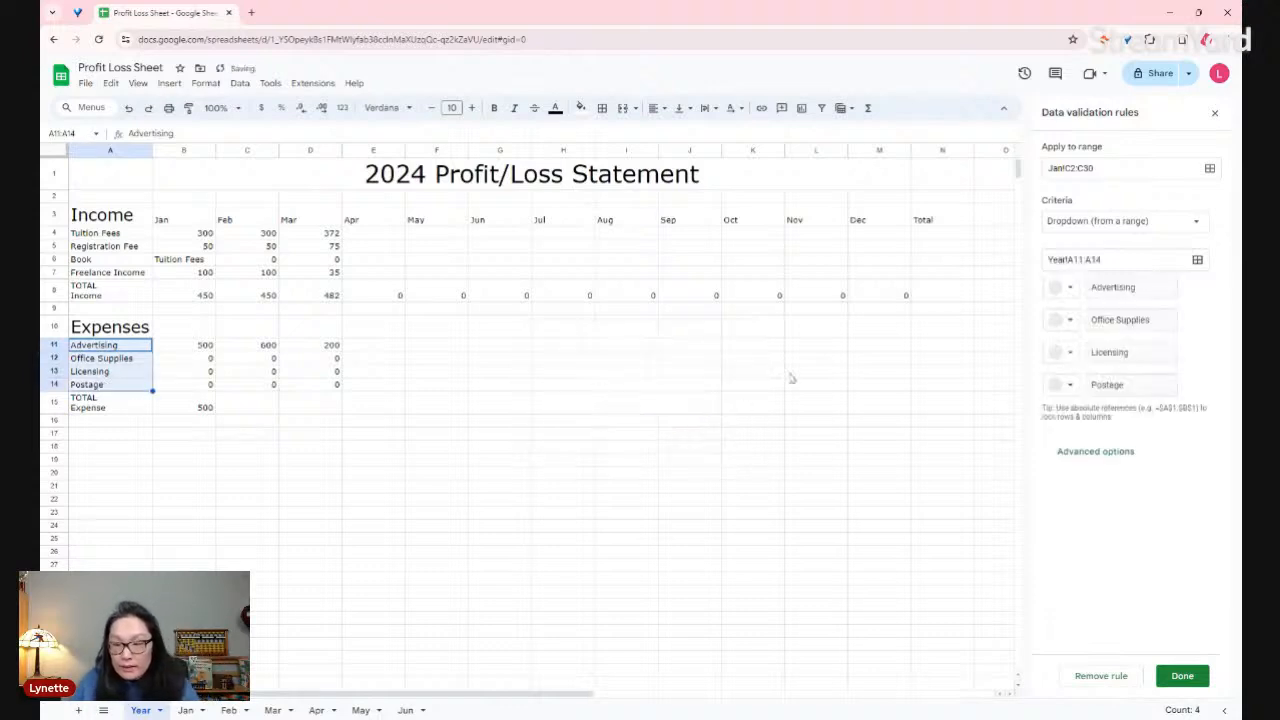
click(1144, 262)
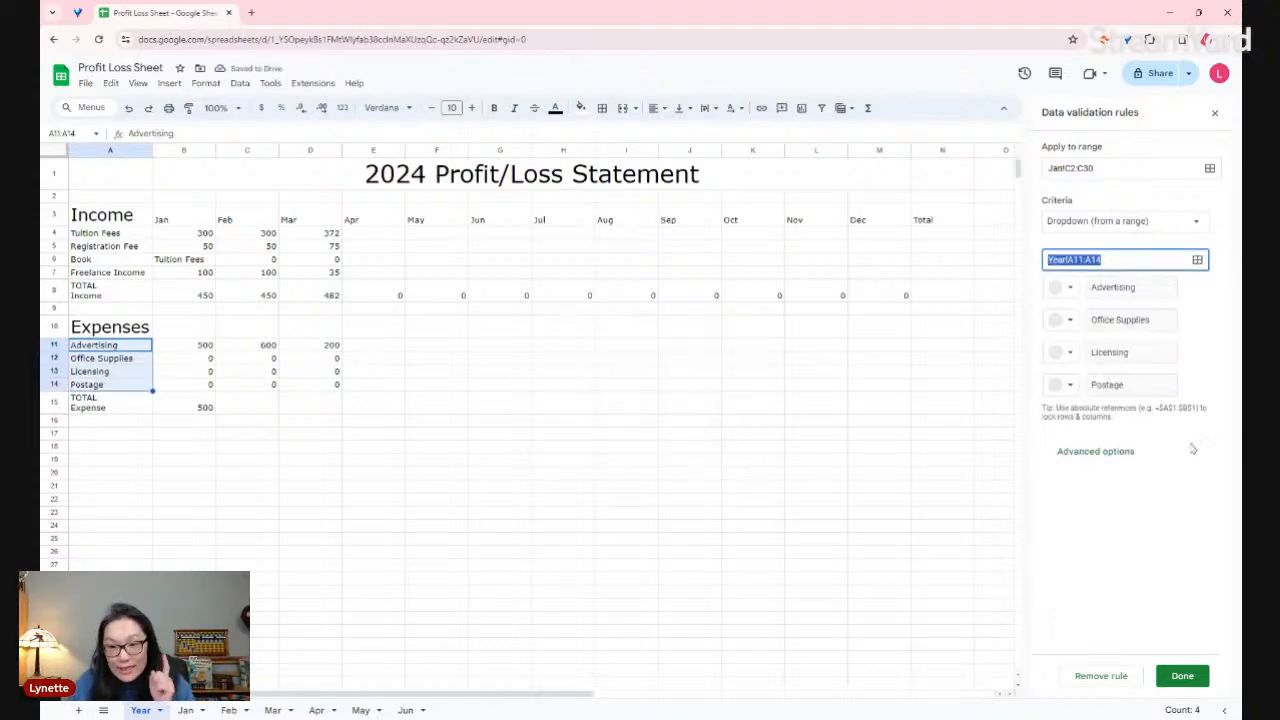
click(1176, 677)
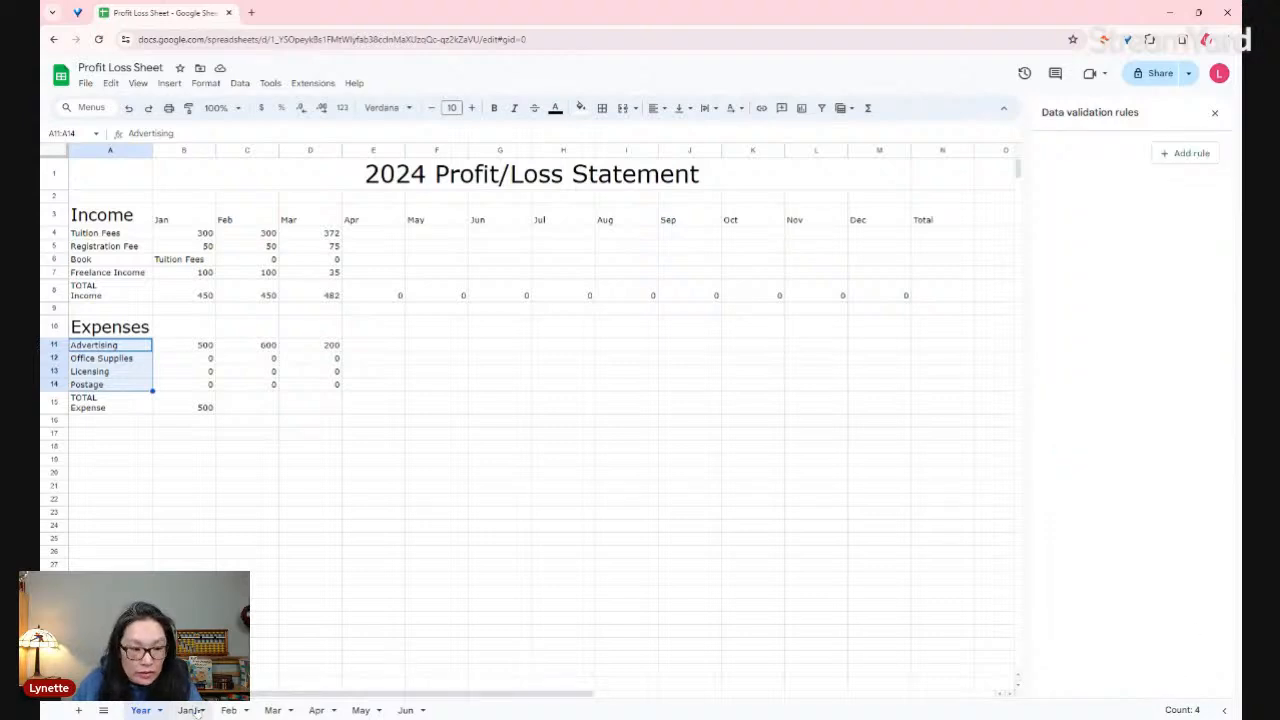
- Change the Feb sheet's C2:C30 rule to Dropdown (from a range) with source Year!A11:A14, save it, and reopen it for checking
click(229, 710)
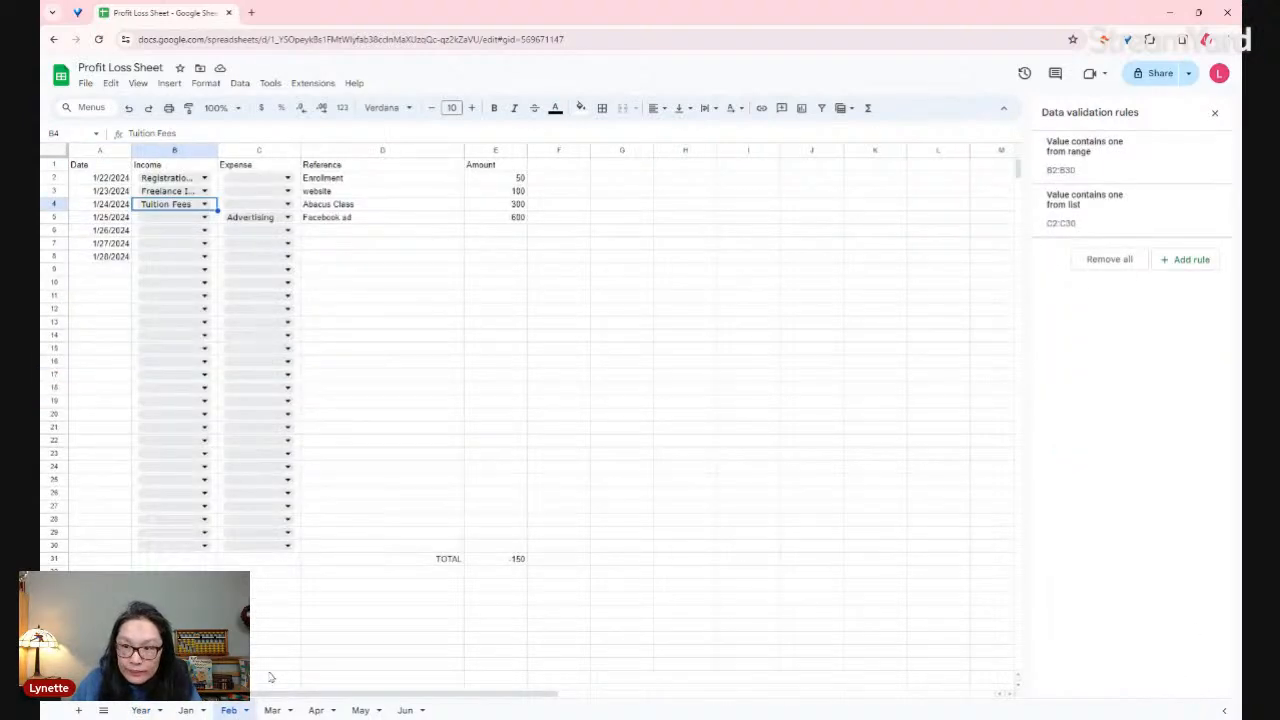
click(248, 177)
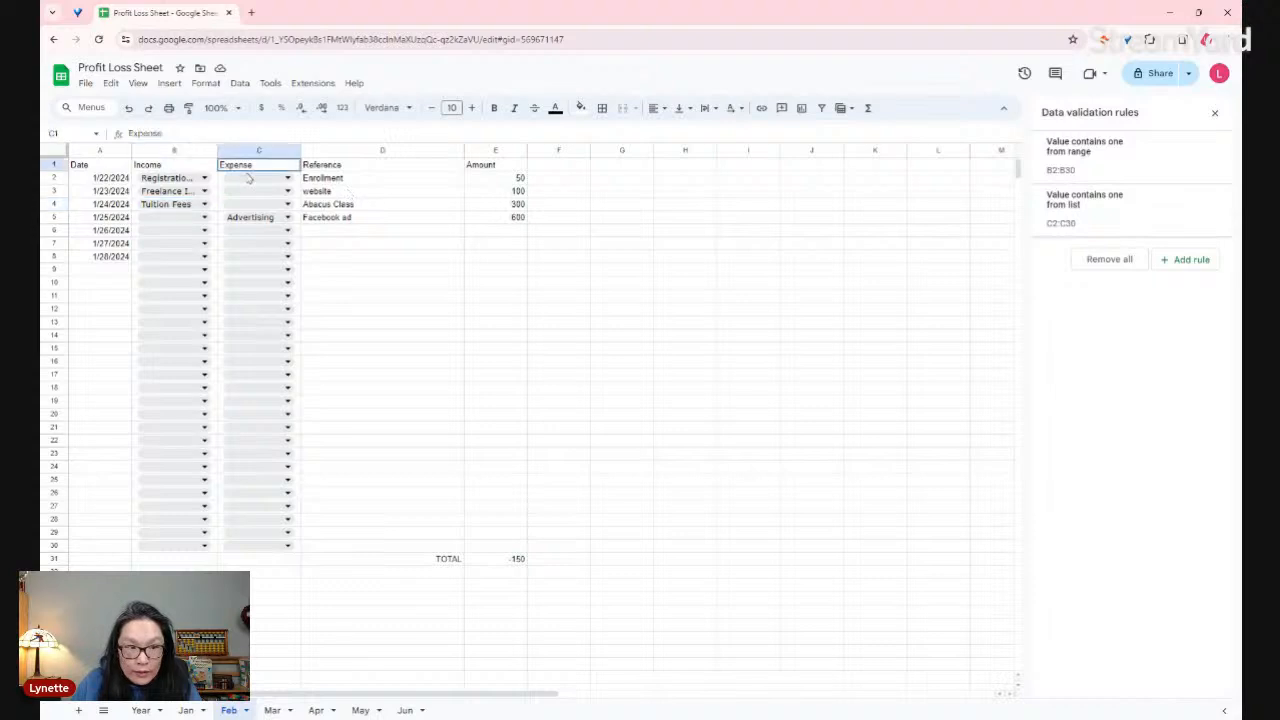
click(288, 178)
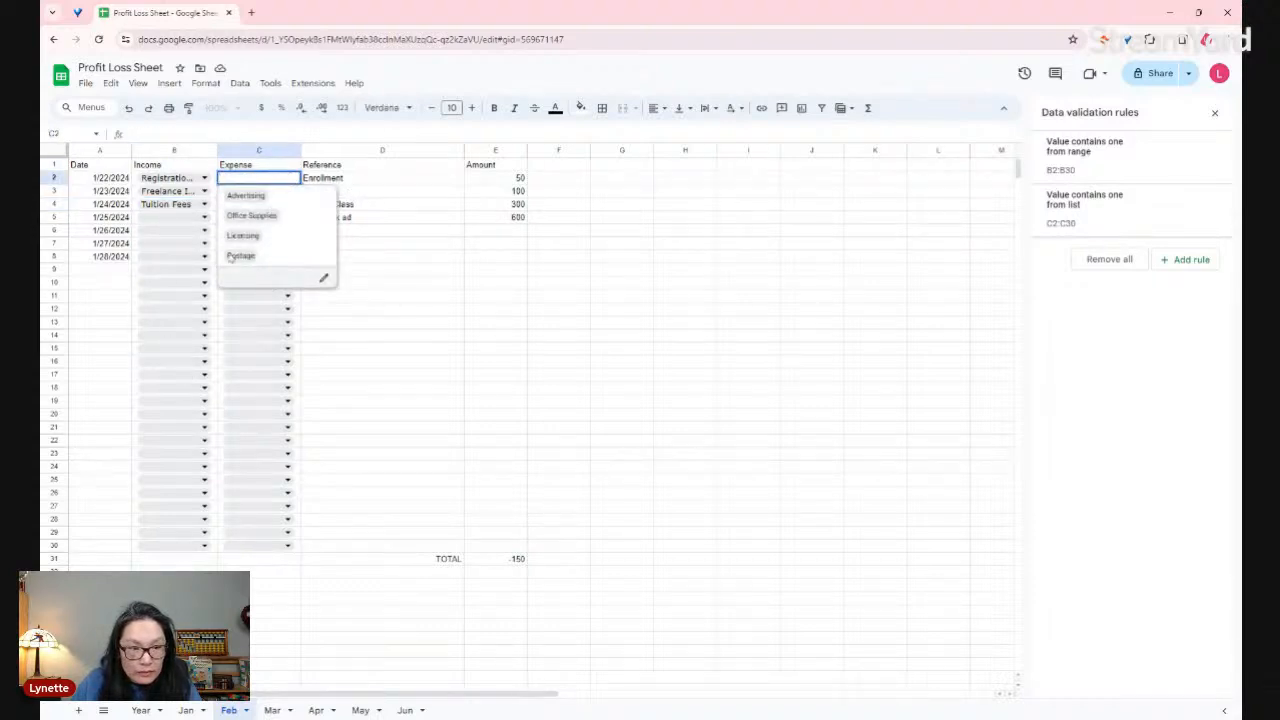
click(1110, 210)
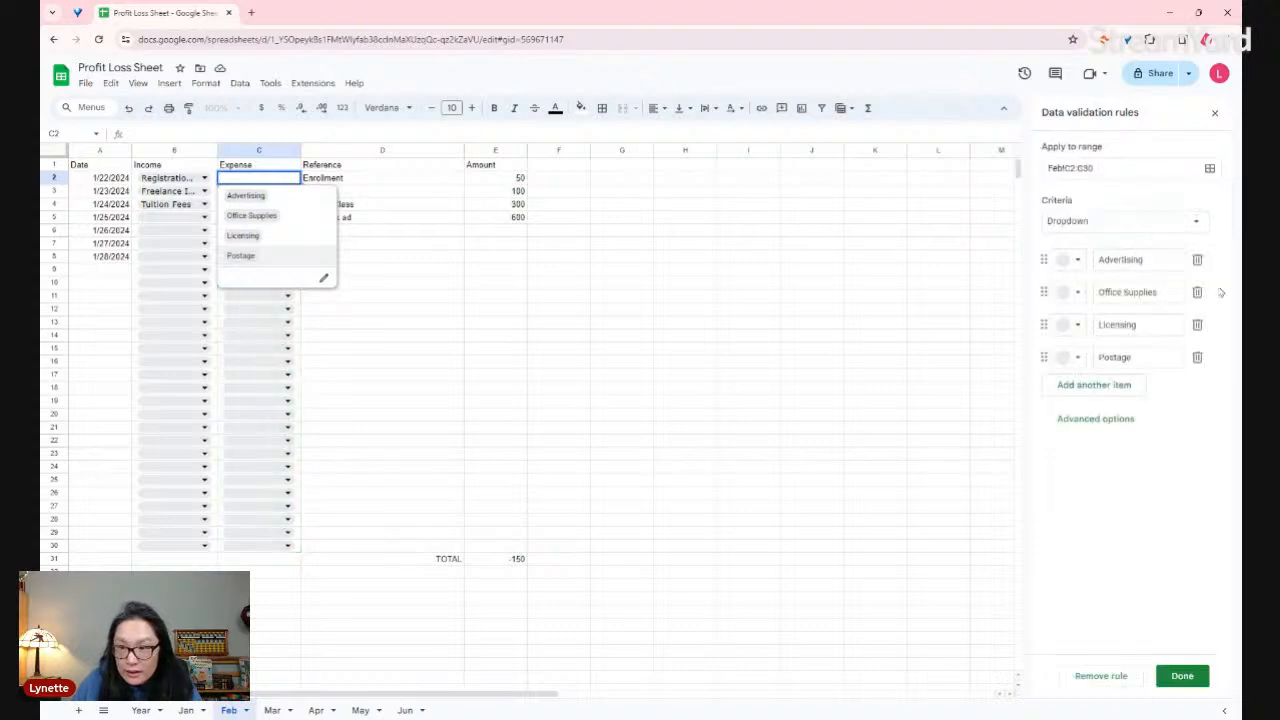
click(1189, 226)
click(1150, 242)
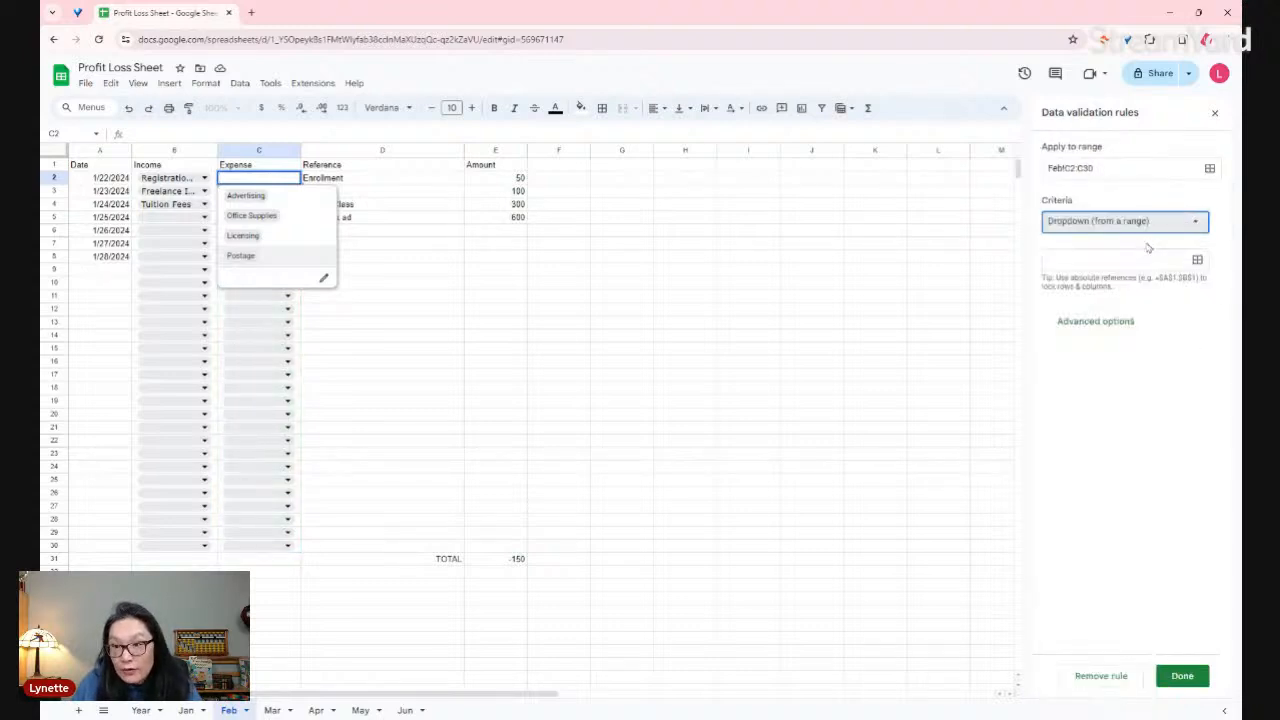
click(1119, 257)
text(Year!A11:A14)
click(1187, 675)
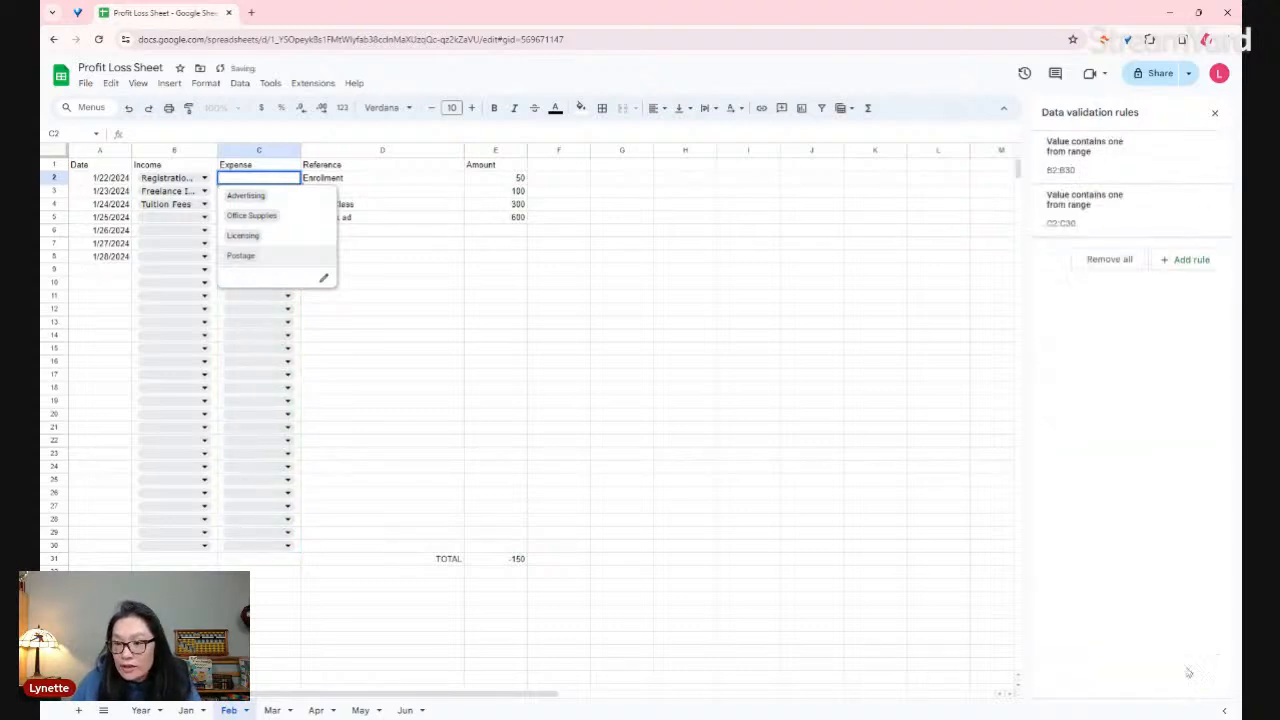
click(1130, 209)
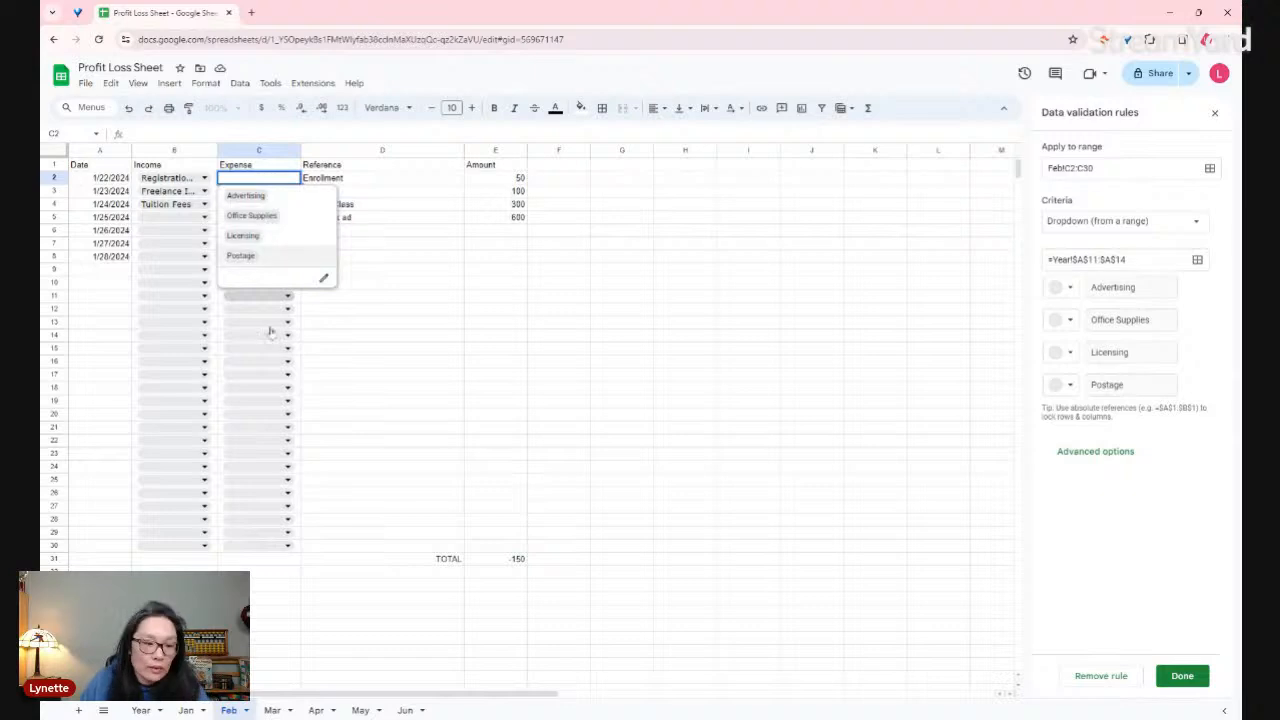
- Sort the expense category rows 11 to 14 on the Year sheet by column A from A to Z
click(141, 710)
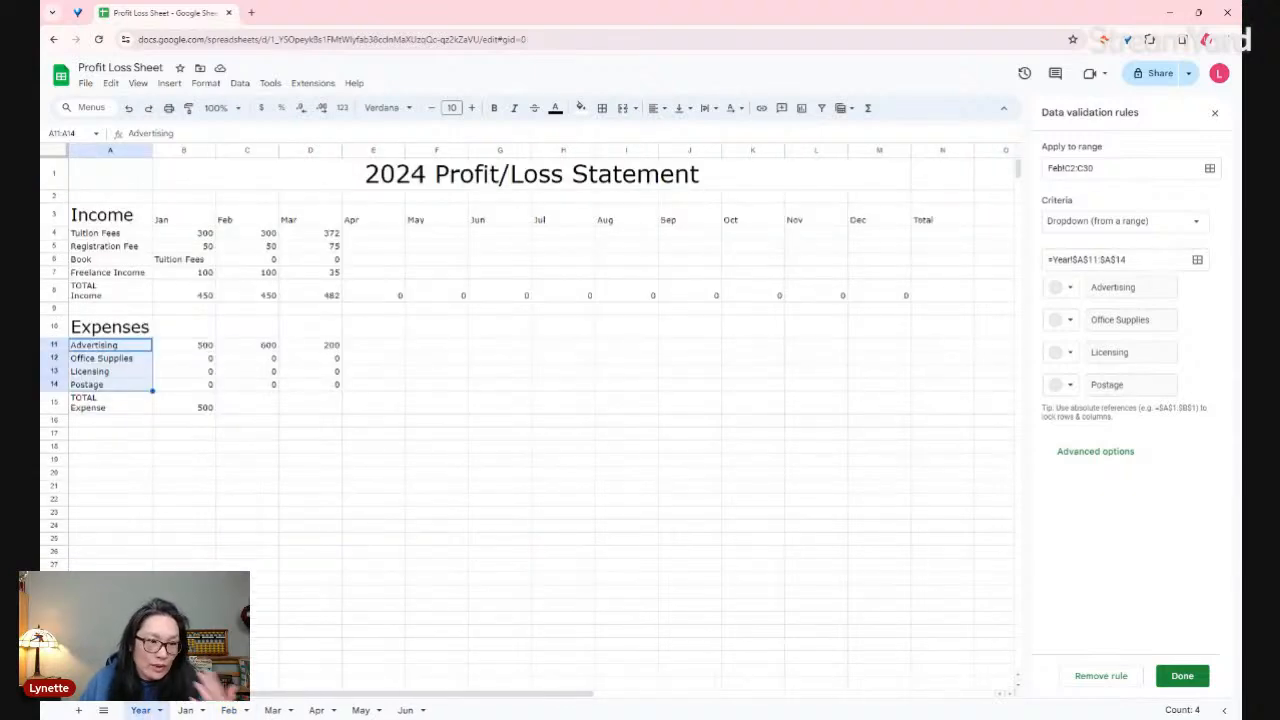
click(52, 345)
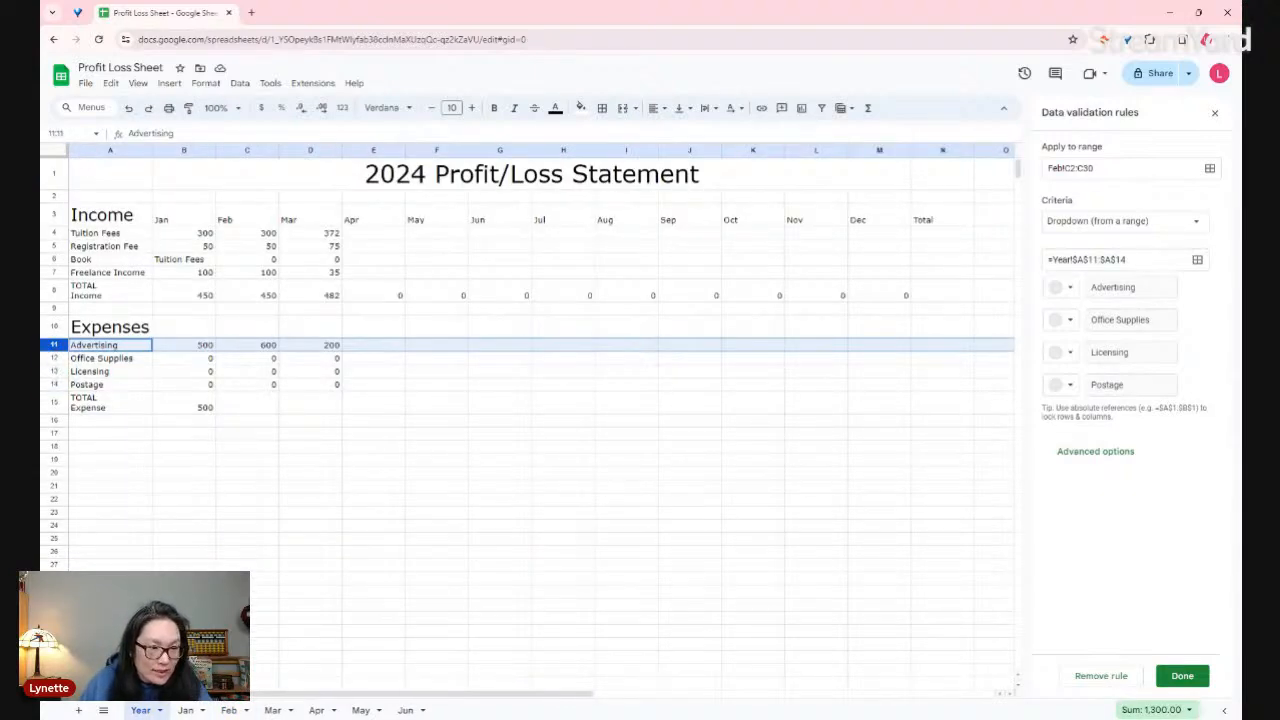
shift+click(52, 385)
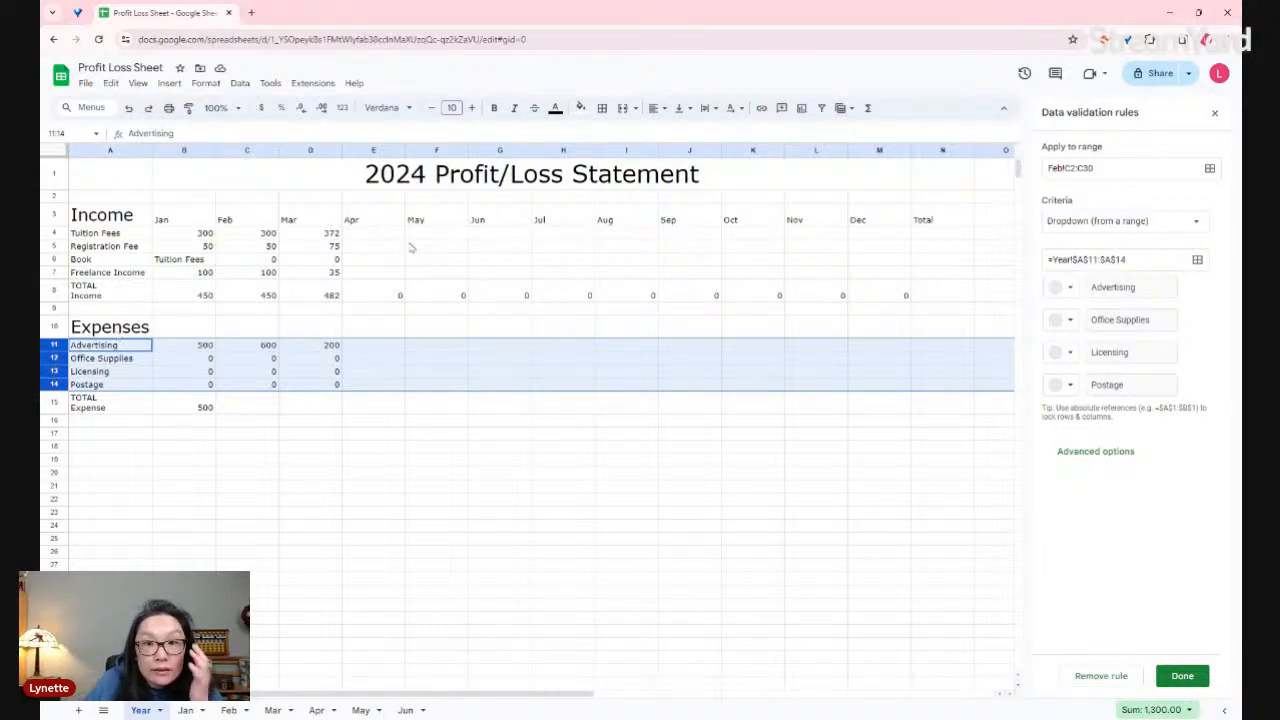
click(240, 83)
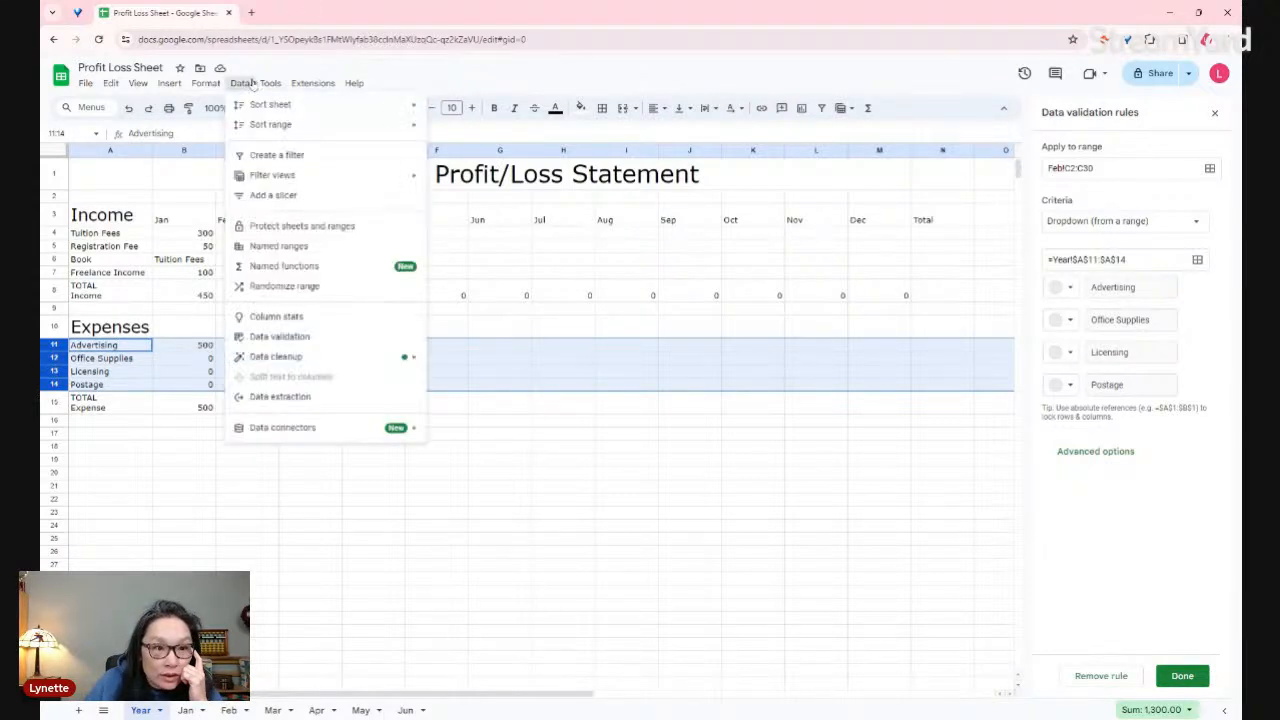
mouse_move(258, 123)
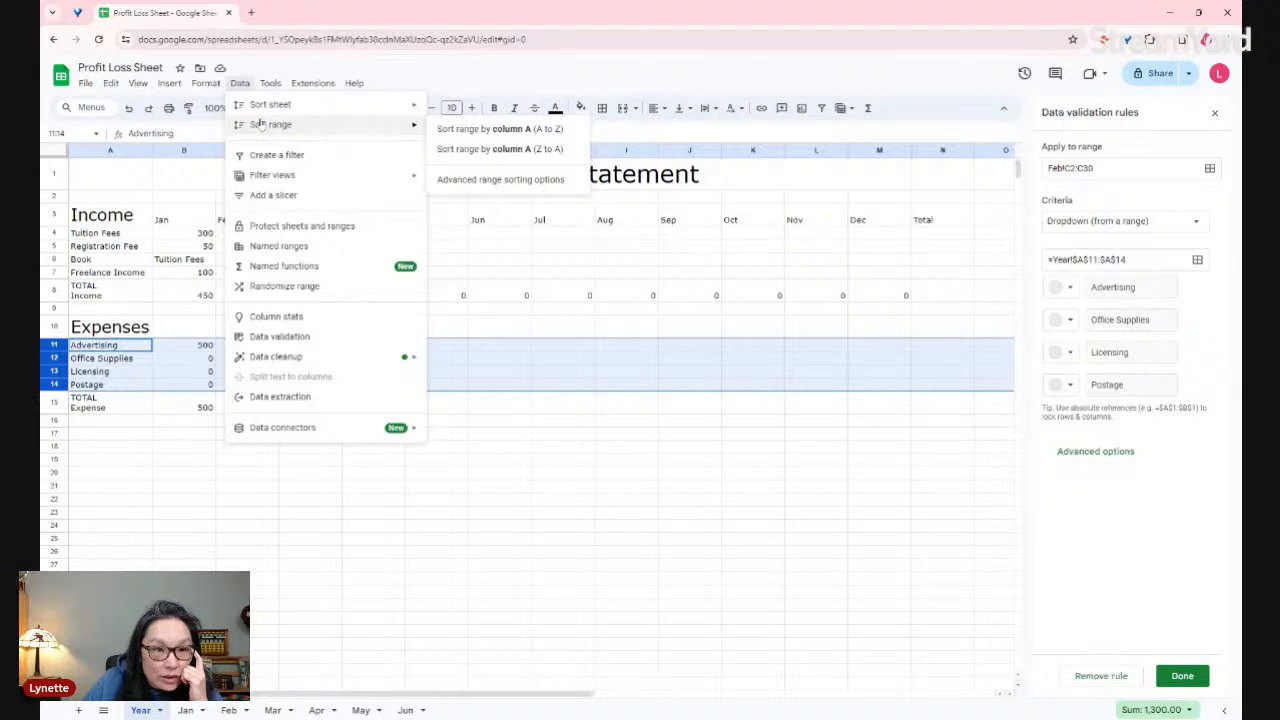
click(500, 129)
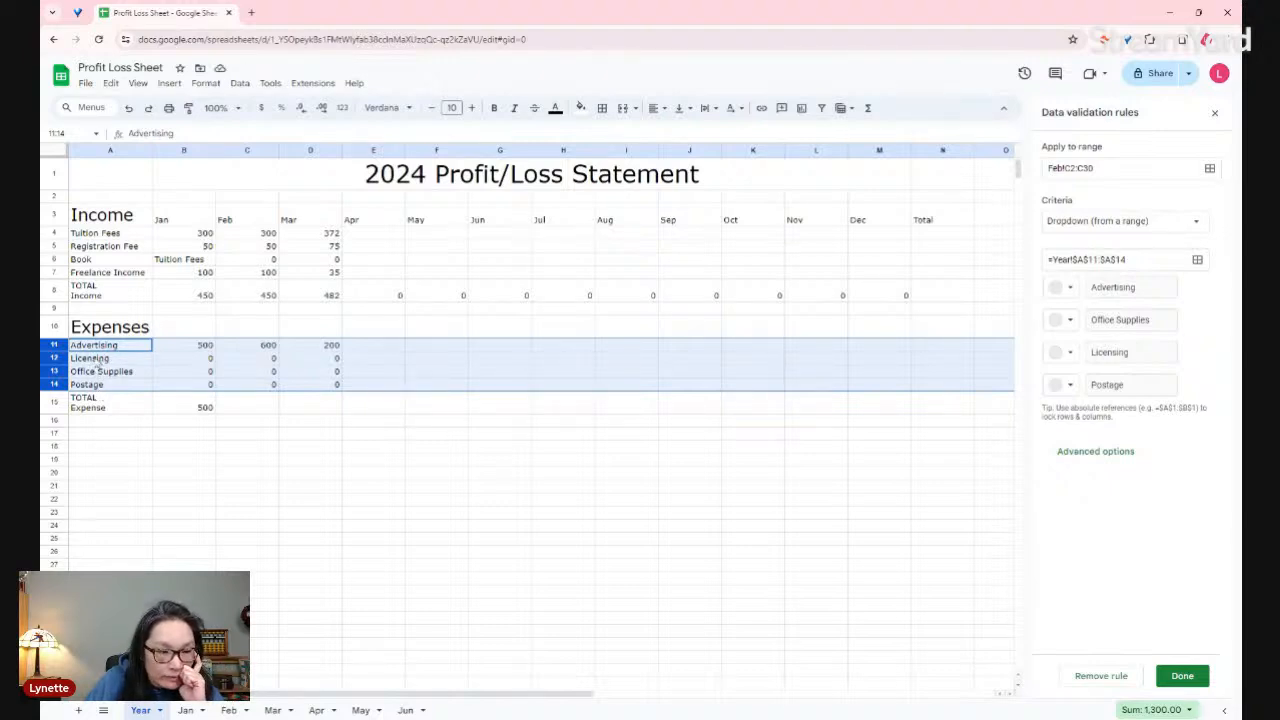
- Try sorting the Year sheet's income rows 4 to 7 by column A from A to Z, and undo the sort
click(56, 233)
drag(58, 236, 58, 272)
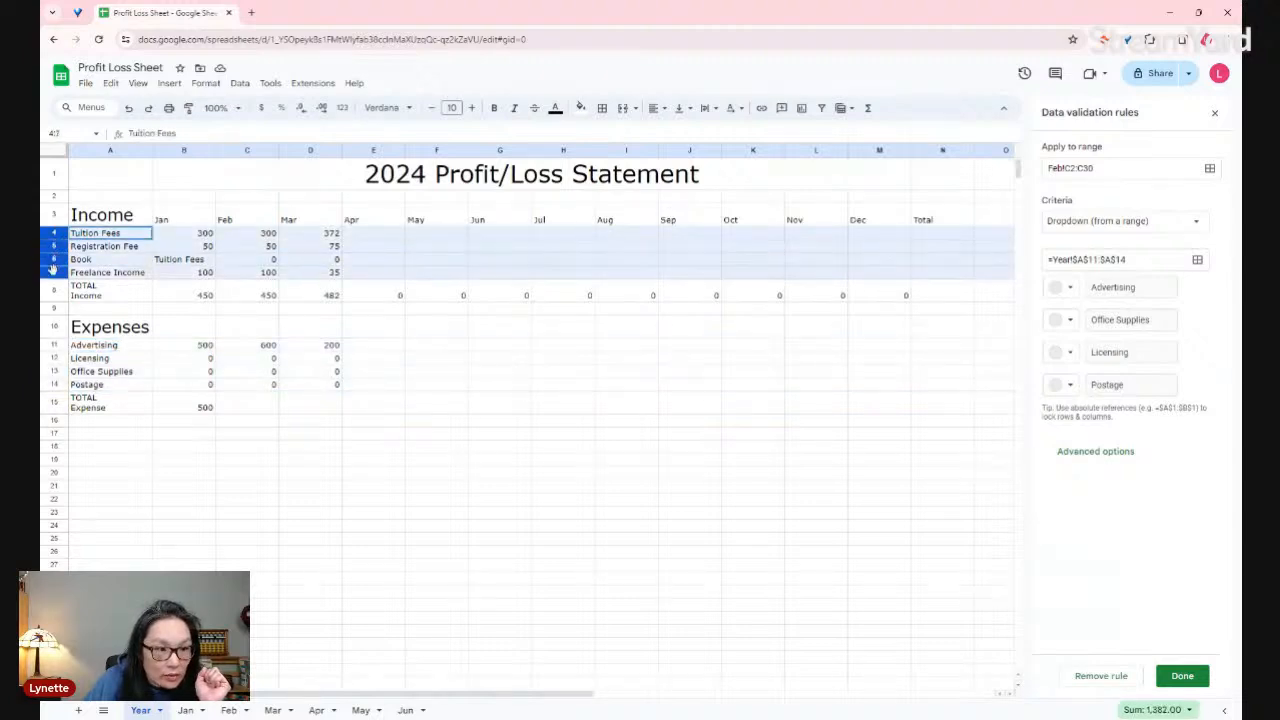
right_click(141, 270)
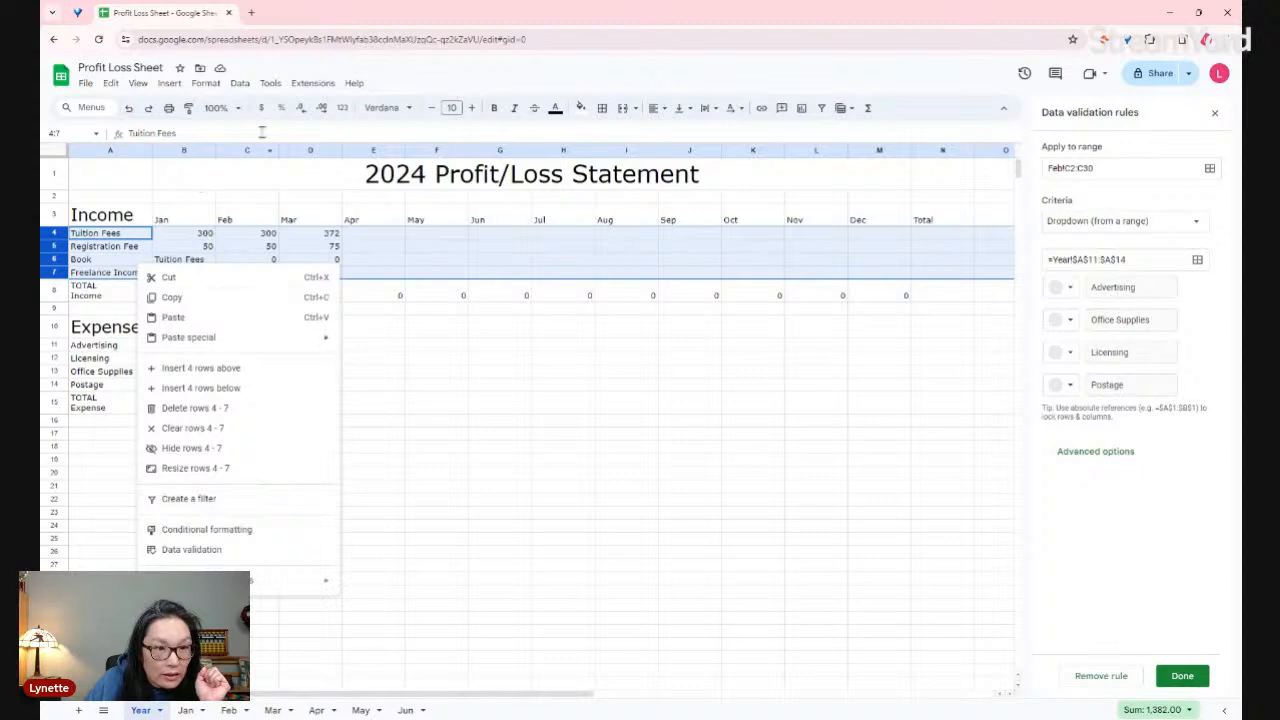
click(205, 84)
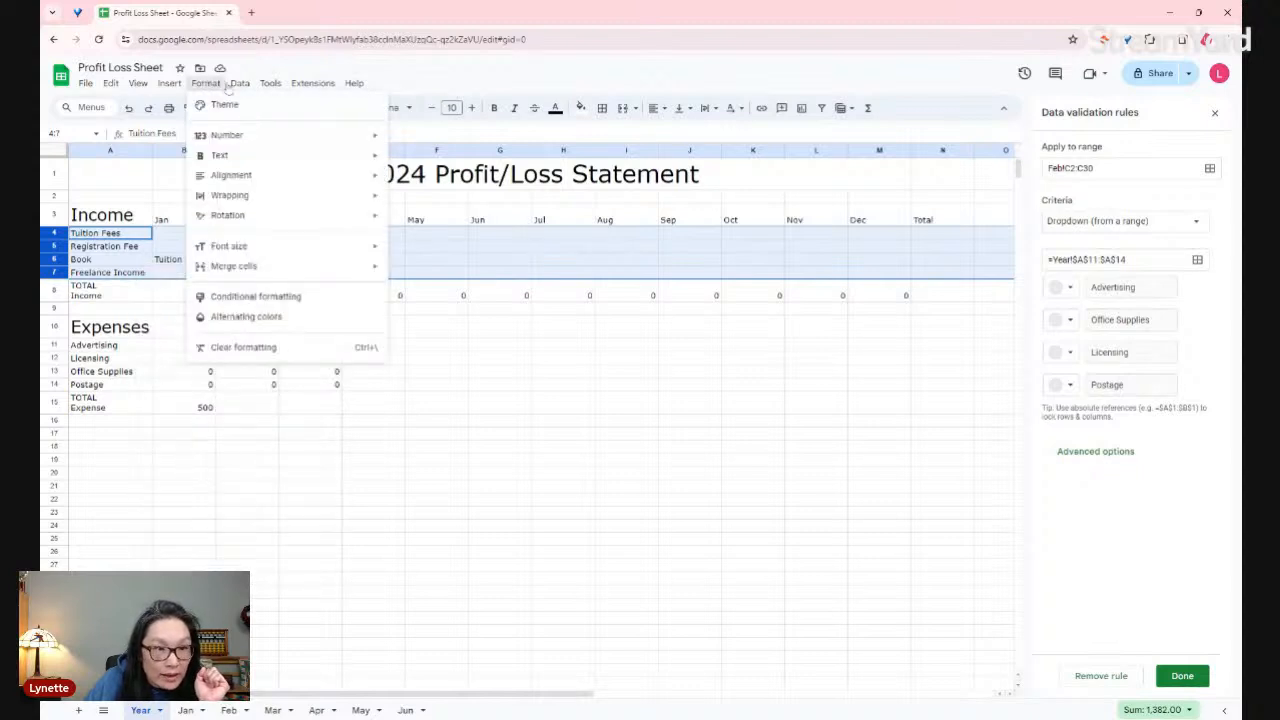
click(240, 84)
mouse_move(248, 124)
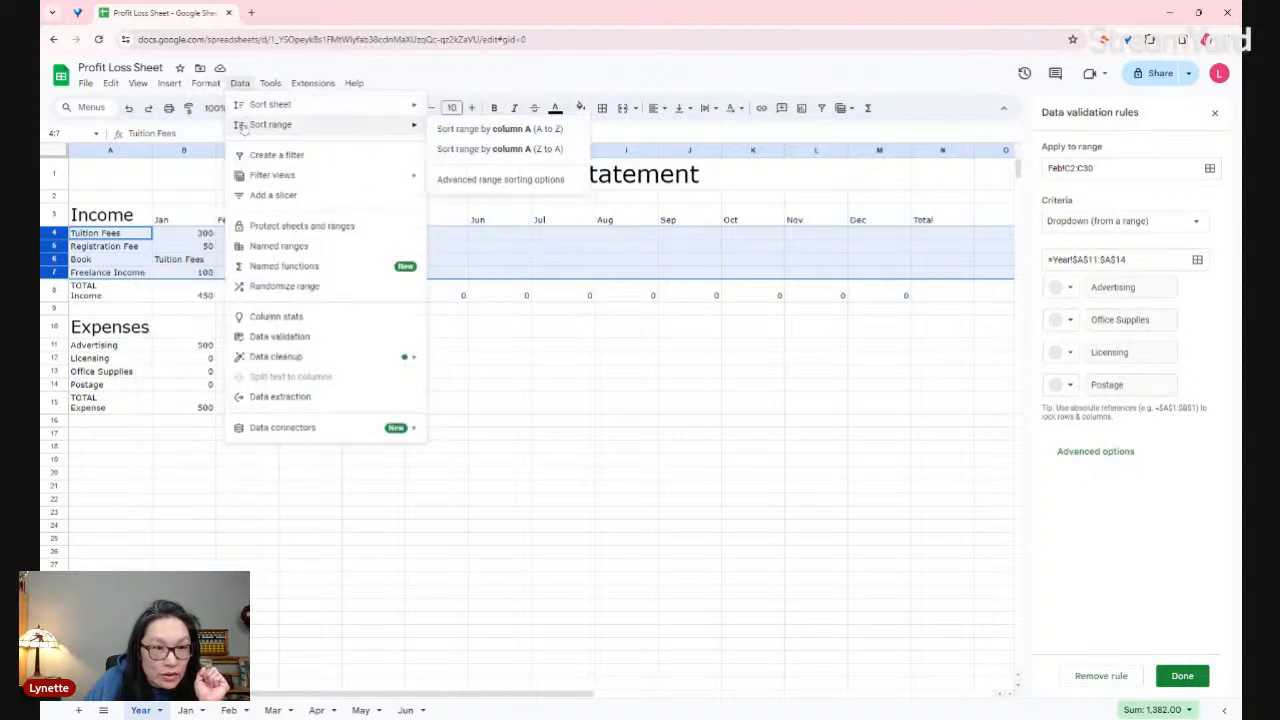
click(471, 130)
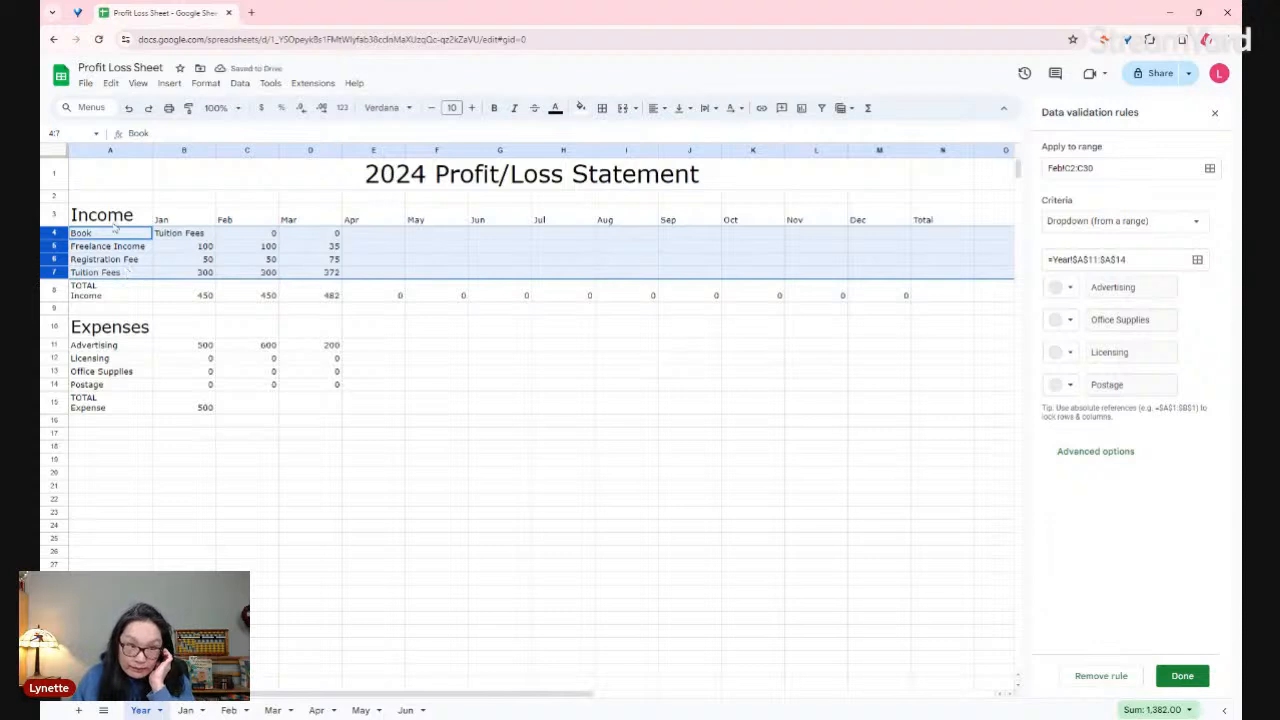
key(ctrl+z)
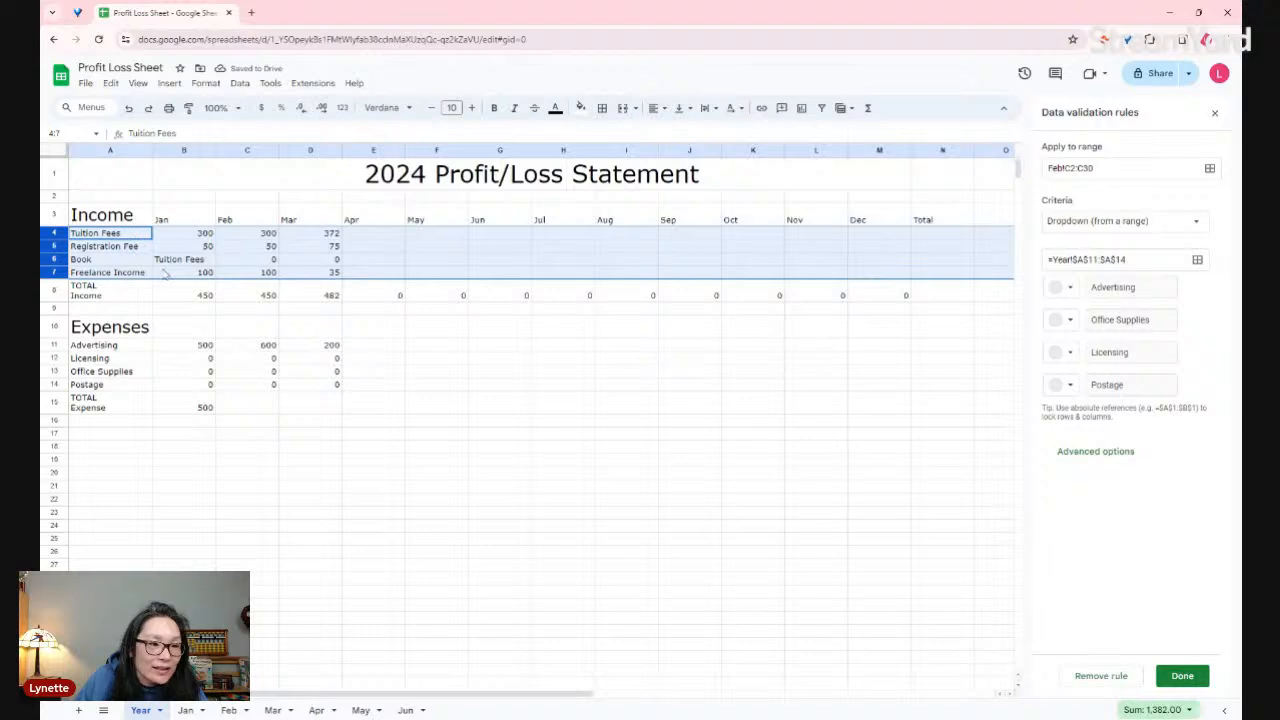
- Sort the Year sheet's income category rows 4 to 7 by column A from A to Z
right_click(56, 234)
click(240, 83)
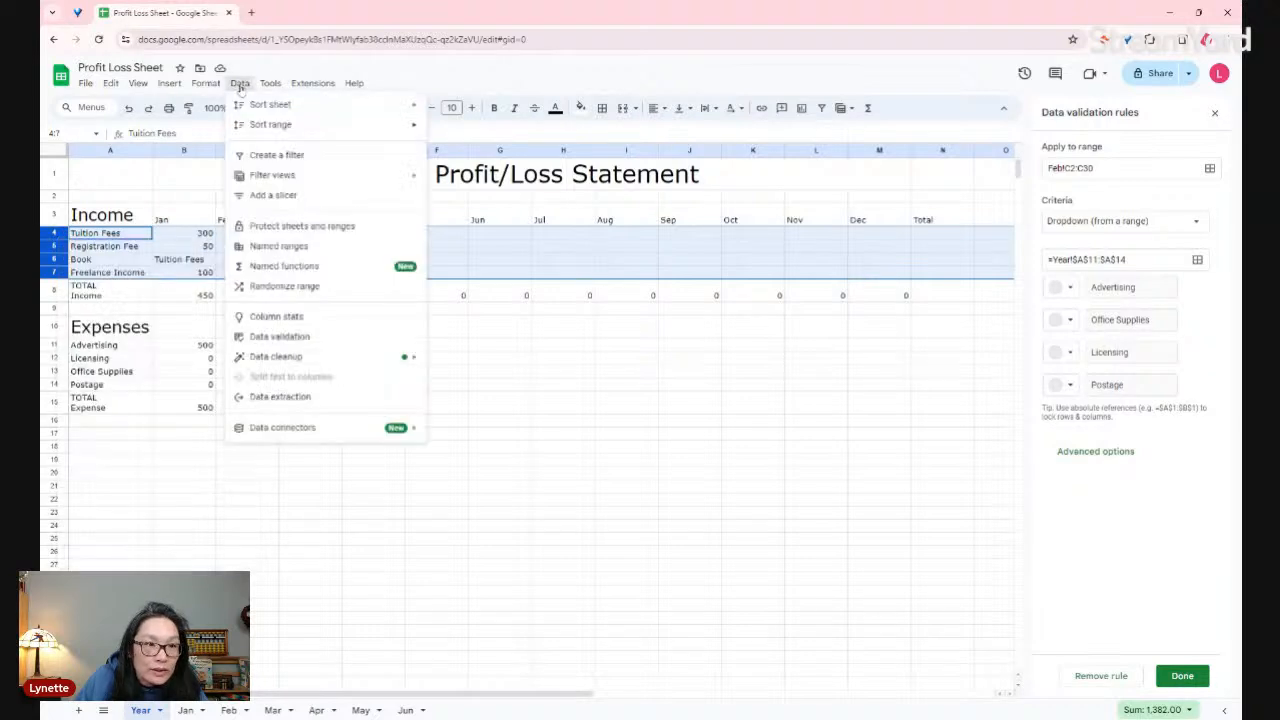
mouse_move(309, 132)
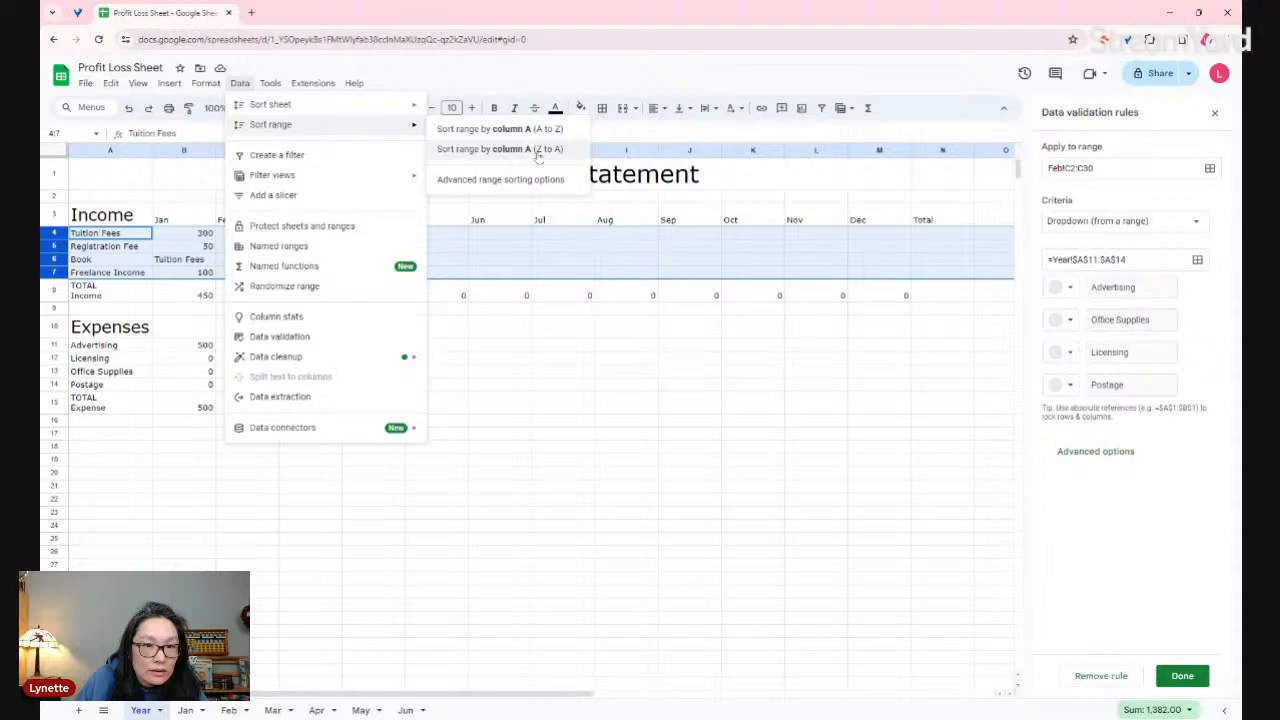
click(538, 129)
- Fill the Jan SUMIFS formula from B5 up into the Book row's B4, and save the open Feb validation rule
click(203, 247)
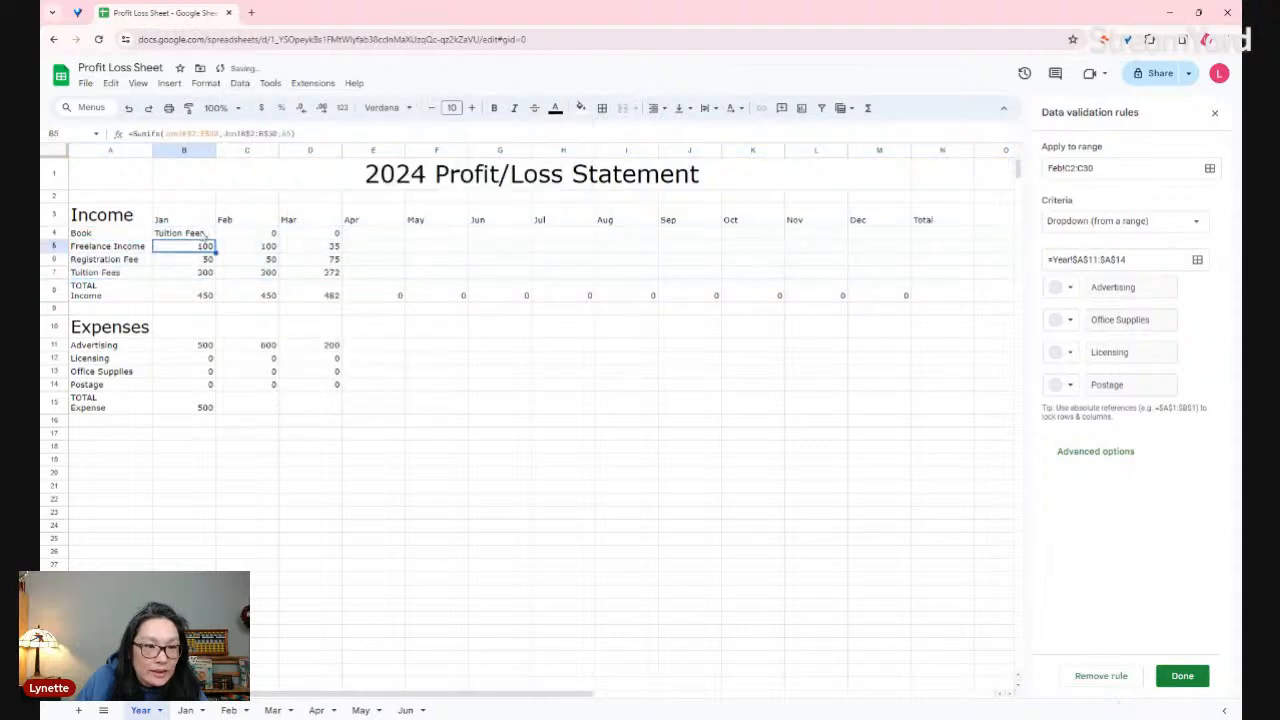
click(203, 232)
click(203, 246)
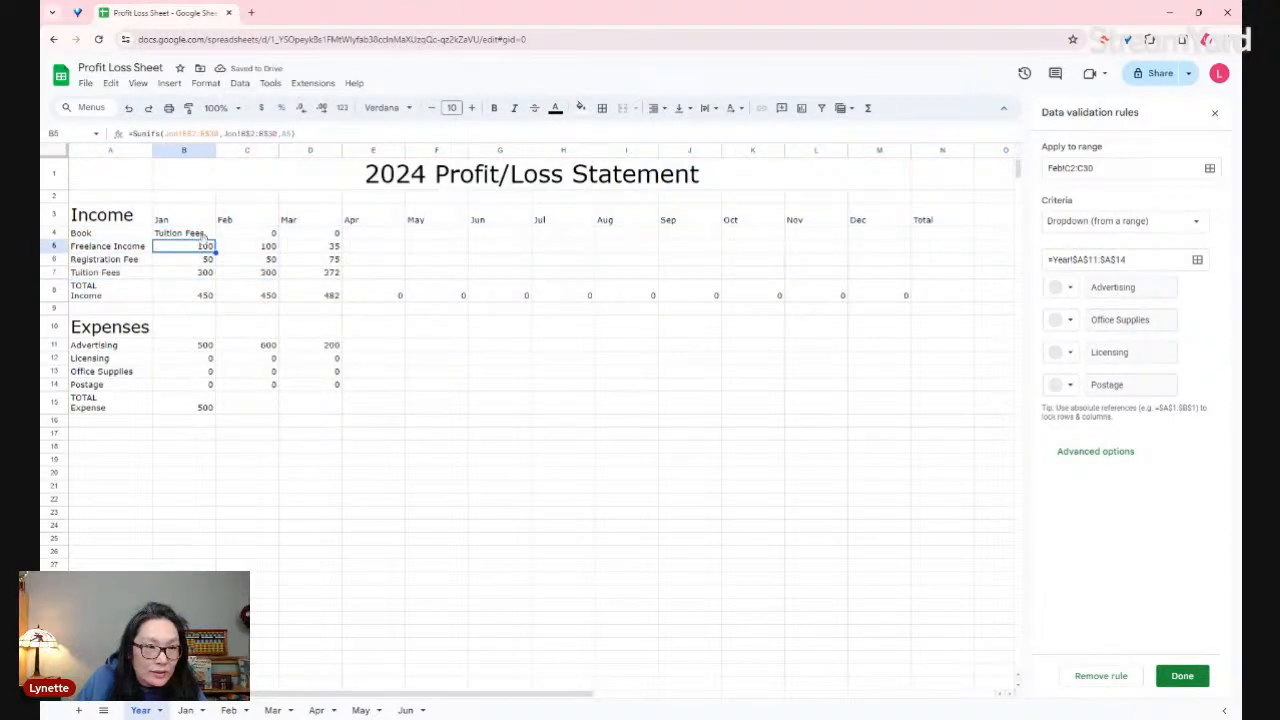
drag(216, 252, 212, 234)
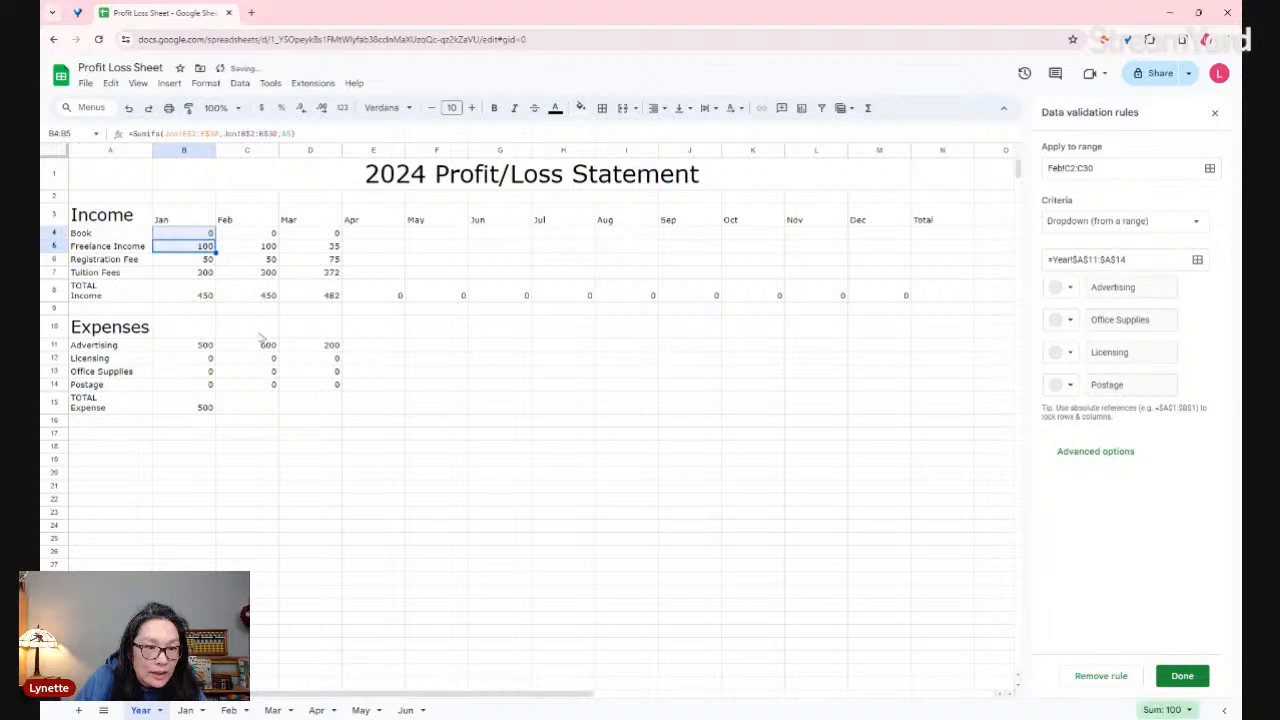
click(205, 233)
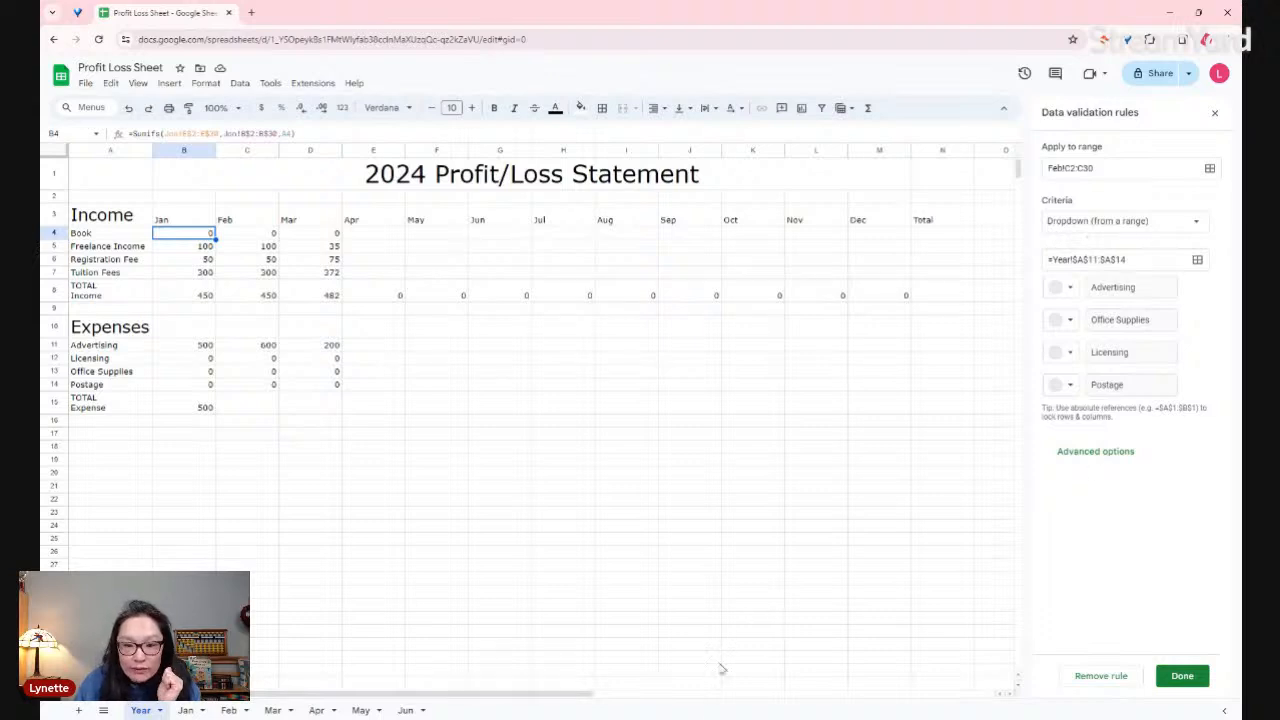
click(1181, 676)
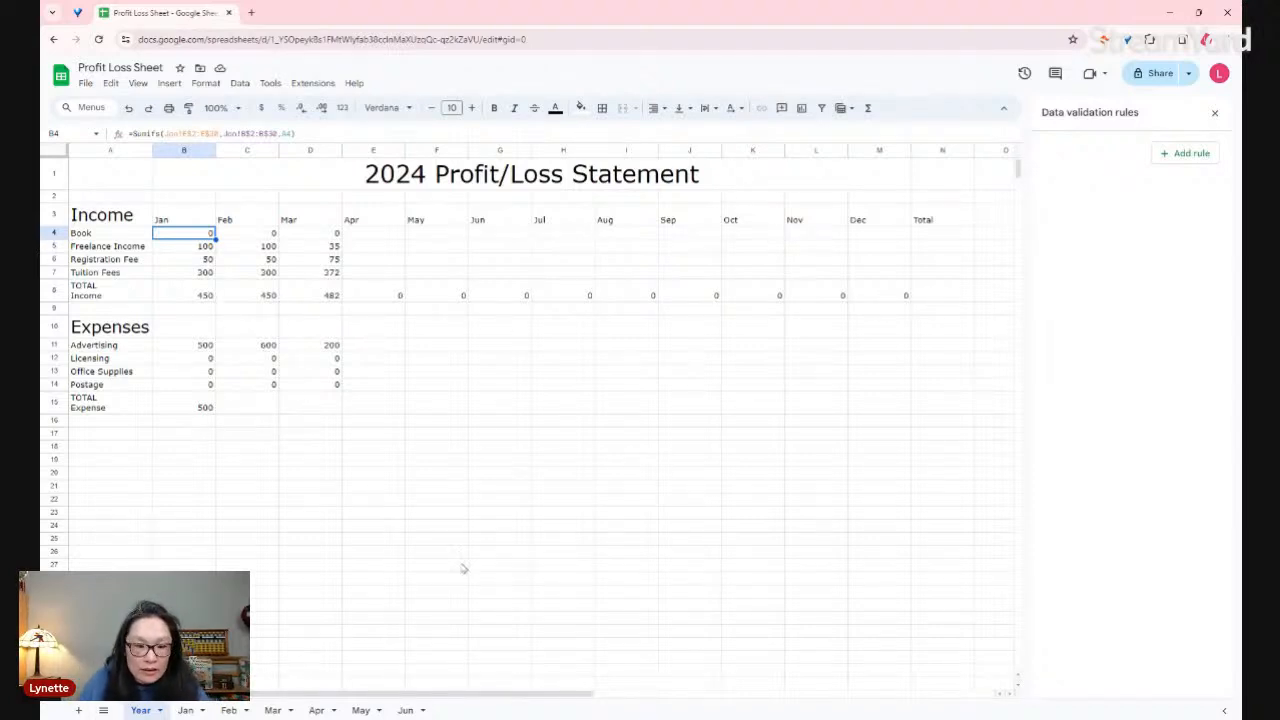
- Examine the TOTAL formula in E31 on the Jan sheet, and check the Feb and Mar sheets' totals and validation rules
click(186, 710)
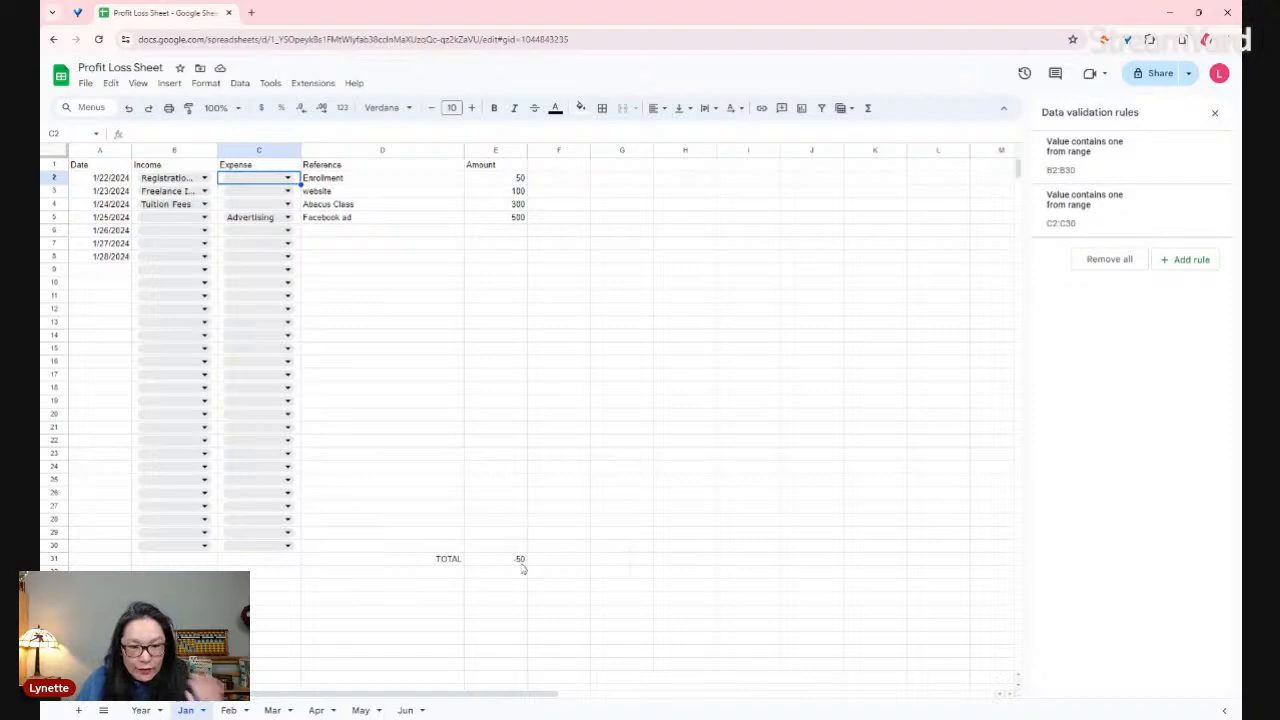
click(518, 560)
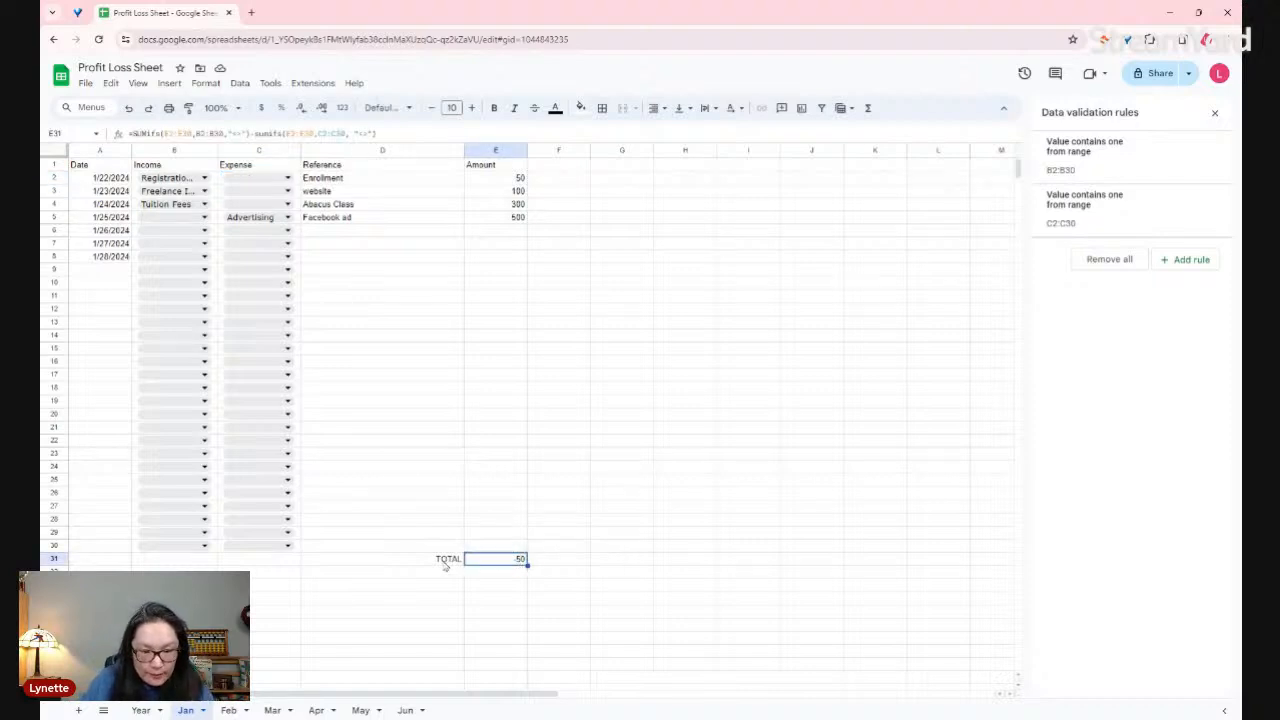
click(452, 563)
click(492, 563)
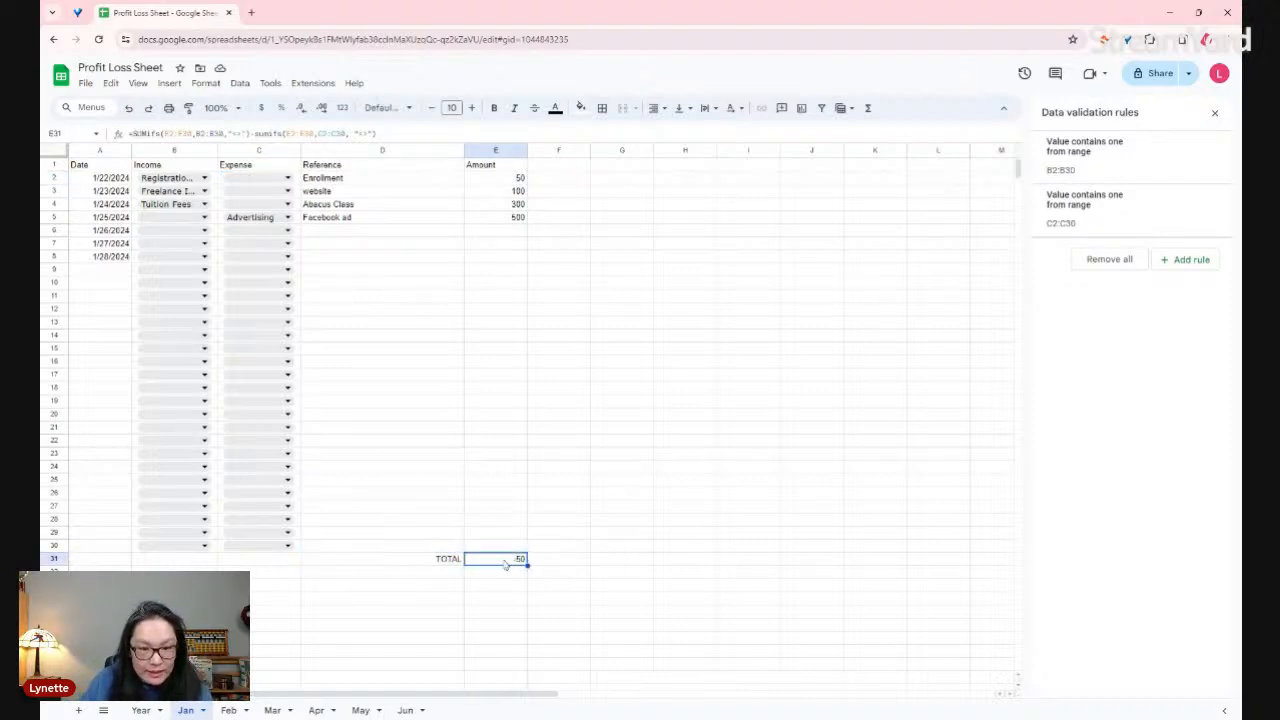
double_click(505, 564)
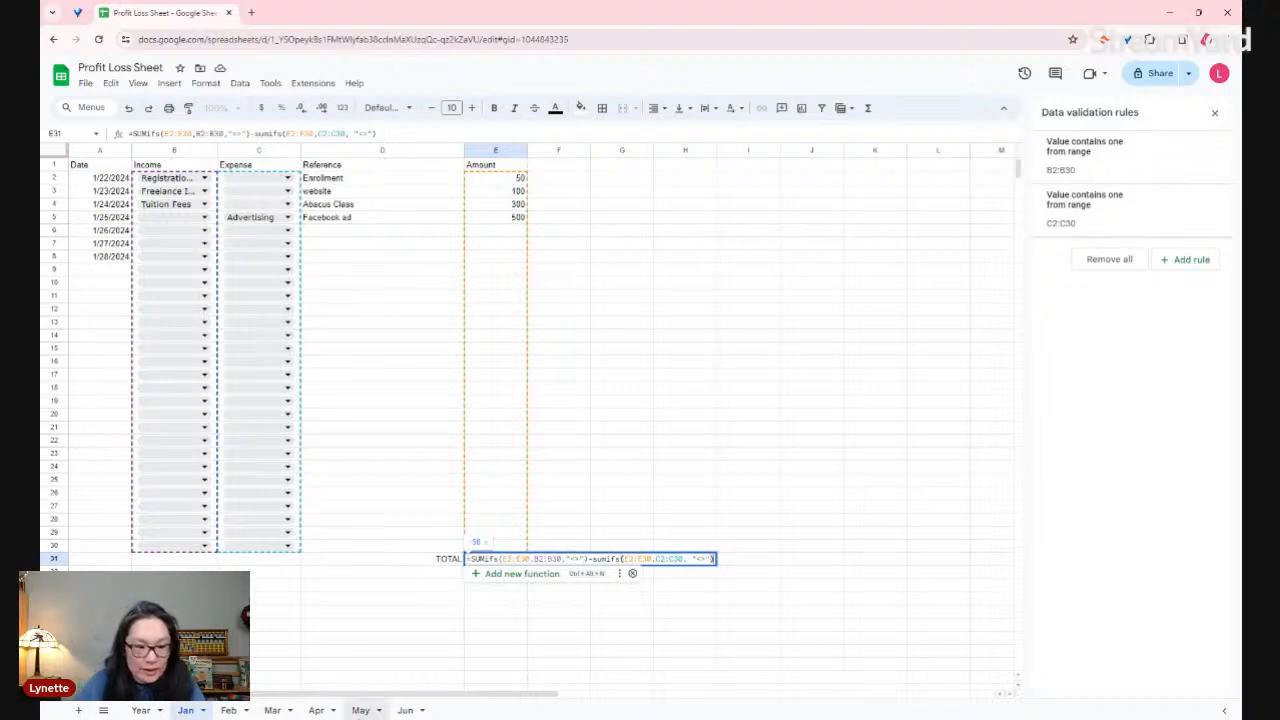
click(229, 710)
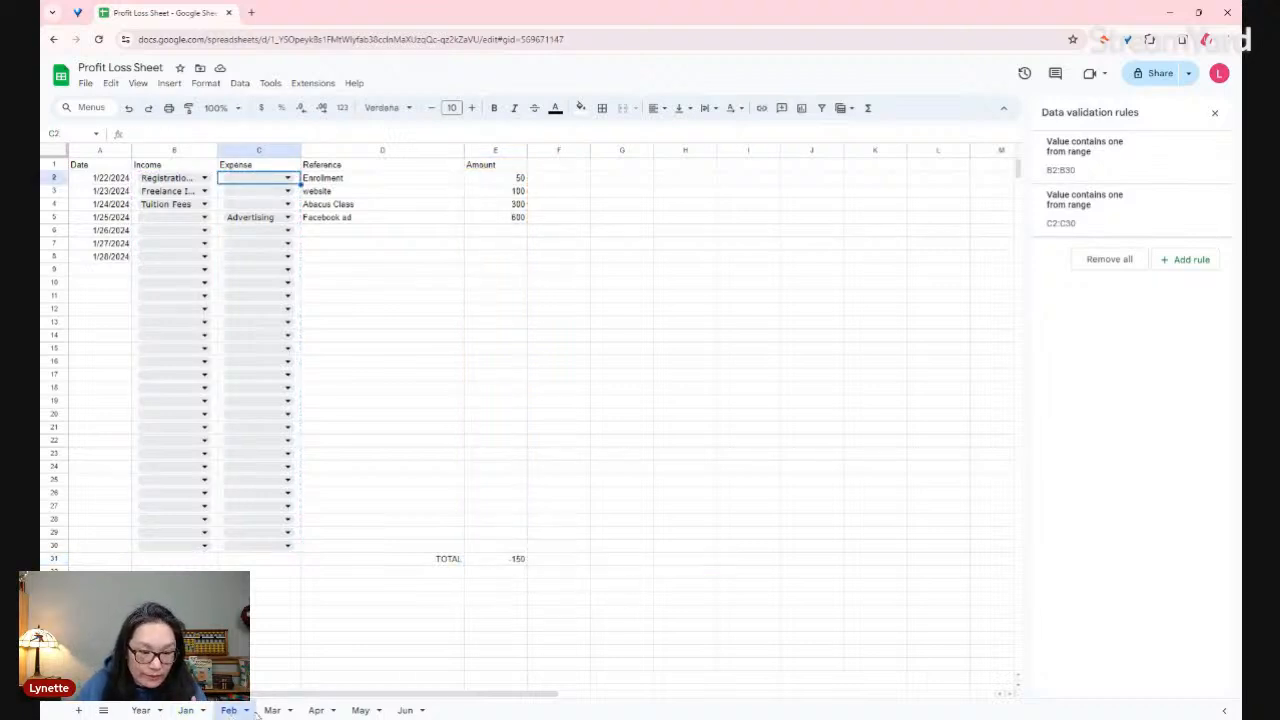
click(271, 710)
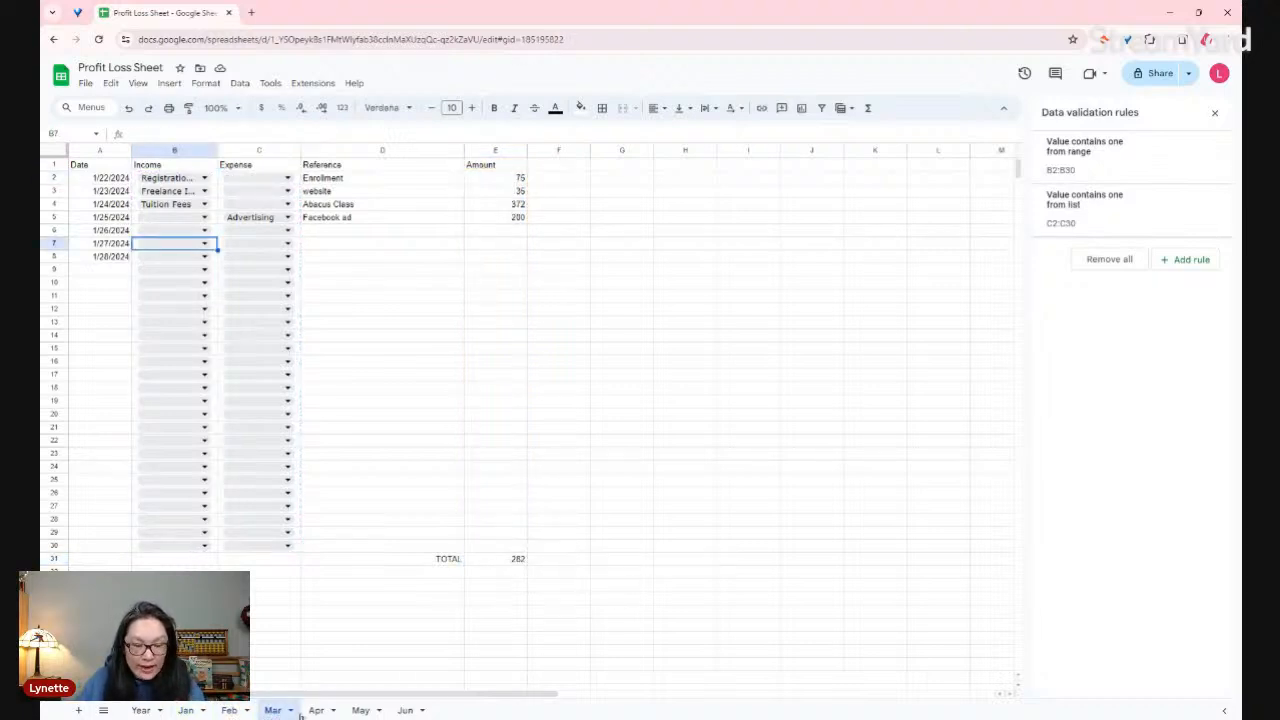
- Open the Apr sheet's Expense dropdown rule for C2:C30 and view its criteria options
click(316, 710)
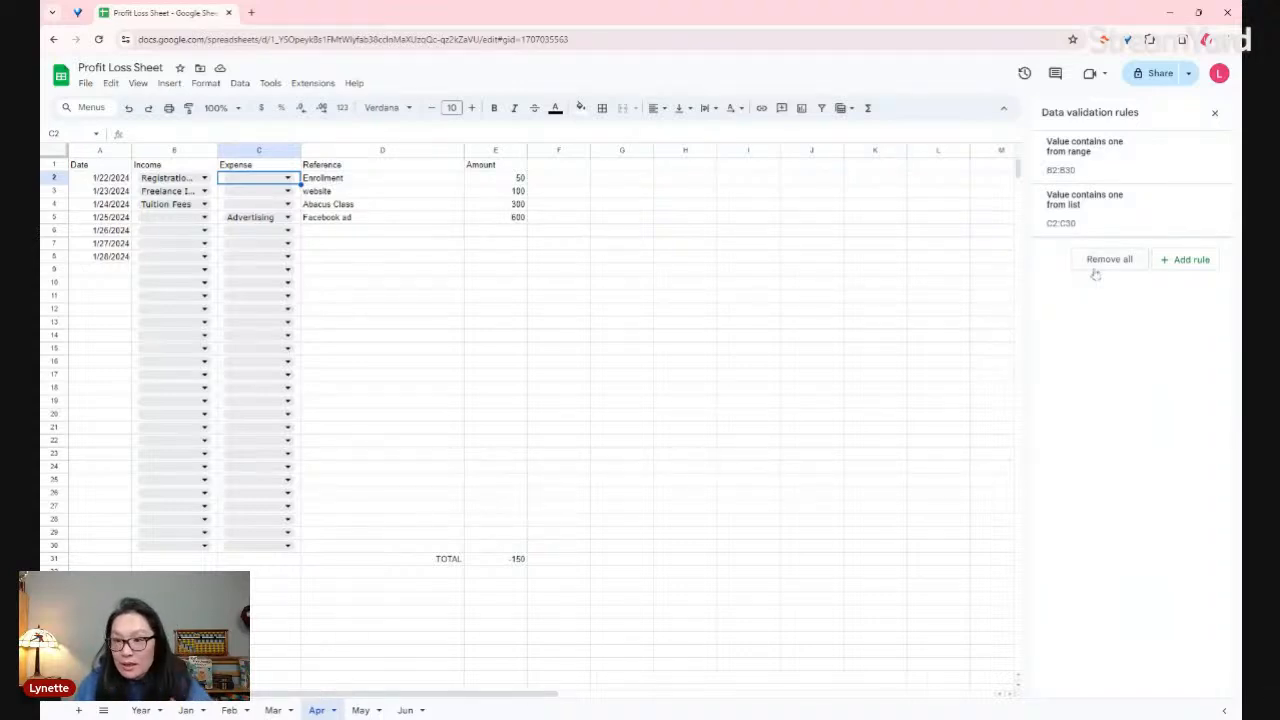
mouse_move(1145, 210)
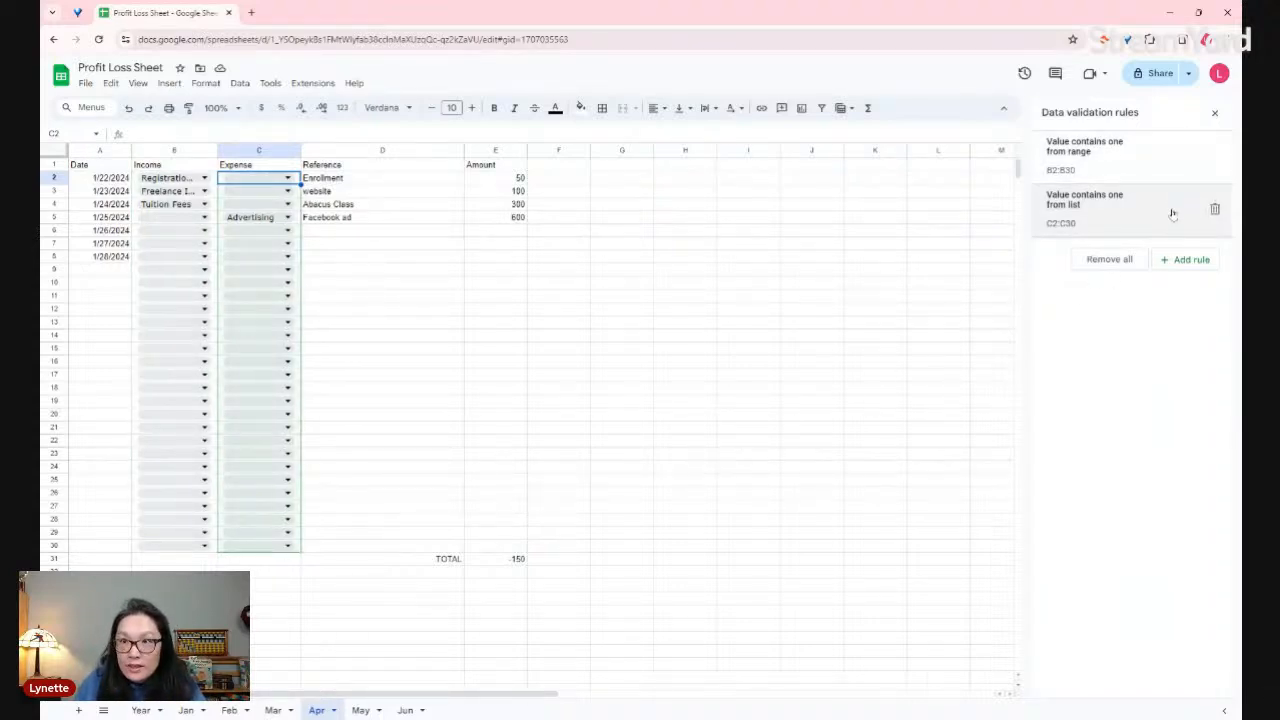
click(1165, 215)
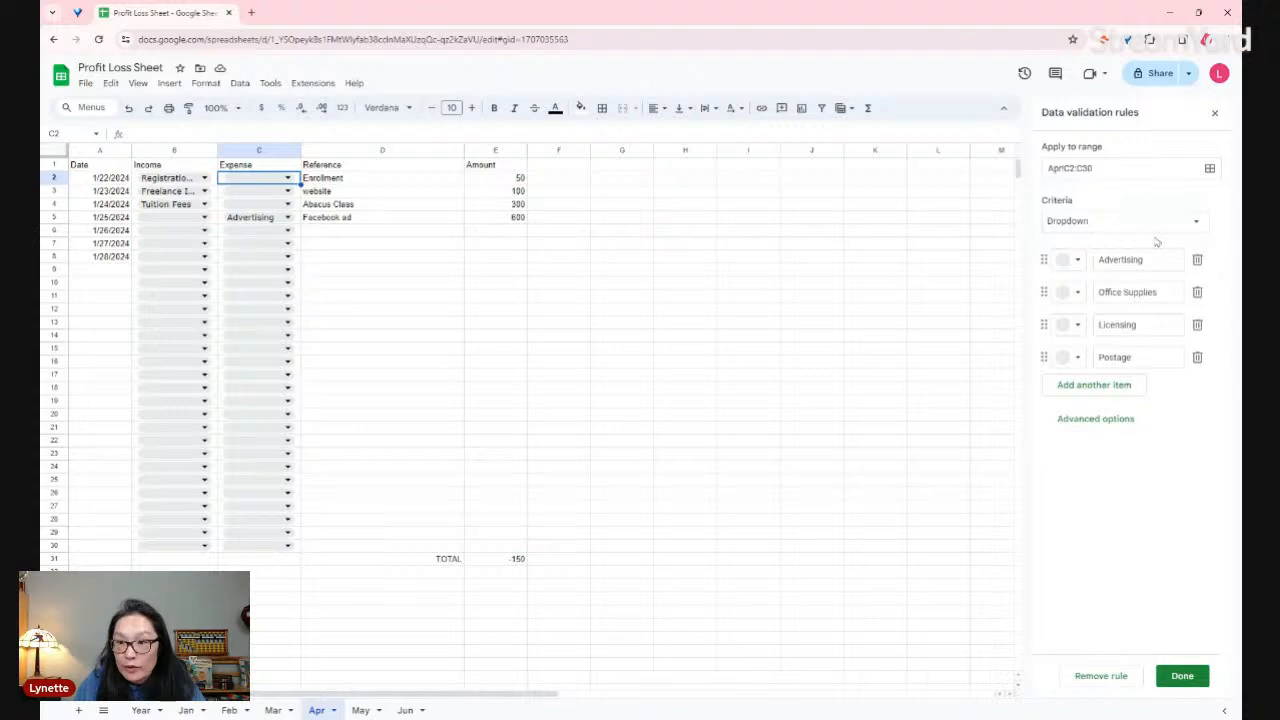
click(1132, 222)
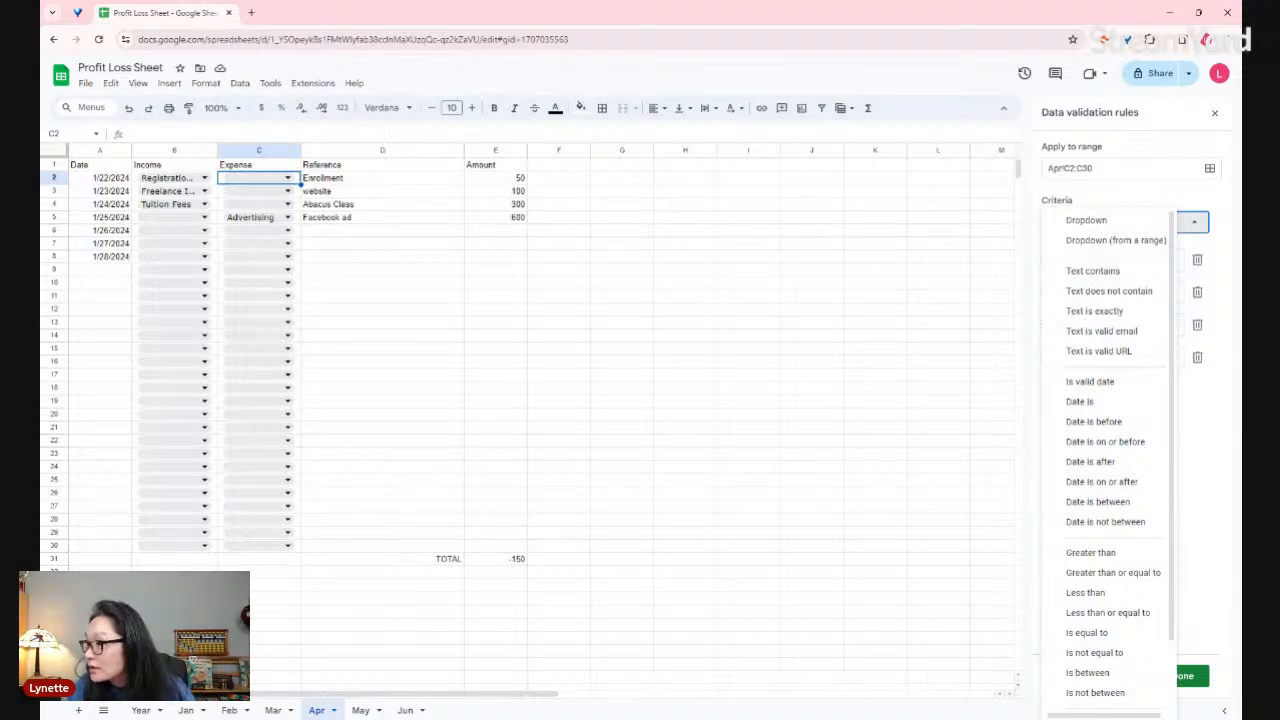
key(Escape)
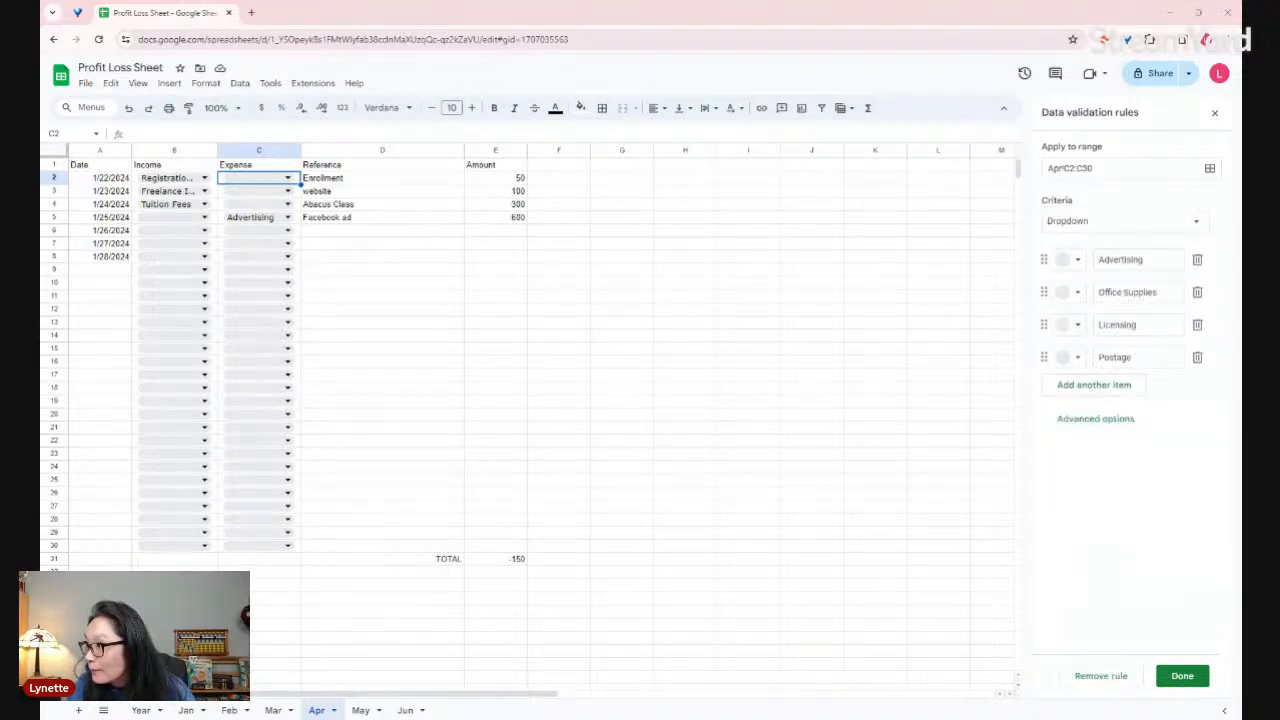